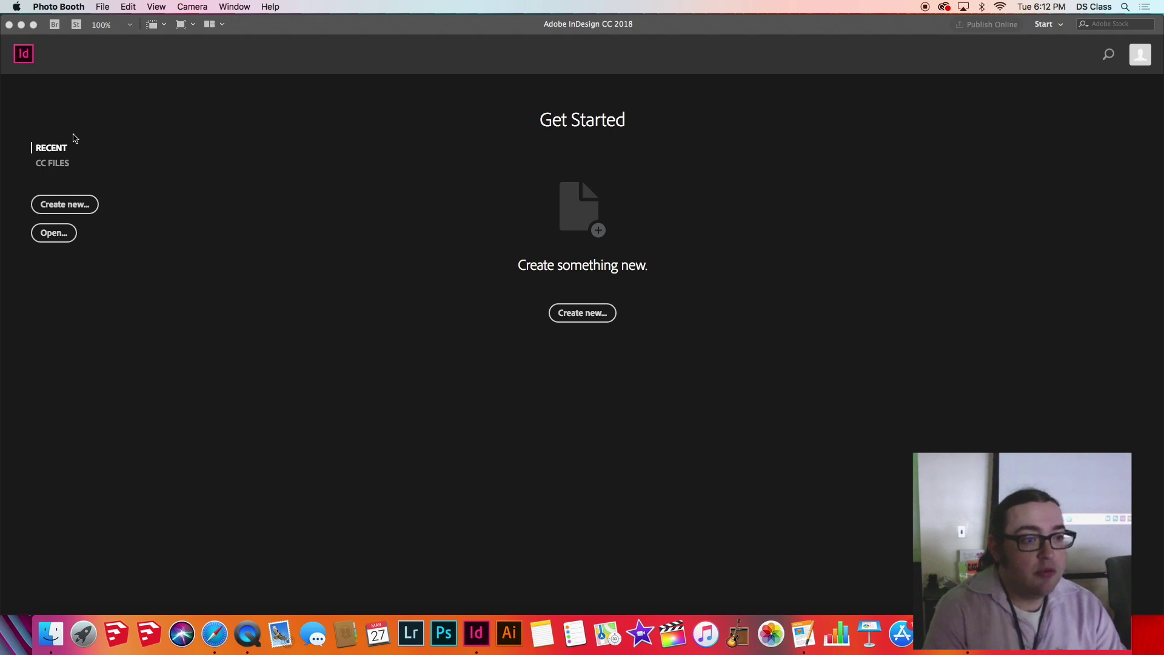
View the Creative Cloud files section, and open and close the Adobe account sign-in page
click(54, 169)
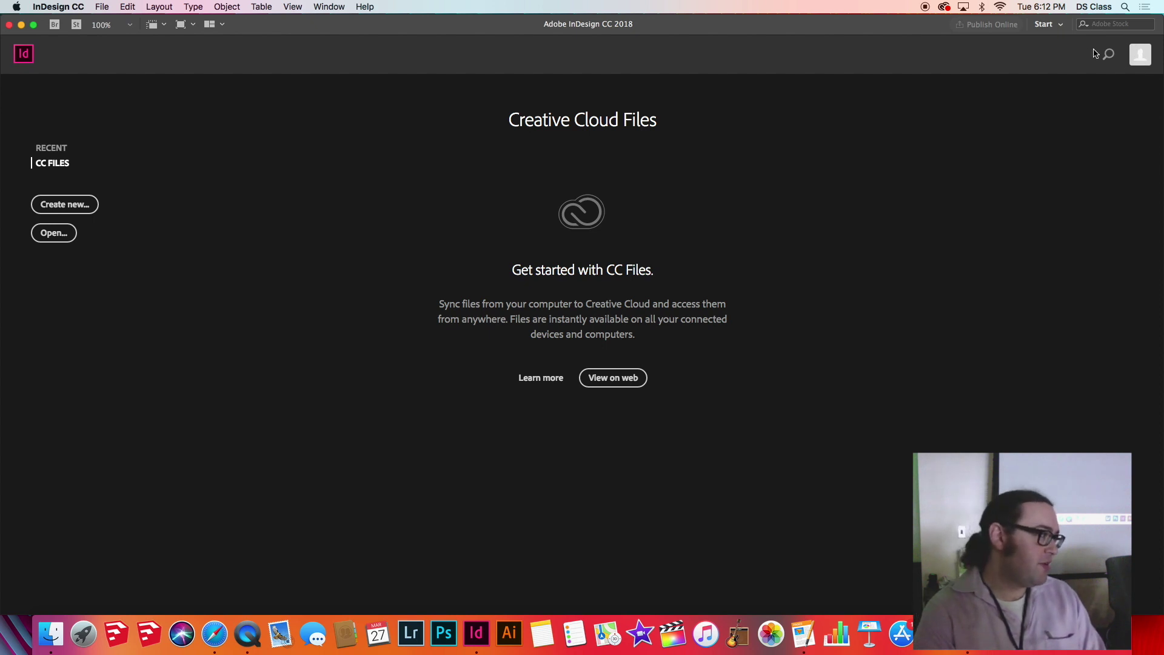
click(1142, 60)
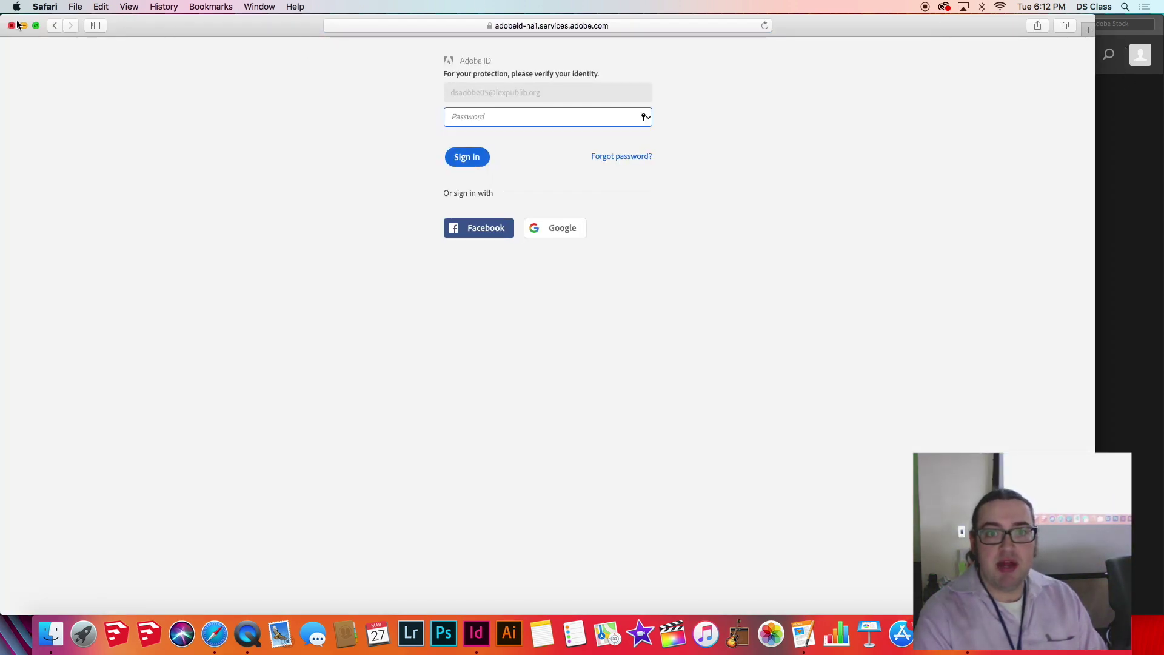
click(12, 26)
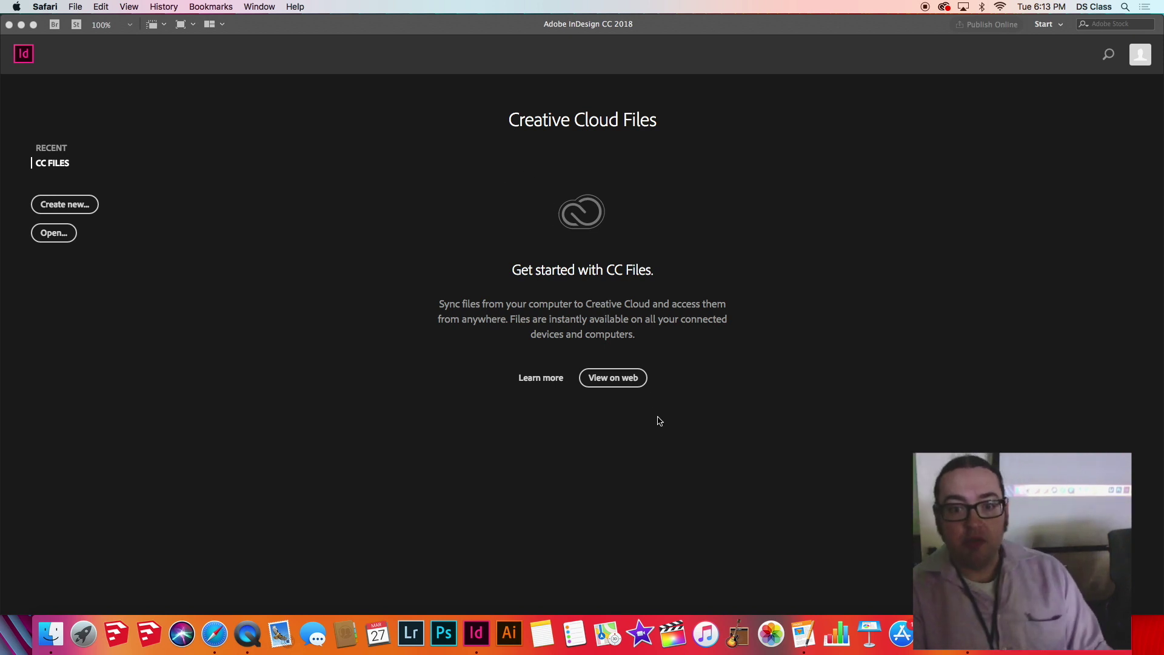
Start a new document, look at the recent and saved presets, and switch to the Print presets
click(61, 206)
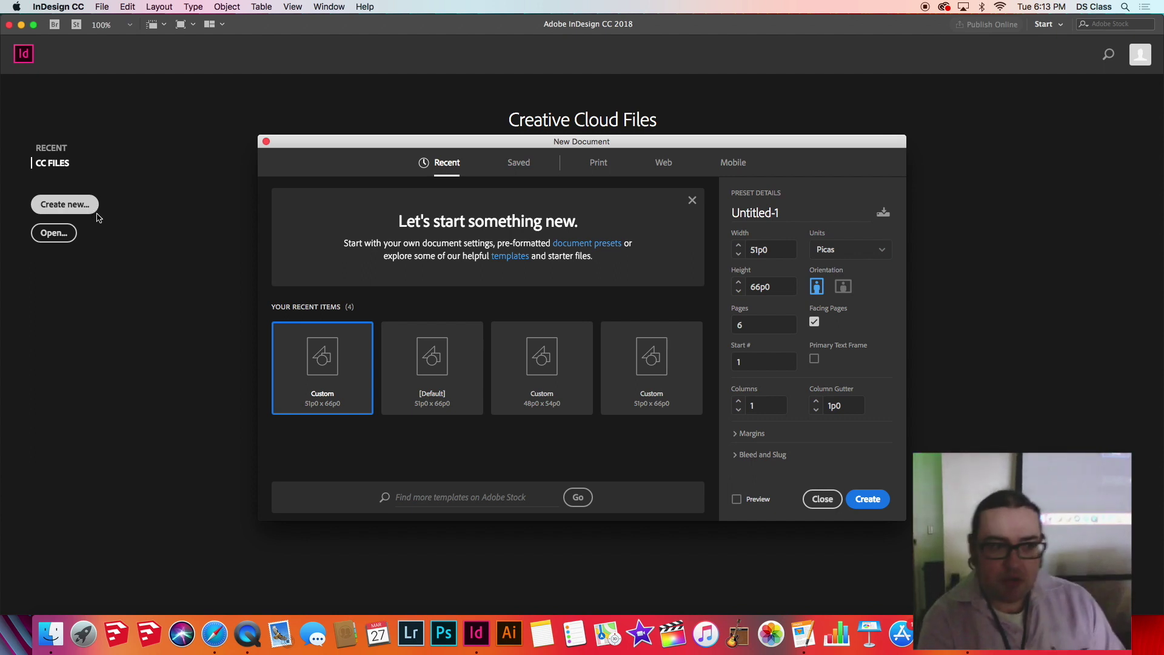
mouse_move(317, 143)
mouse_down()
mouse_move(306, 113)
mouse_move(322, 190)
mouse_move(327, 124)
mouse_move(321, 150)
mouse_up()
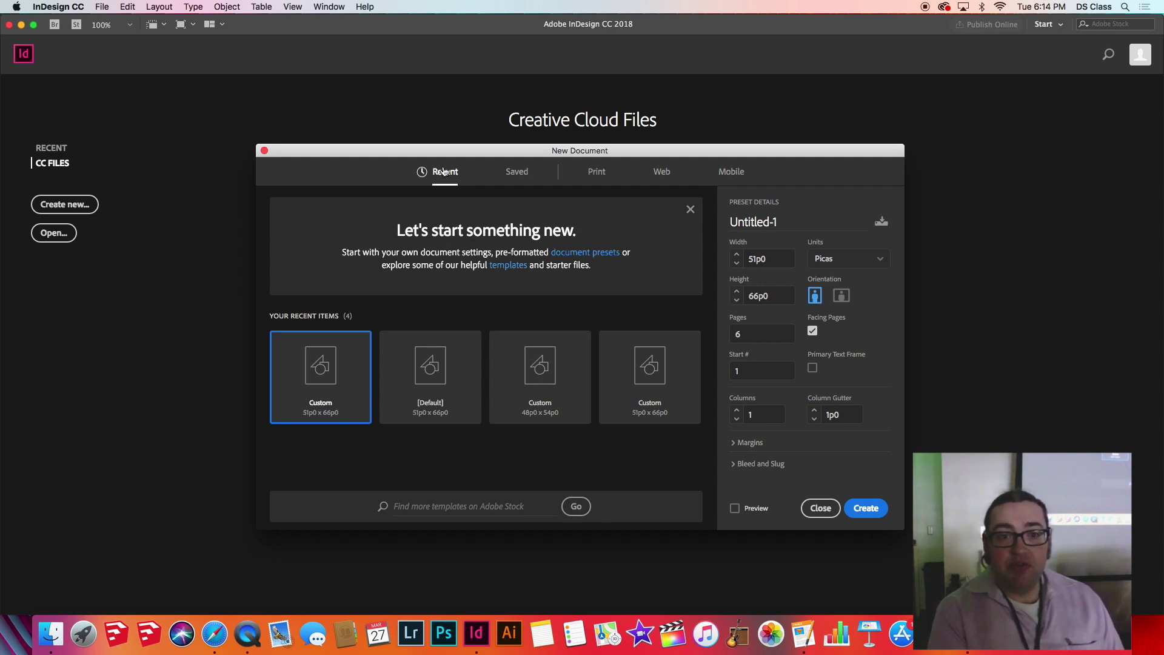
click(516, 172)
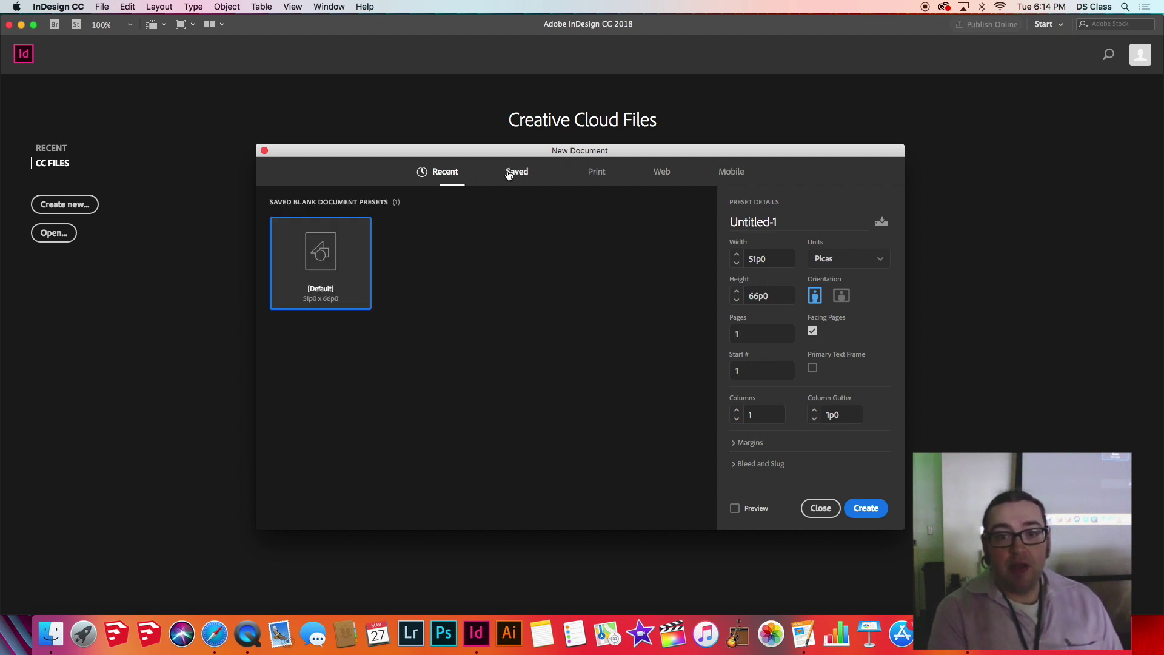
click(597, 176)
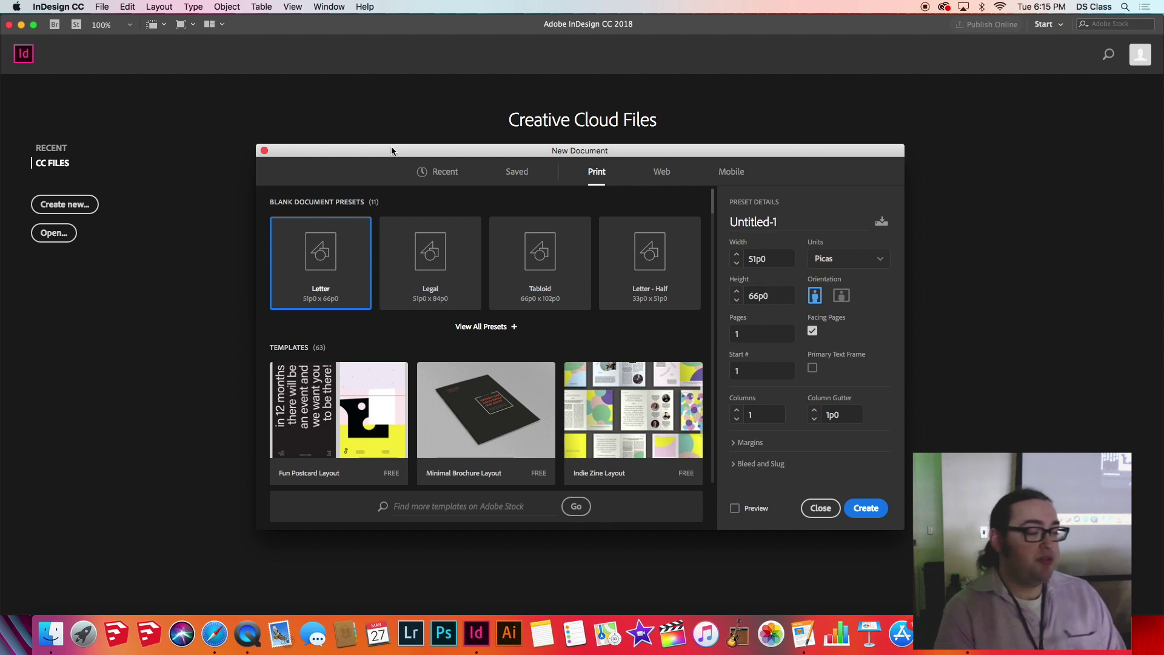
drag(390, 154, 335, 153)
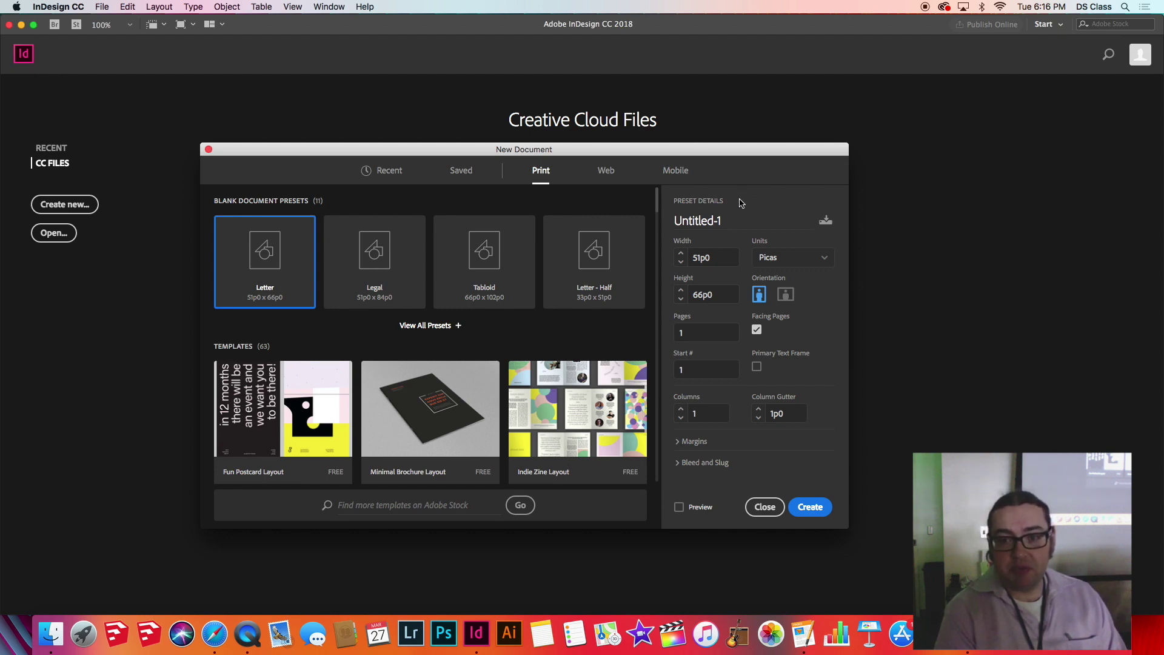
Name the new document Class and set its units to inches
click(675, 222)
key(super+a)
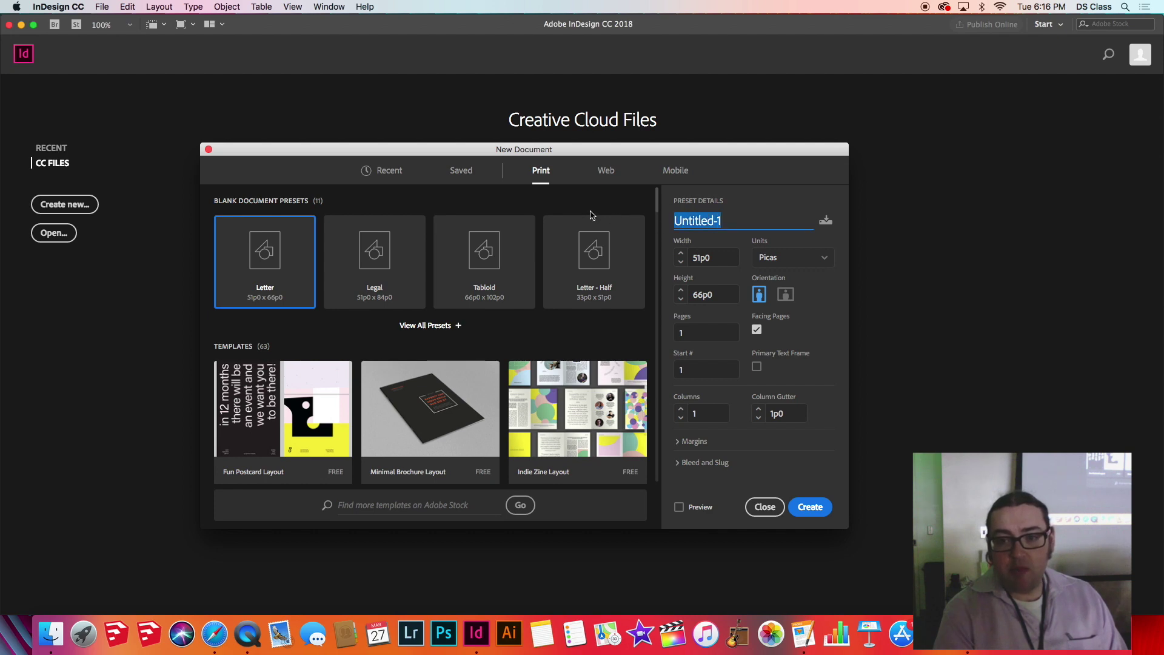
text(Class)
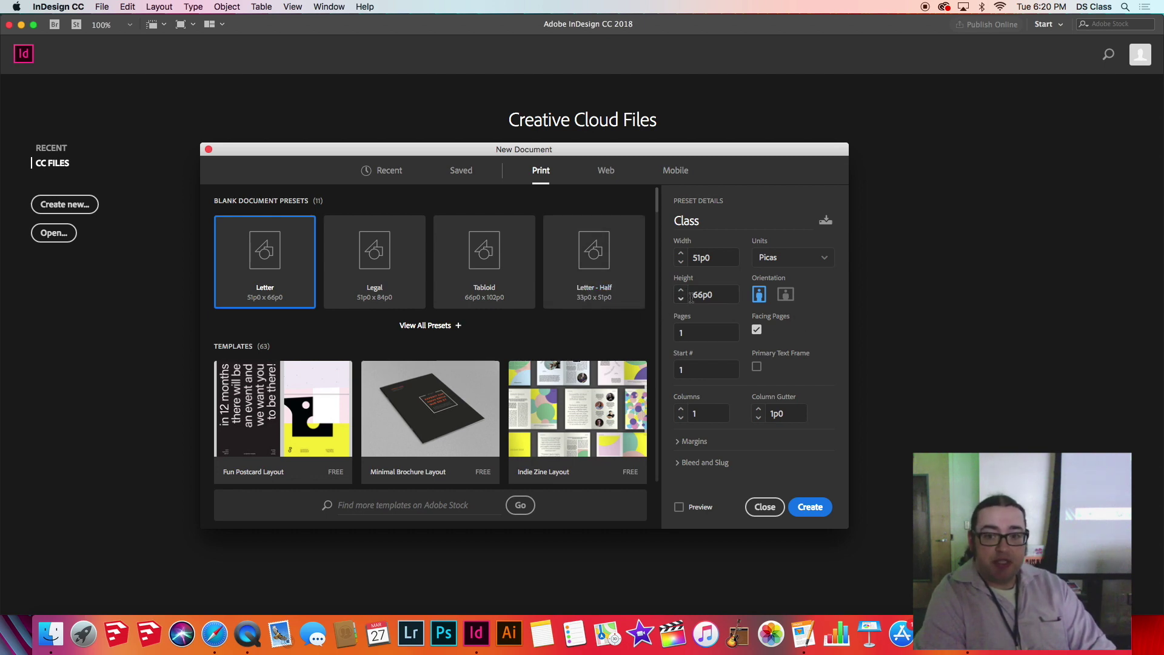
click(820, 263)
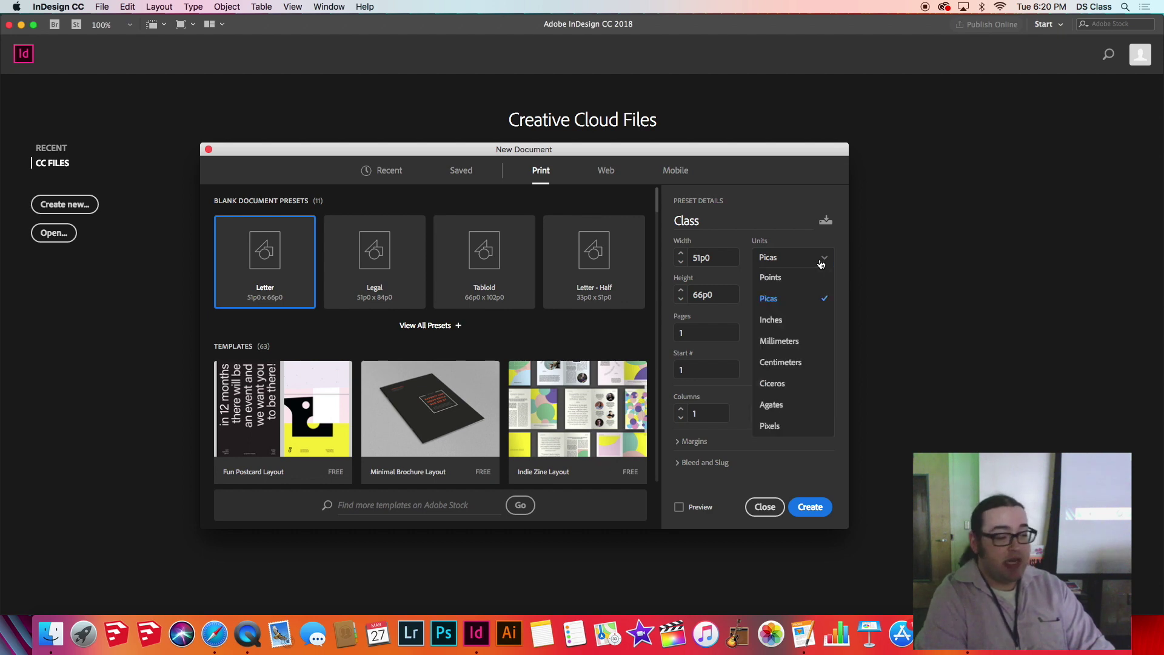
click(809, 318)
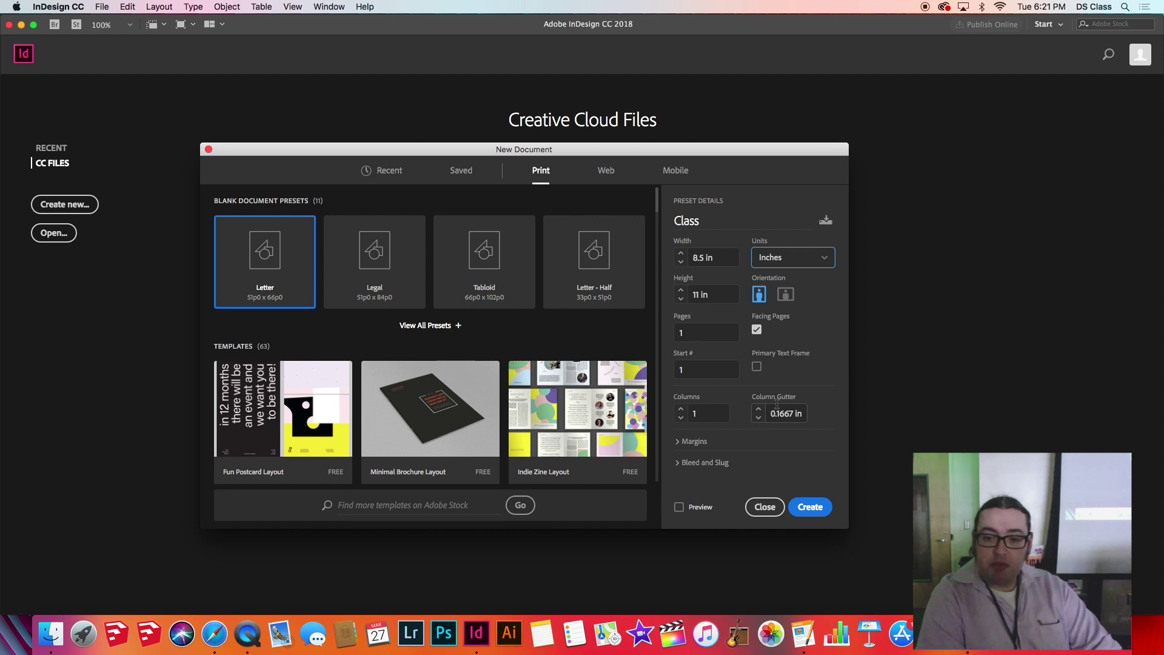
Expand and examine the new document's margin, bleed and slug settings
click(678, 442)
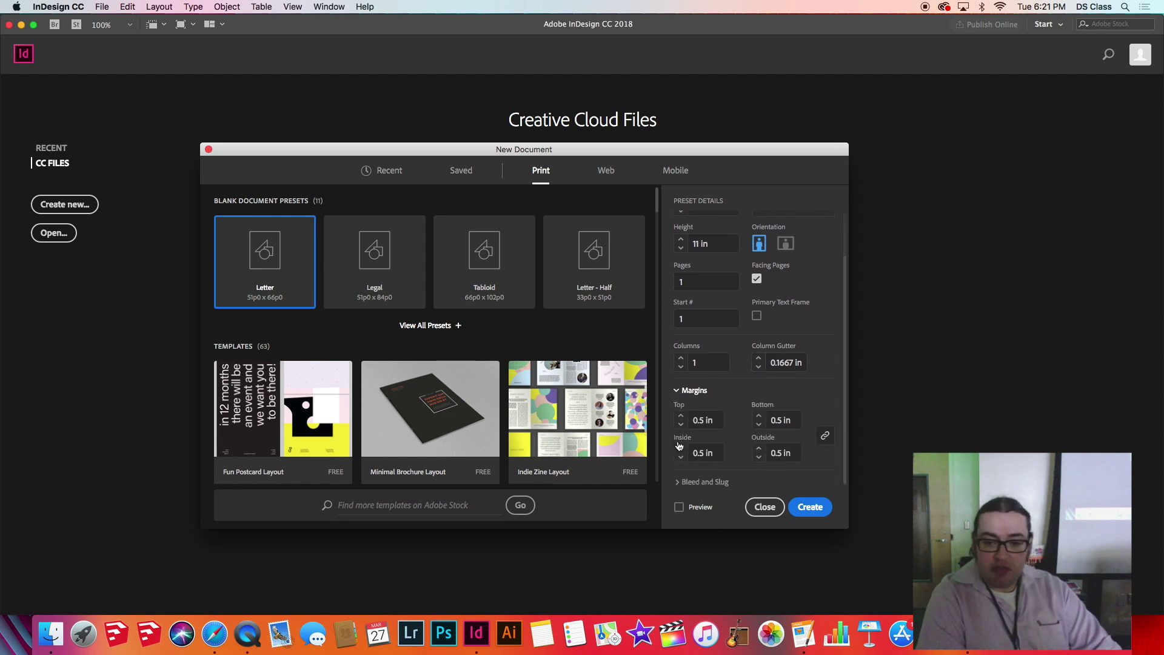
click(675, 483)
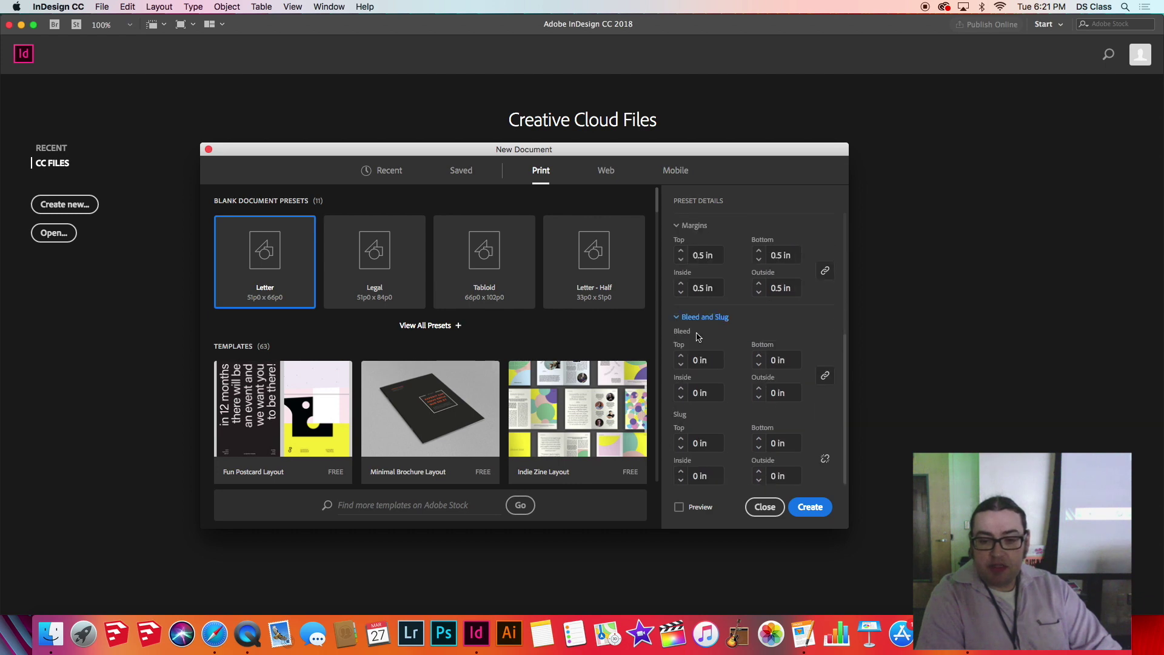
scroll(717, 332, up, 1)
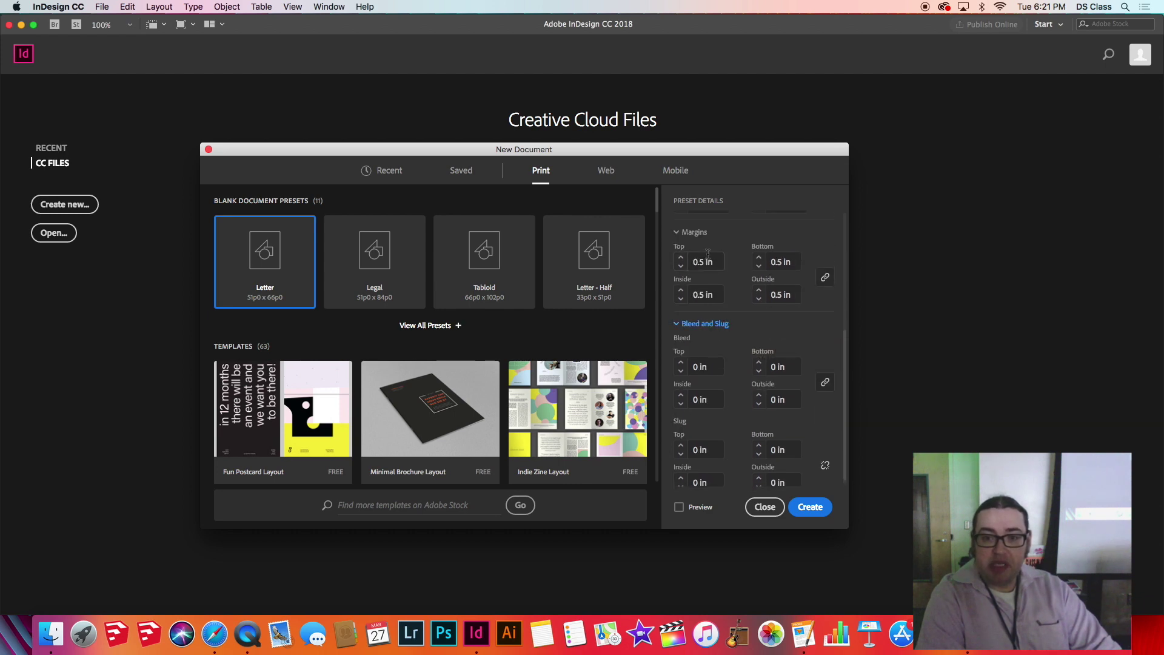
scroll(707, 258, up, 1)
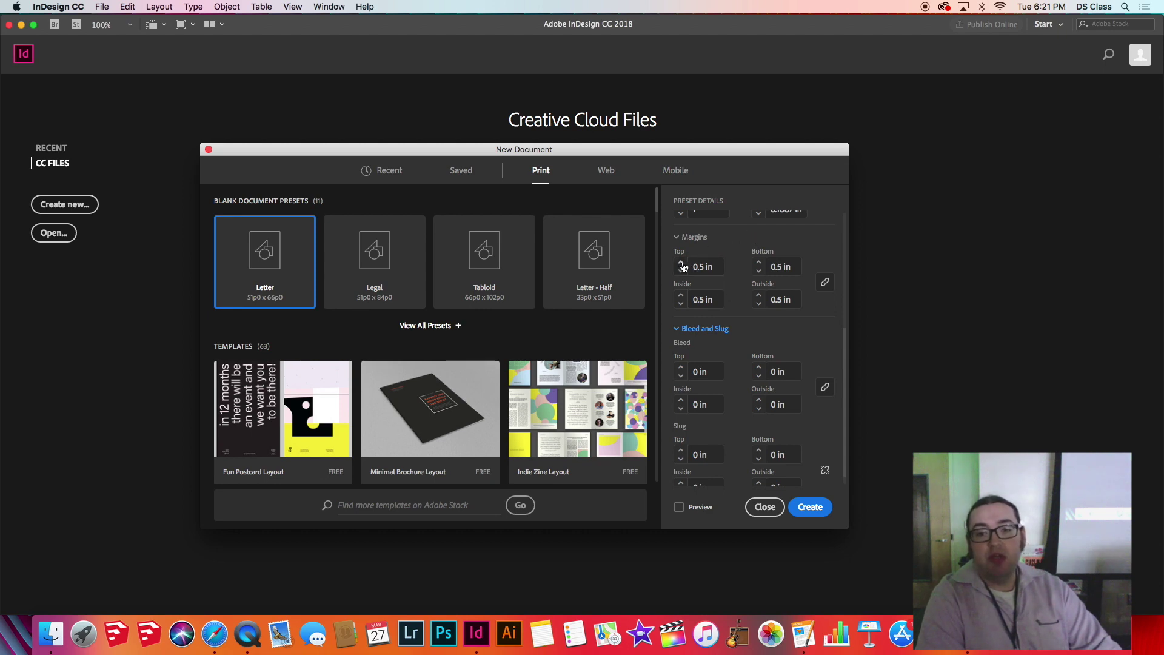
scroll(723, 362, down, 1)
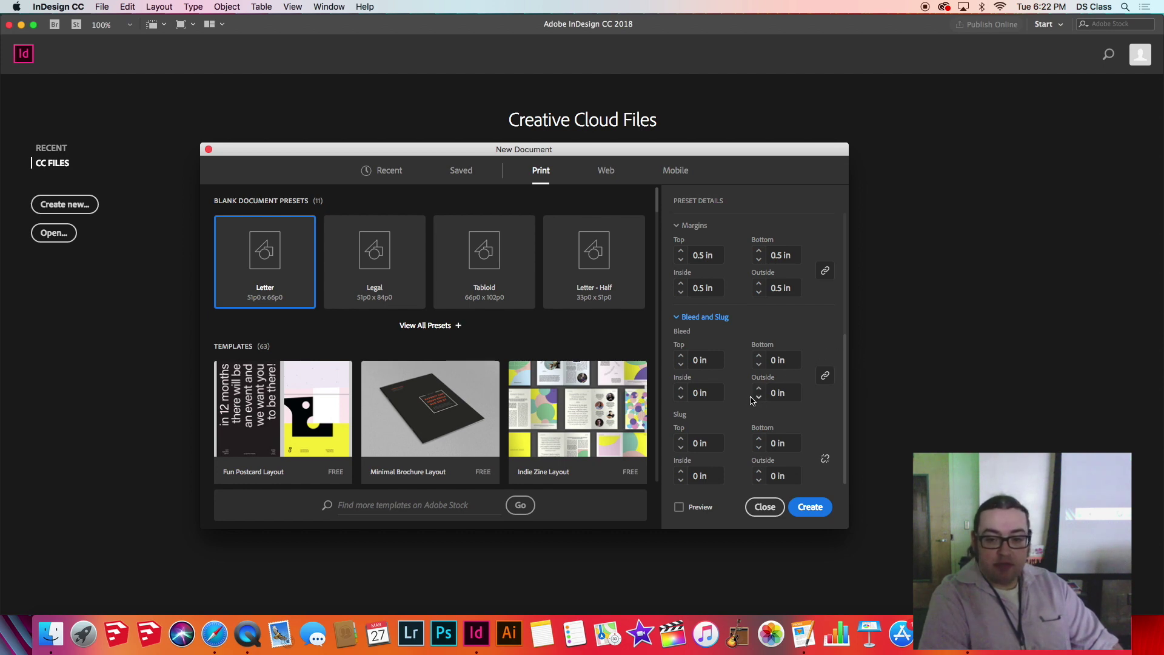
scroll(749, 388, up, 2)
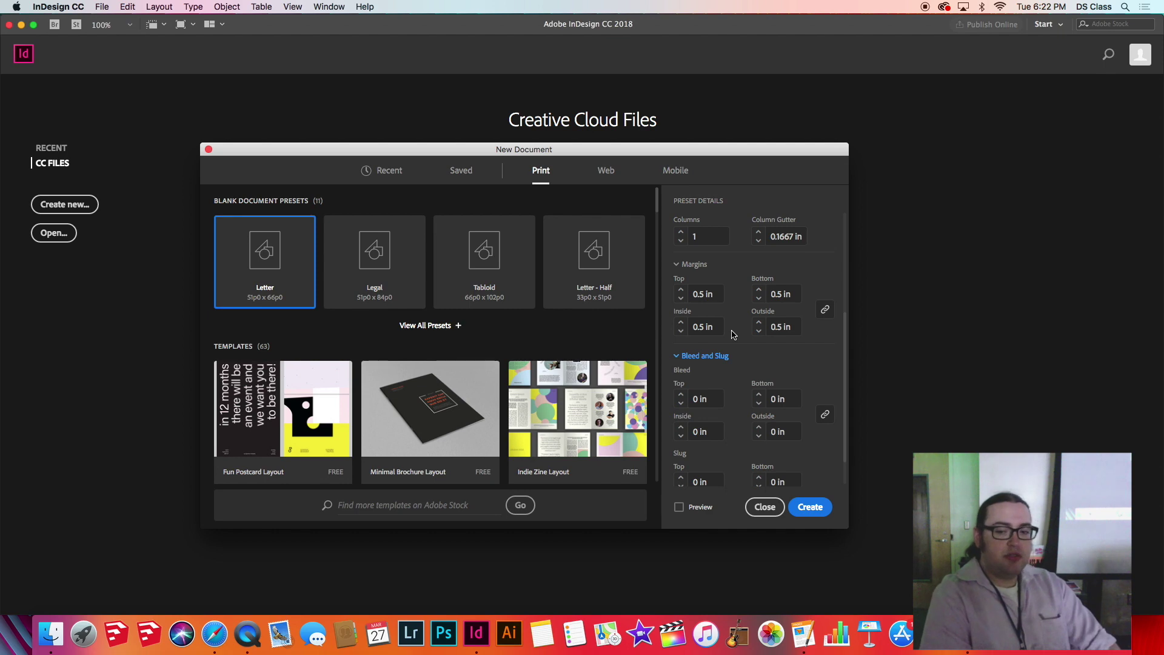
Create the Class document and adopt the Photoshop keyboard shortcuts
click(811, 508)
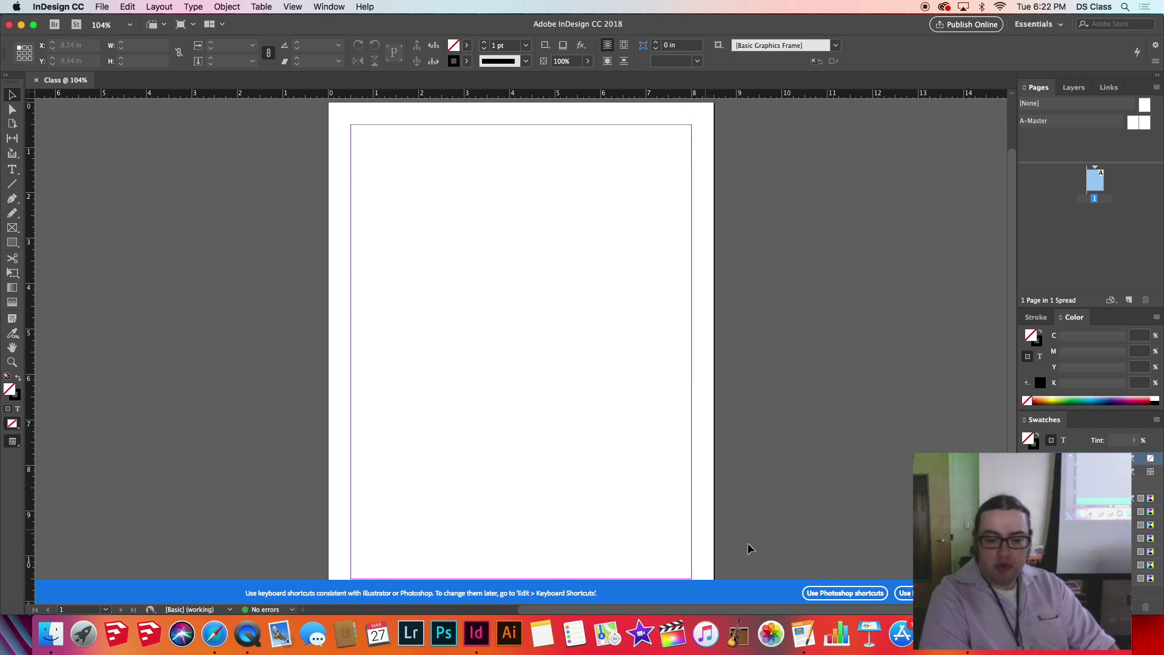
click(842, 593)
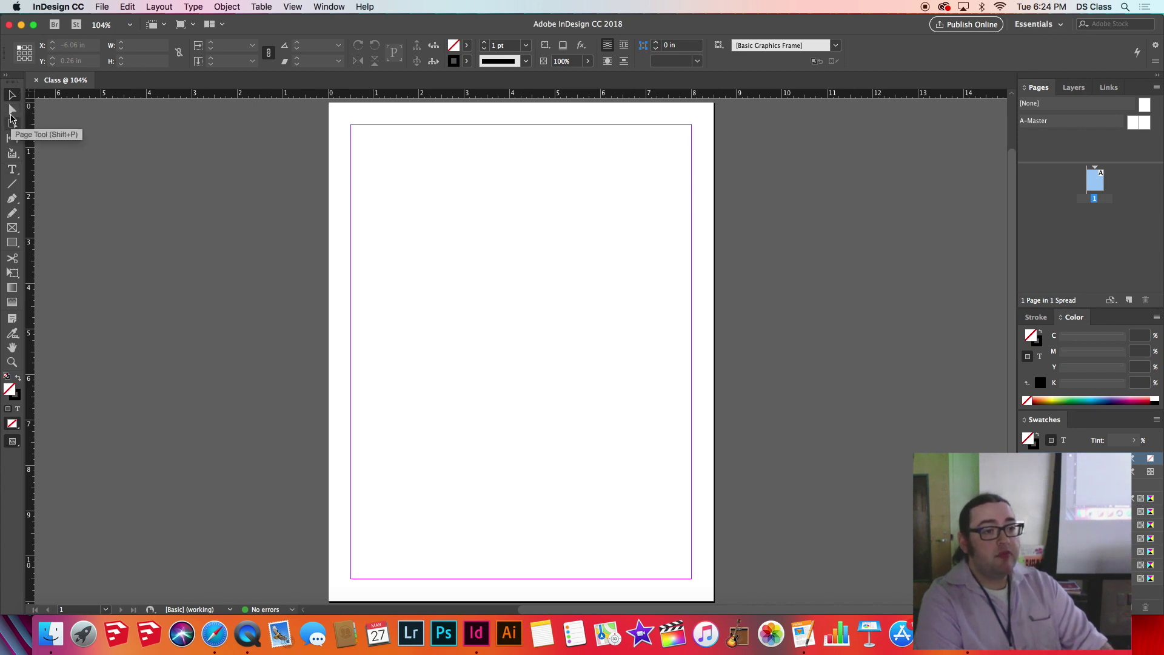
Activate the Type tool and view its variants, including the Type on a Path tool
click(13, 171)
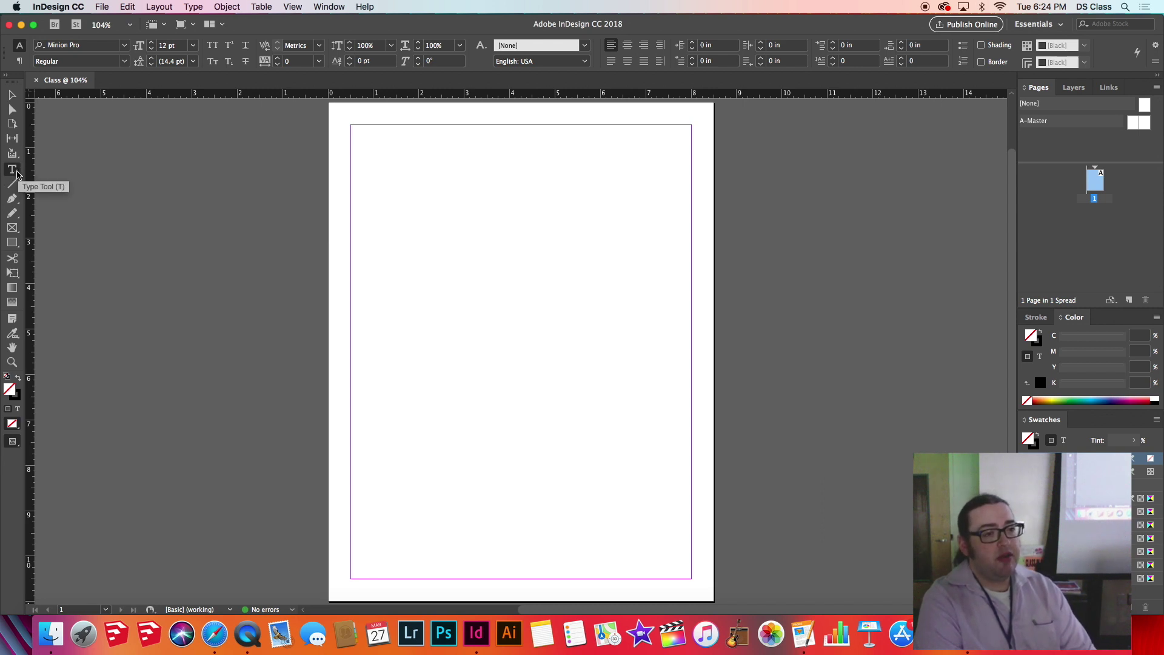
click(16, 174)
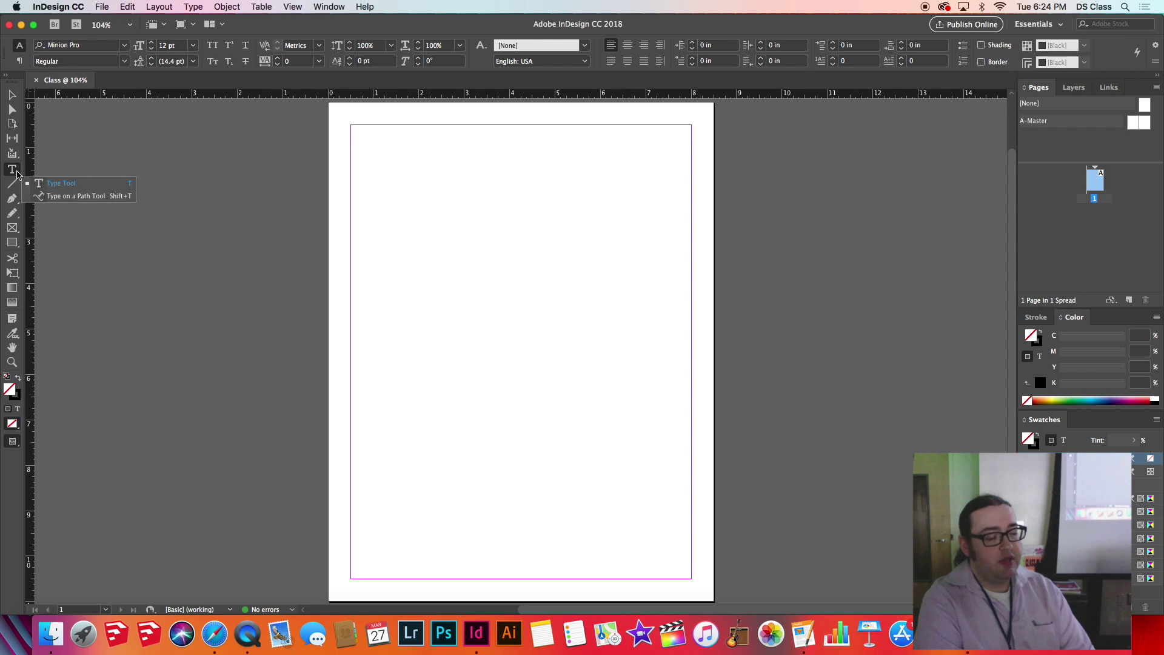
click(61, 183)
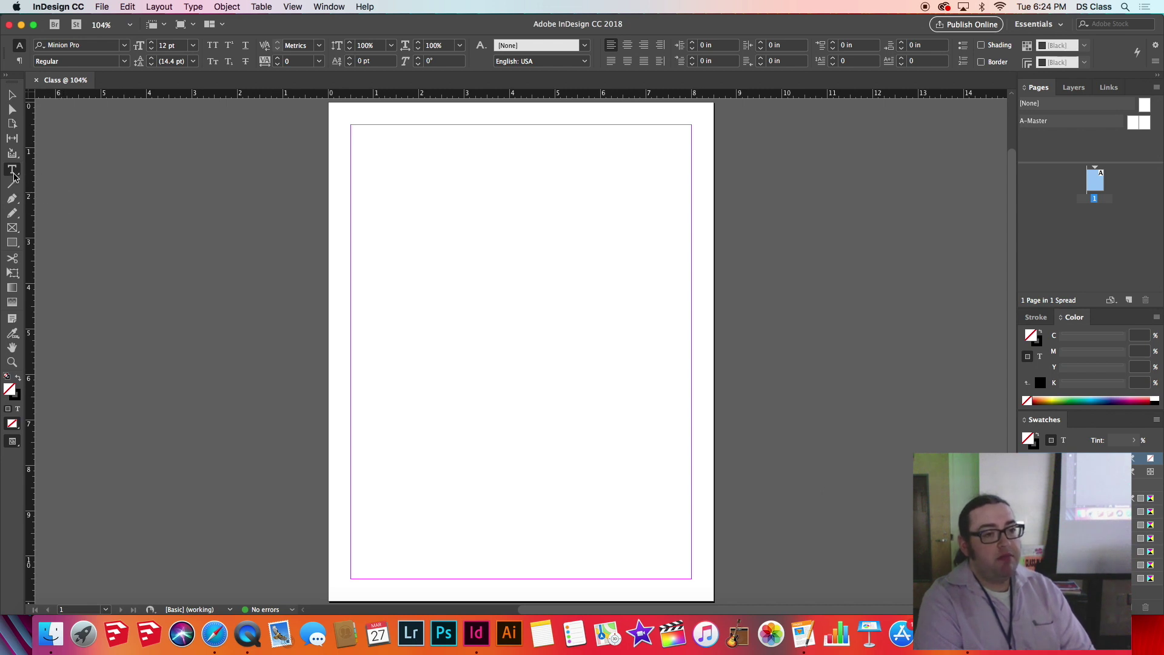
click(14, 175)
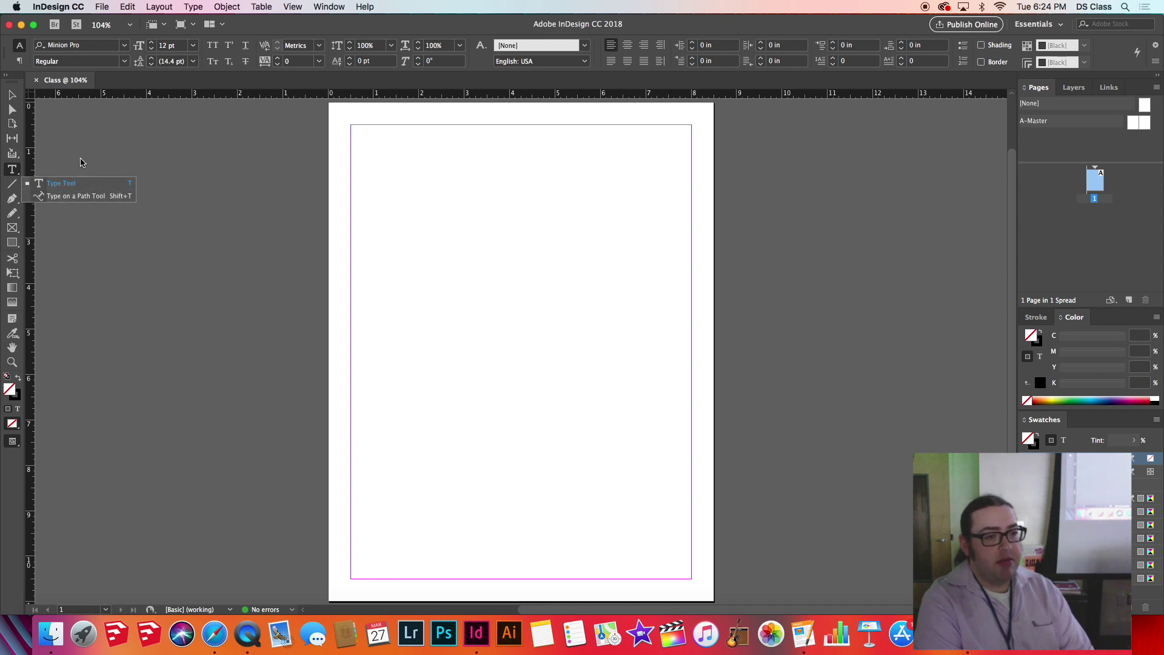
click(42, 297)
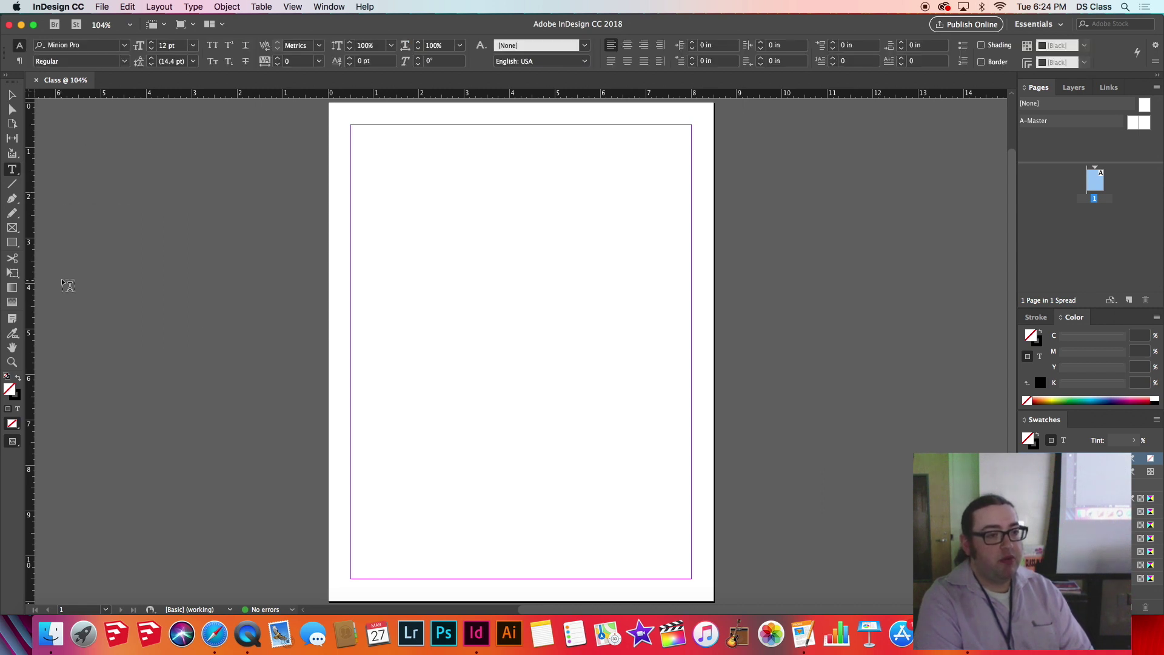
View the available shape tools and switch from the Rectangle tool to the Ellipse tool
click(19, 245)
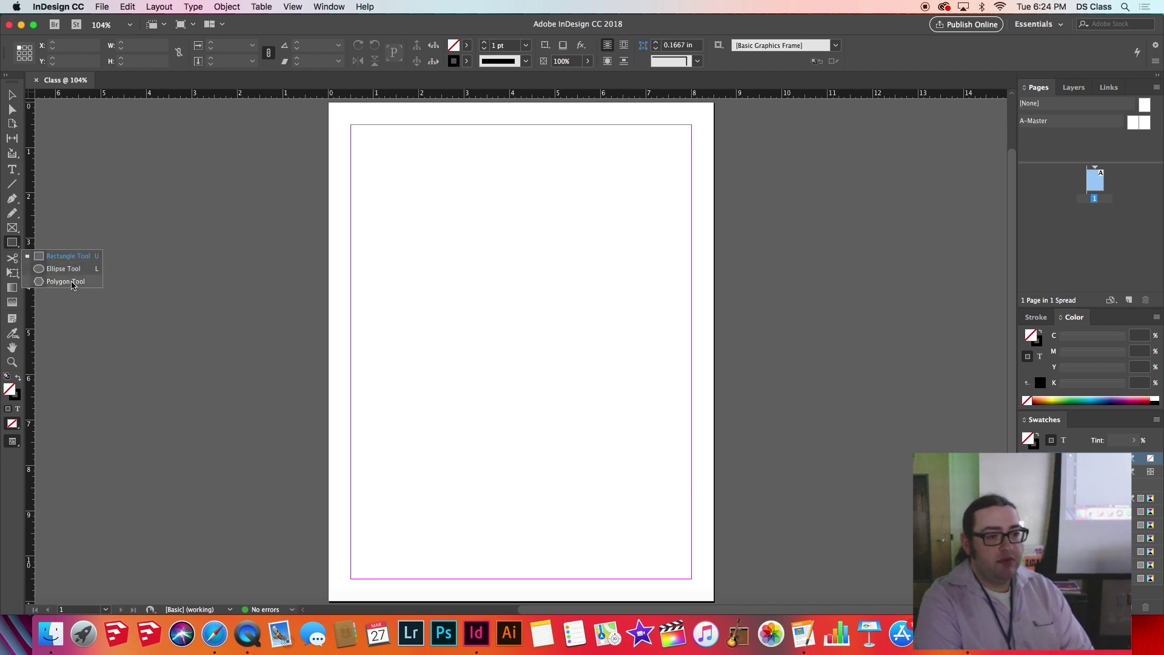
click(33, 256)
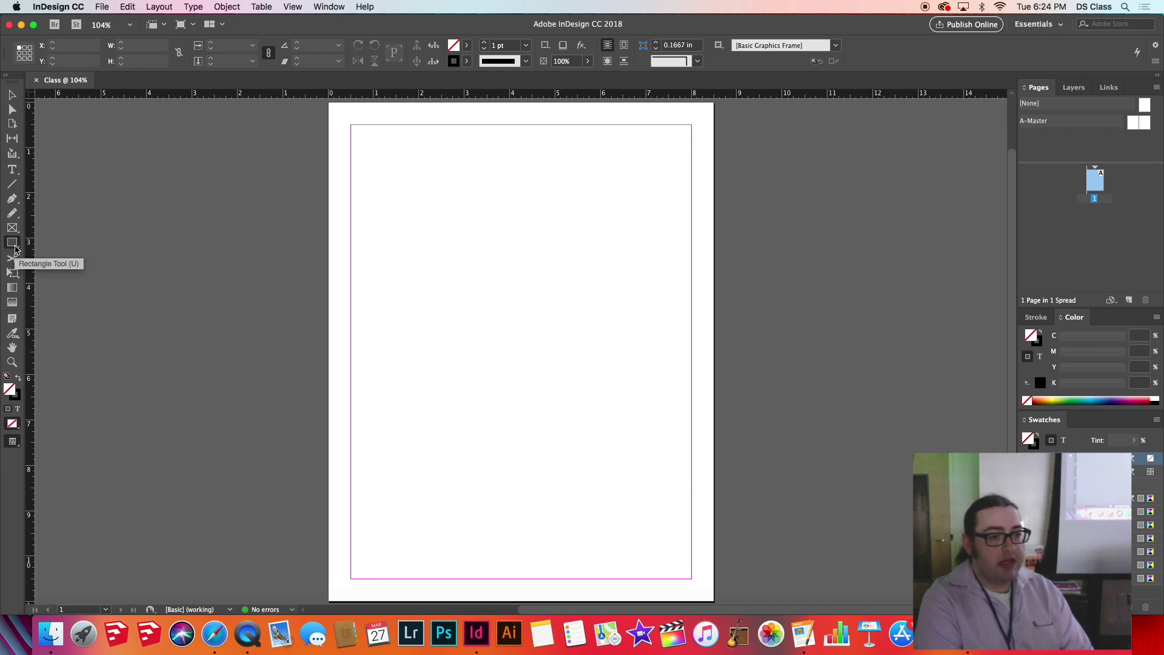
click(15, 245)
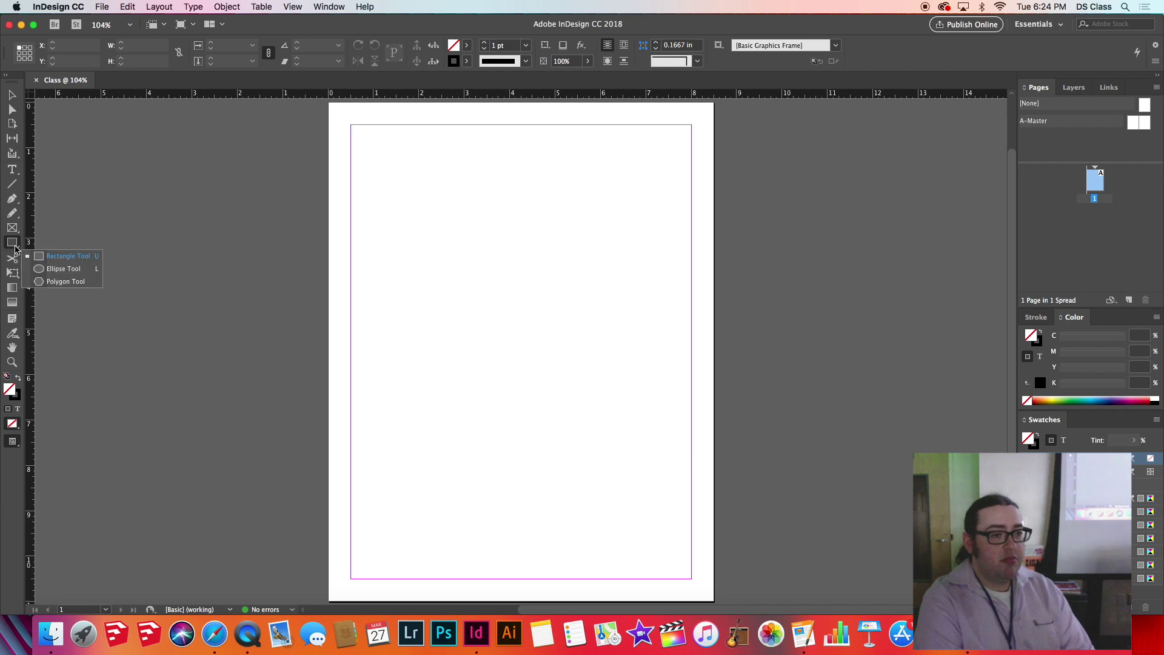
click(71, 268)
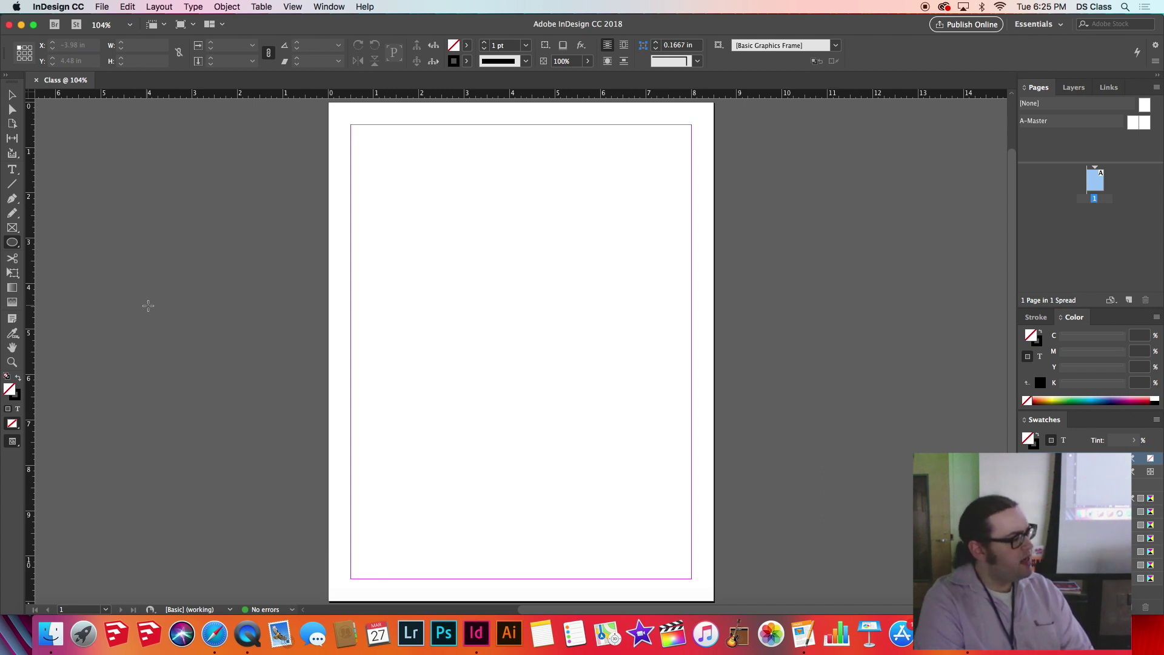
click(12, 244)
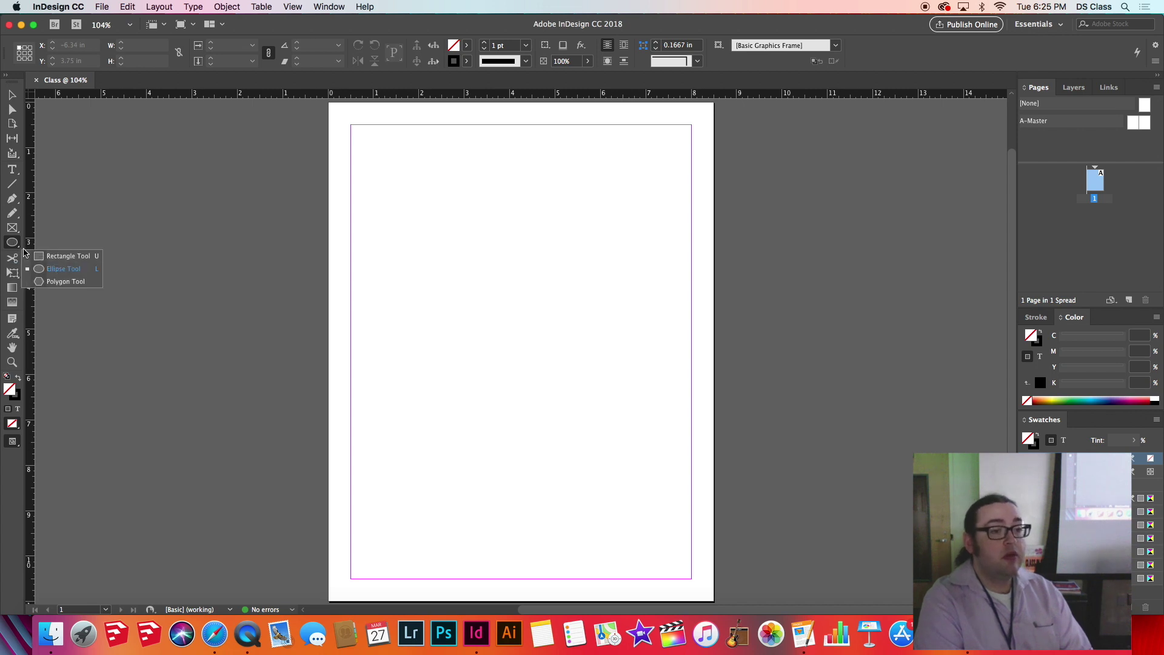
click(63, 268)
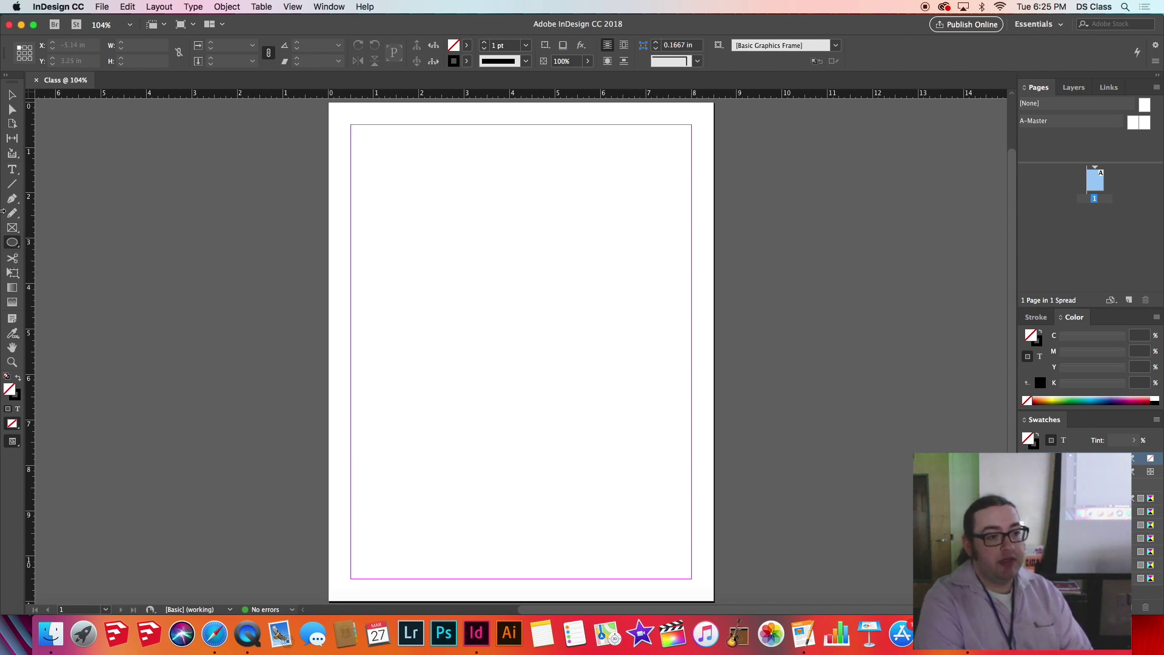
View the Pencil tool's variants and activate the Pen tool
click(19, 216)
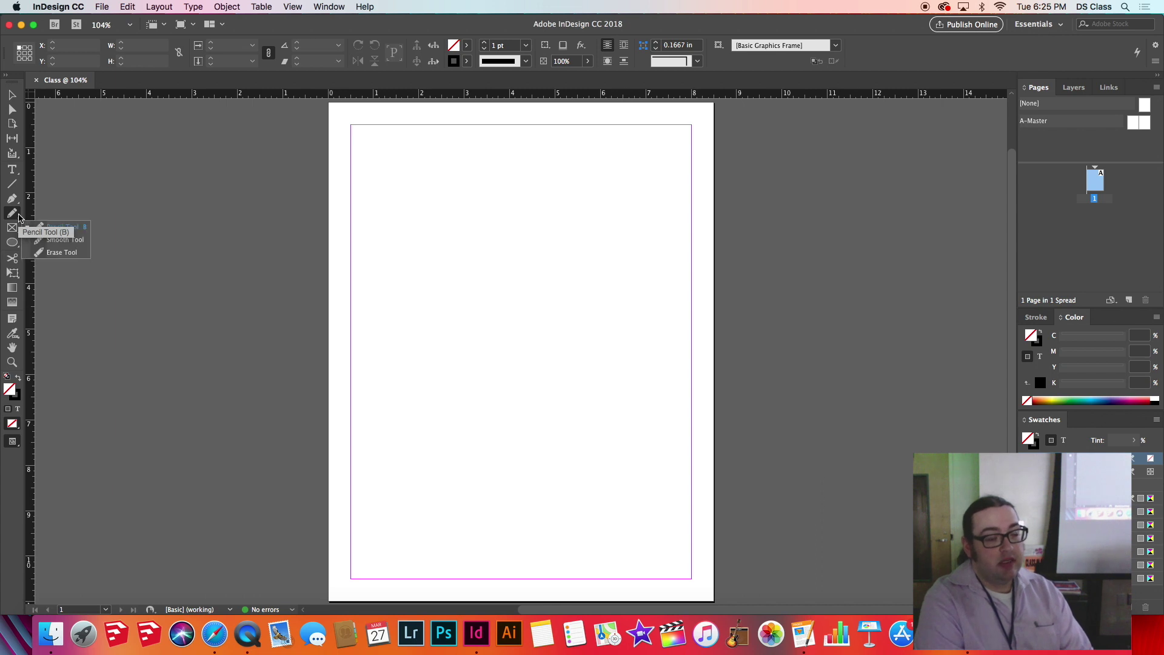
click(17, 205)
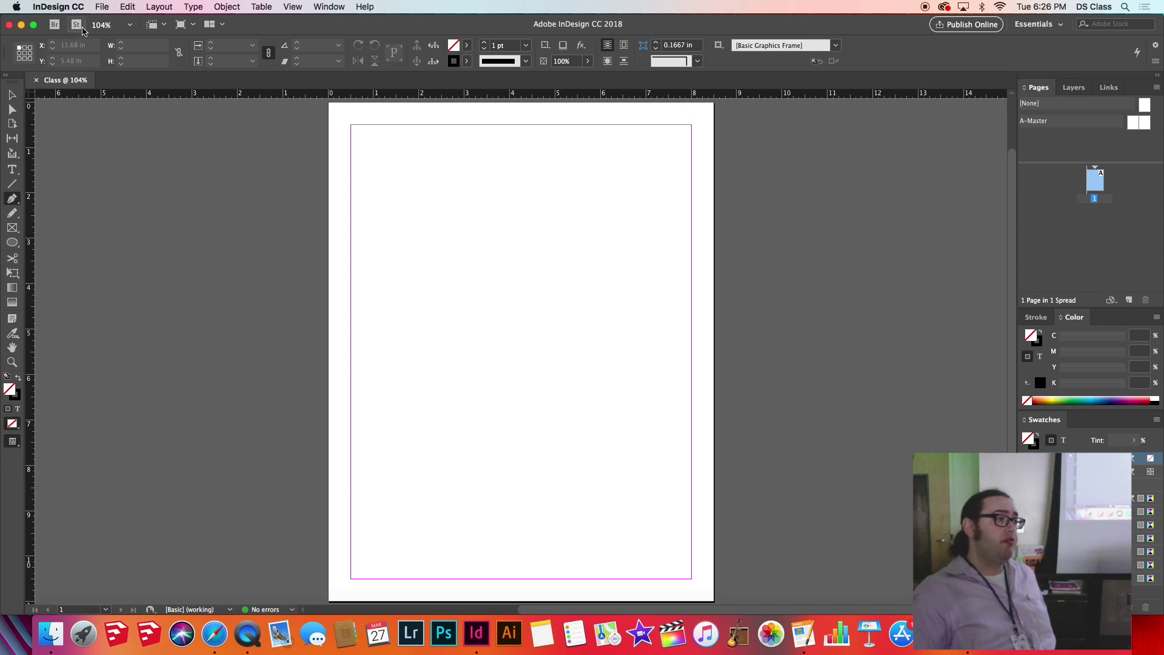
click(102, 8)
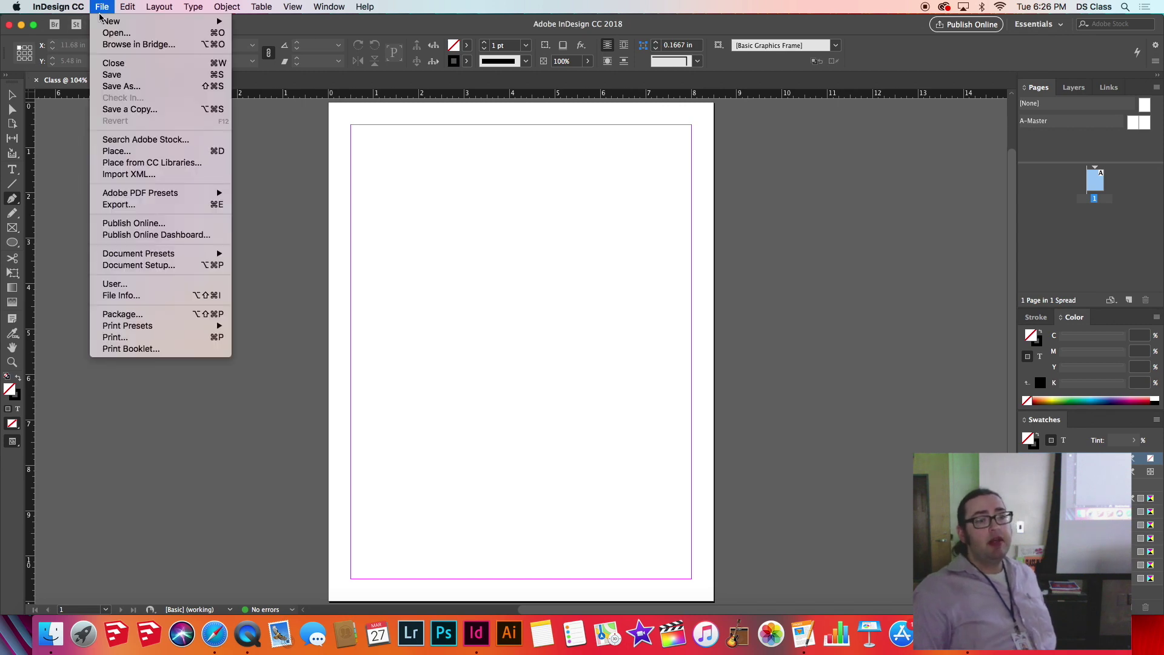
click(405, 11)
click(293, 7)
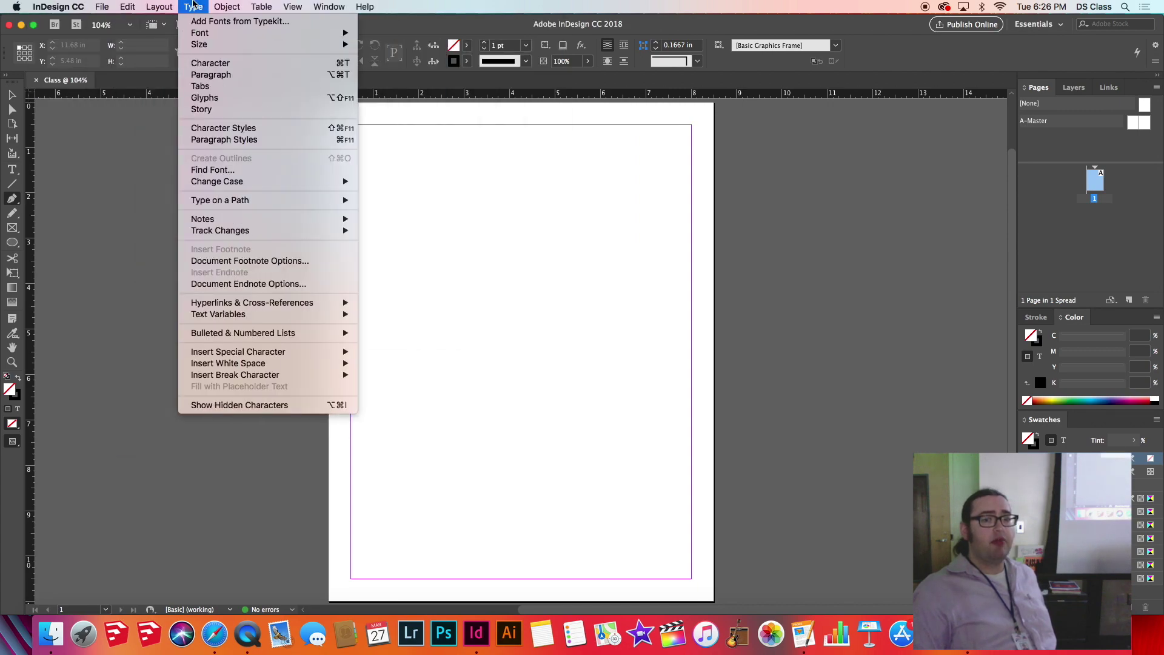
mouse_move(247, 4)
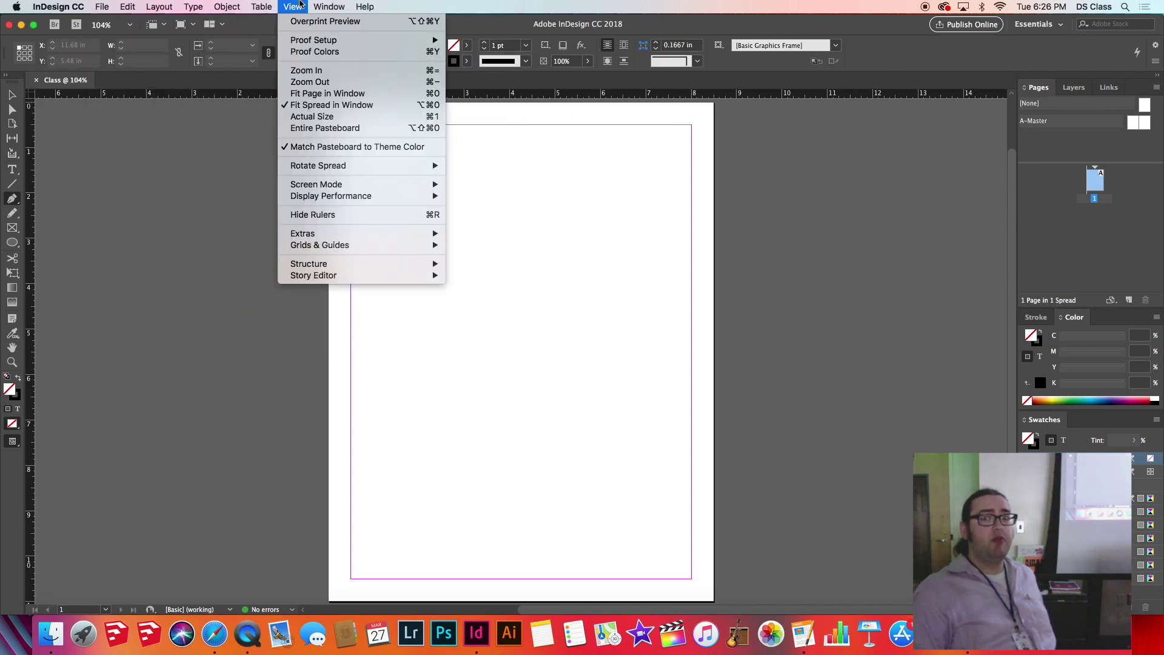
mouse_move(145, 7)
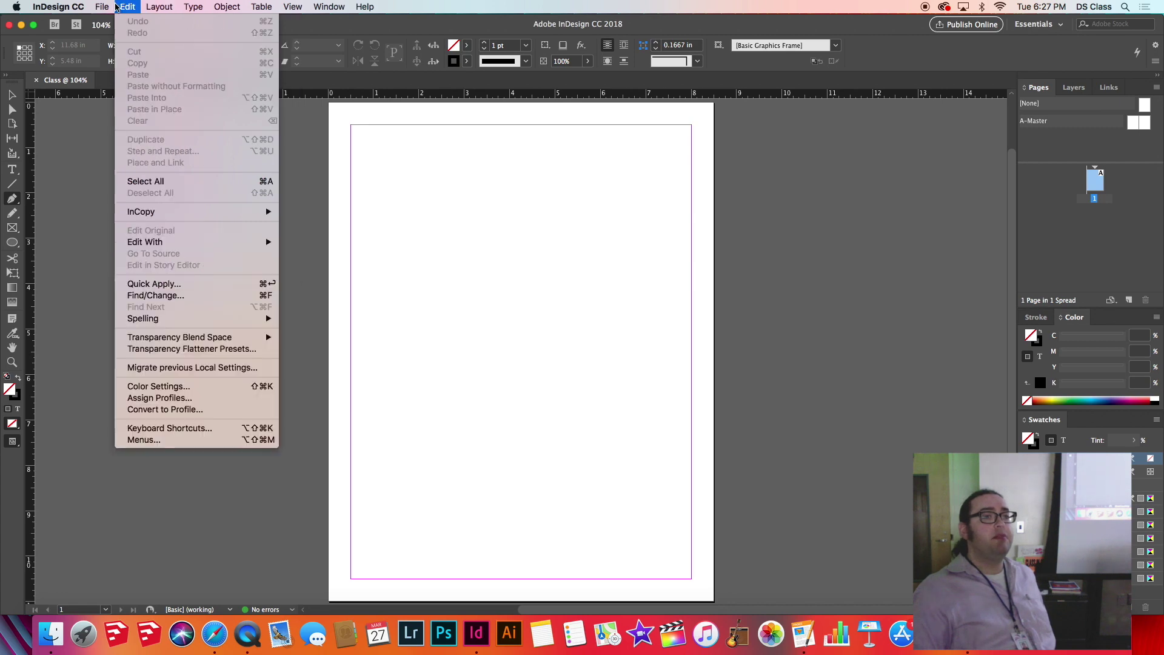
mouse_move(102, 7)
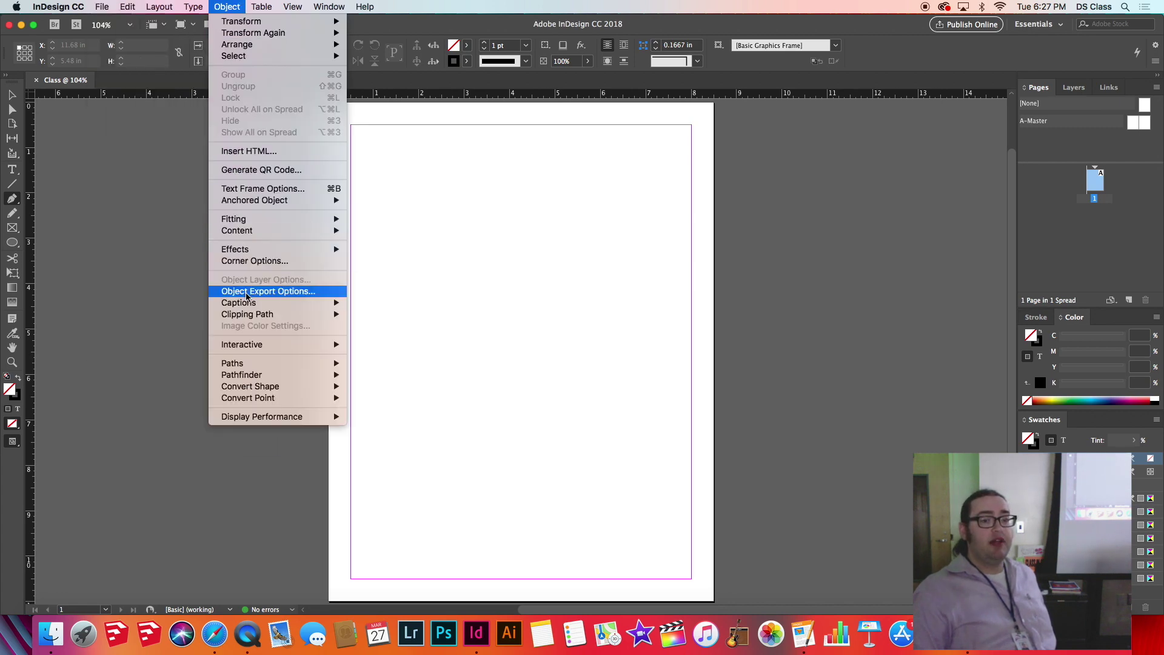
mouse_move(242, 367)
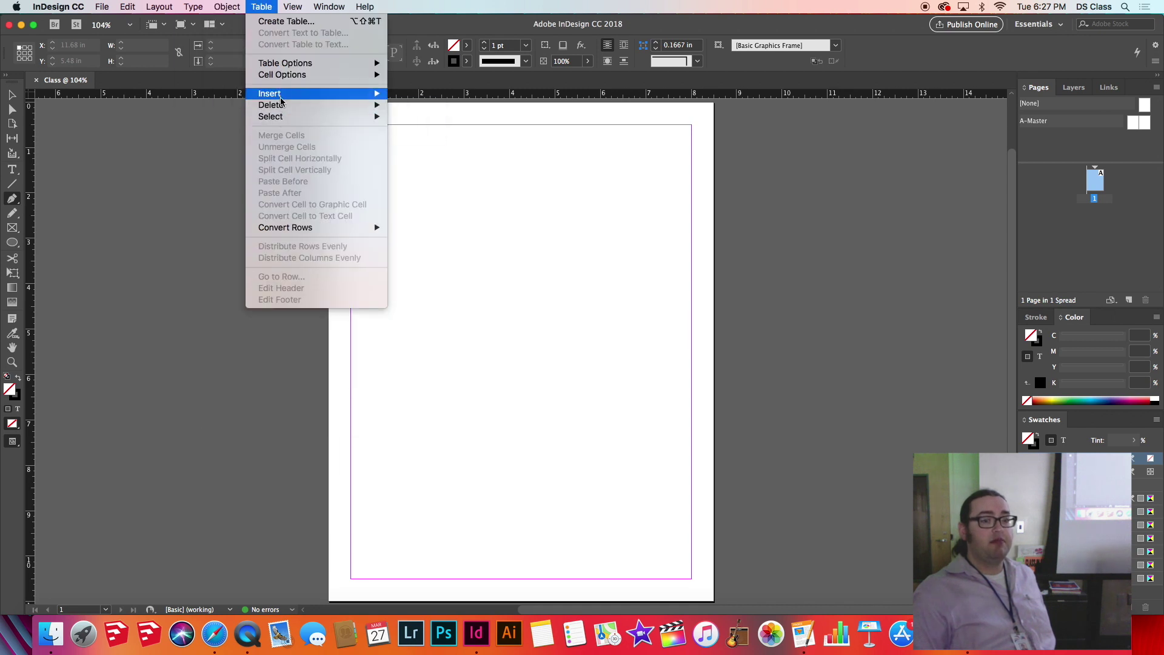
click(167, 268)
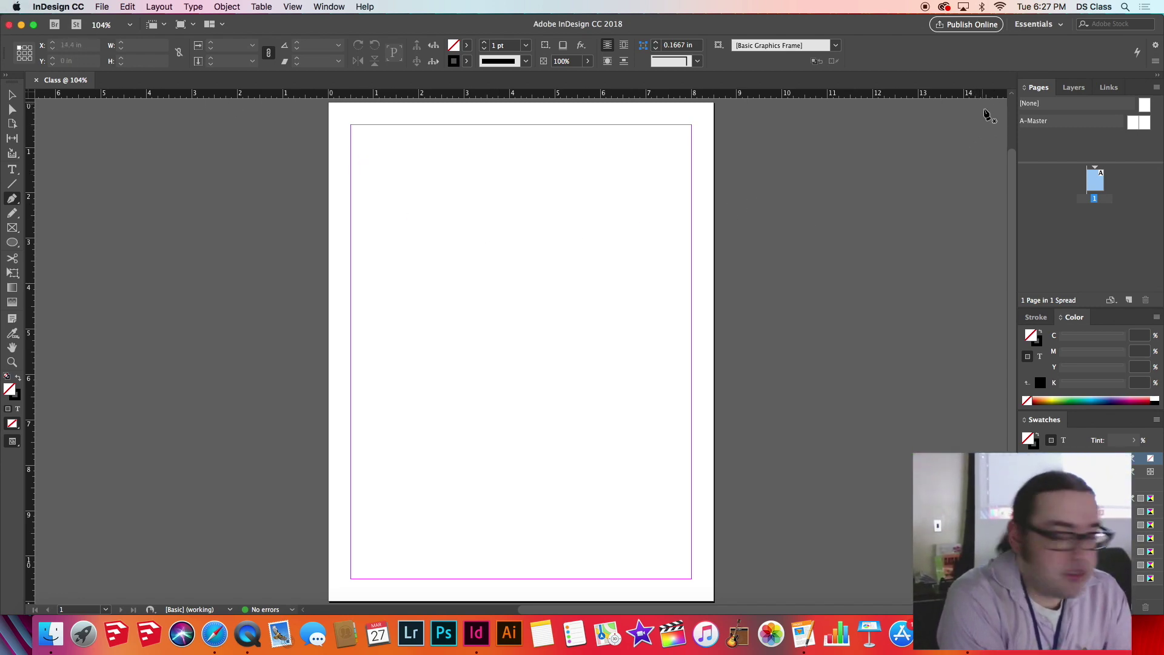
Try the Typography workspace with its panels expanded, and return to the Essentials workspace
click(1060, 25)
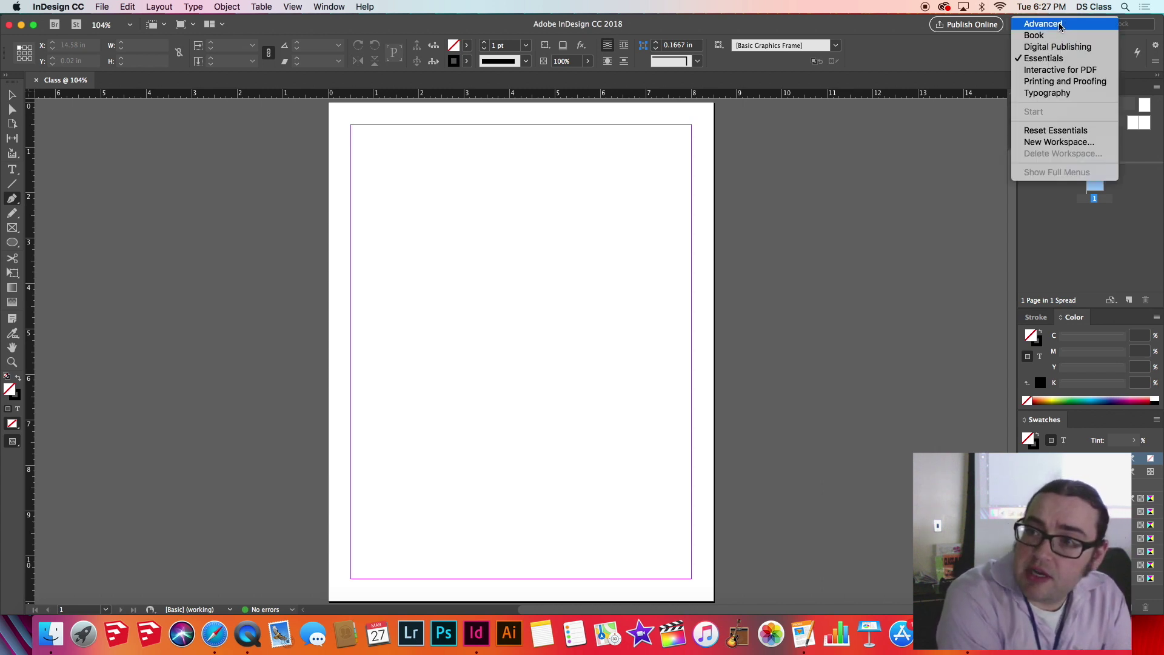
click(1057, 96)
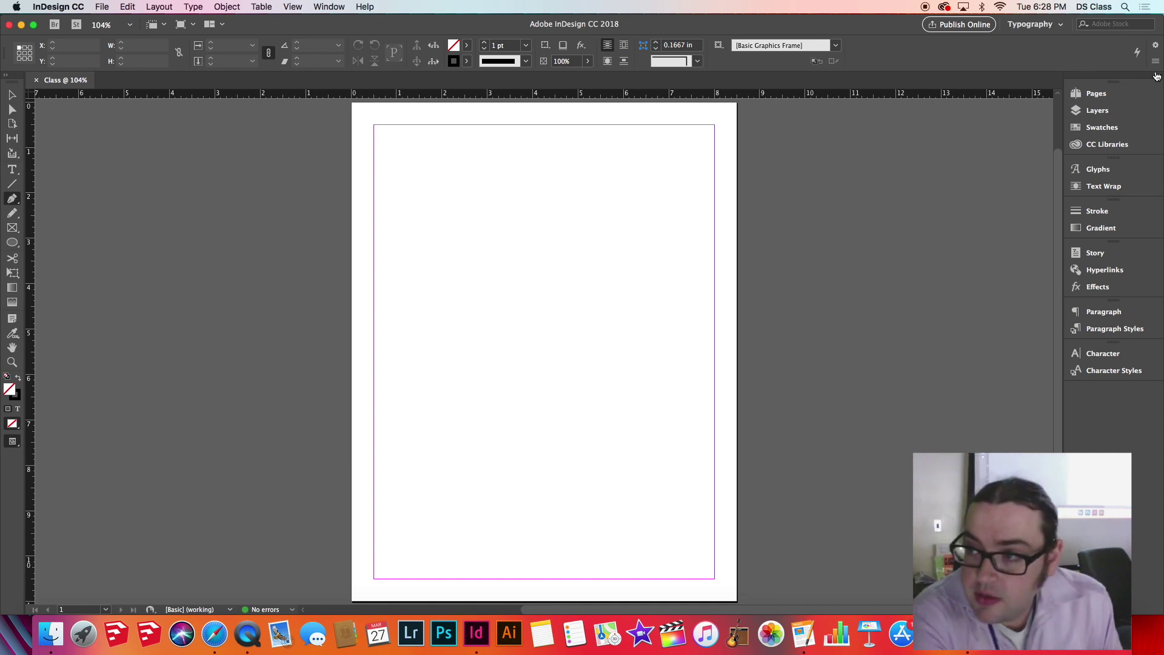
click(1156, 75)
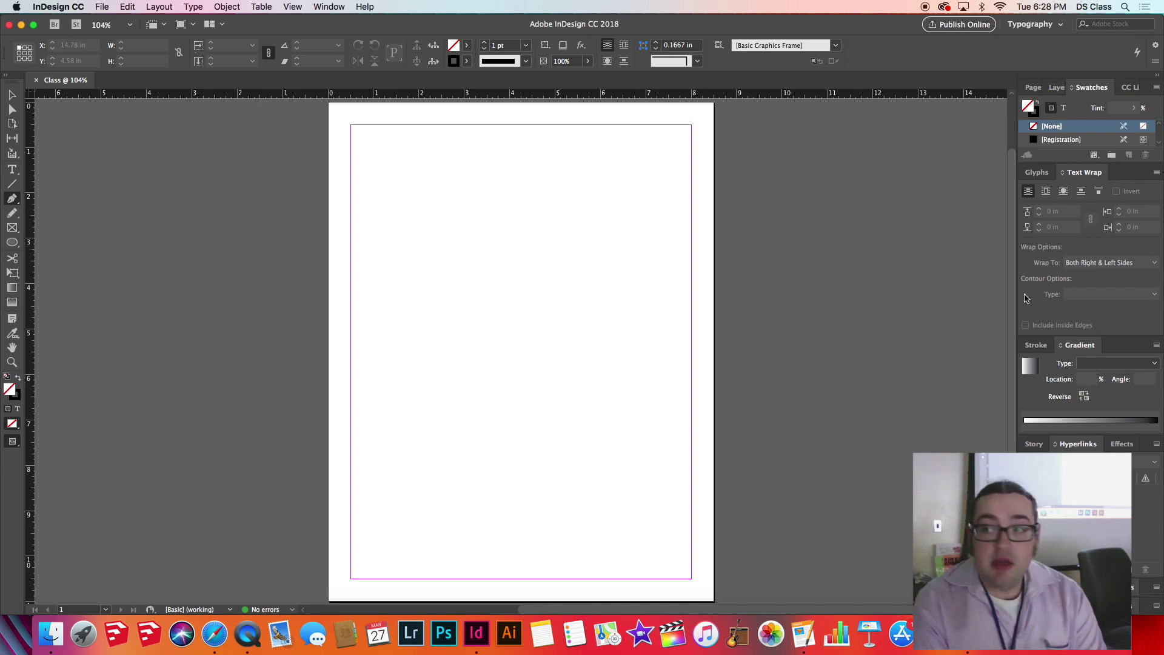
click(1058, 24)
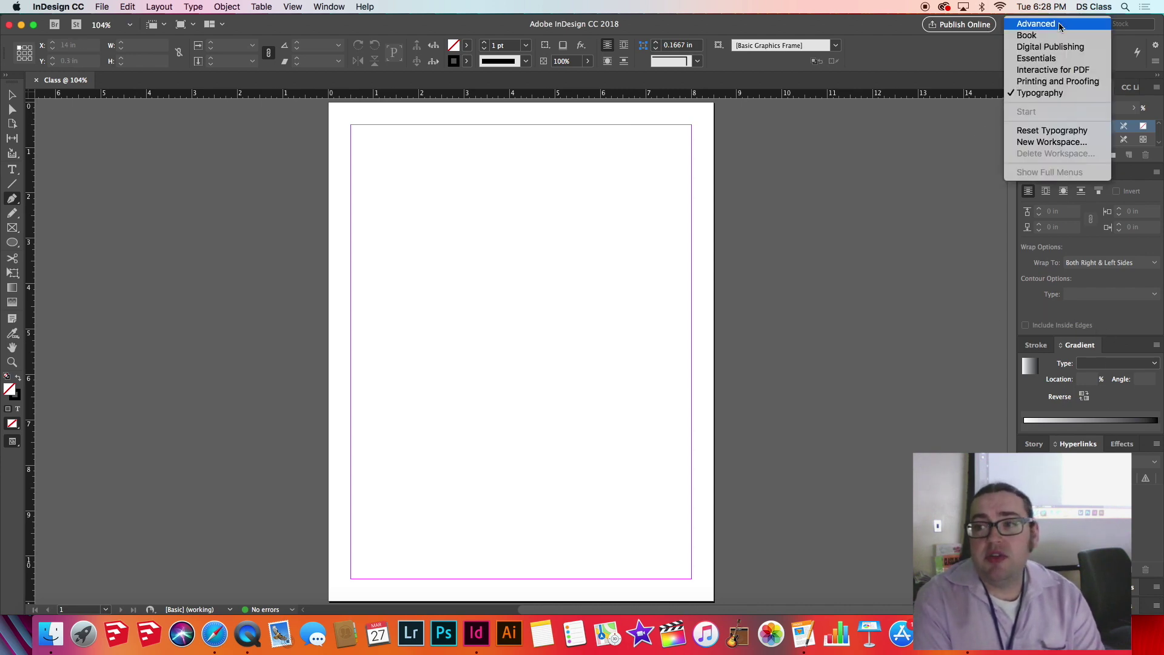
click(1044, 59)
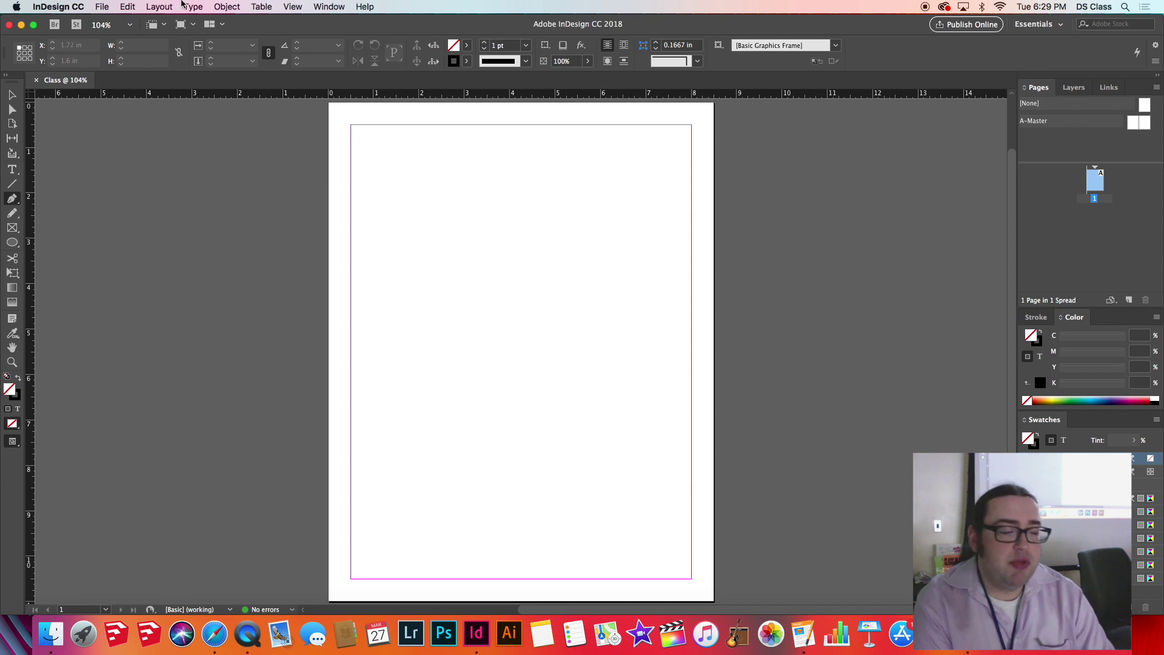
Open the Character panel for the Class document
click(319, 8)
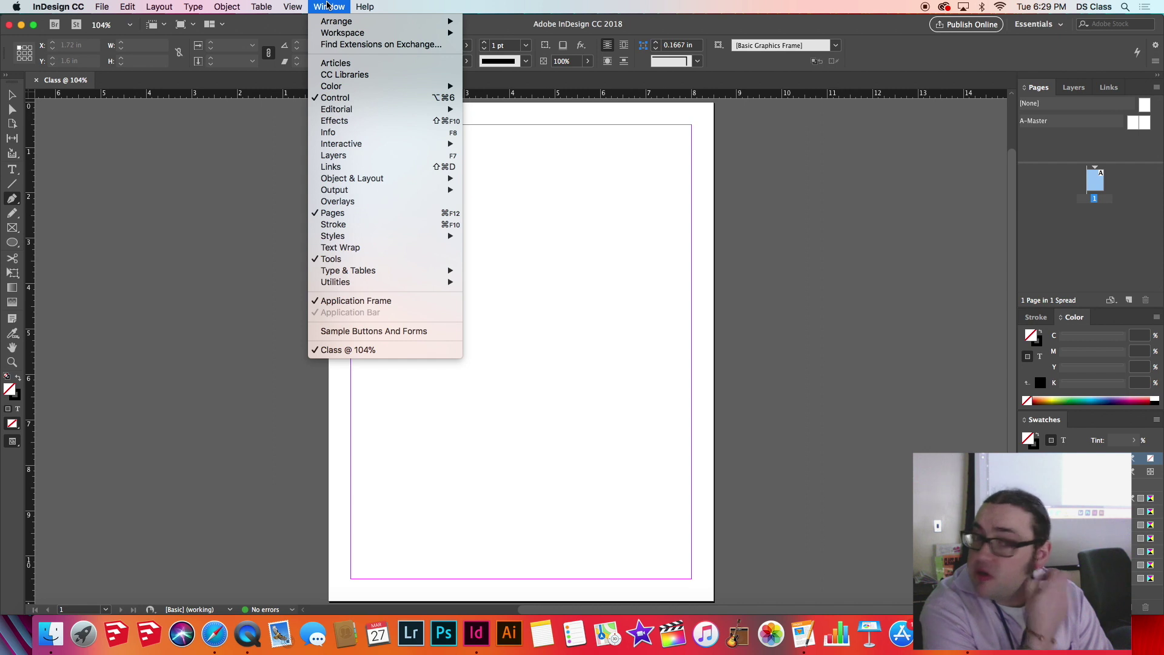
mouse_move(358, 110)
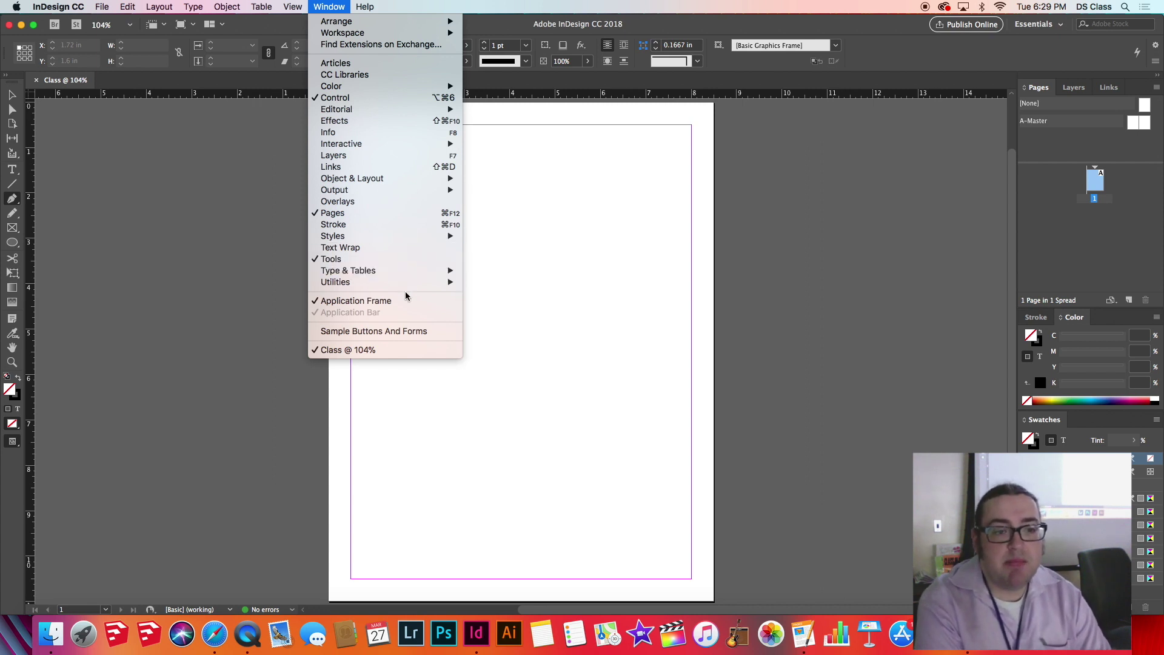
mouse_move(406, 285)
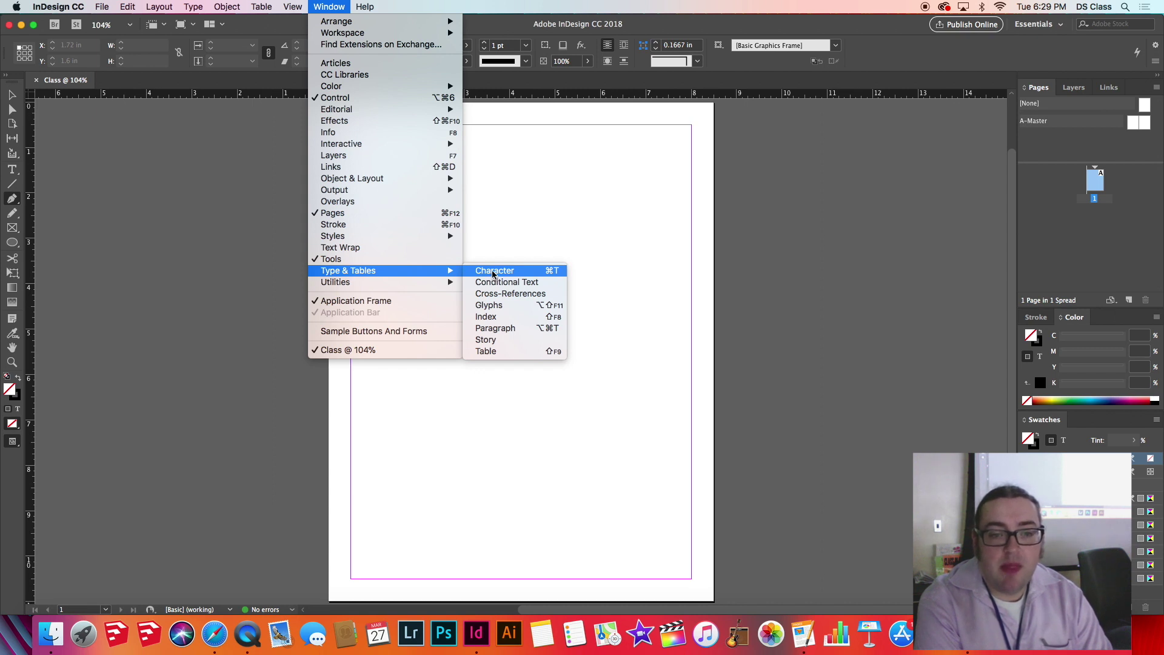
click(513, 272)
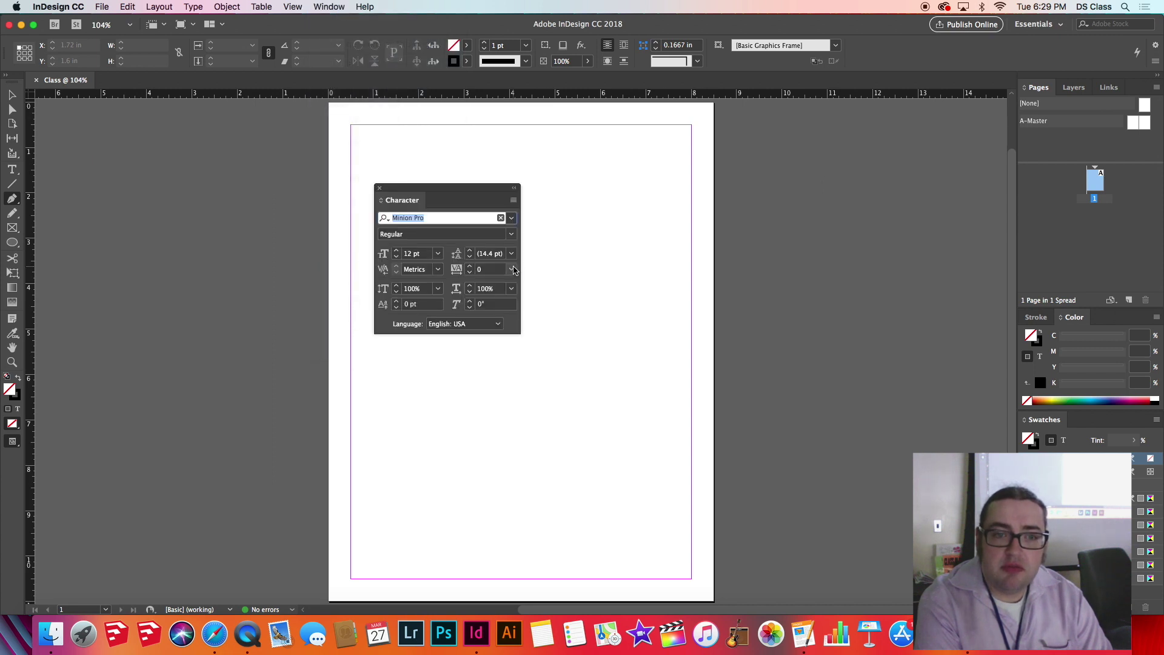
Try docking the Character panel beside Stroke and Color, and leave it floating on the pasteboard to the right of the page
mouse_move(459, 195)
mouse_down()
mouse_move(772, 208)
mouse_move(183, 265)
mouse_move(94, 211)
mouse_move(72, 116)
mouse_move(1088, 115)
mouse_move(468, 249)
mouse_move(310, 193)
mouse_move(1162, 272)
mouse_move(1128, 121)
mouse_move(1097, 116)
mouse_move(1056, 252)
mouse_move(1110, 333)
mouse_up()
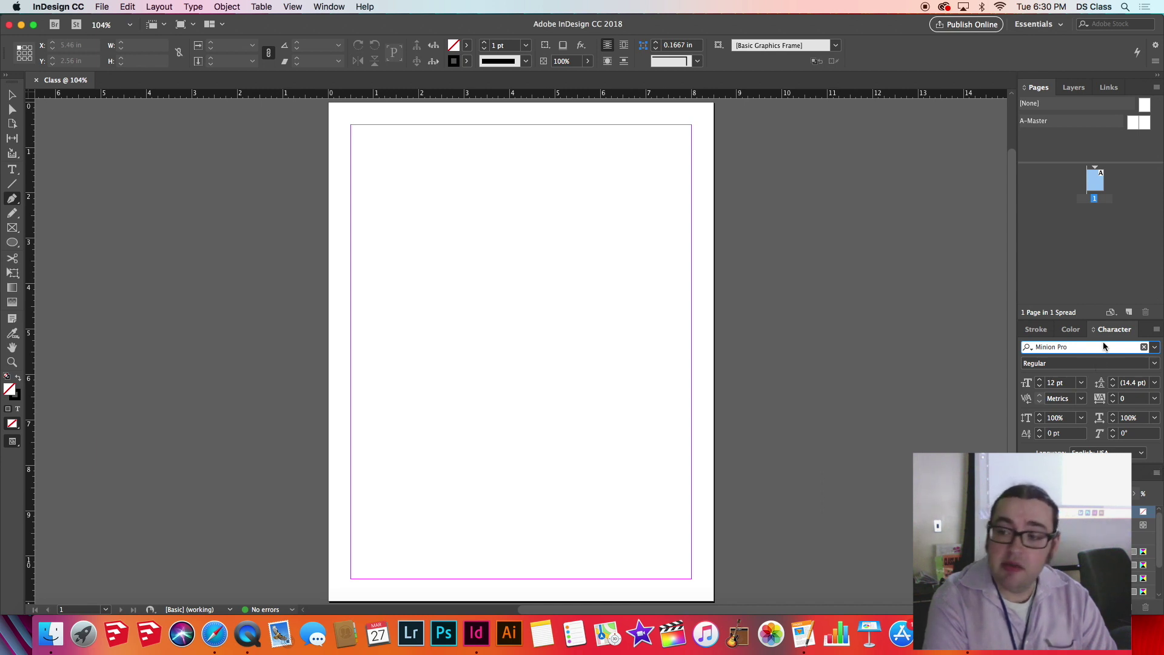
drag(1107, 336, 952, 349)
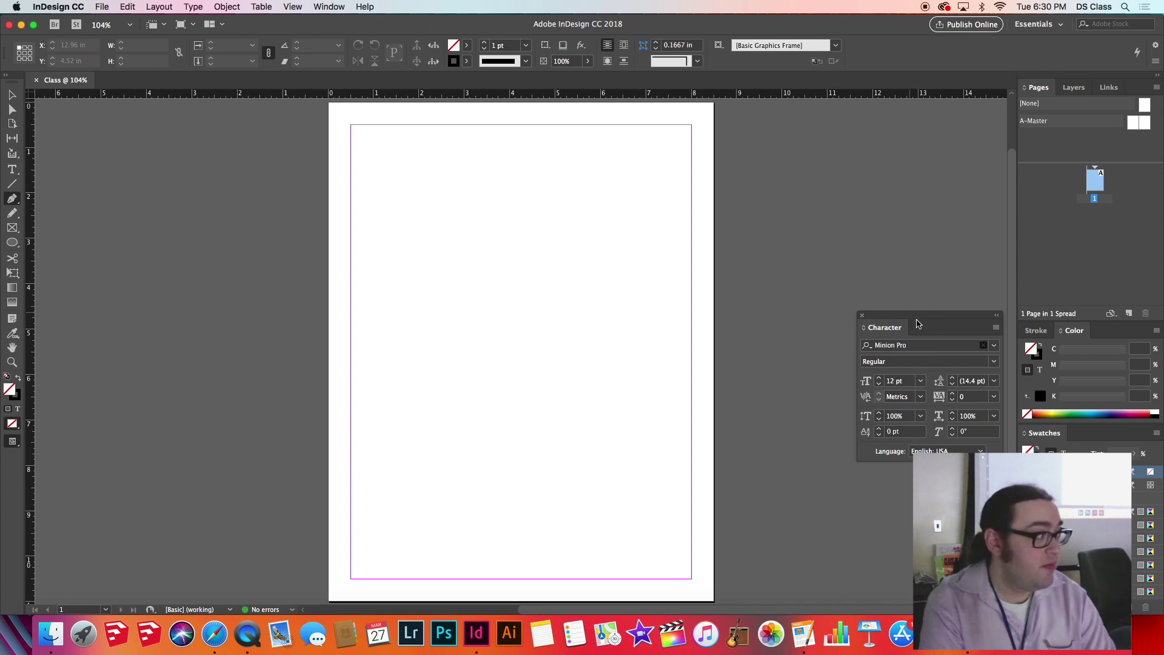
drag(948, 333, 858, 240)
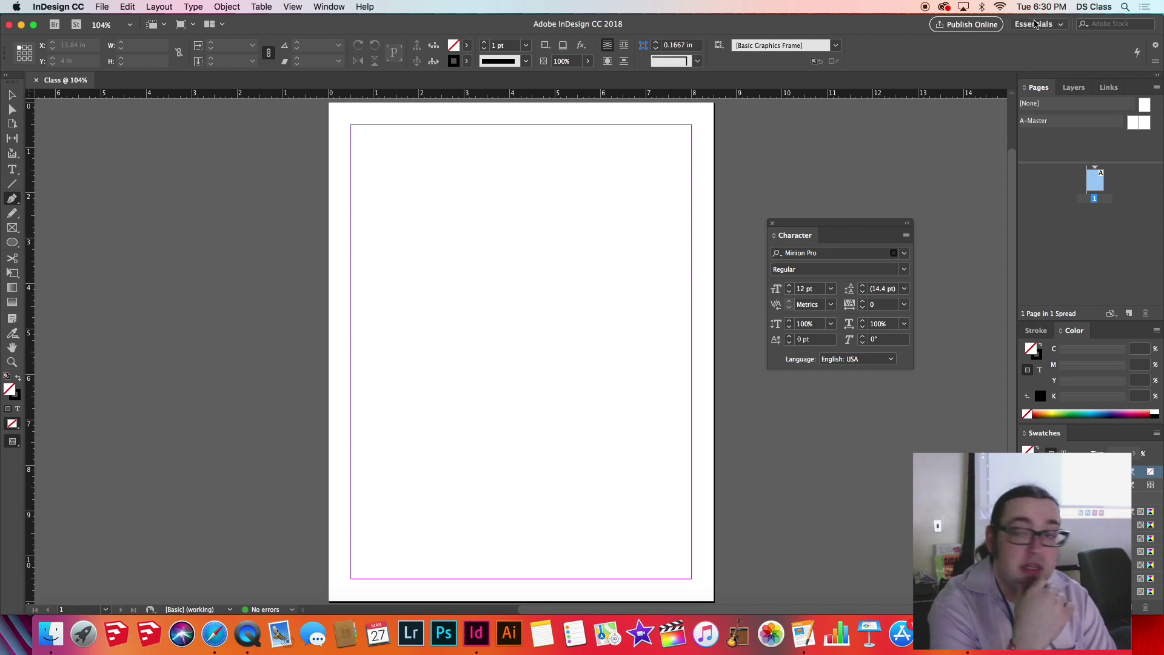
click(1061, 24)
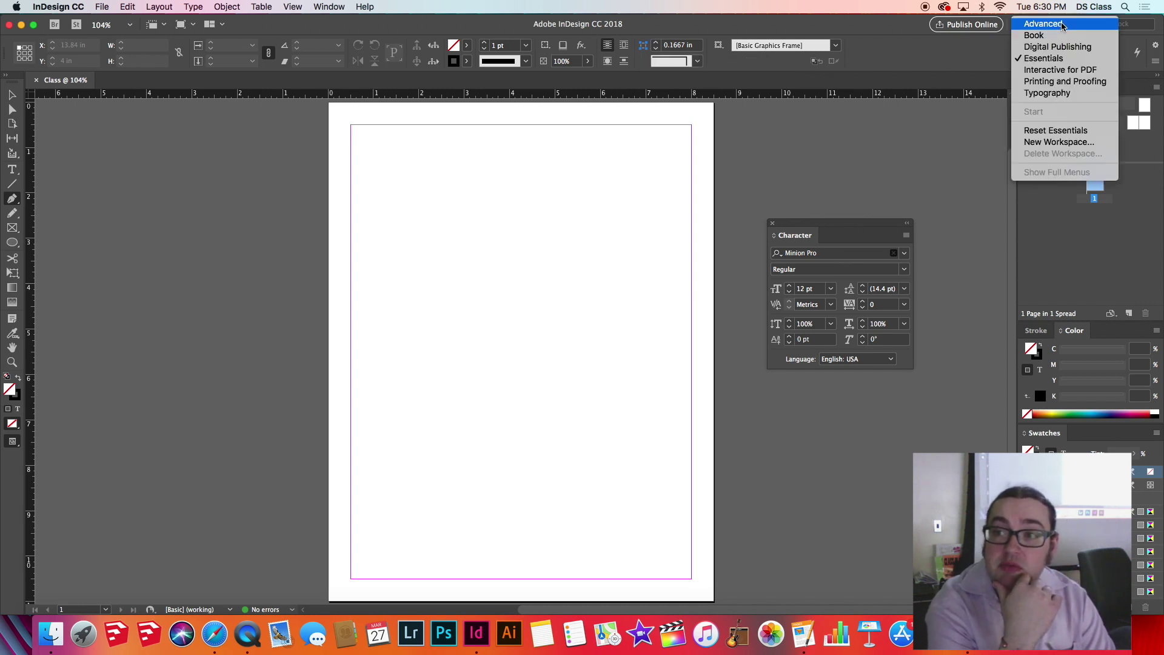
click(1092, 129)
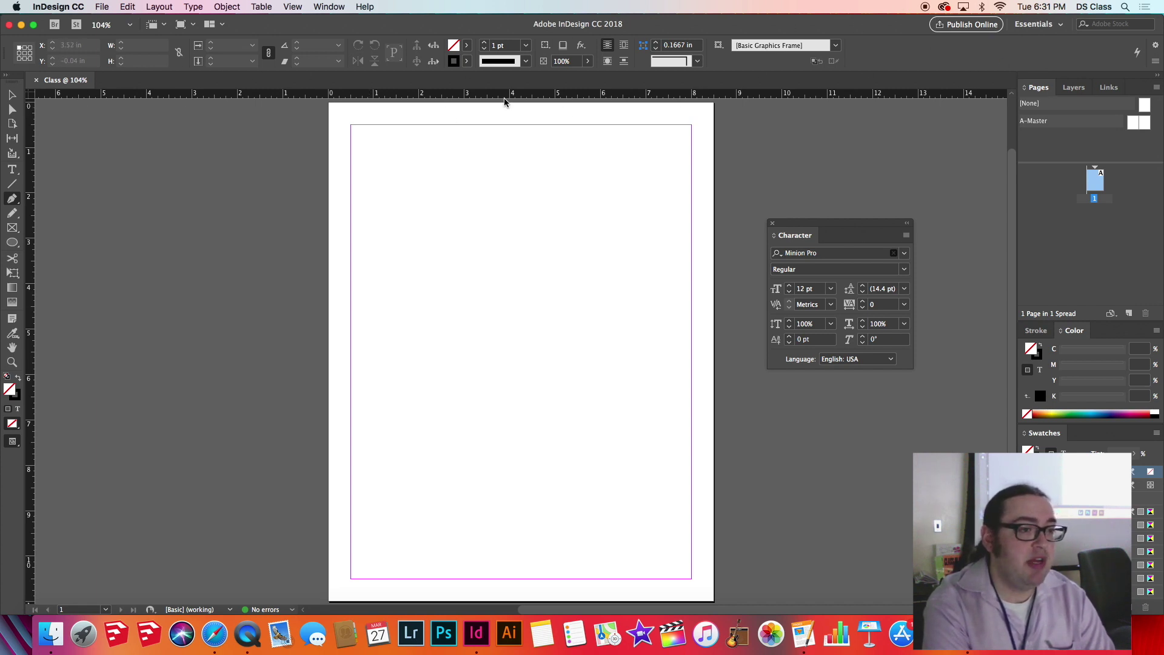
Activate the Direct Selection, Content Collector, Line, Pencil, Type and Gradient Swatch tools in turn to compare their control options
click(10, 108)
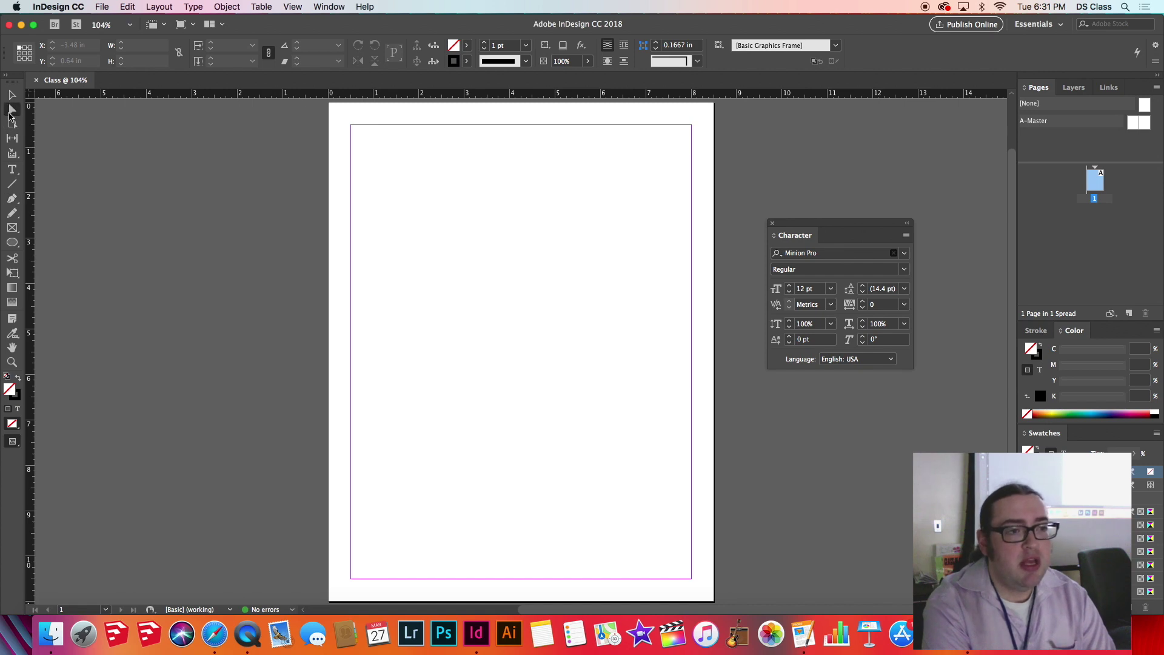
click(12, 156)
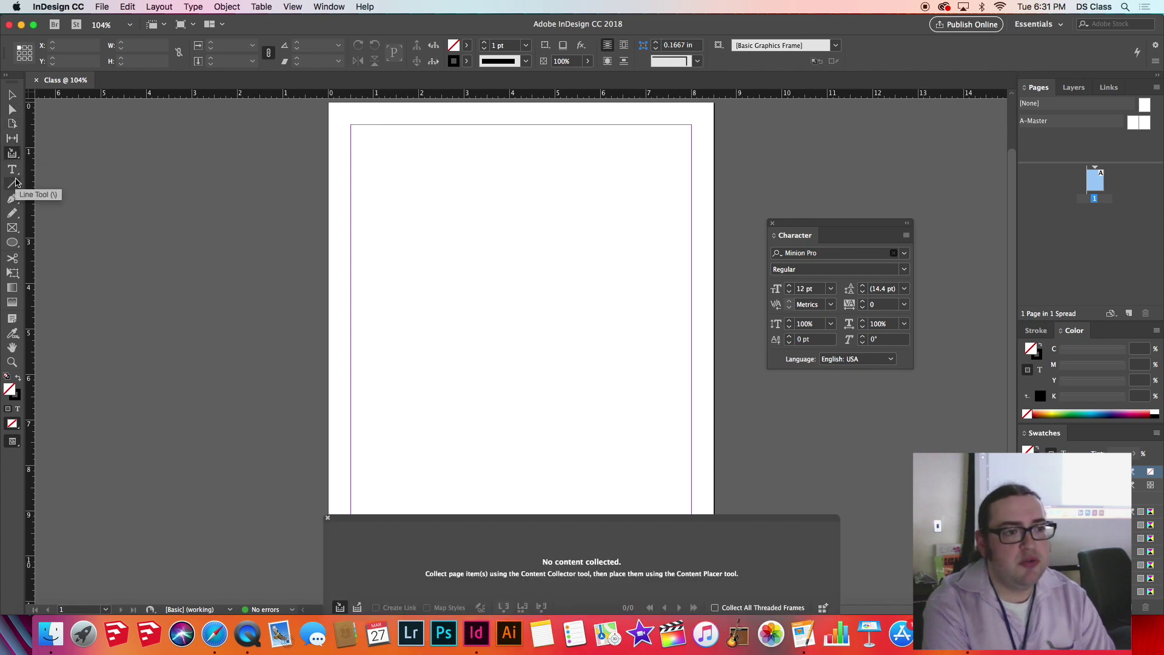
click(13, 183)
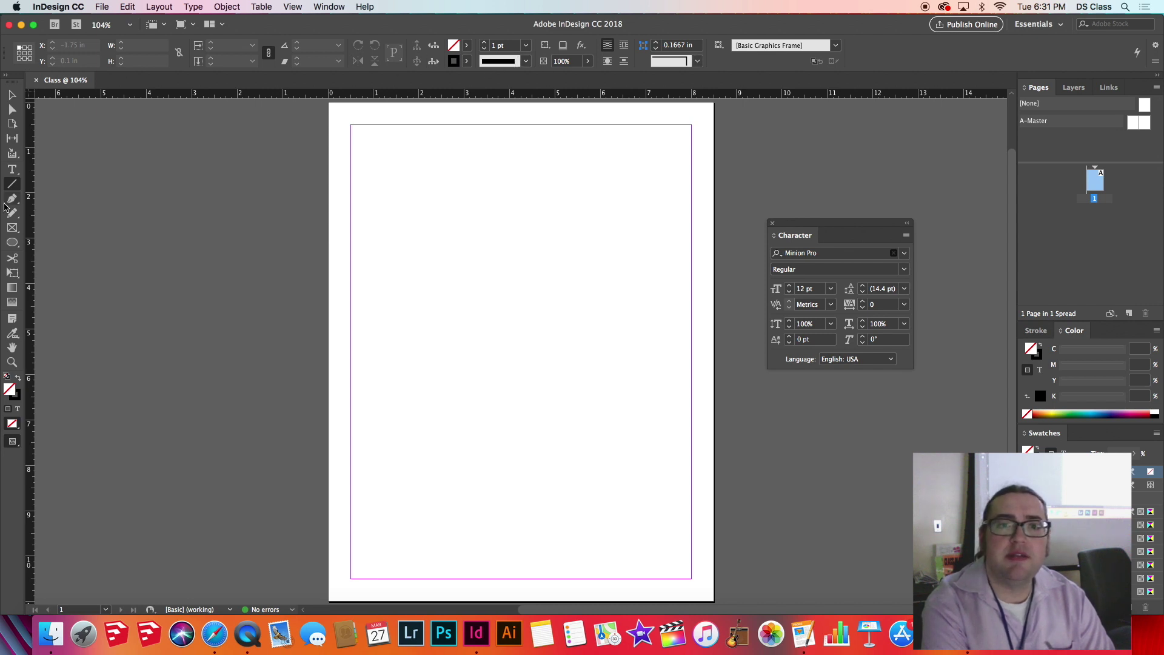
click(12, 168)
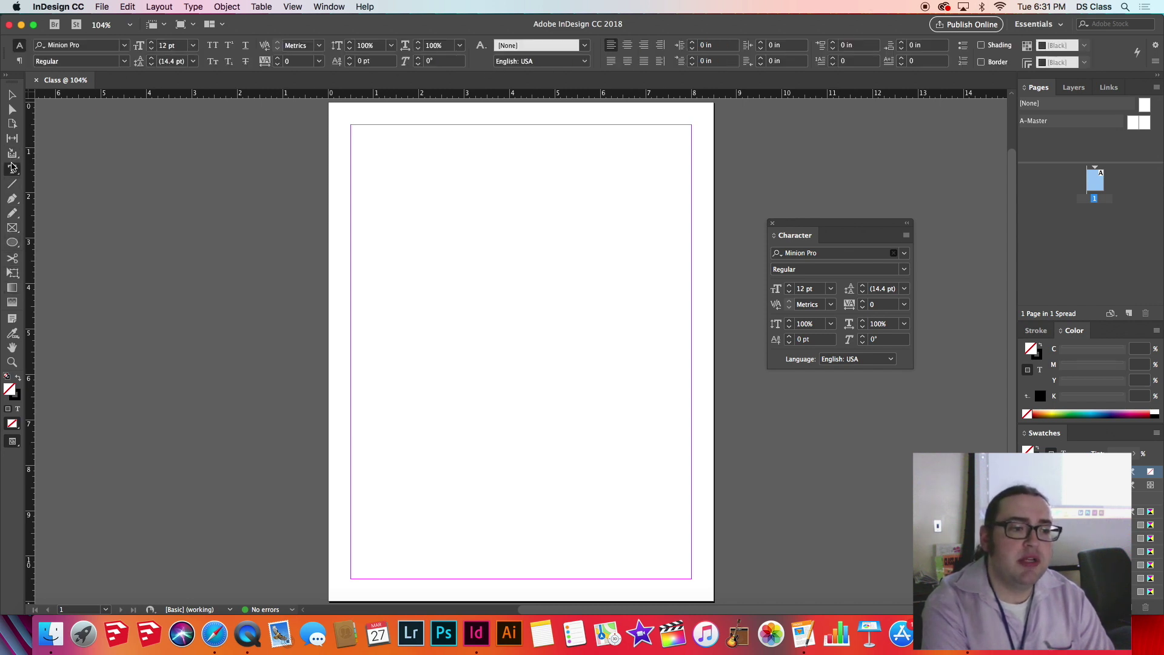
click(12, 212)
click(12, 170)
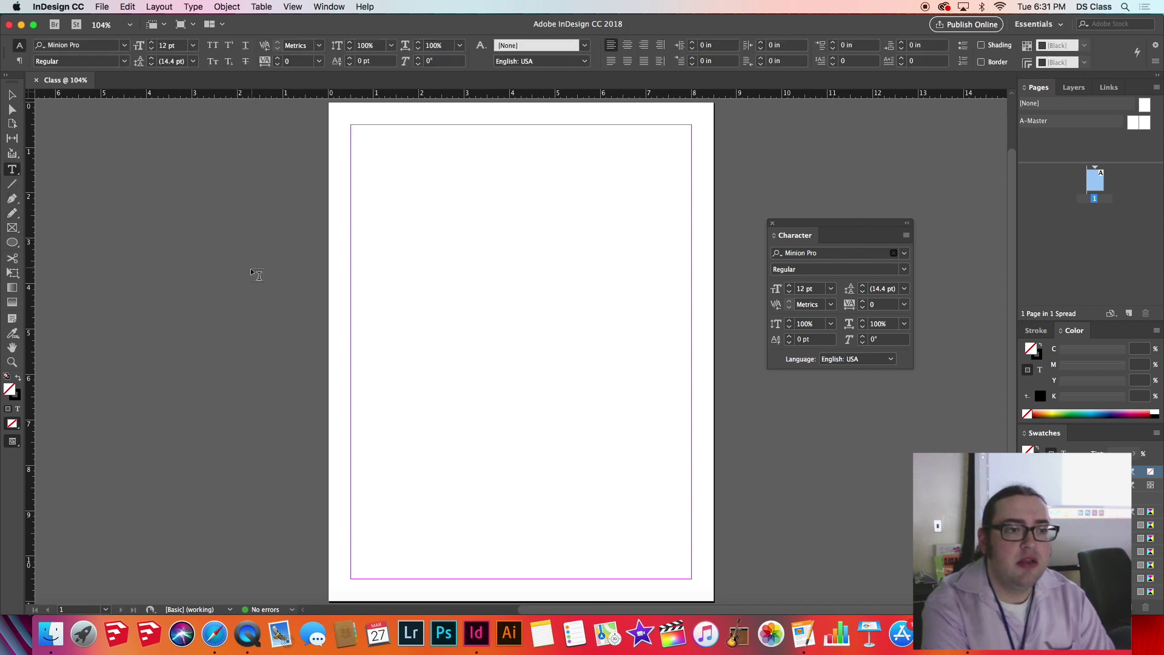
click(12, 287)
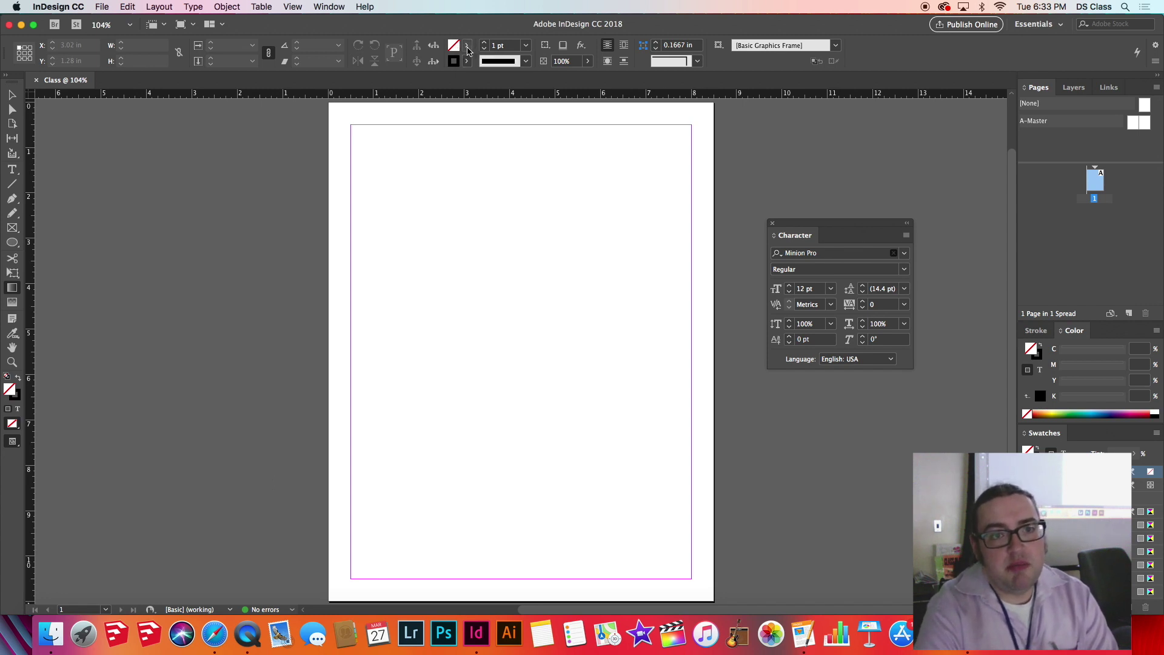
Set the default fill color to the cyan swatch C=100 M=0 Y=0 K=0
click(467, 47)
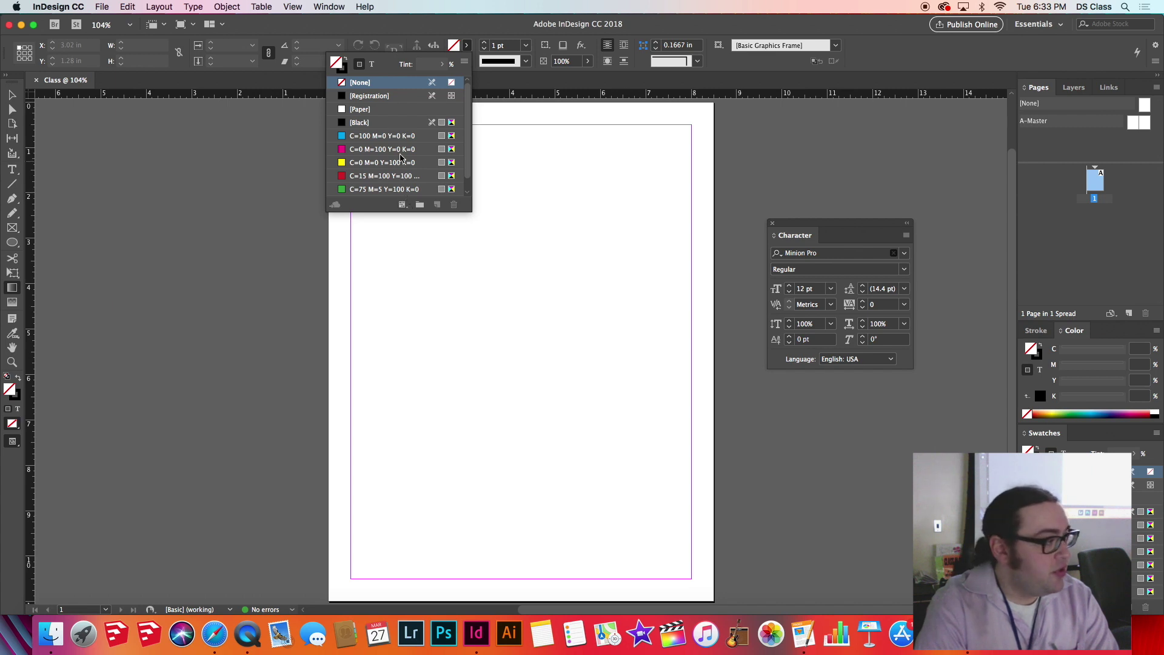
click(397, 136)
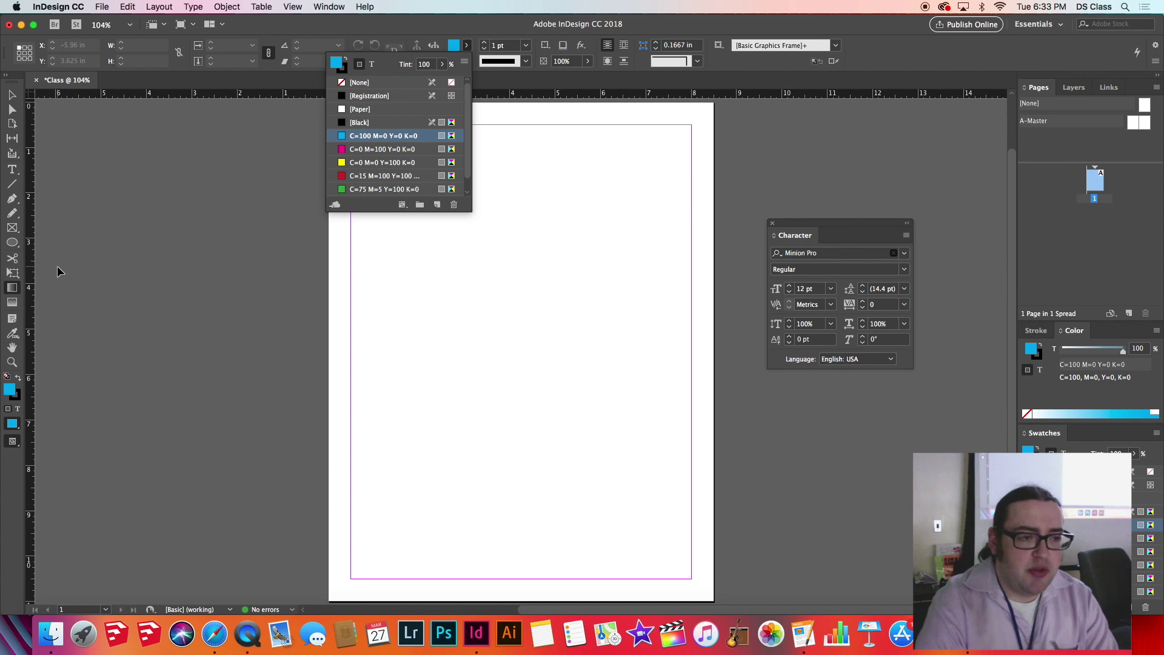
click(89, 220)
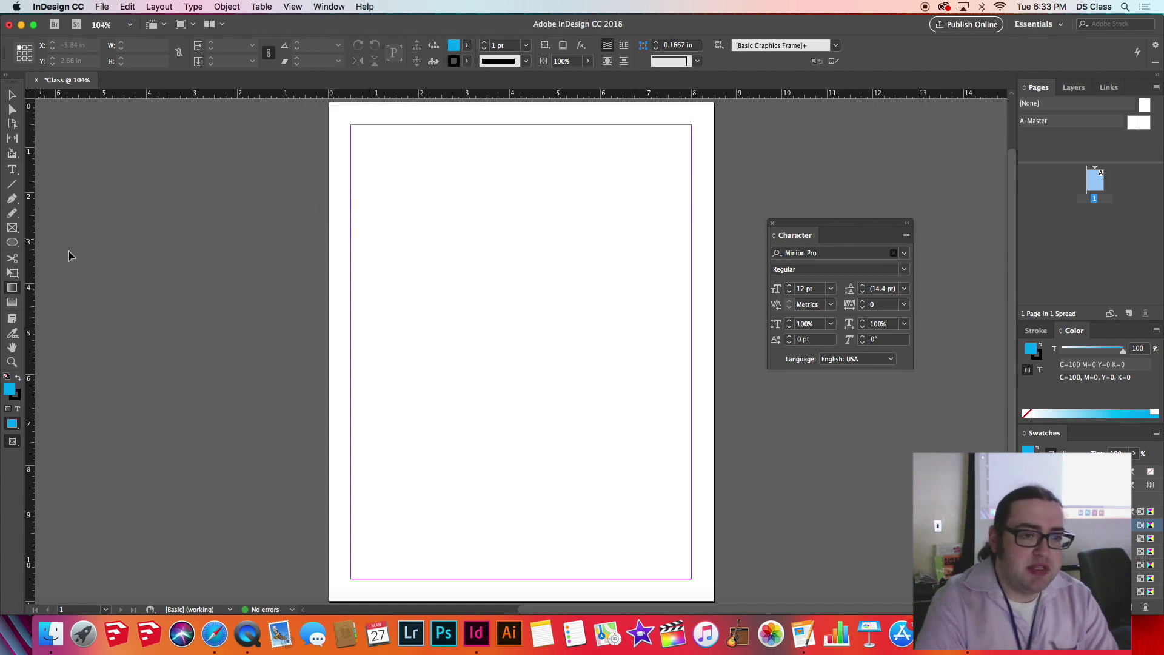
Draw a rectangle about 3.92 by 3.38 in at the page's upper left and another about 1.68 by 1.76 in at its upper right
right_click(13, 245)
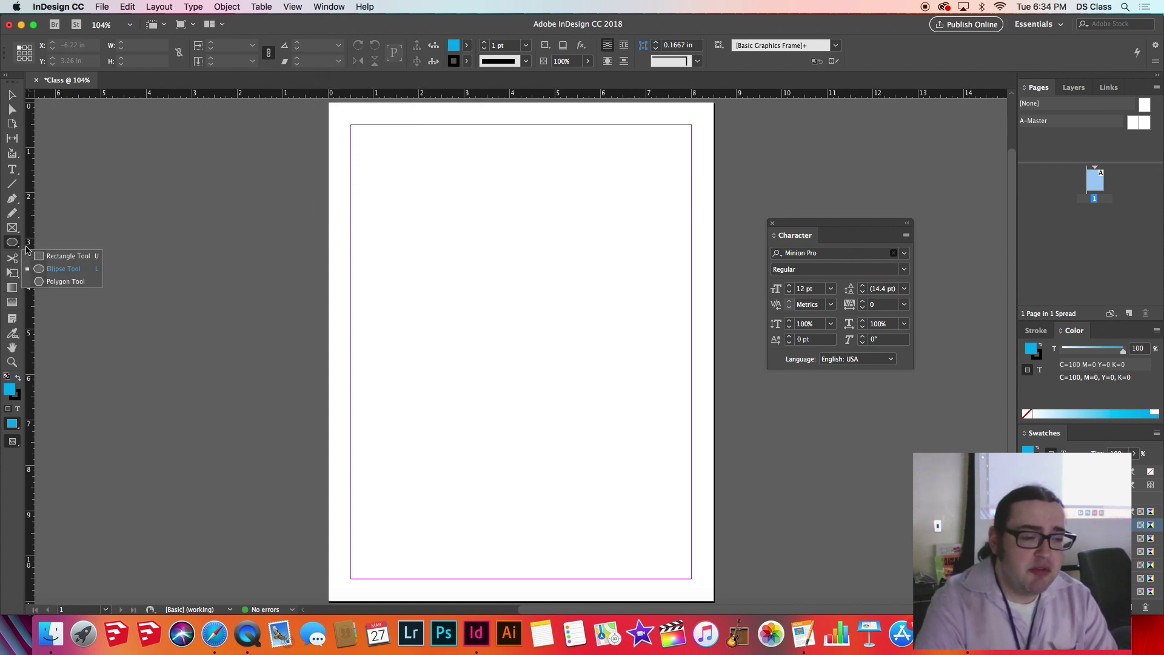
click(38, 258)
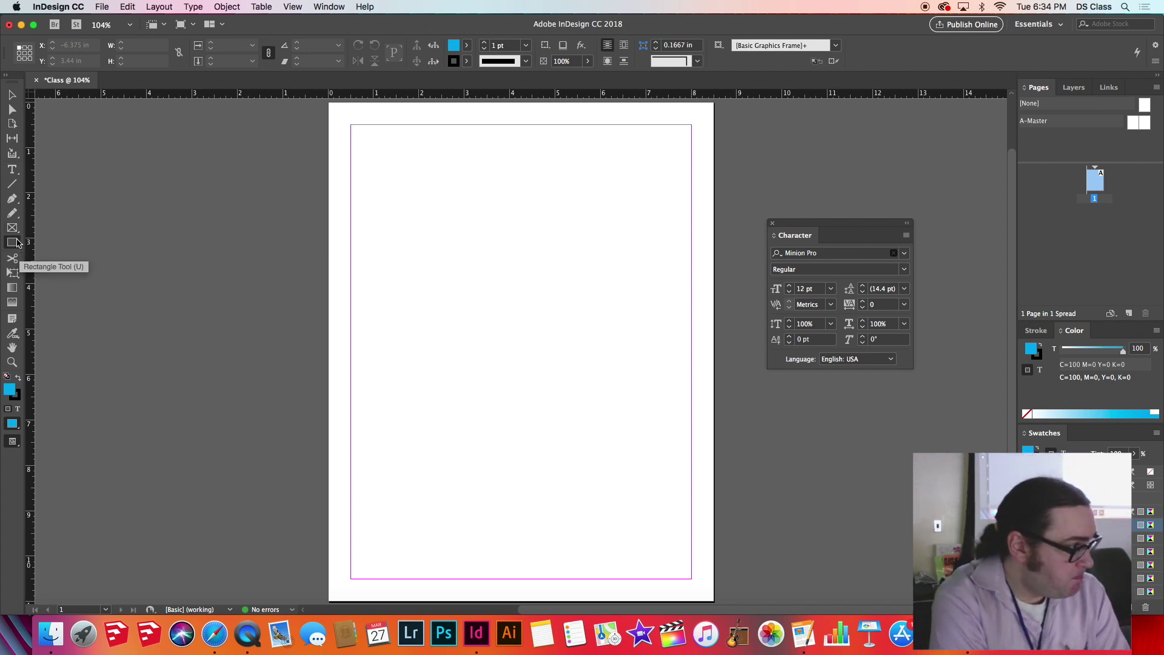
click(17, 244)
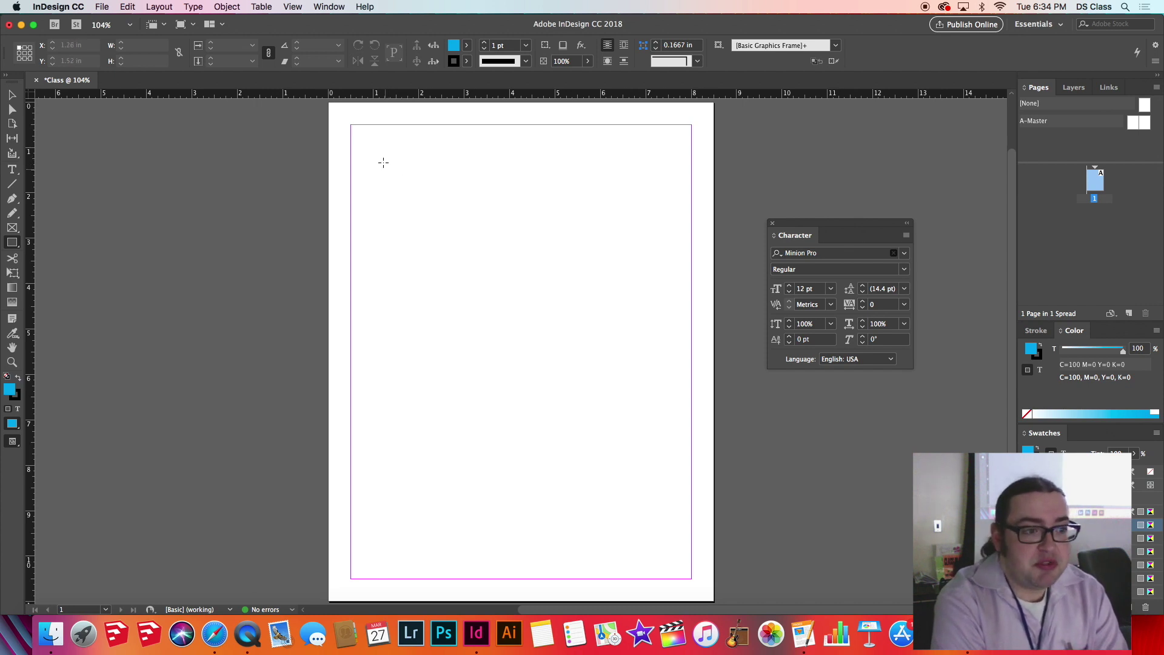
drag(377, 155, 554, 307)
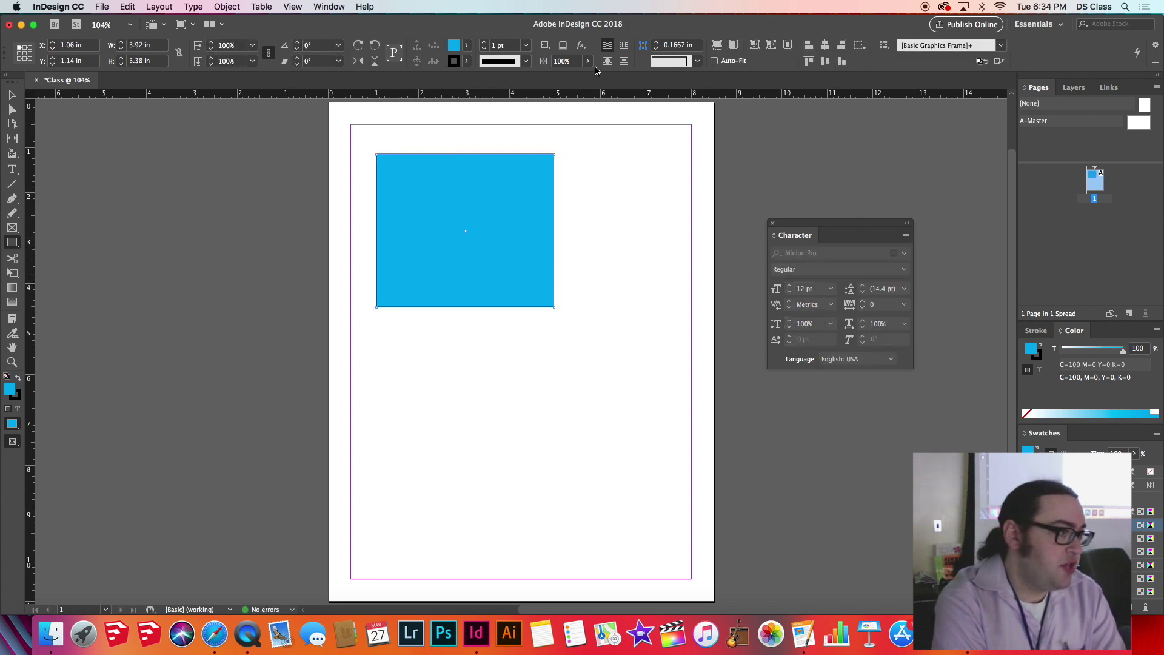
drag(593, 144, 670, 224)
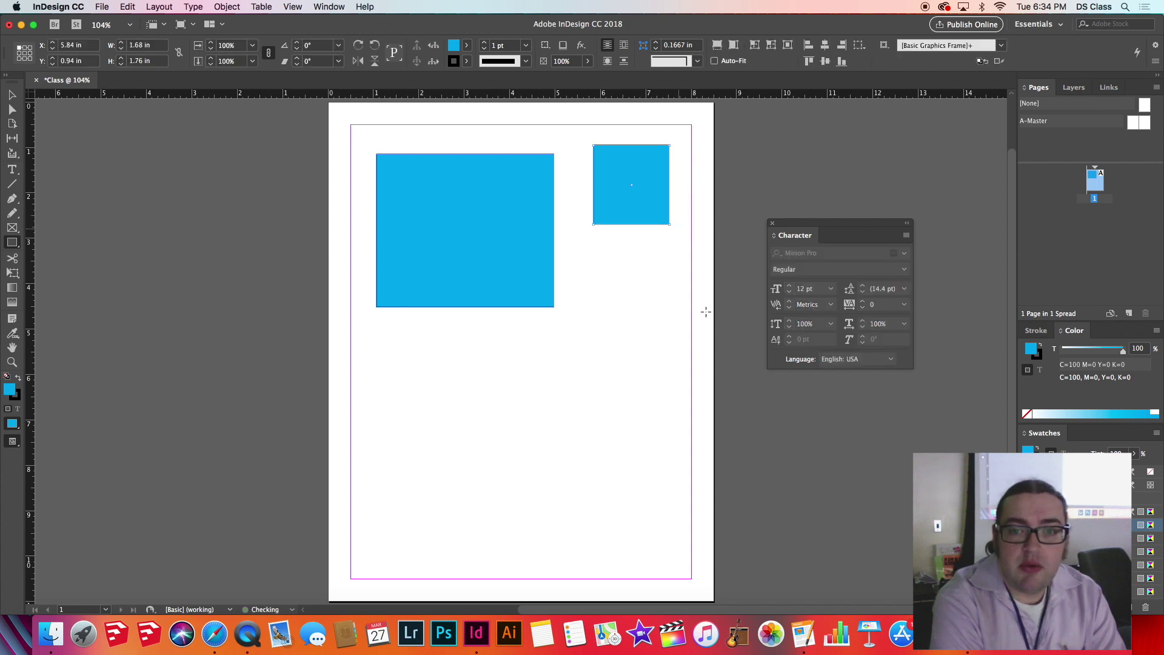
Draw a 3.38 by 3.58 in rectangle on the left pasteboard, a wide bar across mid-page and a 2.53 by 2.36 in rectangle below it
drag(143, 304, 297, 466)
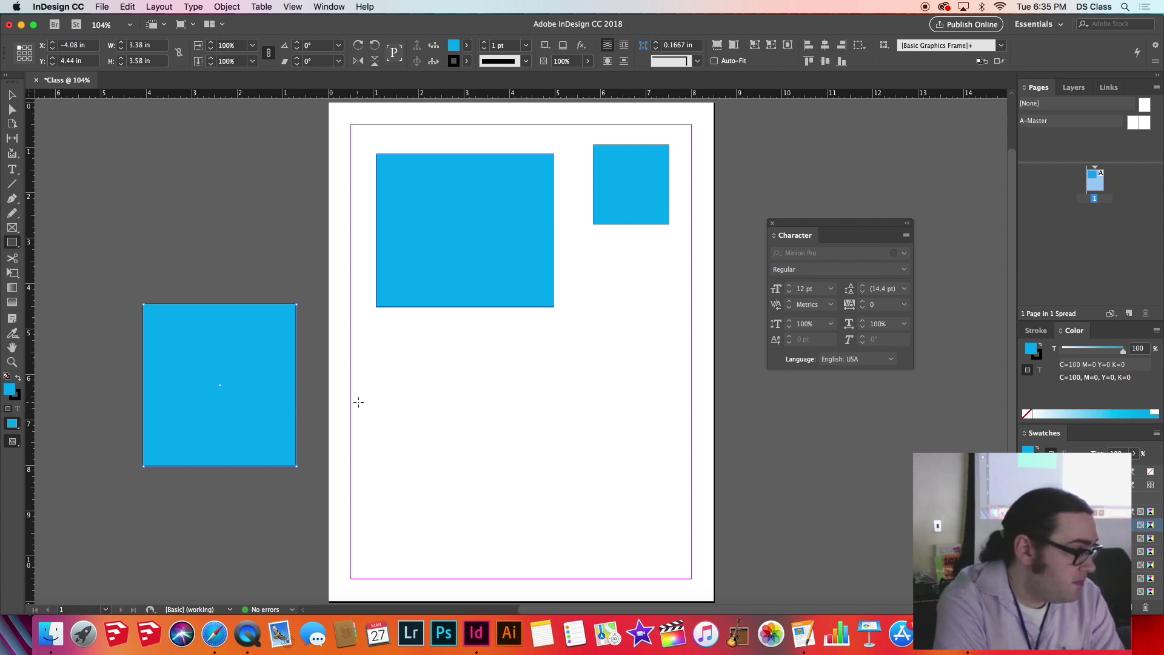
drag(388, 355, 671, 396)
drag(652, 541, 537, 433)
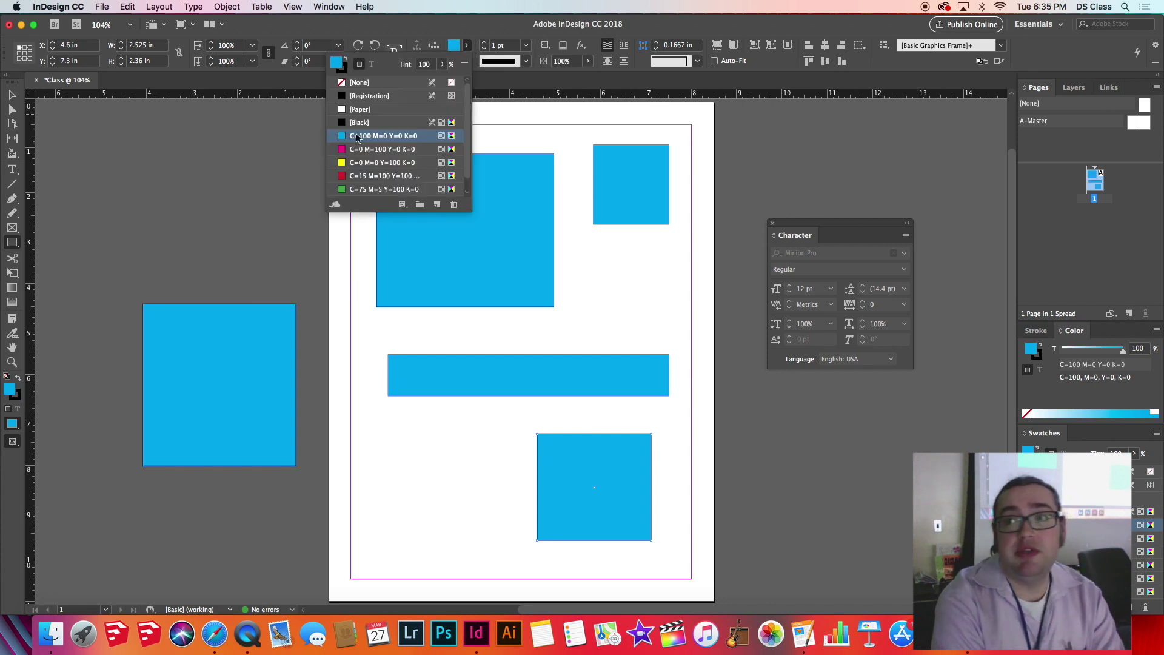
Fill the lower-right rectangle with red C=15 M=100 Y=100 K=0 and draw a vertical rectangle about 0.76 by 3.2 in beside it in the same red
key(Down)
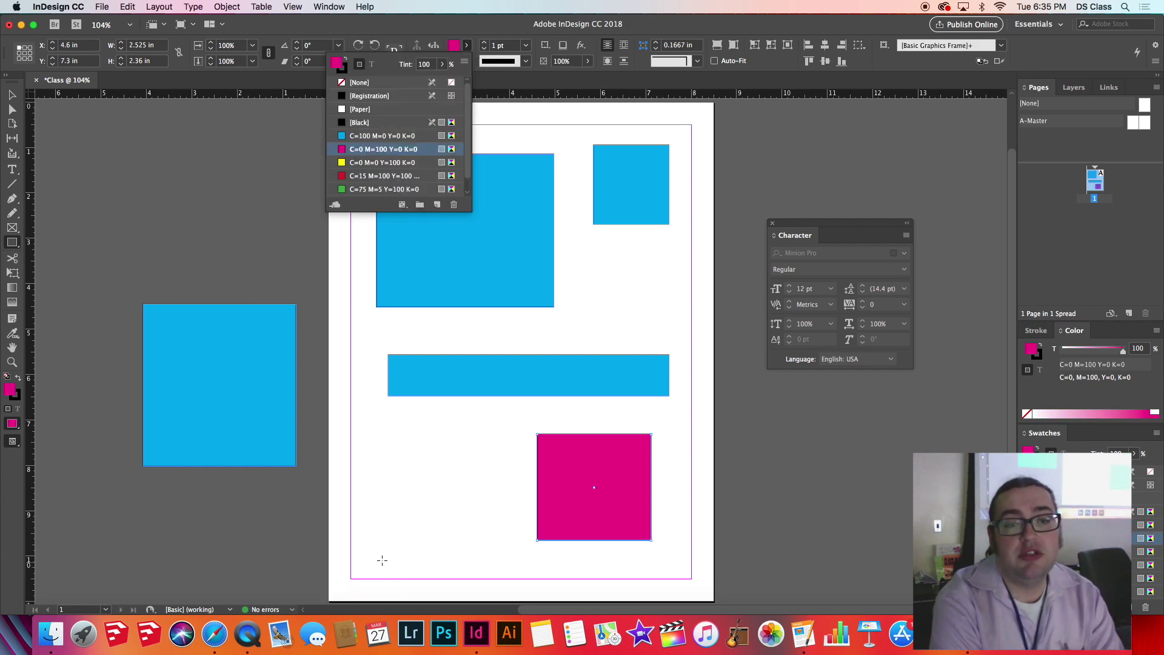
click(361, 175)
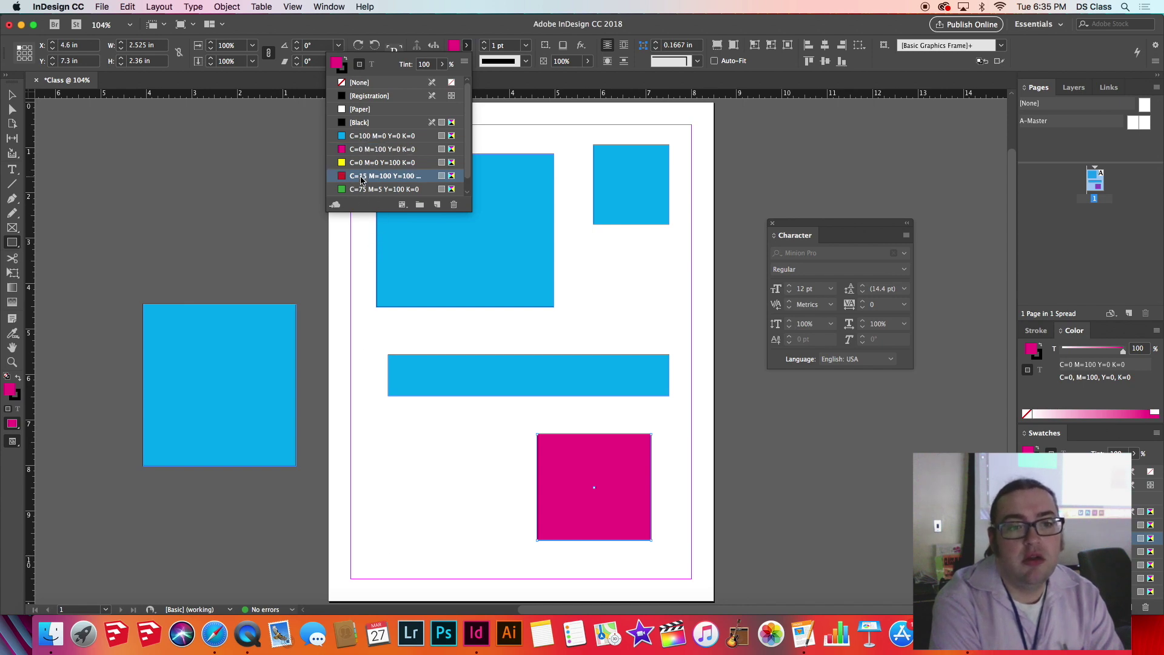
drag(477, 558, 443, 412)
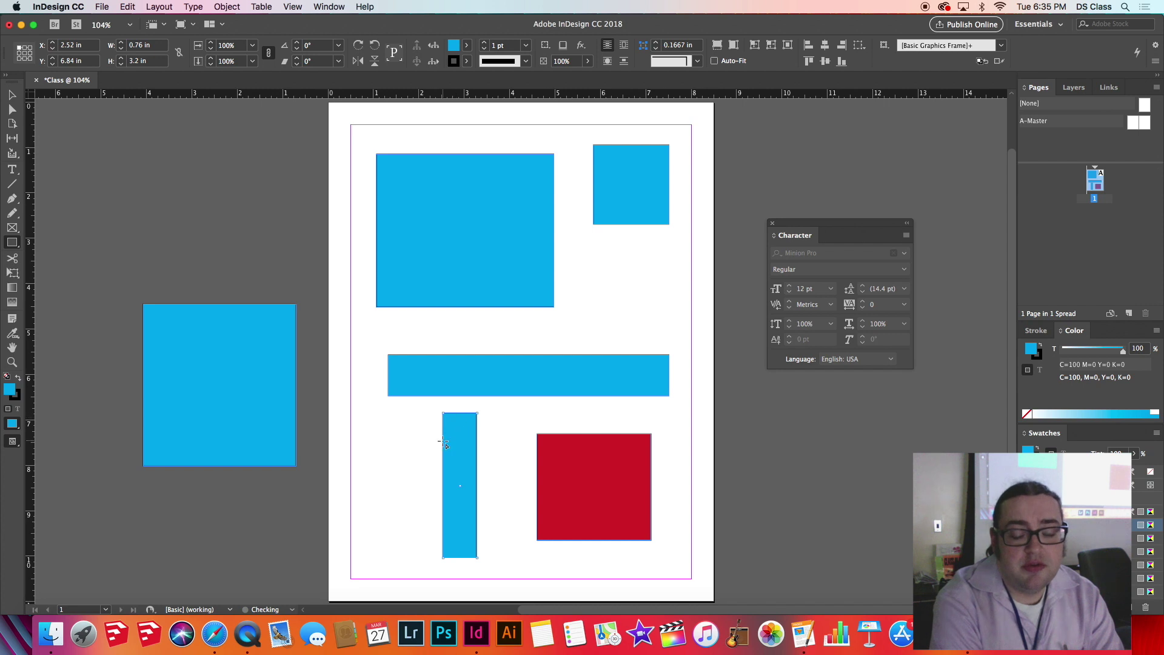
click(459, 46)
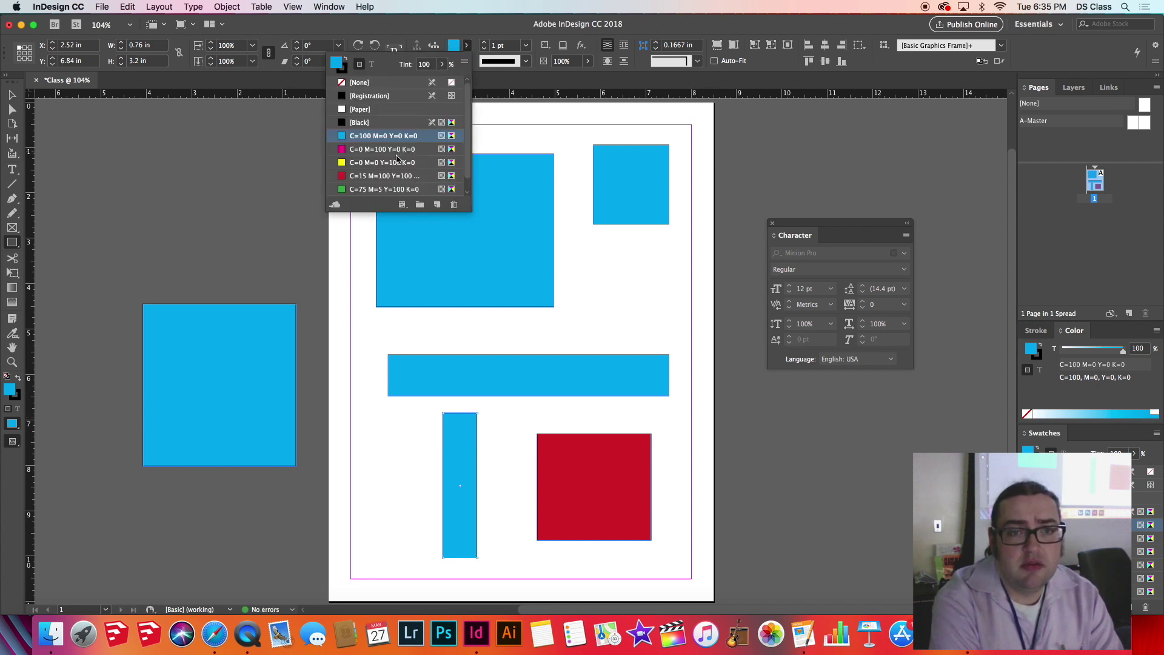
click(395, 176)
double_click(395, 180)
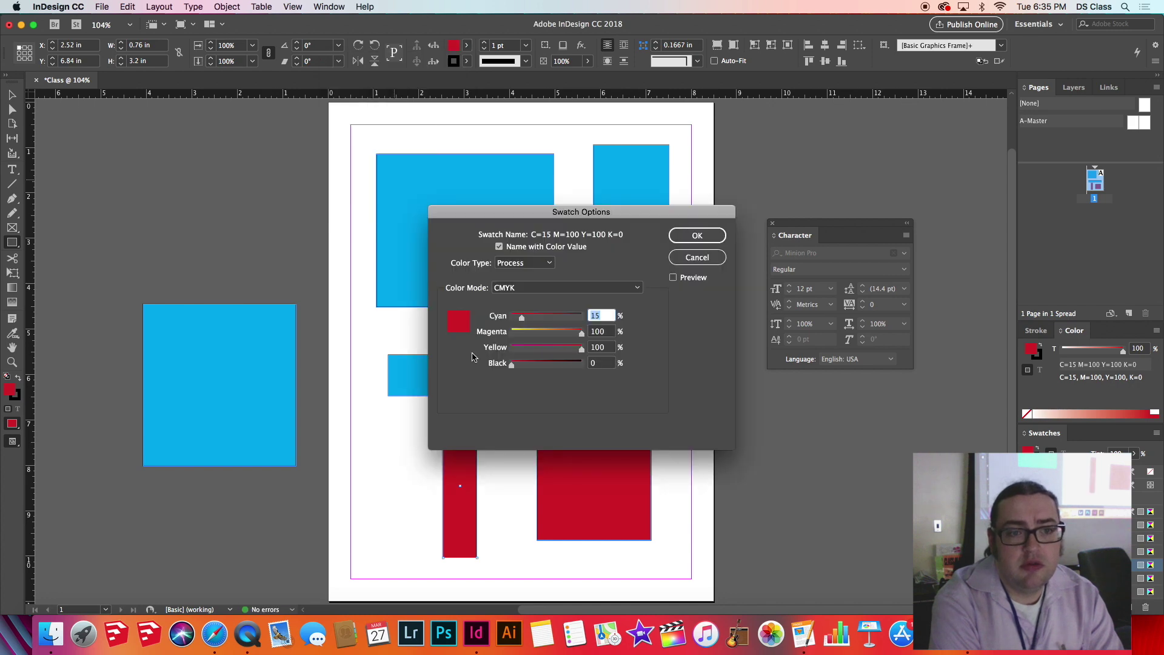
click(681, 244)
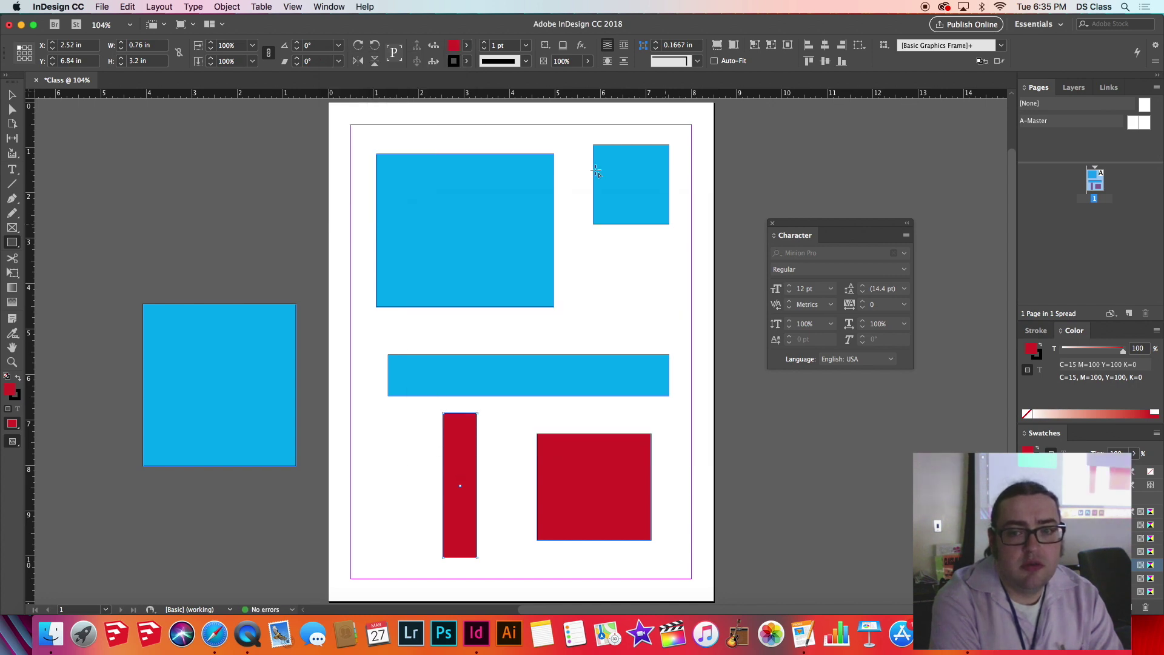
Draw a thin bar about 5.74 by 0.22 in above the wide bar and a rectangle about 1 by 1.205 in under the upper-right one
drag(610, 289, 670, 312)
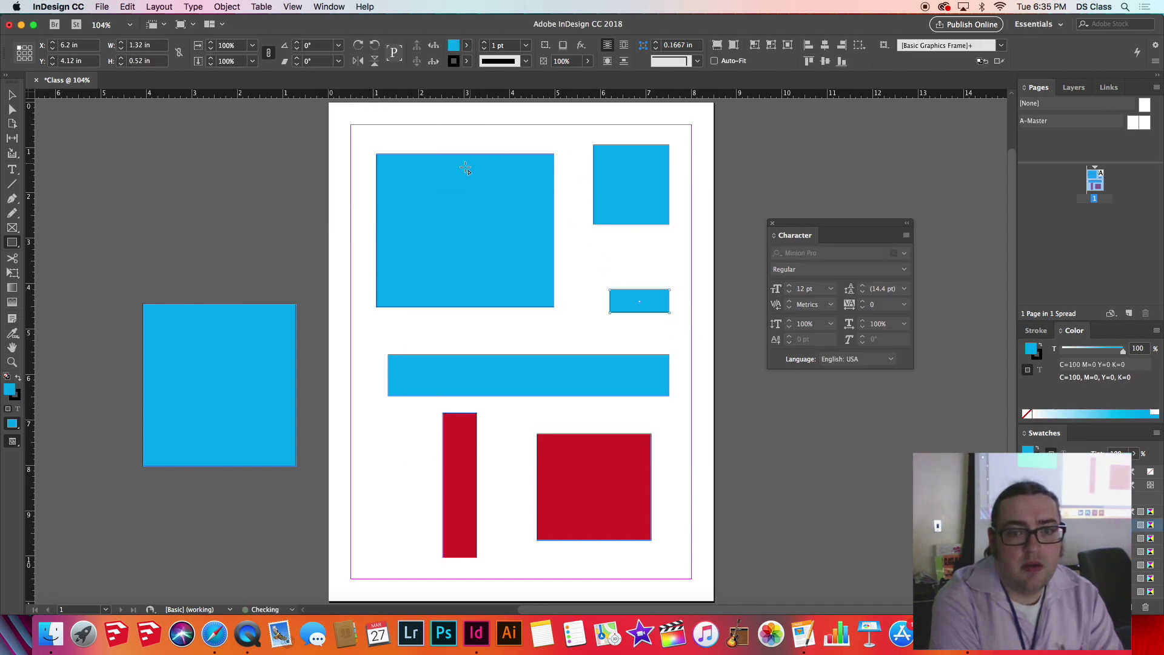
key(super+z)
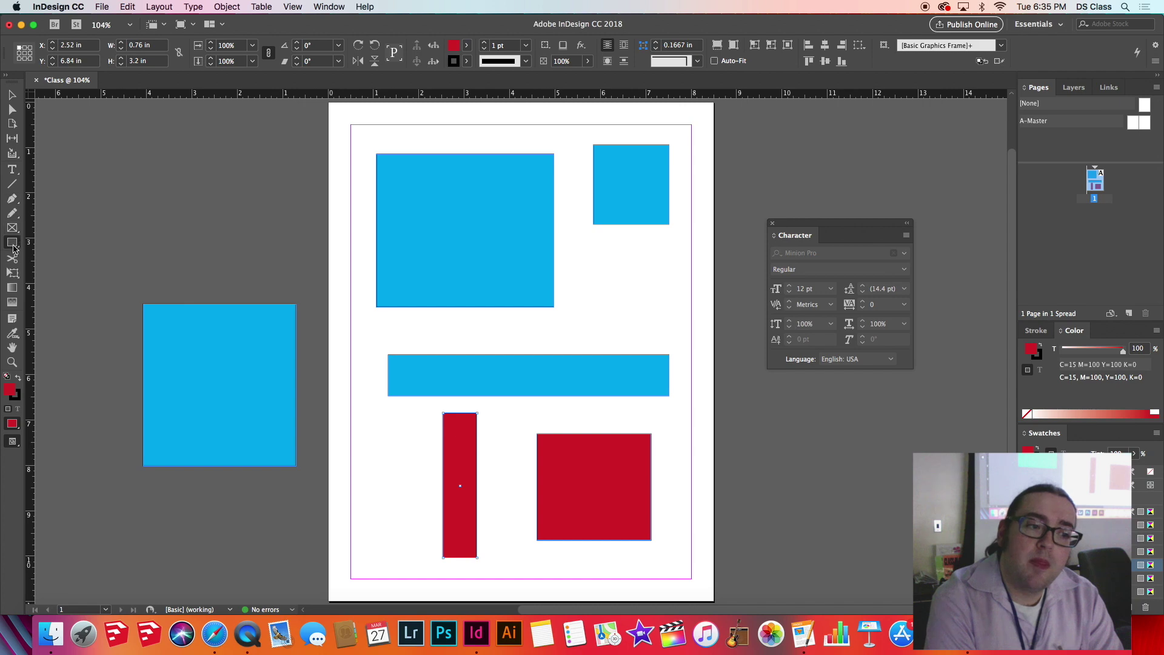
drag(419, 323, 680, 333)
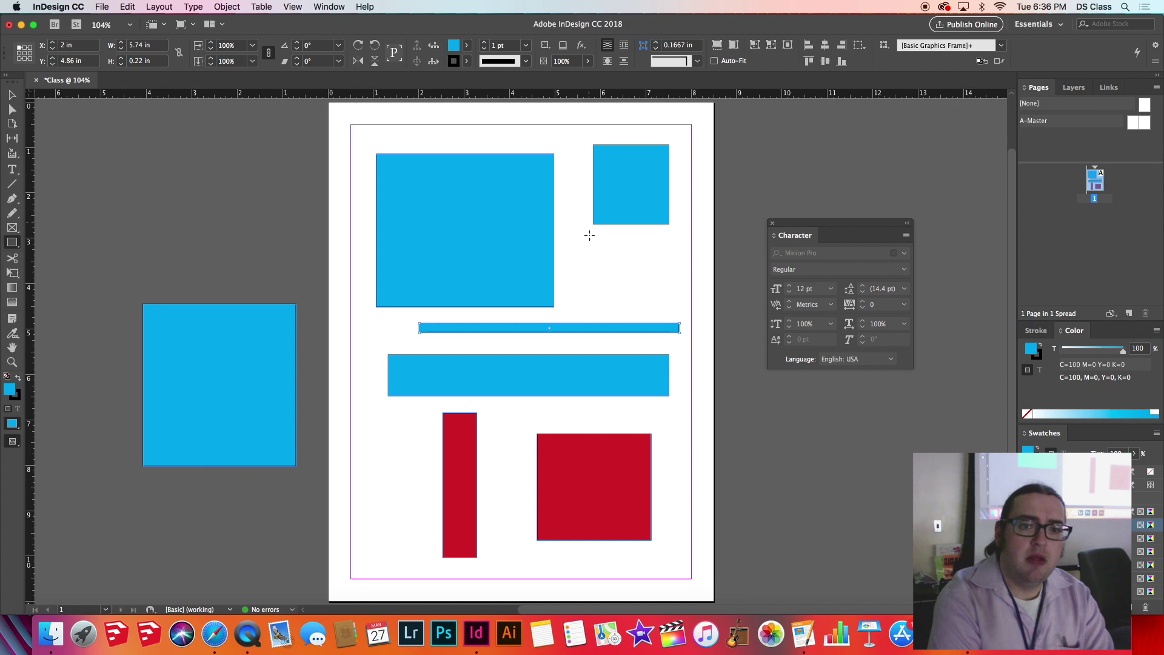
drag(589, 258, 636, 312)
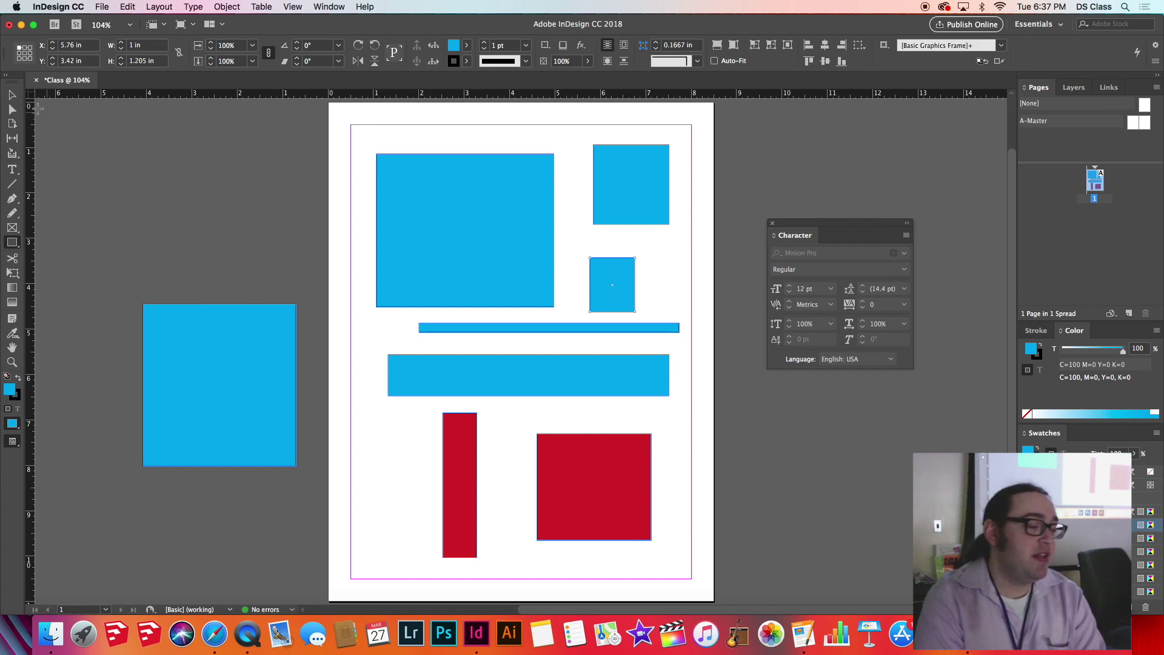
Select the blue rectangles one after another with the Selection tool, shifting the large upper-left and the upper-right one slightly
click(14, 97)
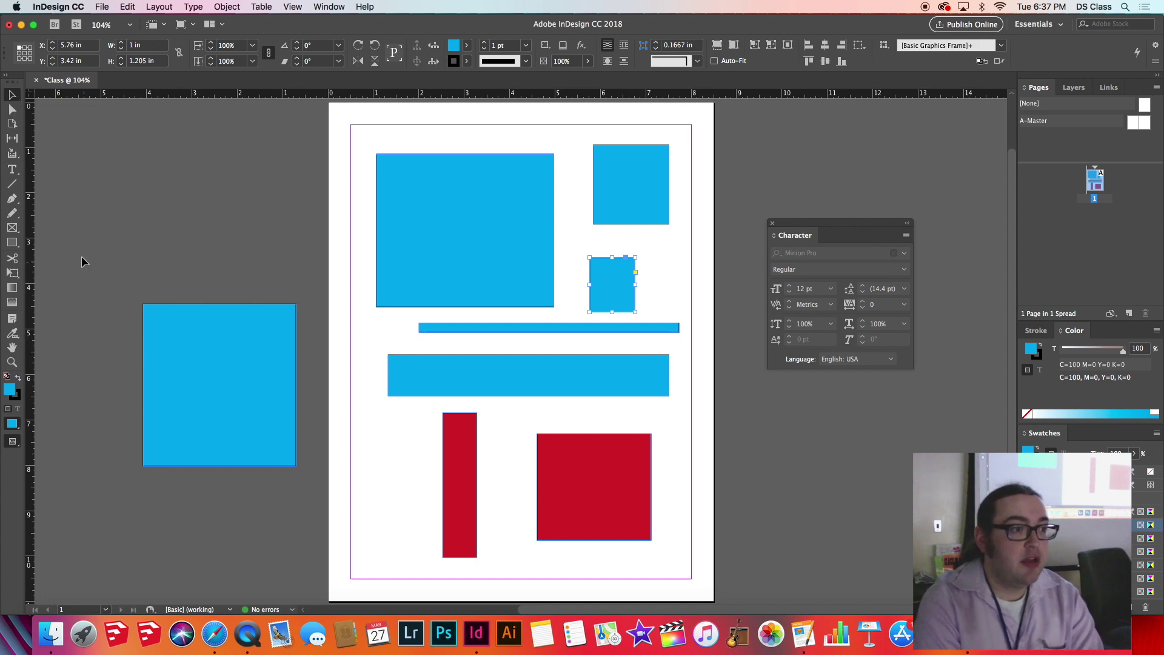
click(270, 411)
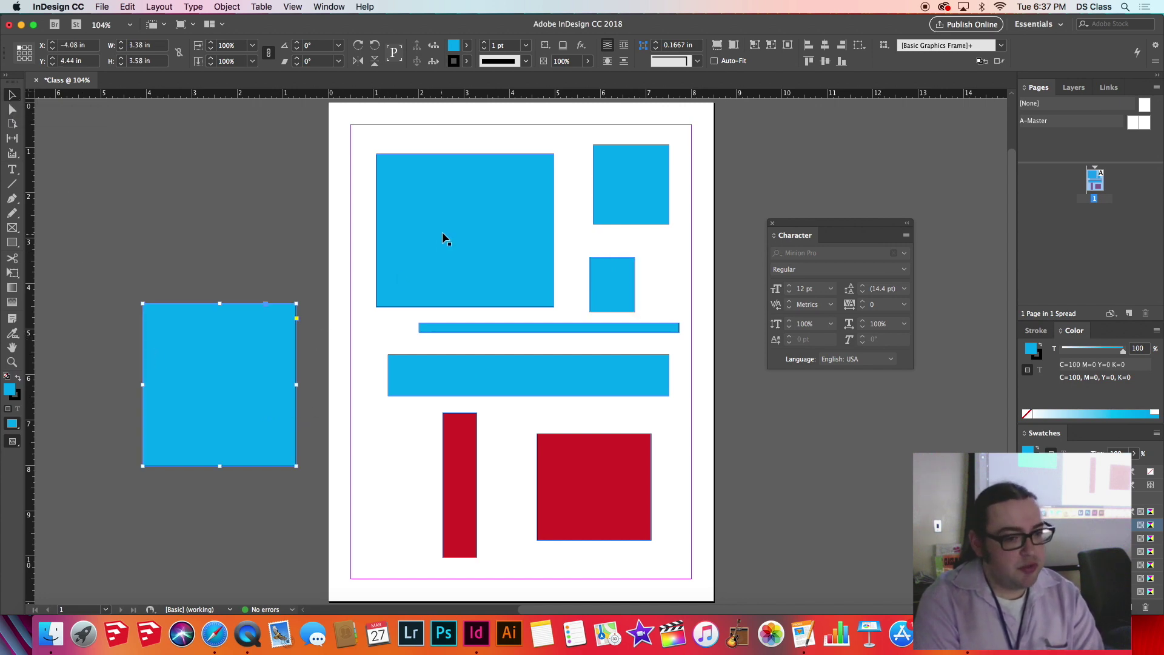
drag(444, 239, 439, 244)
drag(659, 192, 659, 183)
click(617, 260)
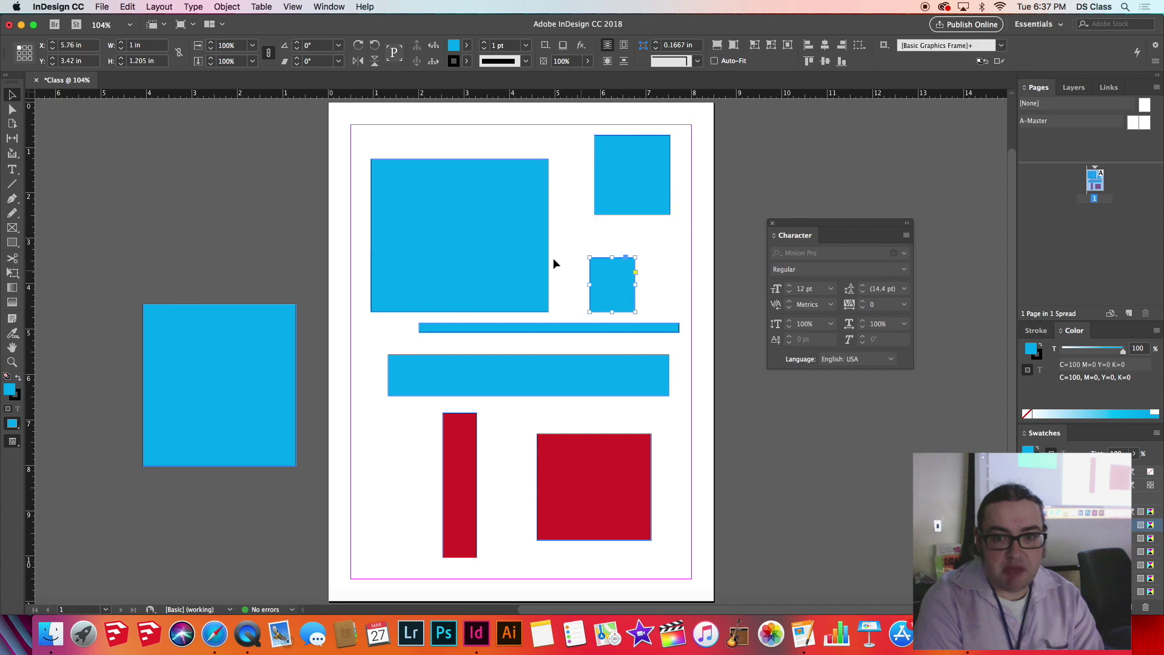
click(488, 253)
click(501, 328)
click(499, 362)
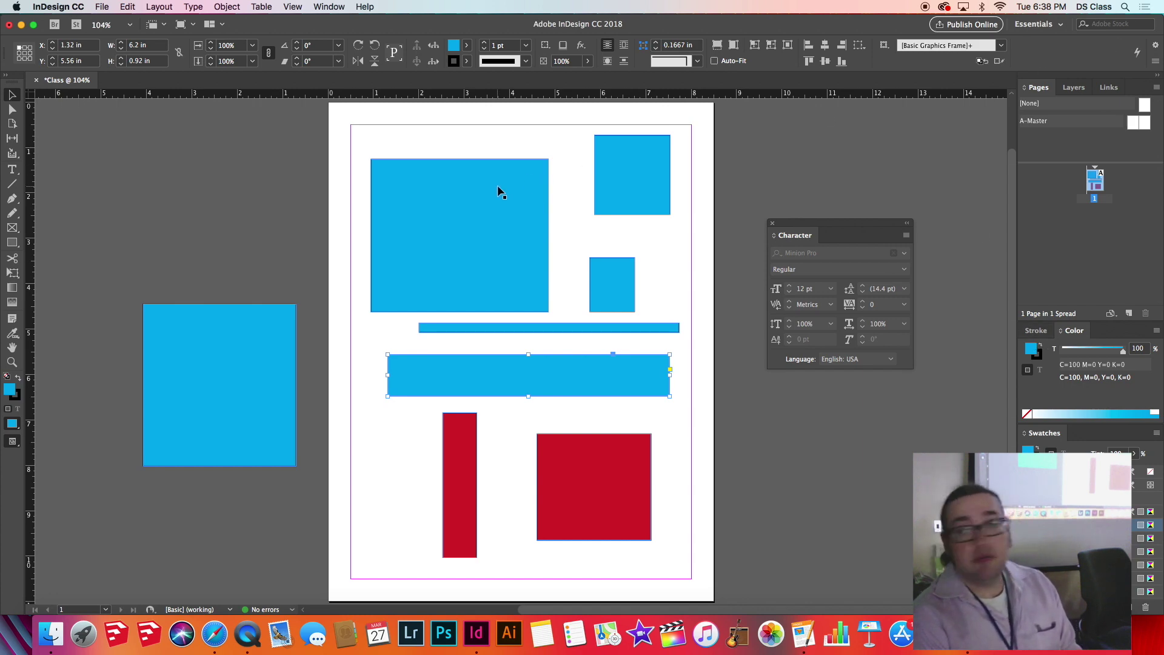
Move the large rectangle partly off the page, the upper-right one inward and the 1 in wide one into the margins' upper-right corner
drag(499, 201, 407, 181)
drag(649, 188, 546, 219)
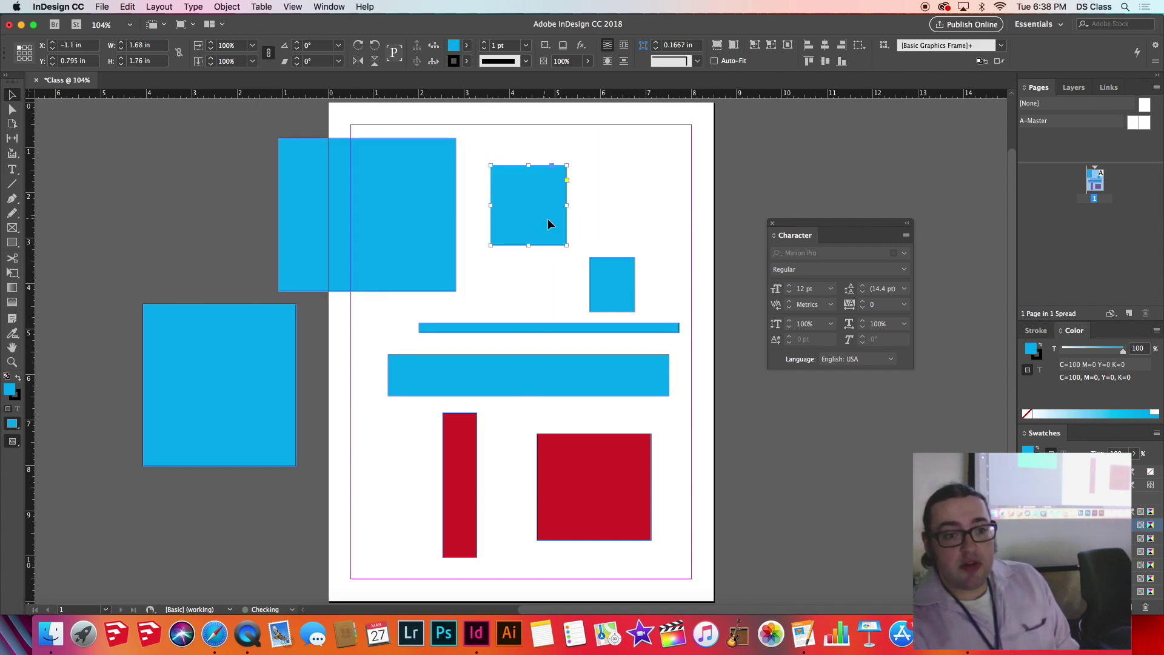
drag(676, 206, 675, 165)
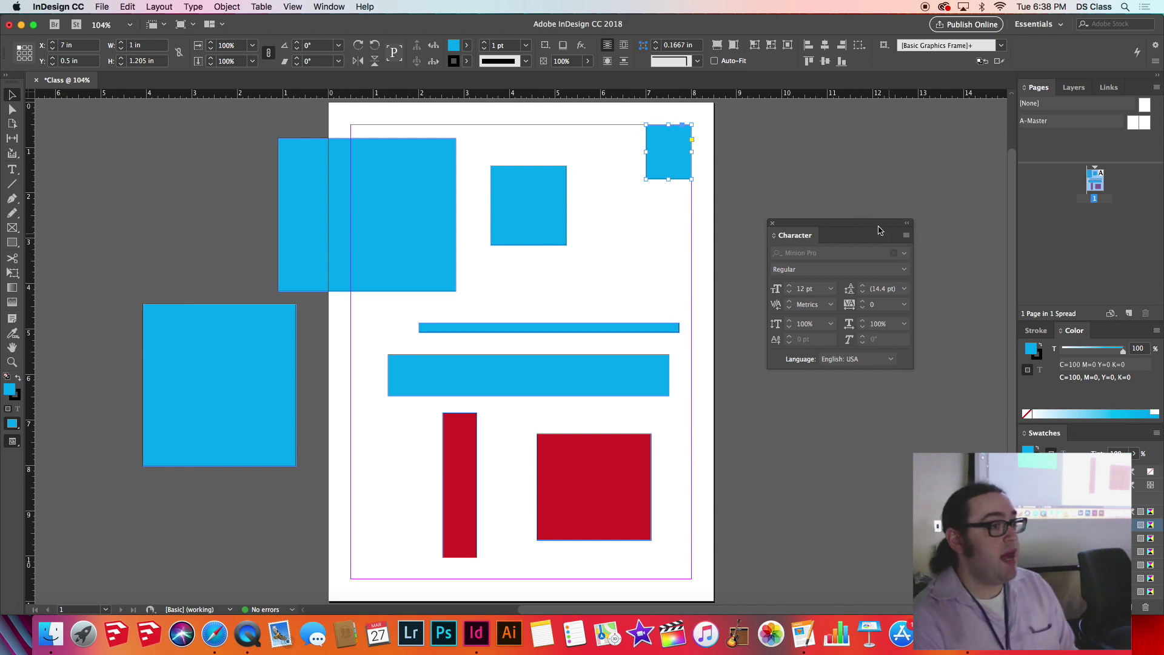
Move the large blue rectangle back inside the margins to about X 0.94, Y 1.18 in and the 1.68 in wide one to its right
drag(392, 206, 421, 208)
drag(560, 216, 645, 248)
mouse_move(462, 241)
mouse_down()
mouse_move(534, 241)
mouse_move(462, 229)
mouse_move(471, 239)
mouse_up()
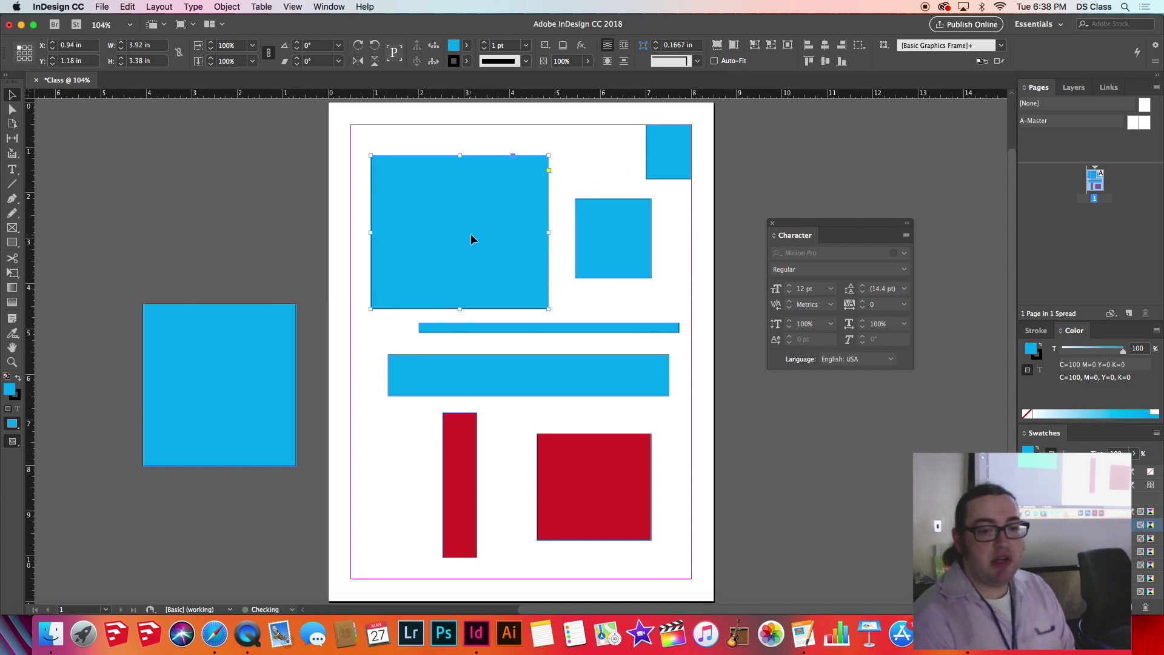
Align the 1.68 in wide rectangle with the large rectangle's bottom edge, with its top edge, and finally place it about midway along its side
drag(638, 233, 611, 300)
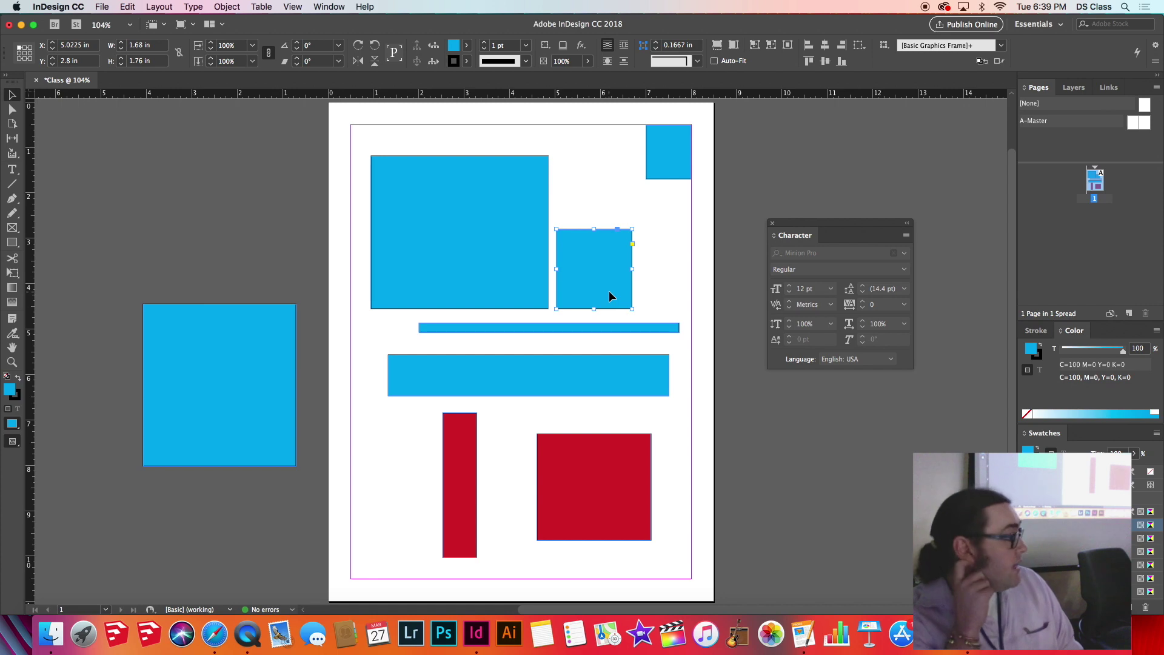
drag(605, 278, 608, 206)
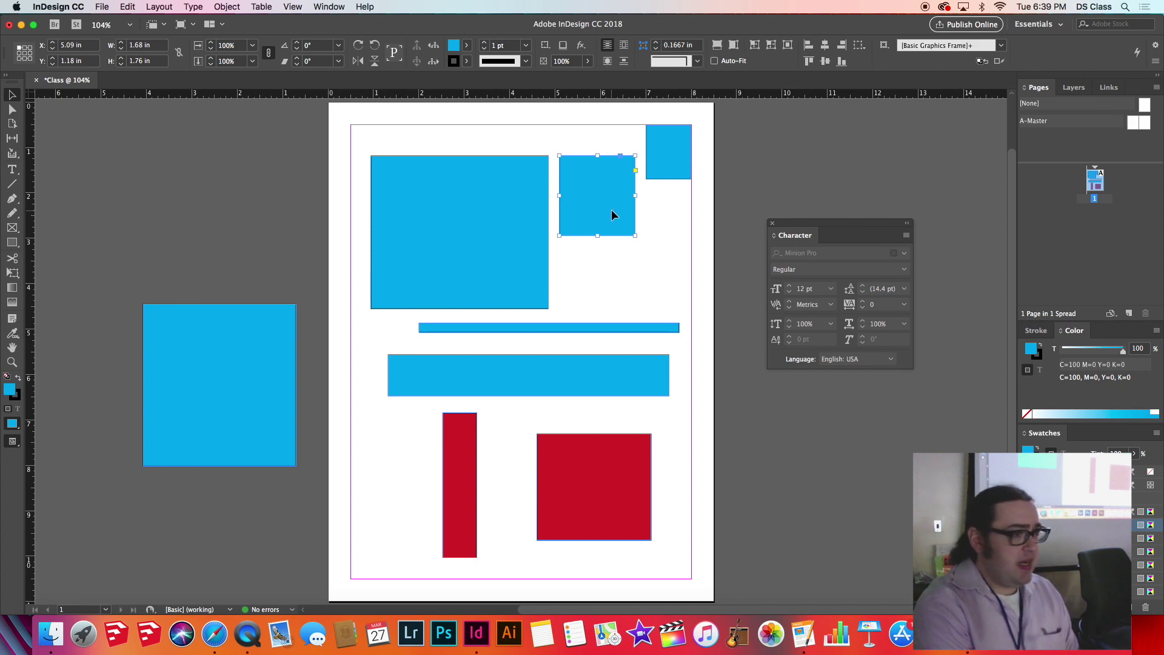
drag(624, 217, 620, 252)
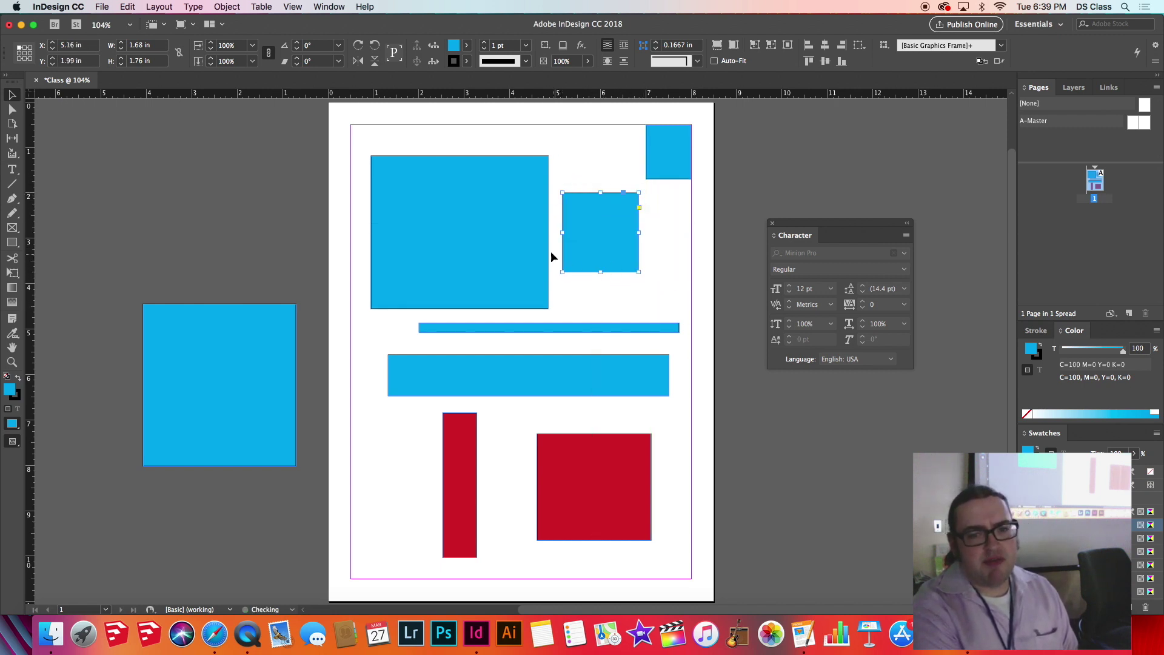
Move the large blue rectangle up slightly and both horizontal blue bars down over the red rectangles, the wide one to about X 0.64, Y 6.66 in
mouse_move(441, 281)
mouse_down()
mouse_move(435, 296)
mouse_move(441, 264)
mouse_up()
mouse_move(558, 330)
mouse_down()
mouse_move(503, 326)
mouse_move(558, 316)
mouse_up()
drag(444, 323, 544, 473)
drag(546, 324, 480, 436)
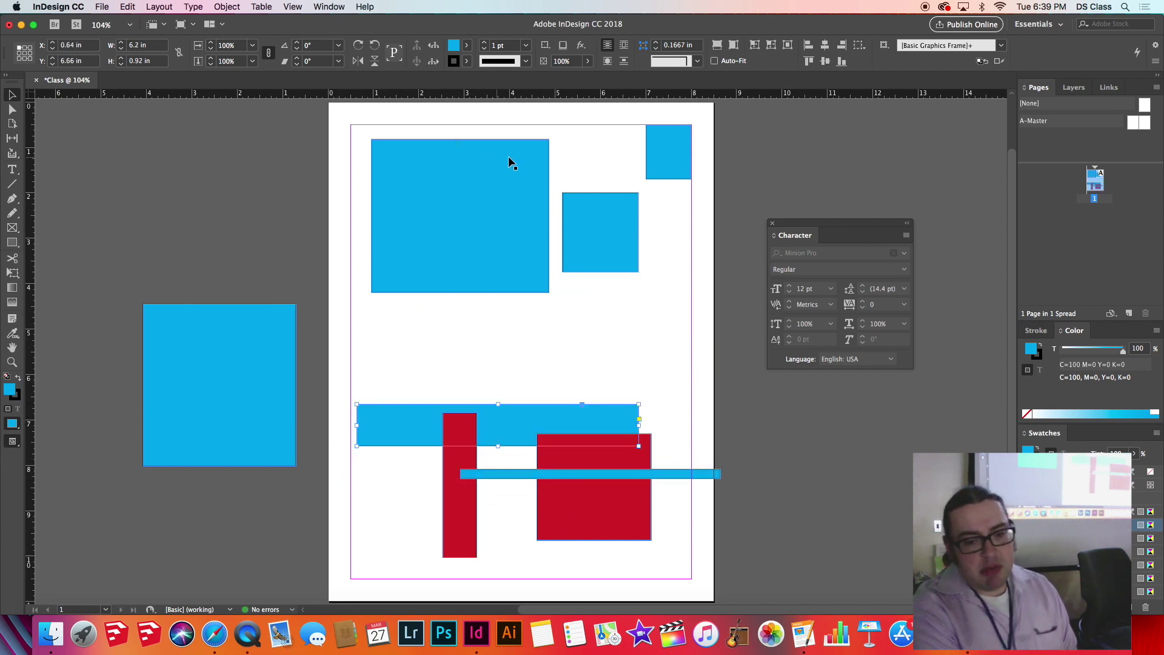
Move the 1.68 in wide blue rectangle under the vertical red bar's lower end and the larger red rectangle up against the large blue one's lower-right corner
click(610, 237)
drag(610, 236, 462, 553)
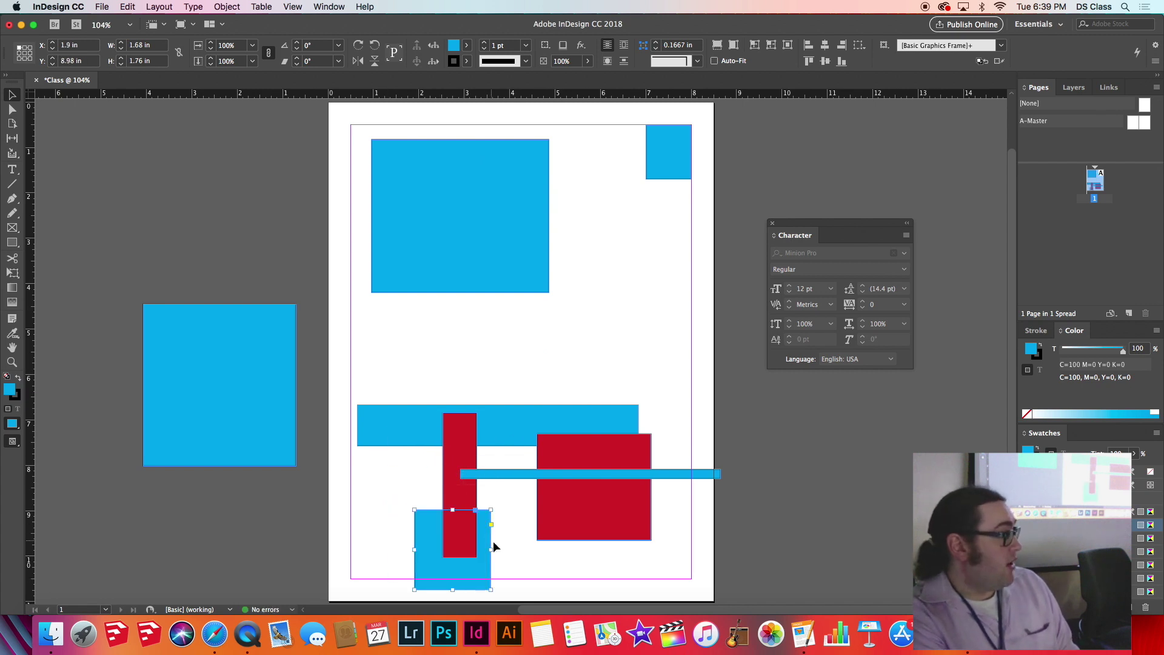
drag(481, 556, 510, 547)
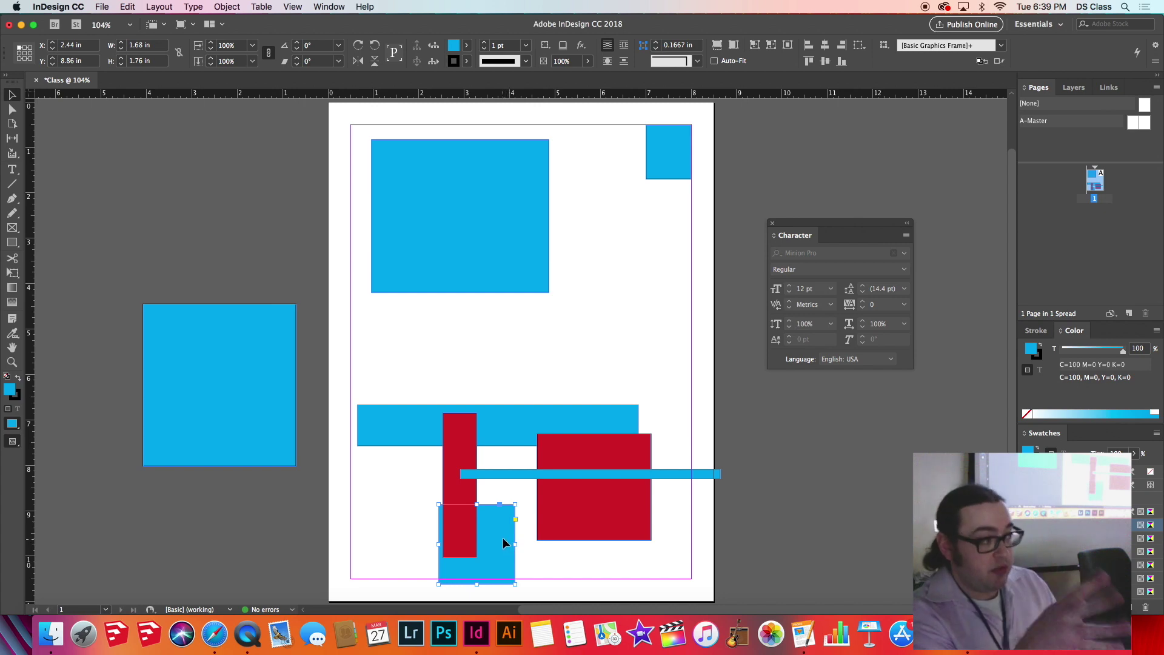
drag(553, 524, 586, 379)
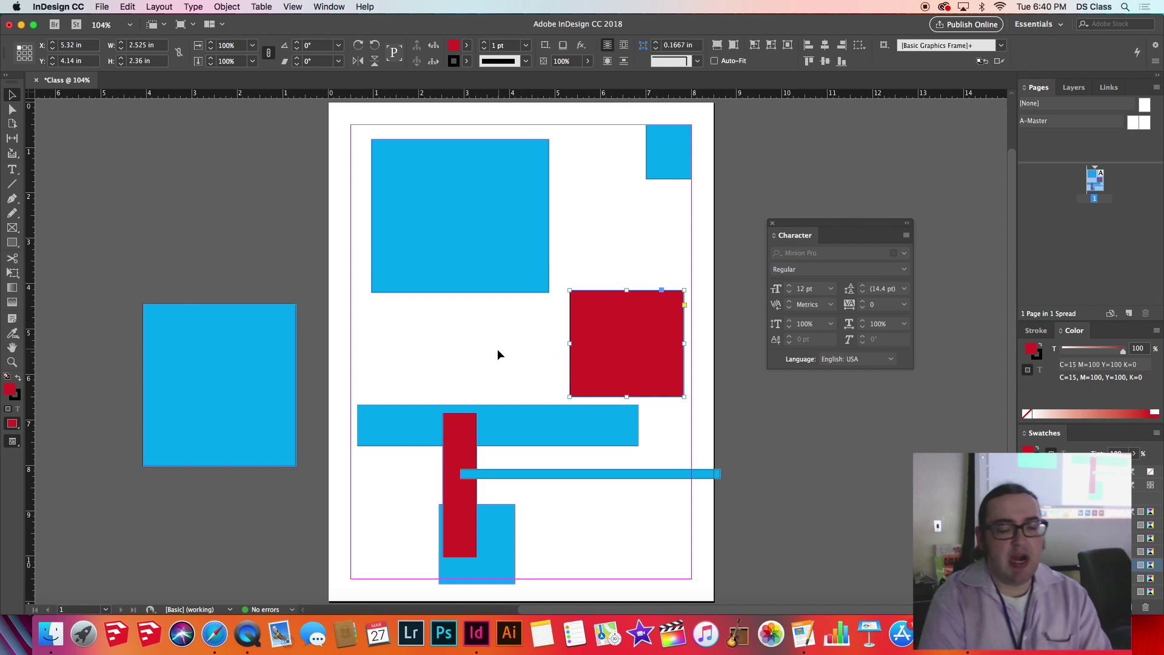
drag(599, 359, 554, 343)
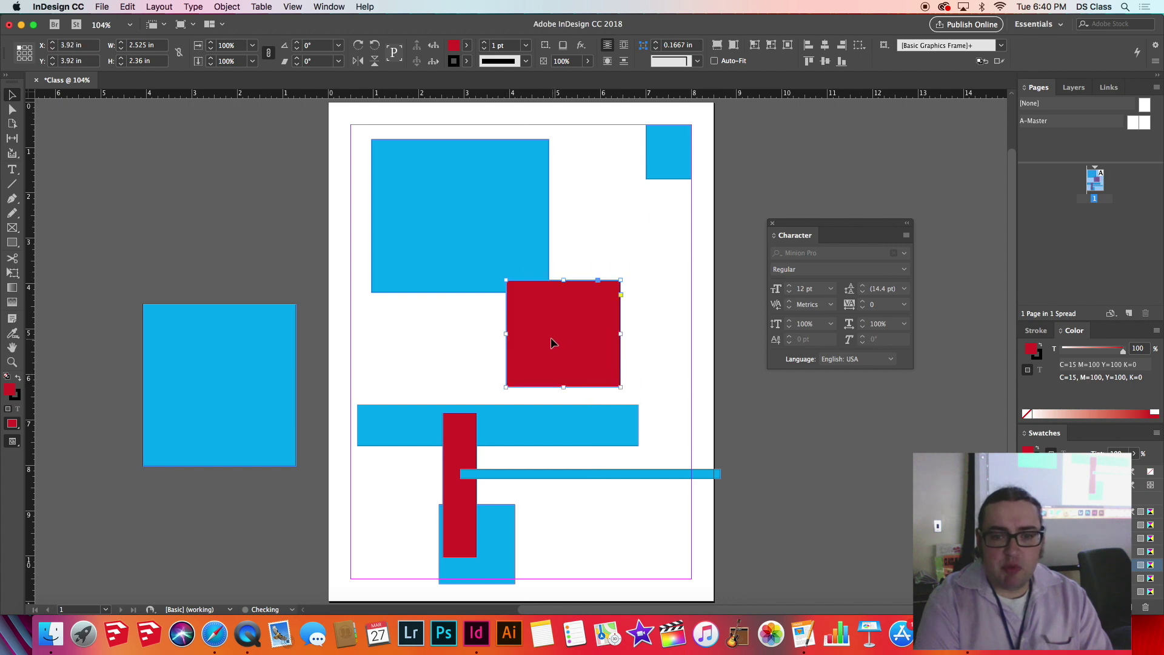
Resize the larger red rectangle to about 1.48 by 1.26 in and move it onto the wide blue bar's left end
drag(507, 280, 478, 204)
drag(478, 295, 362, 292)
drag(620, 296, 442, 294)
drag(409, 340, 671, 296)
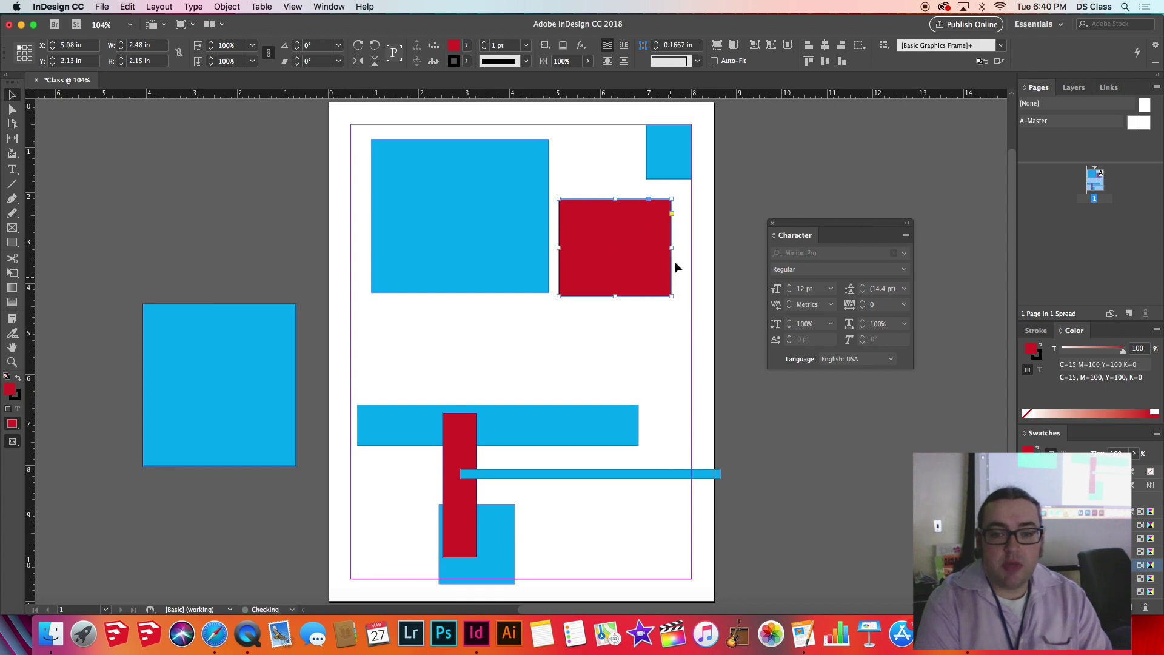
drag(672, 208, 627, 235)
drag(610, 274, 396, 396)
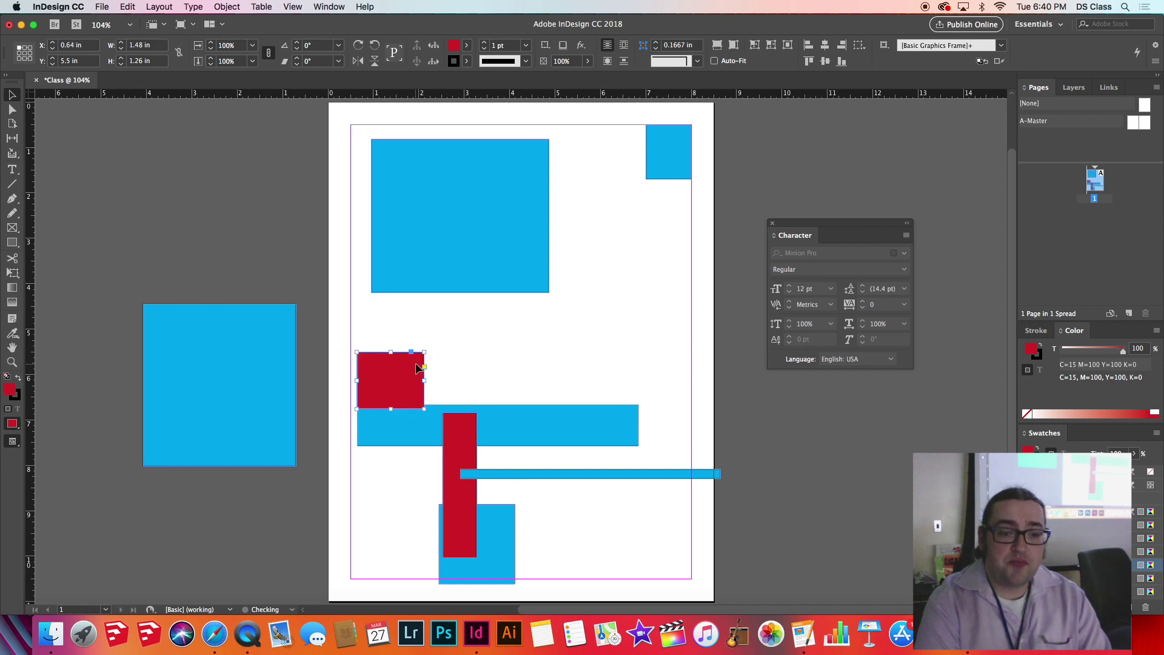
Stretch the red rectangle to the wide blue bar's 6.2 in width and lower its top edge to form a slim bar
drag(425, 353, 636, 305)
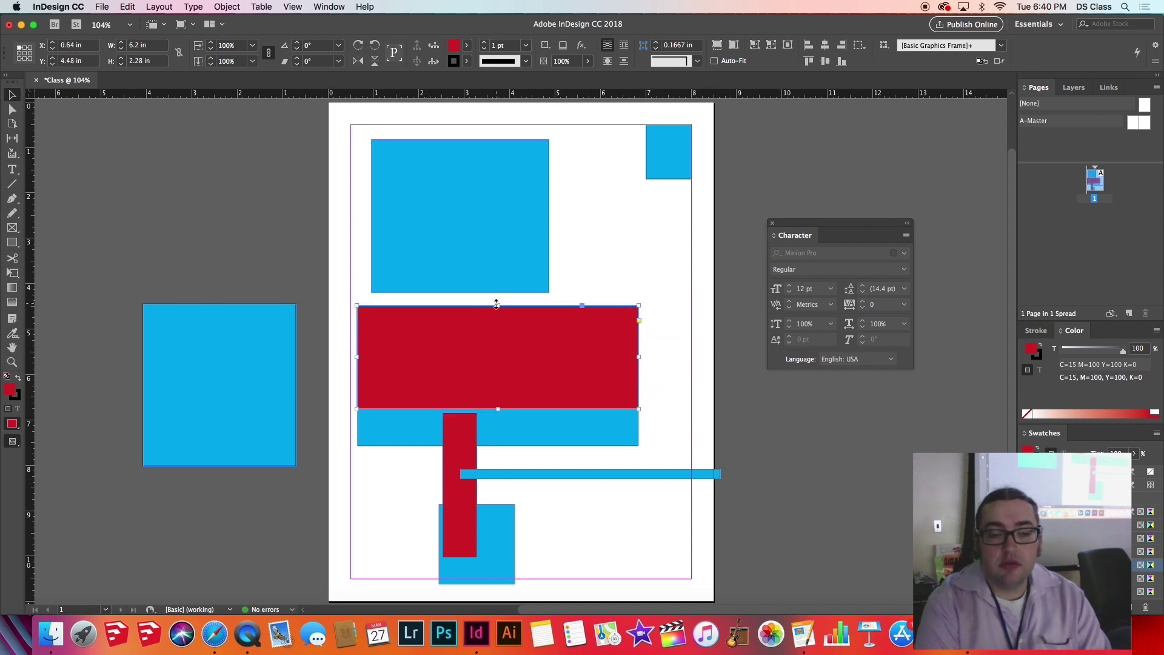
drag(498, 306, 498, 371)
click(543, 427)
click(547, 392)
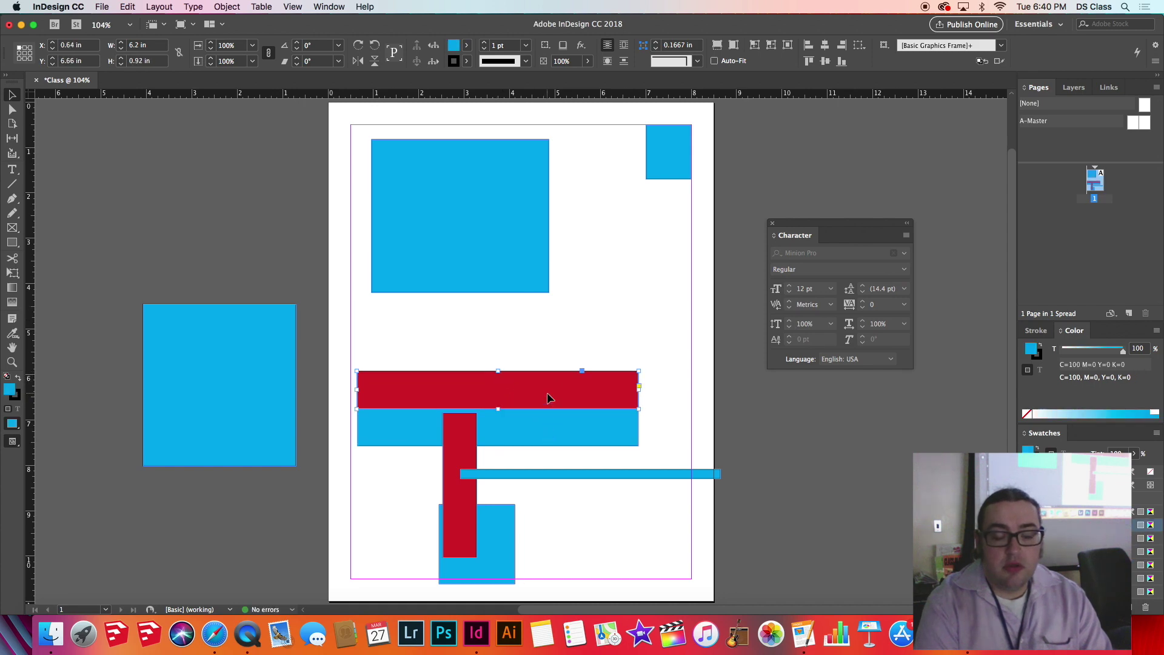
Raise the red bar's height to about 2.1 in, narrow it to about 0.65 in and rest it on the wide blue bar
drag(498, 369, 498, 314)
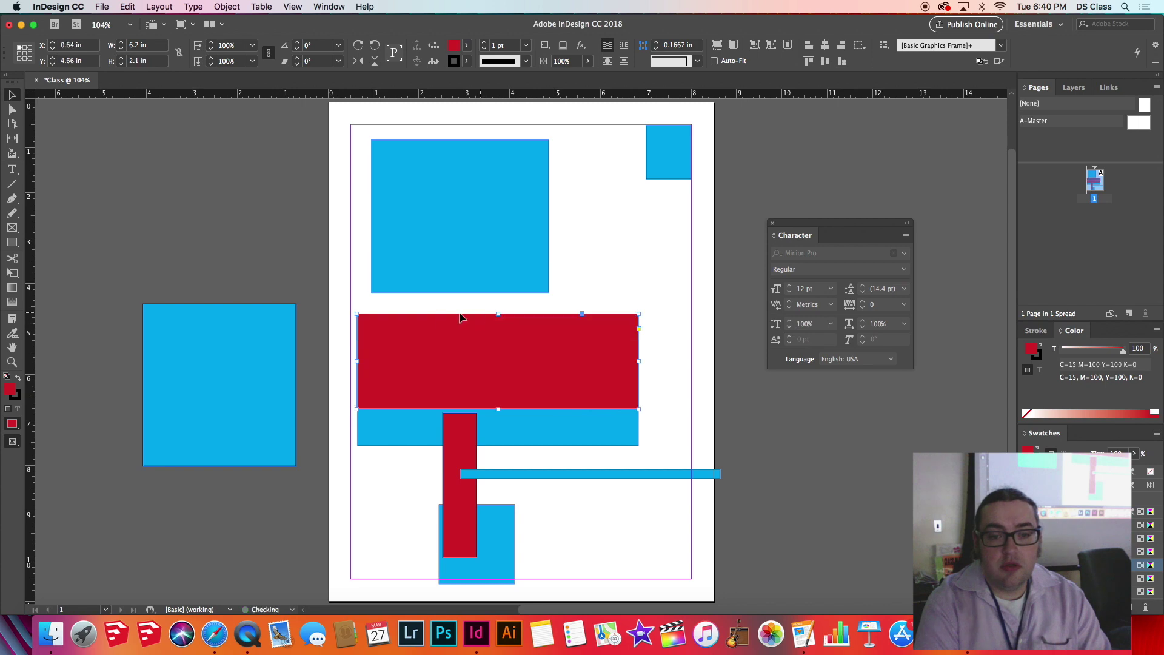
drag(360, 360, 491, 360)
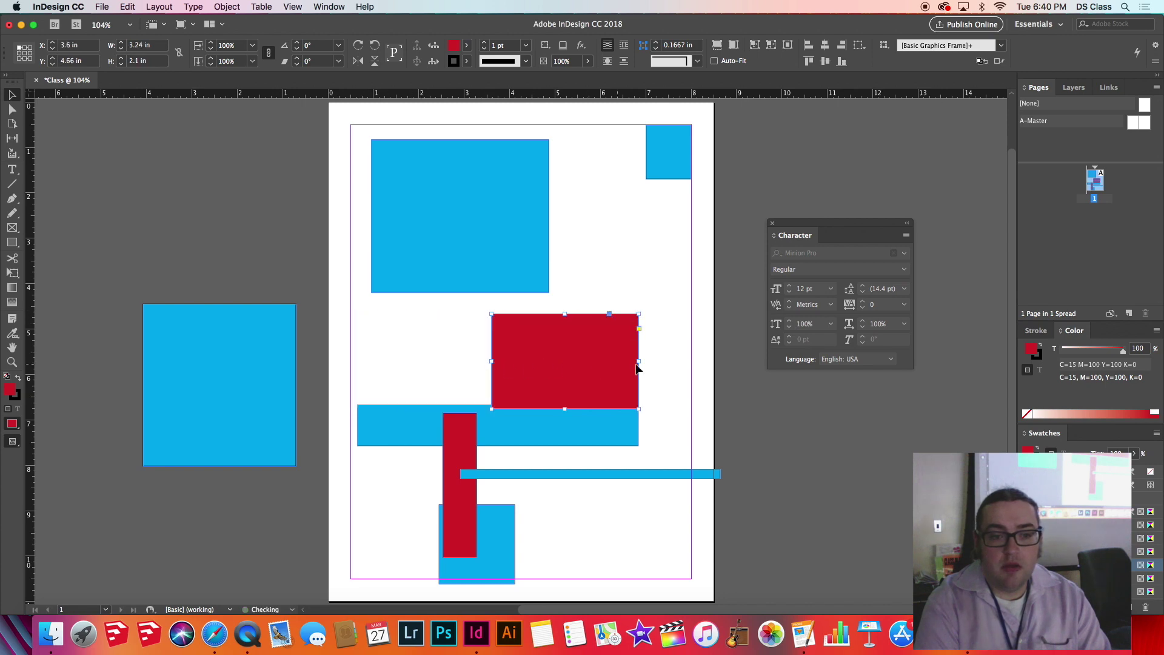
drag(636, 361, 504, 392)
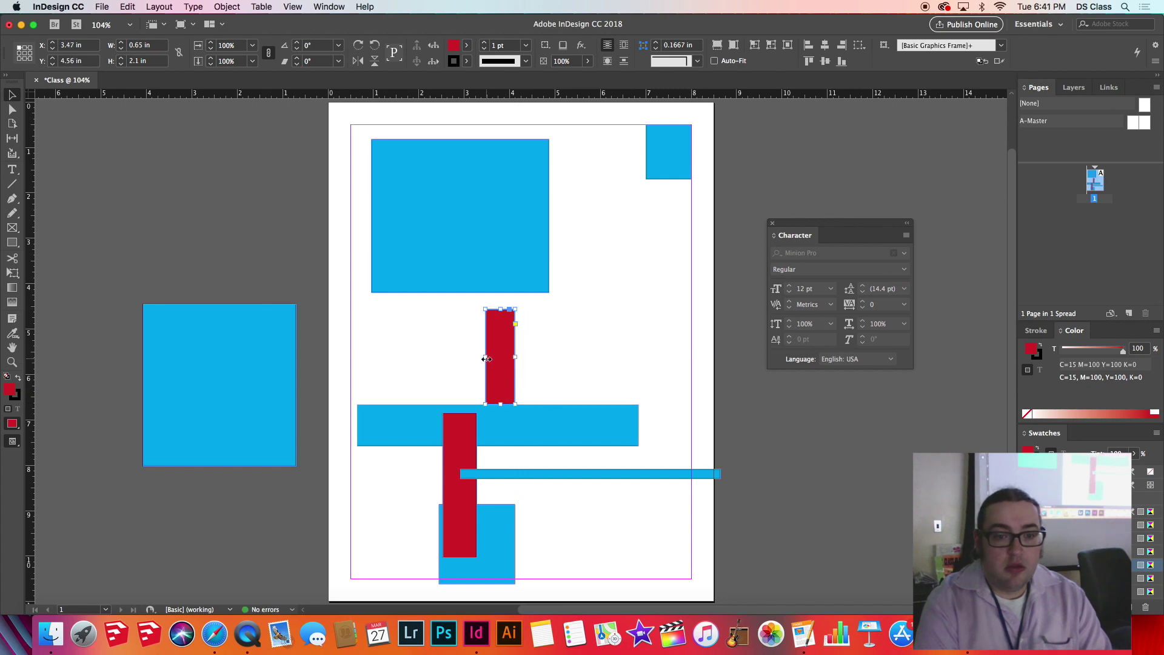
Resize the upper red rectangle to about 1.36 by 1.035 in, centered over the vertical red bar
drag(487, 359, 430, 358)
drag(517, 358, 491, 353)
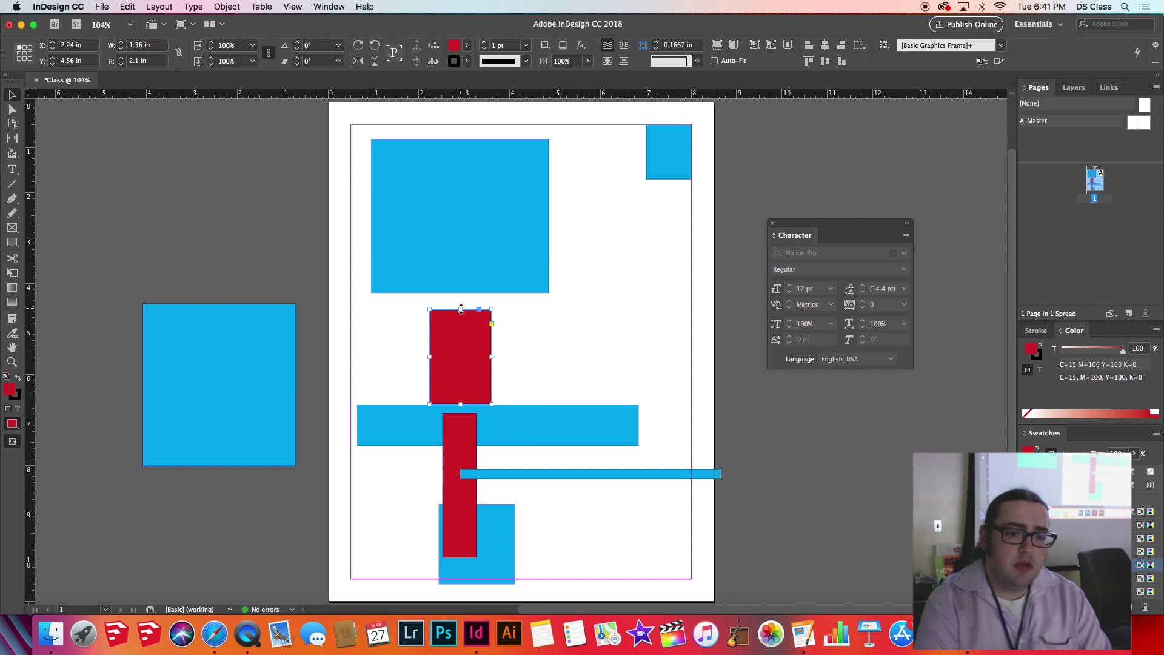
drag(461, 311, 461, 357)
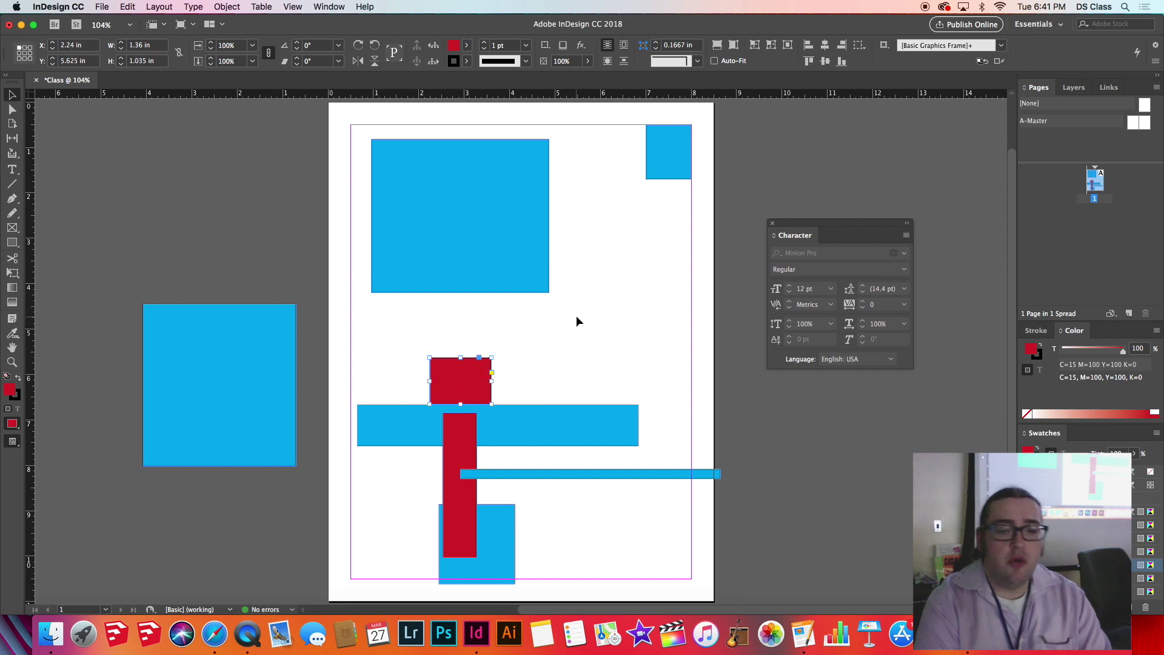
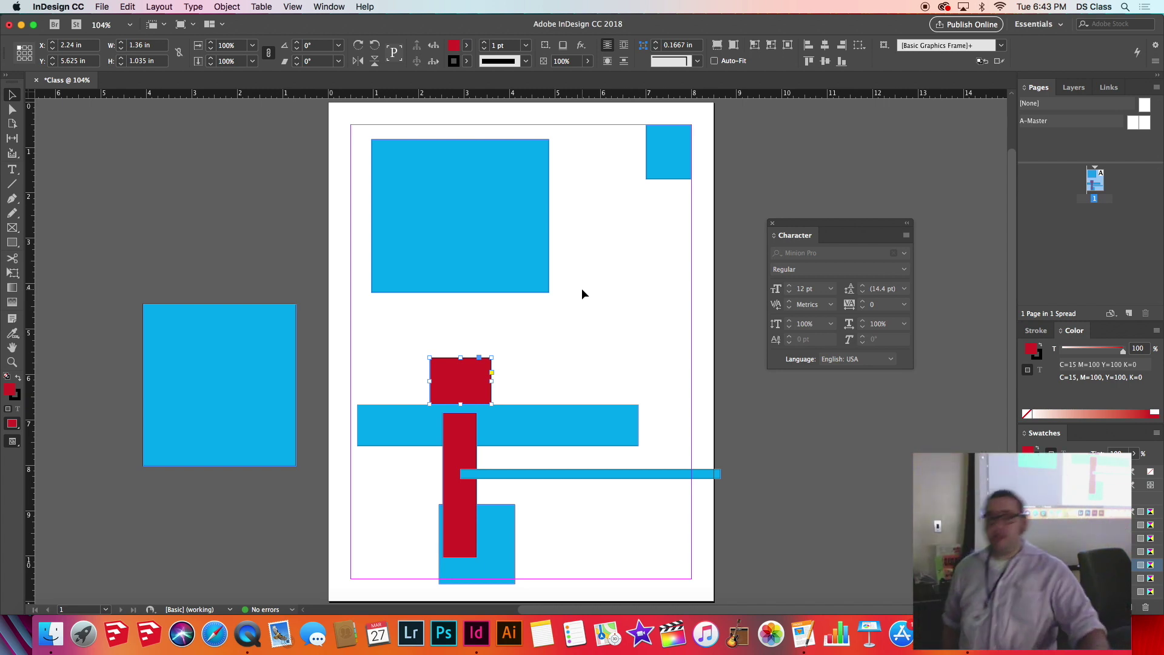
Rotate the large blue rectangle to 141°, and continue turning it to 180°
click(418, 218)
drag(371, 295, 594, 206)
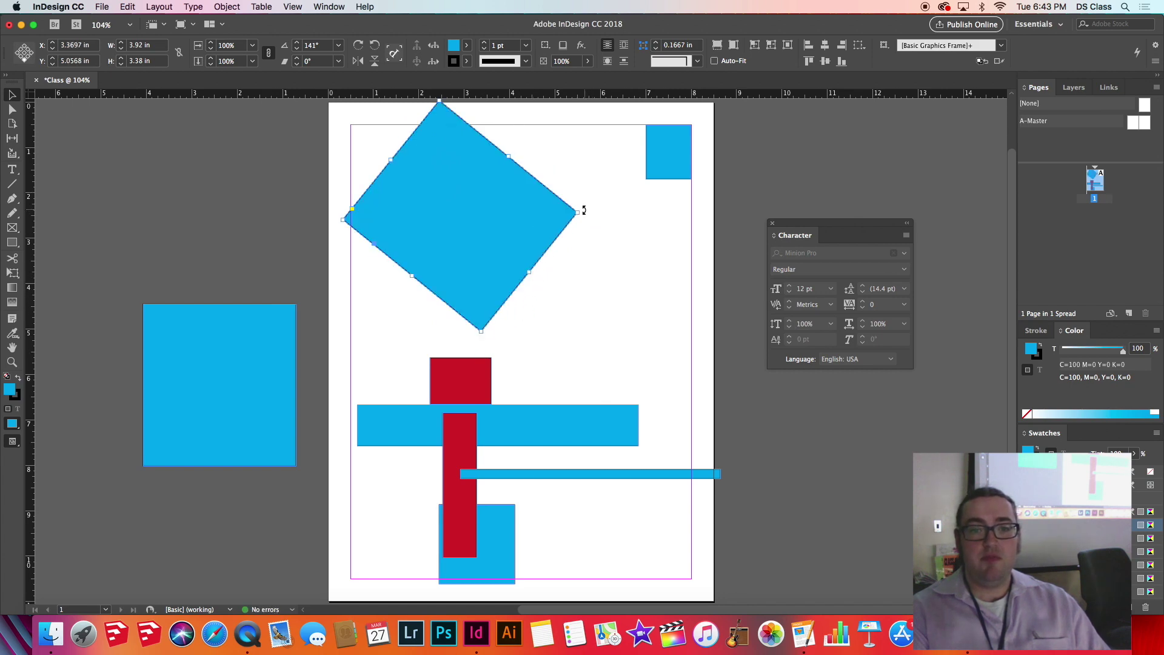
drag(583, 208, 534, 146)
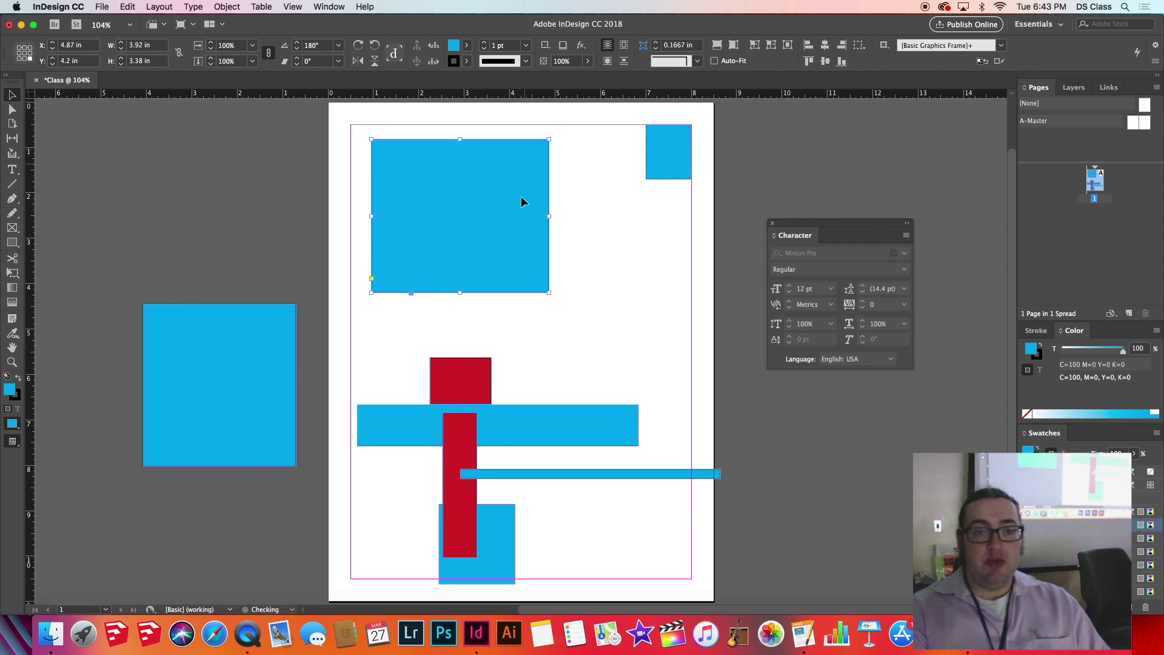
Turn the small red rectangle to -135° at the large blue rectangle's lower-right corner, and slide the blue rectangle beneath it
click(474, 380)
drag(472, 377, 539, 287)
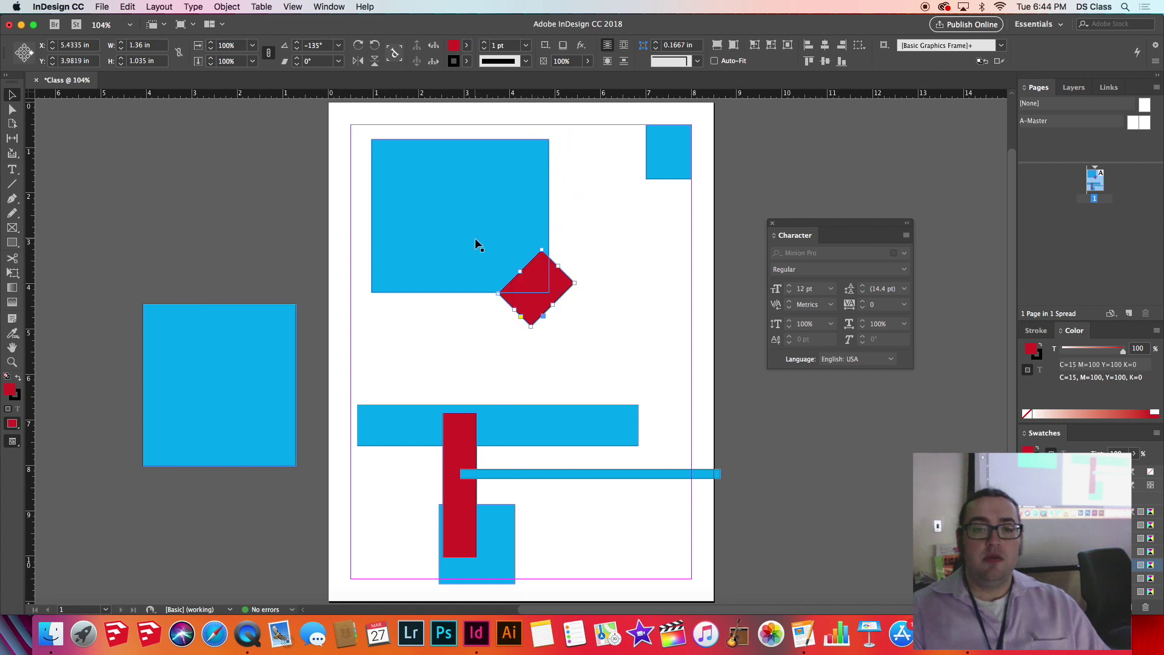
click(475, 237)
drag(456, 242, 570, 313)
Enlarge the tilted red rectangle to about 1.97 by 1.505 in and move it over the large blue rectangle's upper edge
click(549, 302)
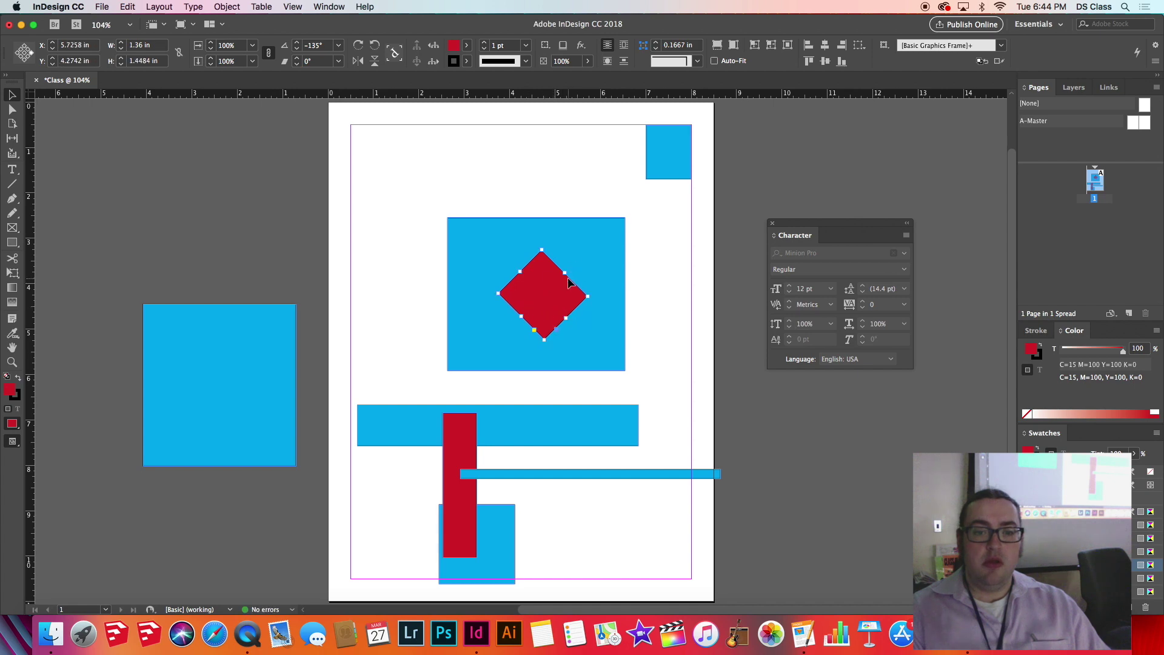
drag(574, 328, 525, 303)
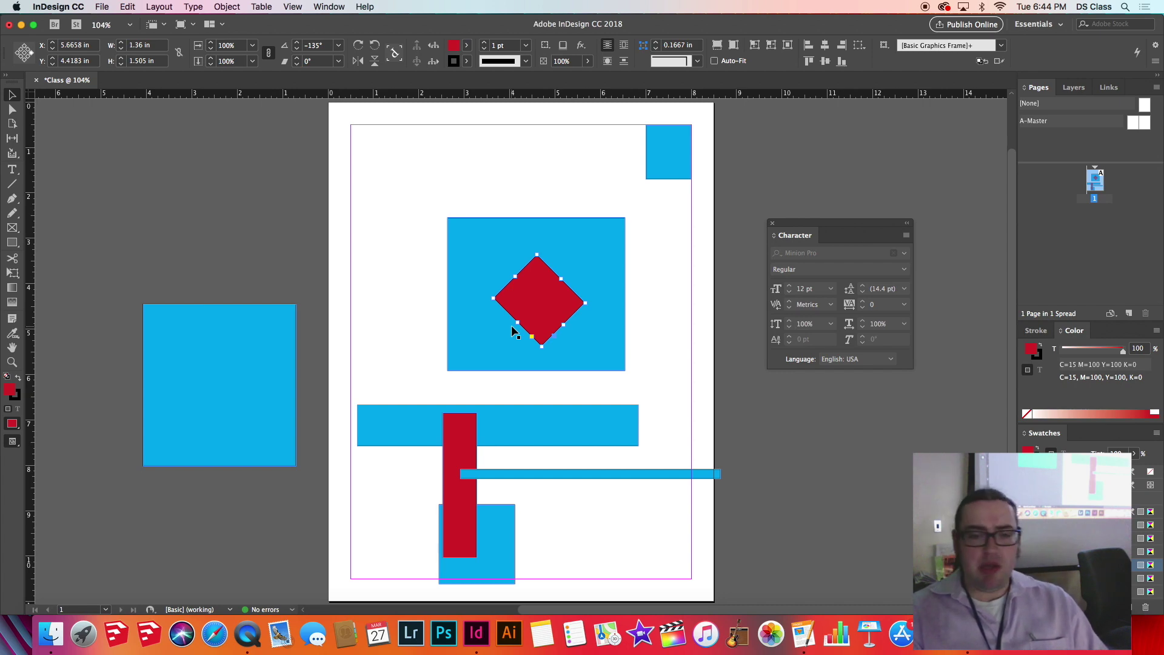
drag(541, 307, 562, 208)
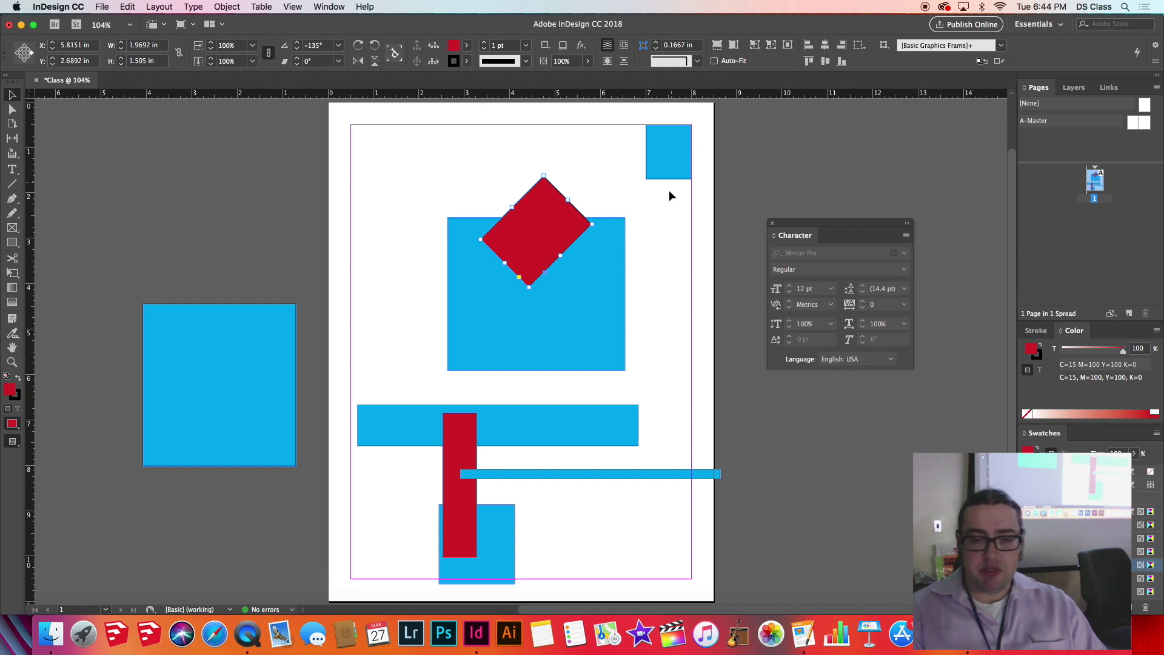
Move the vertical red bar onto the page's right margin and send the tilted red rectangle to the back
drag(463, 431, 686, 270)
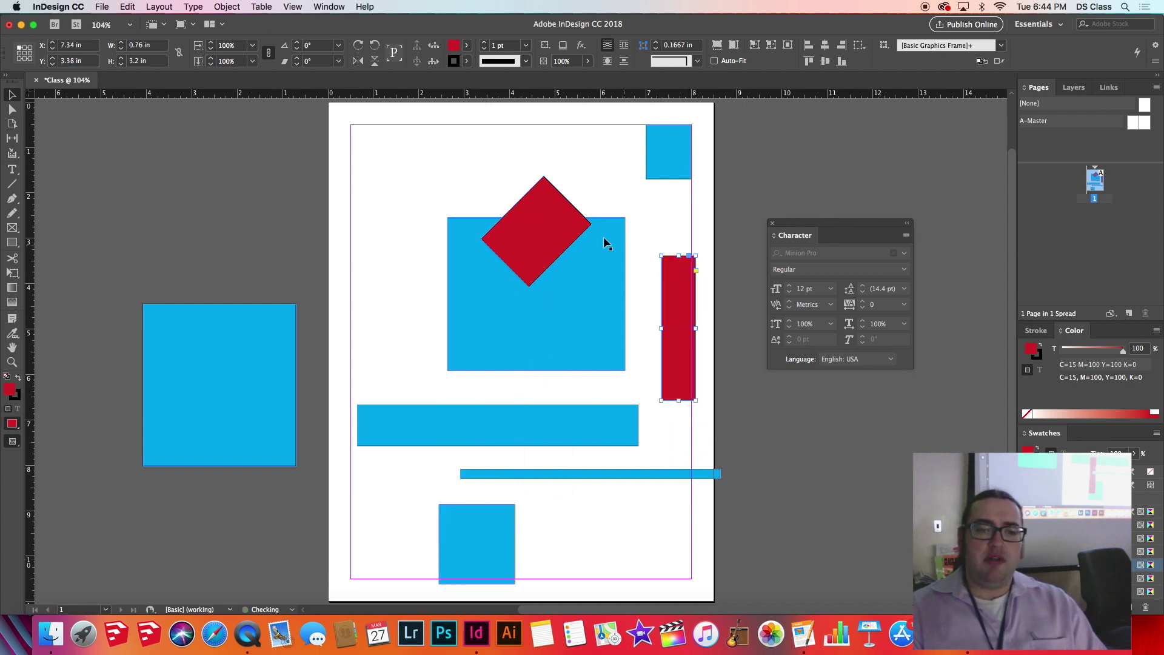
click(531, 231)
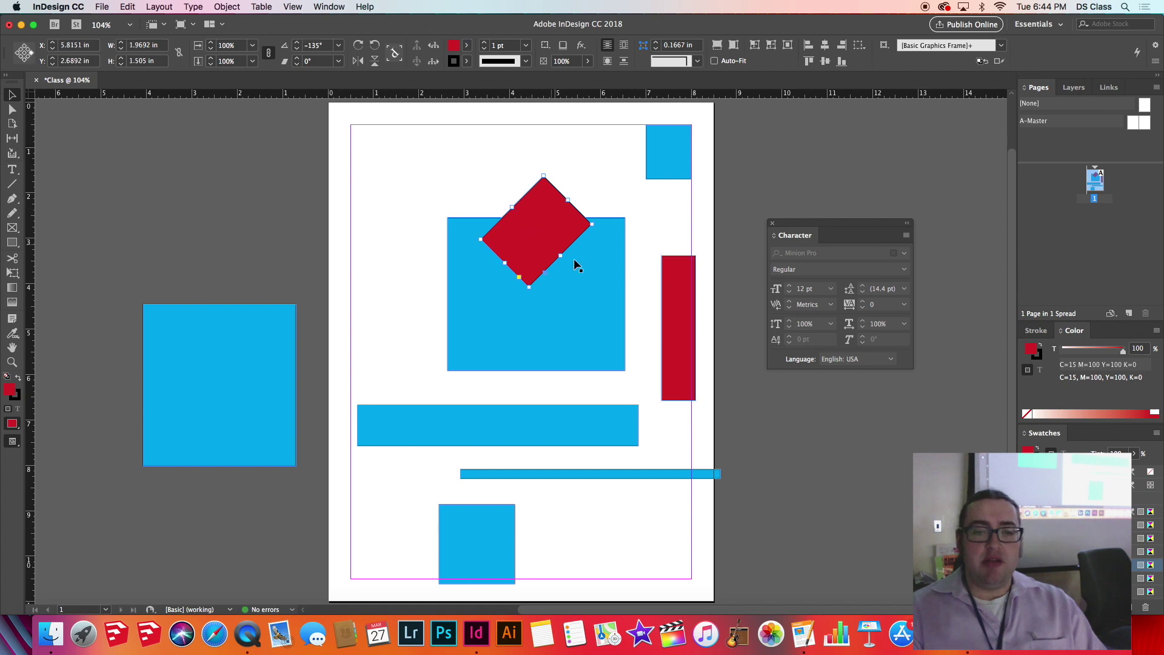
right_click(539, 236)
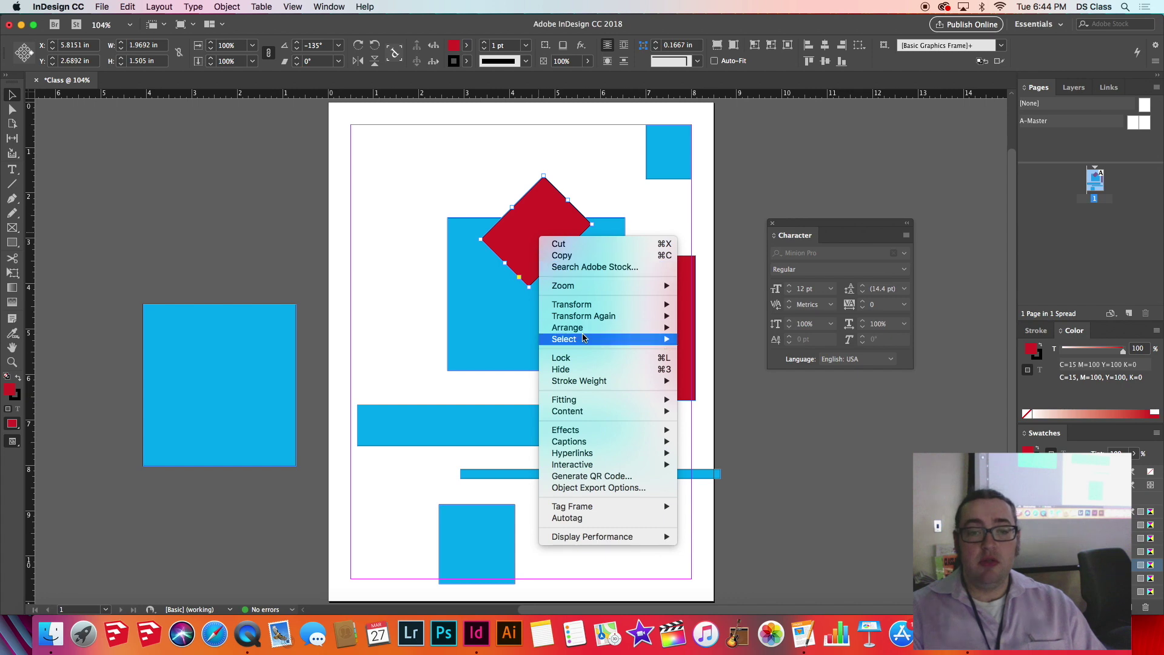
mouse_move(607, 330)
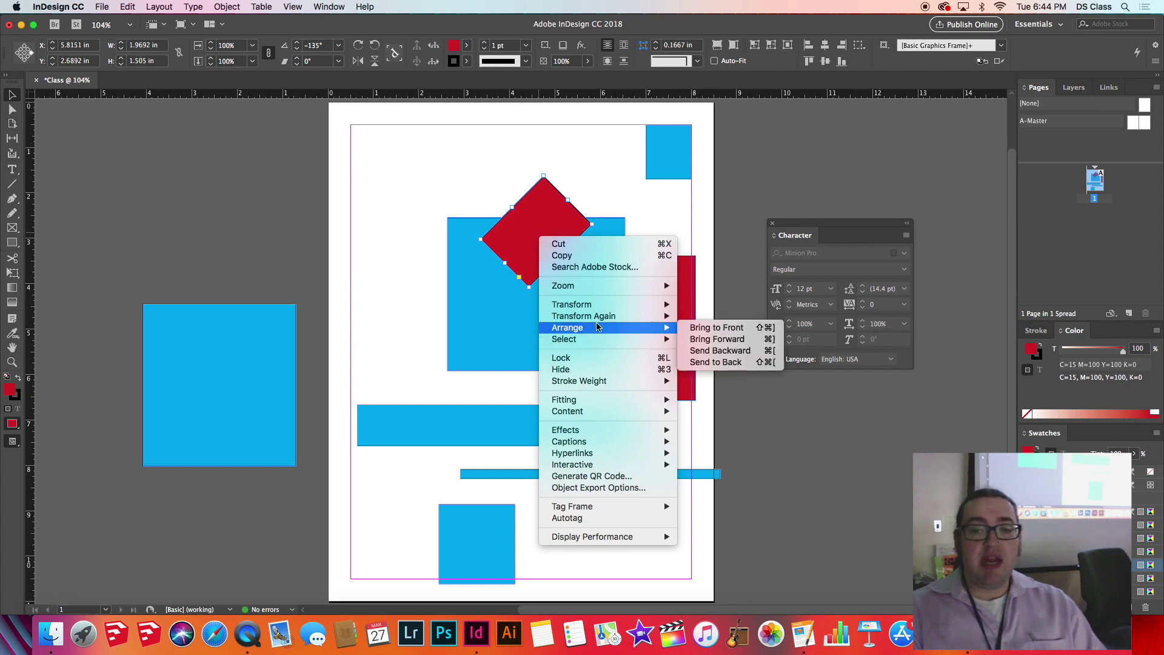
click(540, 210)
right_click(538, 223)
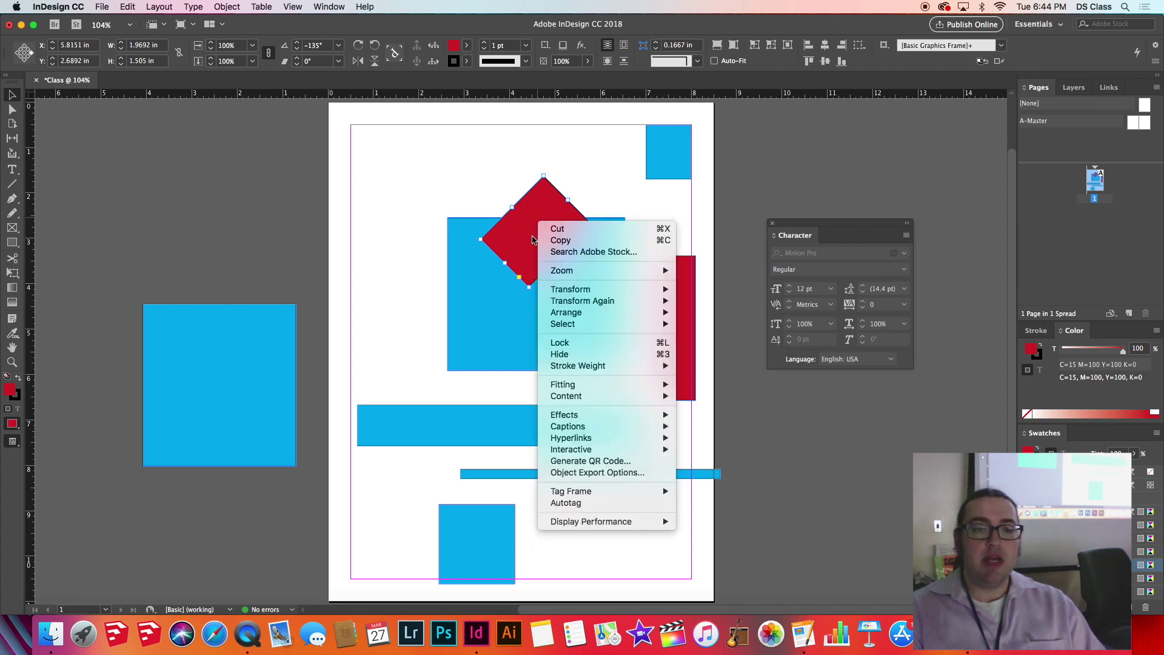
mouse_move(611, 314)
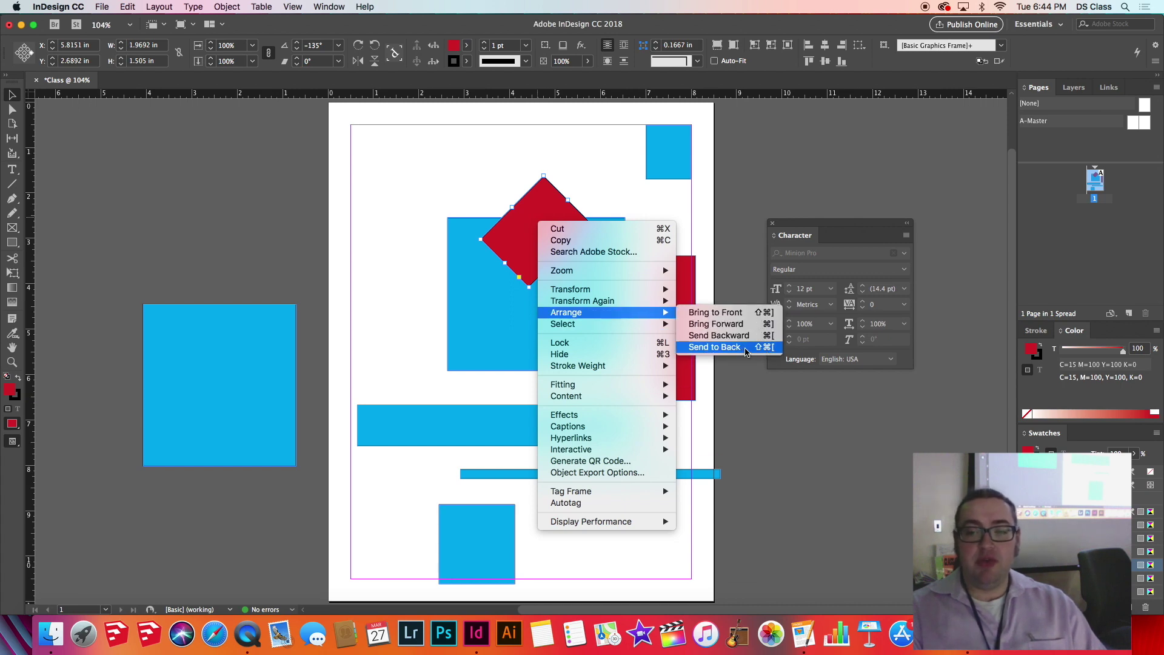
click(714, 347)
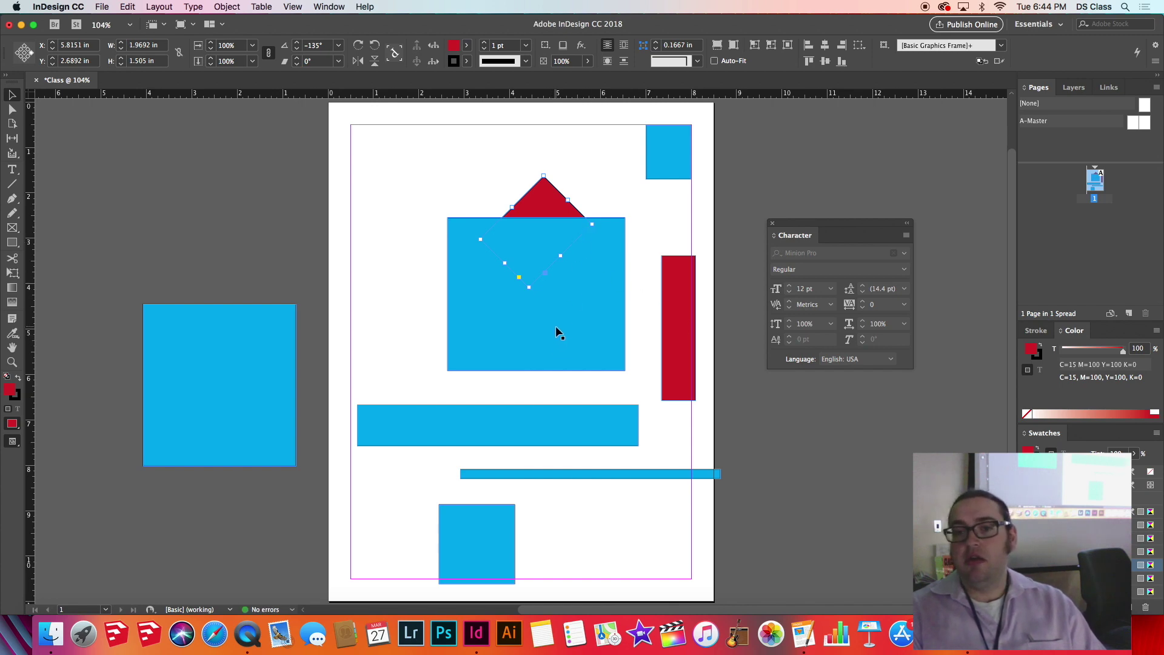
Overlap the vertical red bar and the large blue rectangle near the right margin, and bring the blue rectangle to the front
drag(662, 382, 597, 373)
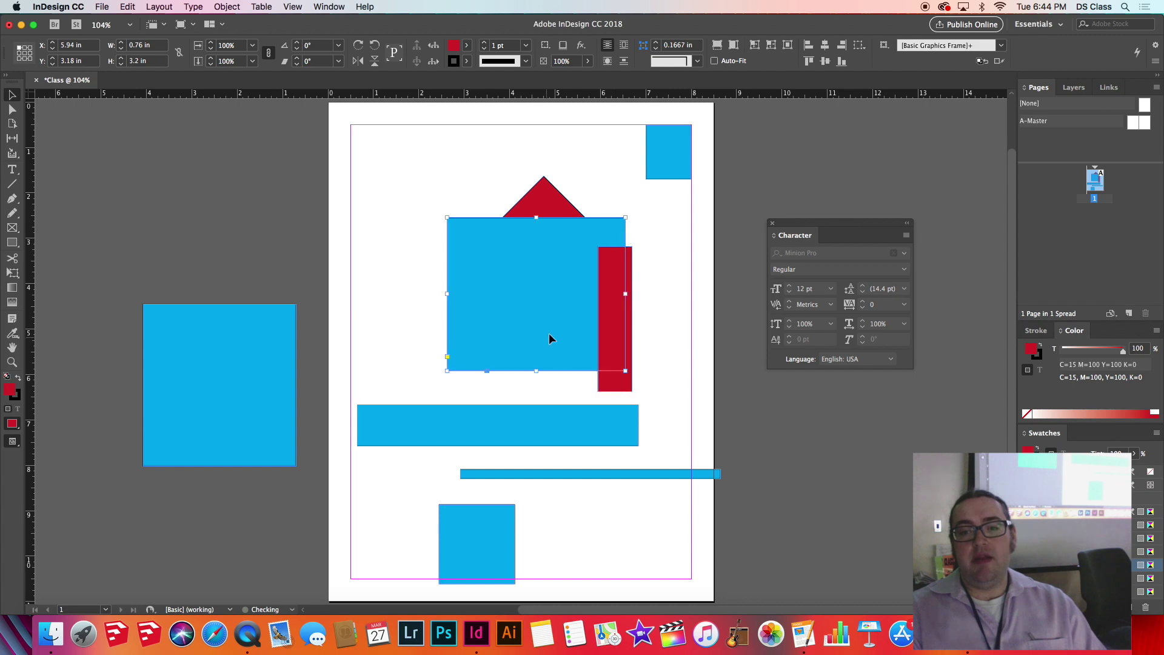
drag(548, 333, 605, 307)
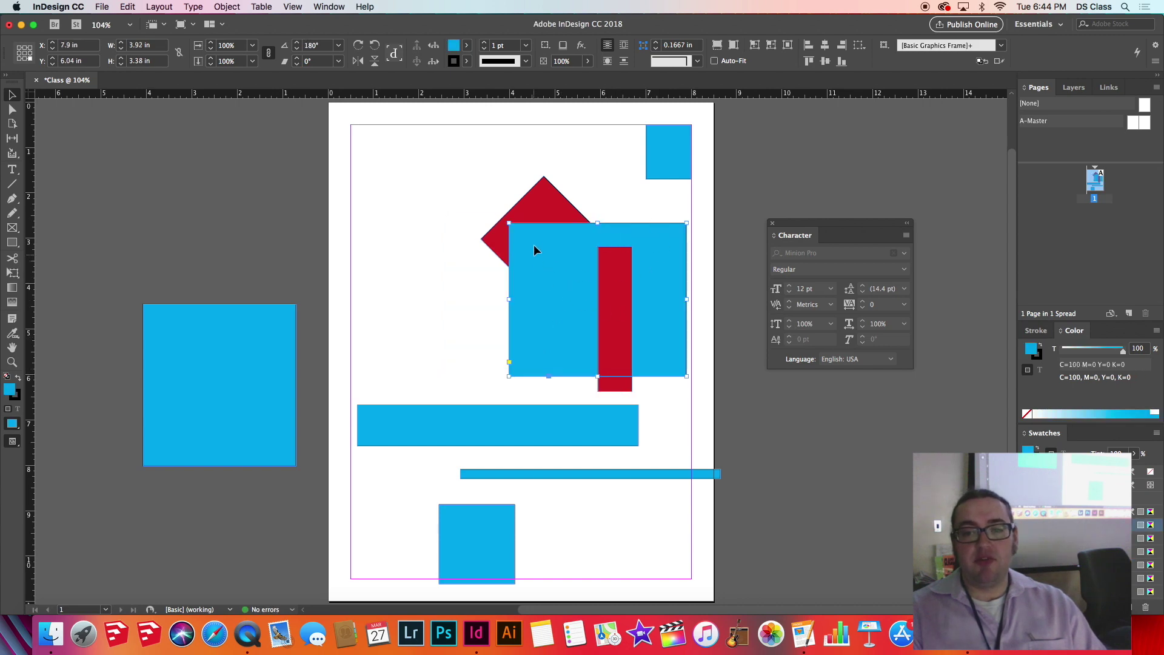
right_click(565, 258)
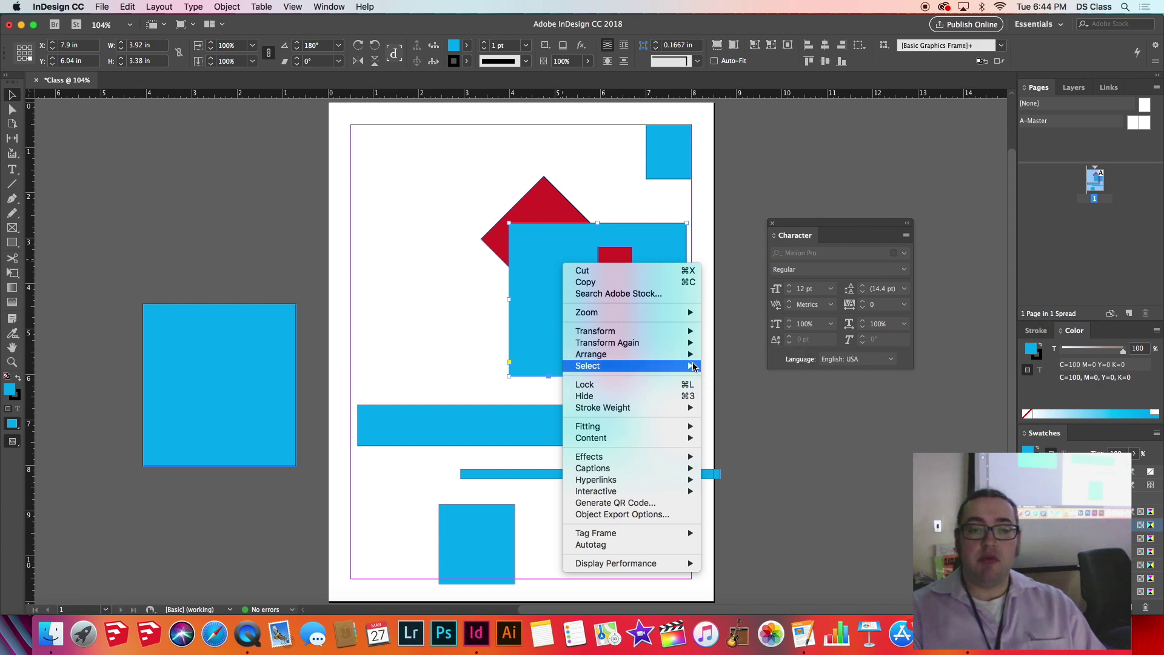
mouse_move(591, 355)
click(752, 355)
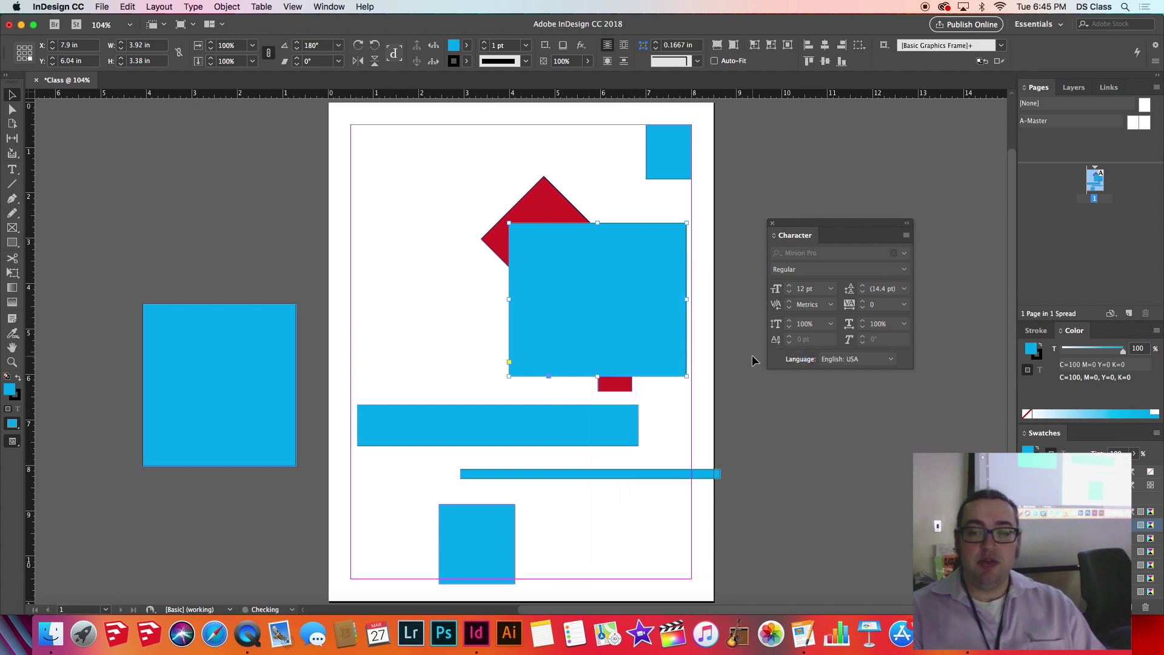
Move the large blue rectangle to the page's left margin and reposition the vertical red bar just beyond its right edge
drag(629, 248, 479, 211)
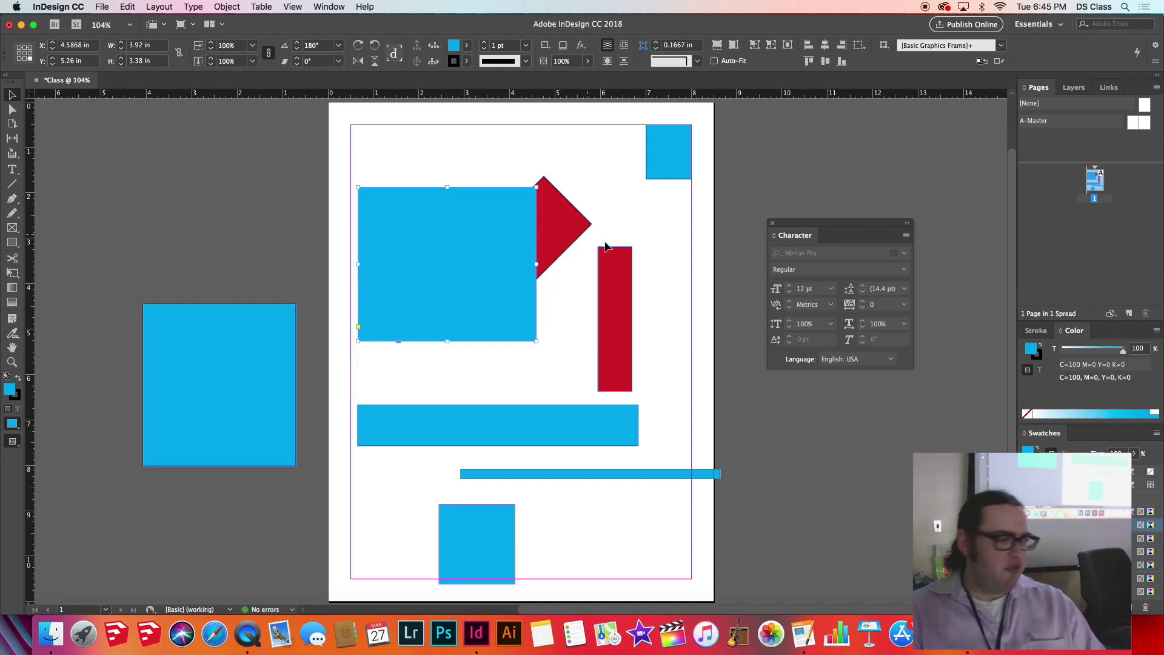
drag(601, 287, 649, 331)
Rotate the tilted red rectangle to 179° and lower the large blue rectangle to just above the wide blue bar
click(587, 227)
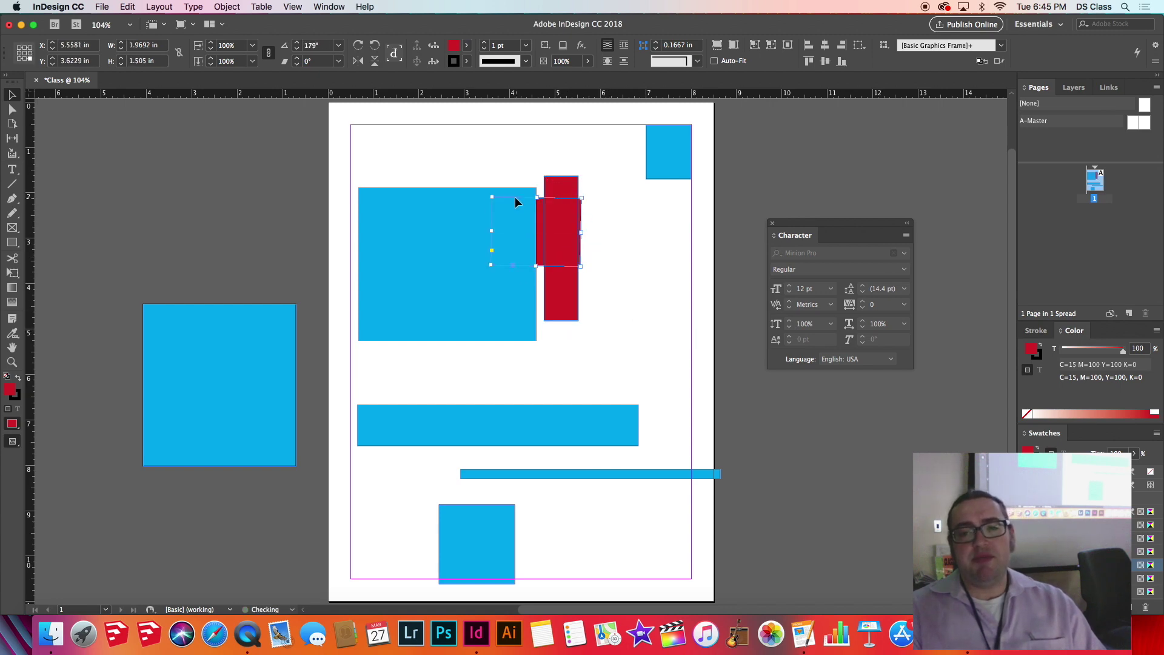
drag(537, 238, 456, 305)
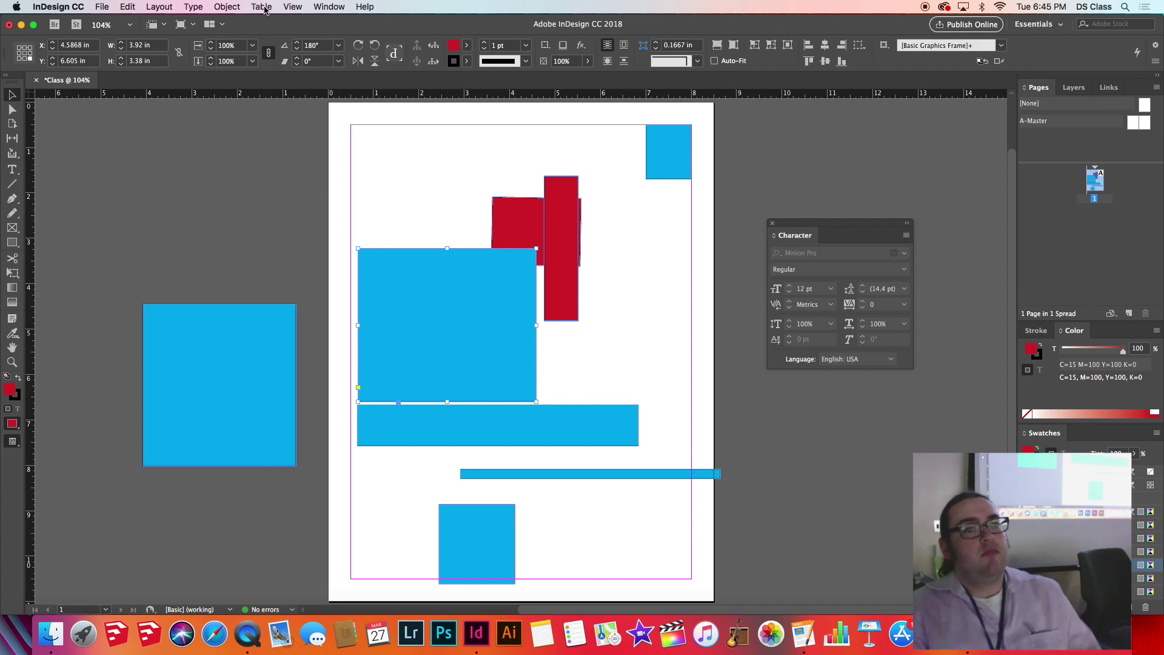
Display the document's layers and examine which objects Layer 1 contains
click(340, 8)
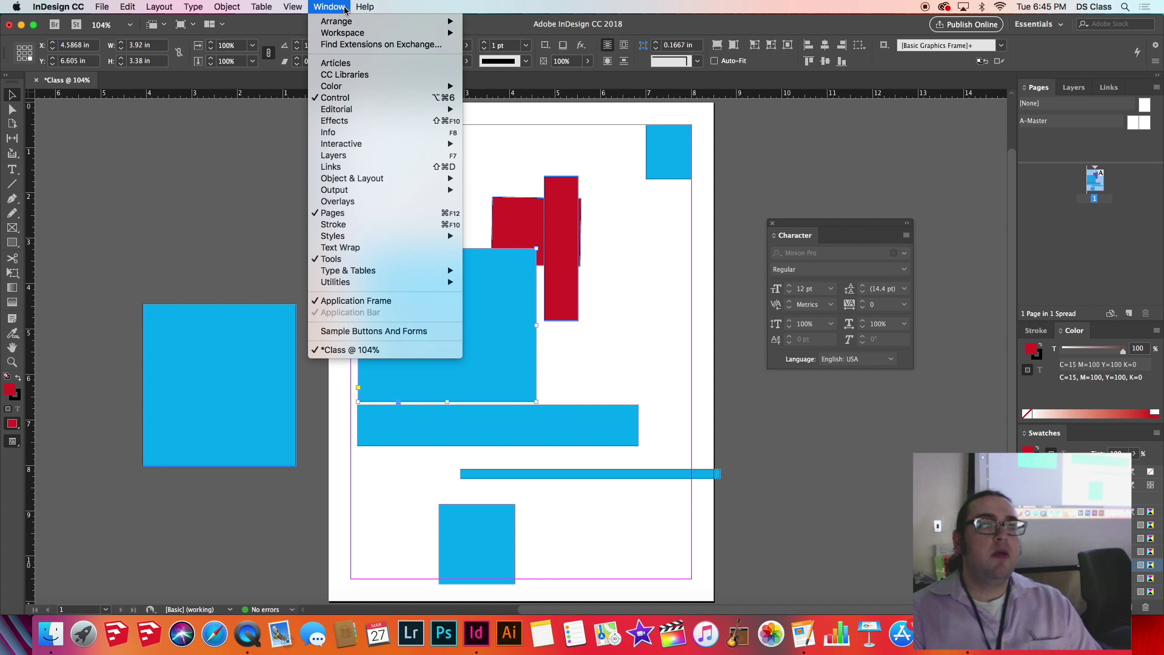
click(445, 159)
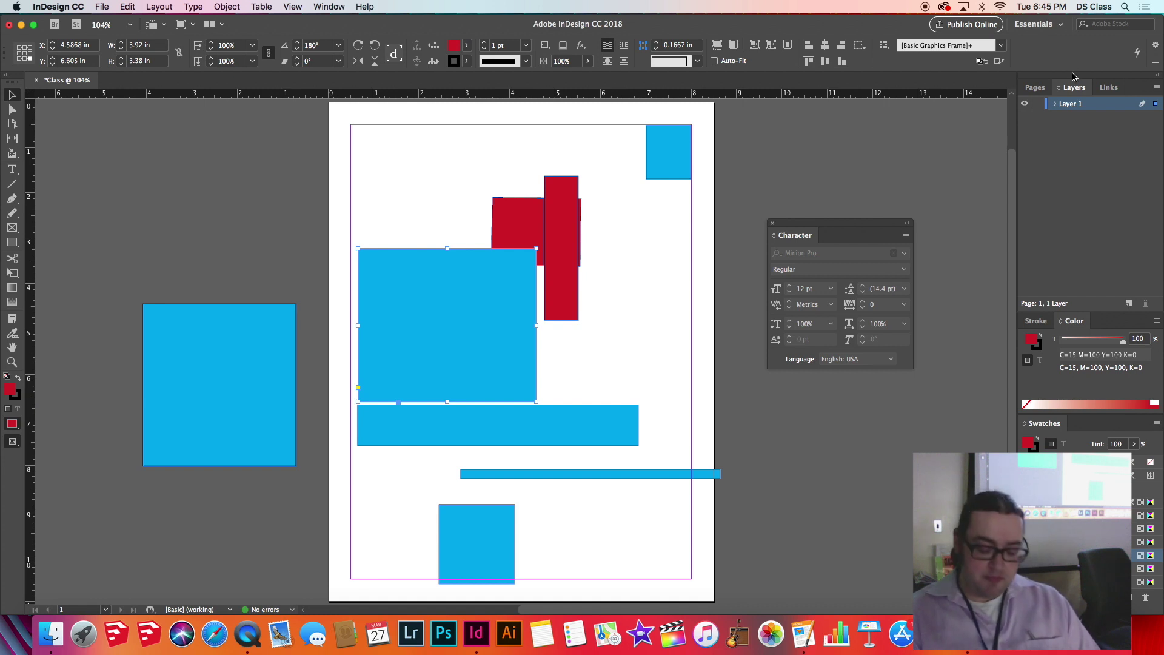
click(1055, 105)
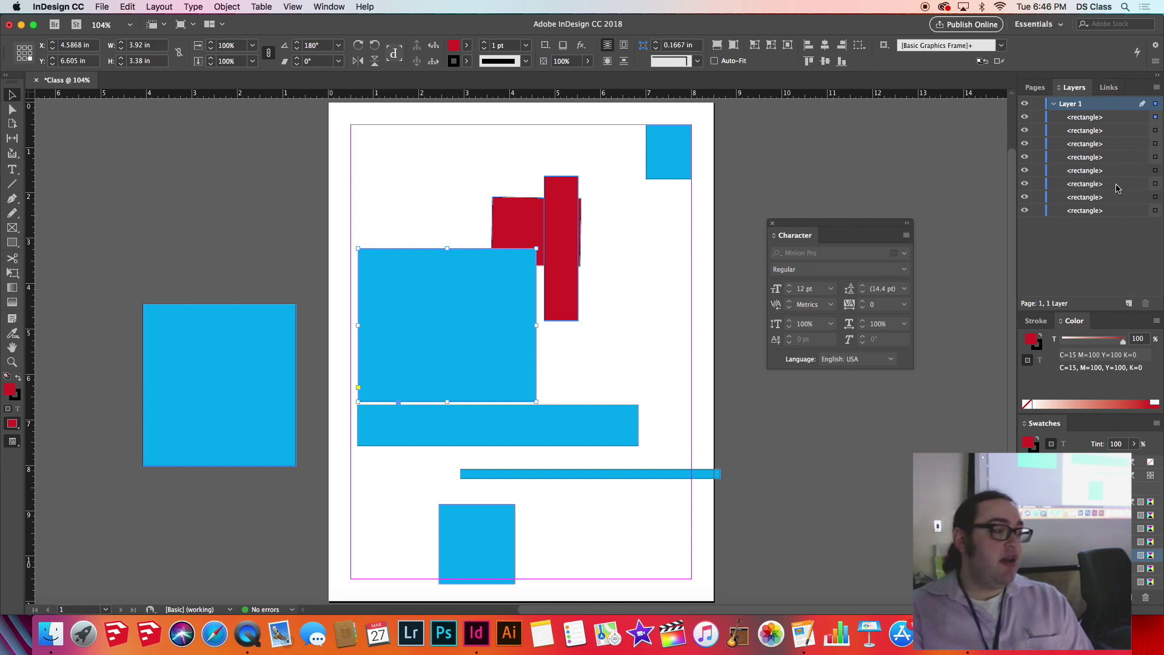
click(1055, 105)
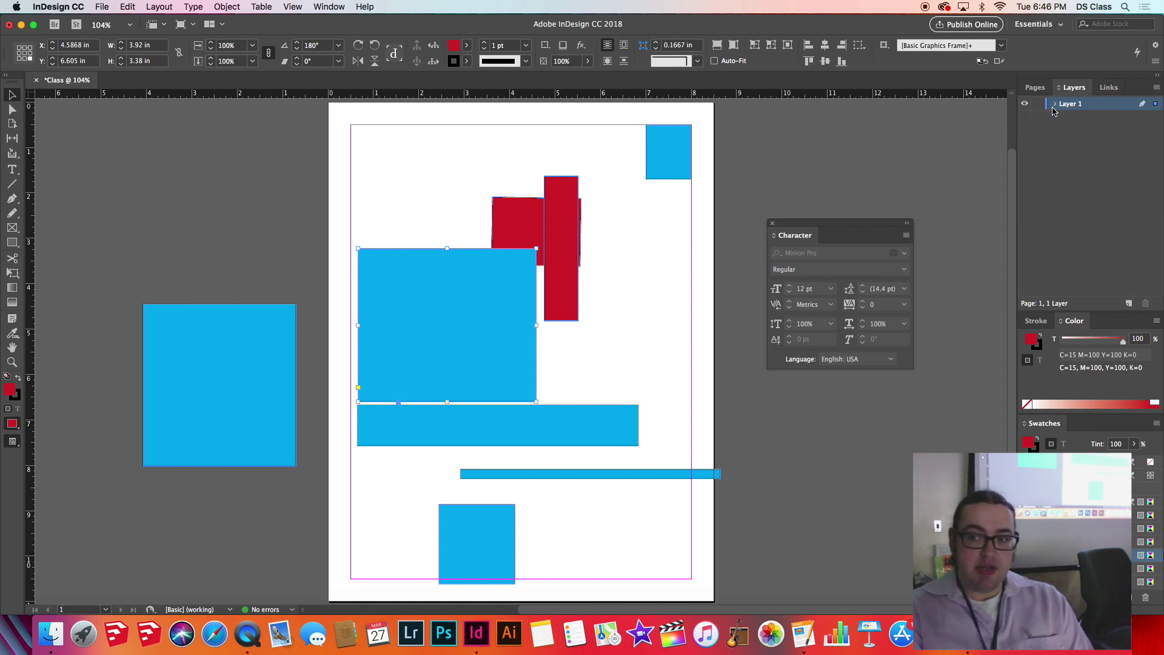
Add a new layer above Layer 1 and hide it, moving the floating Character palette farther from the page
click(1130, 303)
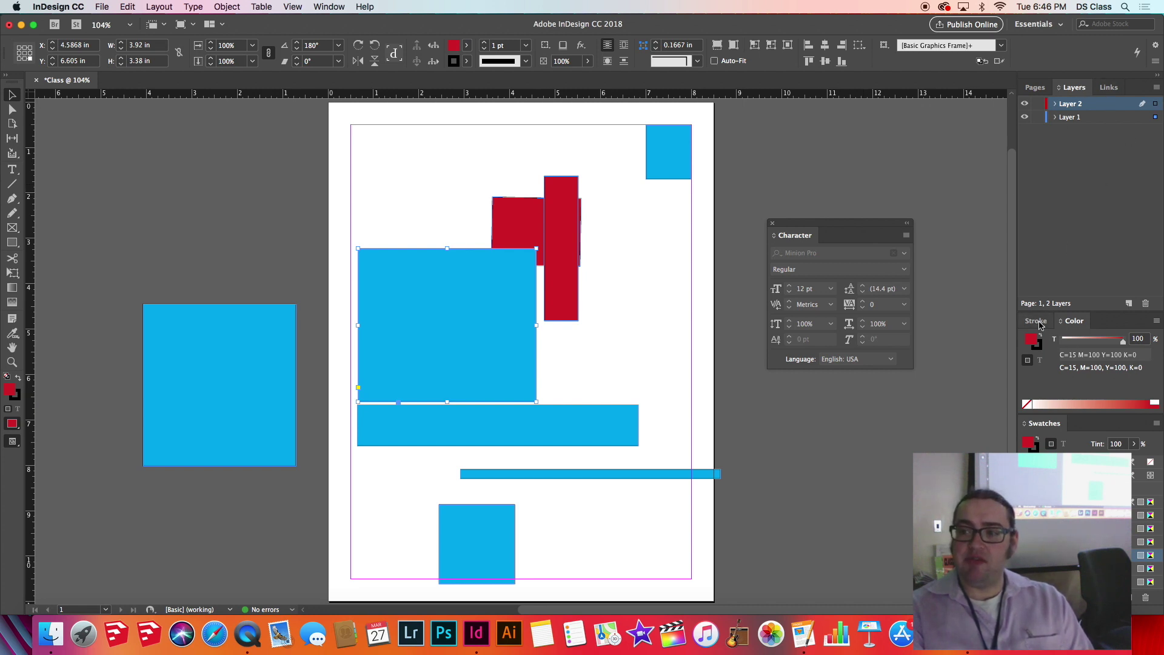
click(1025, 104)
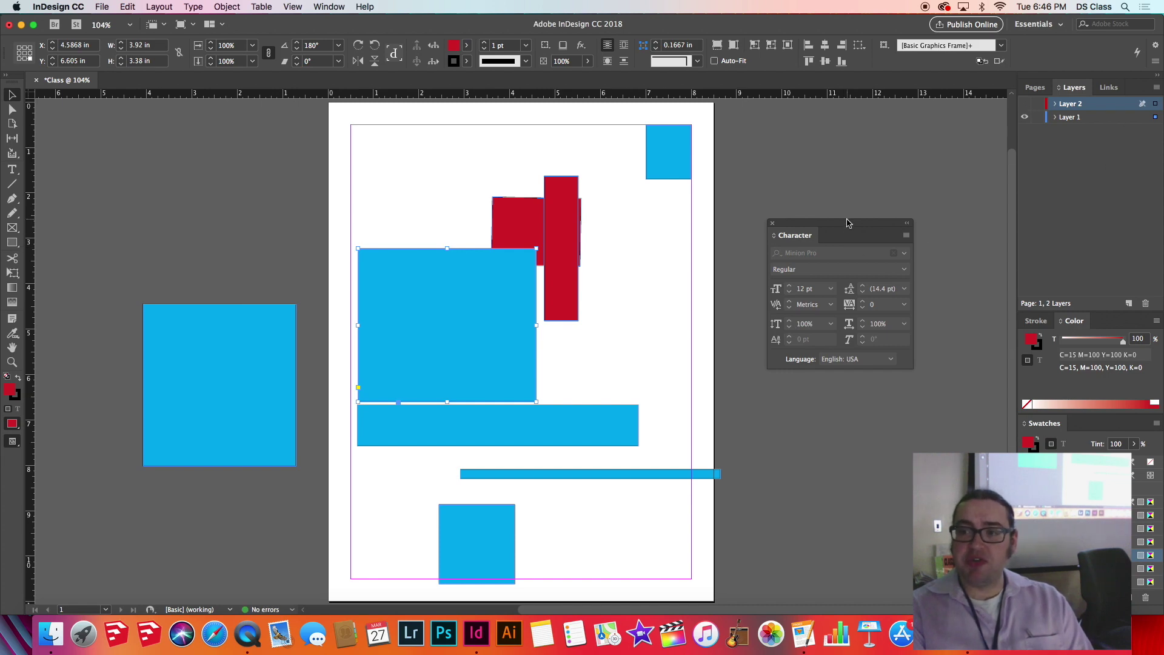
drag(848, 224, 939, 109)
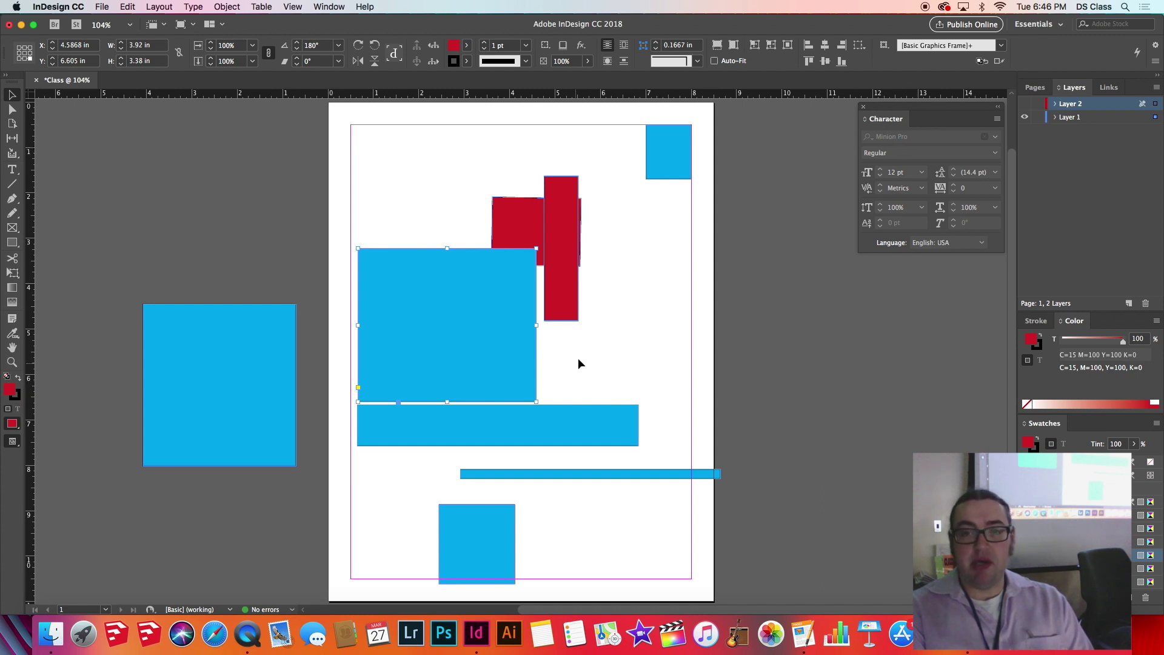
Move the large blue rectangle up and left so it straddles the page's left margin beside the red shapes
drag(476, 292, 508, 239)
click(629, 331)
drag(585, 310, 512, 292)
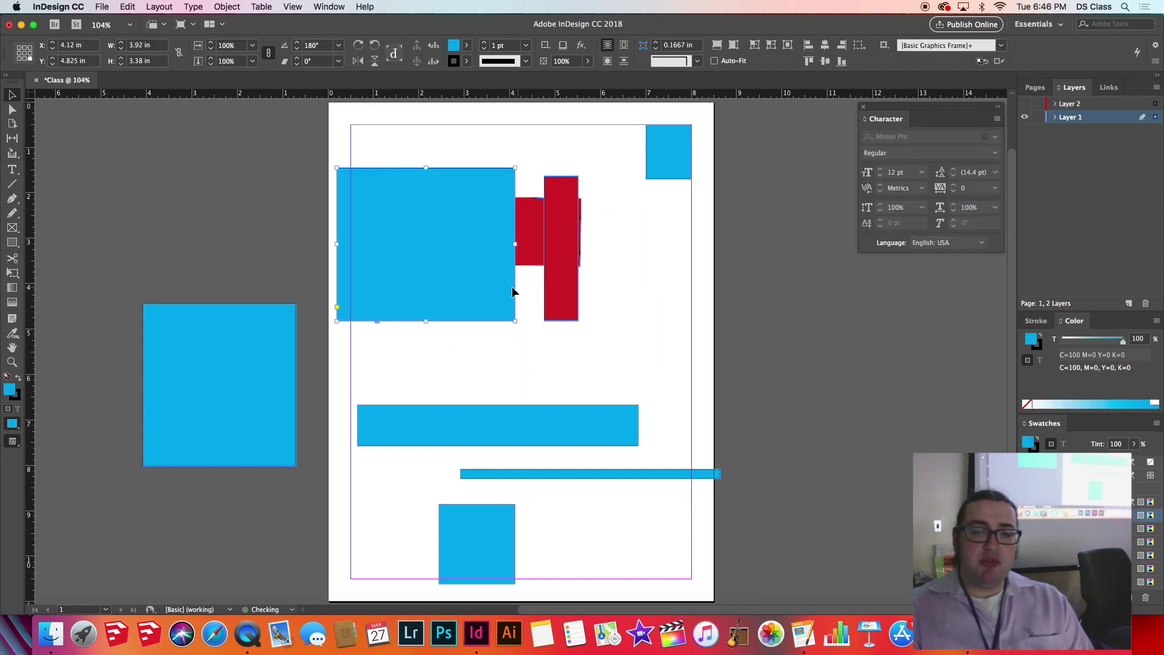
Scale the two large blue rectangles, wide blue bar and lower blue square together to about 6.1 by 7.96 in, and shift them left
shift+click(501, 442)
shift+click(172, 423)
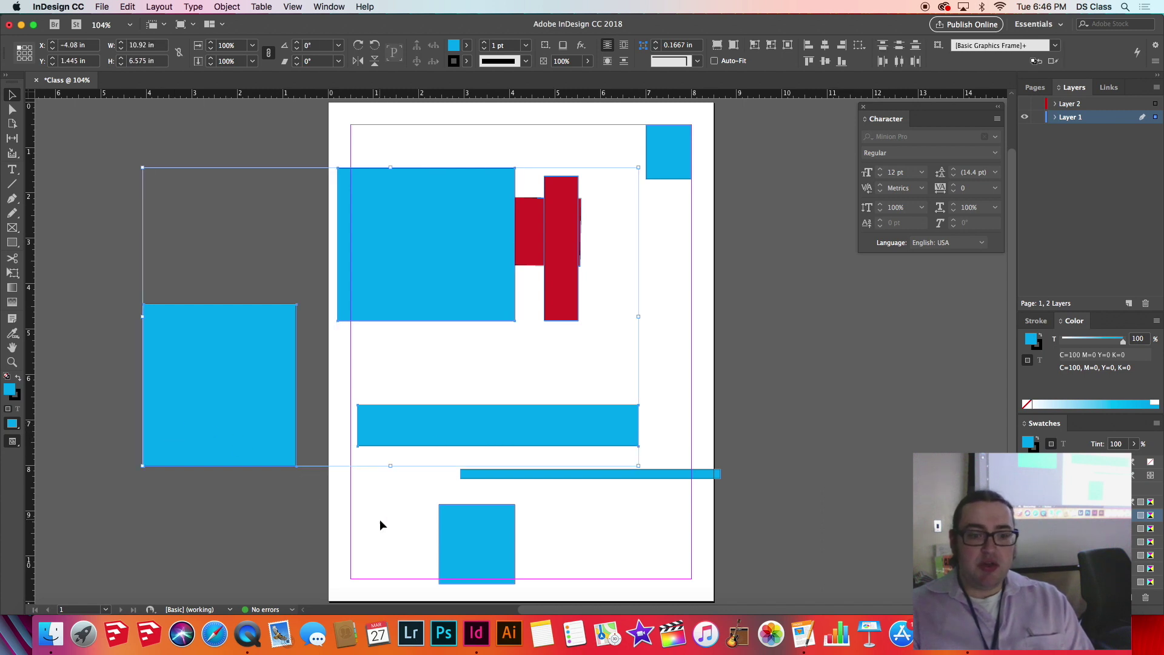
shift+click(478, 545)
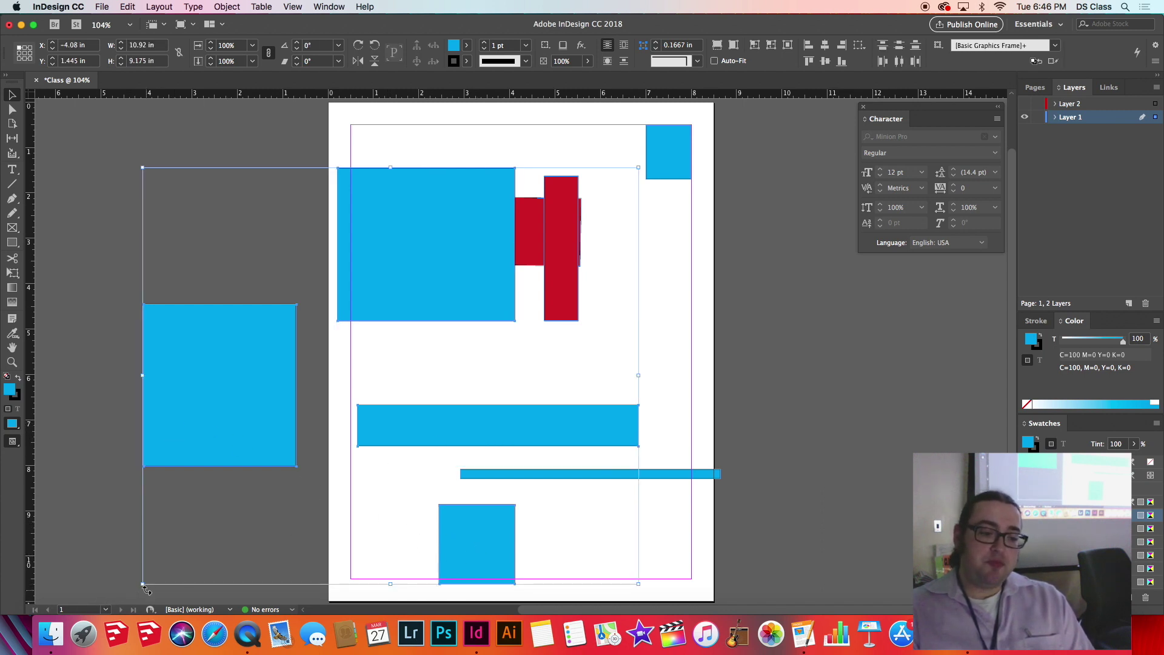
drag(143, 584, 195, 499)
drag(232, 497, 343, 336)
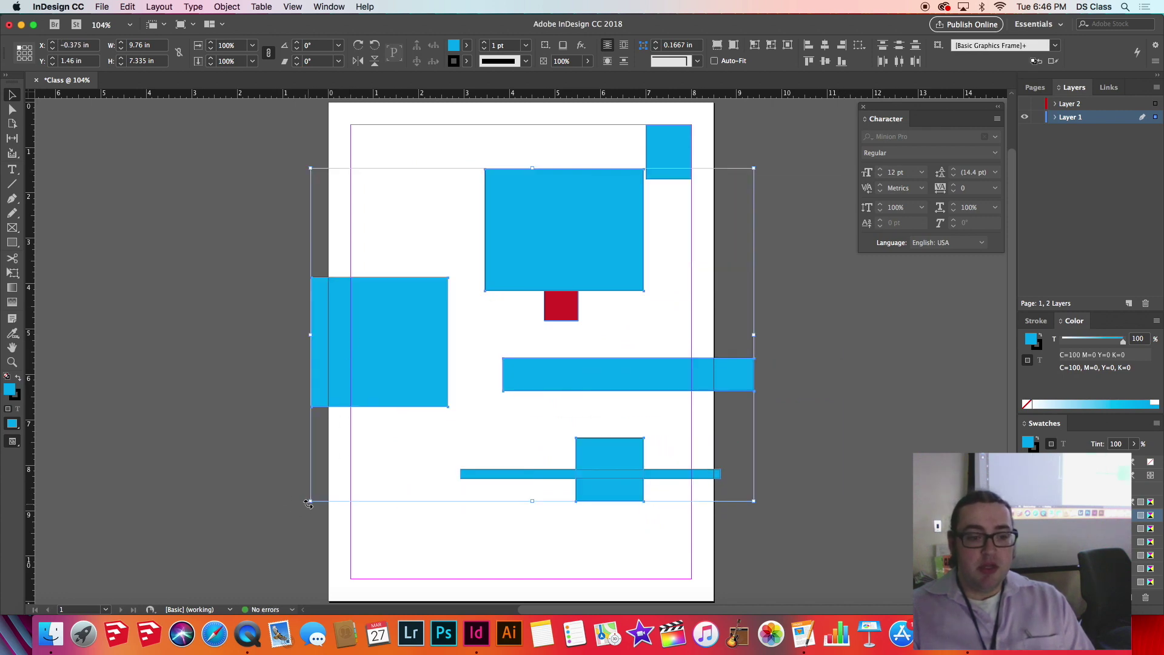
drag(308, 502, 477, 529)
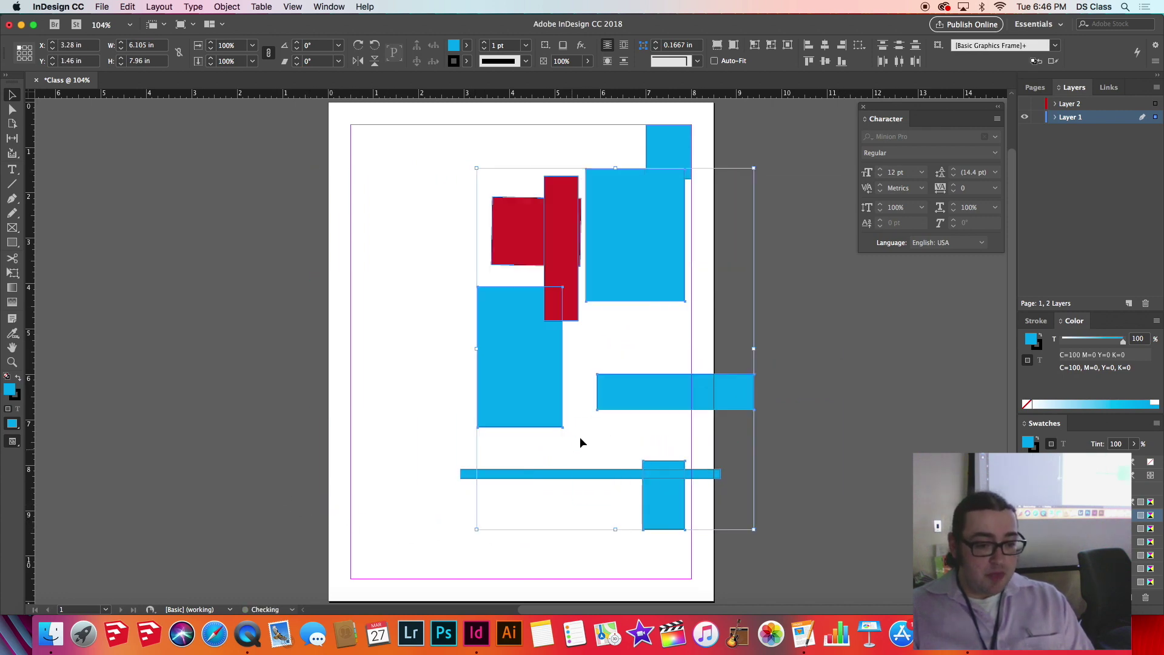
drag(615, 290, 475, 273)
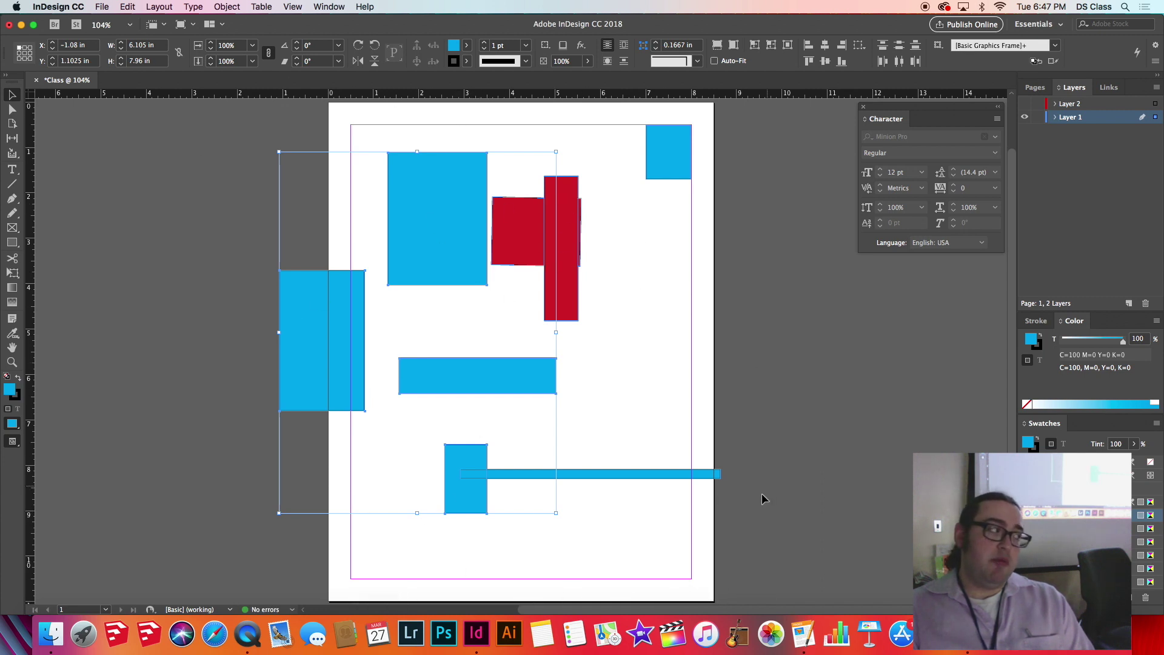
Deselect everything and marquee-select the two large blue rectangles, both red shapes and the wide blue bar
click(351, 231)
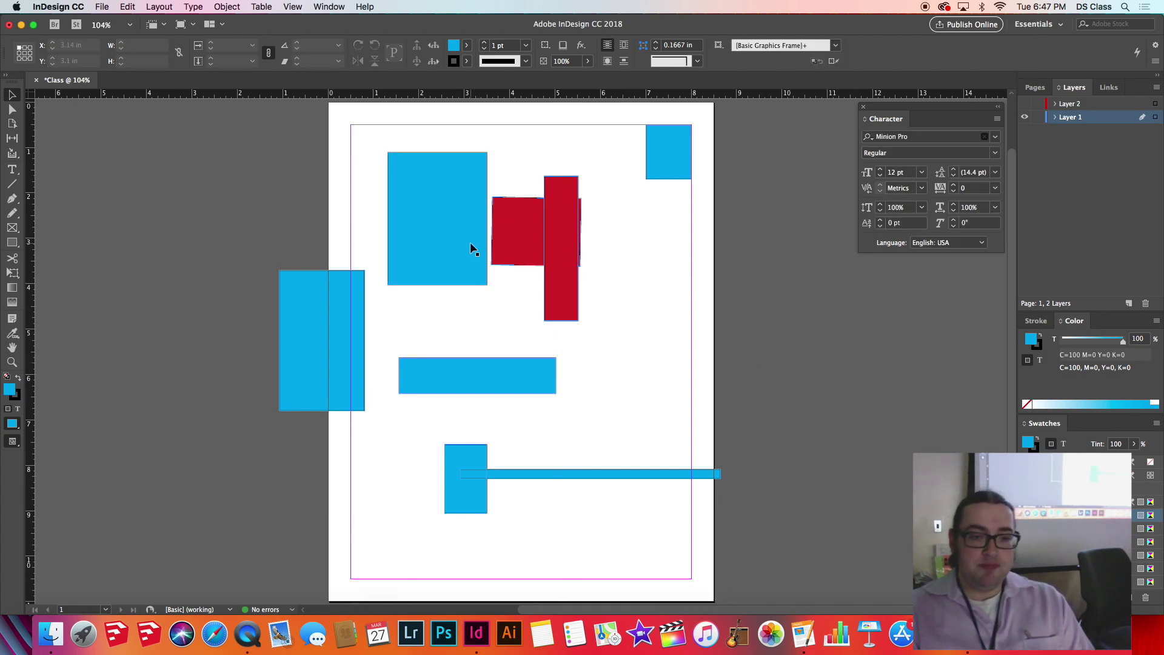
drag(207, 110, 601, 410)
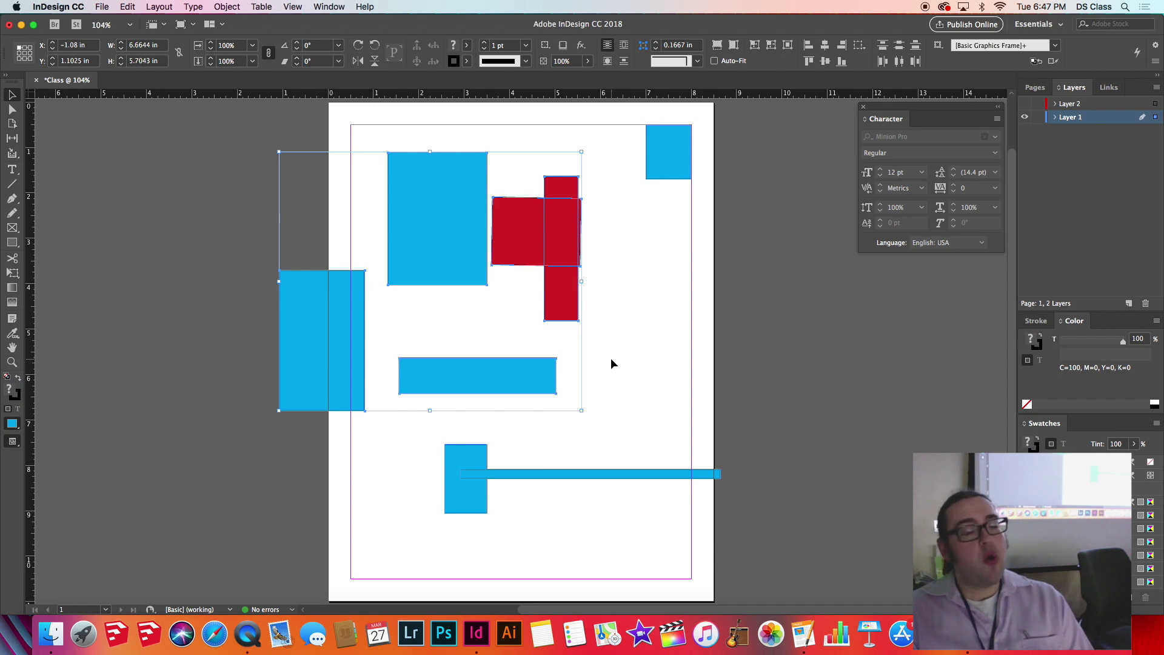
Move the five selected shapes onto the page to about X 0.4 in, Y 1.705 in, and deselect them
drag(473, 246, 549, 261)
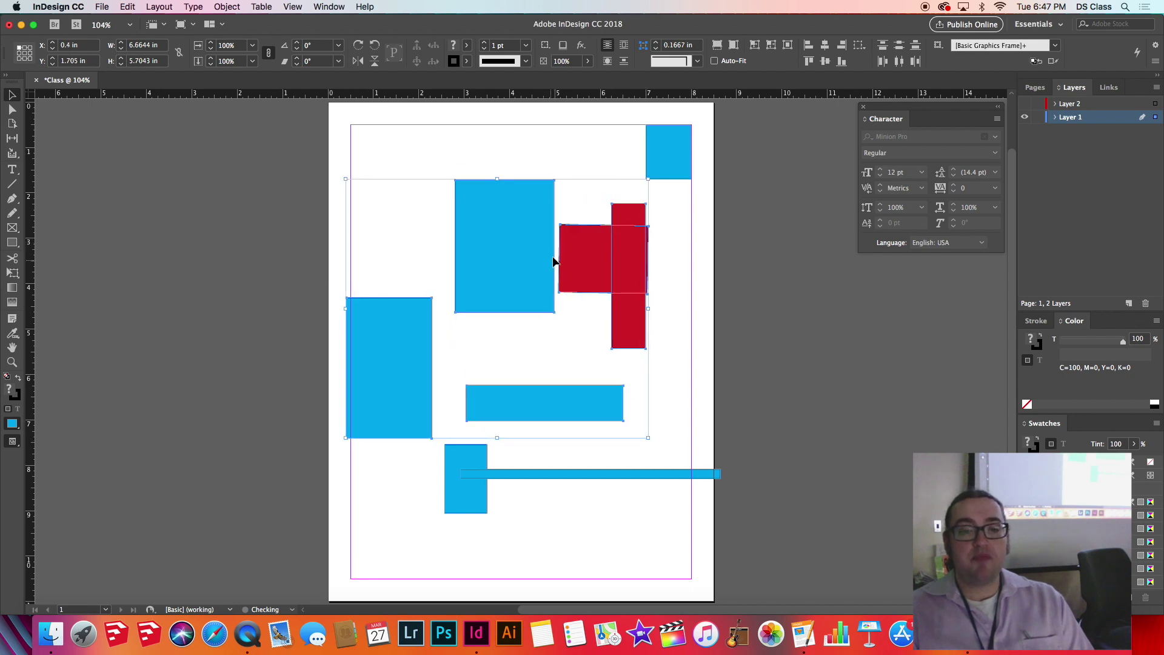
click(528, 149)
click(672, 153)
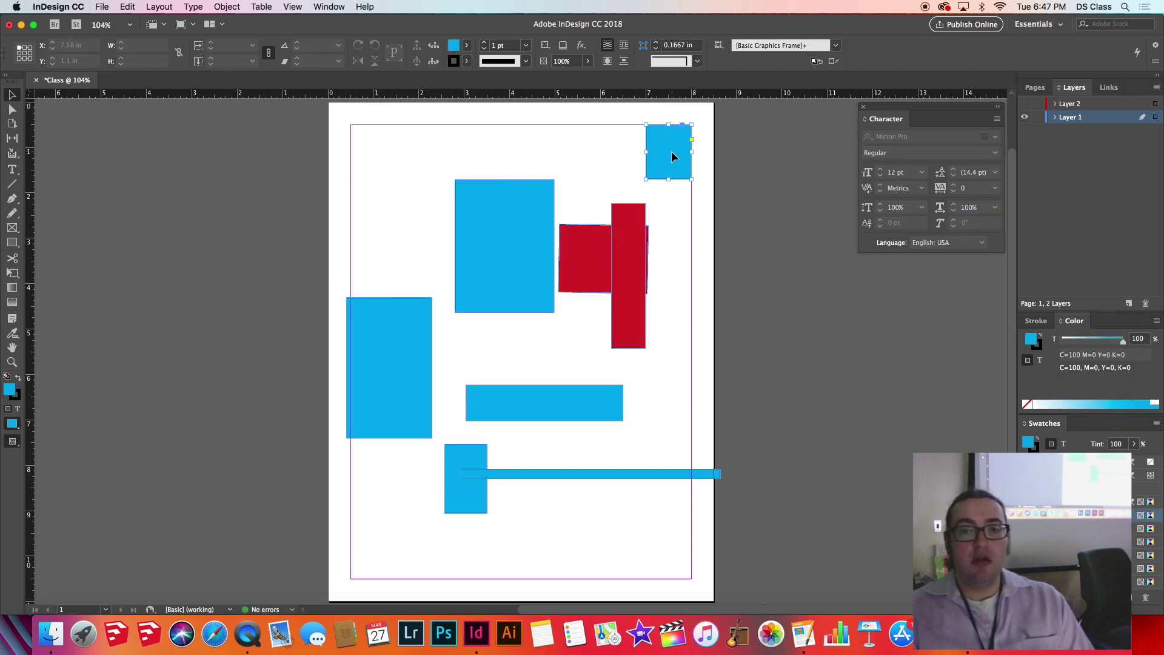
Shorten the thin blue bar at both ends to about 4.6 in wide, with its right end on the page margin
click(693, 473)
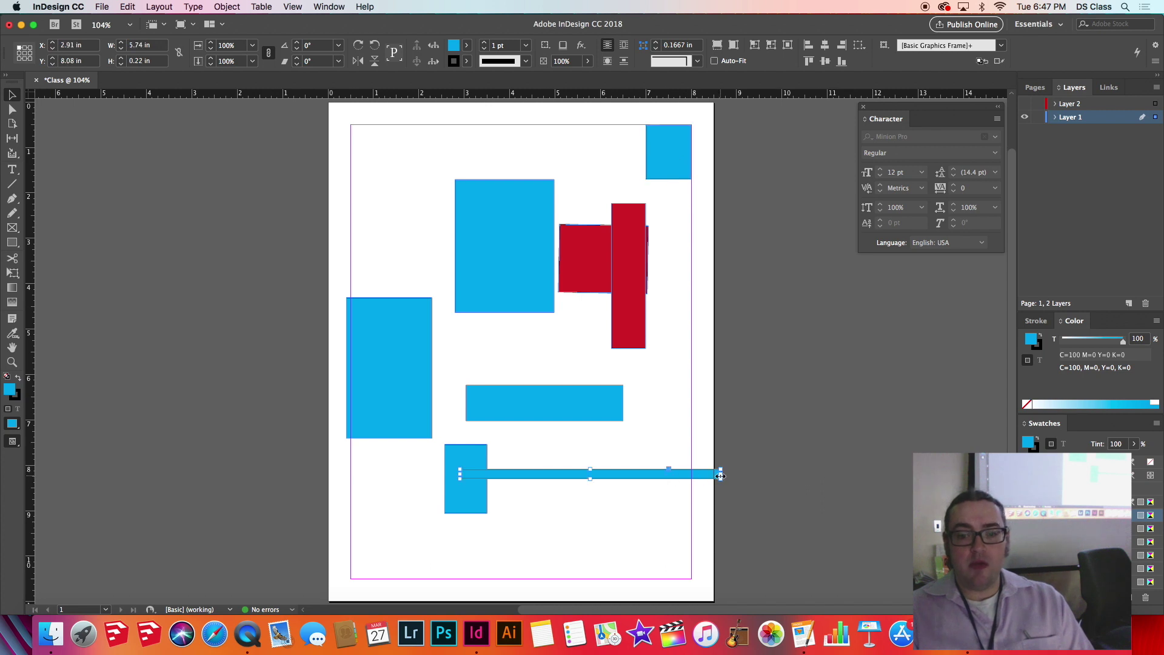
drag(719, 473, 692, 474)
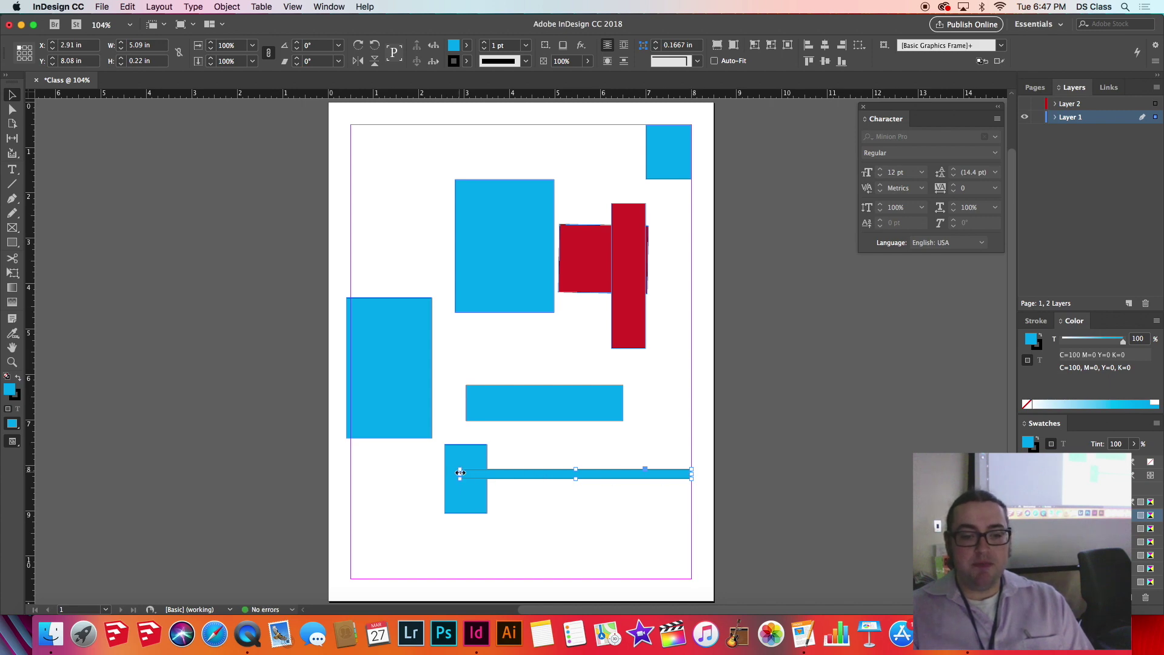
drag(458, 473, 484, 474)
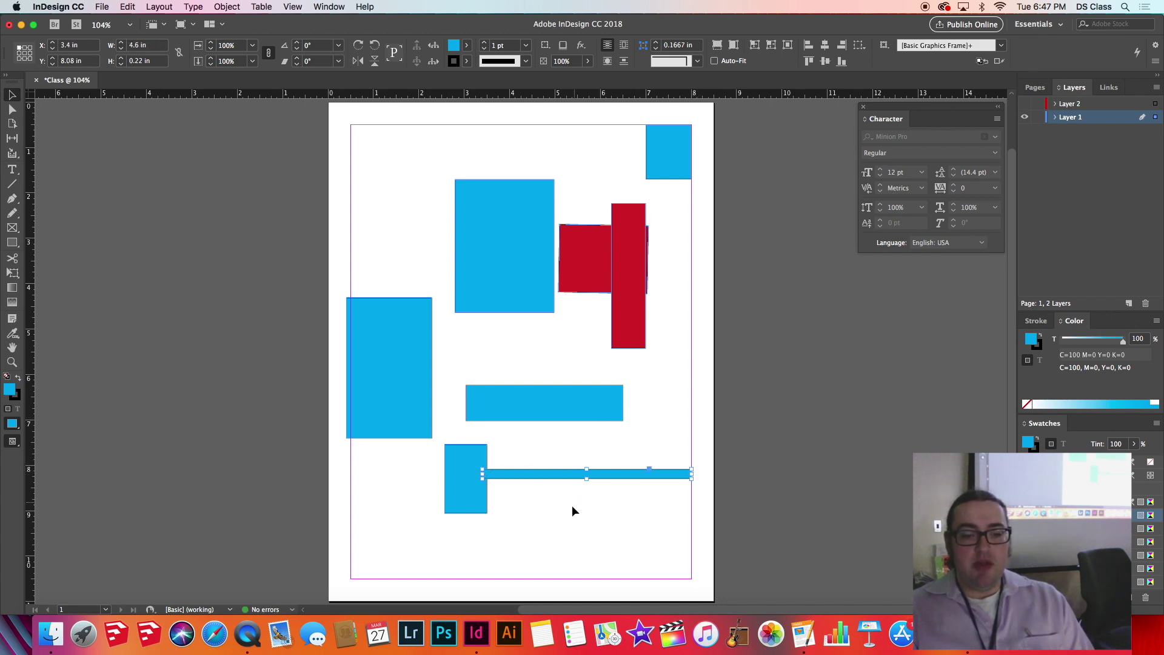
Move the thin blue bar down near the page's bottom margin and delete the small blue rectangle below the wide bar
drag(555, 471, 470, 540)
drag(466, 484, 490, 467)
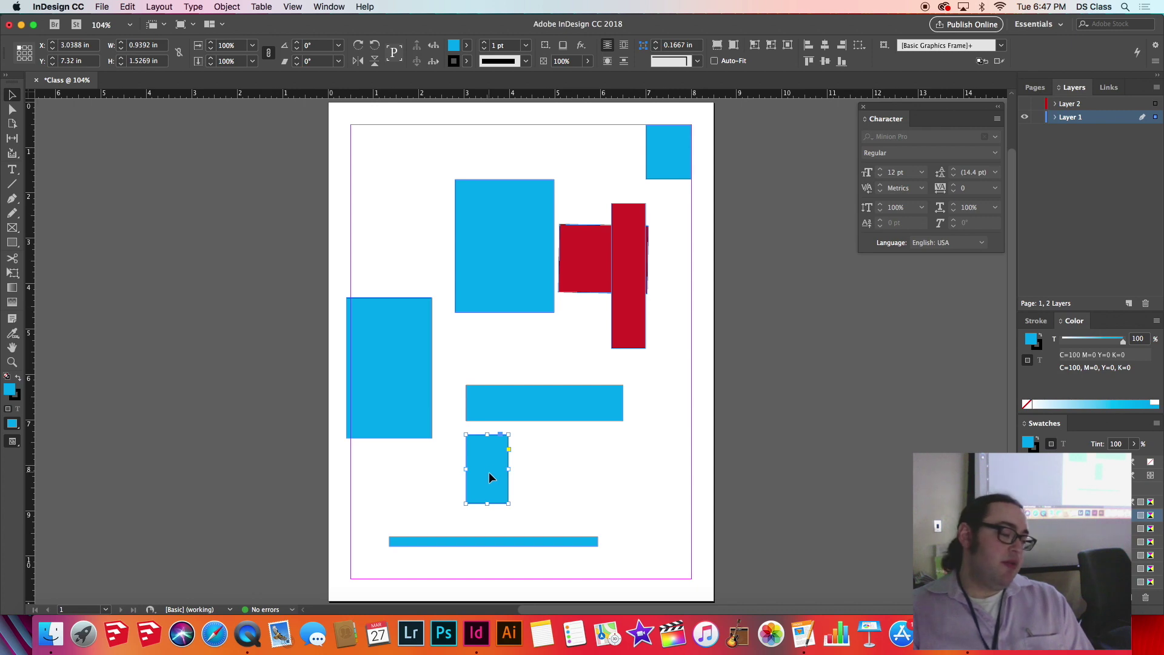
key(Delete)
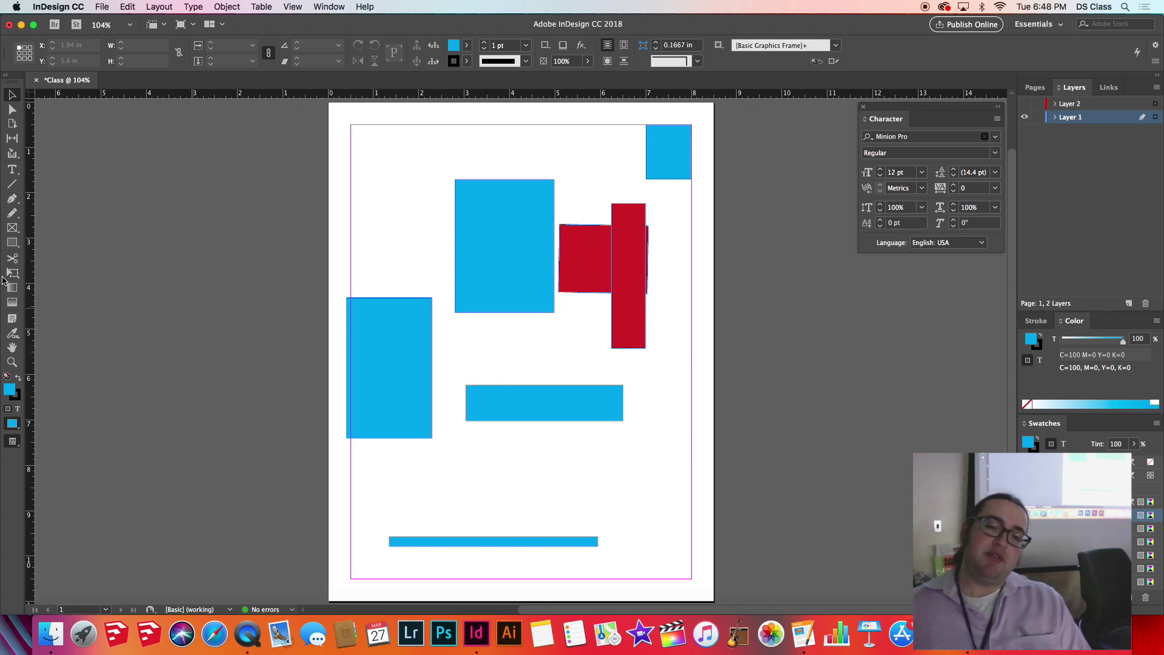
Draw a narrow ellipse about 0.56 by 2.07 in near the page's upper-left margin corner
click(12, 242)
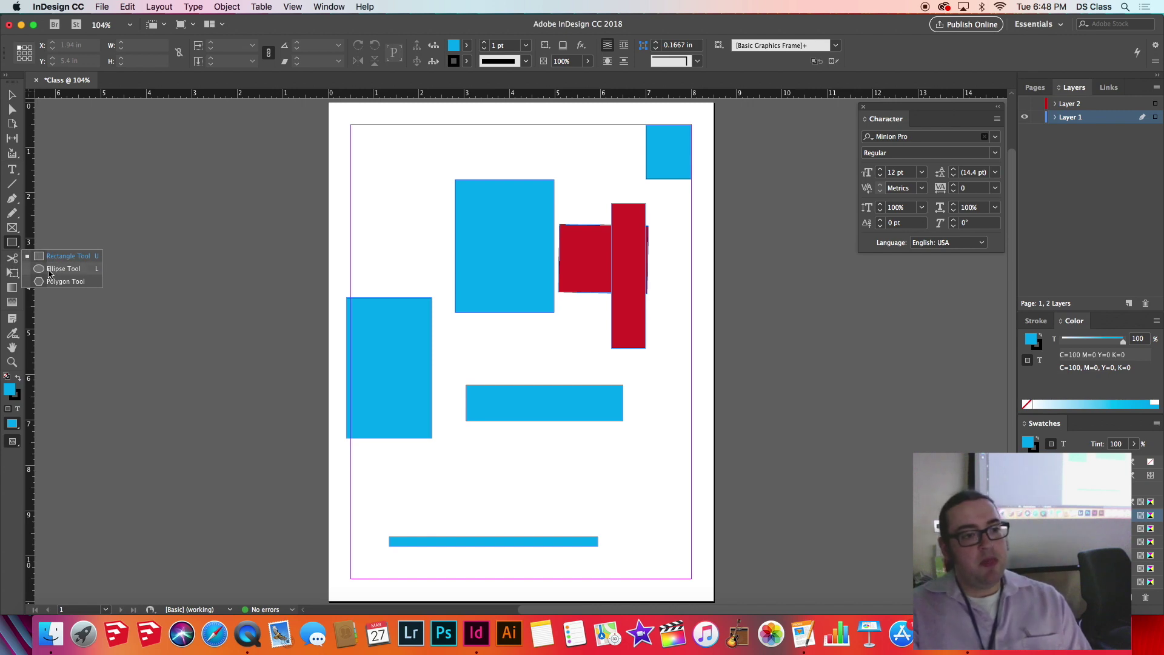
click(49, 273)
drag(381, 151, 406, 247)
Draw two hexagons with the Polygon tool near the top margin, about 1.24 by 1.07 in and 0.88 by 1.07 in
click(12, 243)
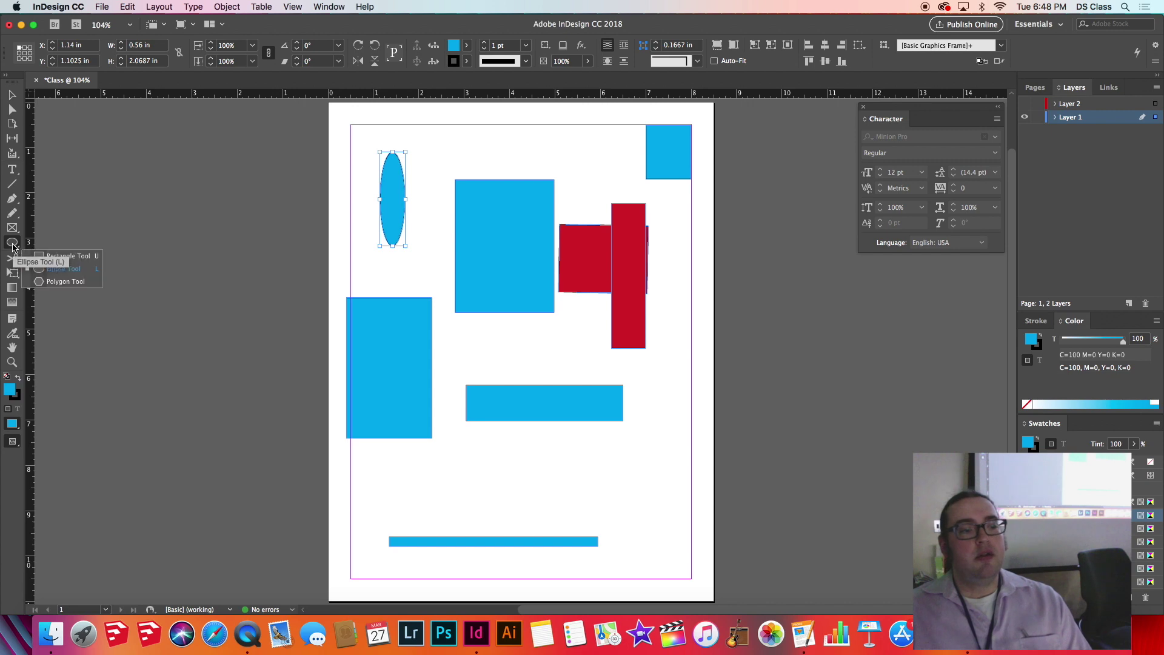
click(40, 282)
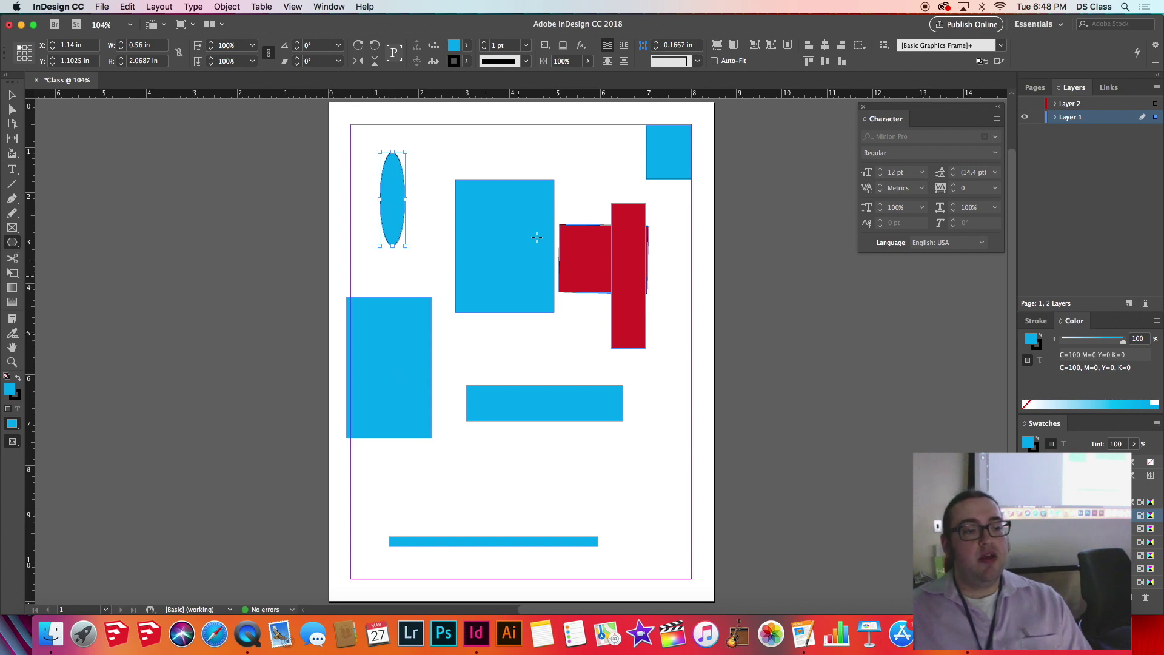
drag(493, 124, 550, 174)
drag(421, 135, 462, 183)
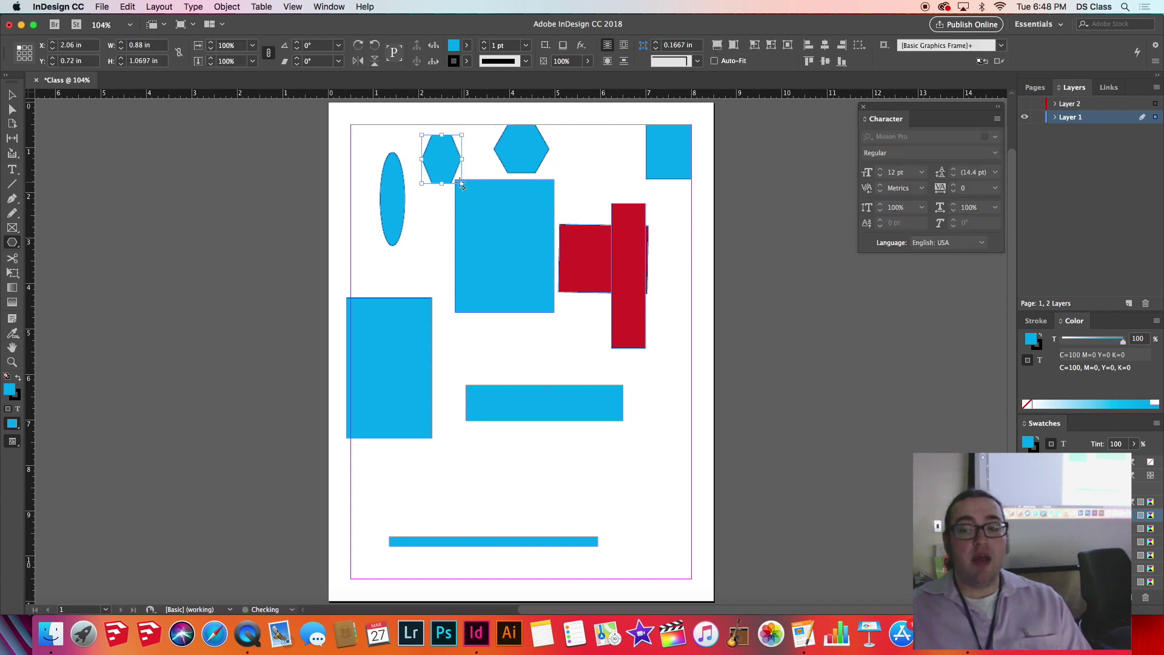
Change the selected smaller hexagon into a 10-sided polygon through the Polygon tool settings
double_click(14, 244)
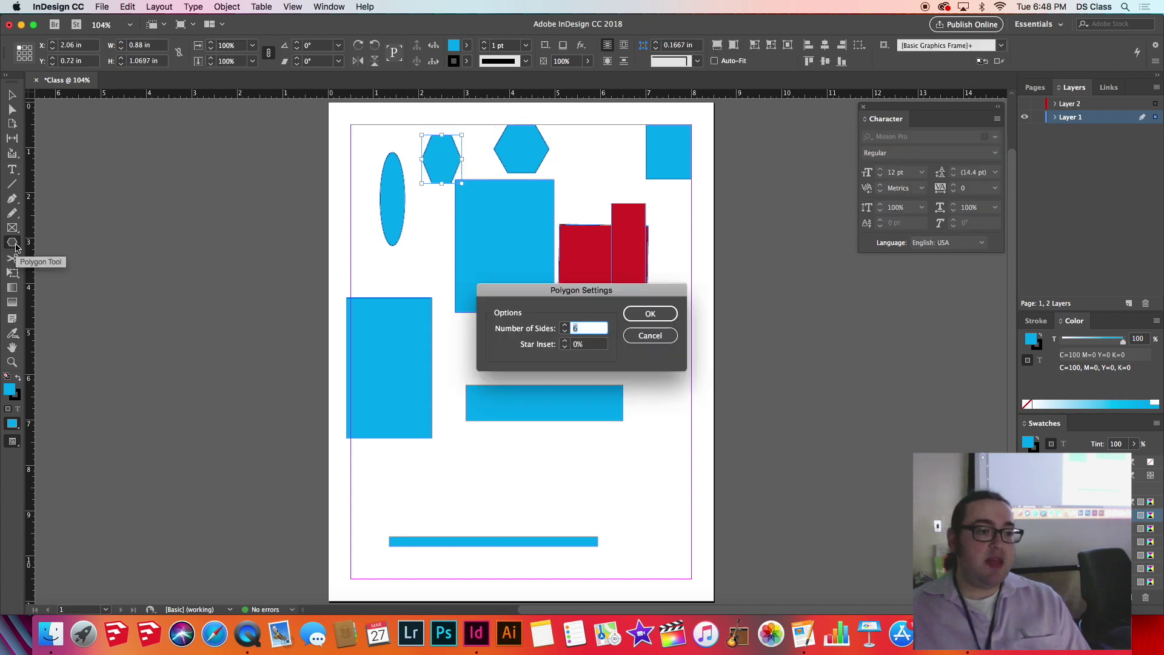
click(650, 337)
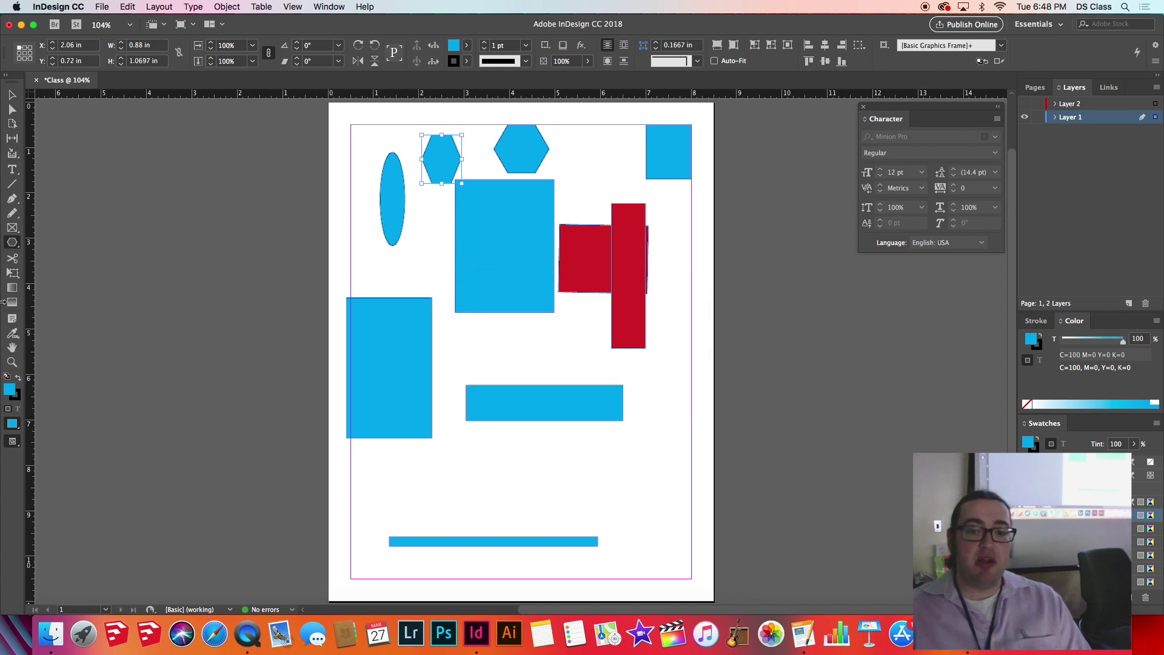
double_click(12, 242)
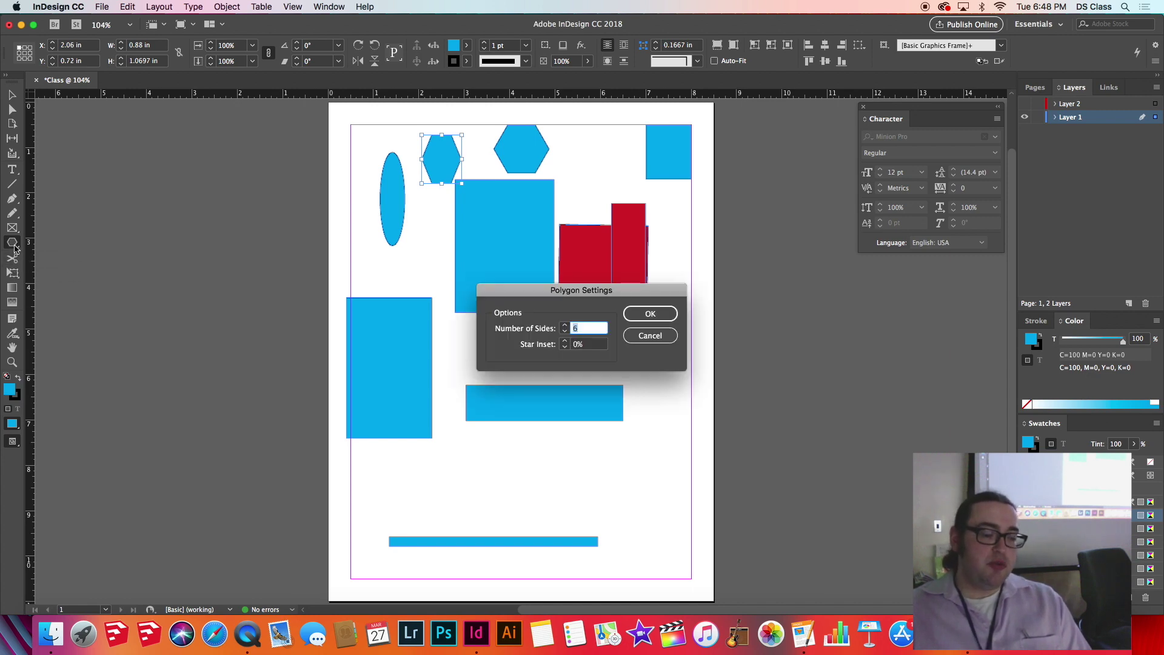
drag(598, 297, 834, 297)
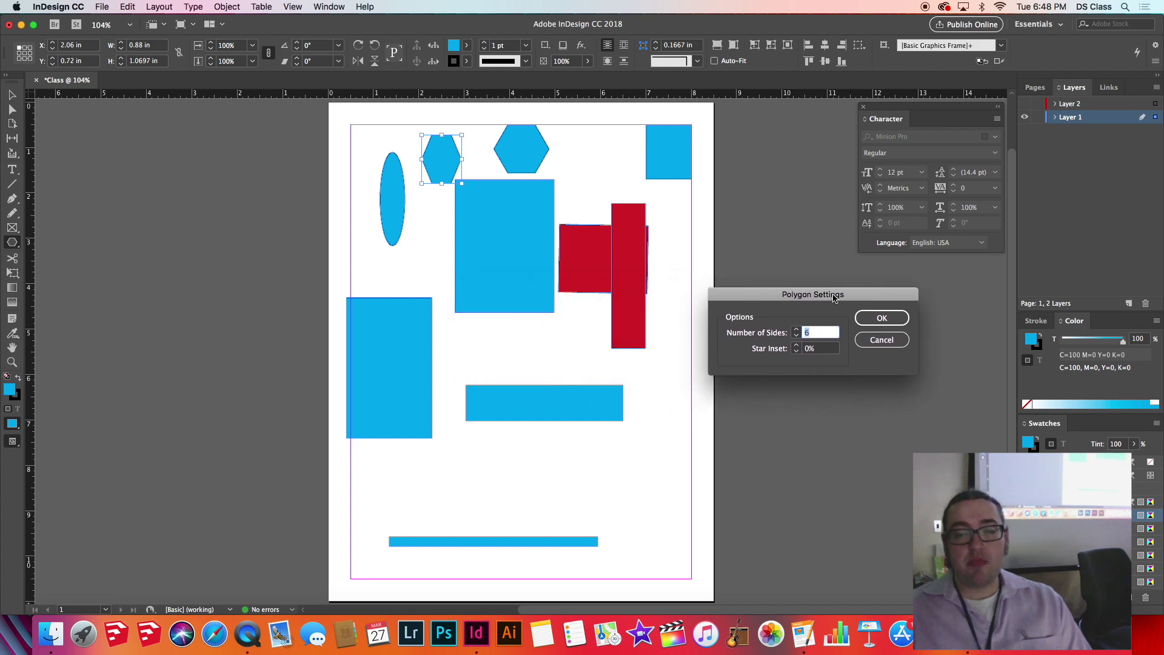
click(797, 331)
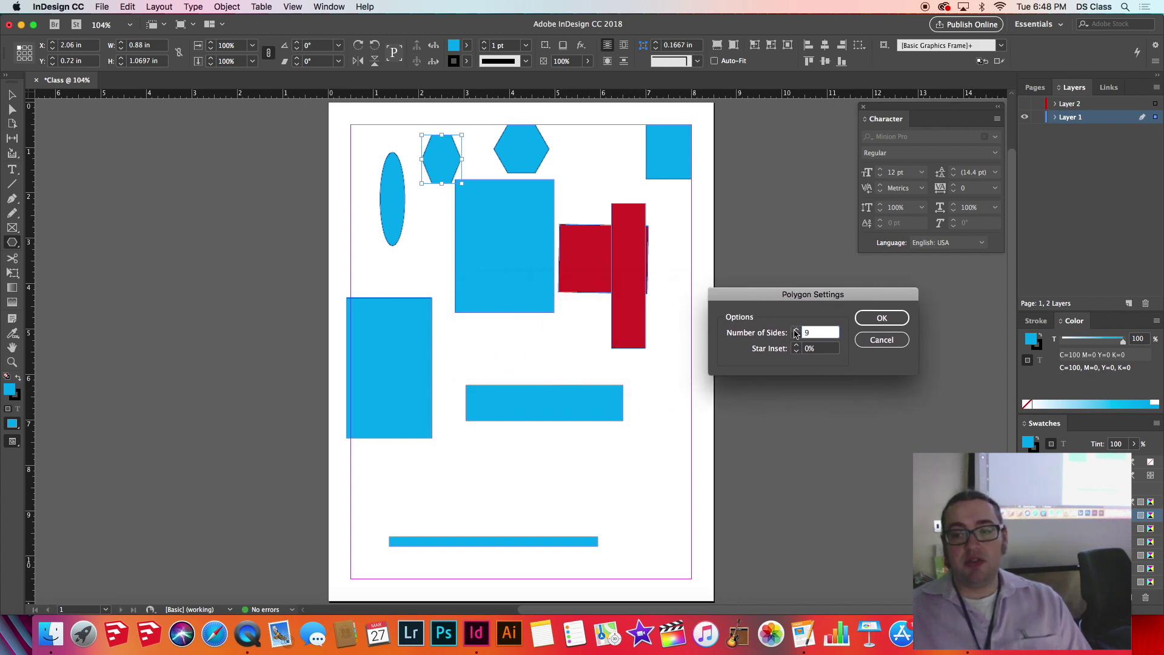
click(795, 330)
click(881, 318)
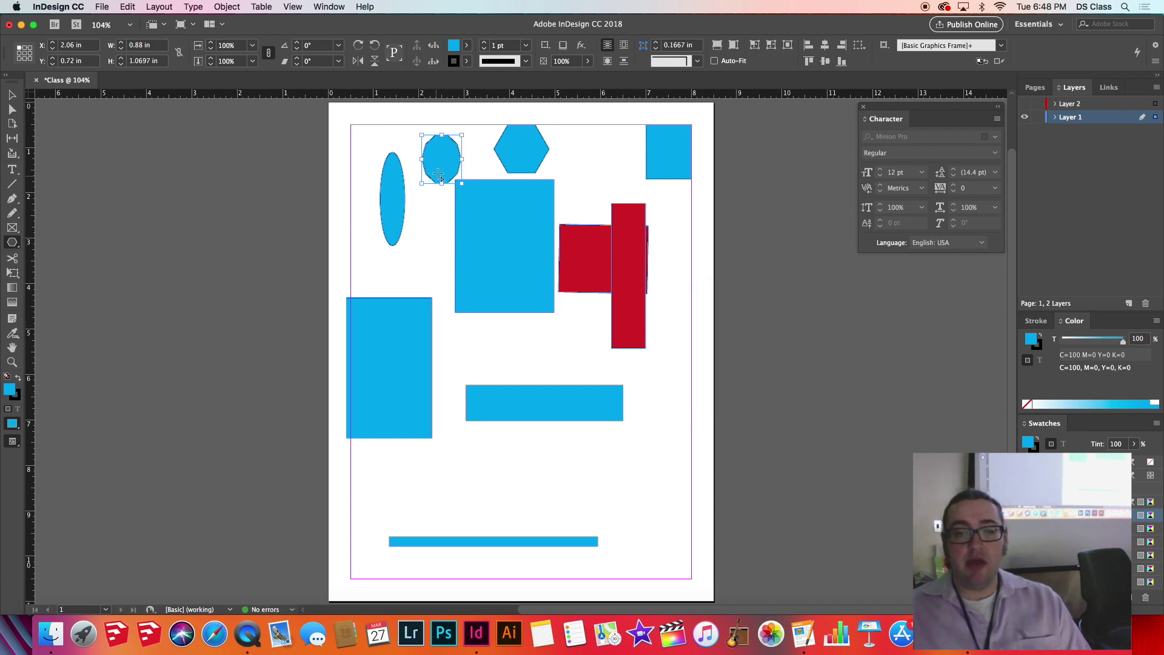
Draw a huge 10-sided polygon about 7.88 by 7.07 in, move it onto the pasteboard beside the page and delete it
drag(440, 155, 799, 476)
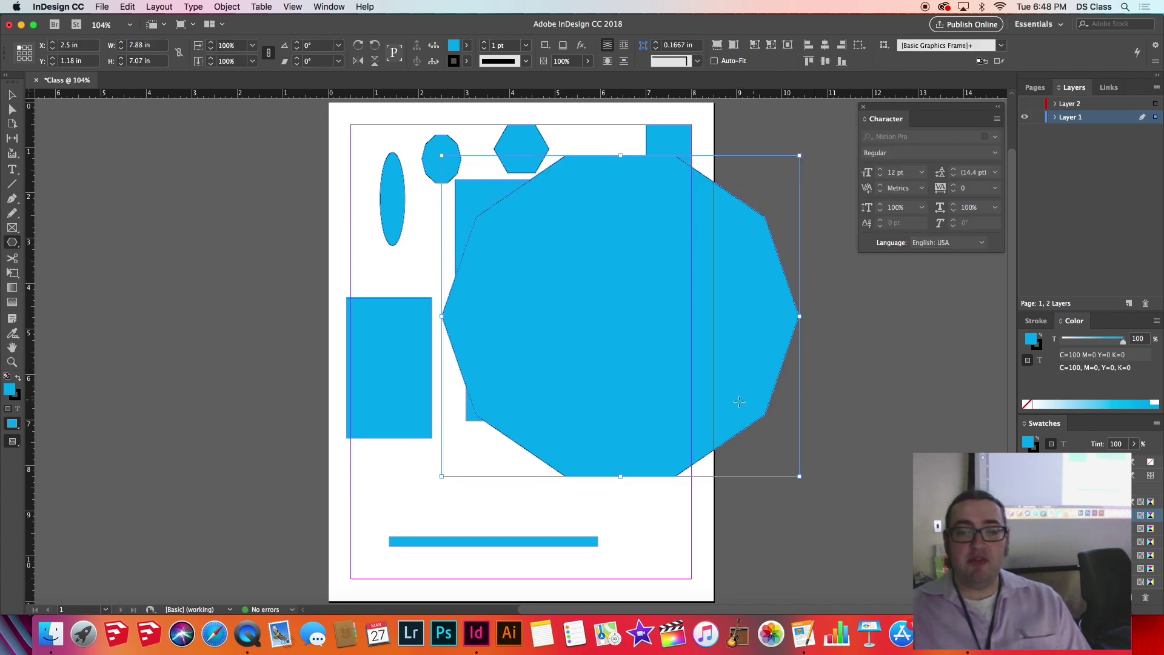
click(12, 95)
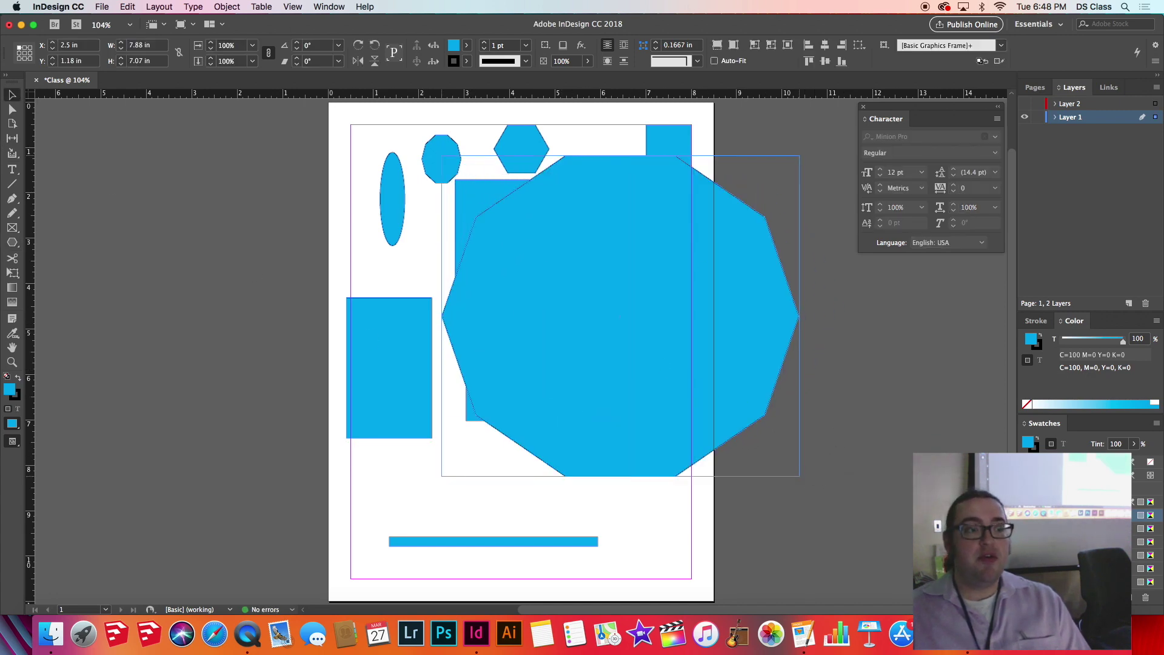
drag(479, 352, 791, 386)
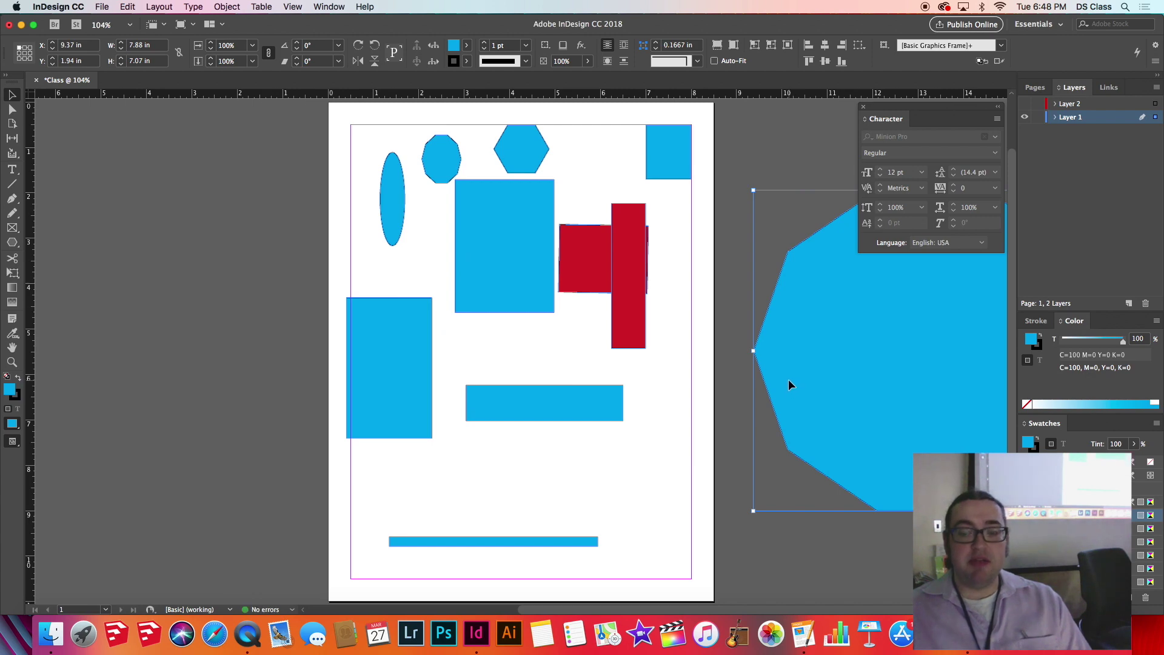
key(BackSpace)
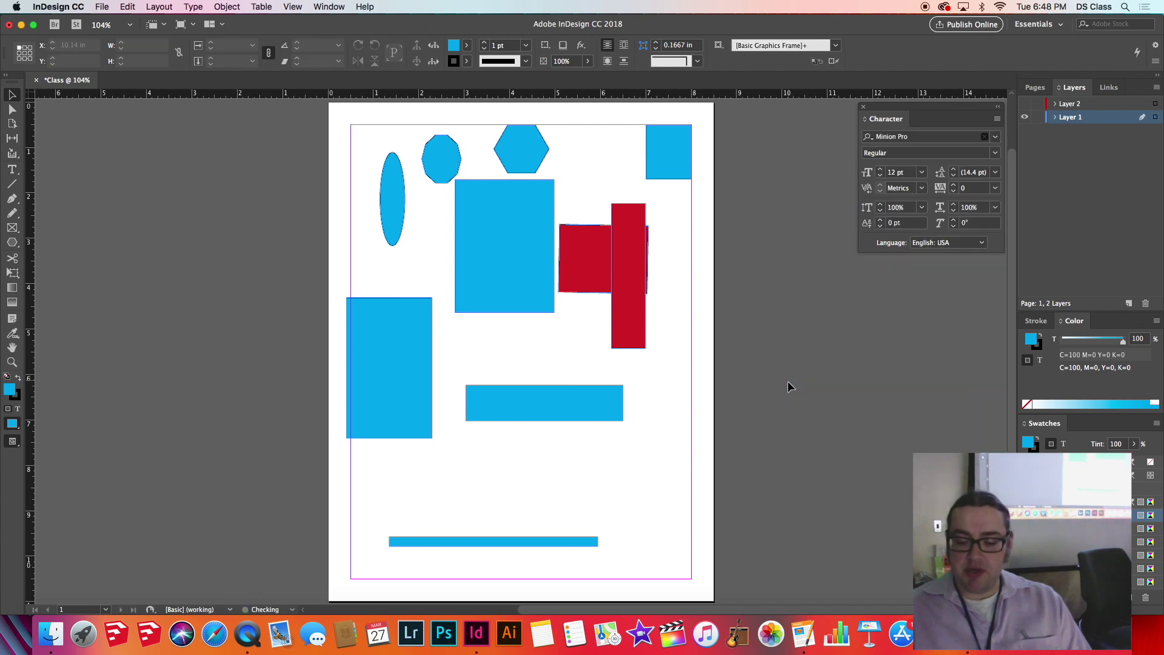
Set the Polygon tool's number of sides to 11
double_click(18, 246)
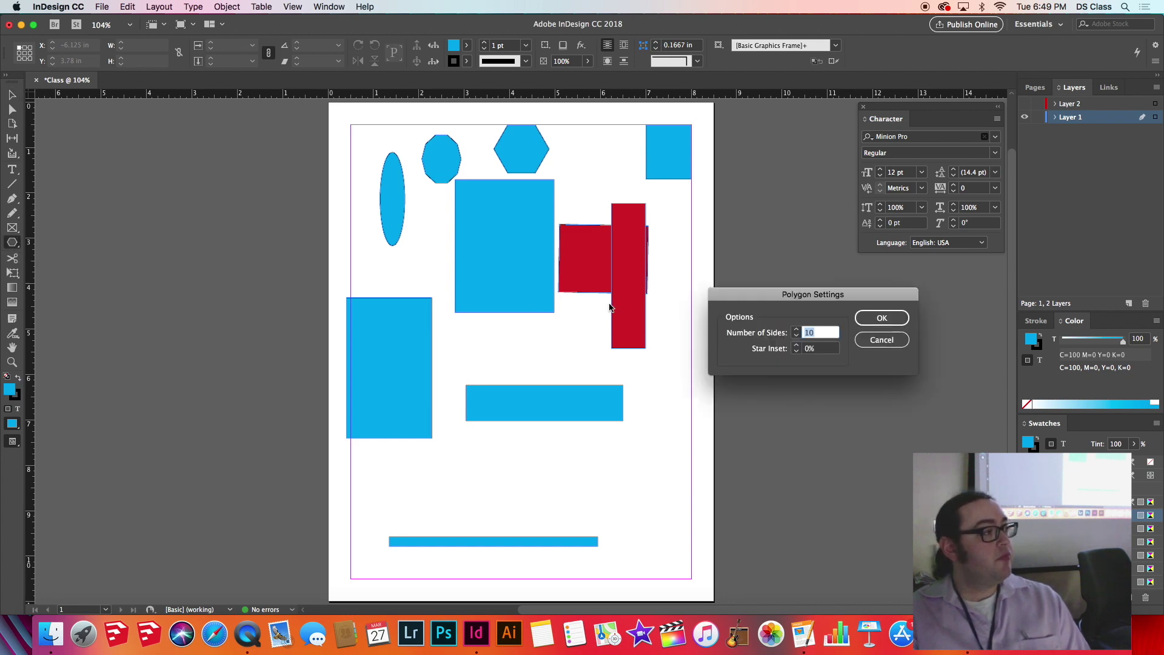
drag(715, 301, 131, 300)
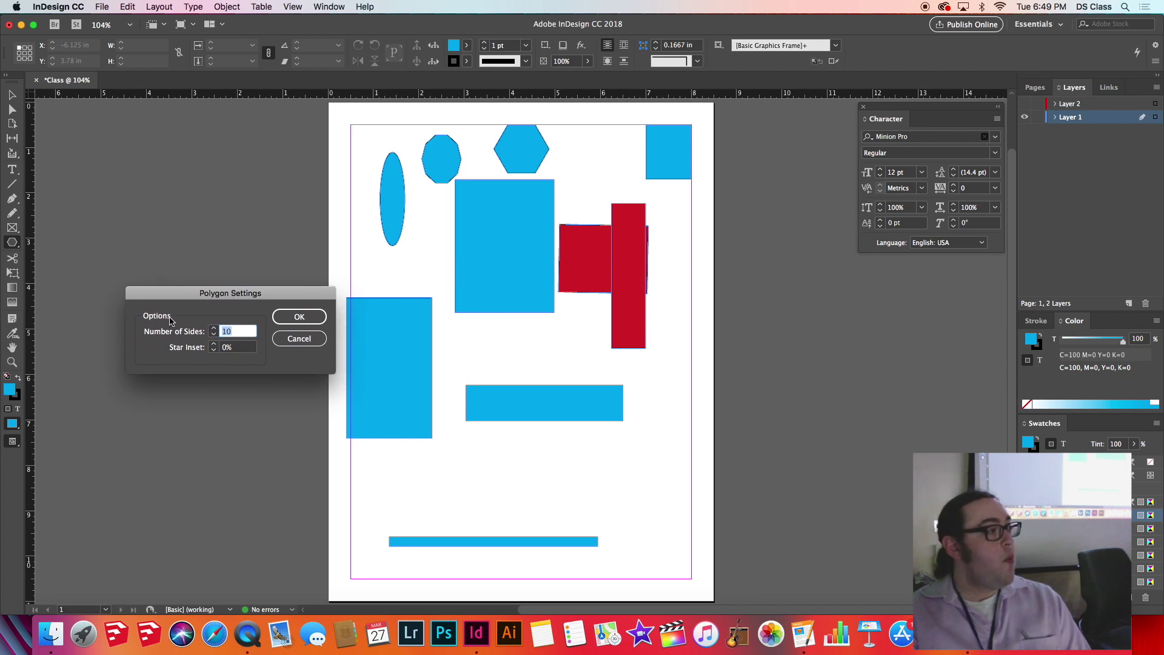
click(214, 329)
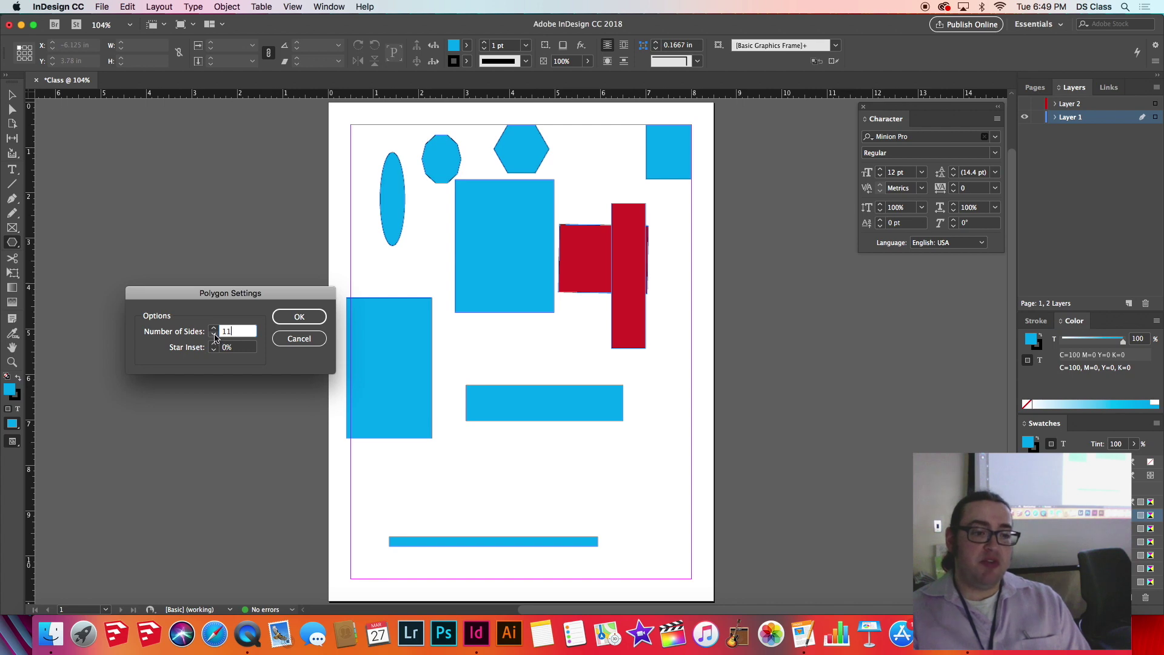
click(300, 316)
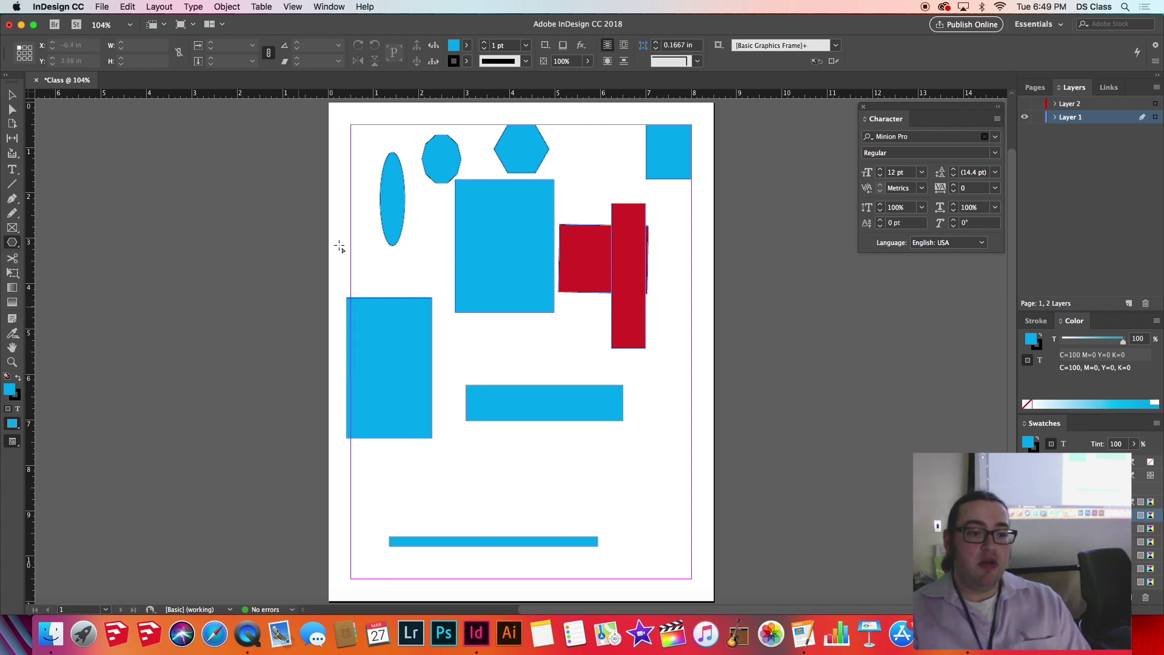
Line up the thin bar, 10-sided polygon, hexagon and ellipse in a row below the wide blue bar
click(11, 95)
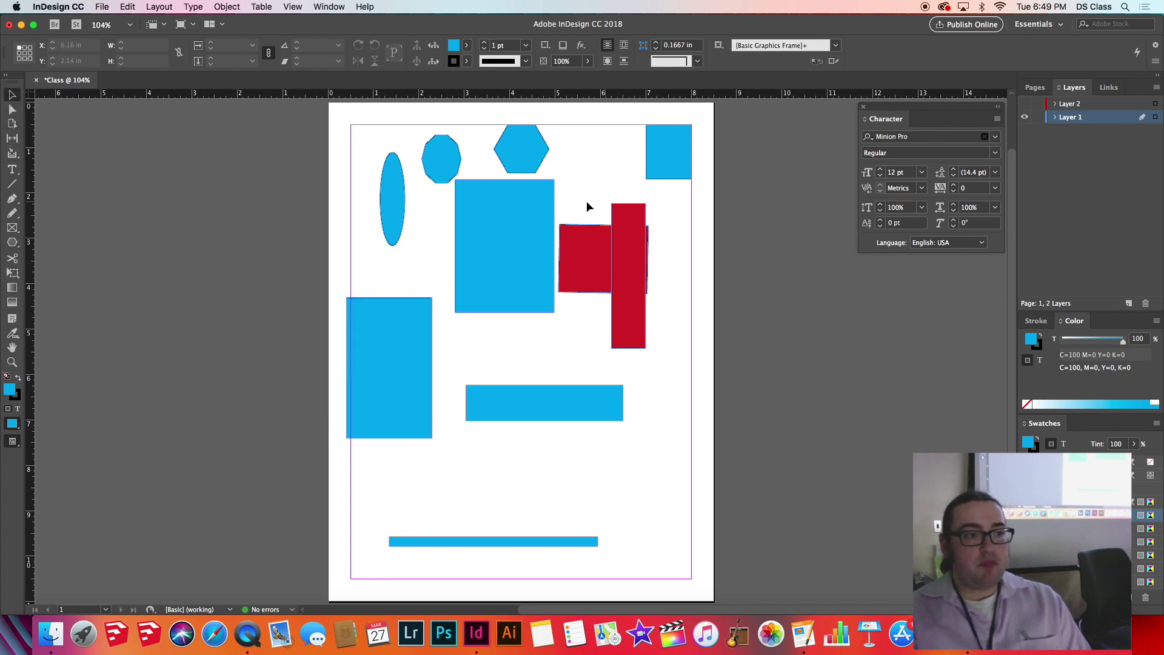
drag(445, 159, 459, 499)
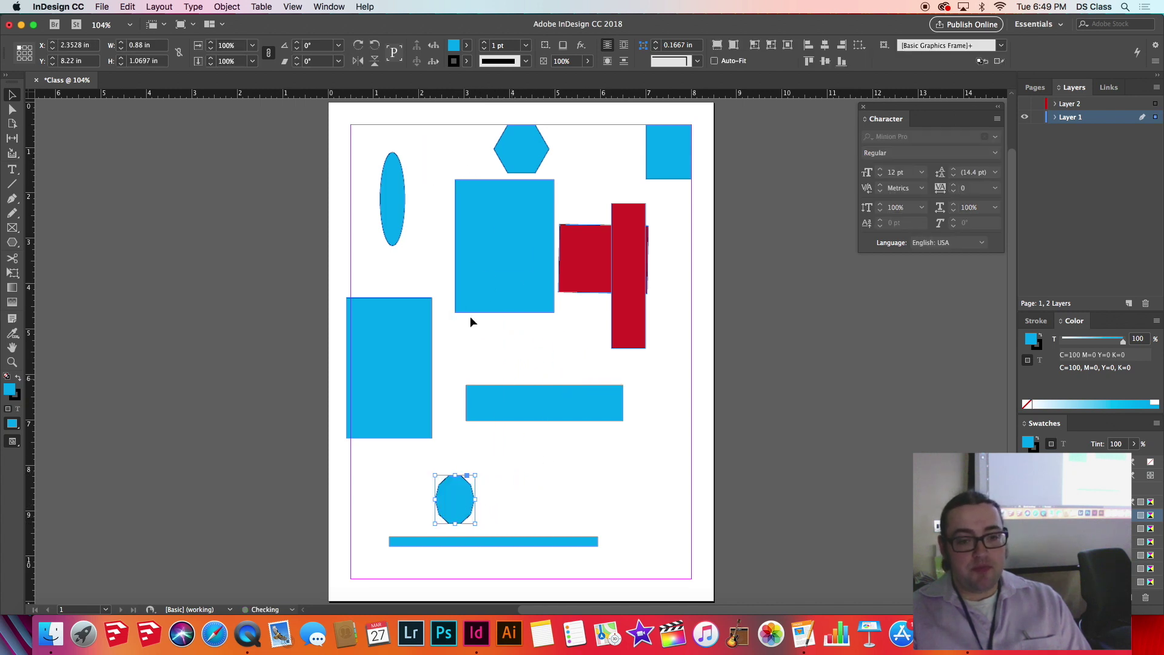
drag(539, 137, 526, 497)
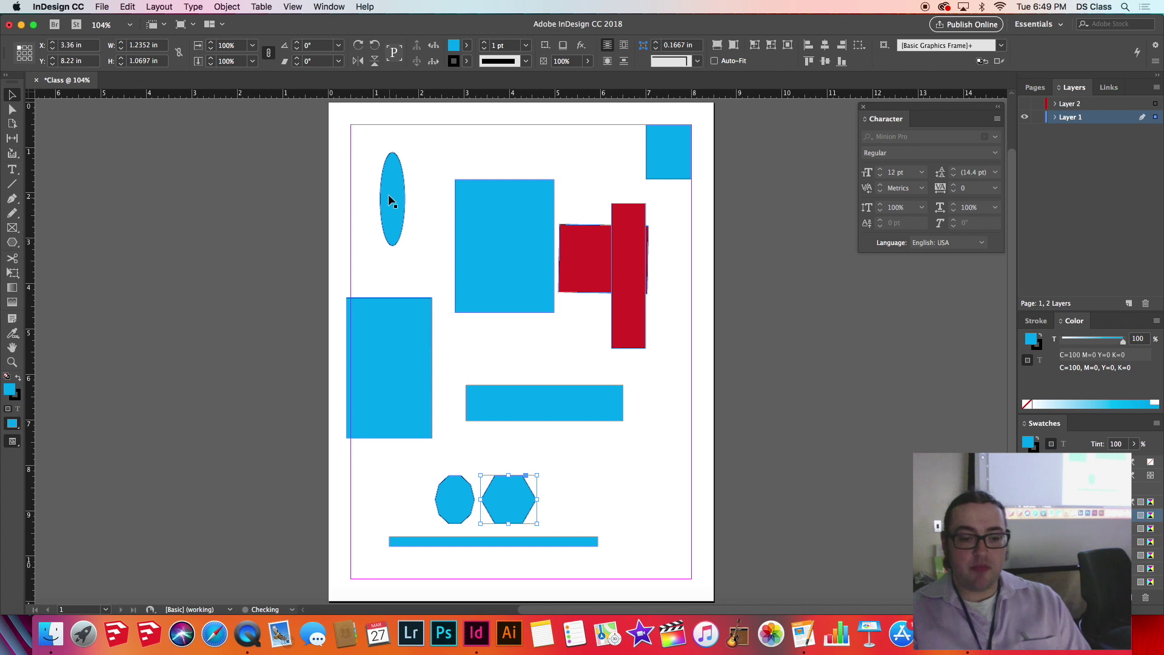
drag(391, 200, 555, 499)
drag(497, 546, 321, 505)
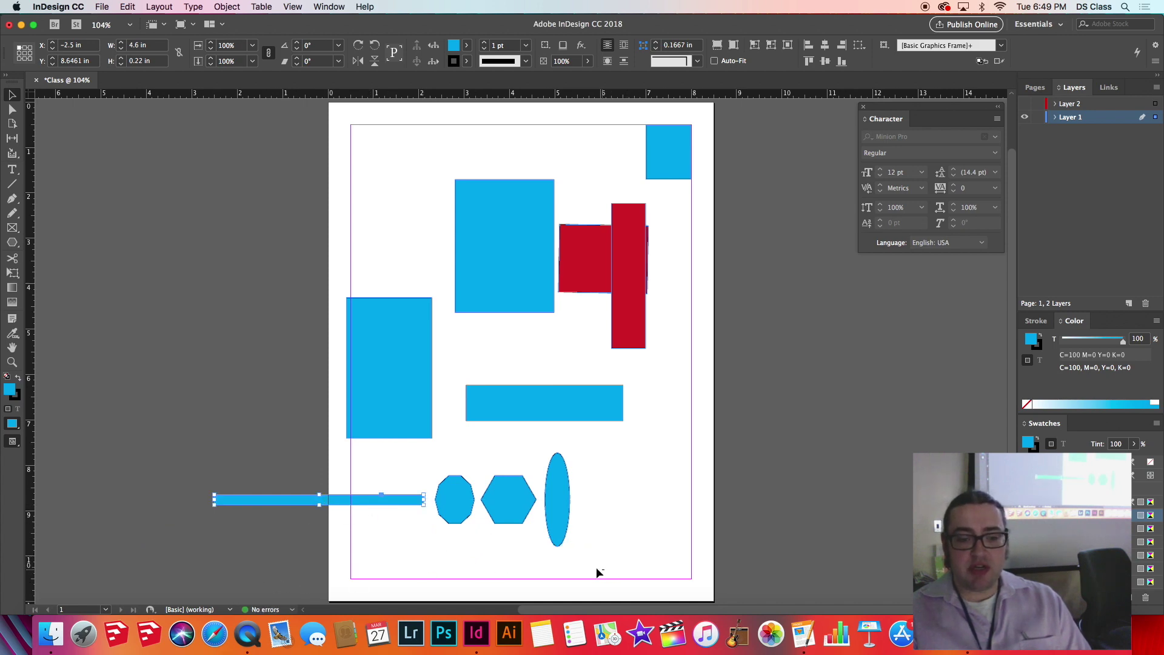
Resize and shift the row's shapes so they touch end to end, and thicken the thin bar to about 0.30 in
drag(604, 570, 549, 507)
drag(458, 493, 430, 502)
click(412, 502)
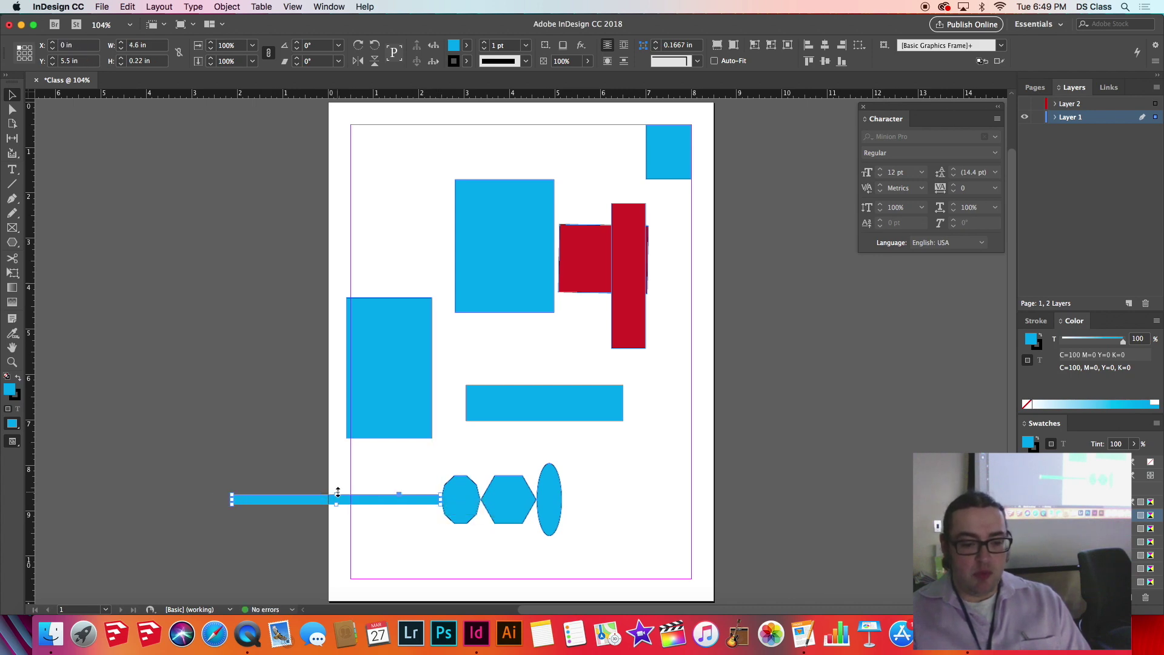
drag(337, 494, 338, 490)
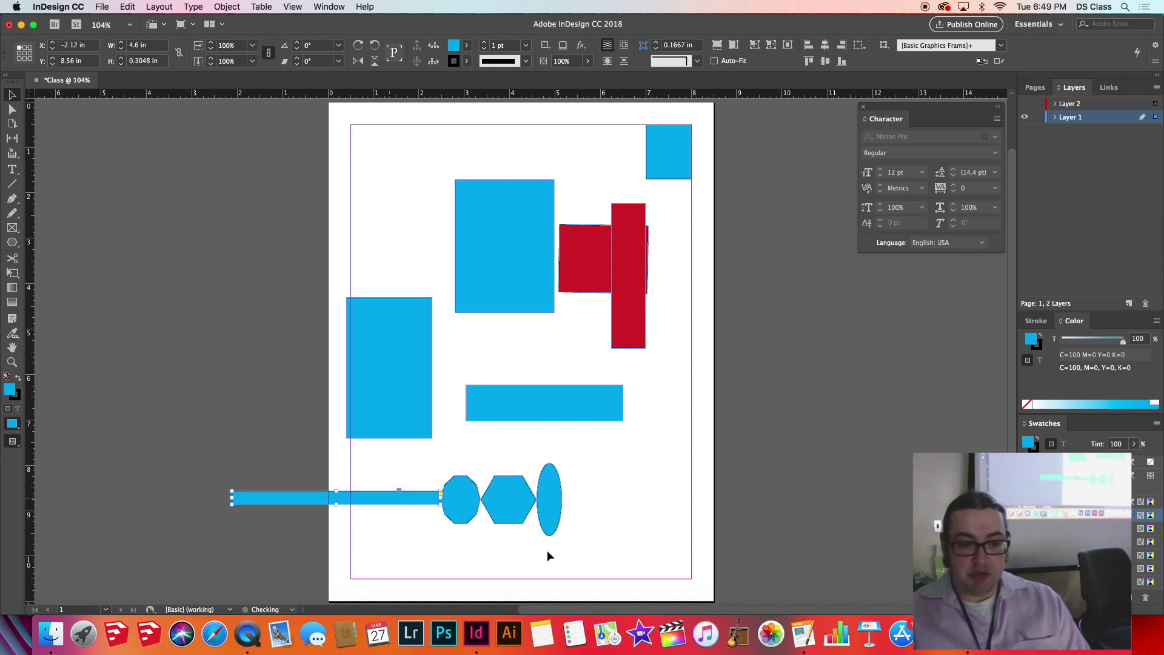
click(612, 575)
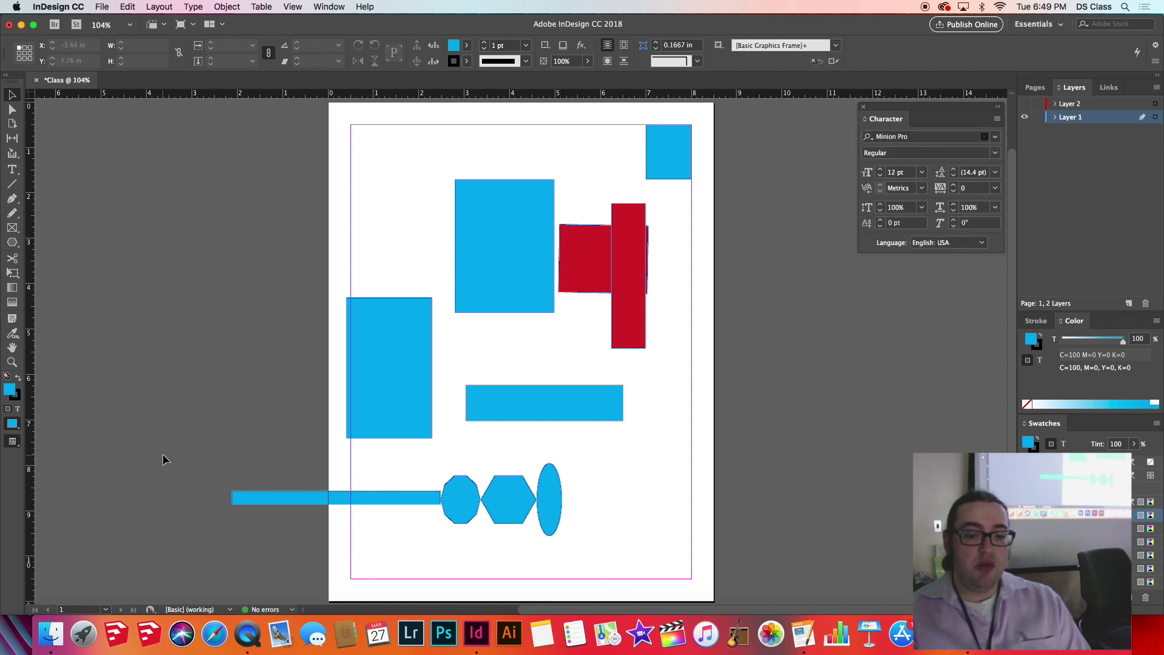
Select the thin bar, 10-sided polygon, hexagon and ellipse together and group them
drag(163, 453, 666, 555)
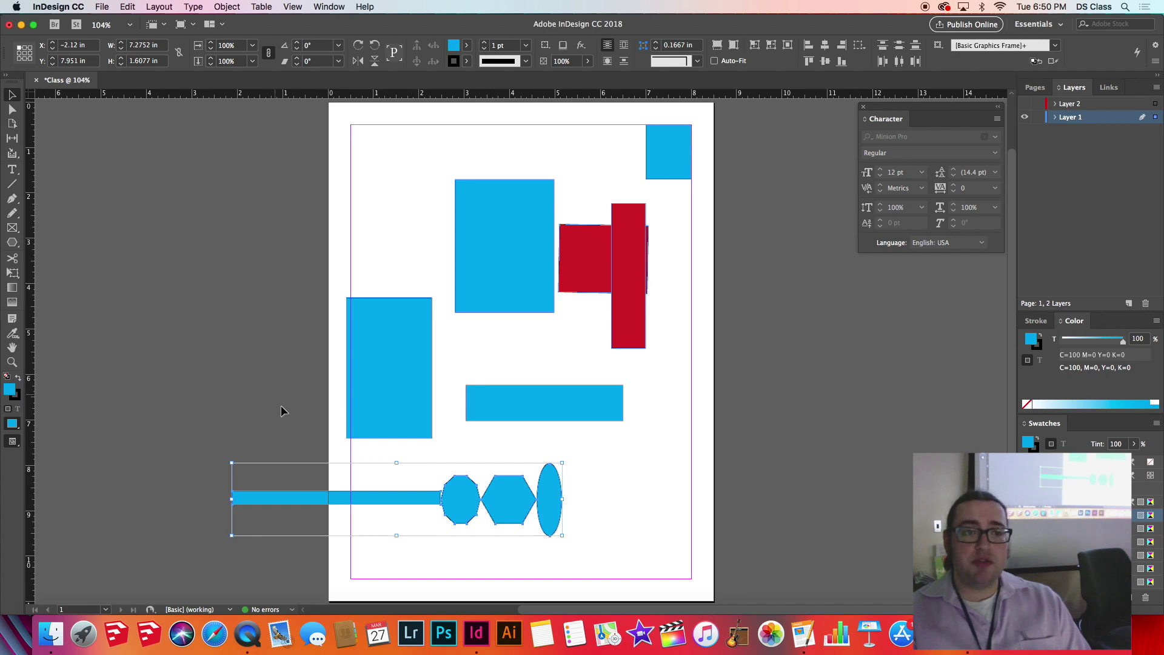
right_click(507, 496)
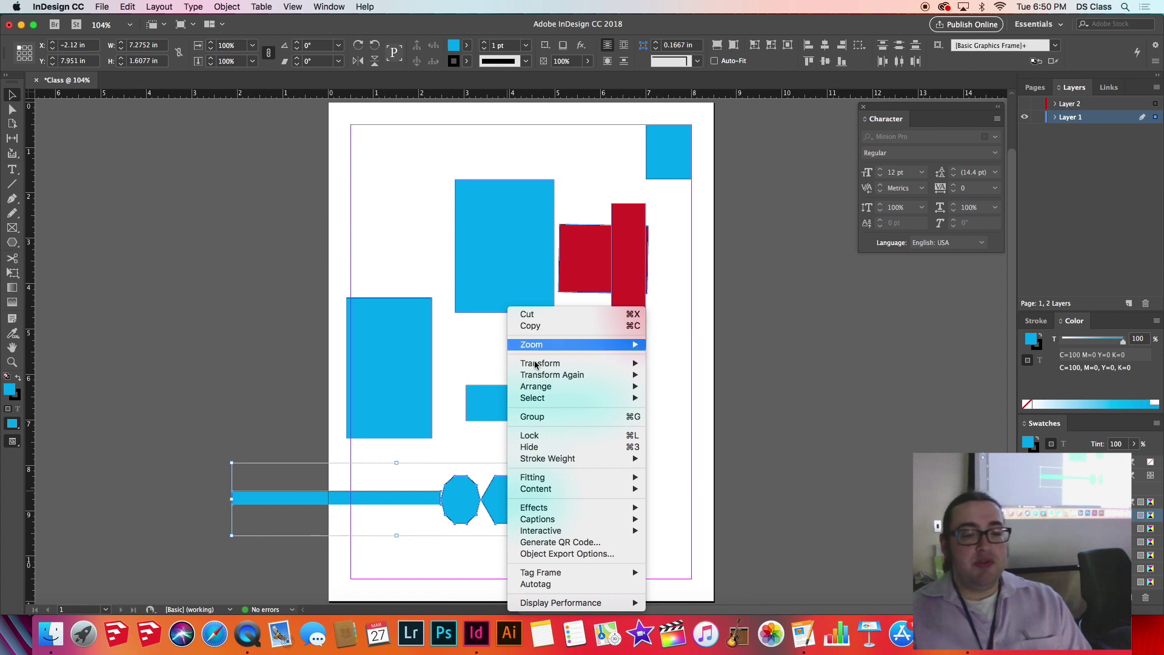
click(563, 417)
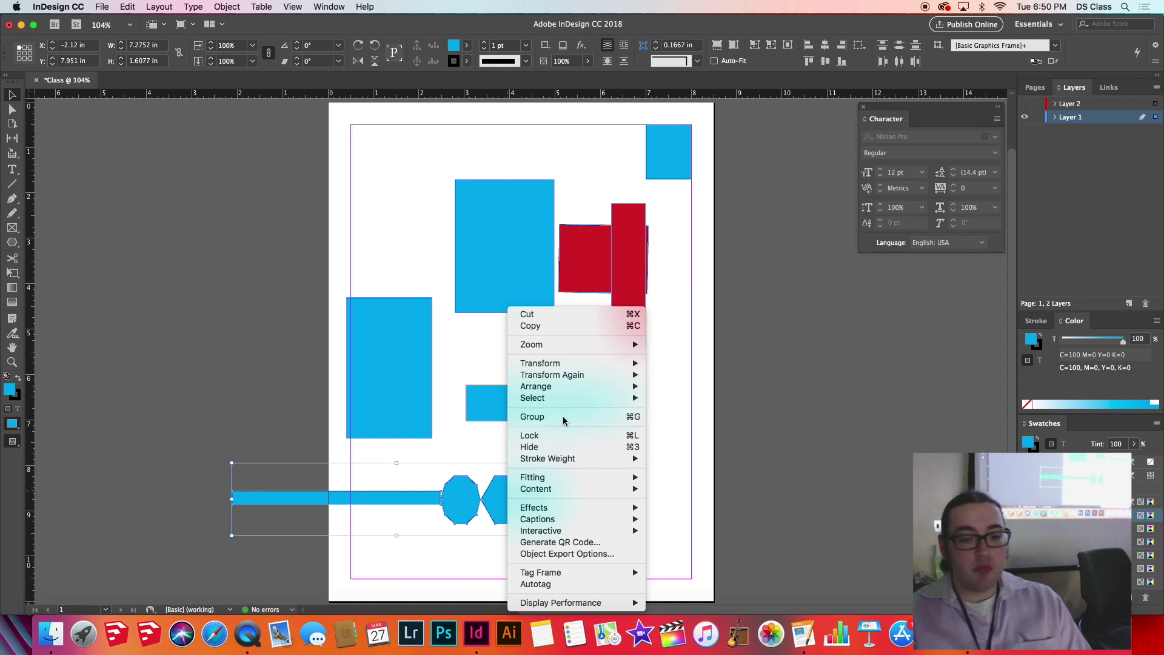
Move the grouped bar, 10-sided polygon, hexagon and ellipse above the narrow blue rectangle, to about X -4.9 in, Y 1.56 in
click(602, 516)
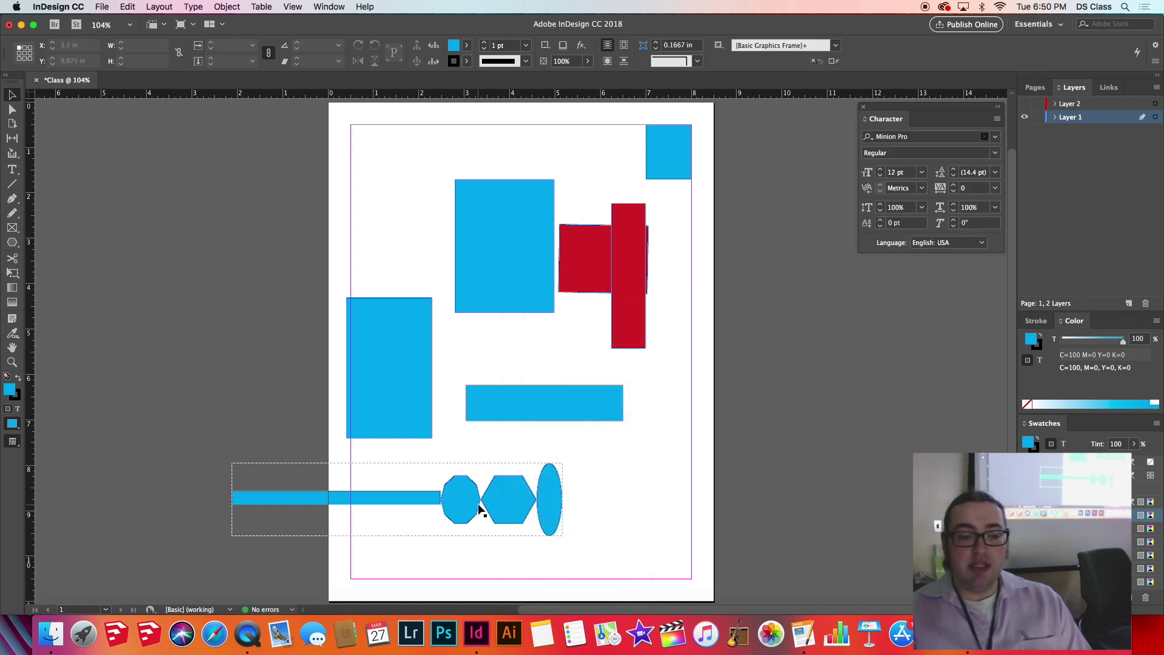
drag(478, 506, 347, 210)
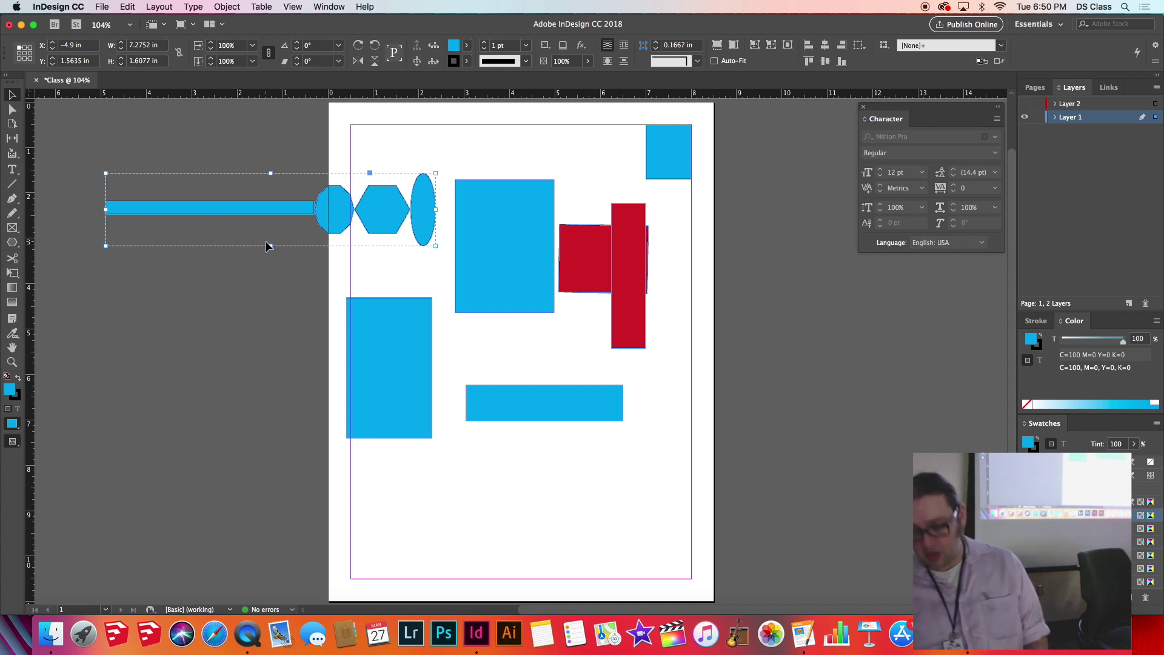
right_click(335, 209)
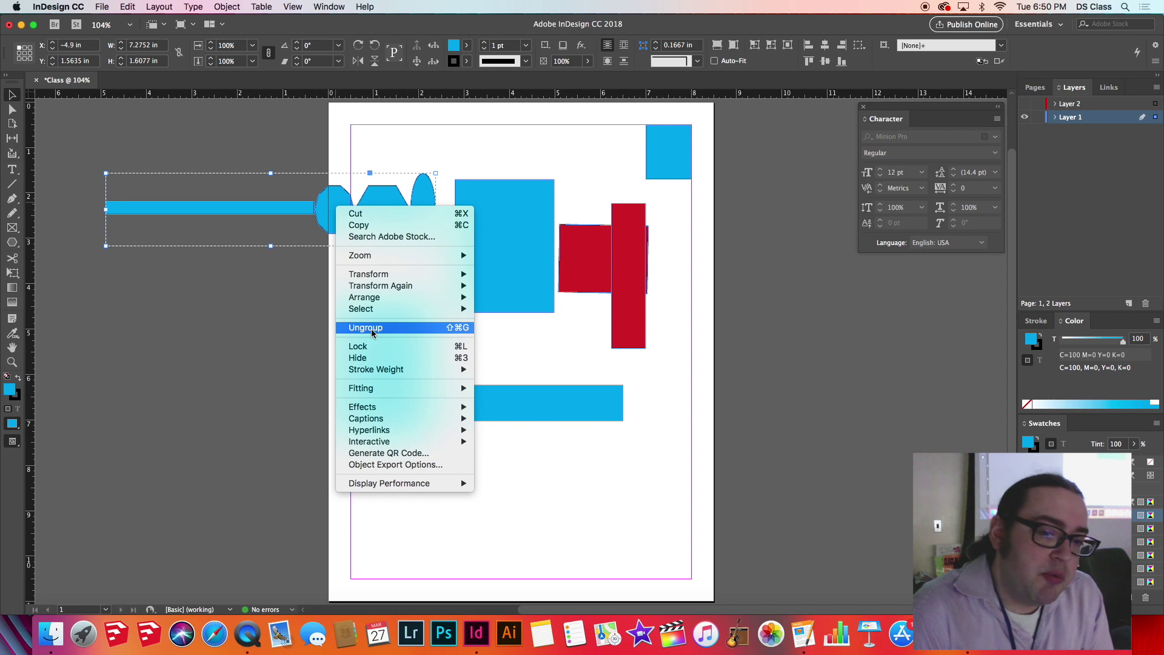
click(511, 359)
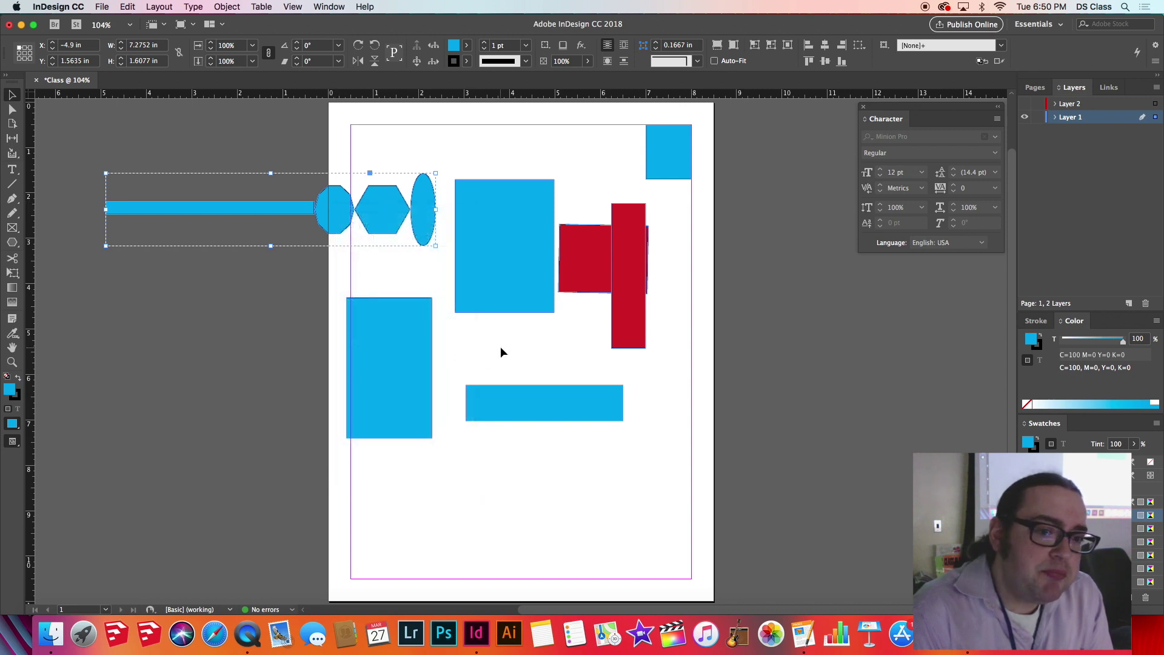
Select the large blue rectangle and the two red rectangles together and move them to about X 3.32 in, Y 3.02 in
drag(473, 334, 630, 171)
mouse_move(533, 257)
mouse_down()
mouse_move(172, 364)
mouse_move(174, 377)
mouse_move(281, 360)
mouse_move(491, 275)
mouse_move(525, 285)
mouse_move(547, 273)
mouse_up()
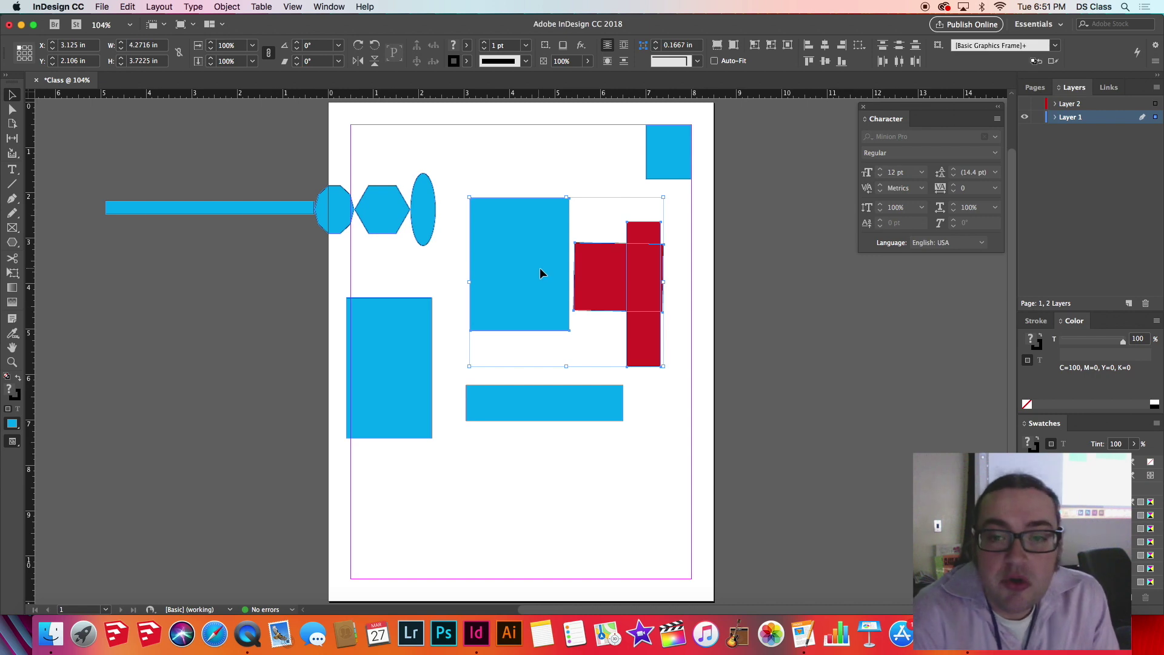
drag(540, 268, 531, 227)
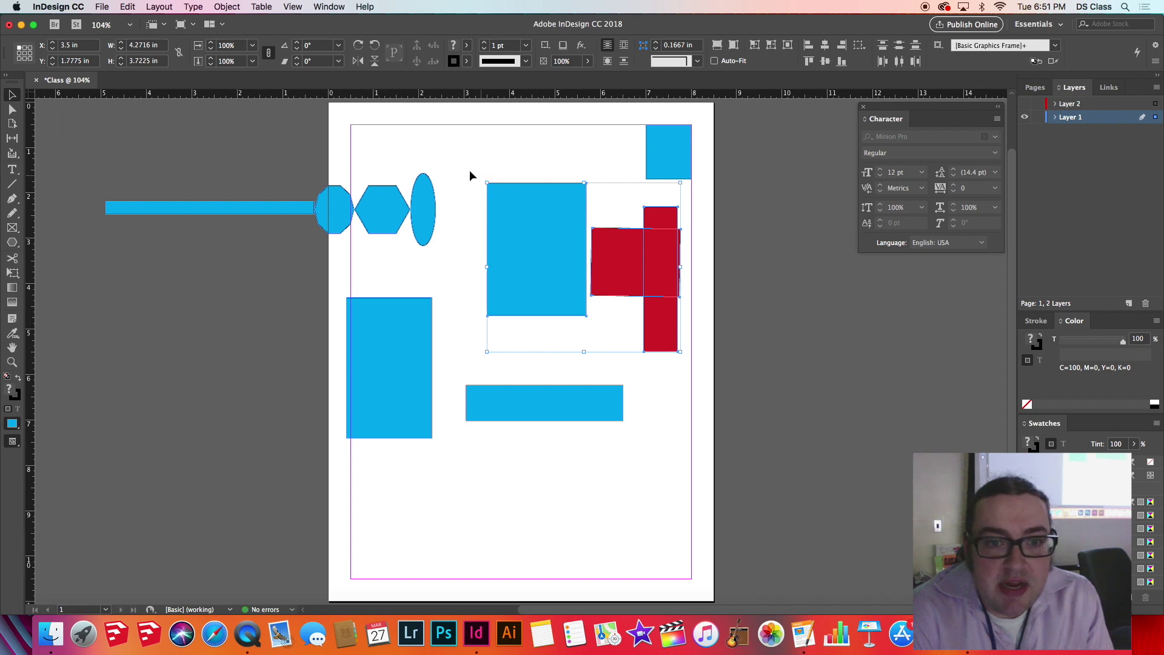
drag(547, 247, 538, 304)
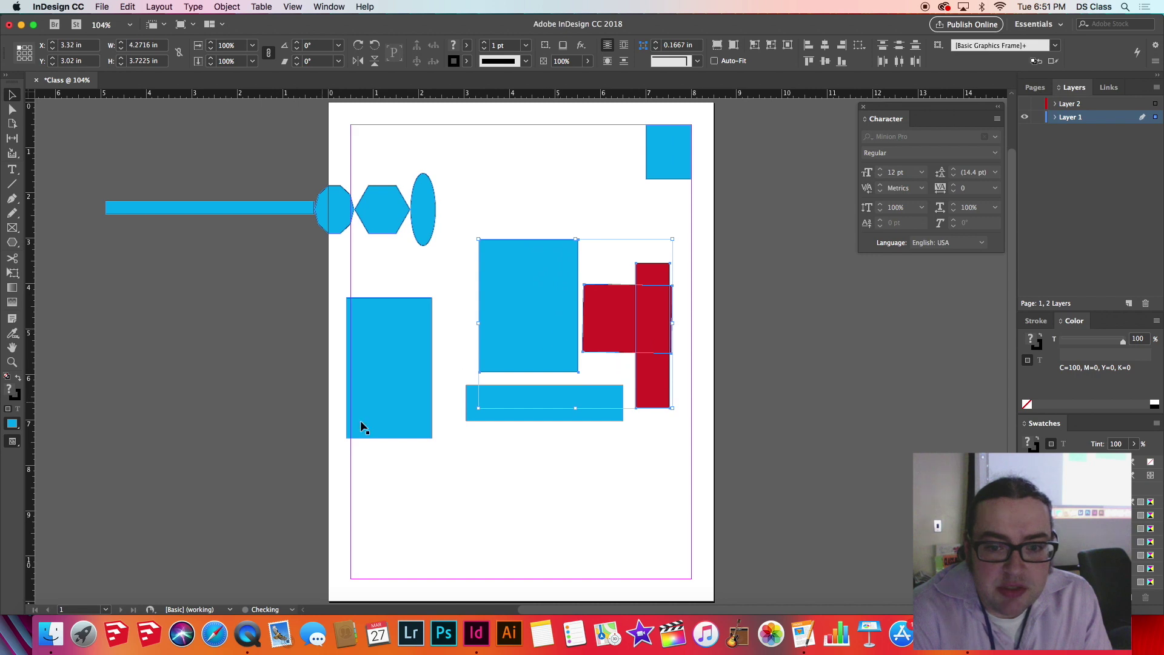
click(496, 453)
click(523, 356)
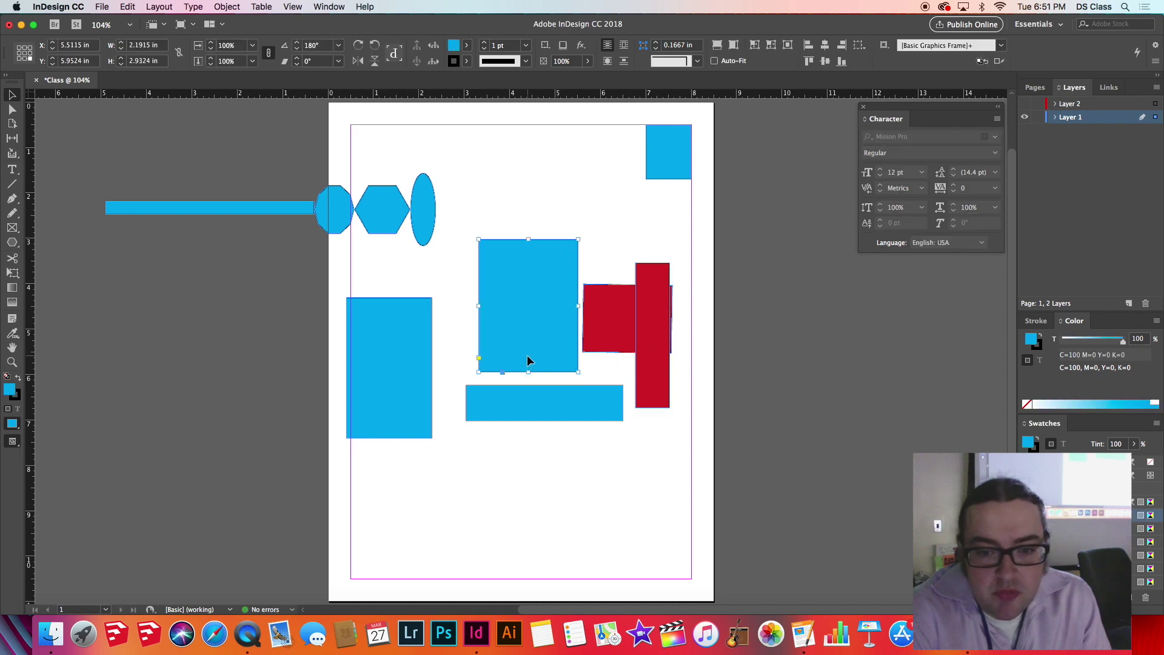
click(608, 346)
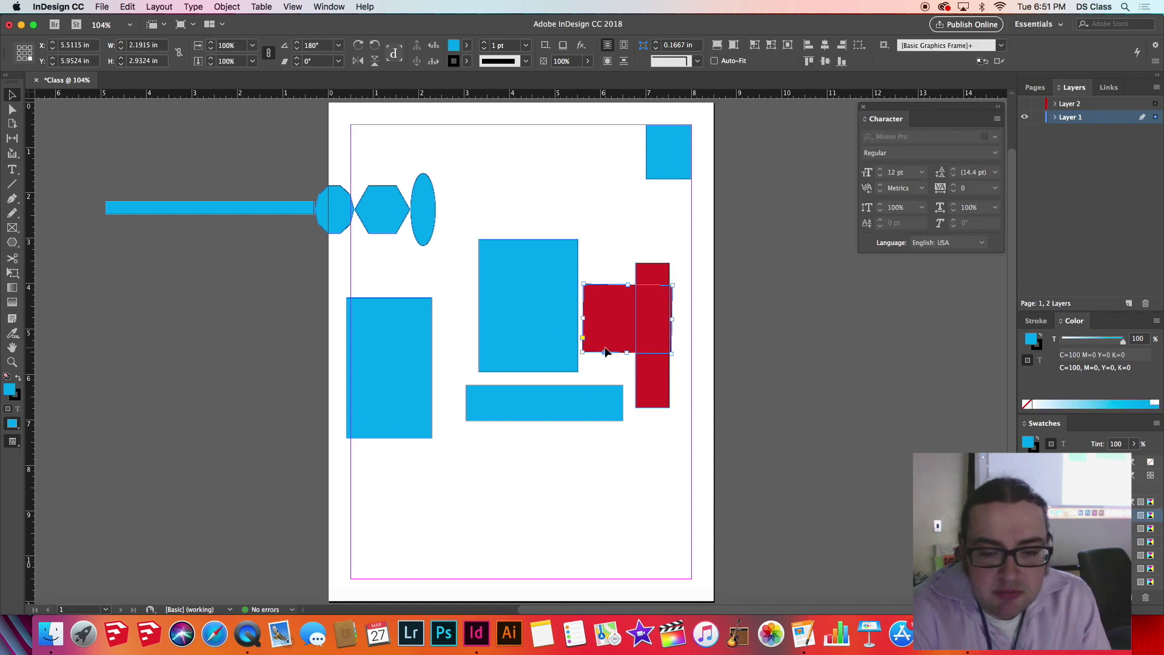
click(593, 404)
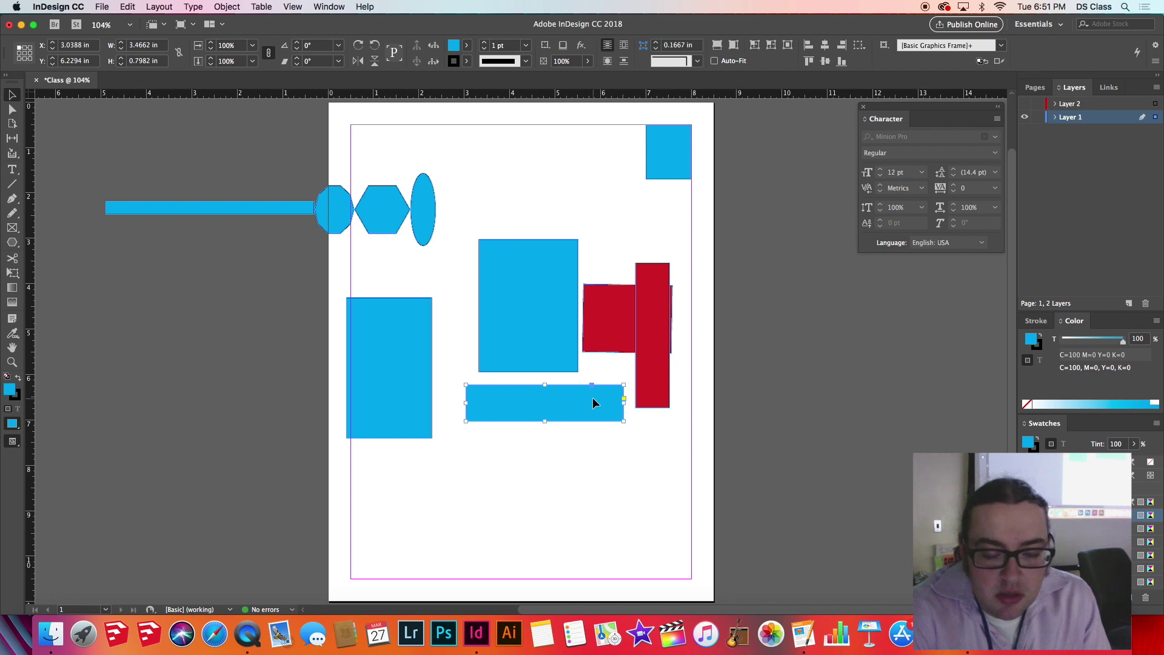
click(694, 448)
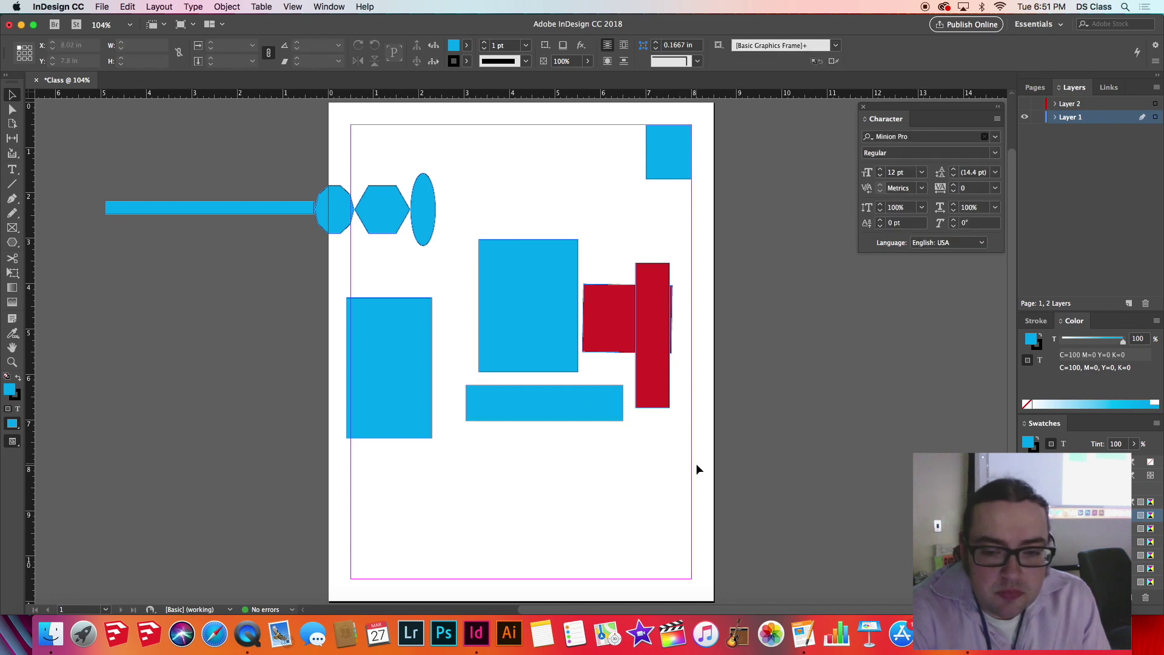
drag(680, 475, 708, 584)
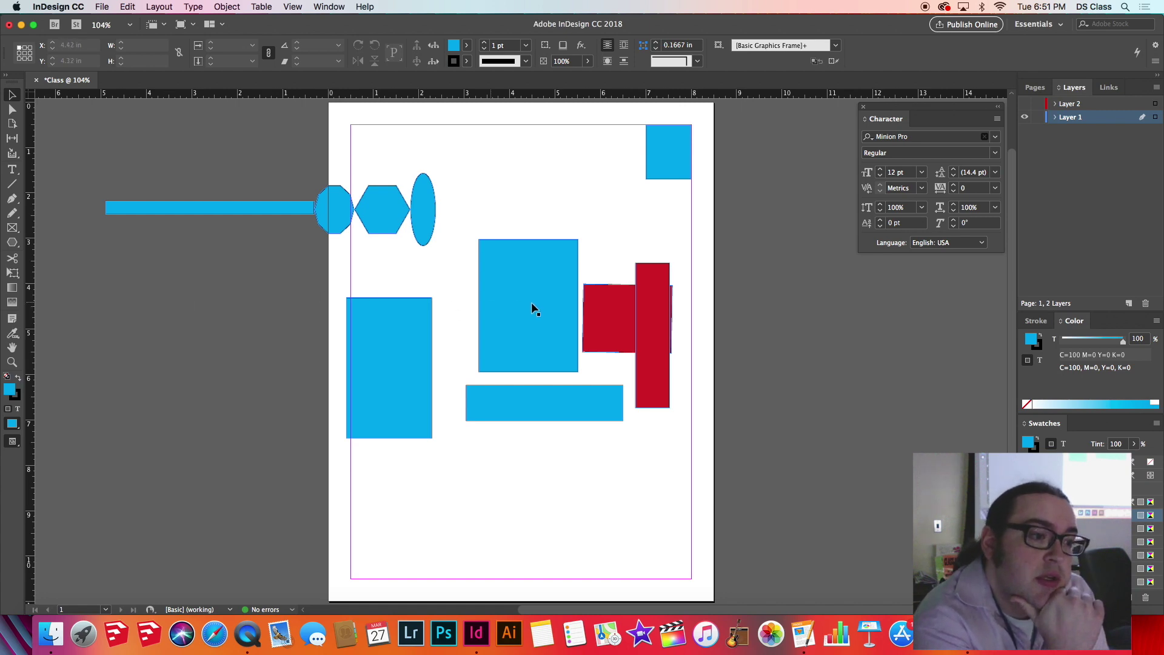
click(383, 328)
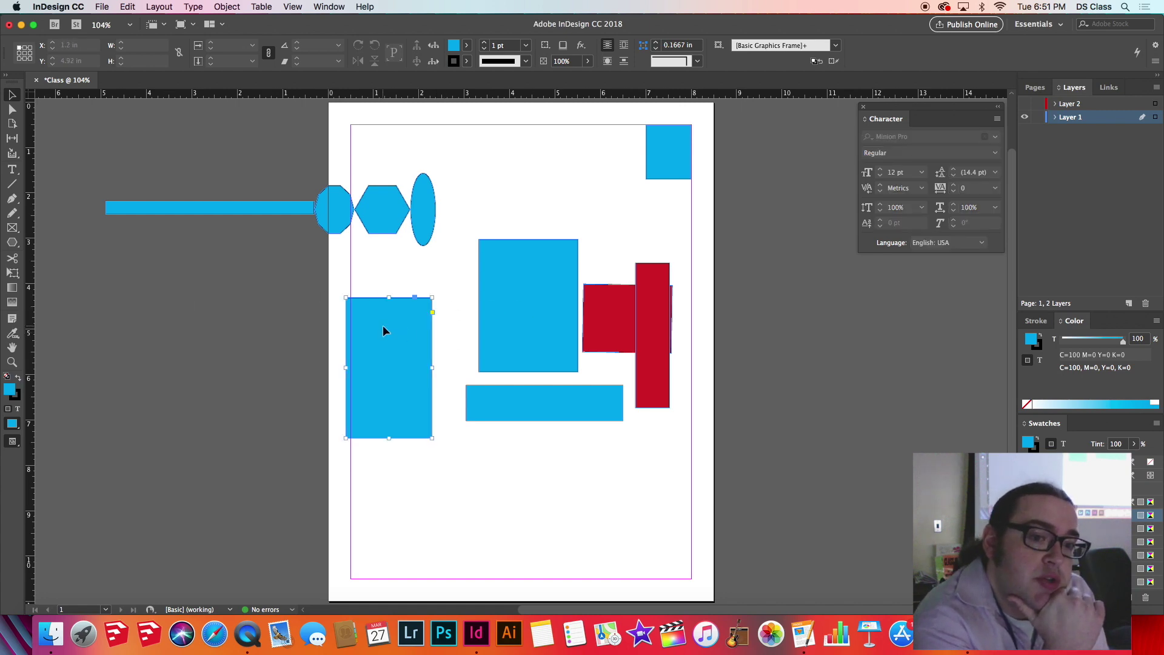
Switch the large middle rectangle's colour sliders to RGB and mix a dusty pink fill of R 206, G 158, B 163
click(533, 283)
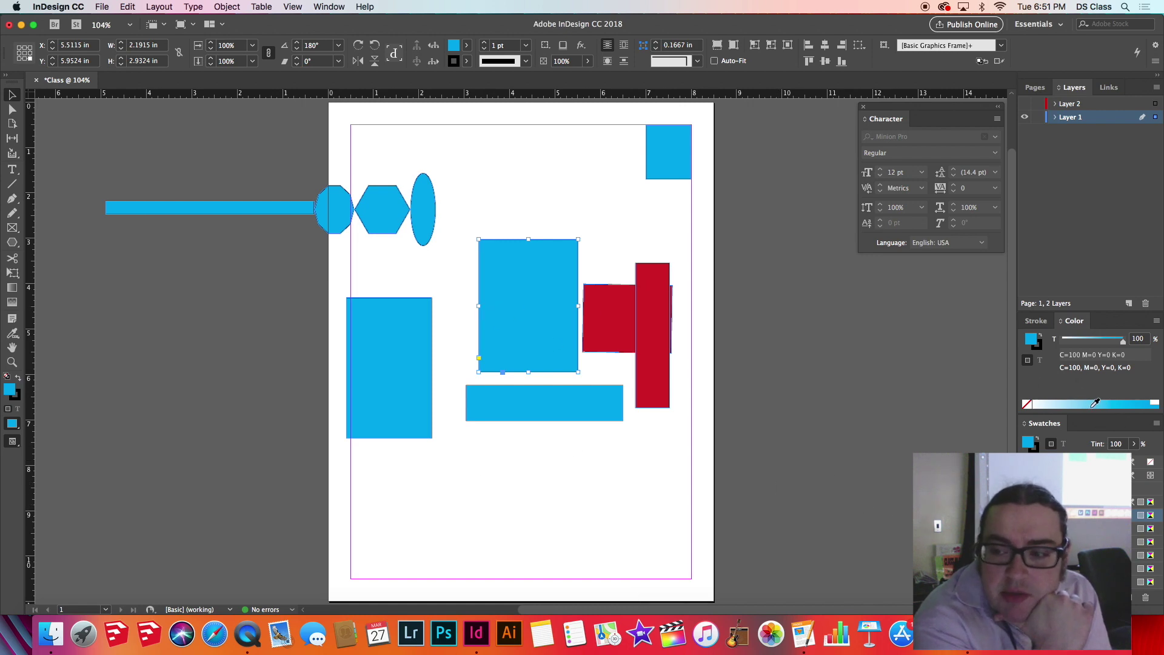
click(466, 48)
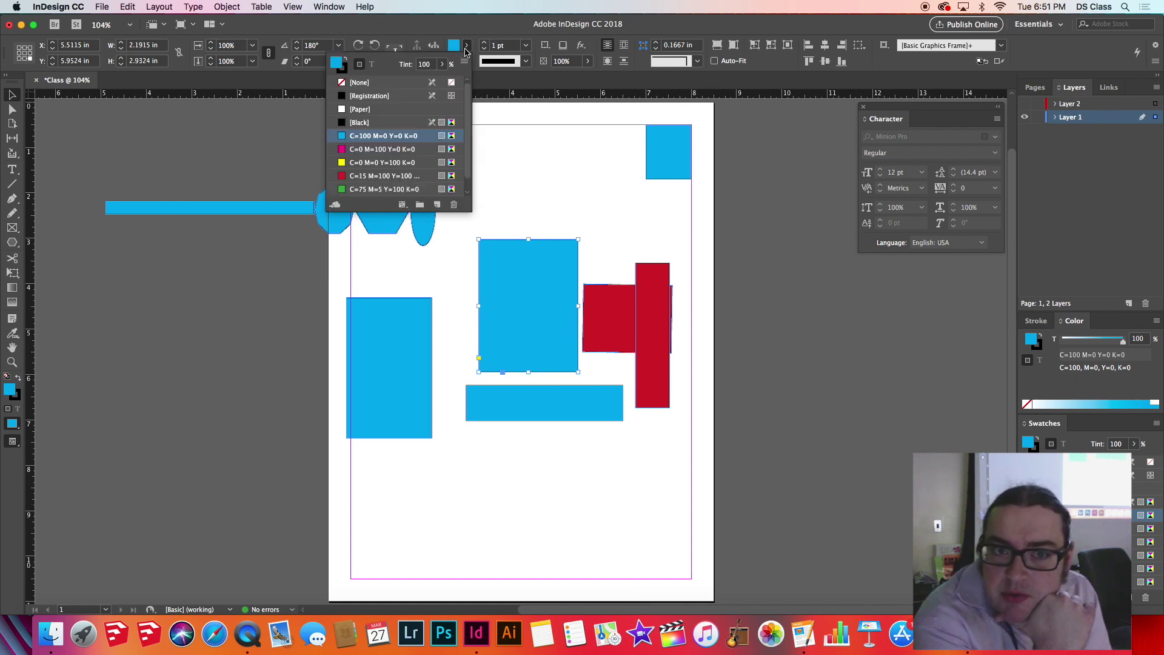
click(467, 48)
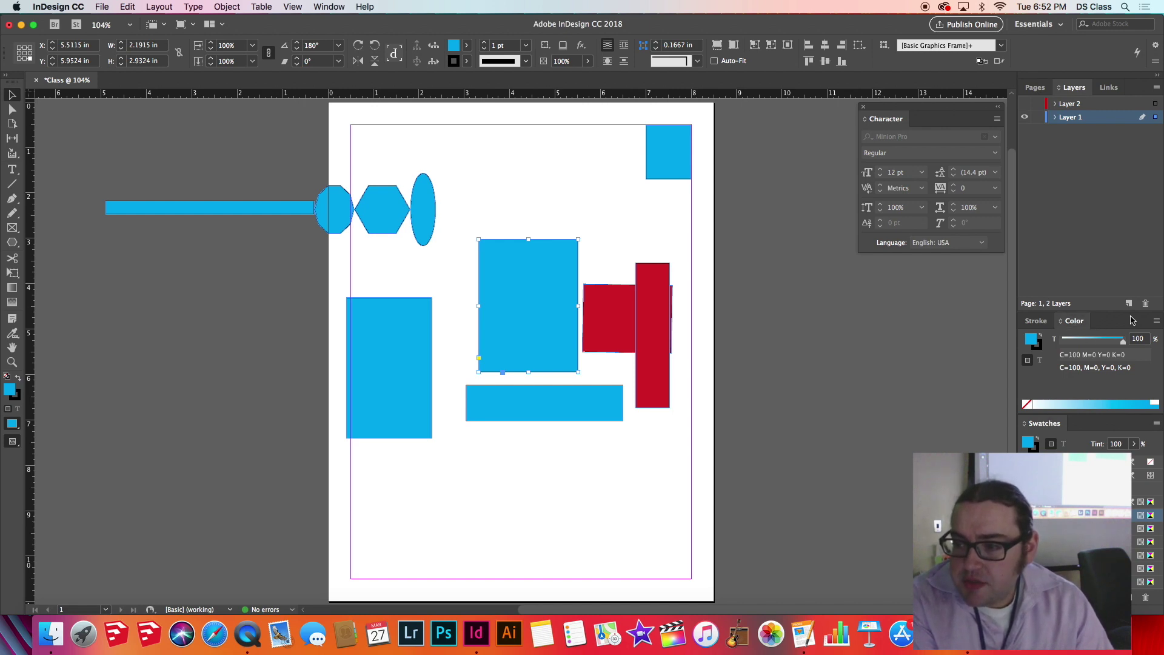
click(1157, 322)
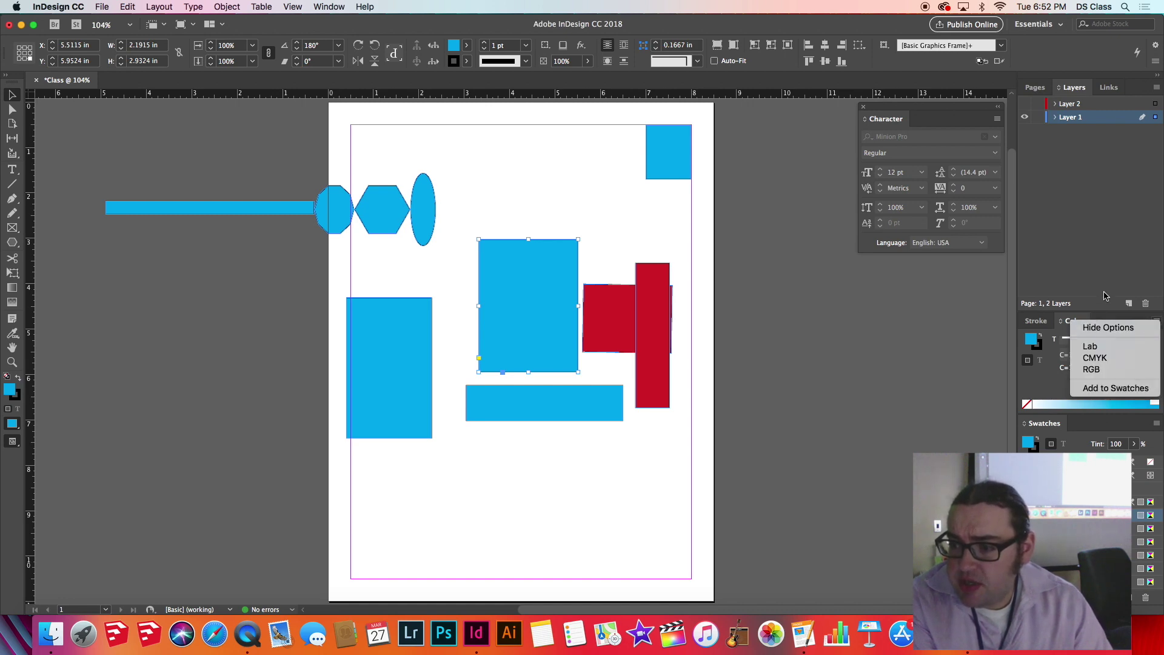
click(1156, 334)
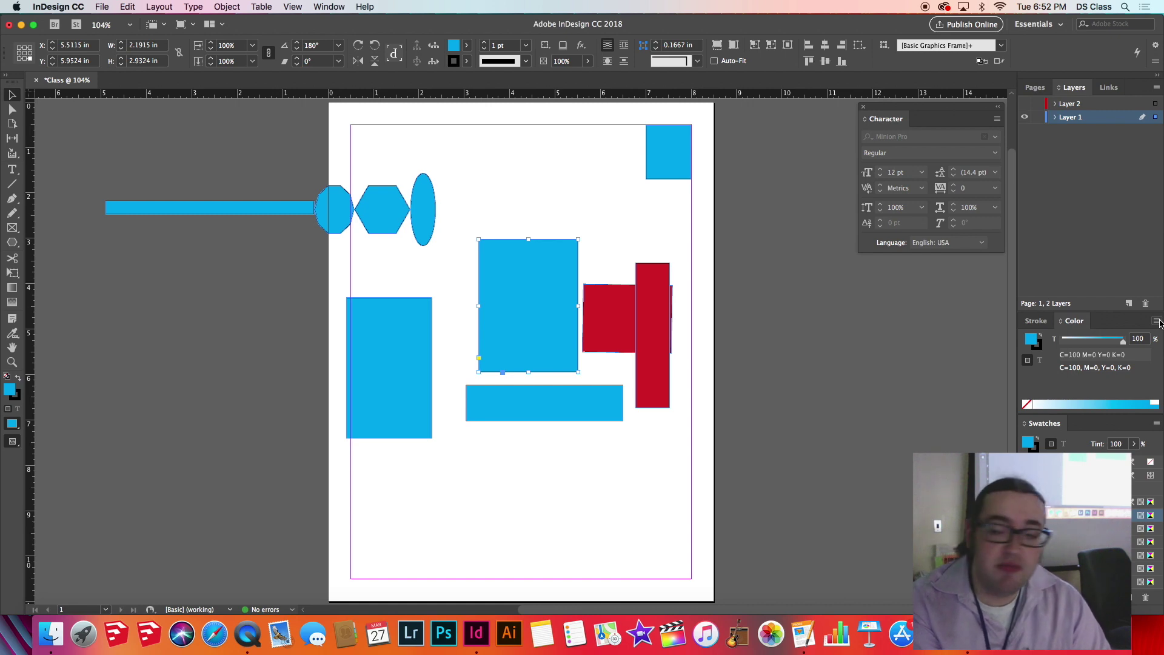
click(1157, 321)
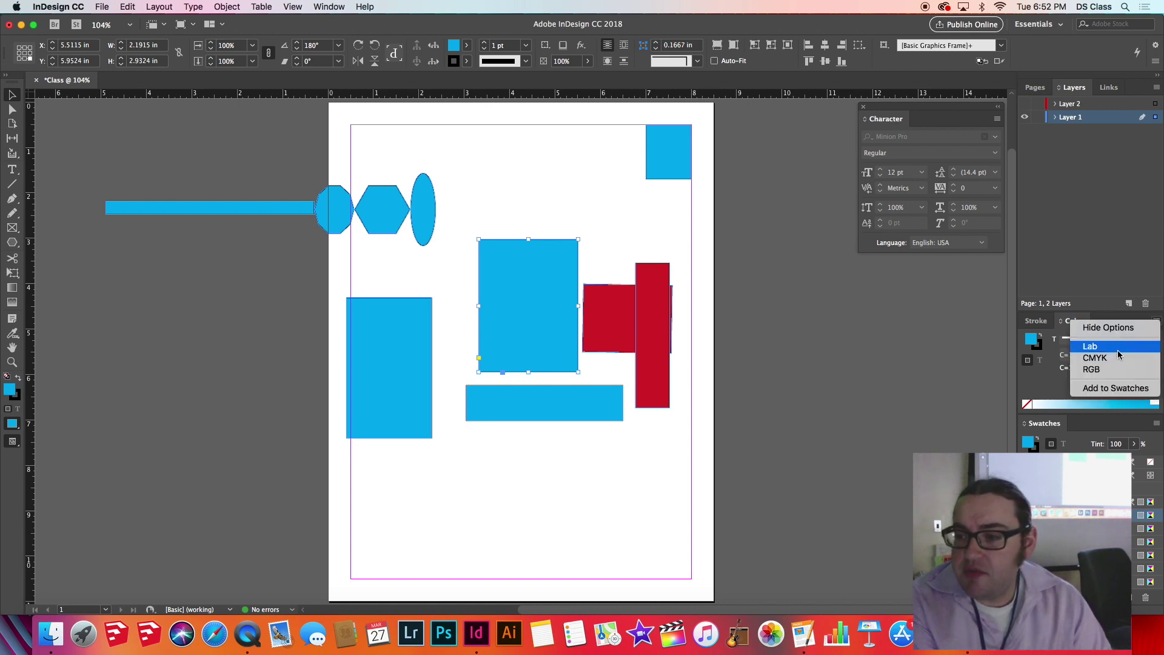
click(1108, 371)
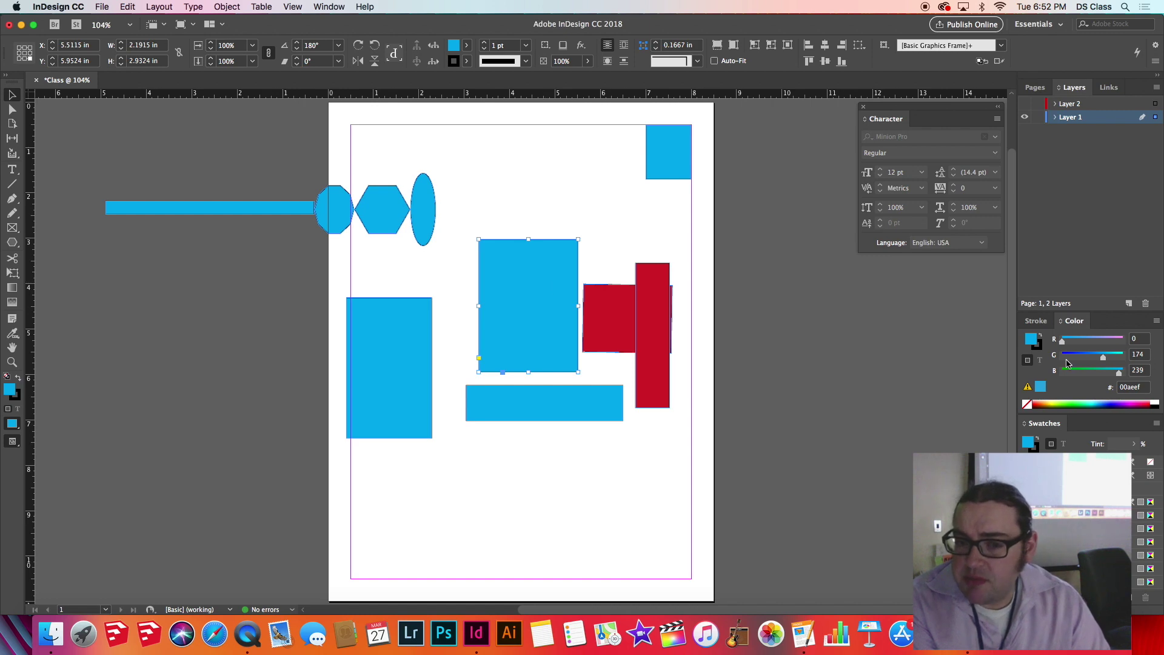
drag(1062, 344, 1099, 357)
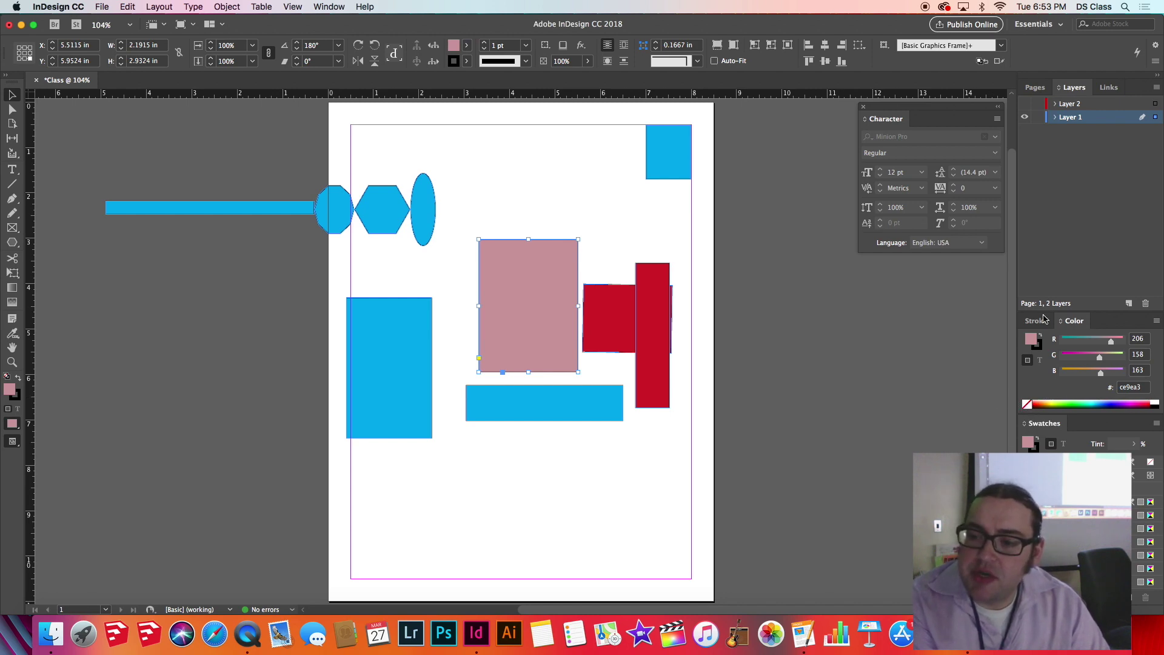
Remove the fill from the large middle rectangle and reselect the empty frame by its edge
click(1027, 406)
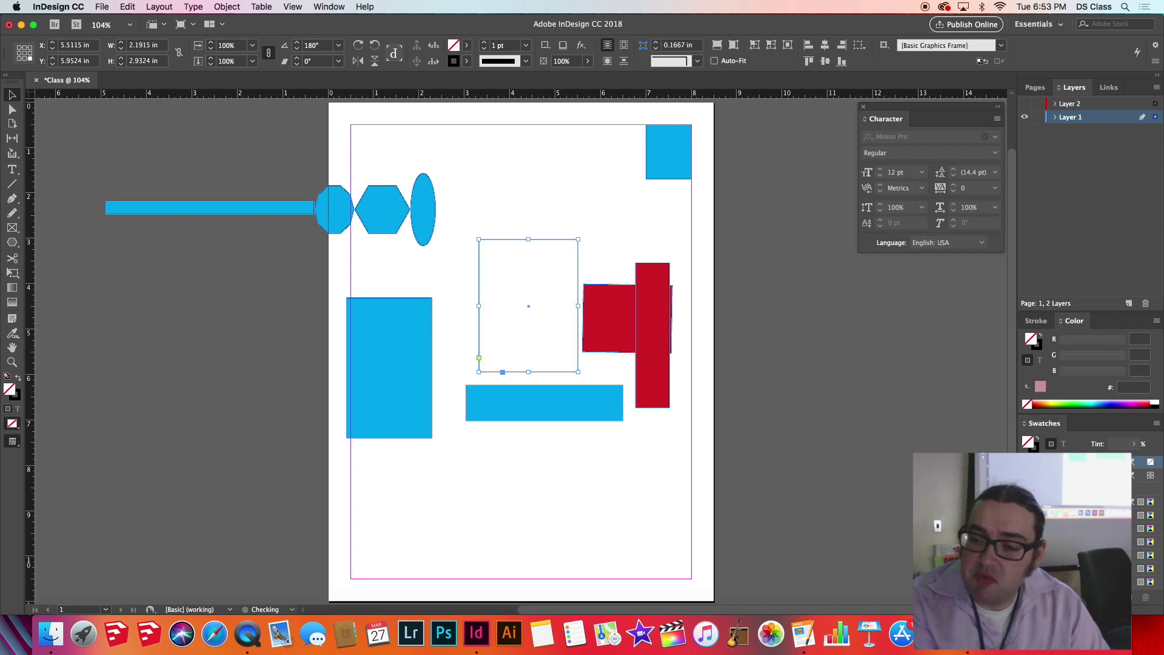
click(536, 170)
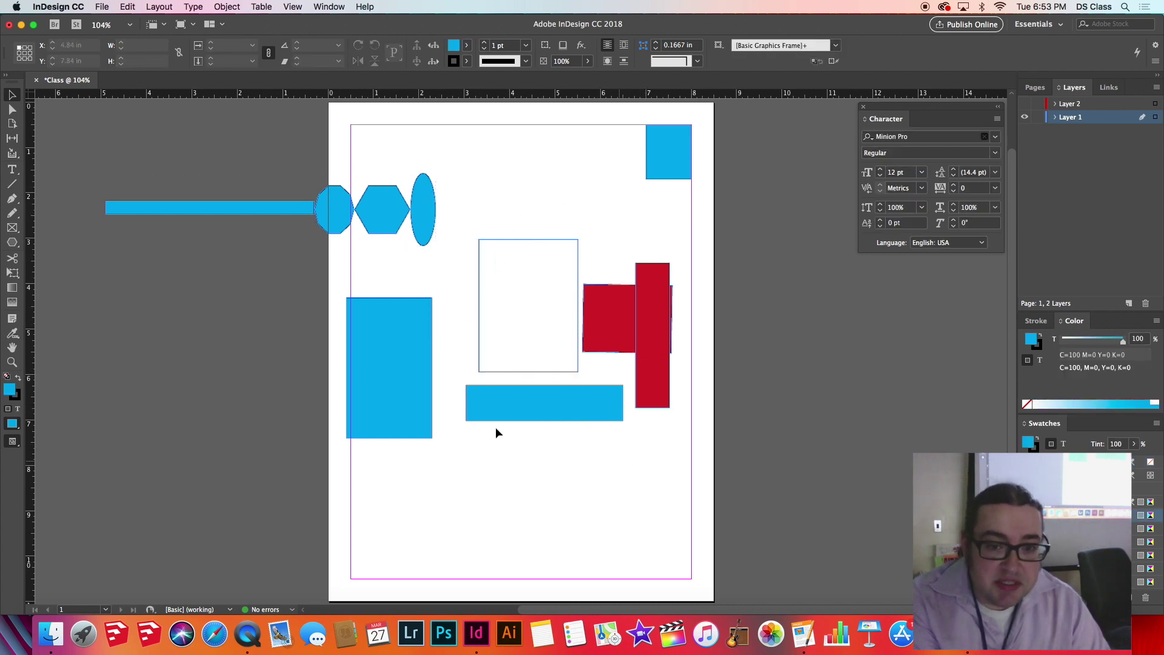
click(526, 240)
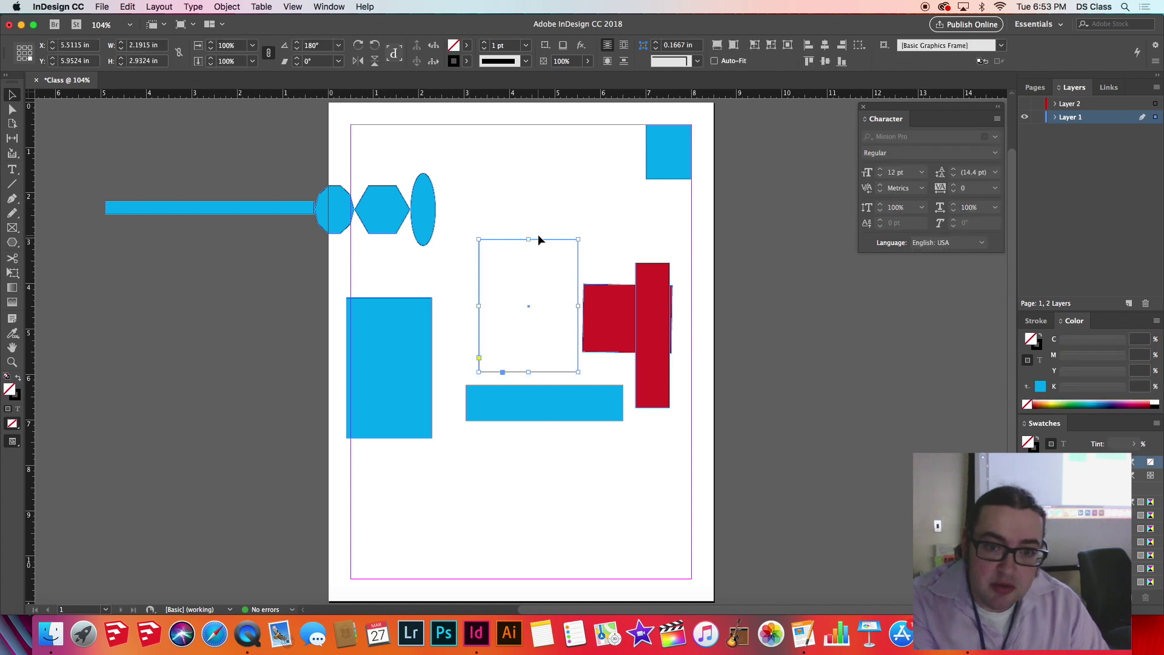
right_click(552, 240)
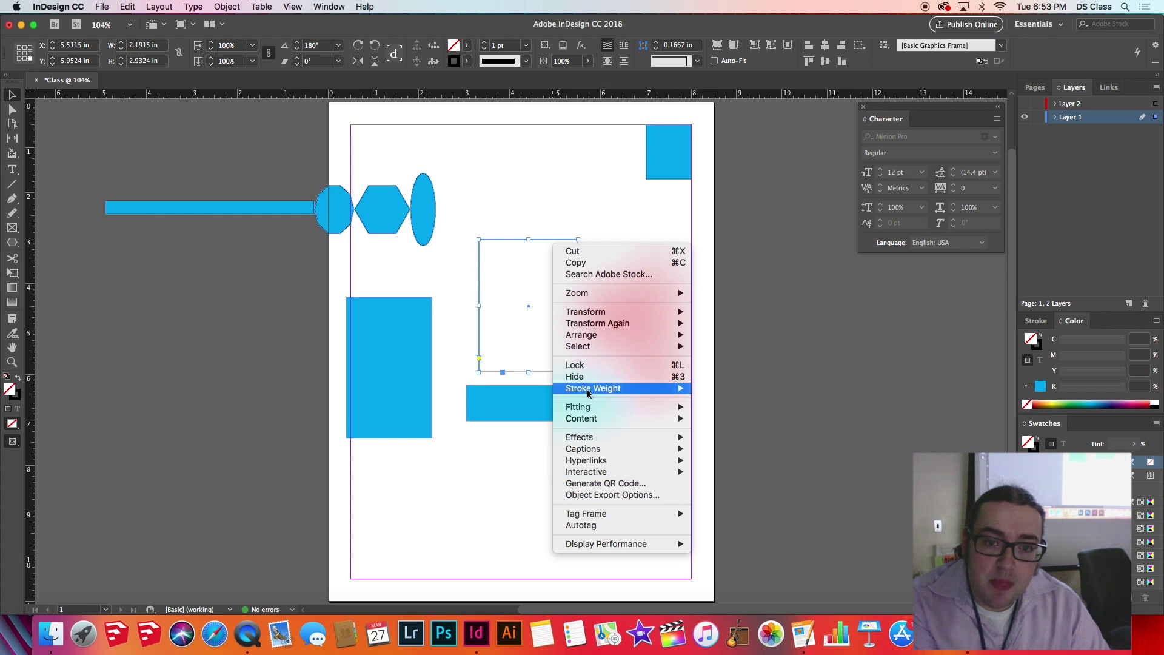
mouse_move(619, 441)
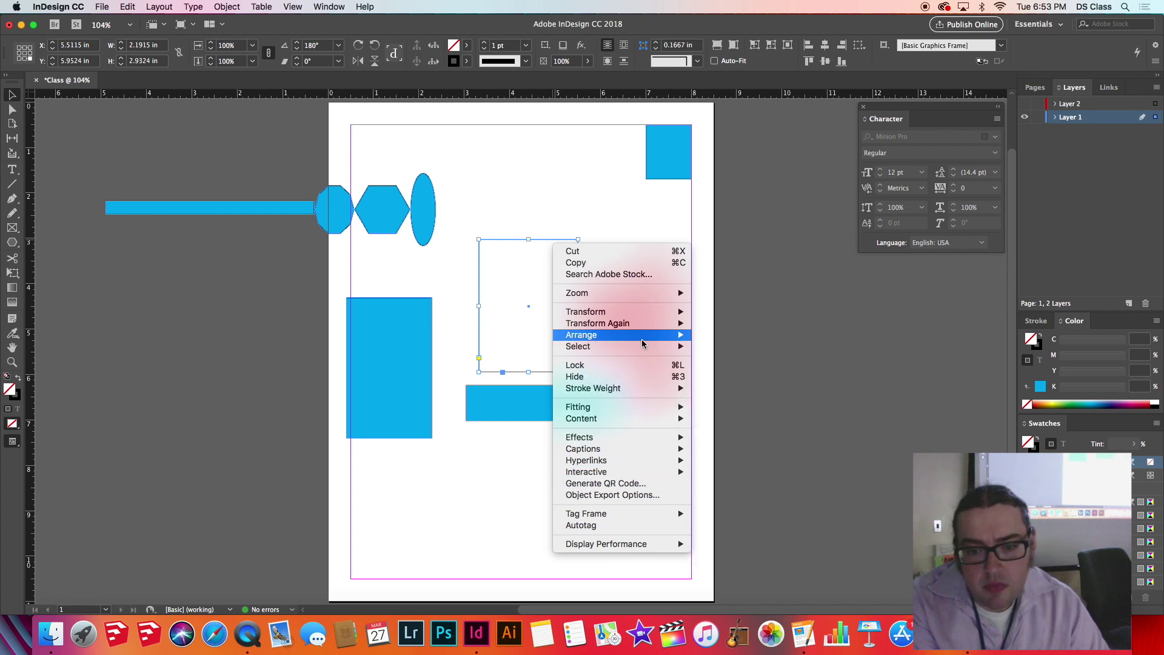
mouse_move(643, 344)
click(731, 335)
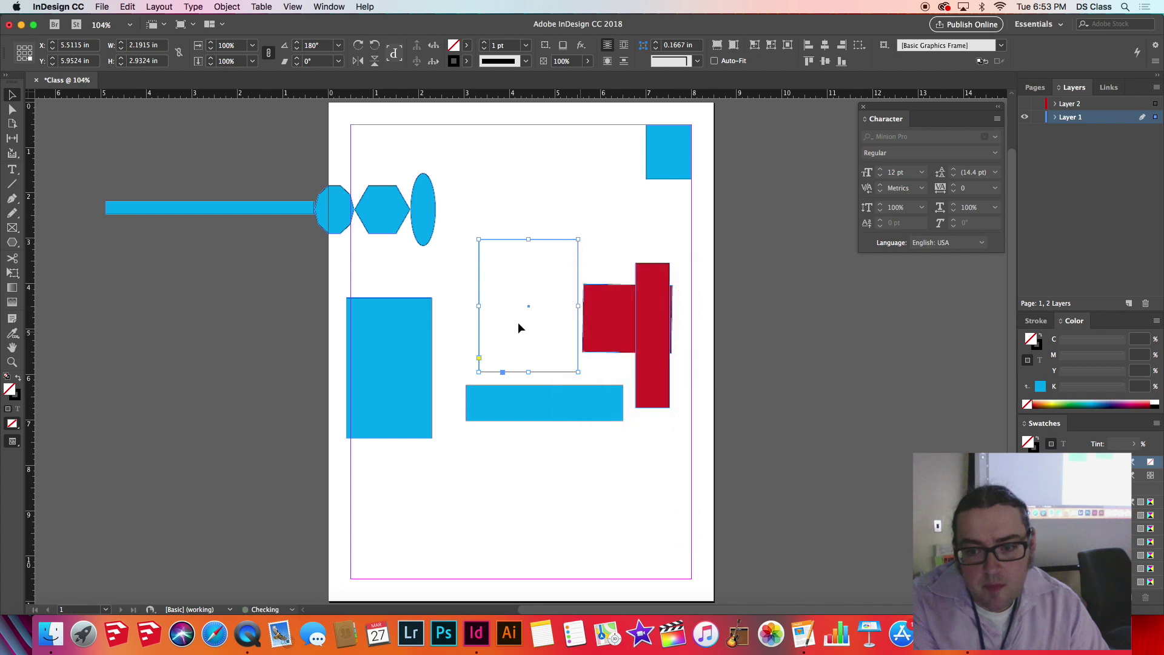
Move the unfilled rectangle by its edge over the blue bar, and back up to about X 5.35 in, Y 4.30 in
drag(543, 371, 558, 427)
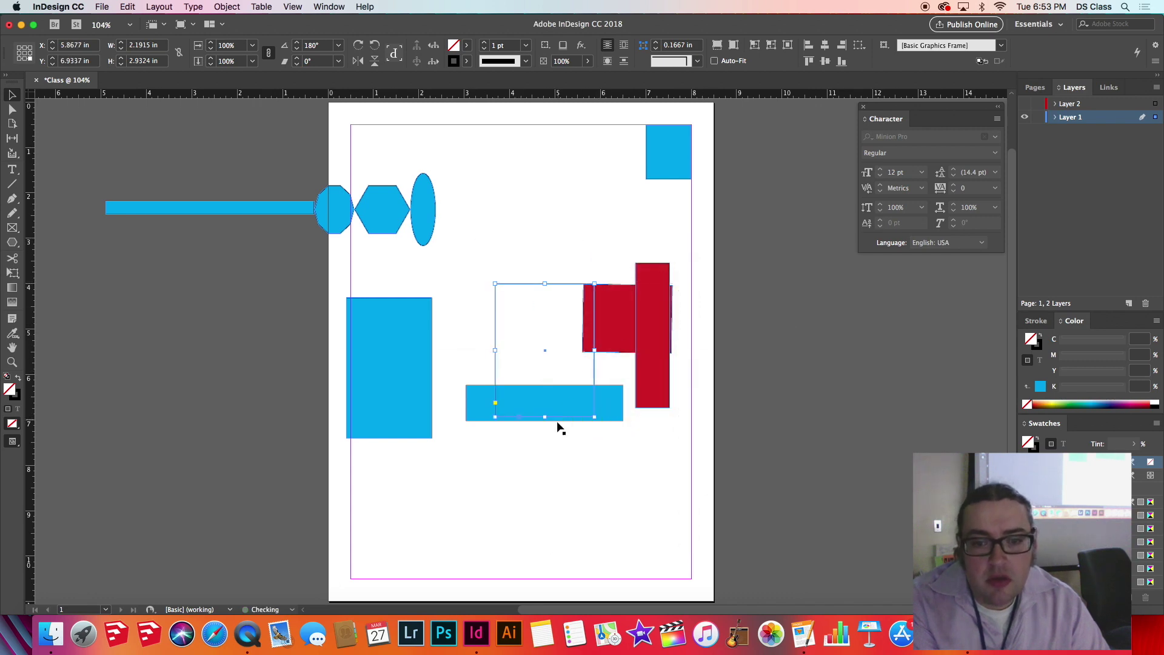
click(499, 536)
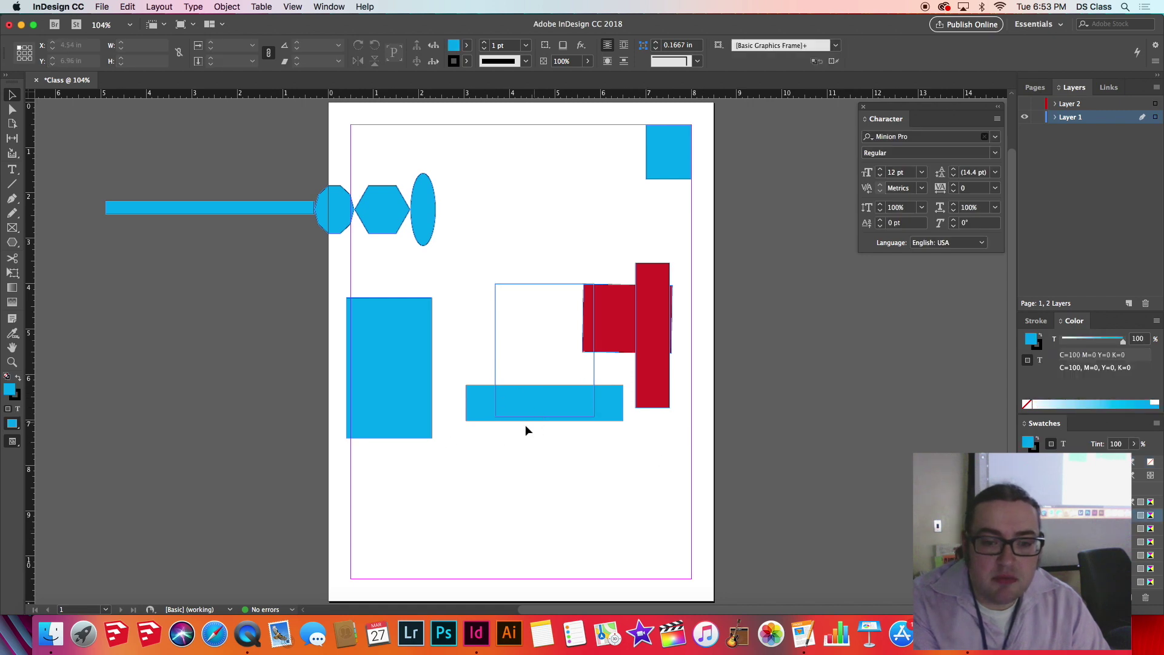
click(547, 284)
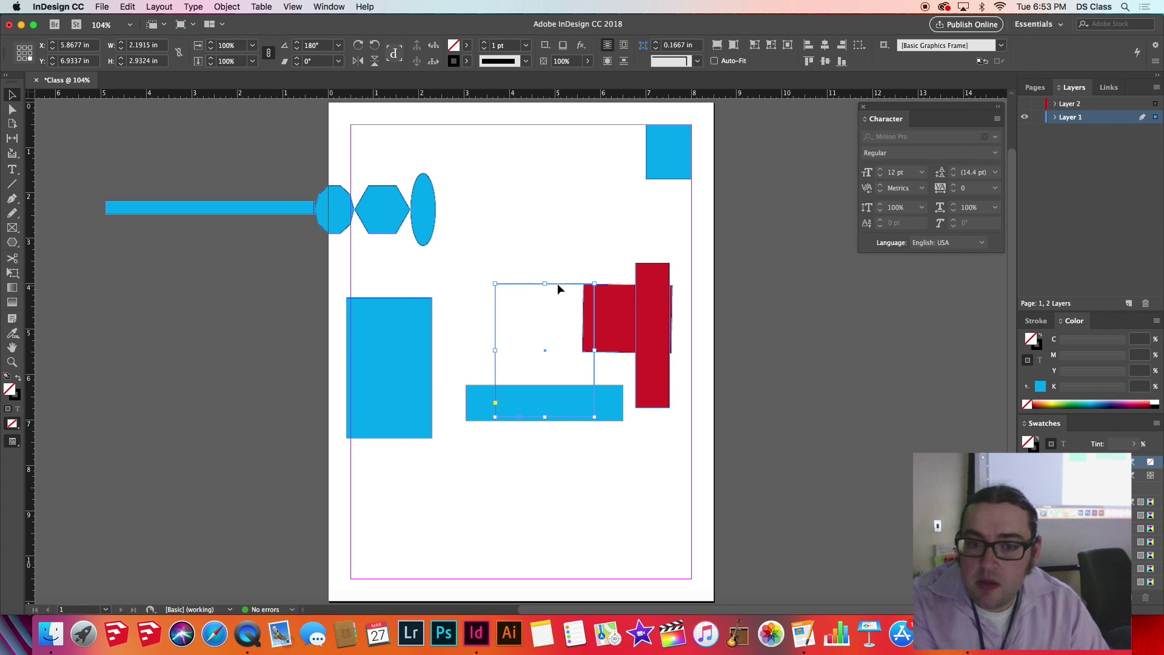
drag(557, 288, 534, 169)
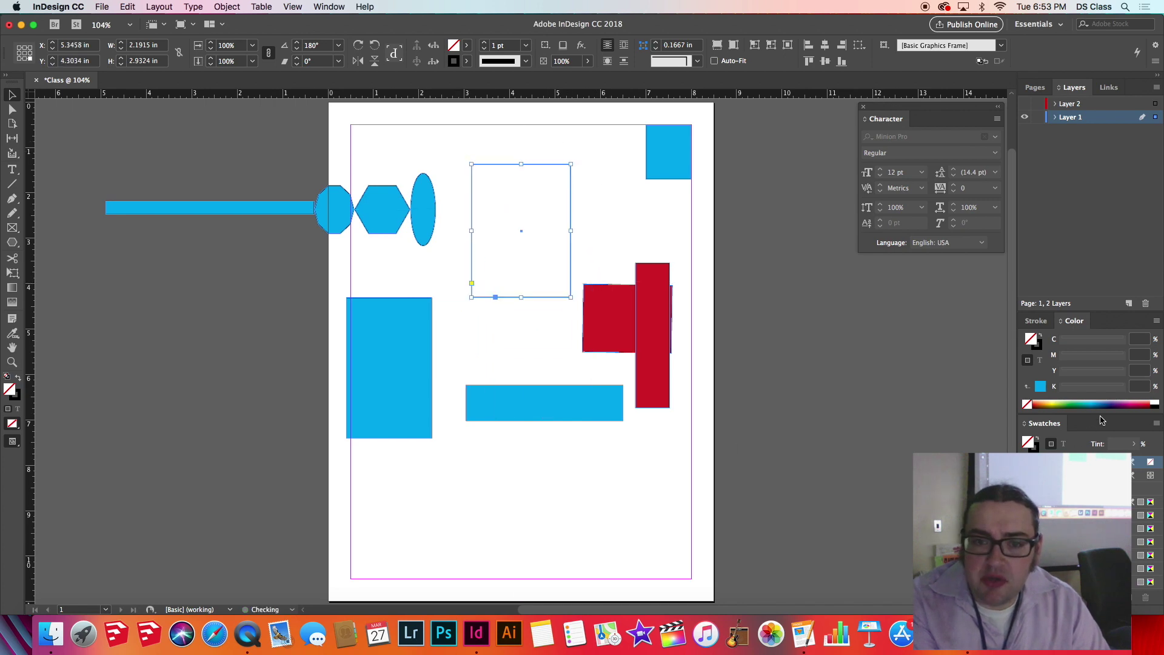
Sample fills for the rectangle from the CMYK spectrum: dark green, medium blue, dark blue, and pink of C 0, M 62, Y 30, K 0
mouse_move(1064, 402)
mouse_down()
mouse_move(1079, 398)
mouse_move(1071, 429)
mouse_up()
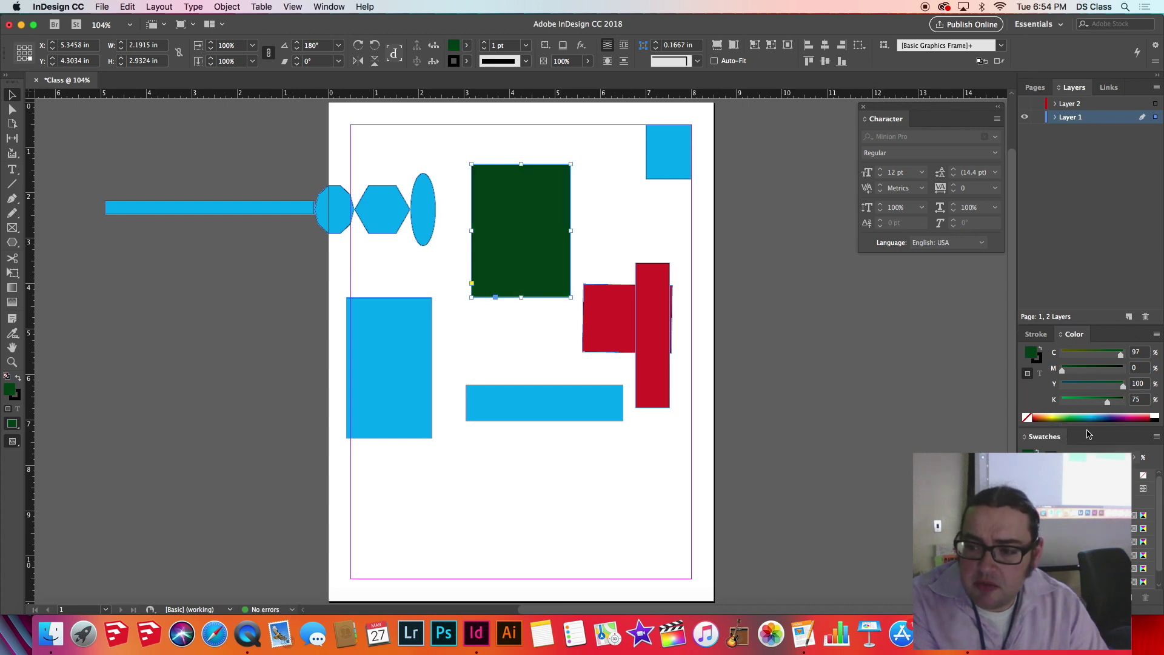
click(1100, 416)
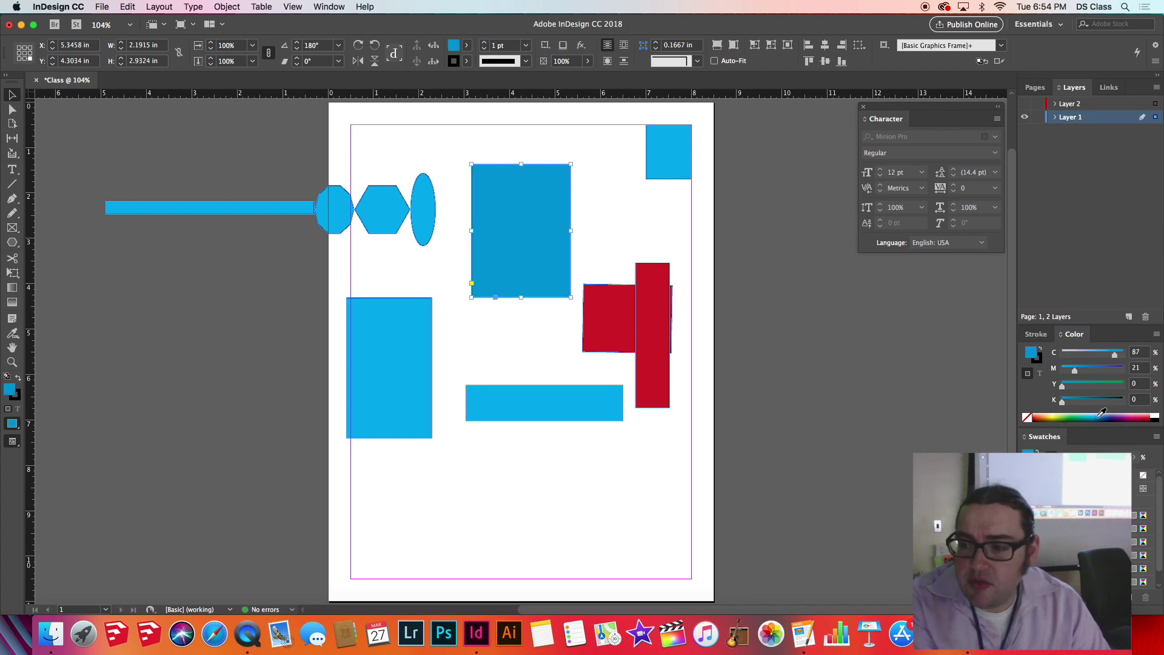
click(1111, 415)
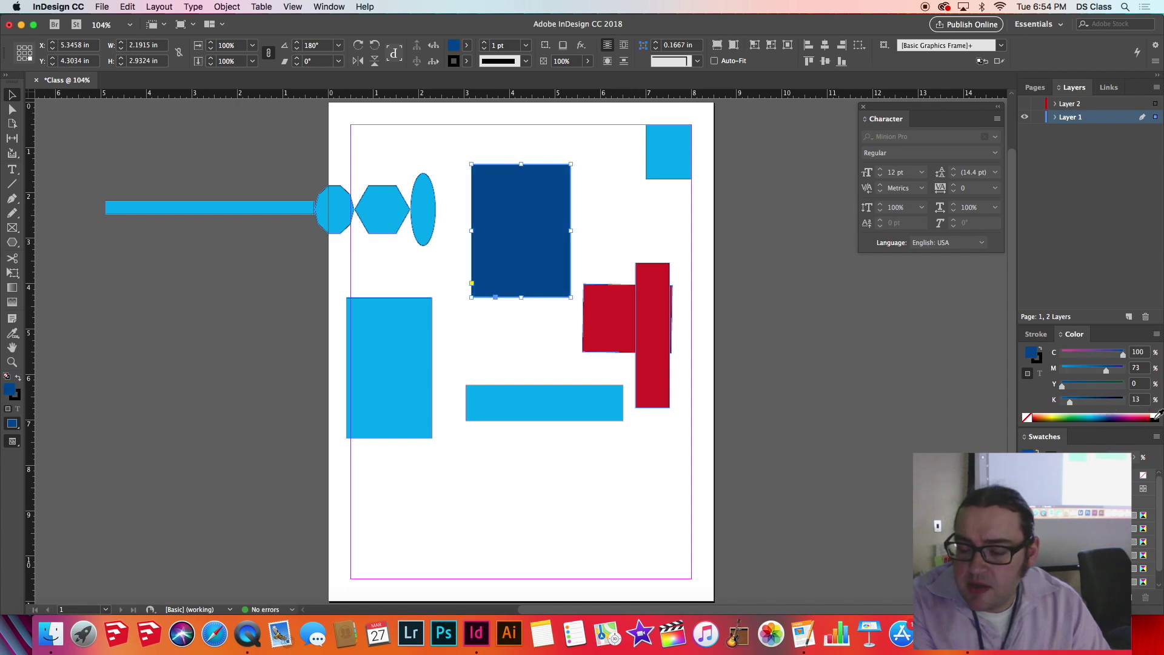
click(1144, 414)
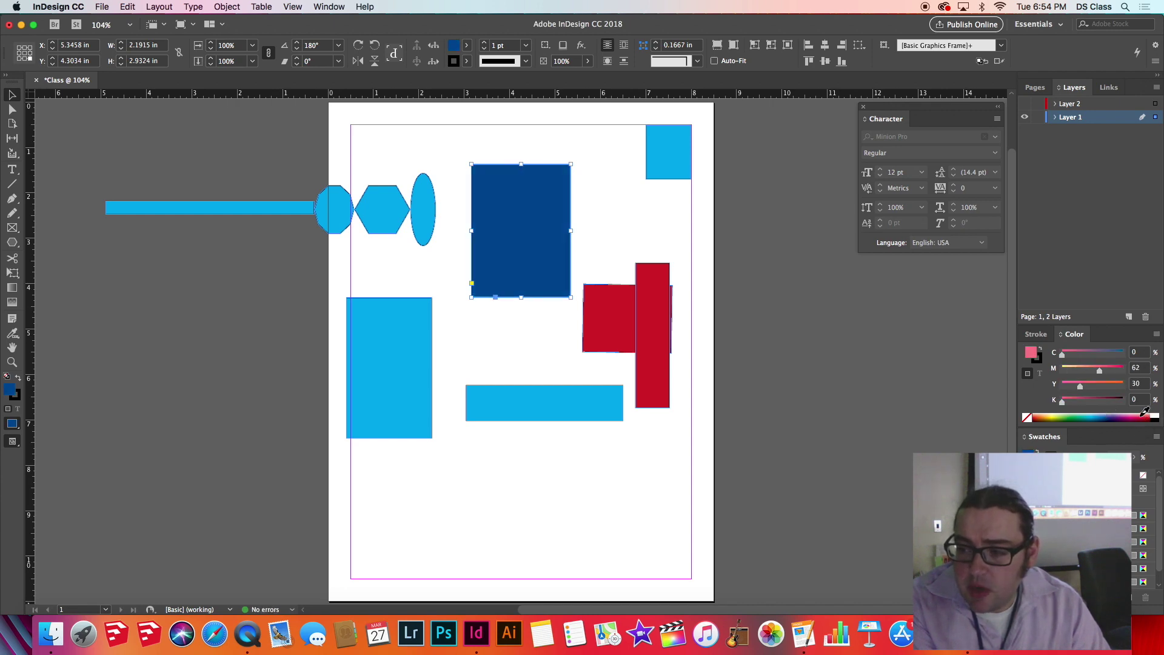
Sample a dark maroon fill of C 0, M 100, Y 51, K 50 for the rectangle and add it to the swatches
drag(1145, 412, 1146, 416)
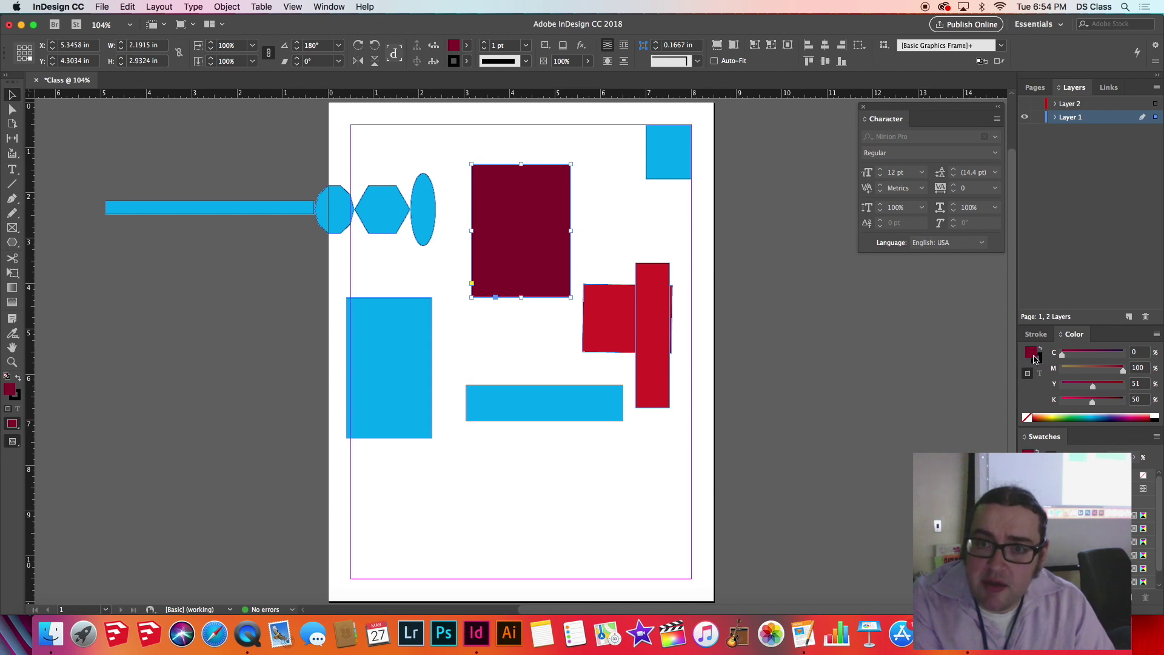
right_click(1034, 357)
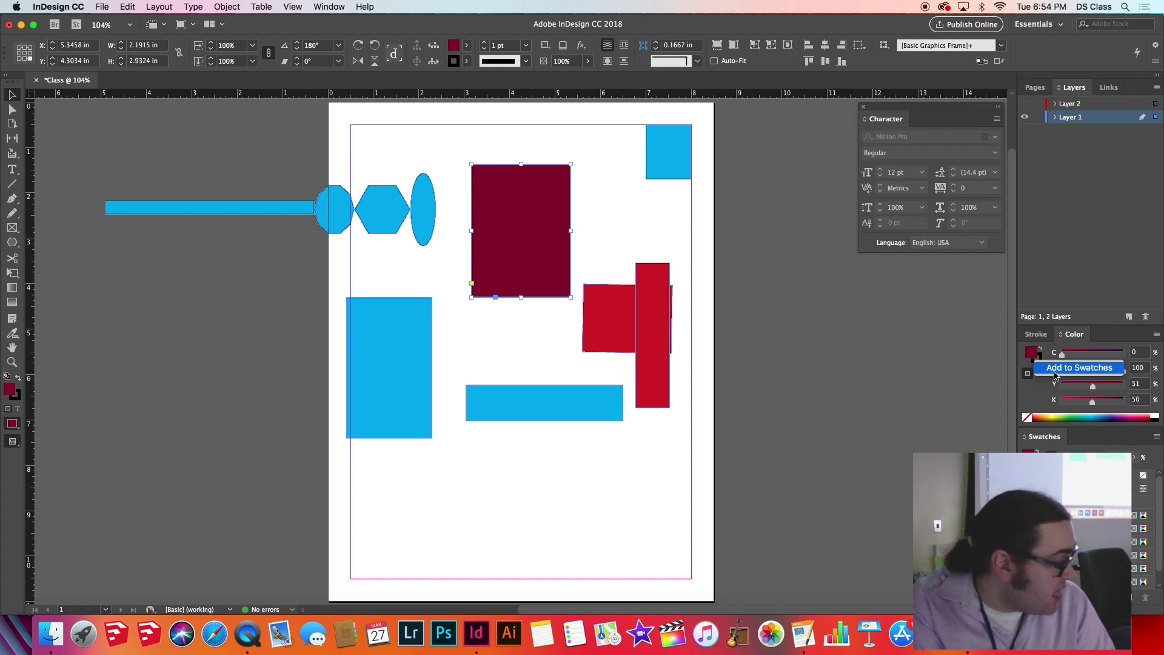
click(1054, 375)
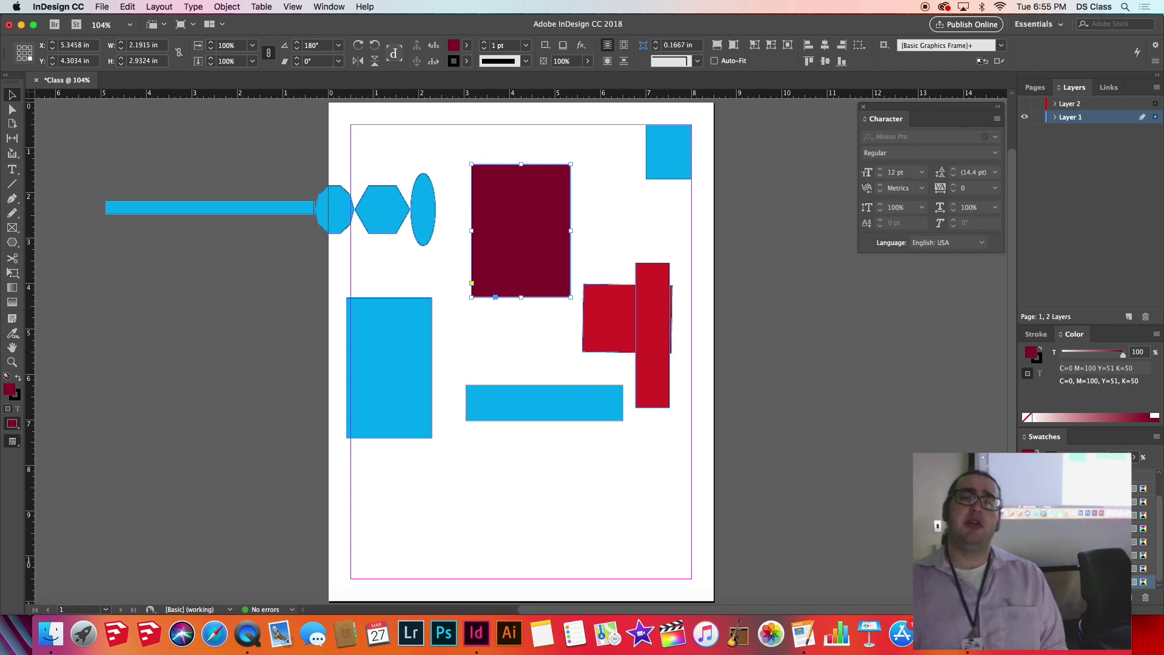
click(1156, 436)
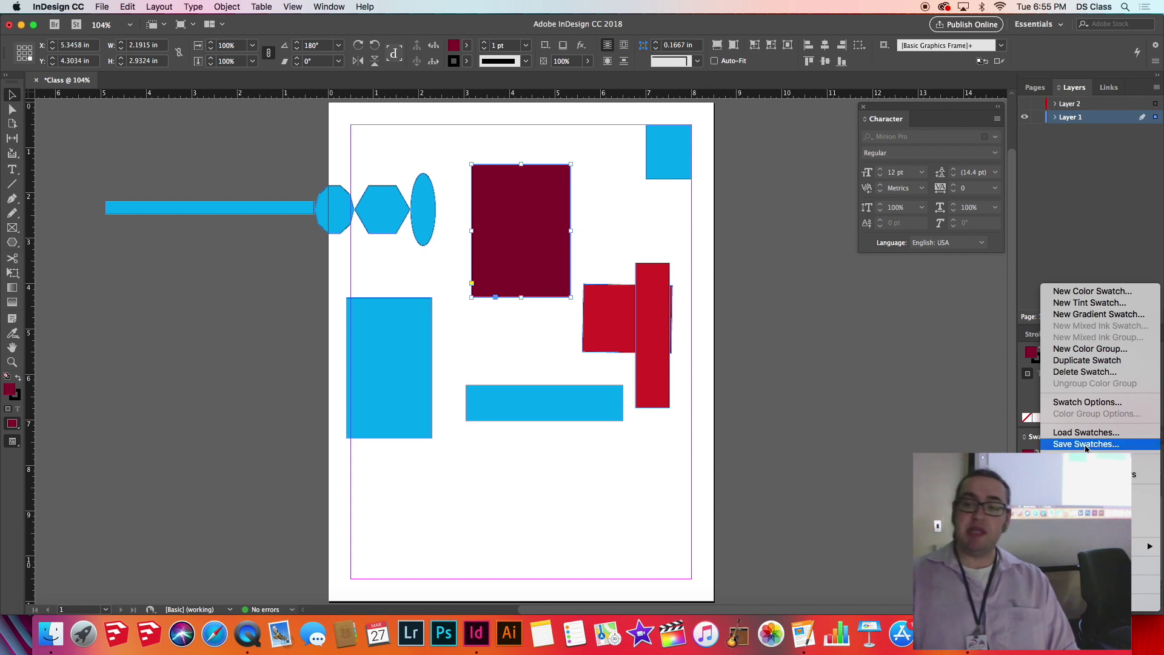
click(577, 470)
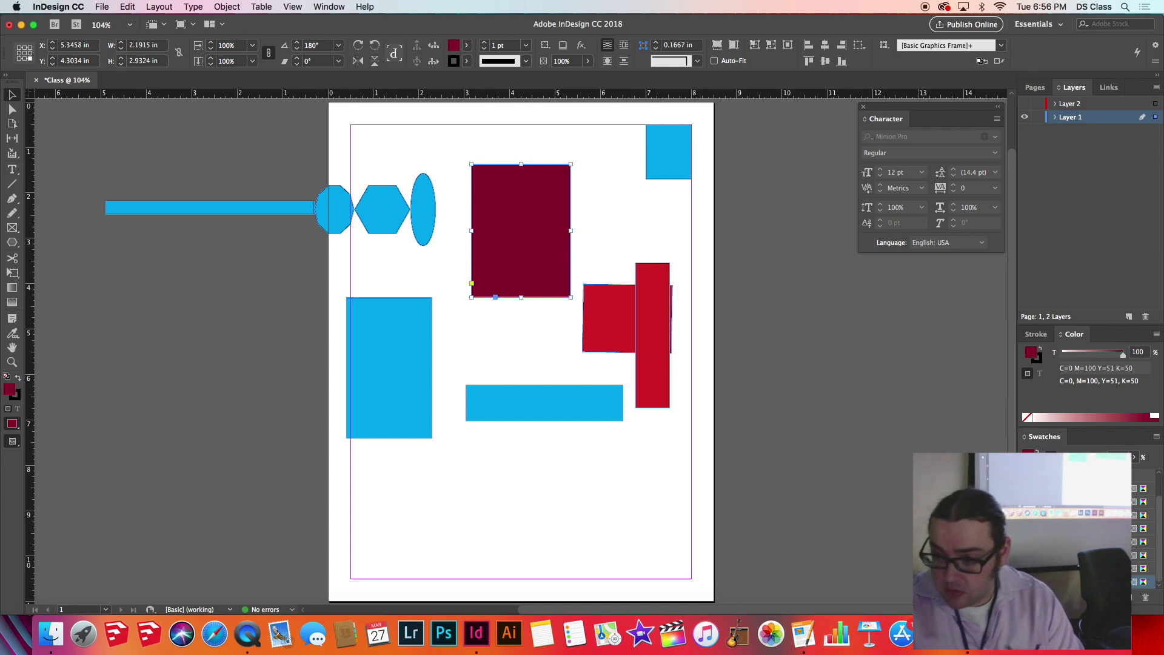
double_click(1032, 354)
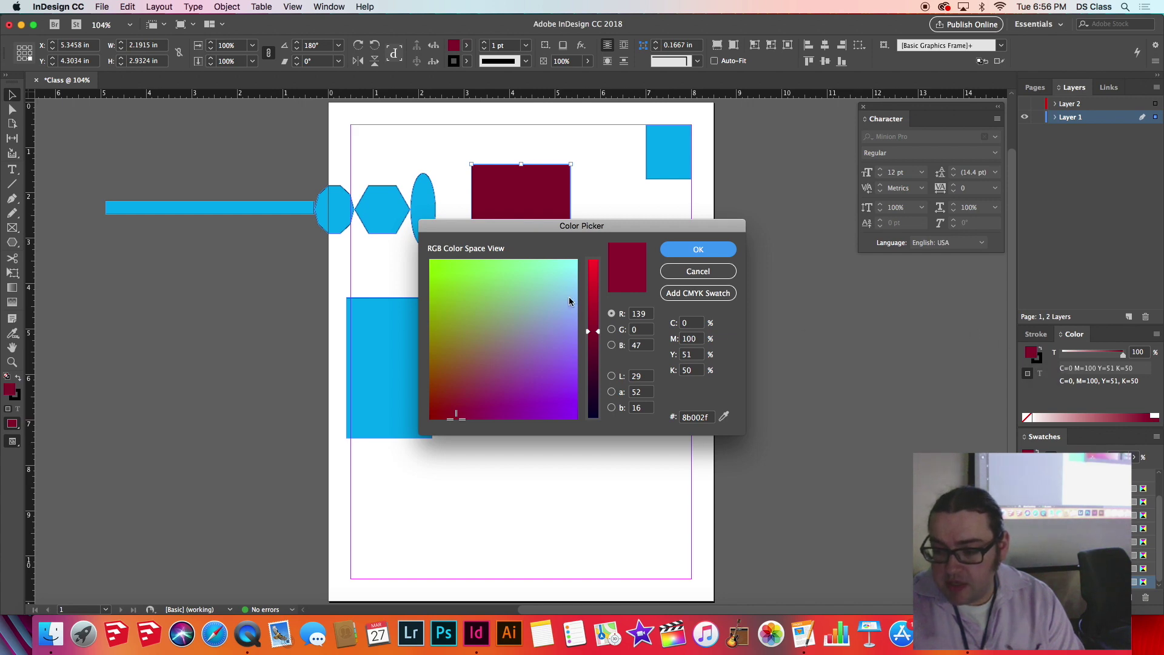
click(725, 272)
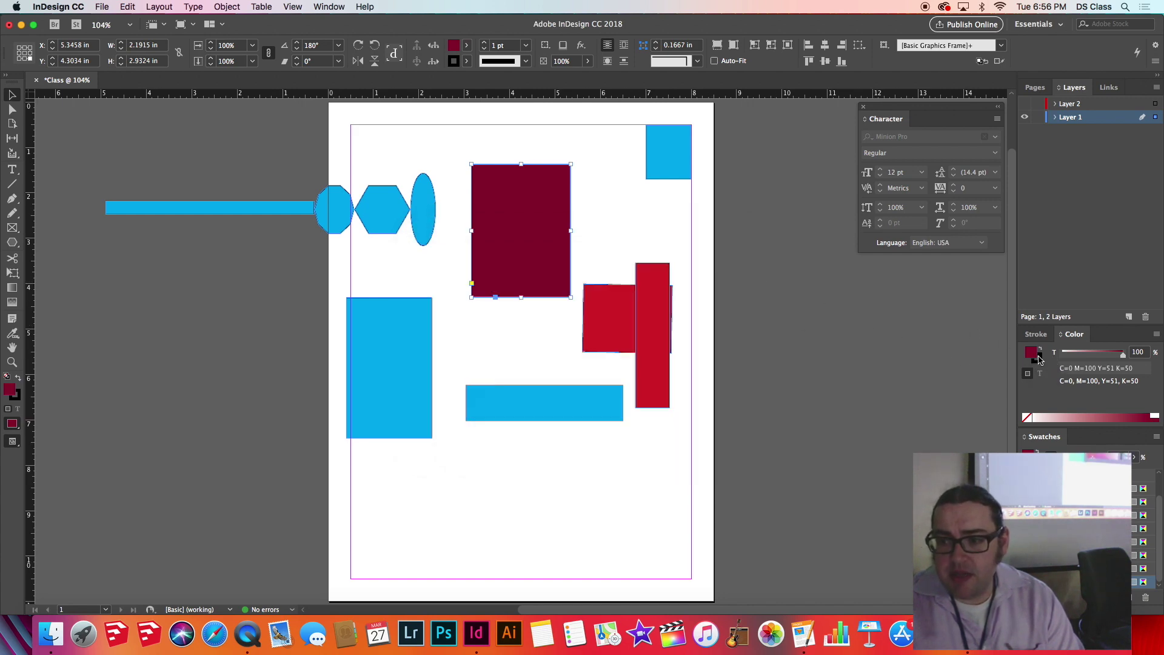
double_click(8, 390)
click(691, 271)
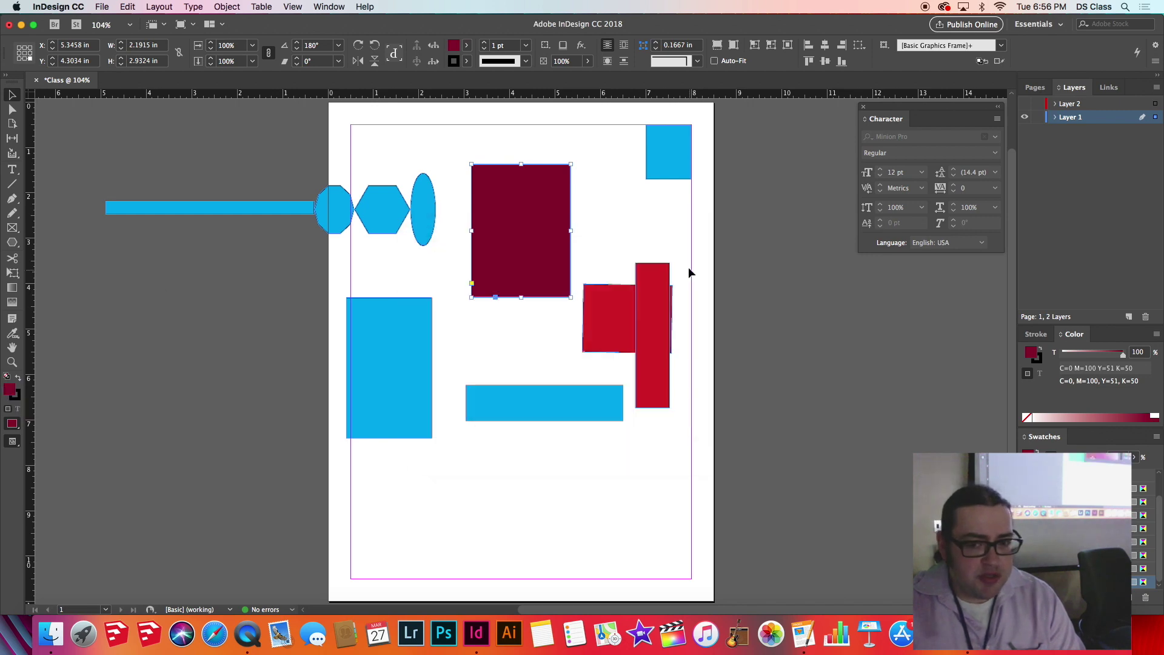
Open the Color Picker for the rectangle's fill and try purple, brown and coral shades, stopping at R 222, G 99, B 76
double_click(453, 47)
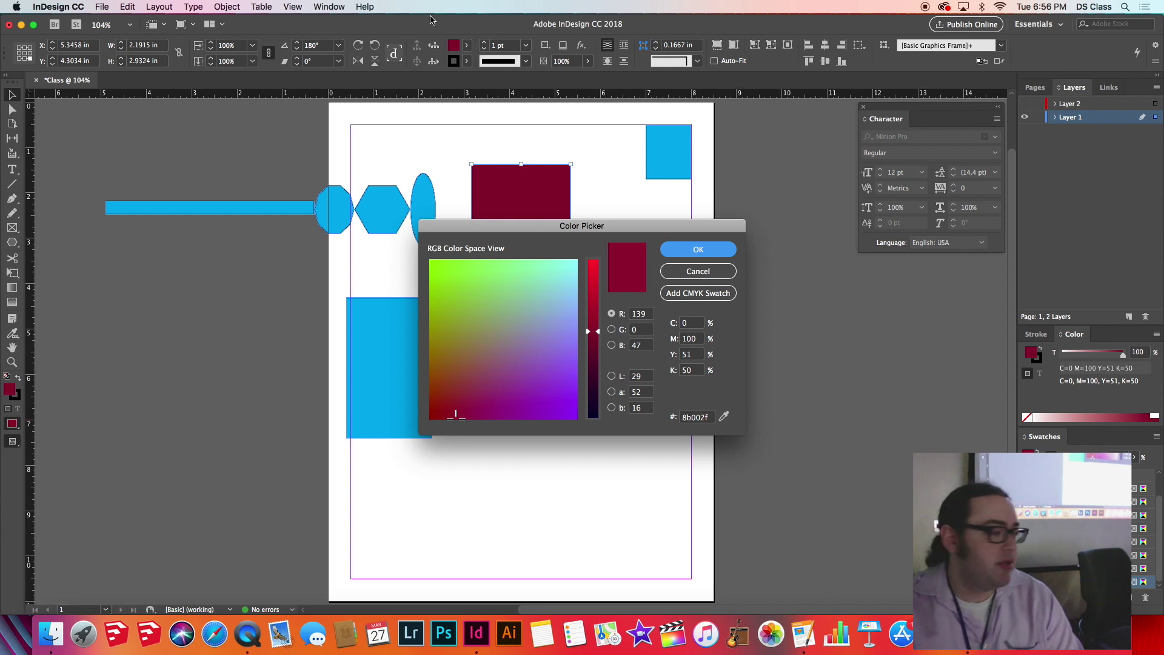
drag(613, 230, 628, 315)
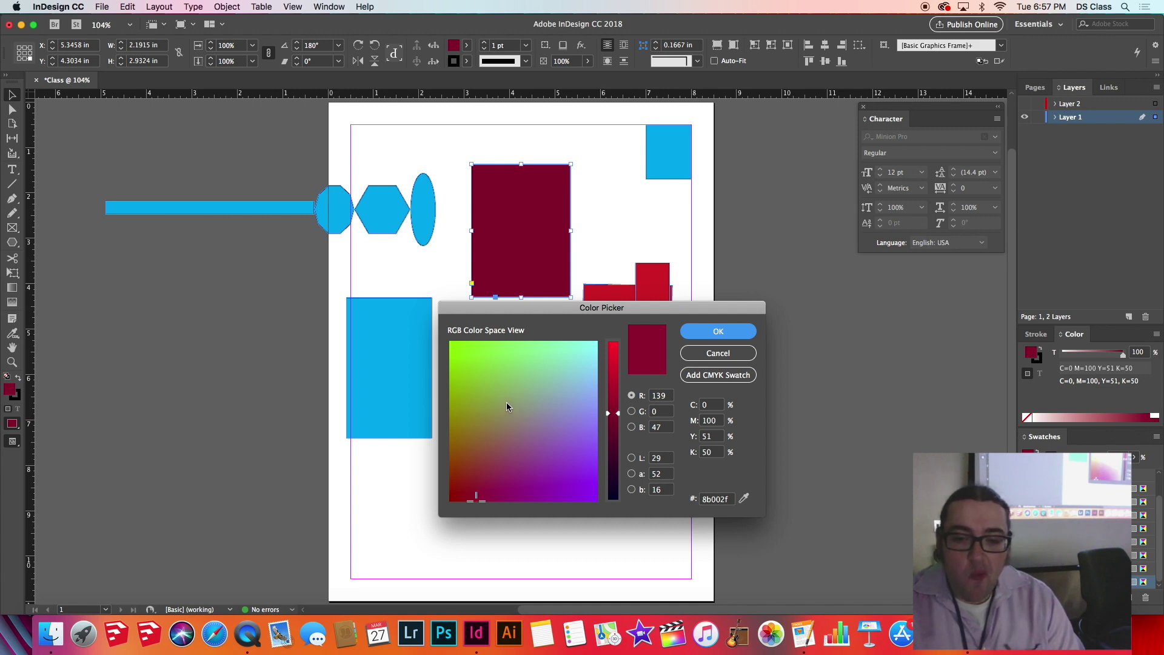
mouse_move(479, 381)
mouse_down()
mouse_move(512, 380)
mouse_move(518, 416)
mouse_move(526, 380)
mouse_move(486, 419)
mouse_move(540, 463)
mouse_move(470, 429)
mouse_move(534, 388)
mouse_move(533, 424)
mouse_move(551, 428)
mouse_up()
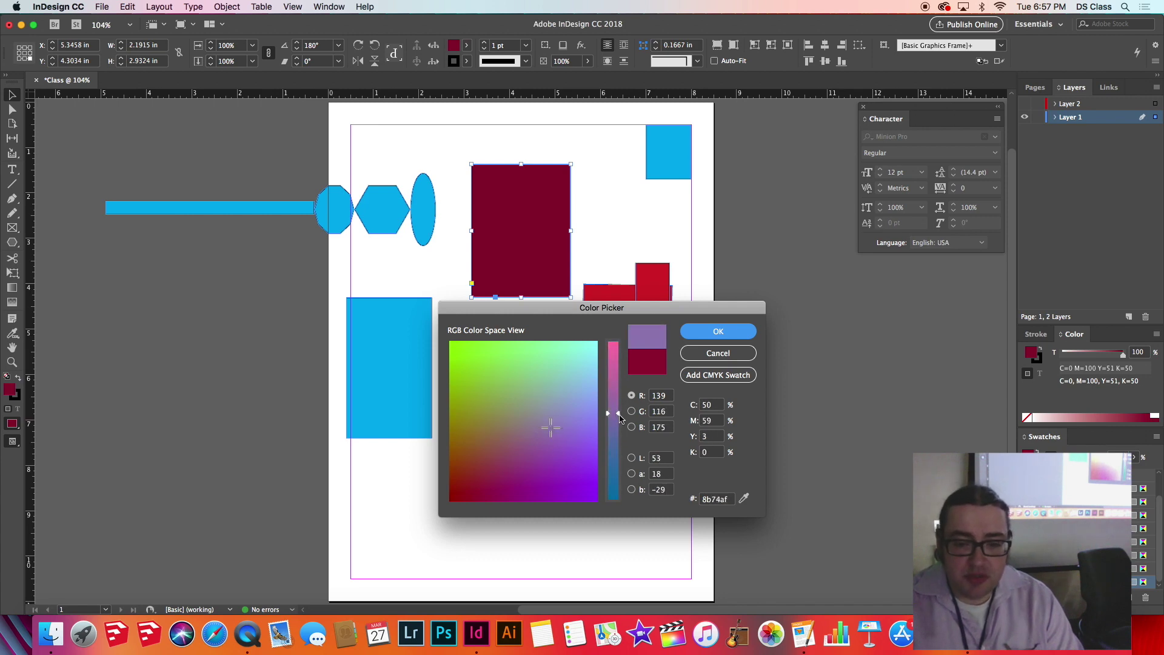
mouse_move(620, 417)
mouse_down()
mouse_move(619, 494)
mouse_move(612, 342)
mouse_move(612, 494)
mouse_move(612, 343)
mouse_move(466, 362)
mouse_move(528, 455)
mouse_move(560, 464)
mouse_move(559, 387)
mouse_up()
mouse_move(612, 343)
mouse_down()
mouse_move(624, 485)
mouse_move(614, 358)
mouse_move(614, 400)
mouse_up()
mouse_move(504, 412)
mouse_down()
mouse_move(491, 416)
mouse_move(493, 438)
mouse_up()
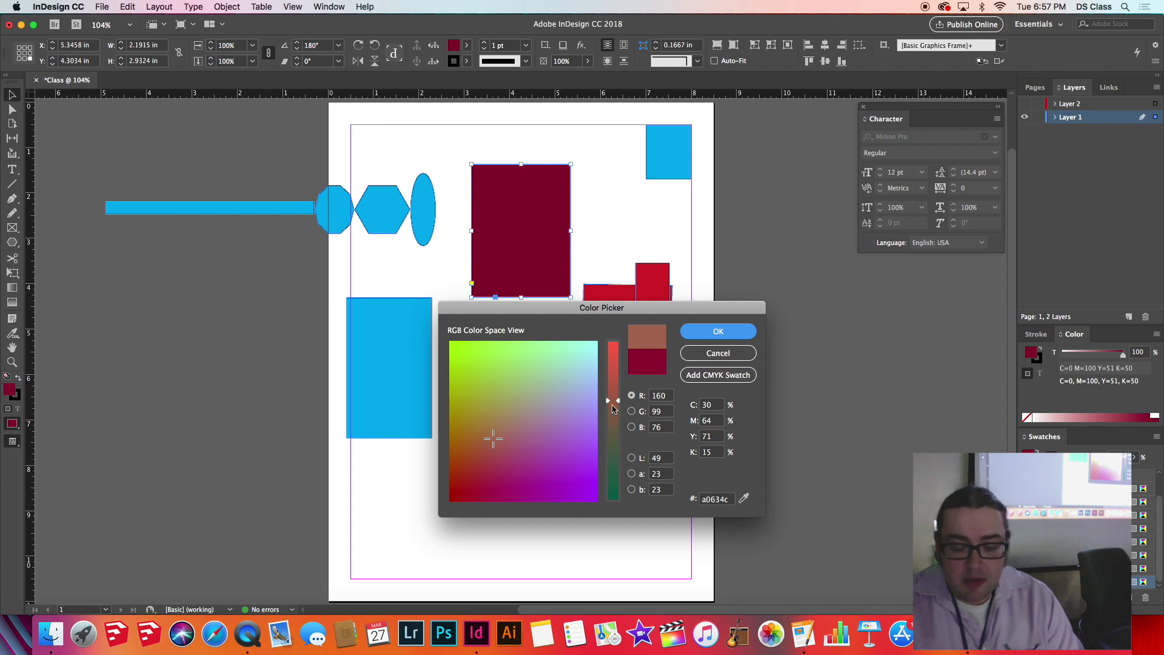
mouse_move(613, 409)
mouse_down()
mouse_move(625, 452)
mouse_move(613, 390)
mouse_move(641, 362)
mouse_up()
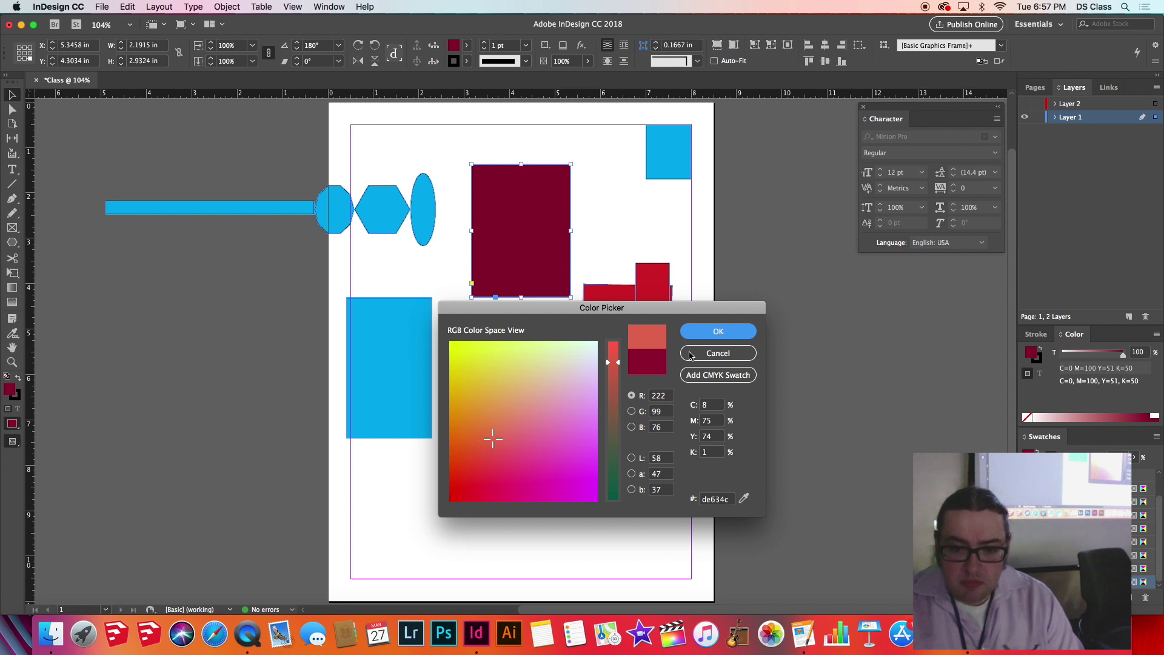
Switch to Safari and run a Google image search for "RGB 3D color space book"
click(215, 635)
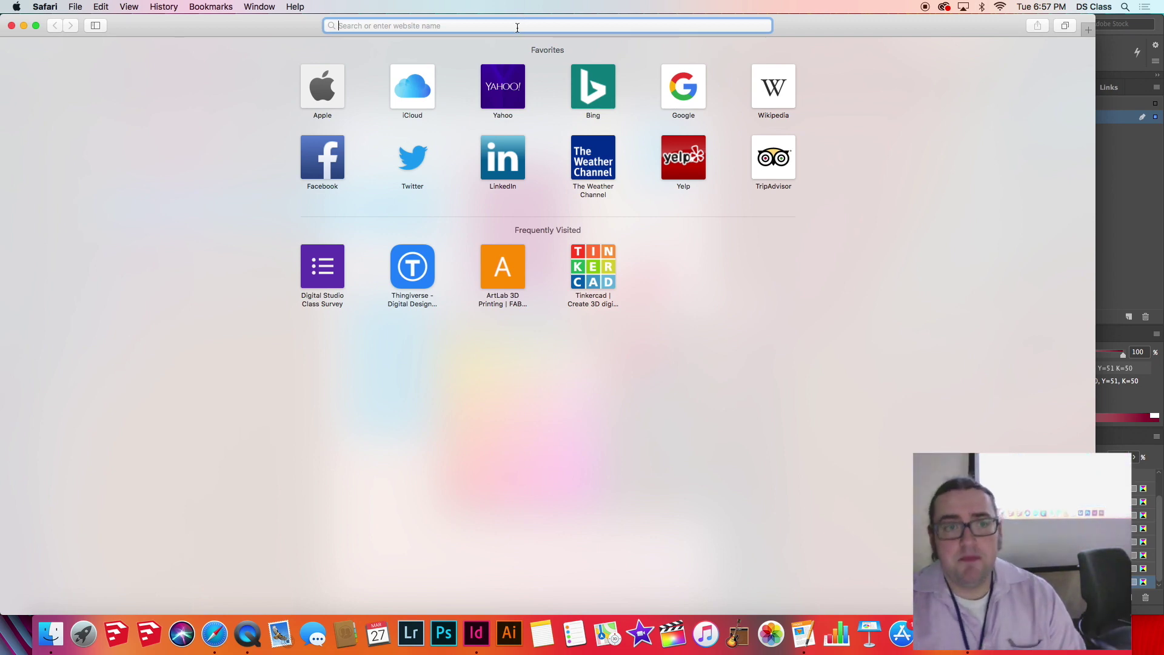
text(RG)
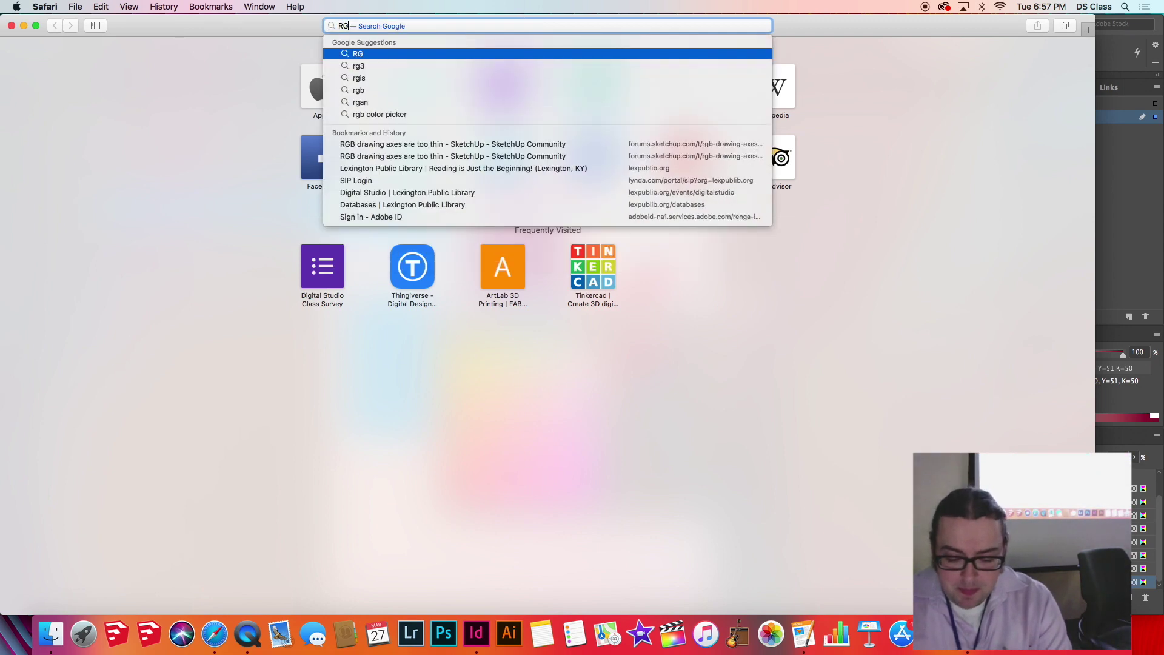
text(B 3)
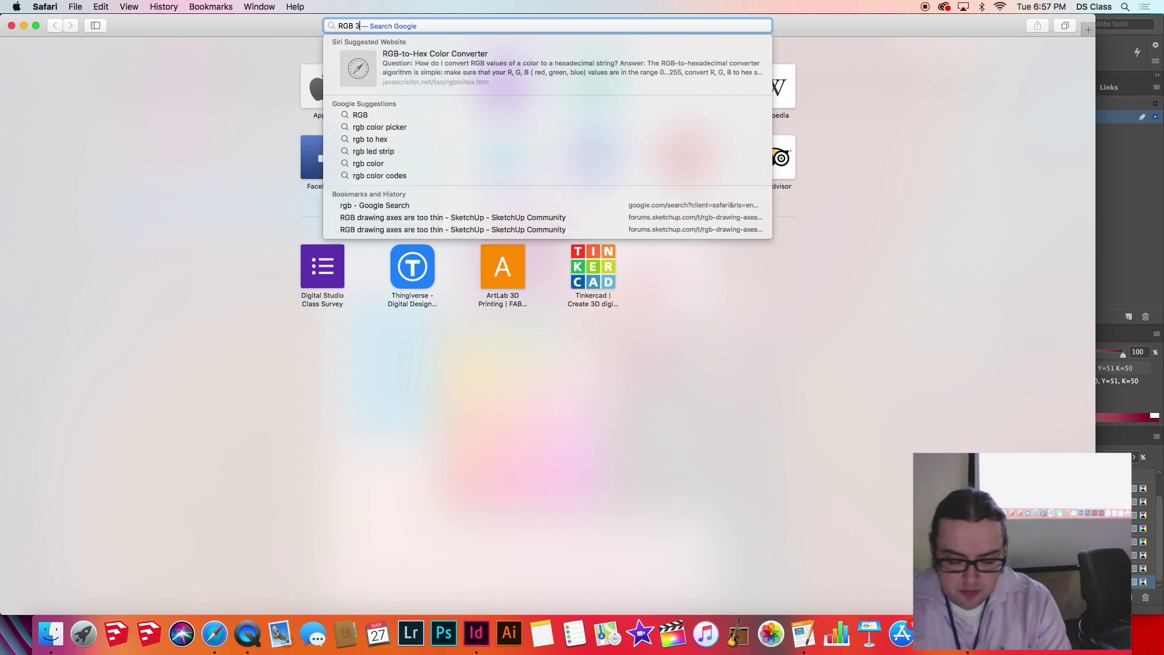
text(D color )
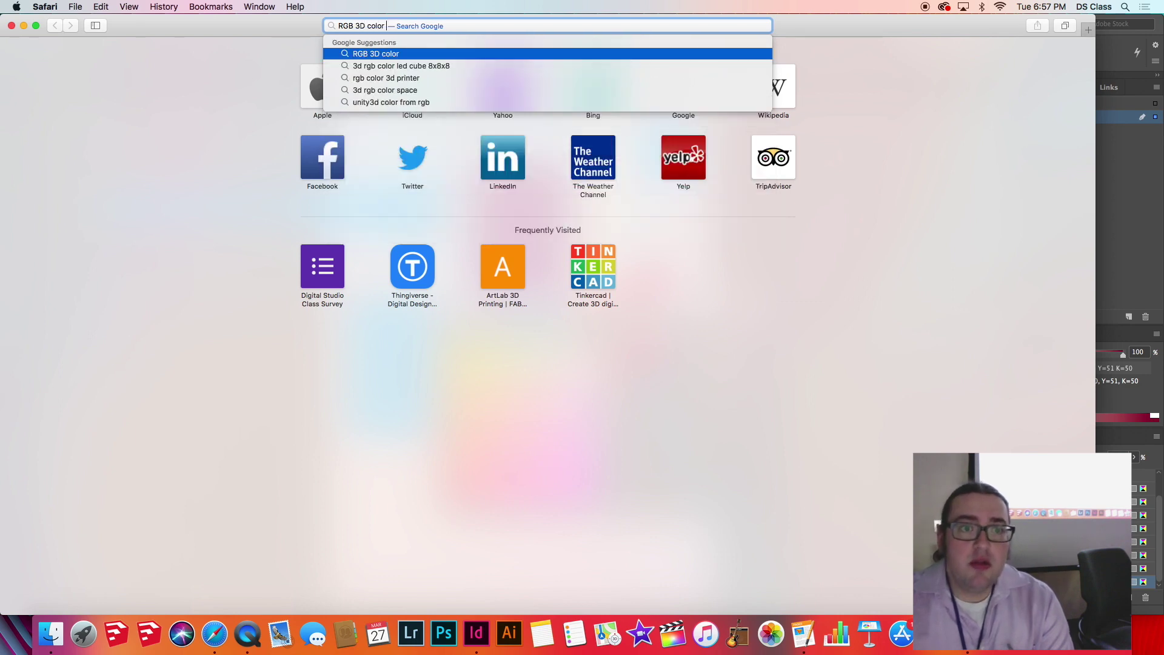
text(space book)
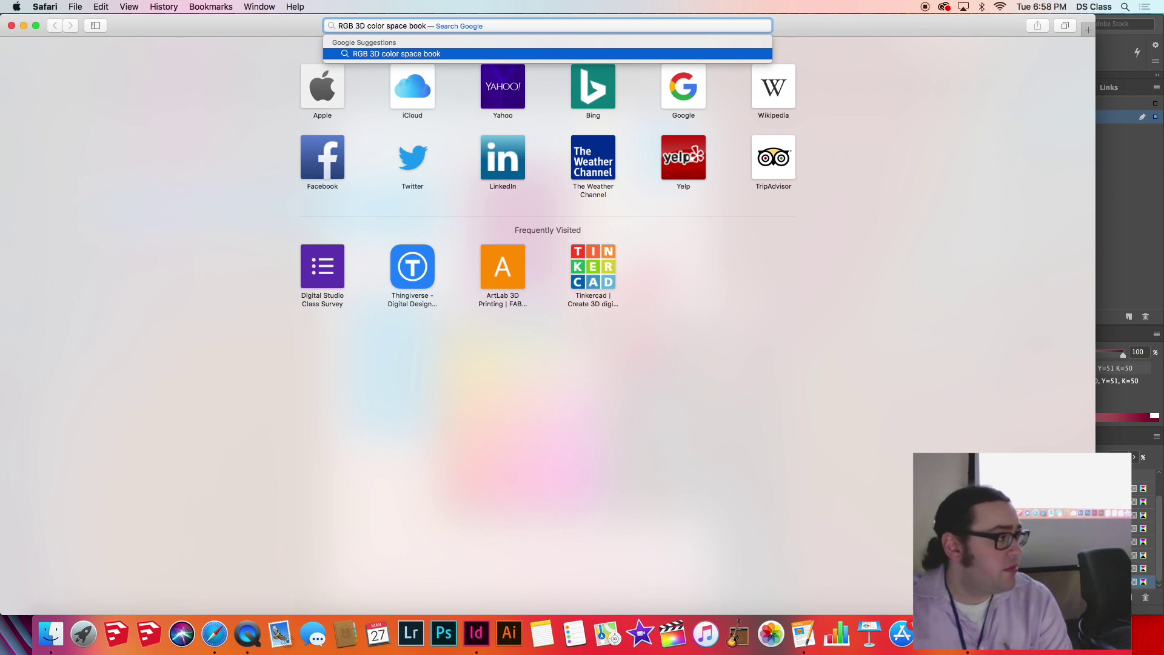
key(Escape)
key(Return)
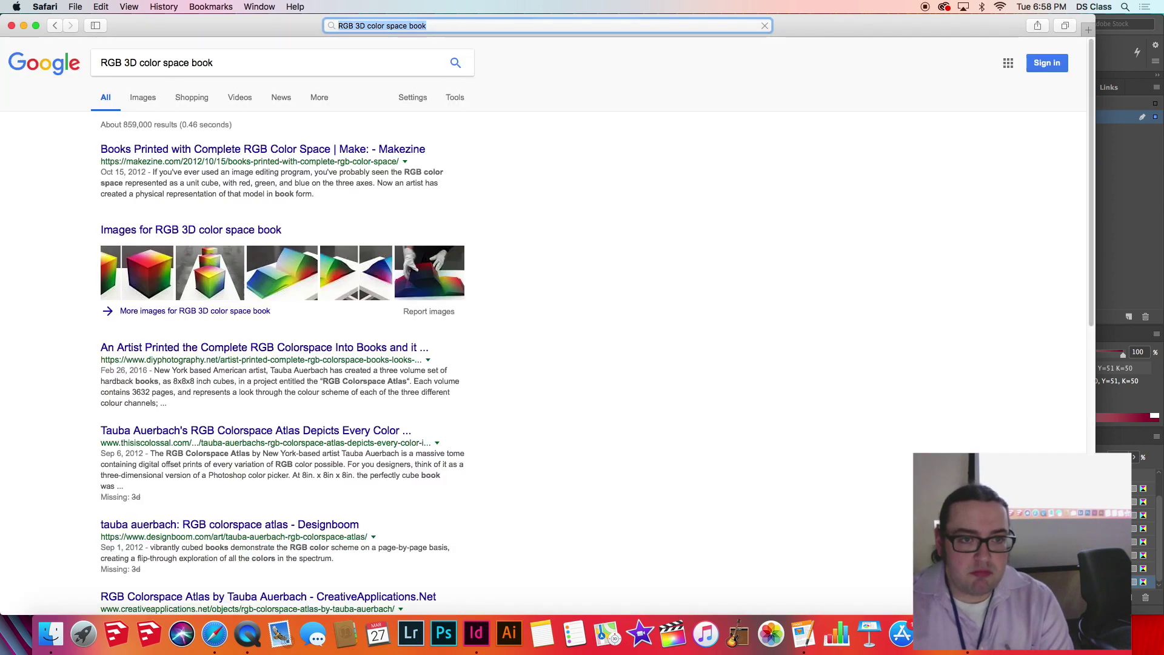
click(154, 103)
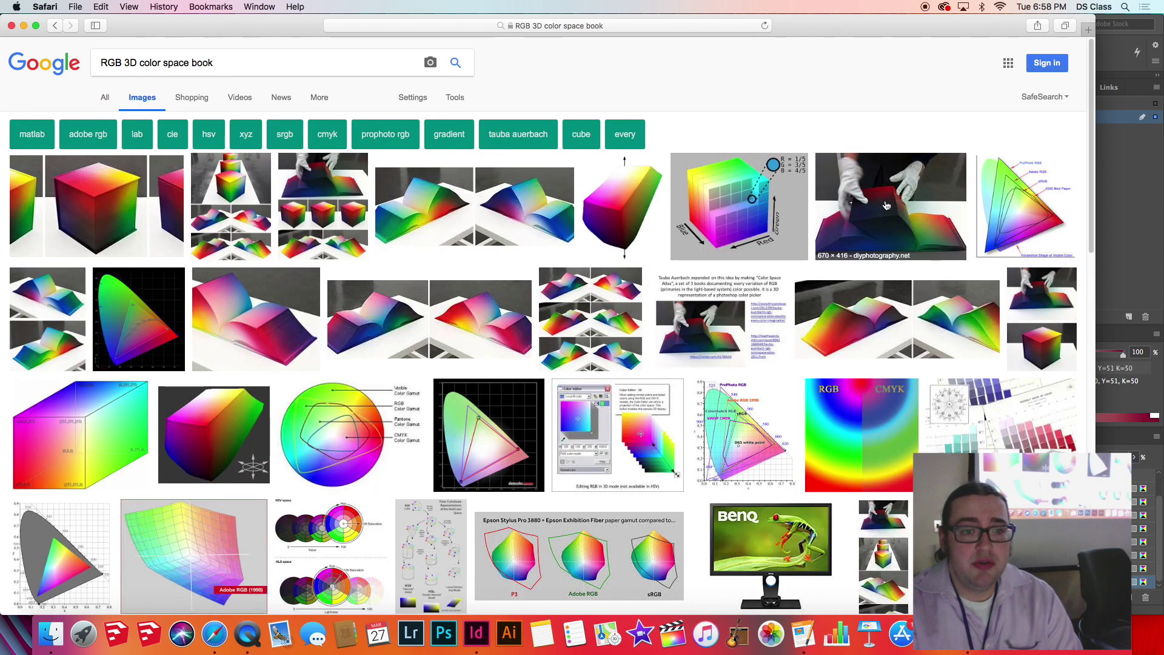
Preview the Wikipedia RGB color space cube and the image collage of the printed RGB color book
click(775, 201)
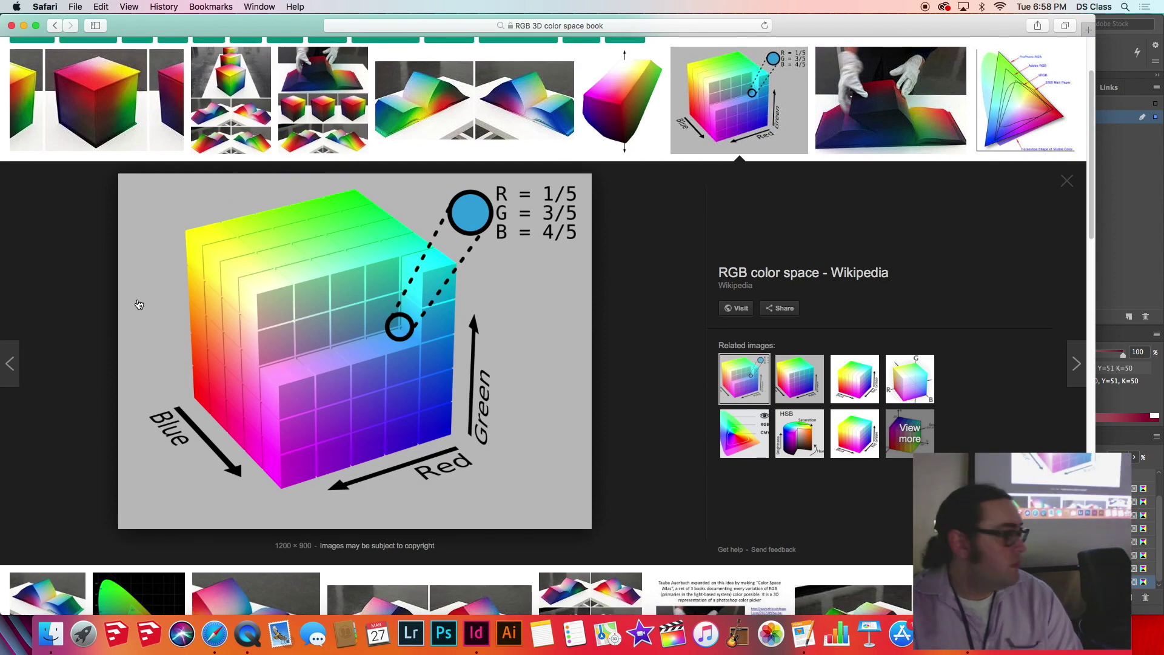
scroll(139, 304, up, 3)
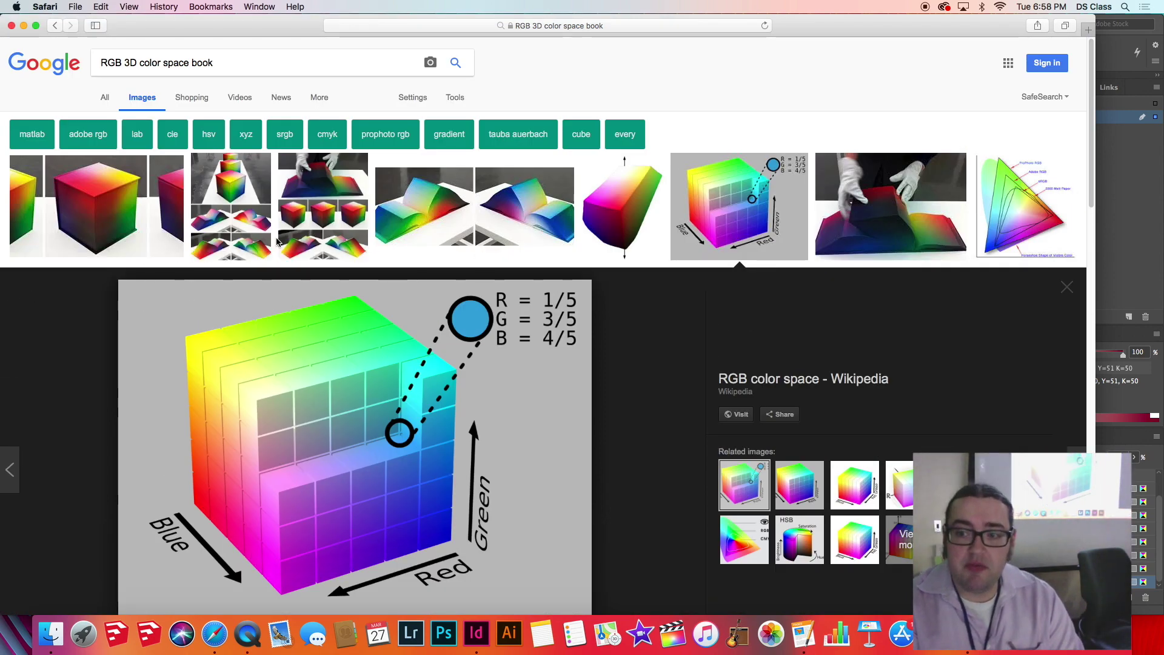
click(292, 194)
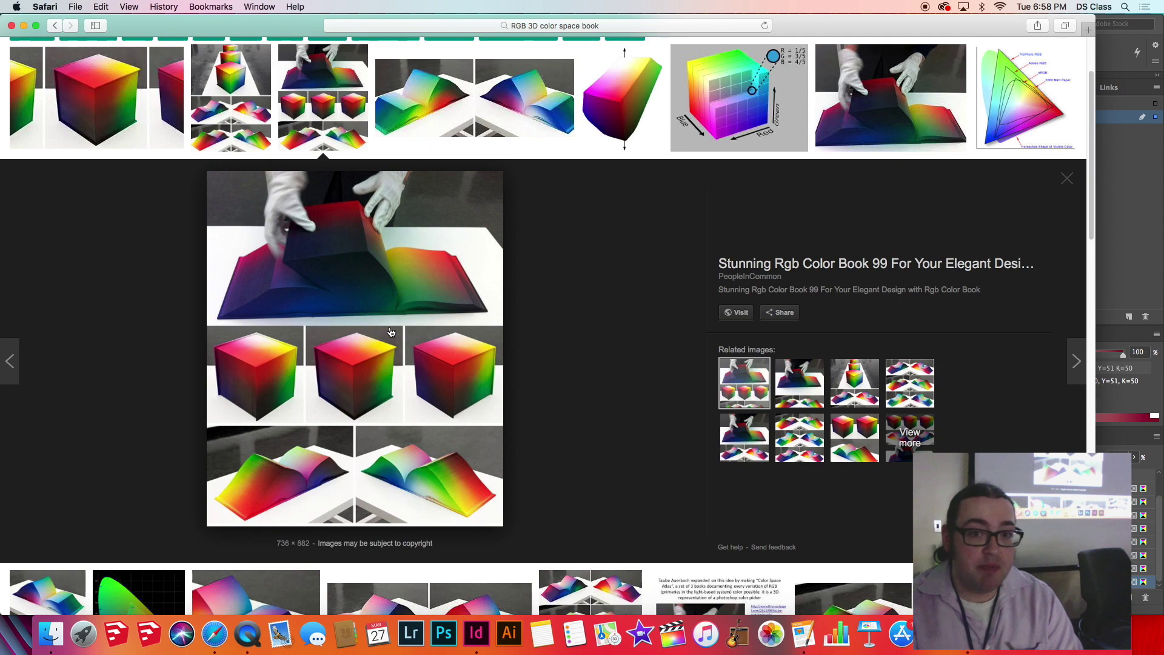
Browse the remaining image results for other three-dimensional color space models and return to the color book preview
scroll(394, 336, down, 3)
scroll(399, 338, down, 3)
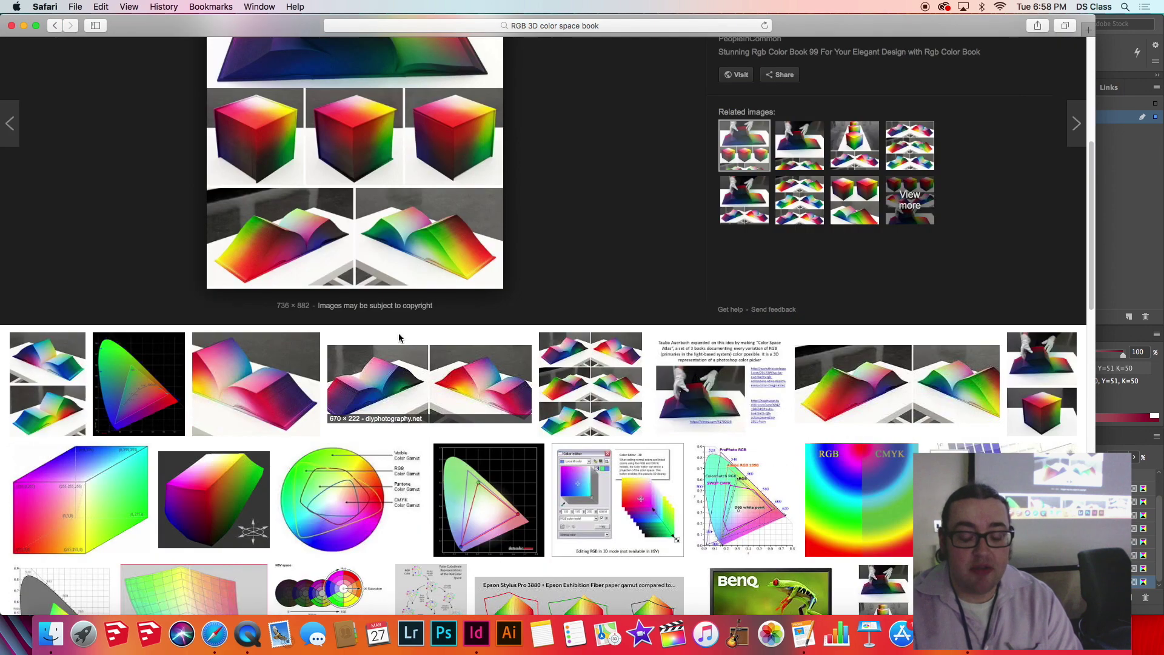
scroll(398, 330, down, 1)
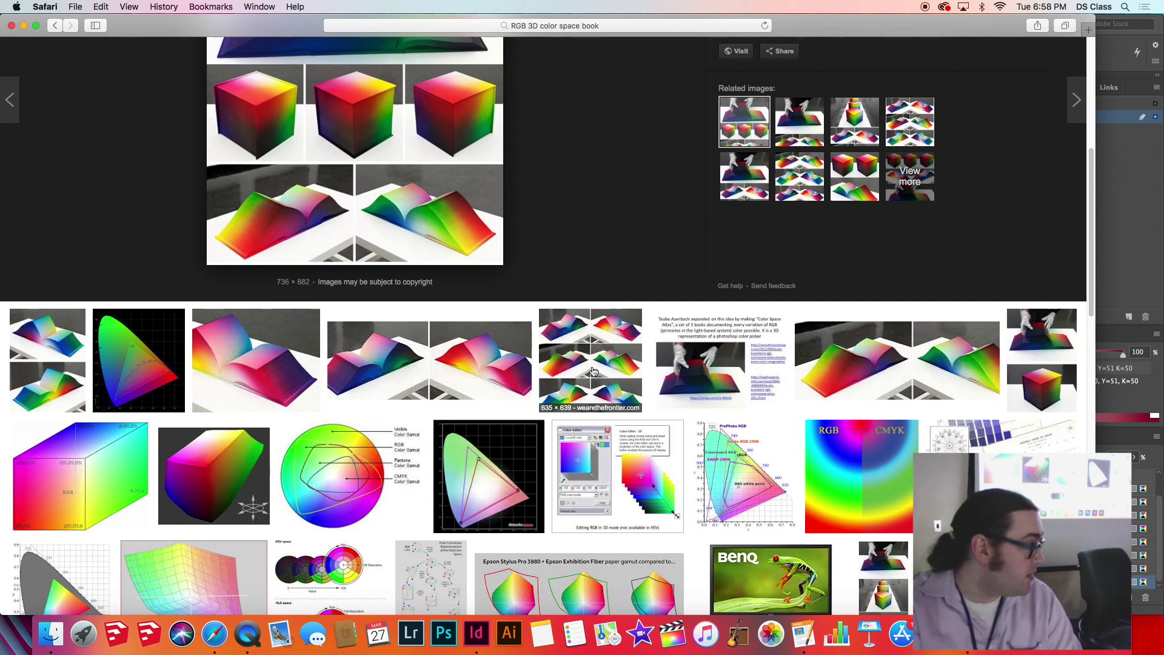
scroll(596, 367, down, 2)
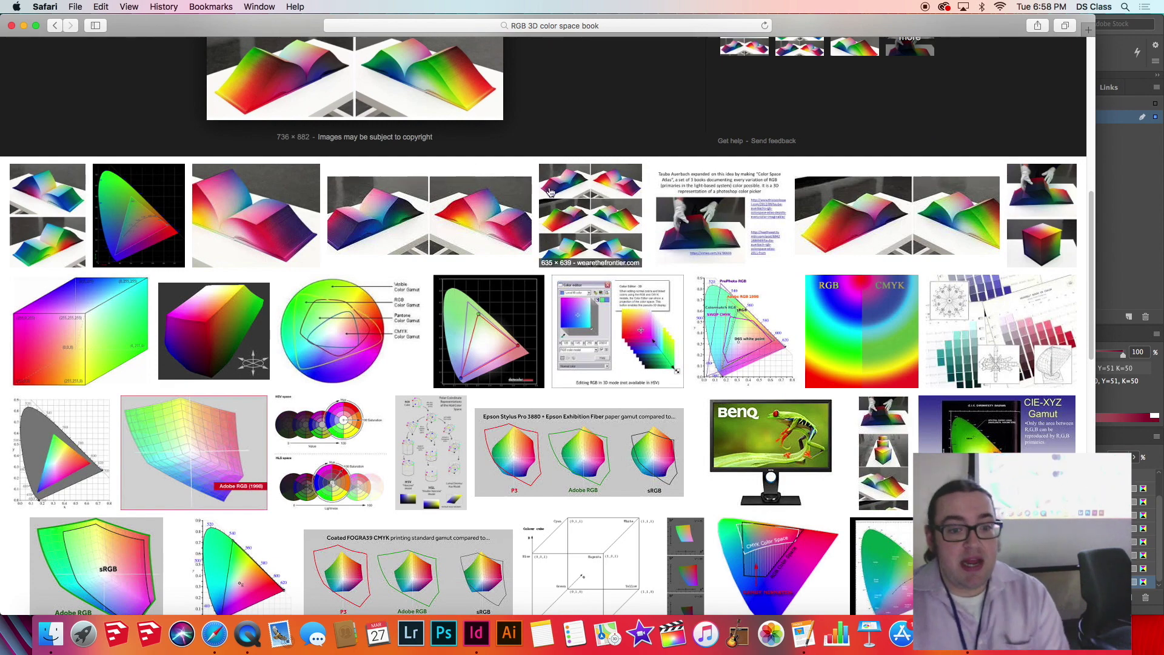
scroll(628, 235, down, 3)
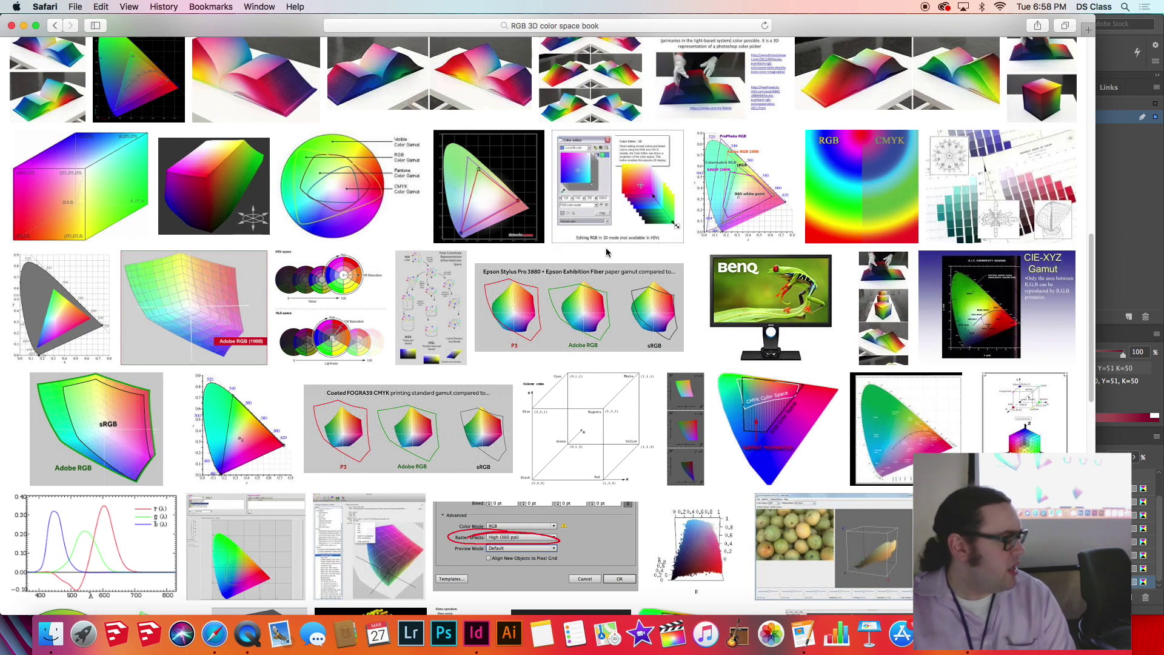
scroll(618, 249, down, 5)
scroll(618, 249, down, 5)
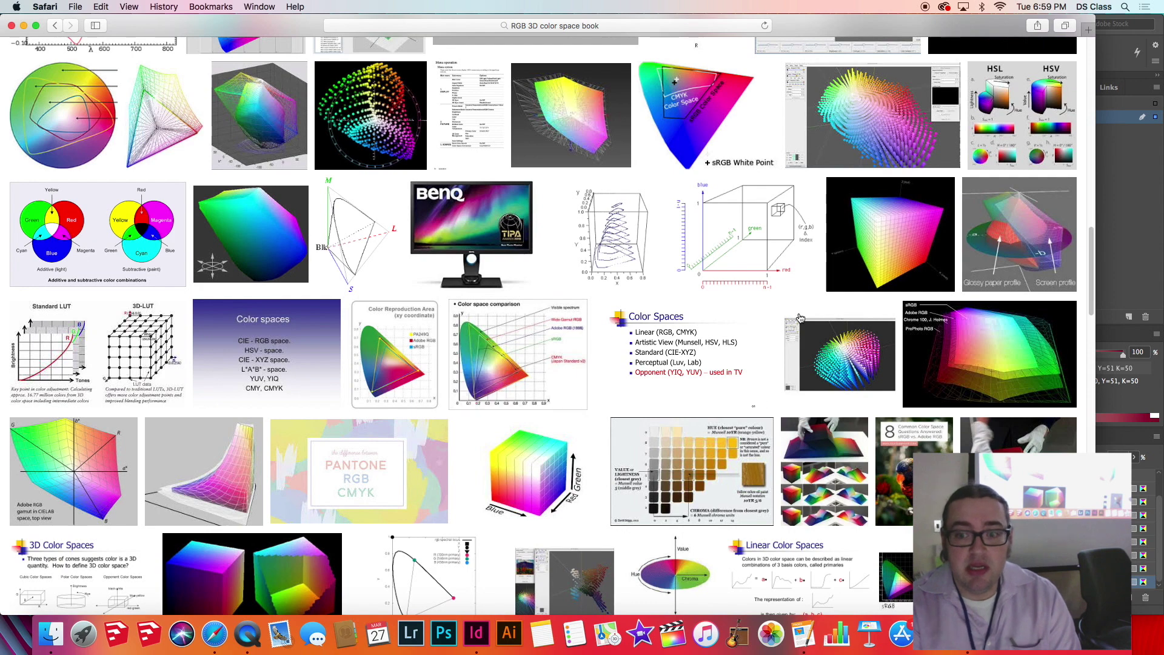
scroll(442, 407, down, 5)
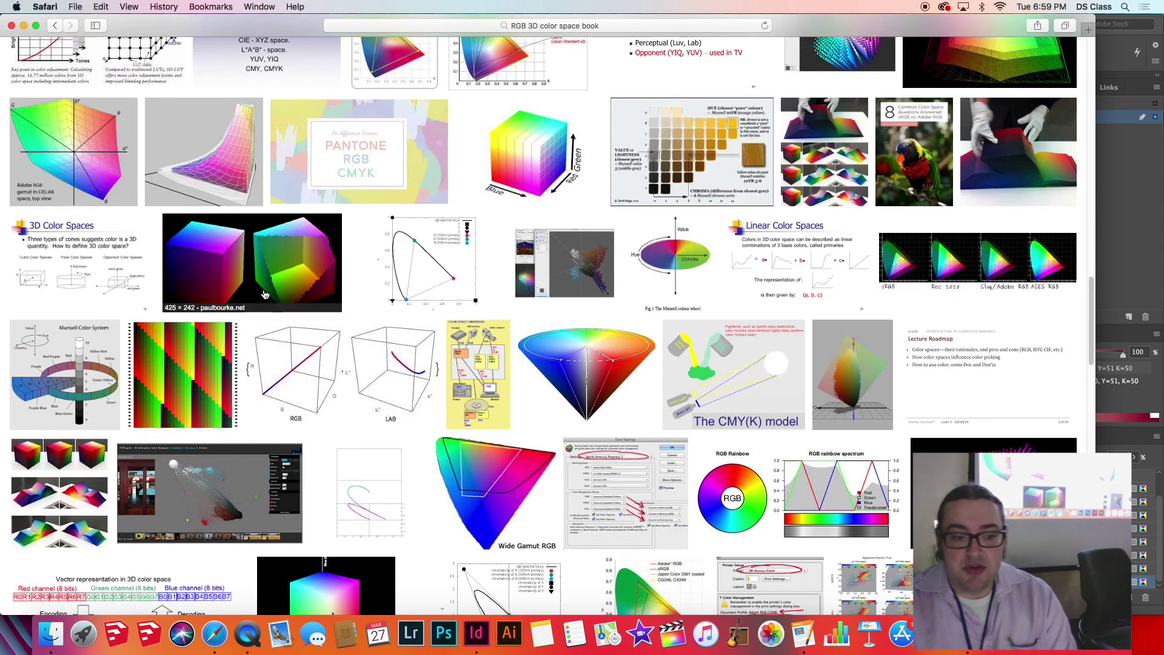
scroll(401, 405, down, 2)
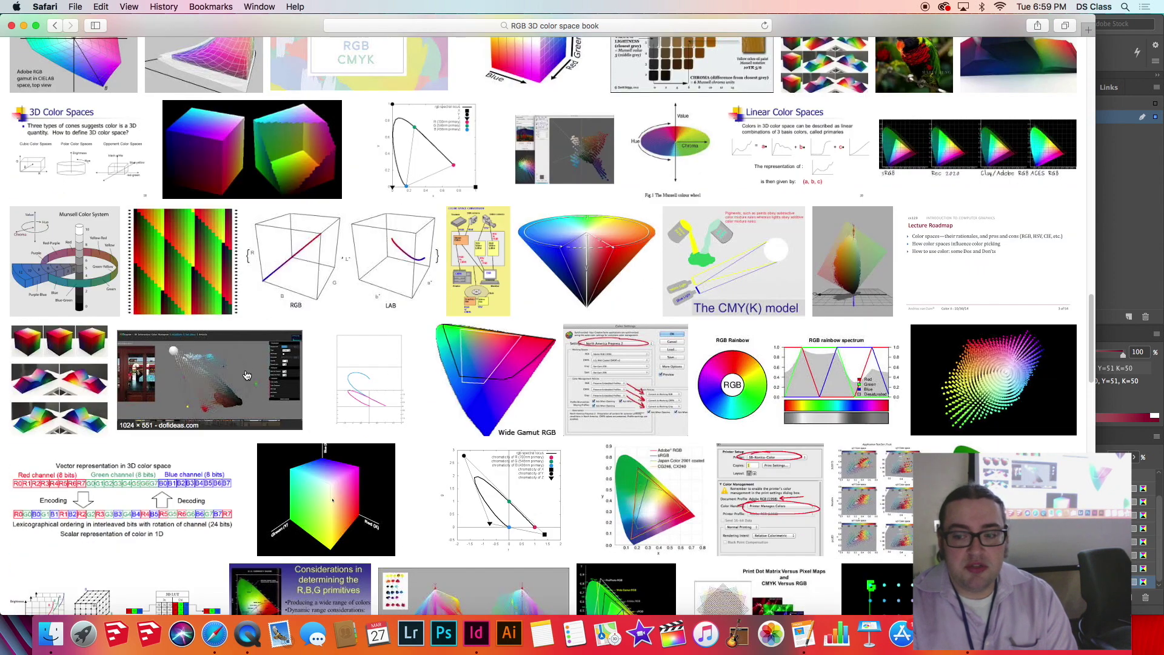
scroll(646, 388, down, 3)
scroll(645, 386, up, 20)
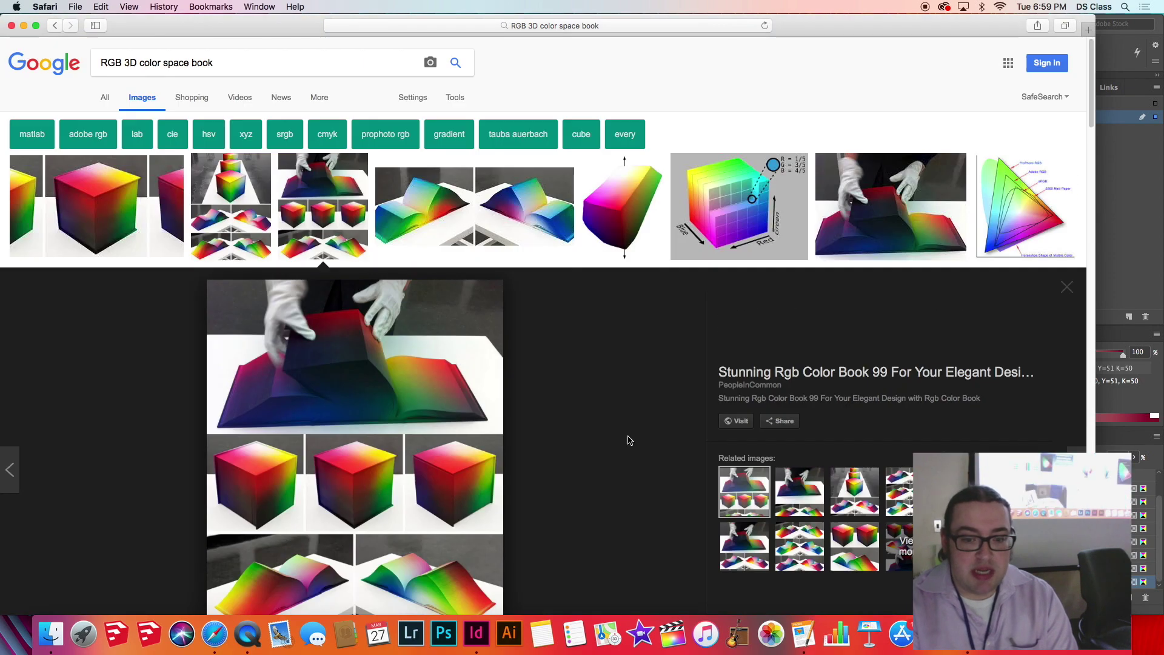
Switch back to InDesign and apply a purple fill of R 155, G 75, B 163 to the rectangle with the Color Picker
click(477, 634)
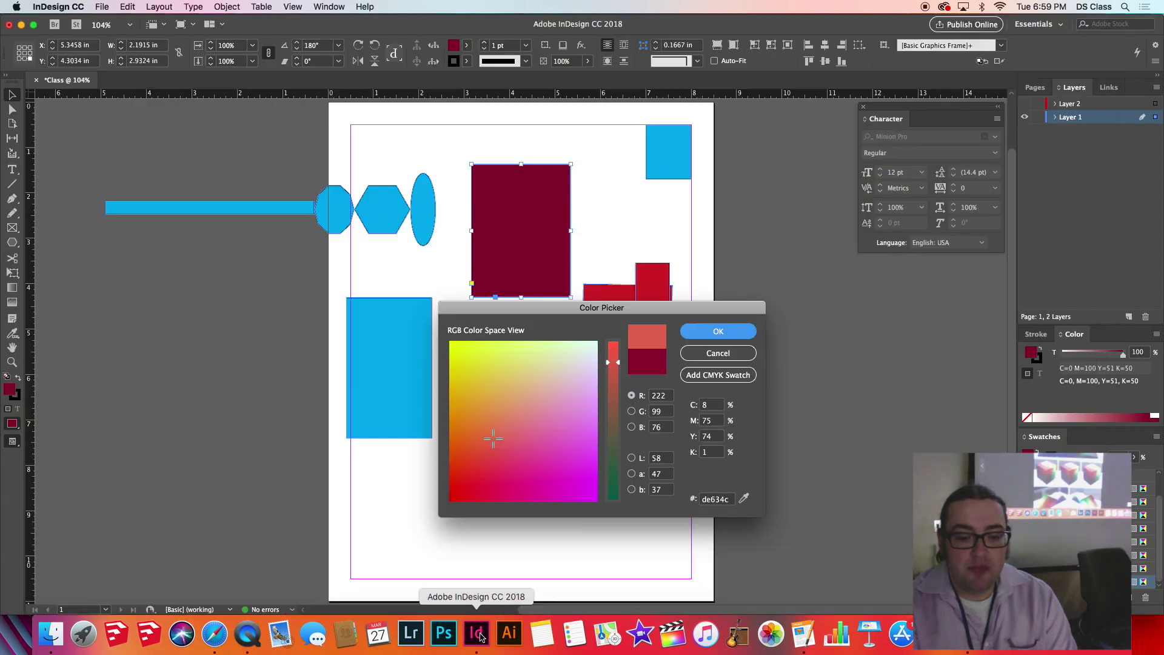
mouse_move(530, 402)
mouse_down()
mouse_move(574, 376)
mouse_move(538, 418)
mouse_move(524, 417)
mouse_up()
drag(613, 363, 619, 405)
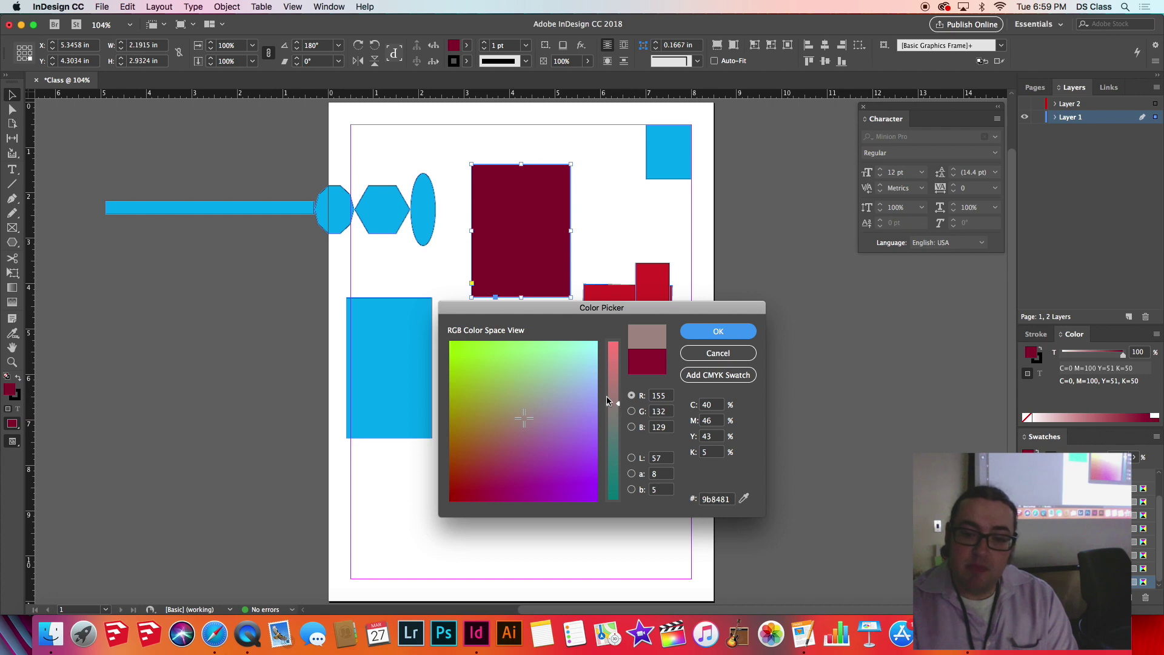
click(502, 356)
click(544, 454)
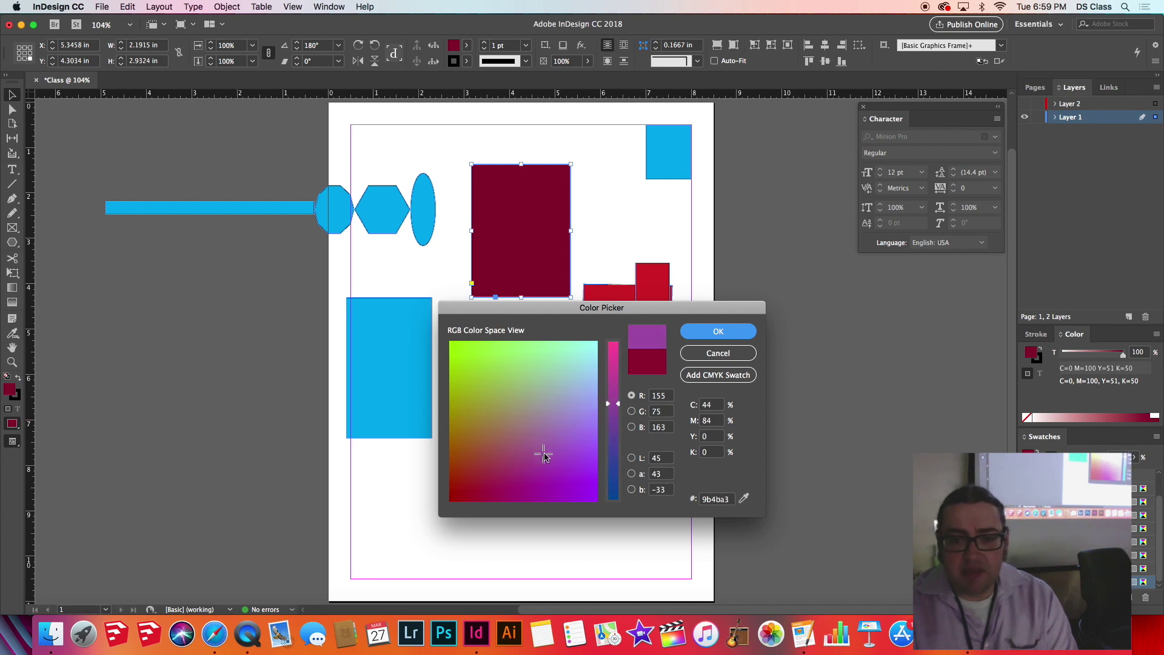
click(709, 333)
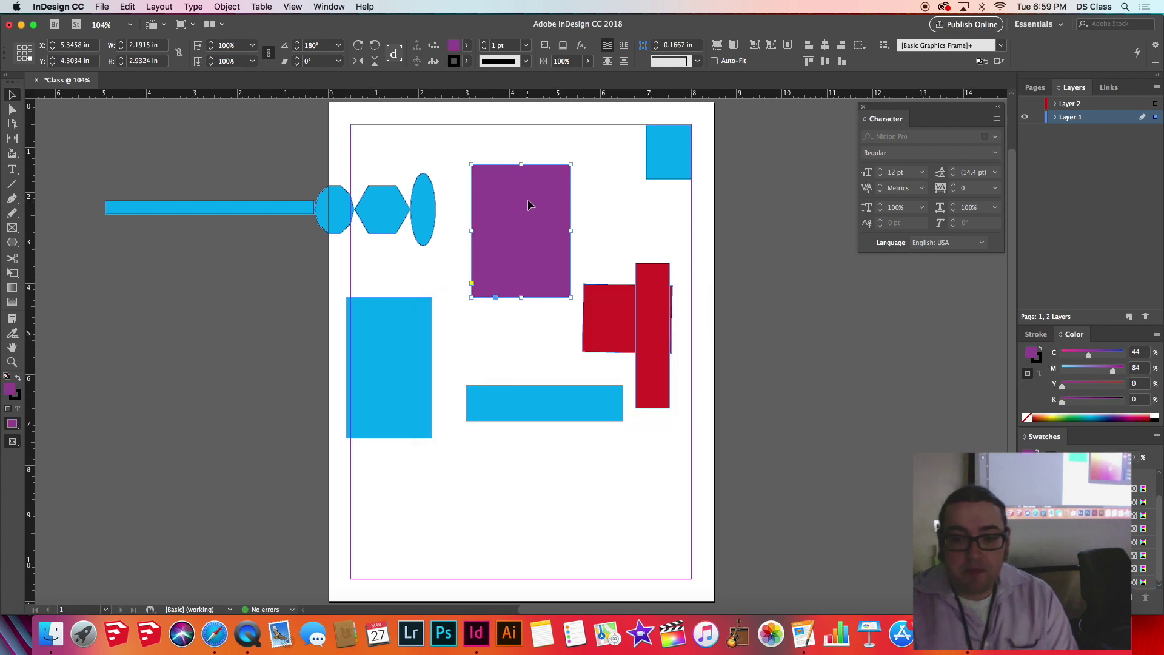
Move the purple rectangle to the page's lower-left margin corner and the tall blue rectangle to the upper middle of the page
drag(529, 200, 520, 474)
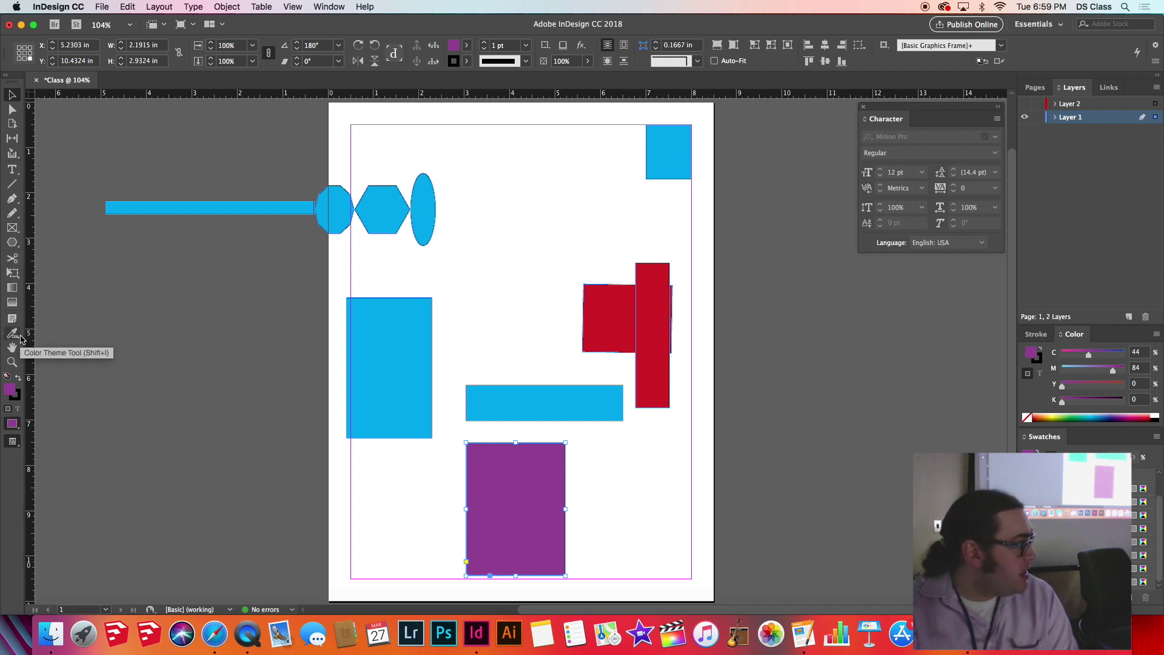
drag(485, 452, 490, 413)
mouse_move(473, 499)
mouse_down()
mouse_move(411, 525)
mouse_move(484, 511)
mouse_move(486, 494)
mouse_up()
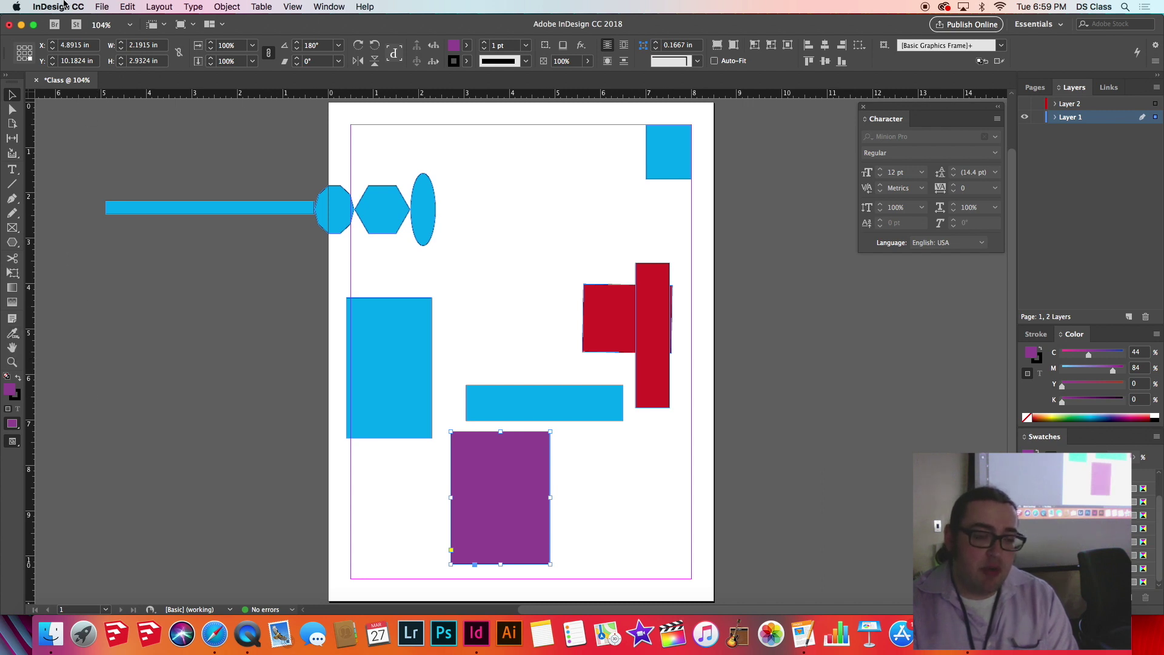
click(101, 7)
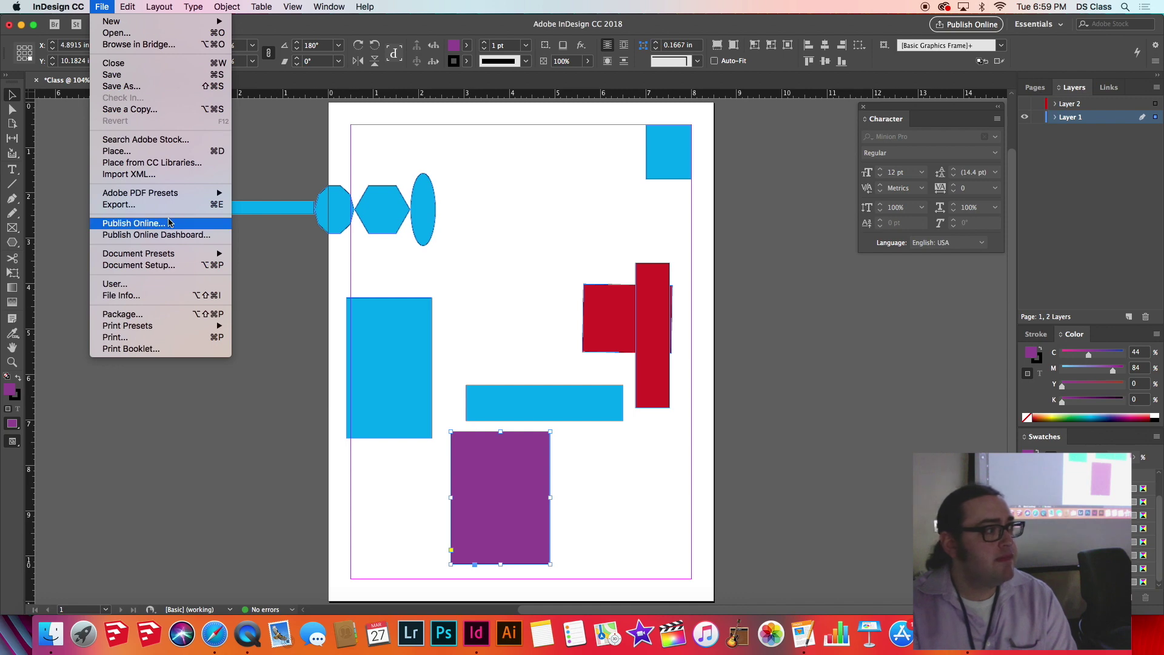
click(329, 167)
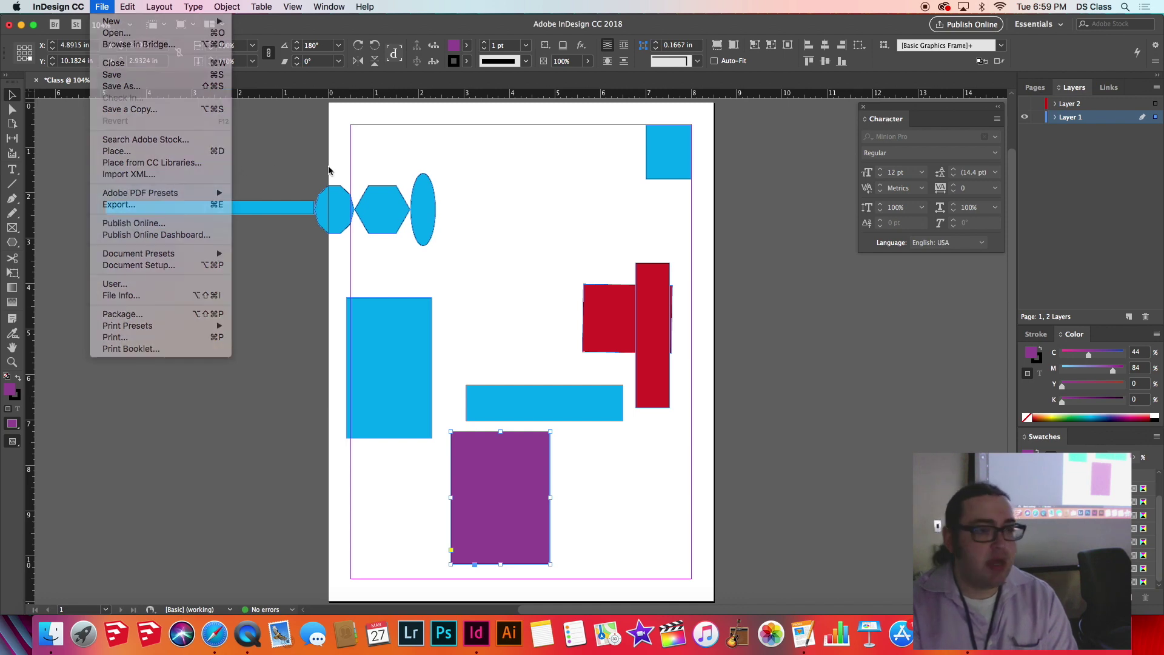
click(477, 450)
drag(476, 450, 404, 461)
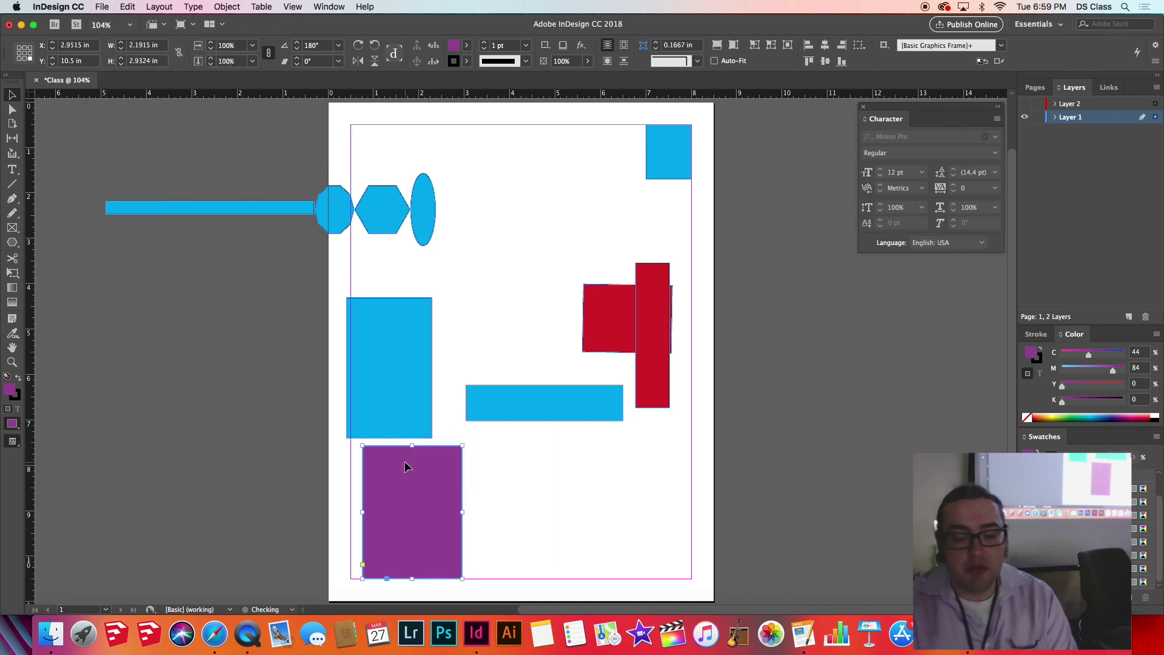
drag(375, 388, 507, 276)
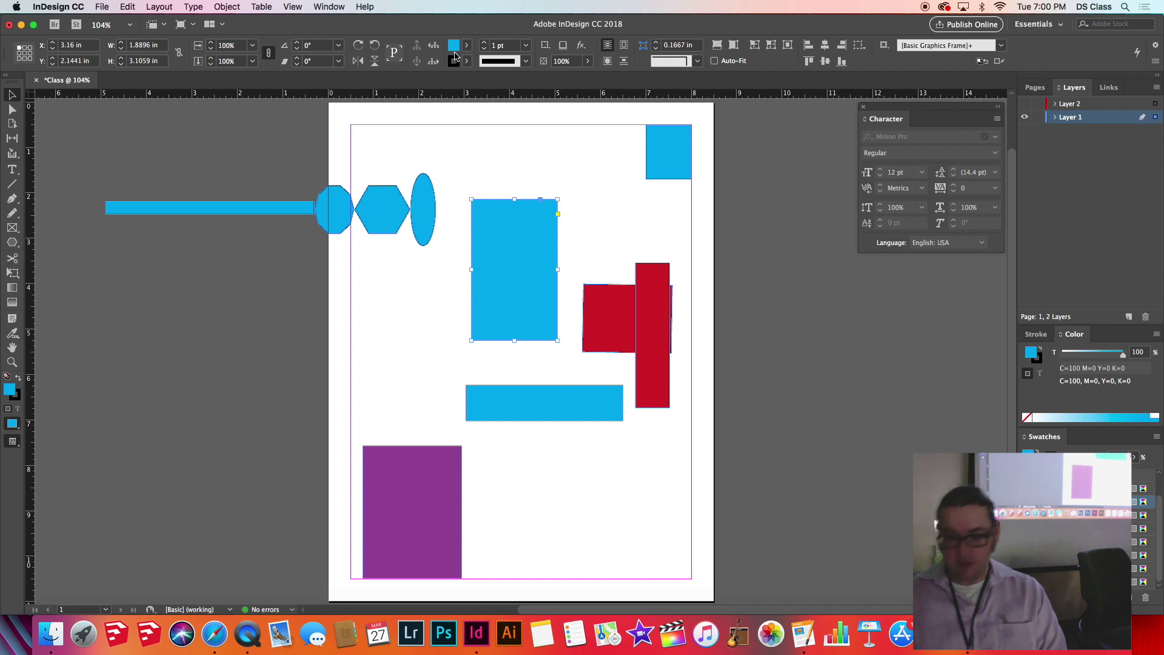
drag(518, 228, 519, 249)
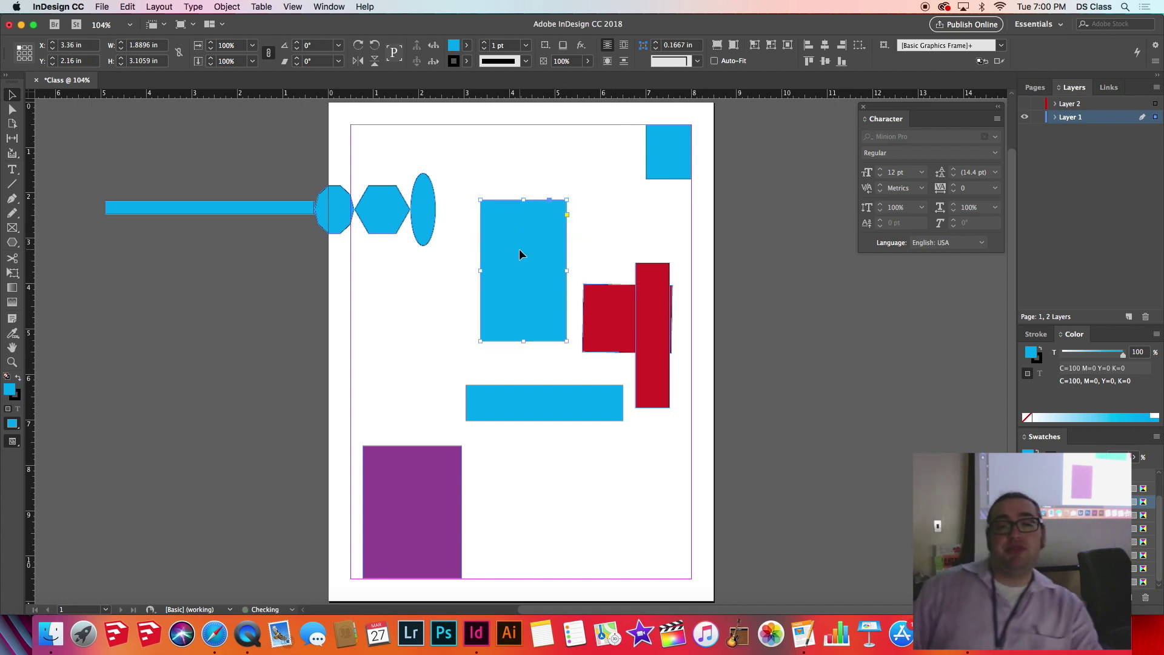
Examine the black outline at the tall blue rectangle's top-left corner up close, magnified to 1200%
click(12, 364)
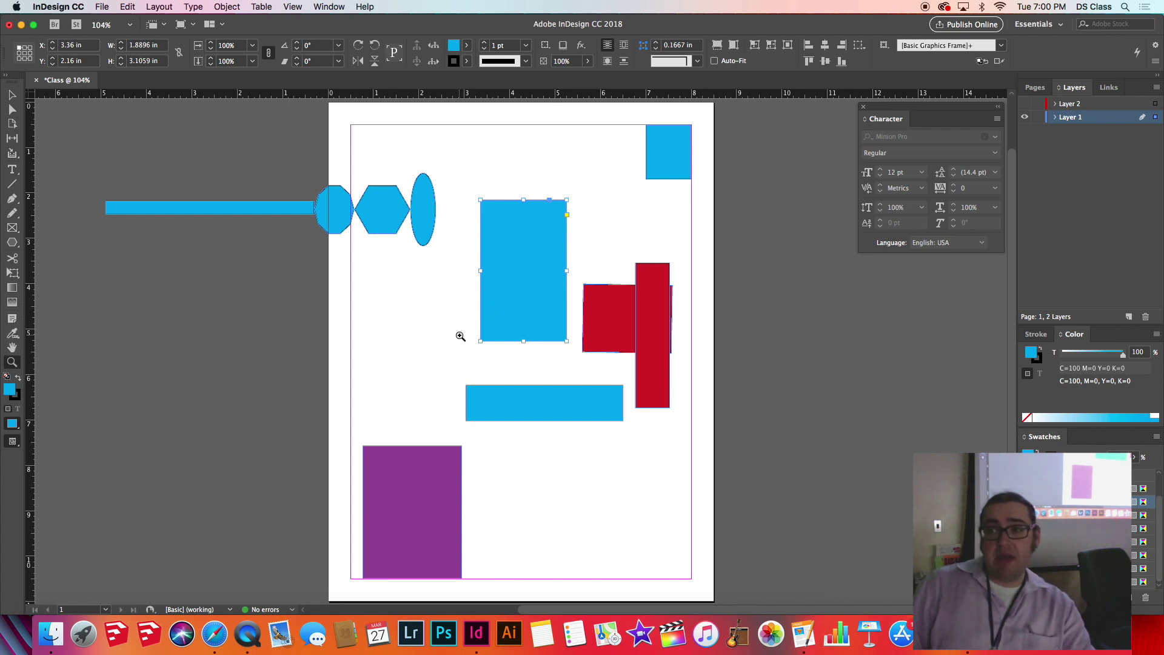
click(491, 319)
click(565, 322)
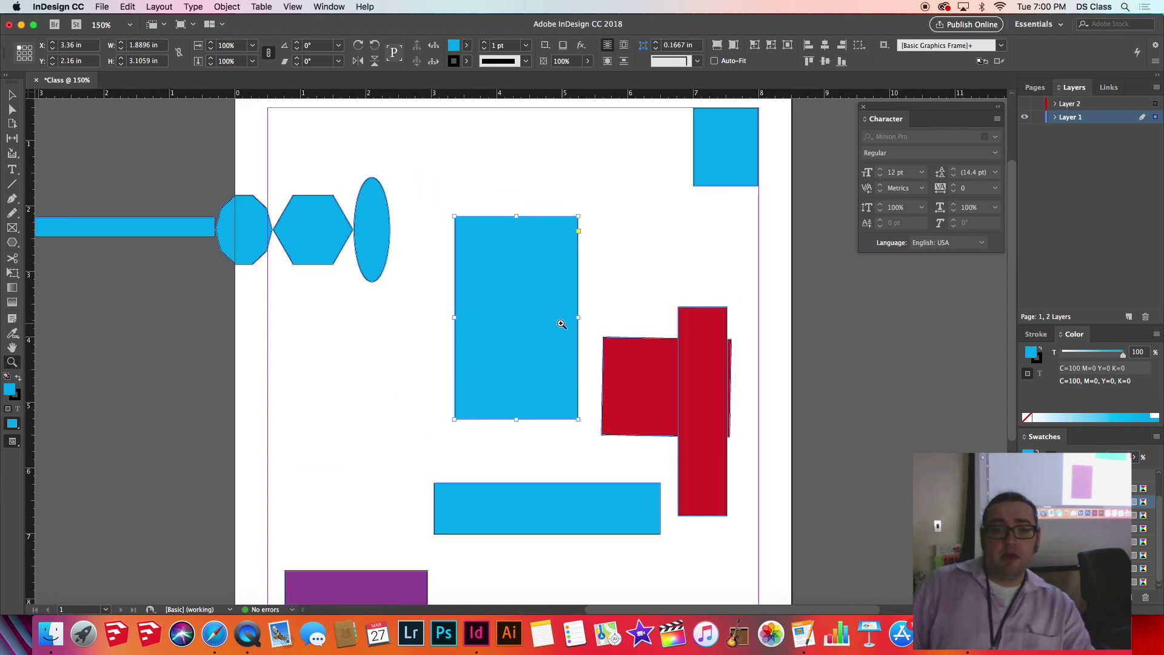
click(566, 322)
click(515, 266)
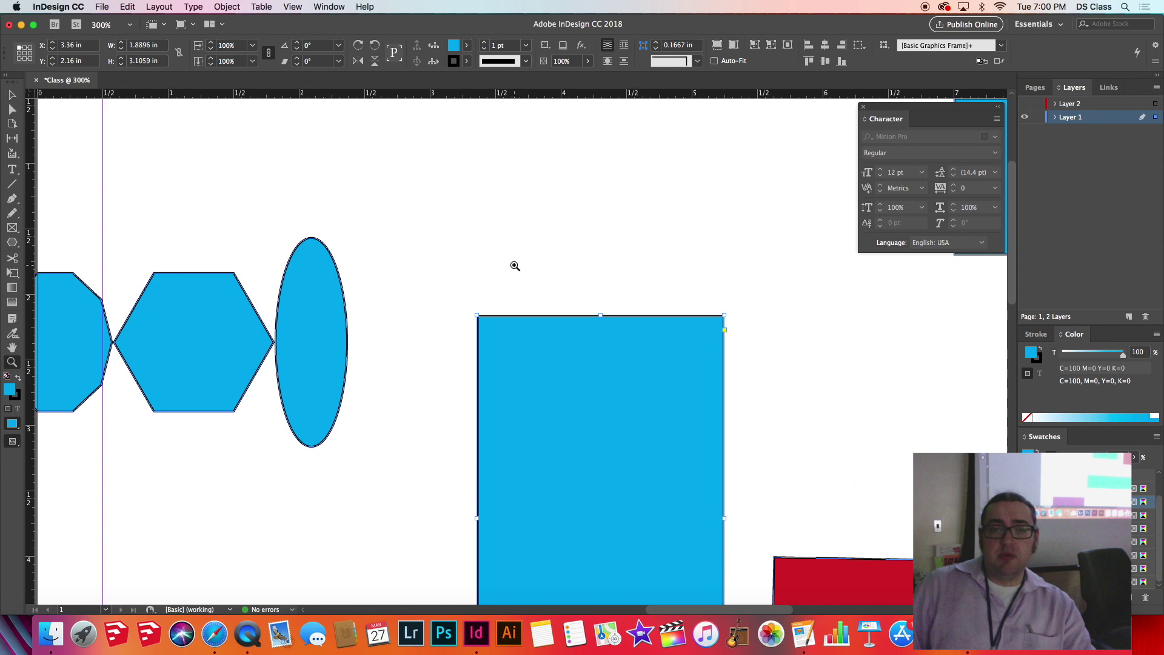
click(468, 426)
click(560, 330)
click(520, 304)
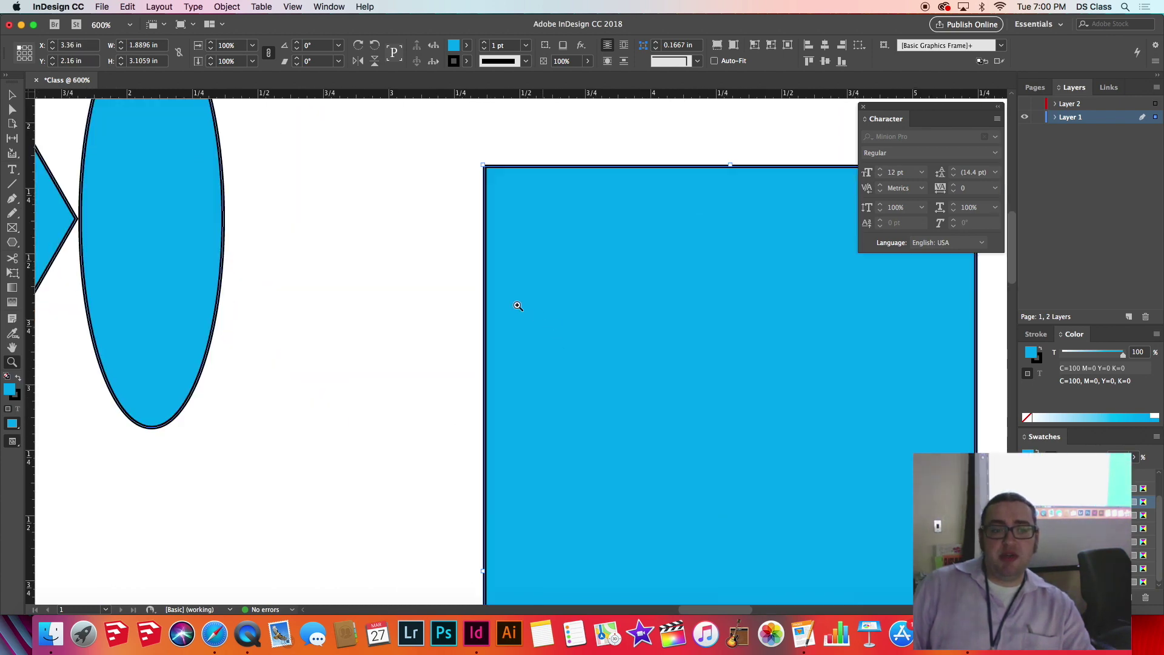
click(486, 266)
drag(621, 268, 290, 305)
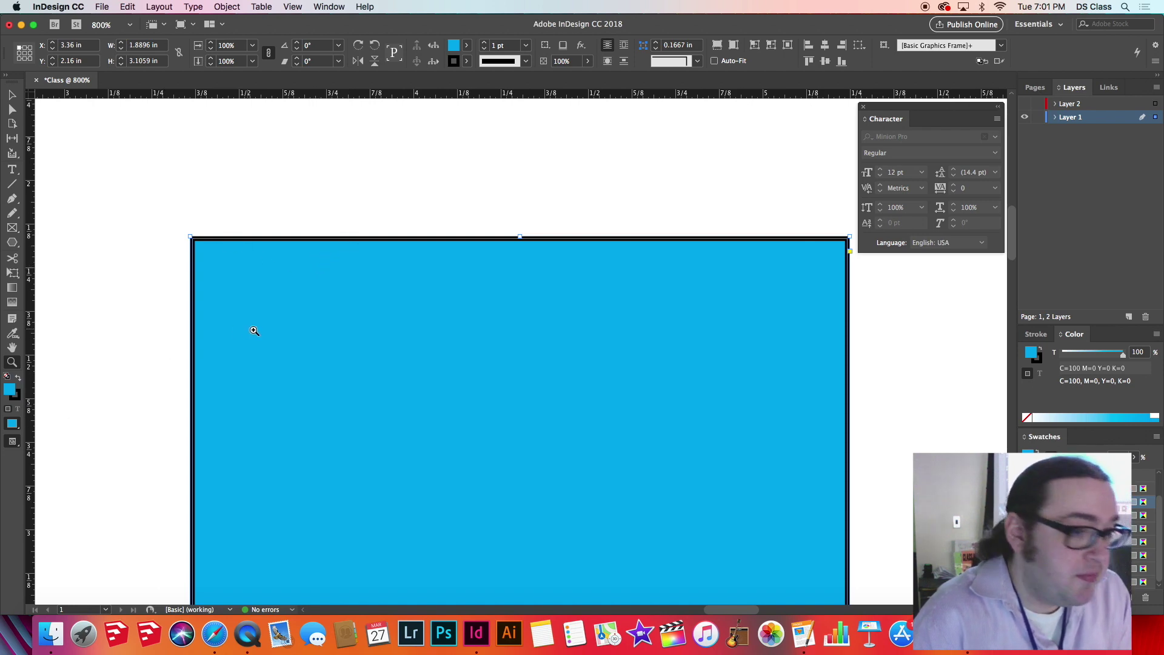
click(261, 309)
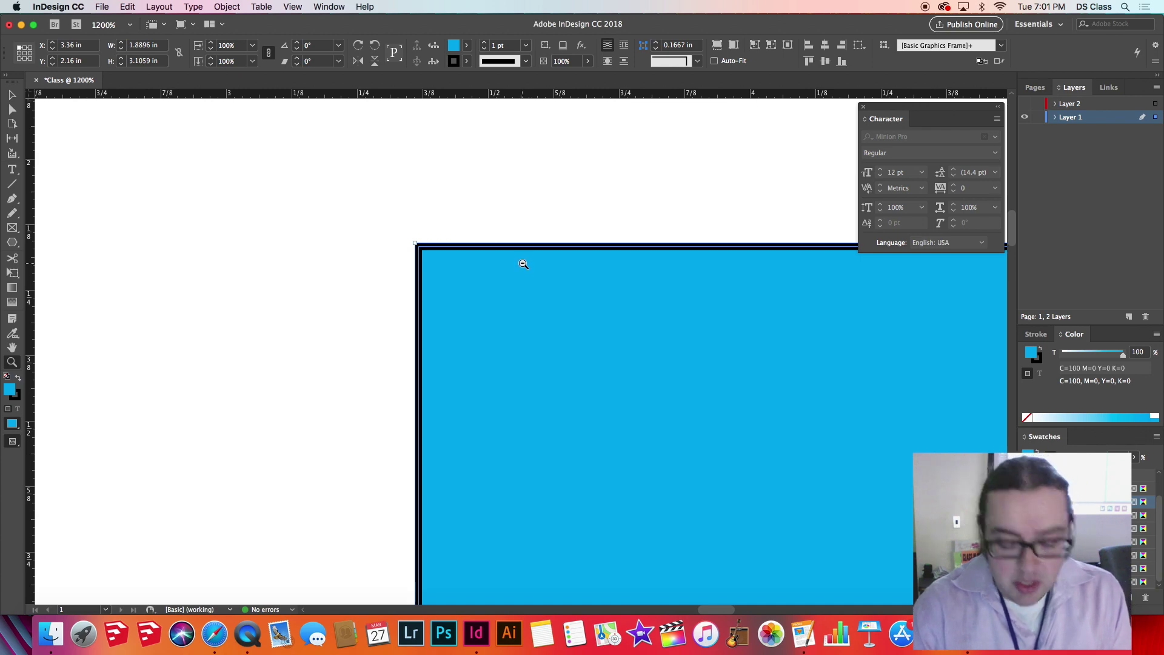
Compare how thick the rectangle's outline looks around its top-left corner at magnifications between 400% and 3200%
alt+click(497, 291)
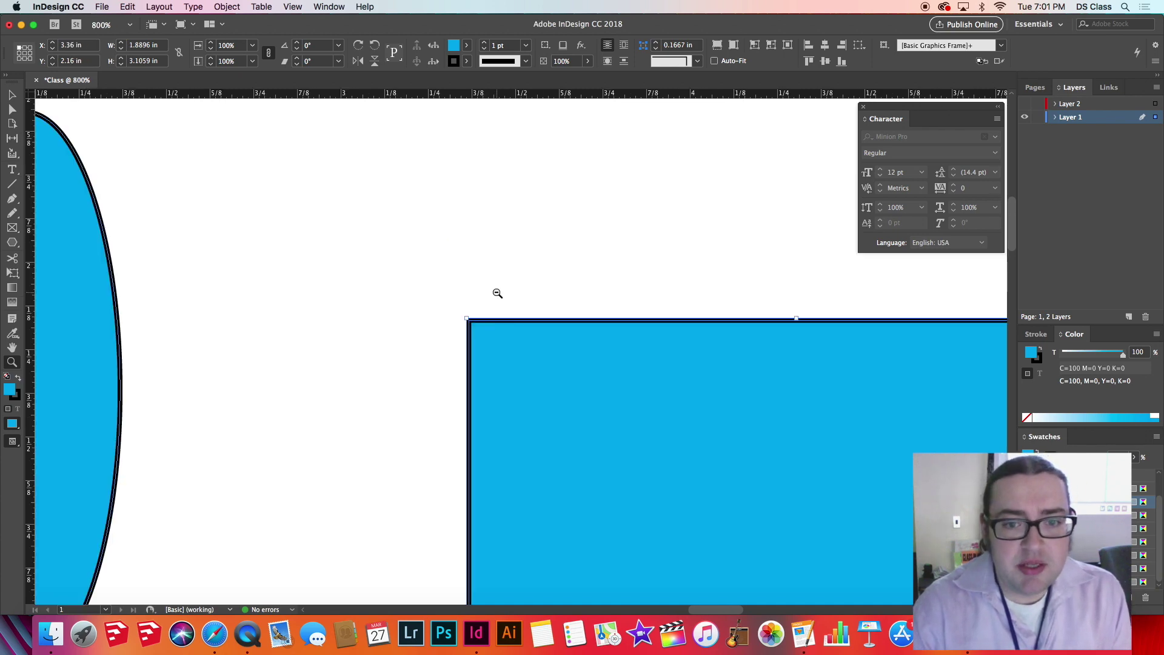
alt+click(477, 331)
alt+click(522, 352)
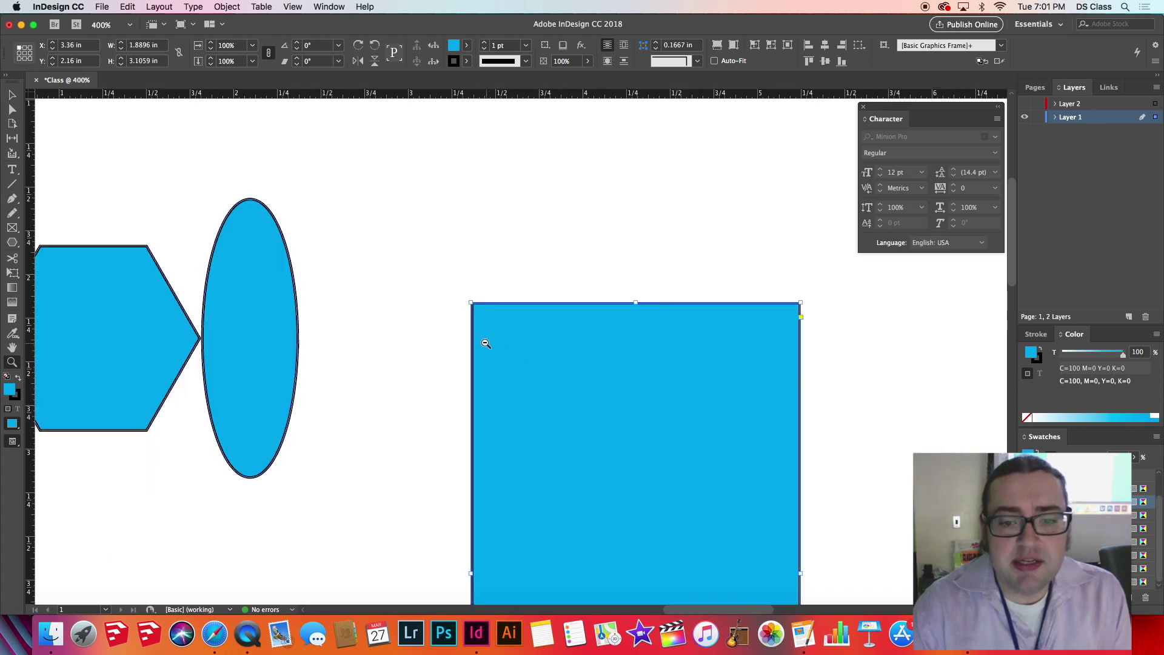
click(490, 341)
drag(594, 344, 517, 286)
scroll(562, 390, down, 1)
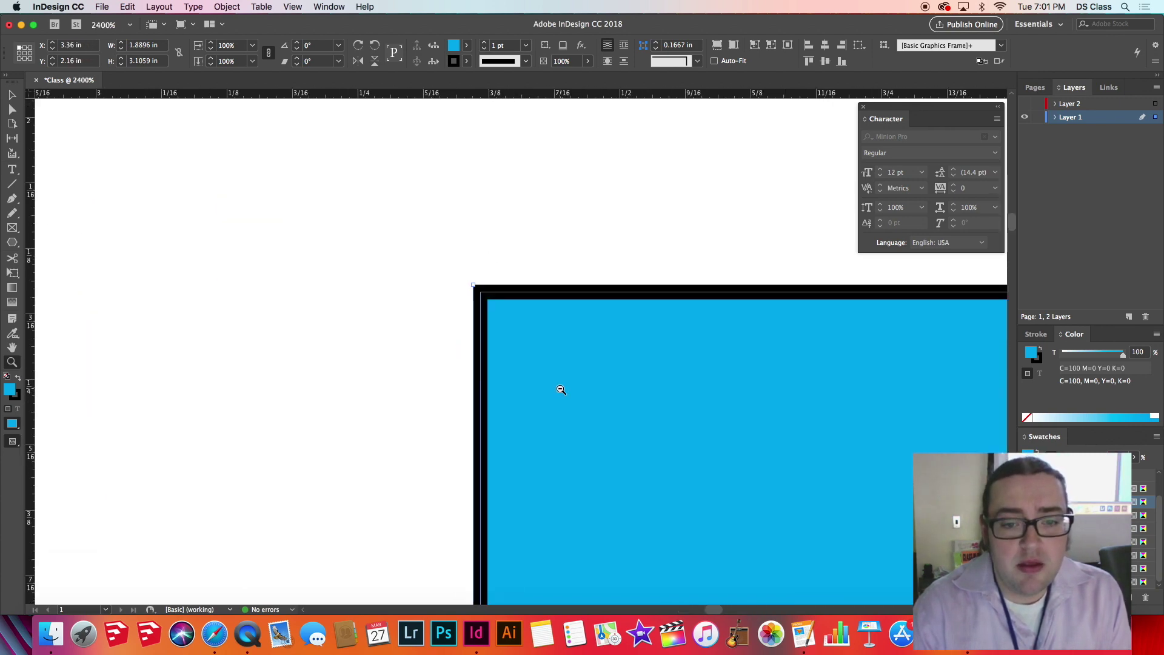
scroll(527, 317, up, 3)
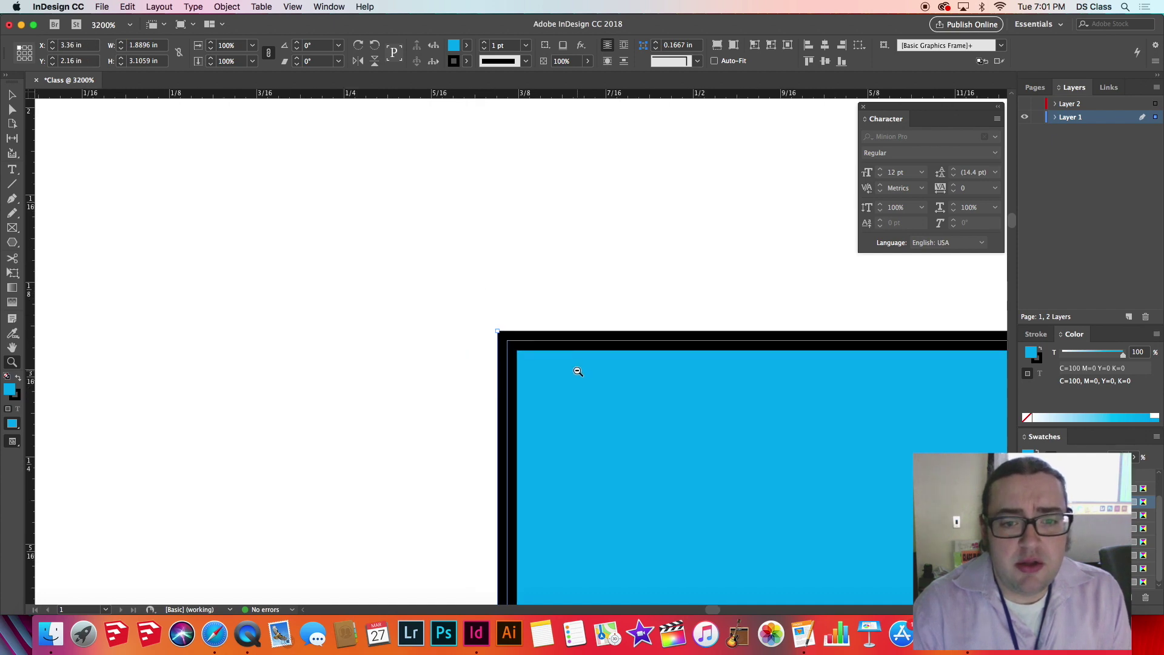
alt+click(555, 365)
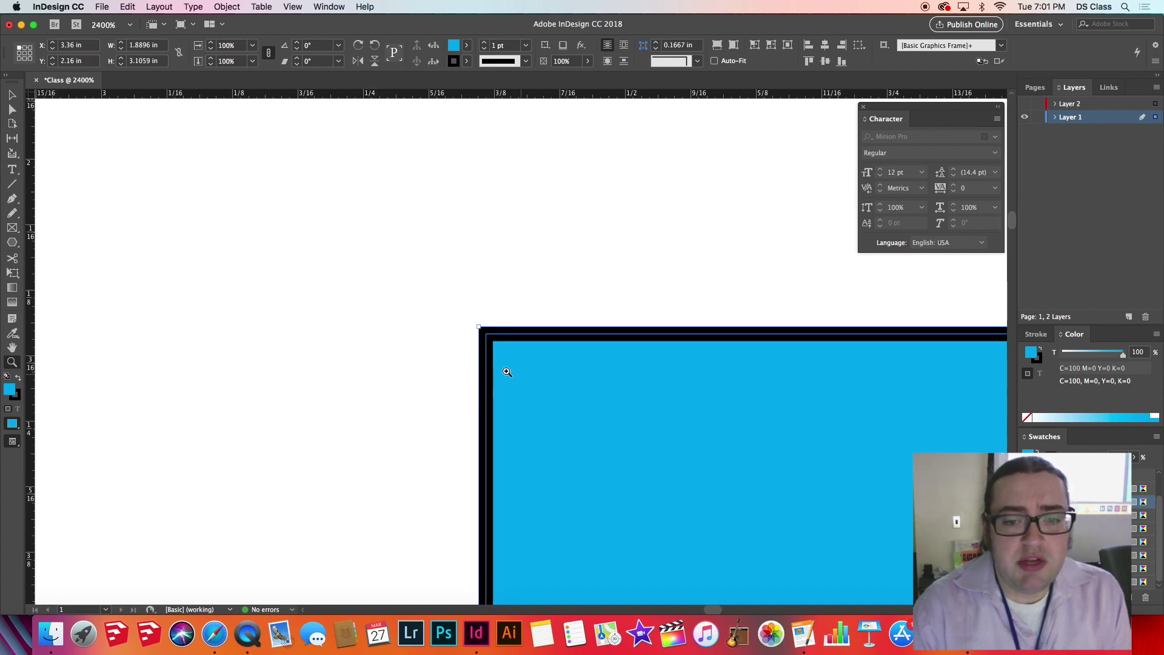
alt+click(499, 359)
alt+click(564, 363)
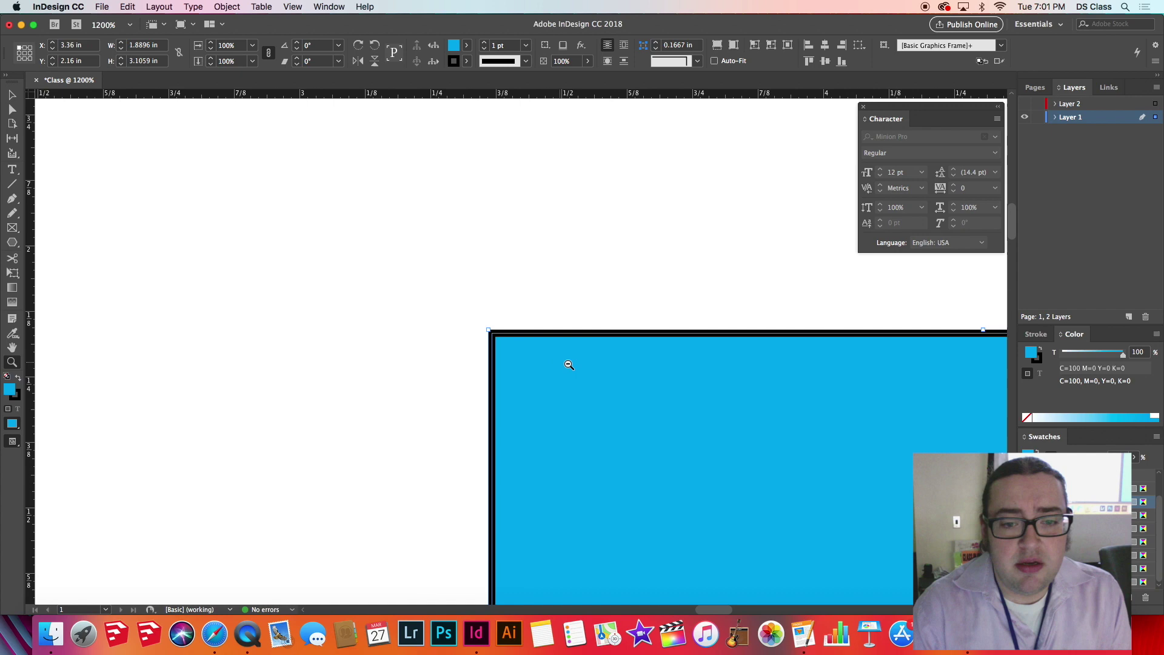
alt+click(501, 362)
click(501, 367)
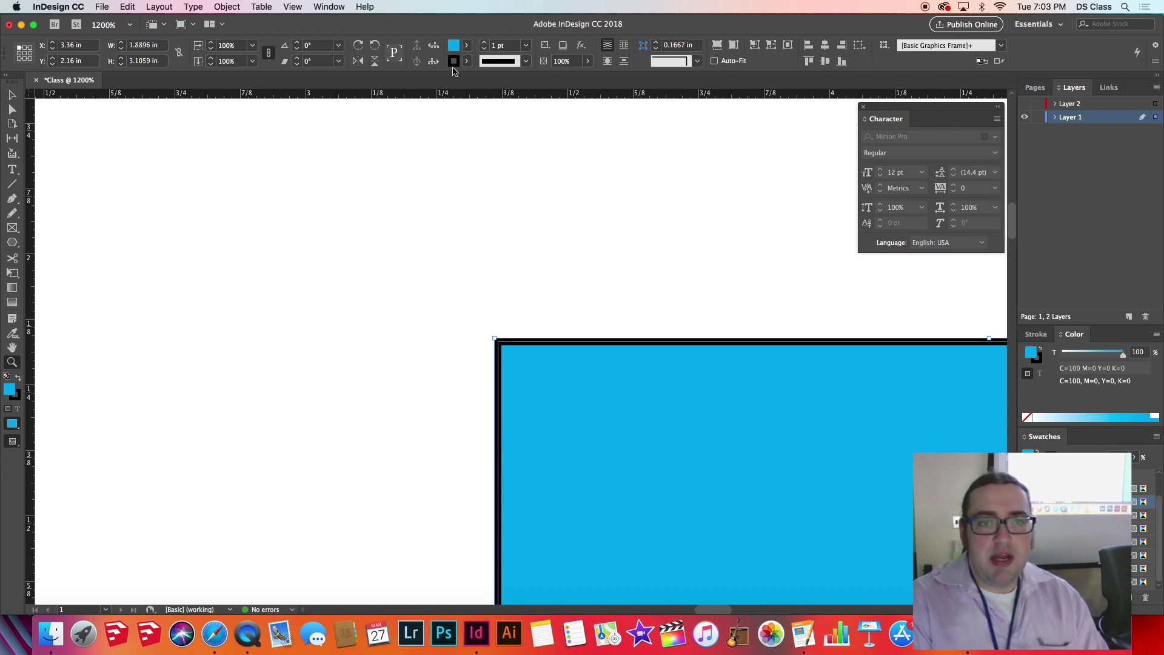
Raise the blue rectangle's stroke weight gradually to 12 pt, and reduce it to 10 pt
click(485, 45)
click(486, 45)
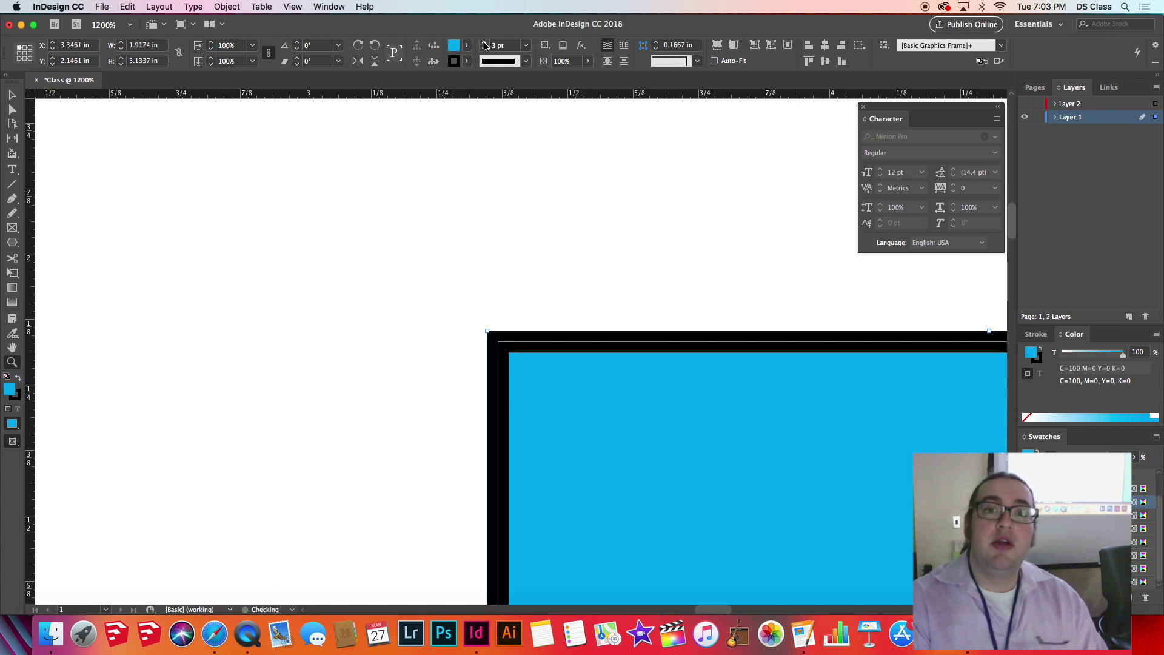
click(485, 45)
click(485, 45)
click(485, 45)
click(485, 45)
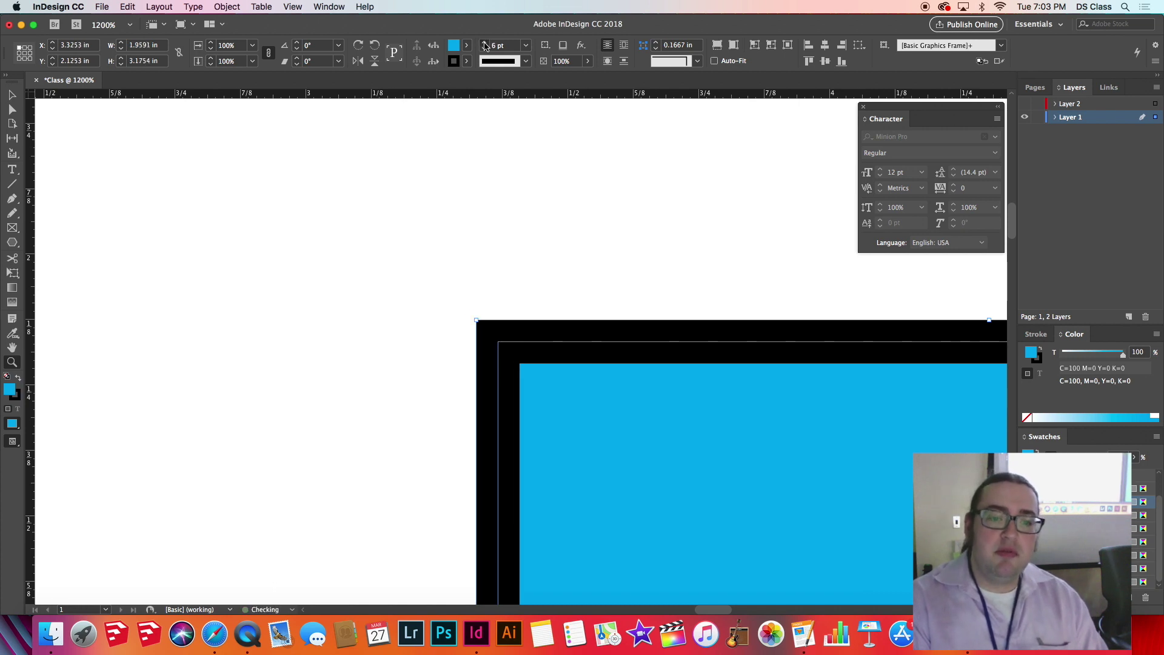
click(485, 45)
click(486, 45)
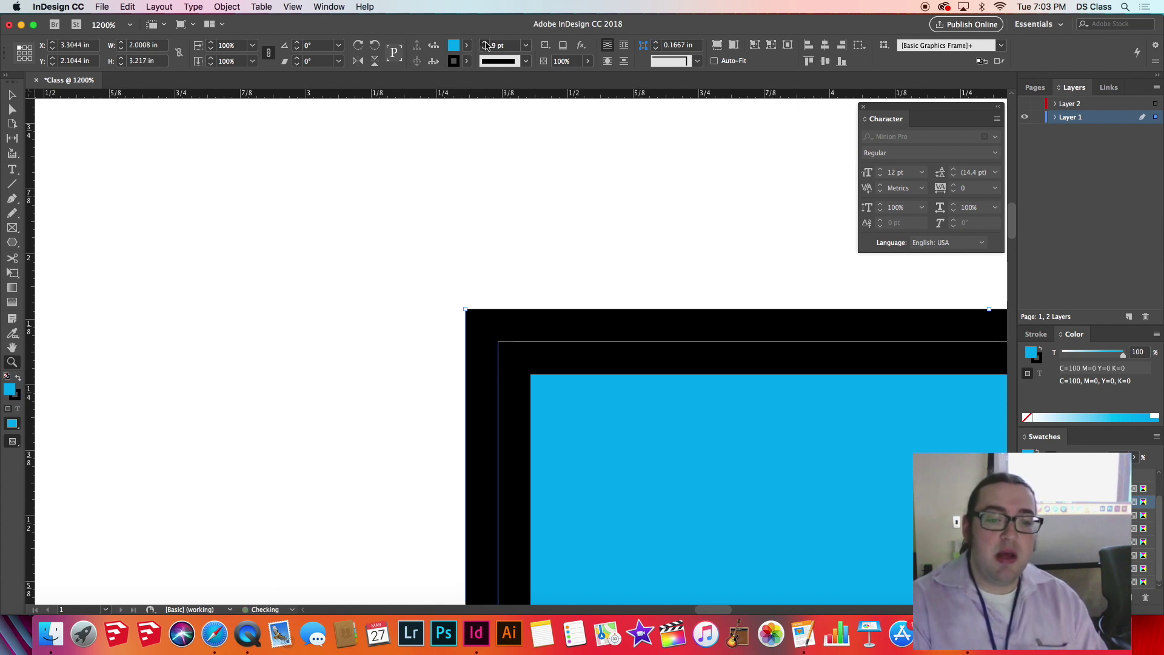
click(485, 45)
click(485, 45)
click(486, 45)
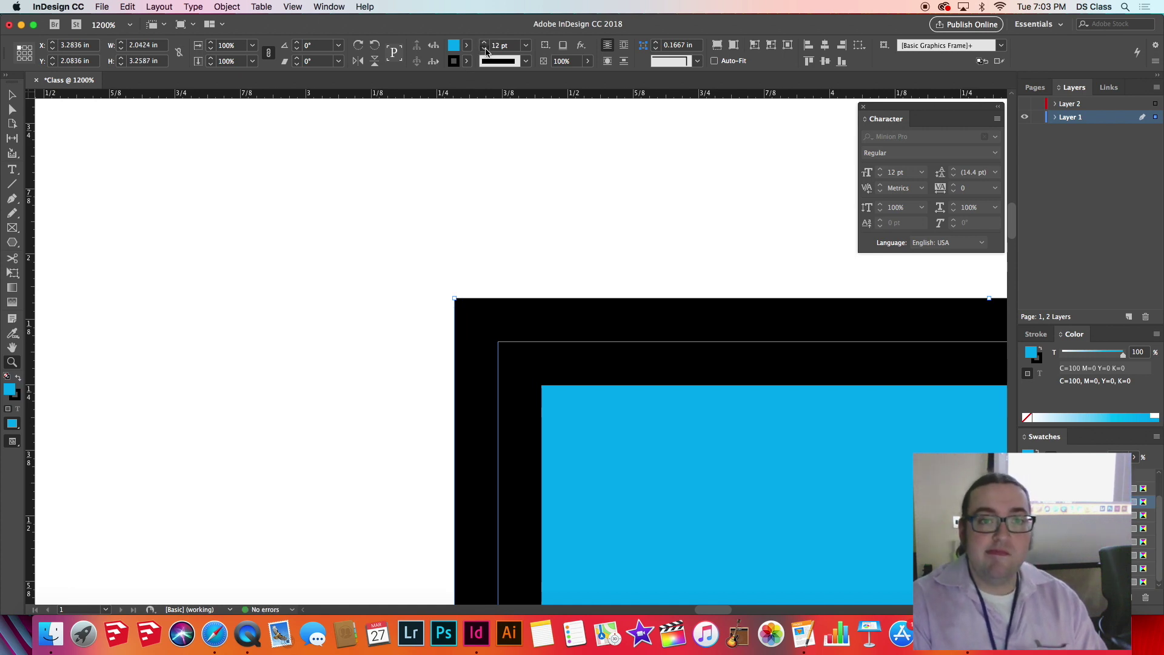
click(485, 50)
click(485, 50)
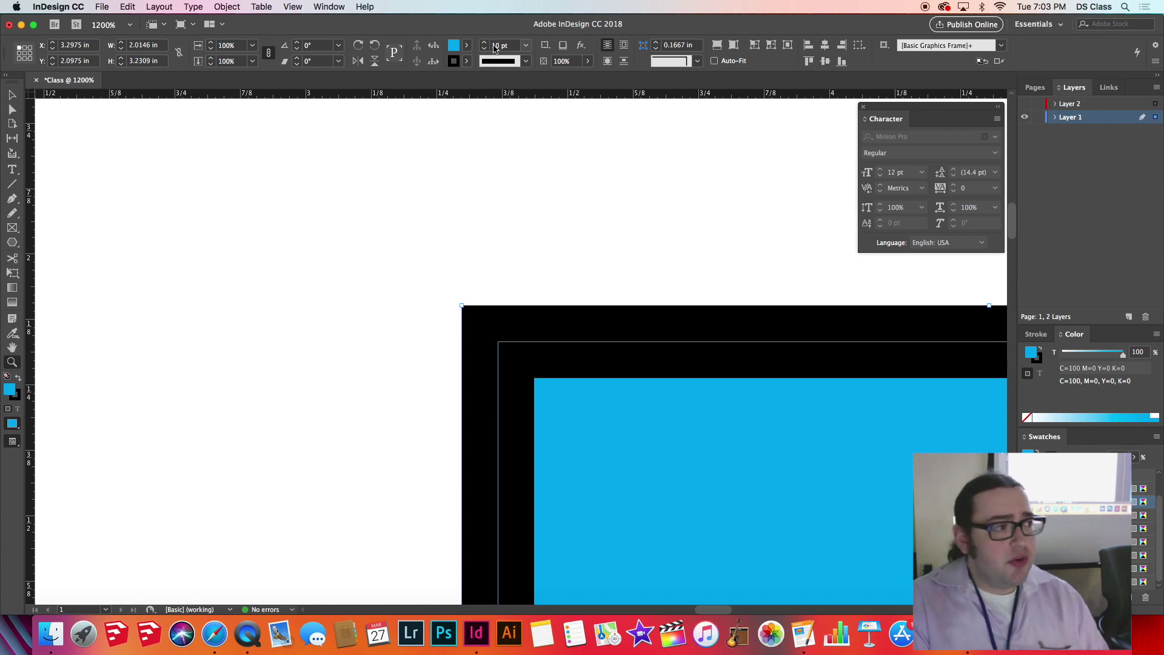
Shrink the black-outlined blue rectangle towards its bottom-left corner to about 0.29 by 0.28 in
alt+click(545, 358)
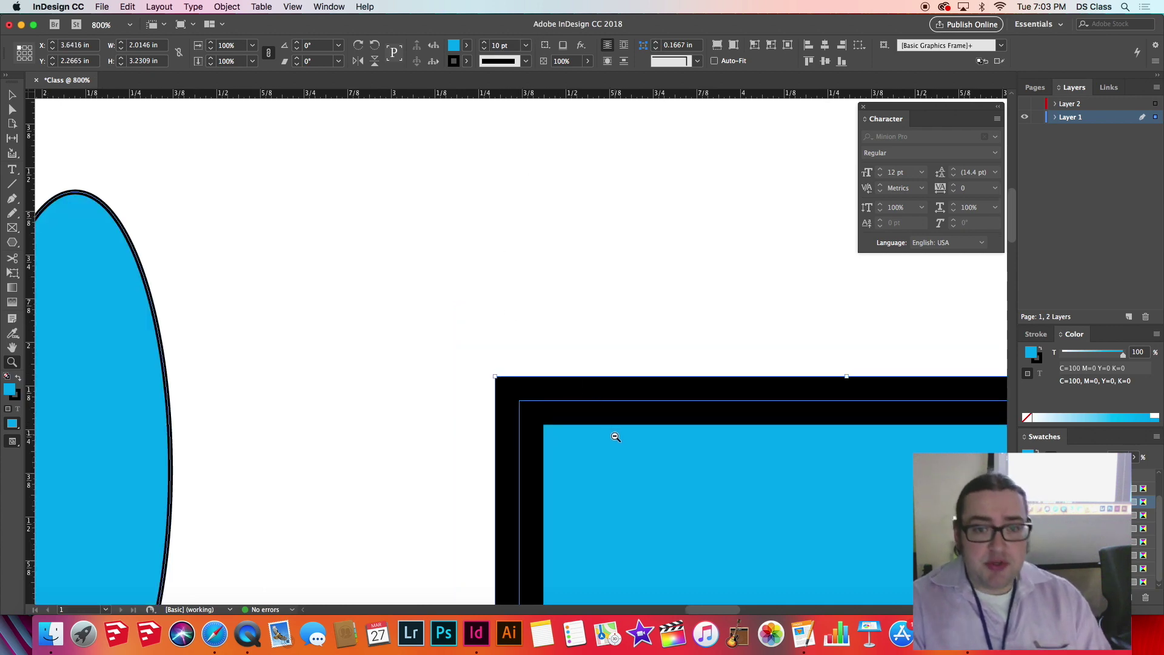
alt+click(614, 438)
alt+click(624, 458)
alt+click(593, 444)
alt+click(509, 420)
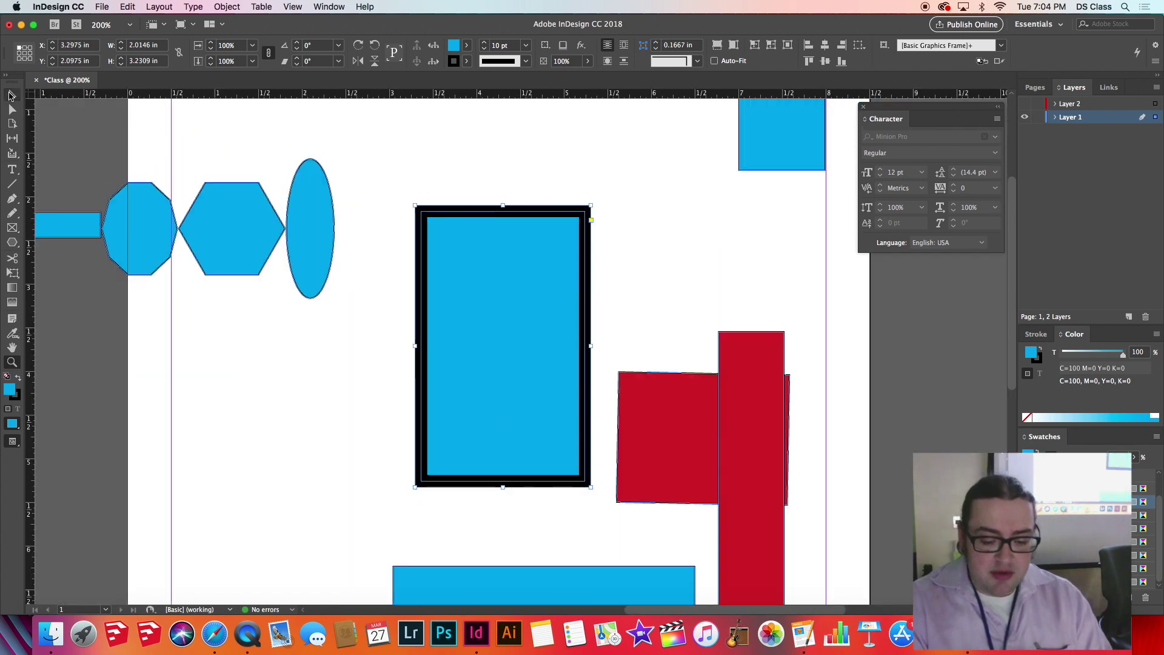
click(11, 95)
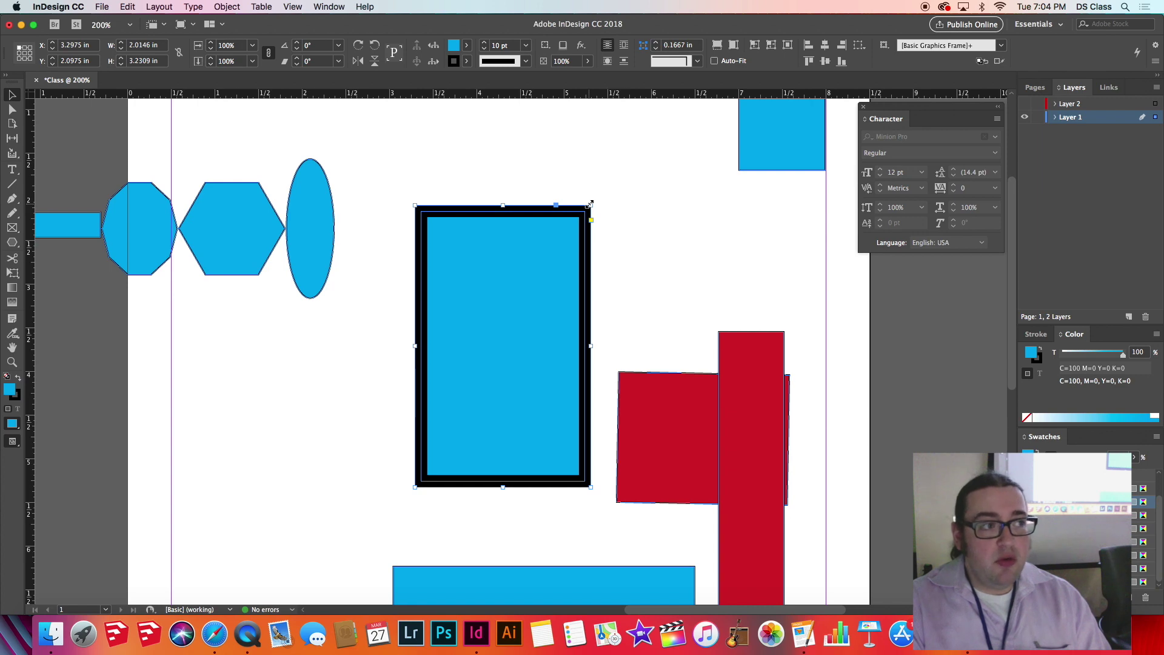
drag(590, 204, 515, 356)
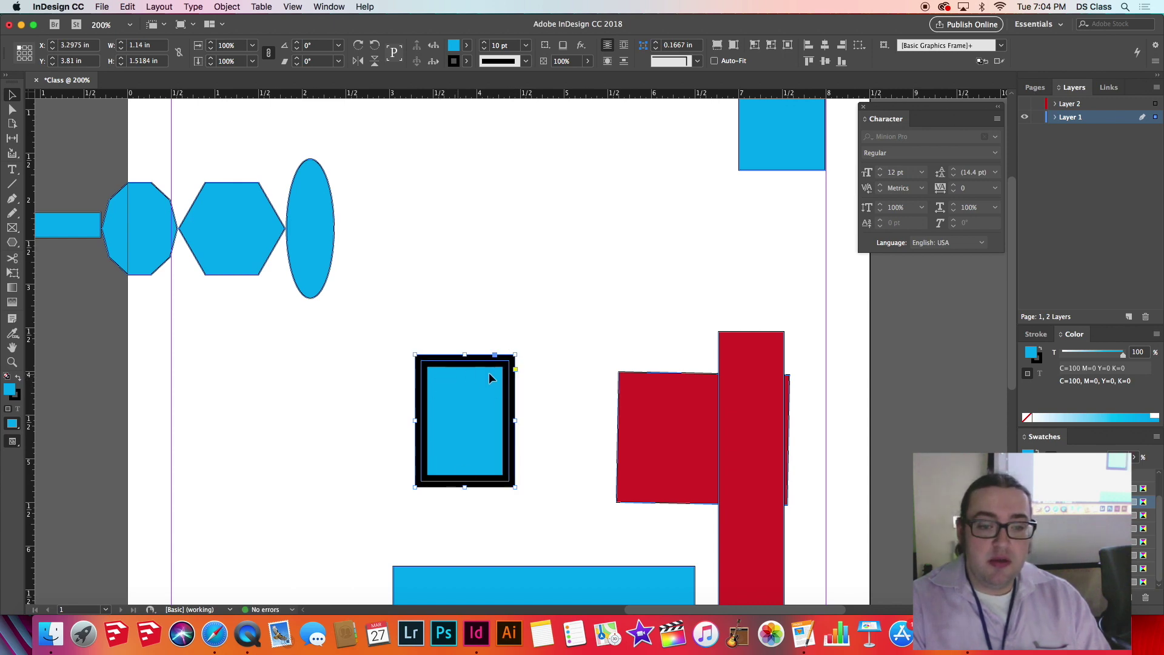
drag(515, 355, 442, 458)
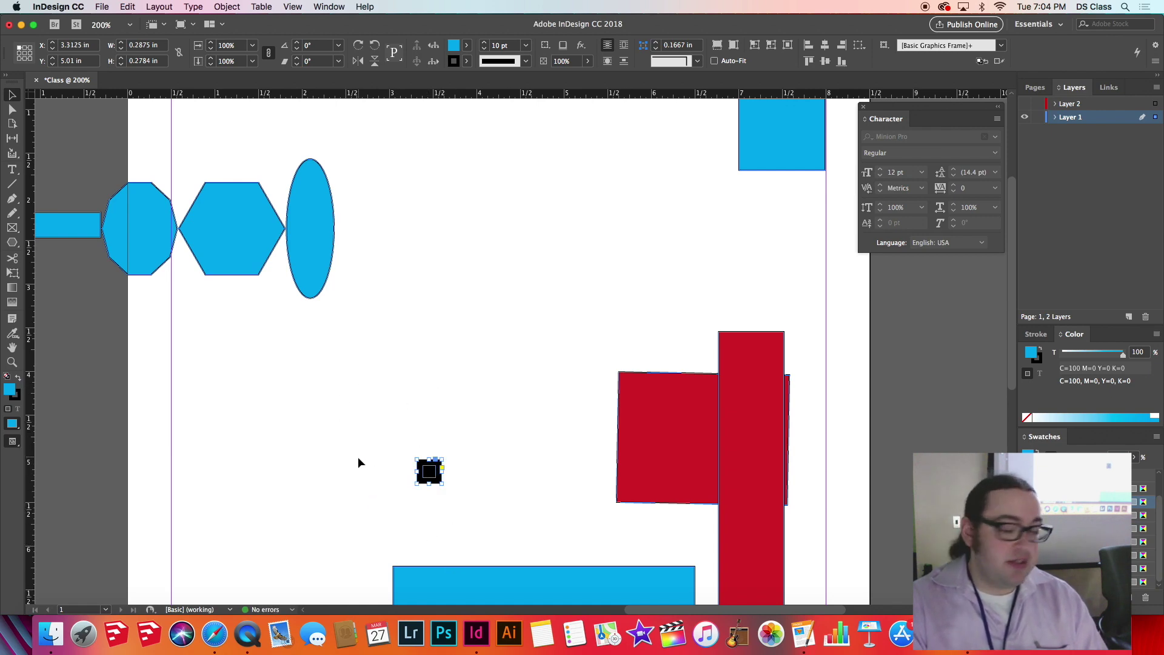
Enlarge the tiny outlined rectangle into a near-square of about 2.03 by 1.99 in, and move it to the left of the red shapes
drag(441, 459, 571, 243)
drag(500, 350, 481, 325)
drag(410, 223, 397, 313)
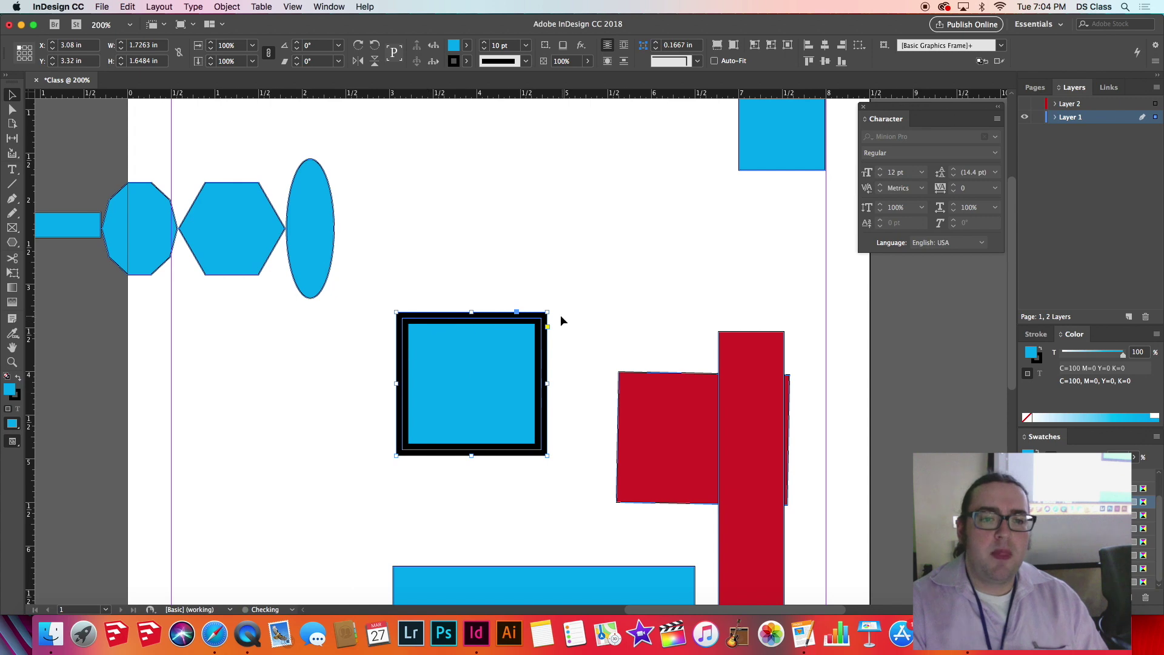
drag(546, 316, 602, 205)
drag(484, 250, 430, 324)
drag(554, 281, 575, 257)
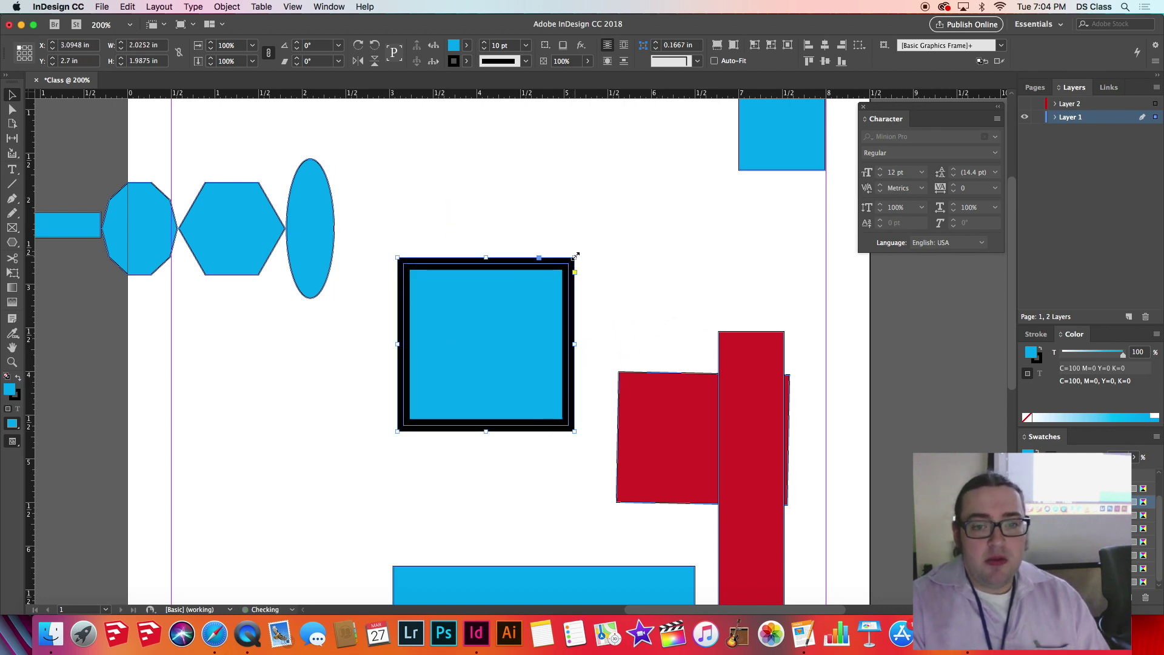
Choose a green of R 35, G 196, B 67 for the outlined blue shape's stroke in the Color Picker
key(z)
click(403, 263)
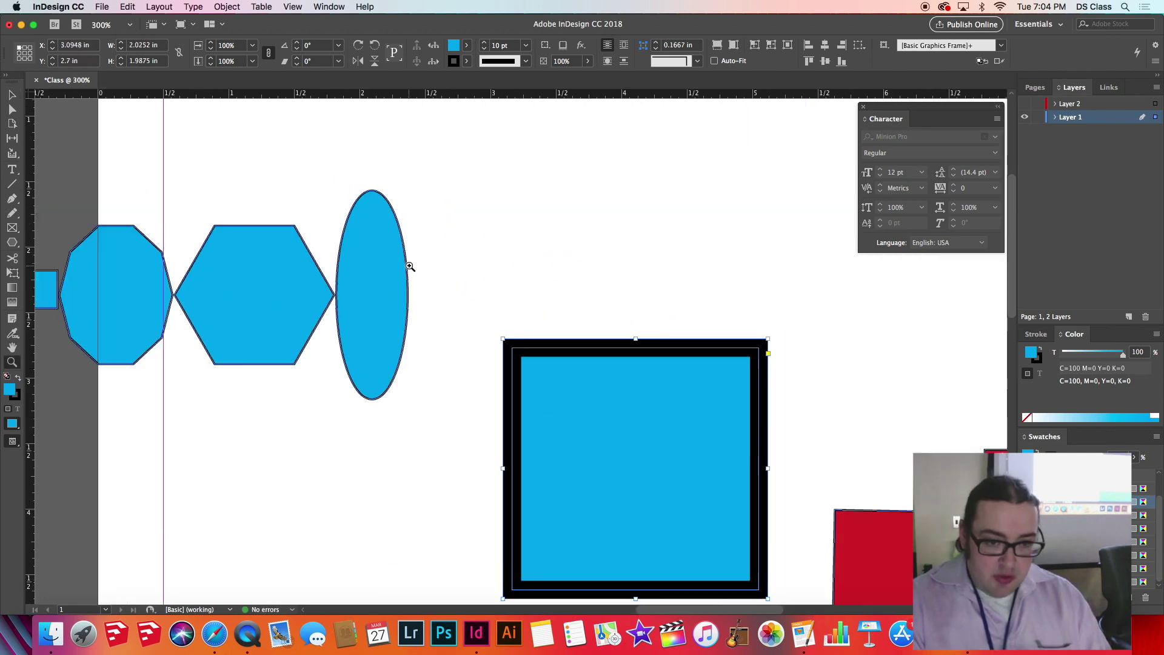
click(523, 367)
click(526, 347)
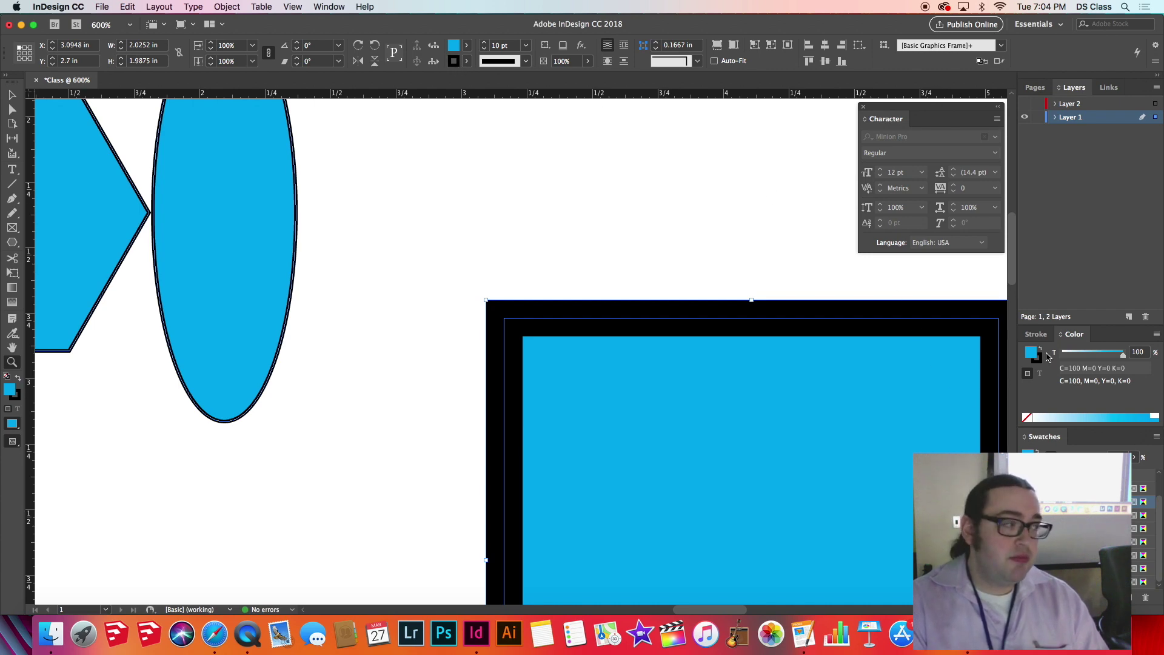
double_click(455, 66)
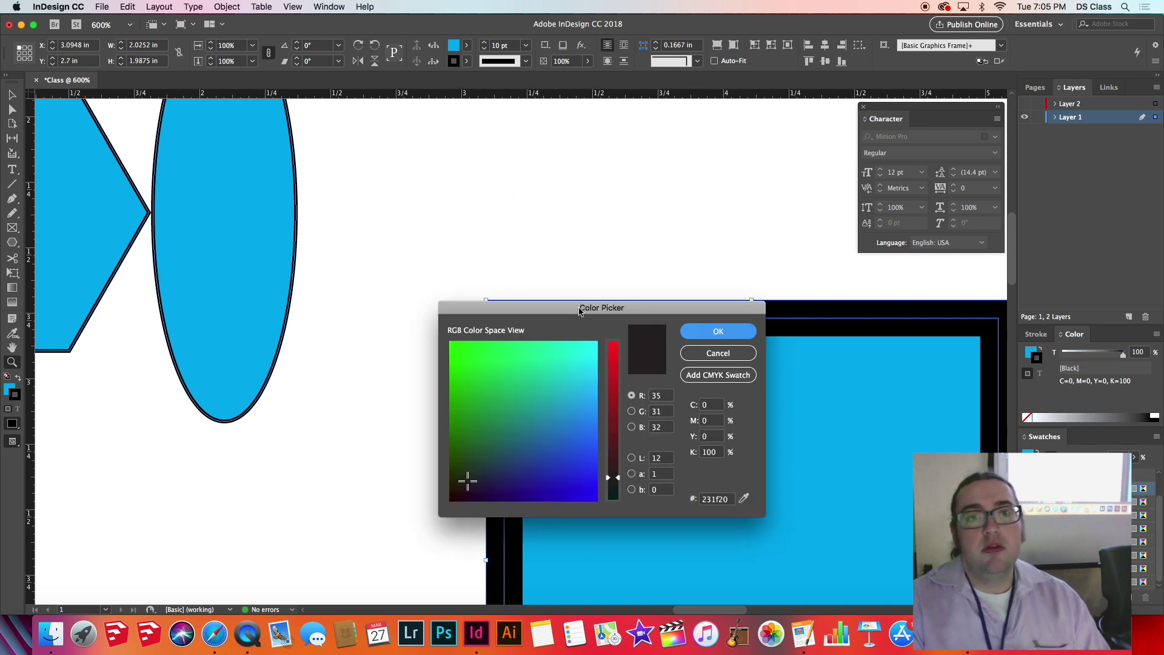
mouse_move(560, 301)
mouse_down()
mouse_move(446, 106)
mouse_move(388, 103)
mouse_up()
drag(328, 206, 316, 176)
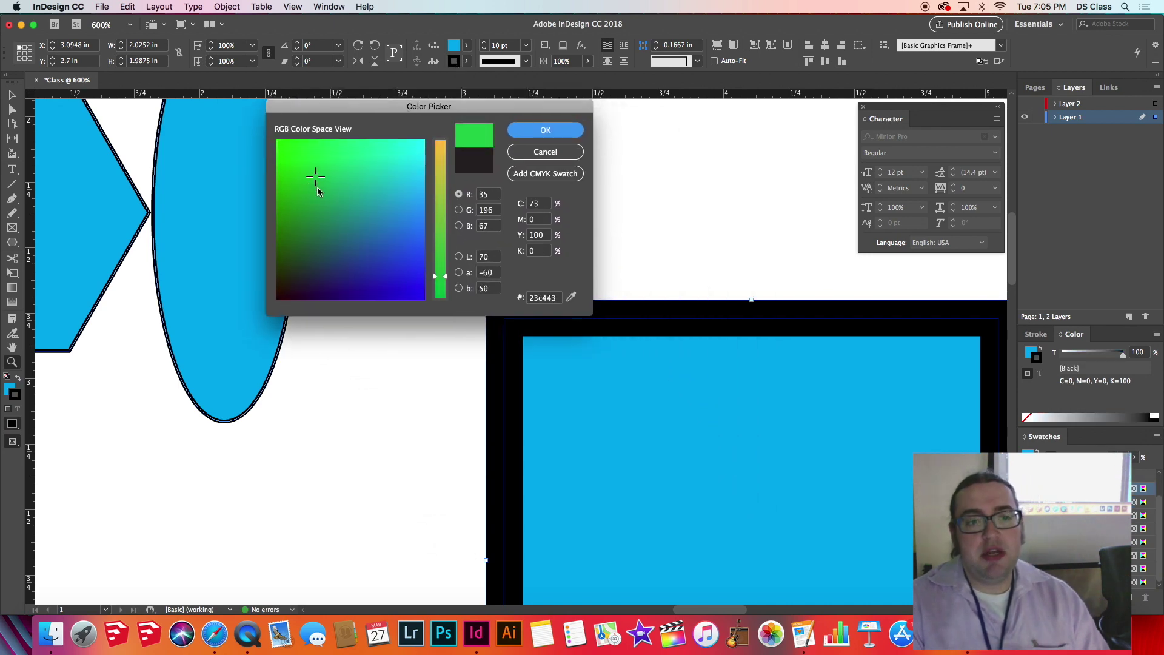
Try a light green stroke on the large blue square, and settle on dark green with RGB 12, 85, 19
drag(405, 166, 344, 151)
click(564, 128)
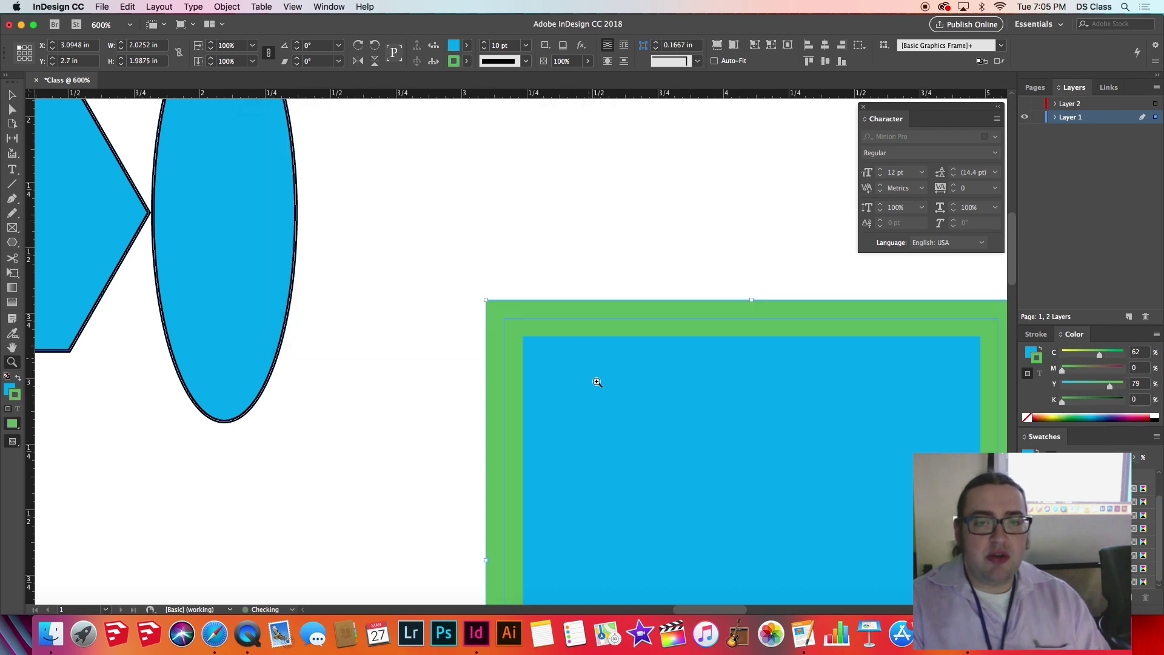
double_click(454, 61)
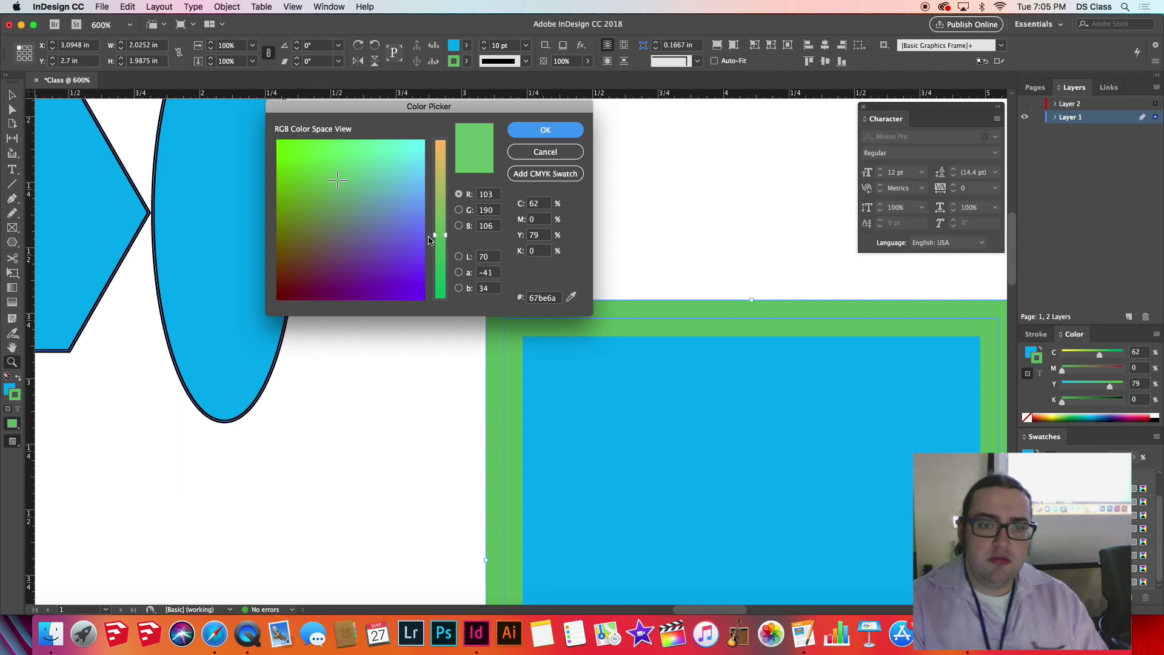
drag(429, 241, 441, 295)
drag(341, 218, 288, 247)
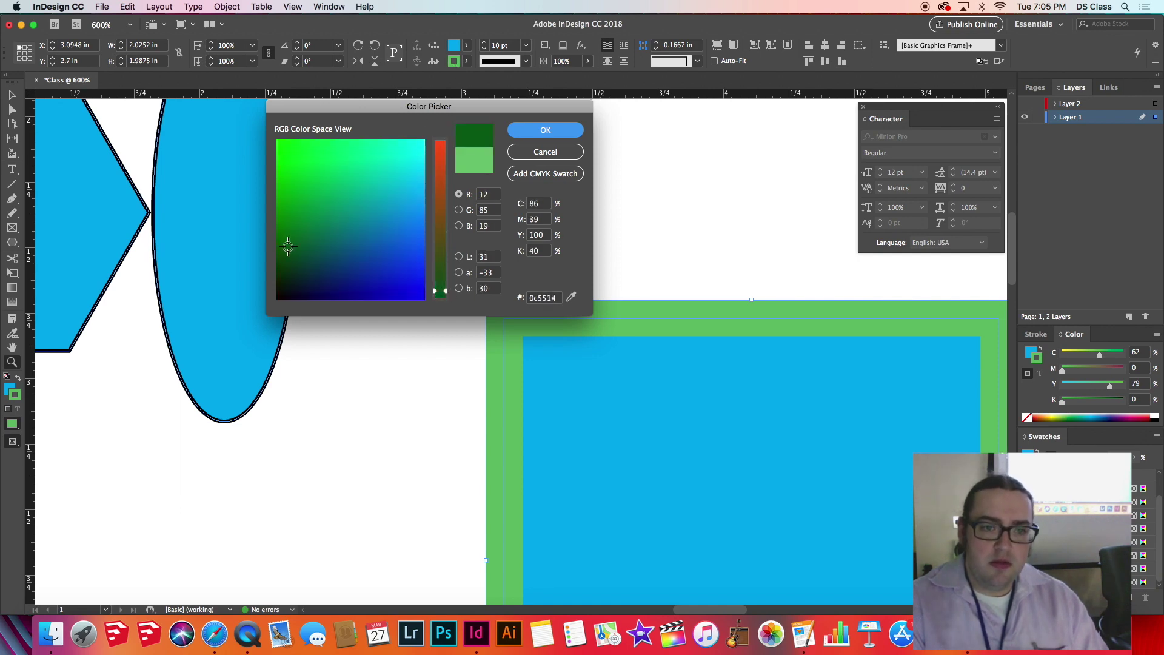
click(545, 130)
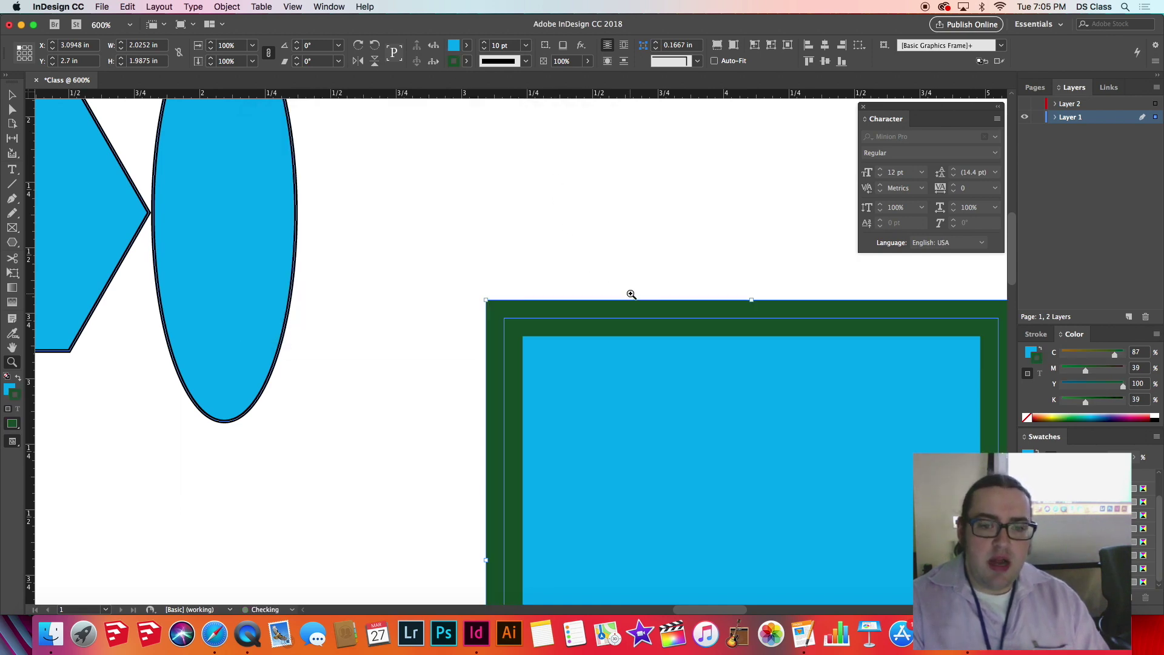
Look over the page vertically between the green-bordered square, the wide blue rectangle and the purple rectangle
drag(627, 295, 561, 329)
scroll(572, 313, down, 15)
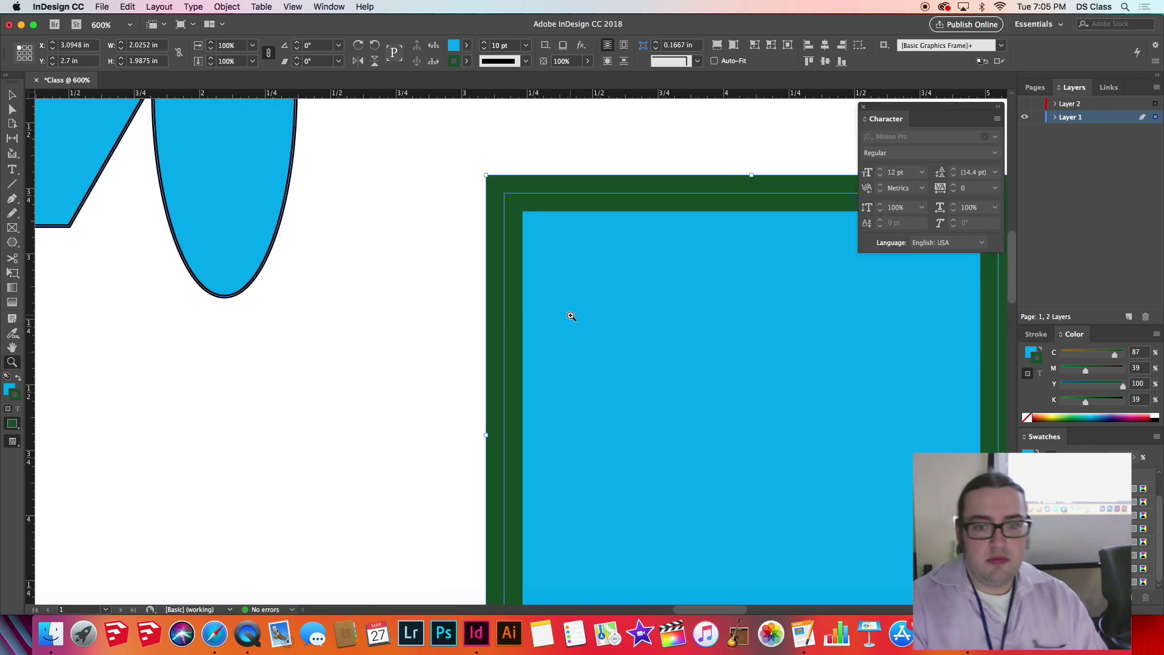
scroll(572, 324, up, 15)
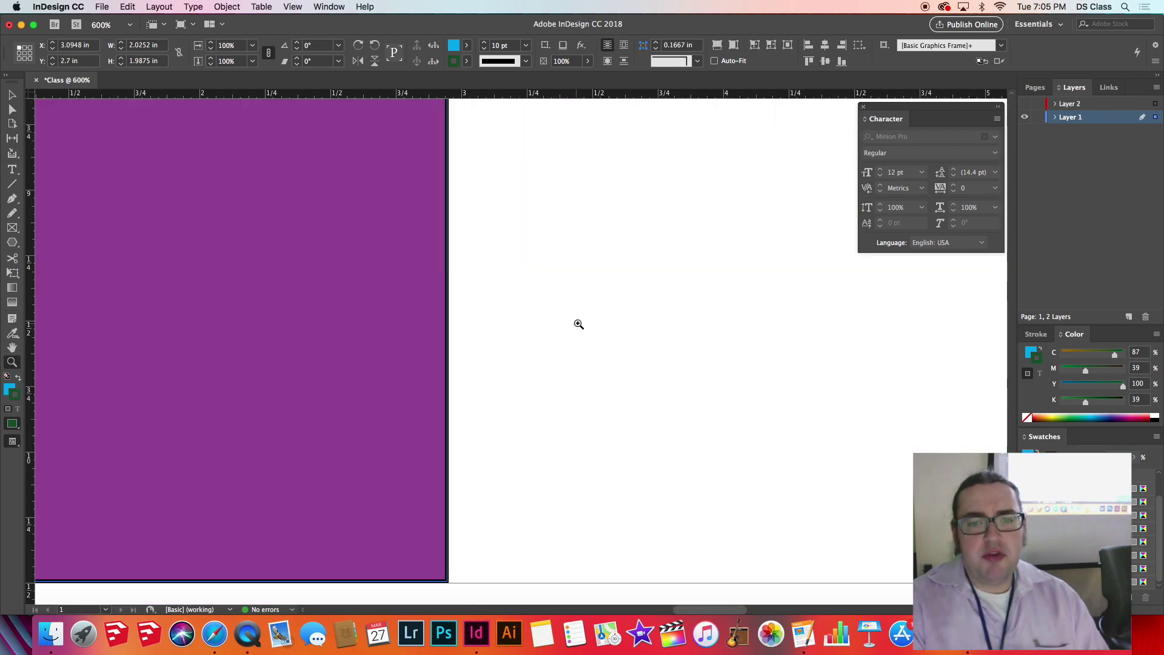
scroll(602, 329, down, 12)
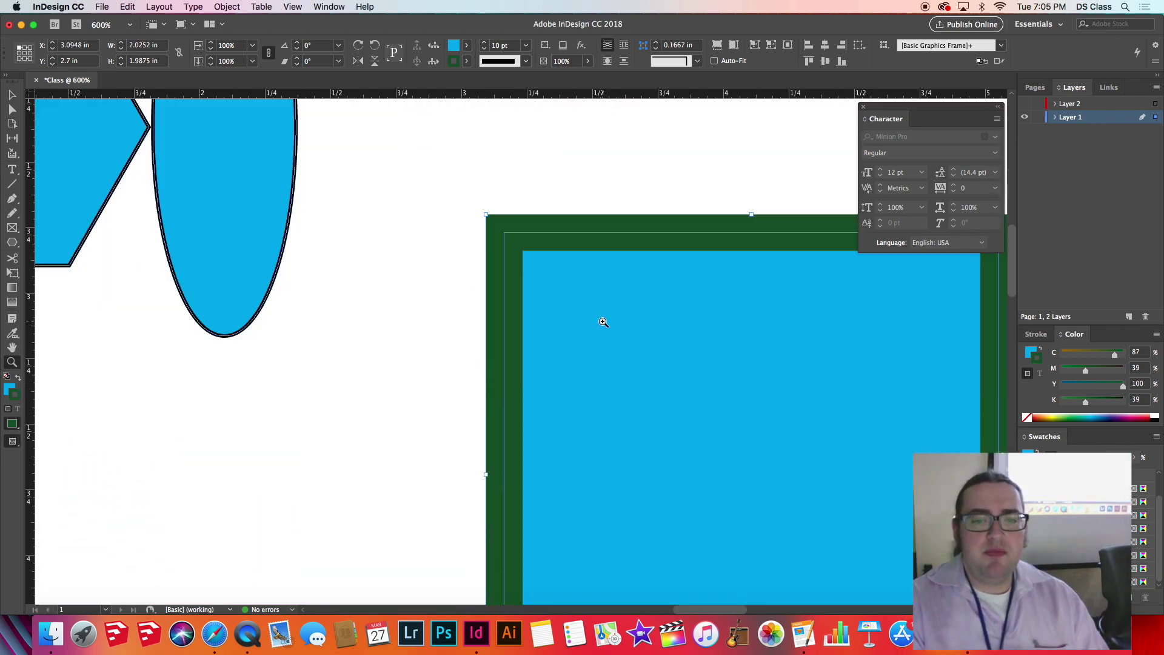
scroll(601, 322, up, 2)
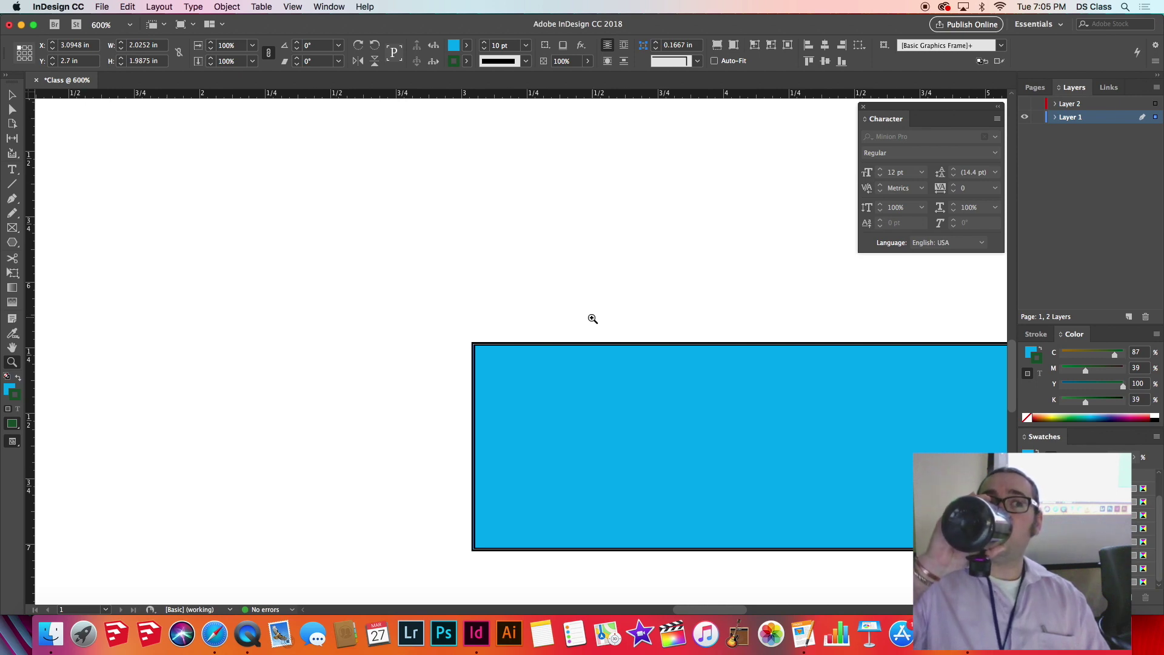
scroll(594, 317, up, 1)
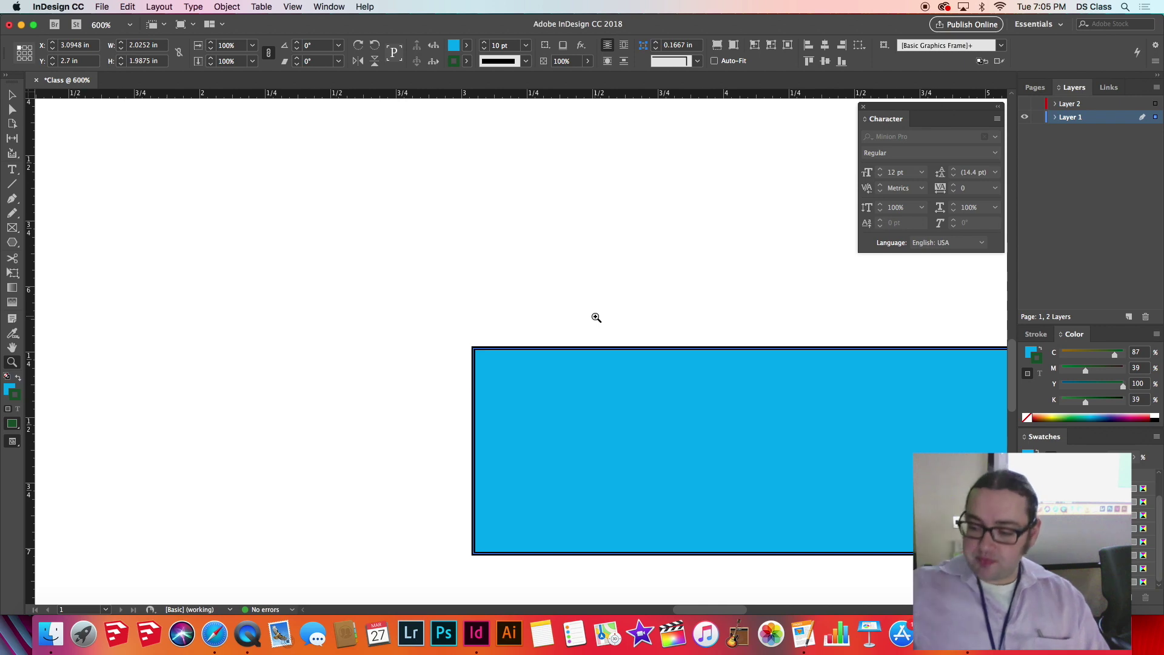
scroll(598, 316, down, 5)
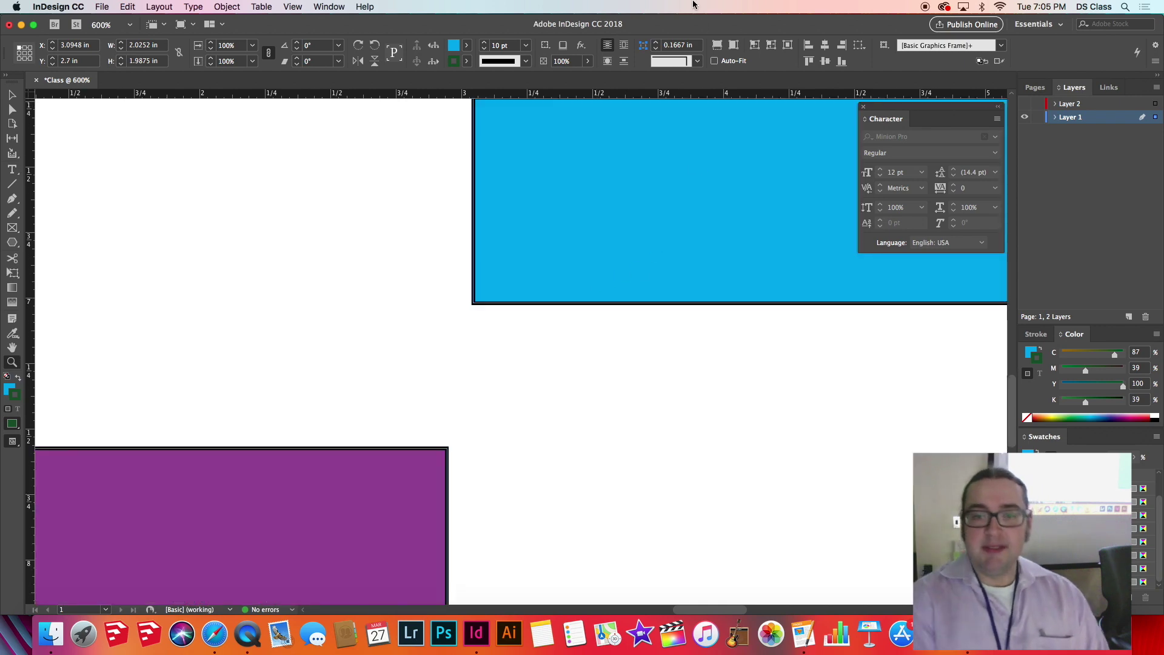
scroll(597, 239, up, 4)
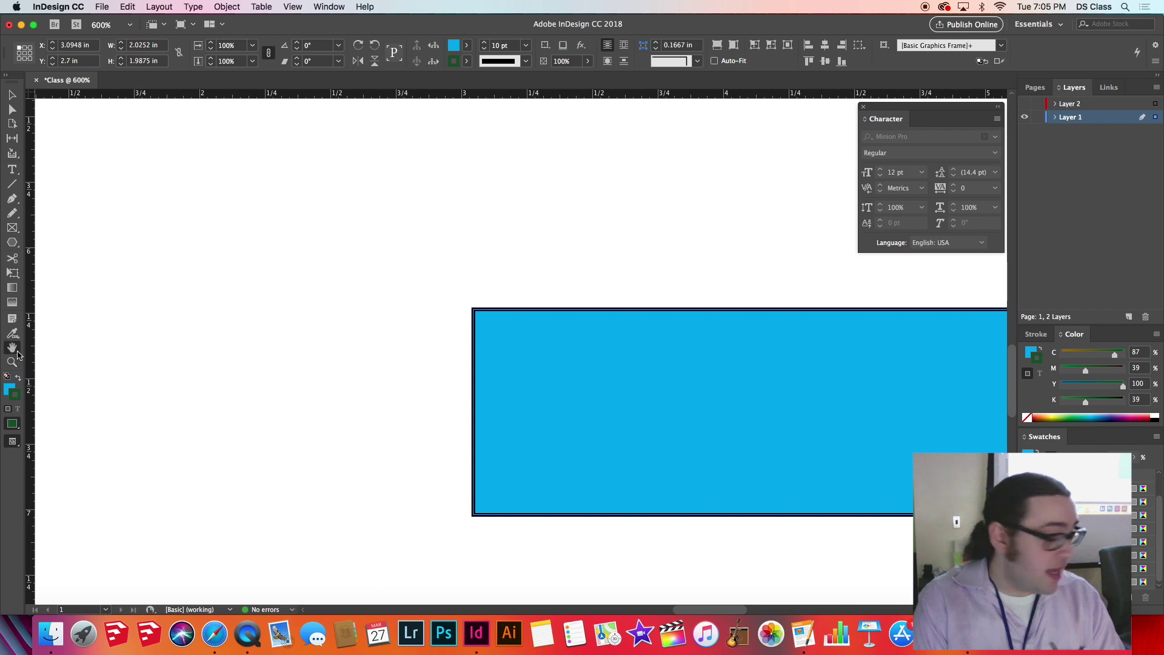
View the wide blue rectangle, the red shapes and the green-bordered square by moving around the page with the Hand tool
drag(489, 301, 156, 313)
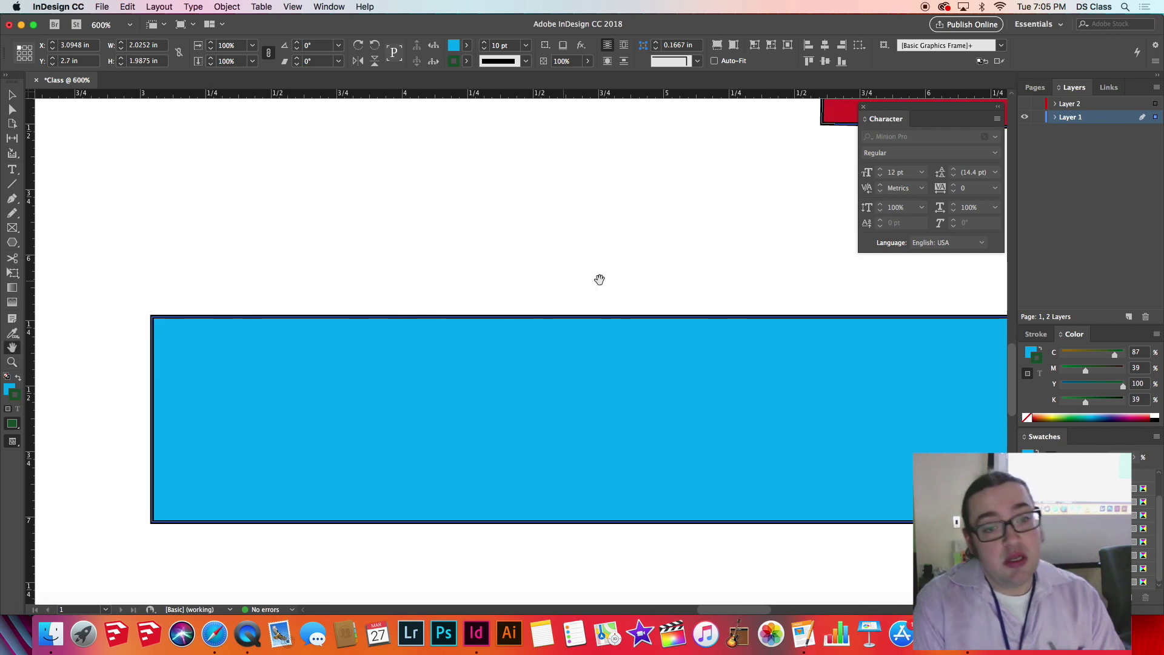
drag(600, 278, 194, 284)
drag(530, 279, 374, 600)
drag(148, 219, 655, 447)
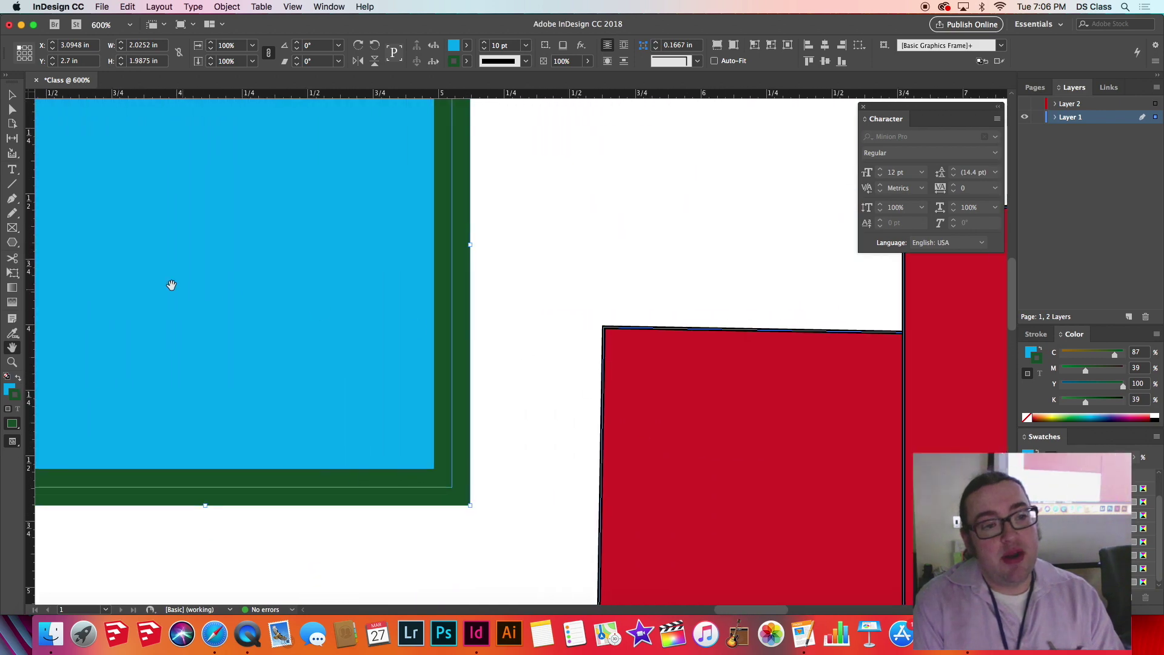
drag(100, 191, 766, 346)
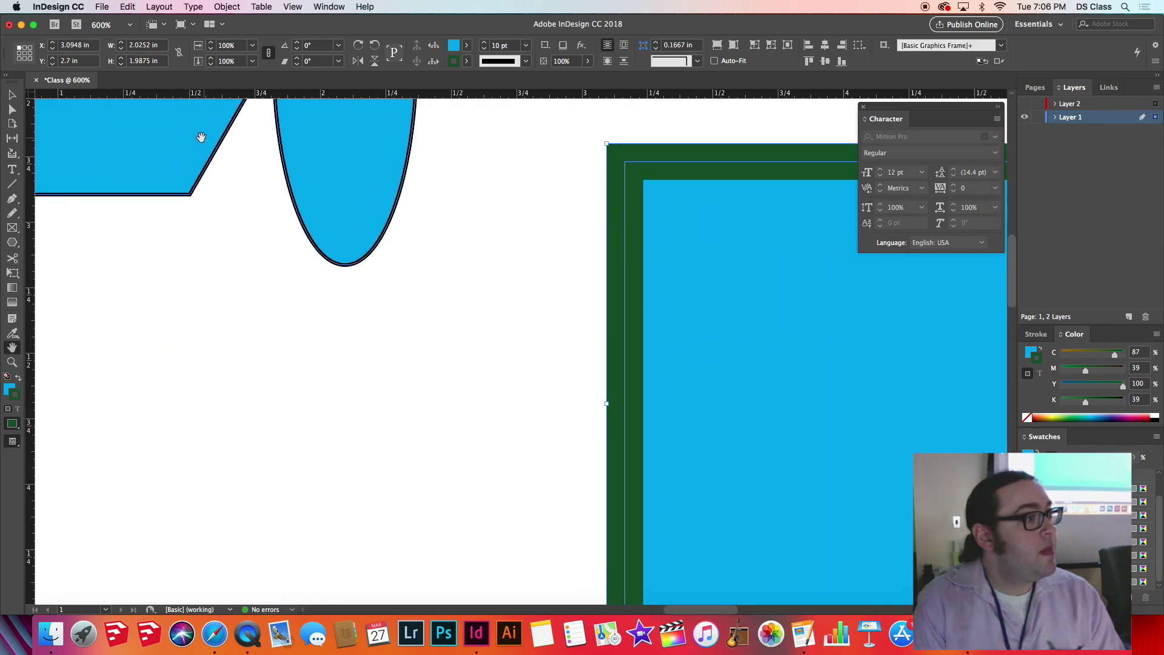
drag(298, 188, 164, 112)
mouse_move(65, 424)
mouse_down()
mouse_move(213, 231)
mouse_move(483, 231)
mouse_move(314, 501)
mouse_up()
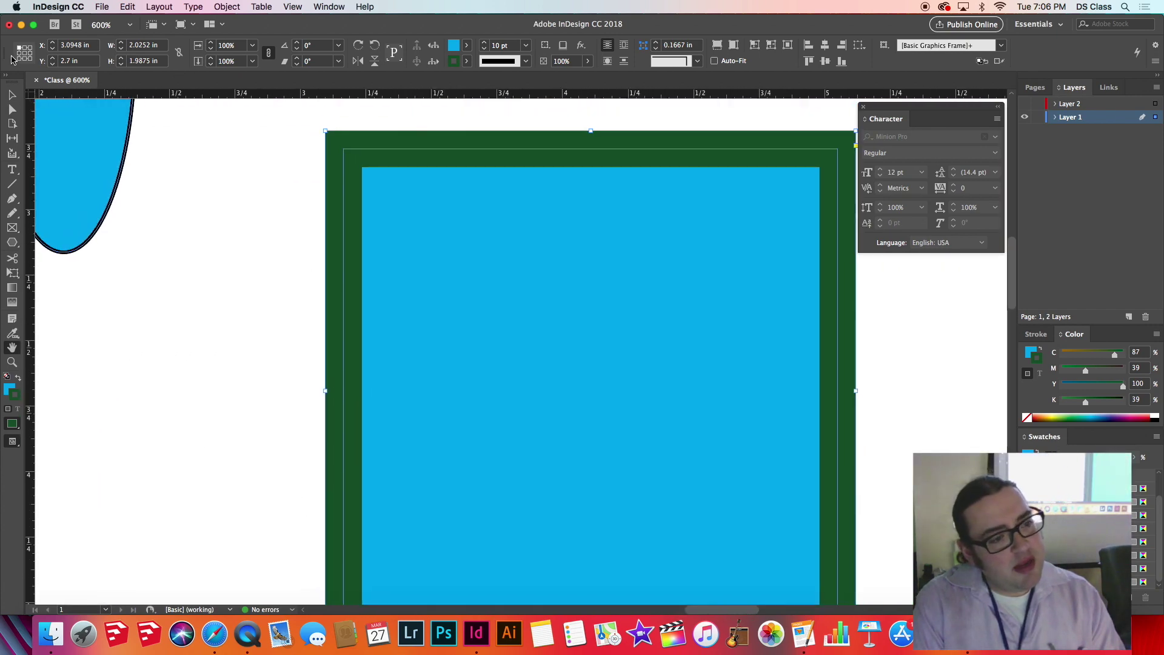
Inspect the area from the green-bordered square across the overlapping red rectangles to the page edge, and deselect the square
click(13, 95)
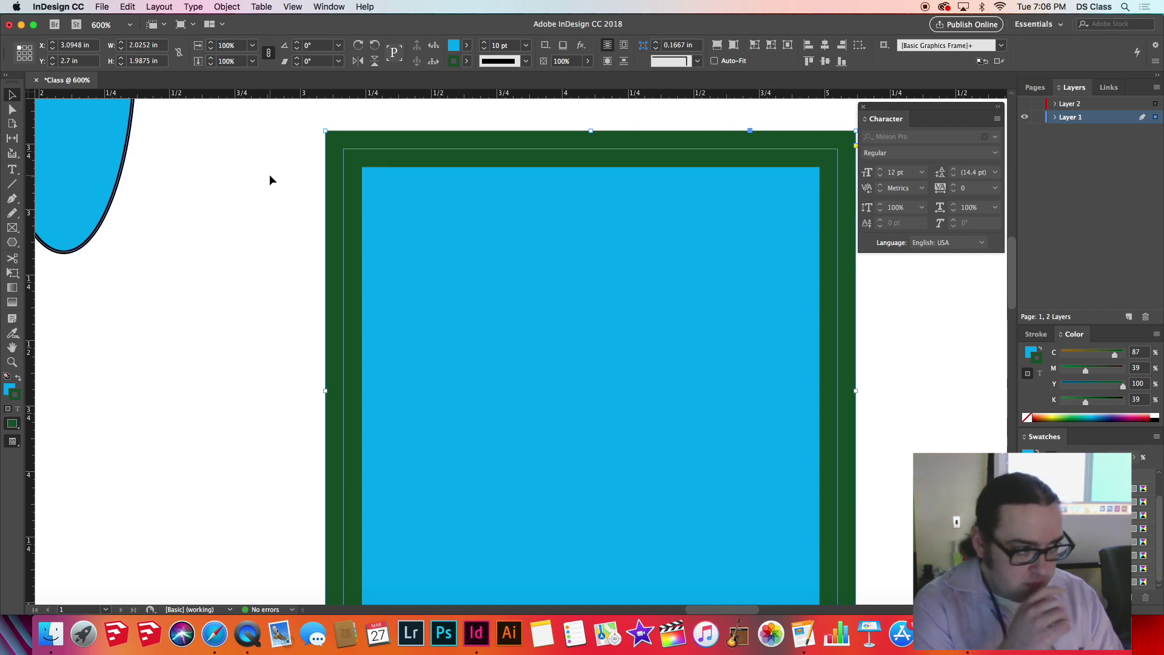
key(space)
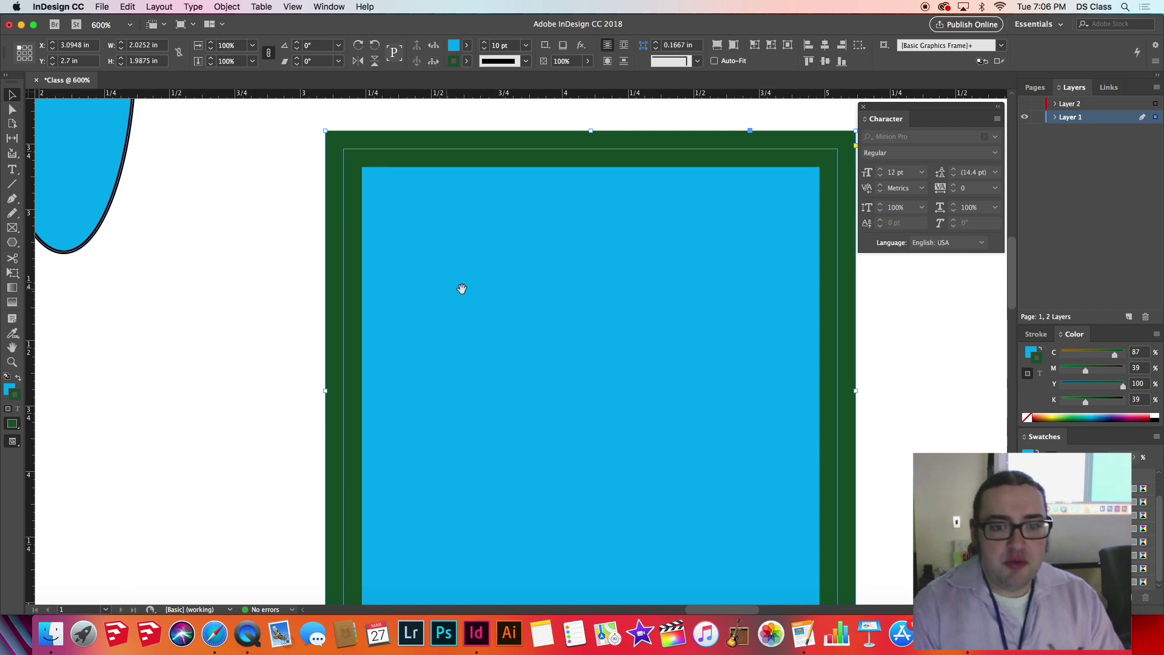
drag(489, 284, 602, 241)
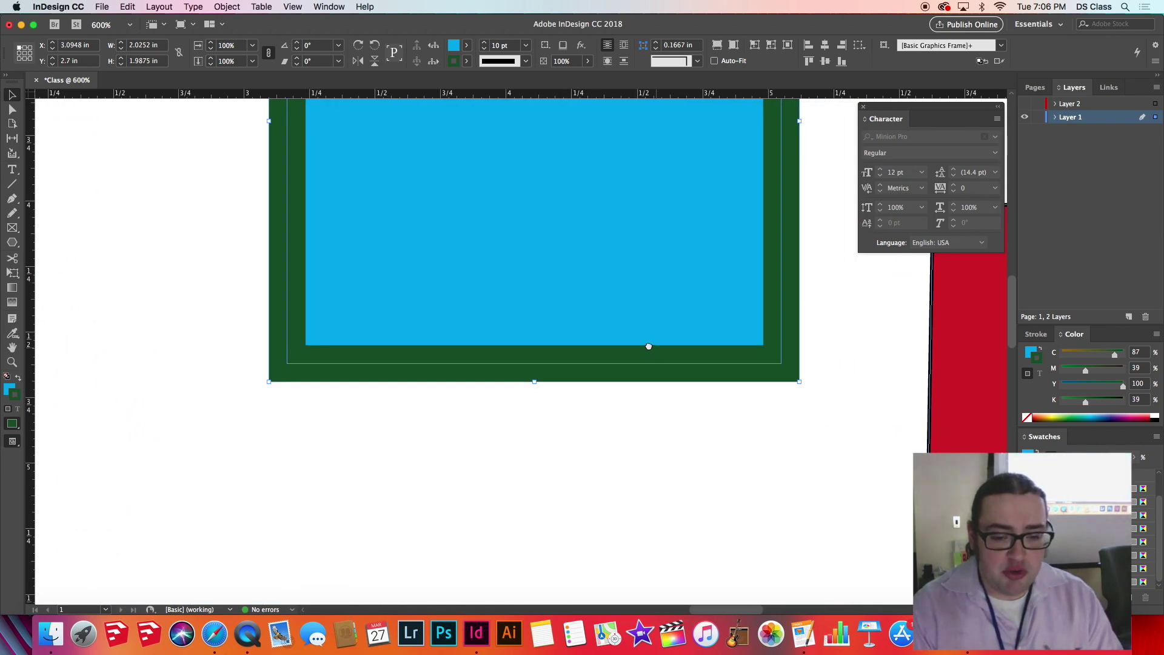
drag(647, 345, 107, 327)
drag(982, 358, 390, 351)
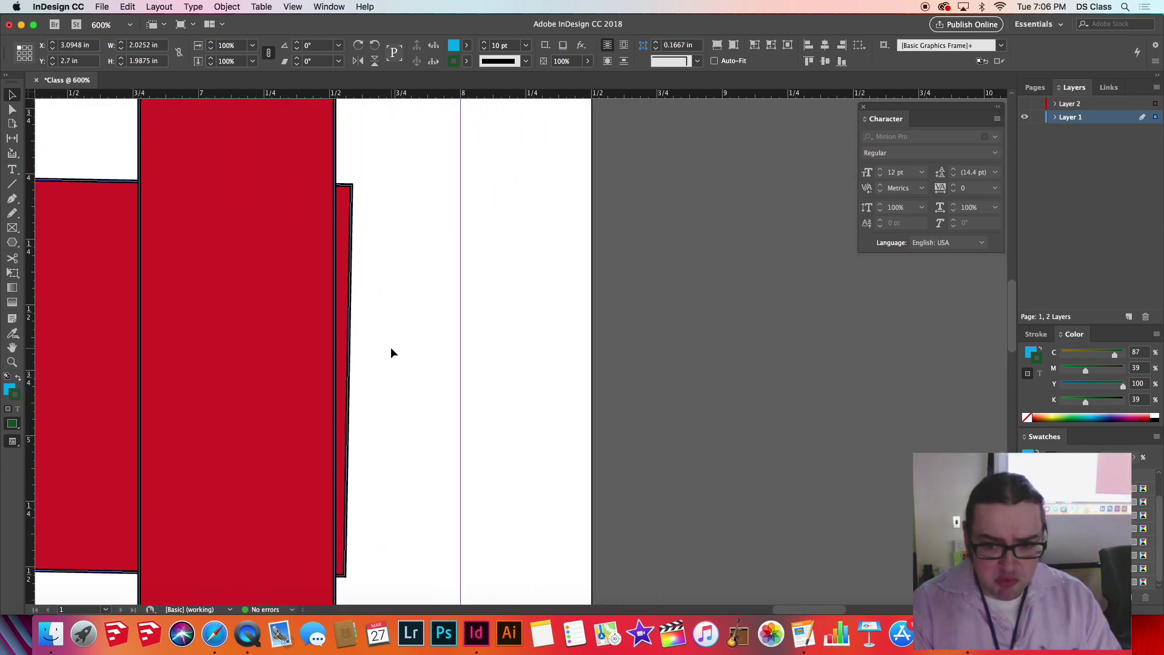
drag(208, 218, 712, 195)
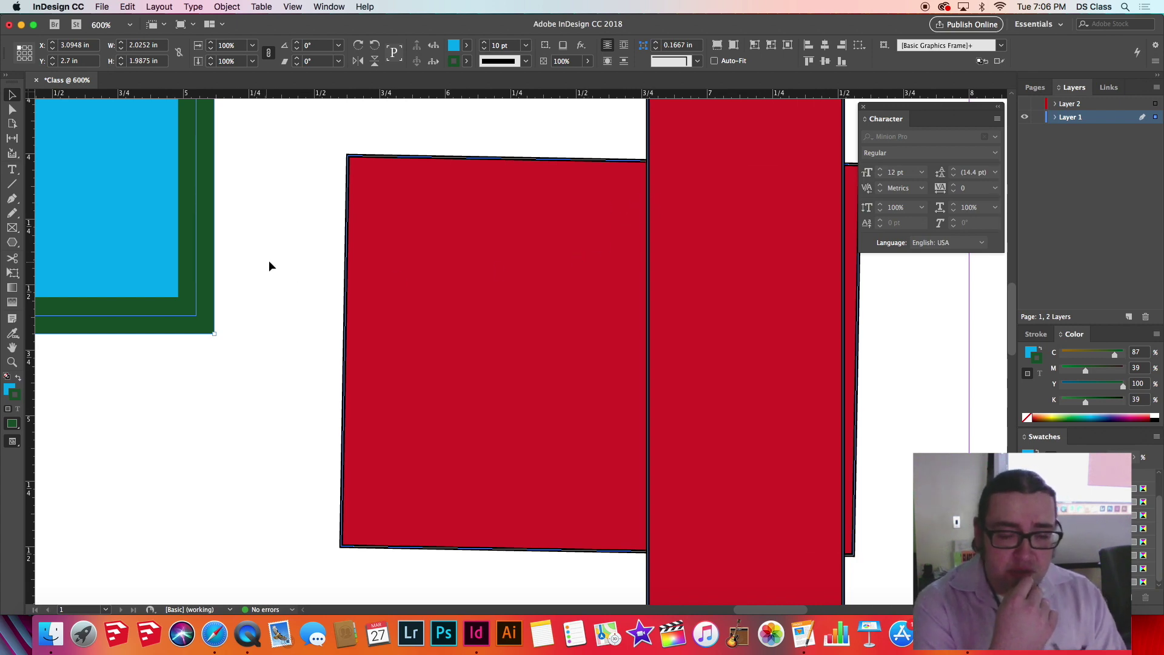
drag(283, 261, 297, 322)
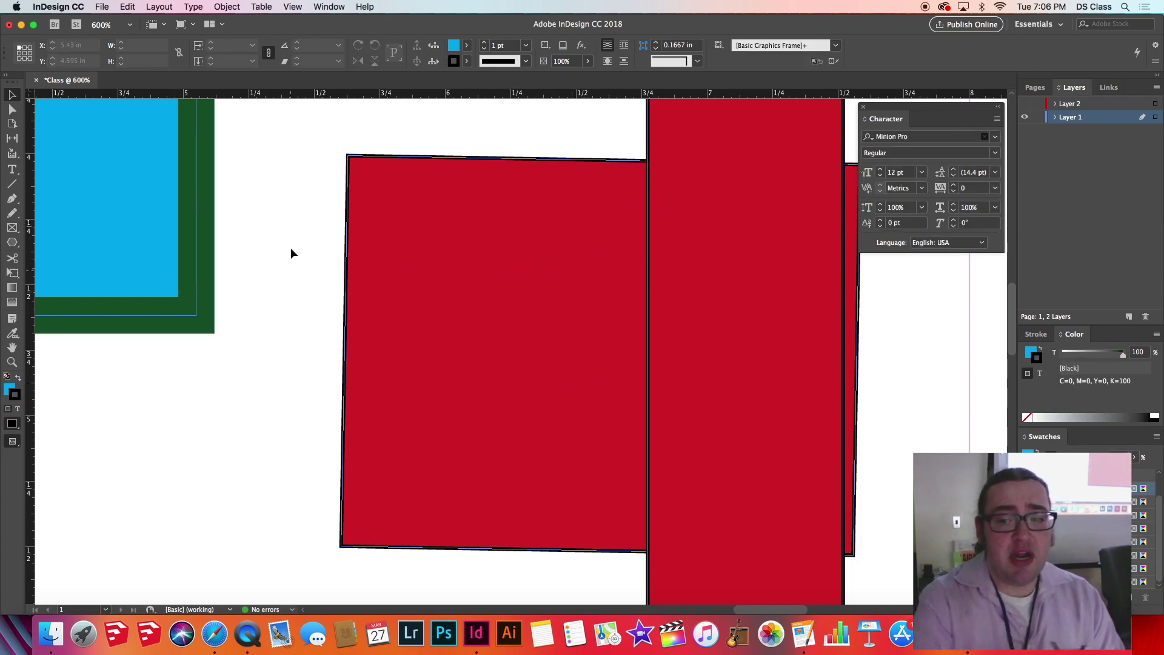
drag(293, 235, 436, 224)
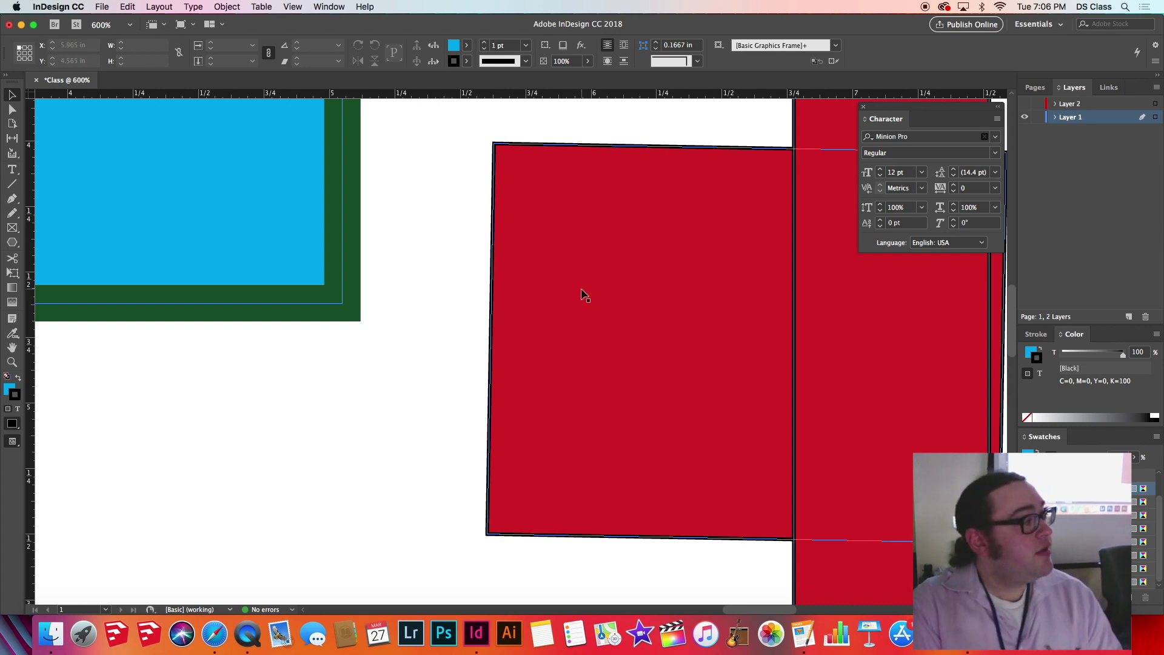
Select the green-bordered blue square and set its stroke weight to 14 pt
key(z)
alt+click(564, 306)
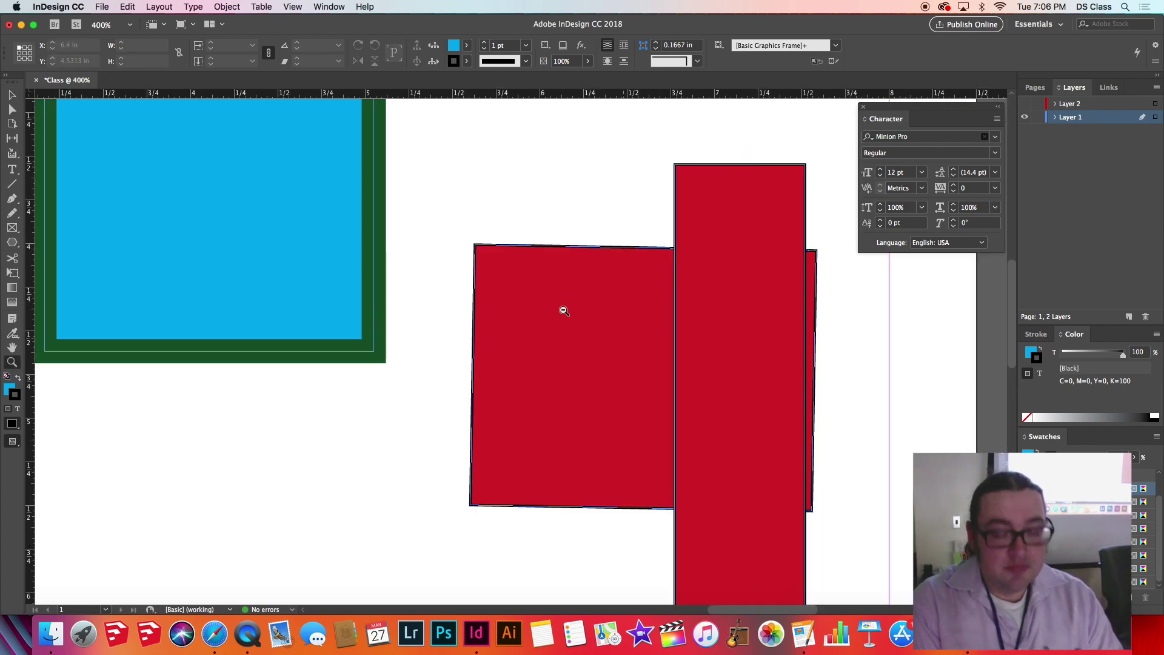
drag(184, 242, 543, 454)
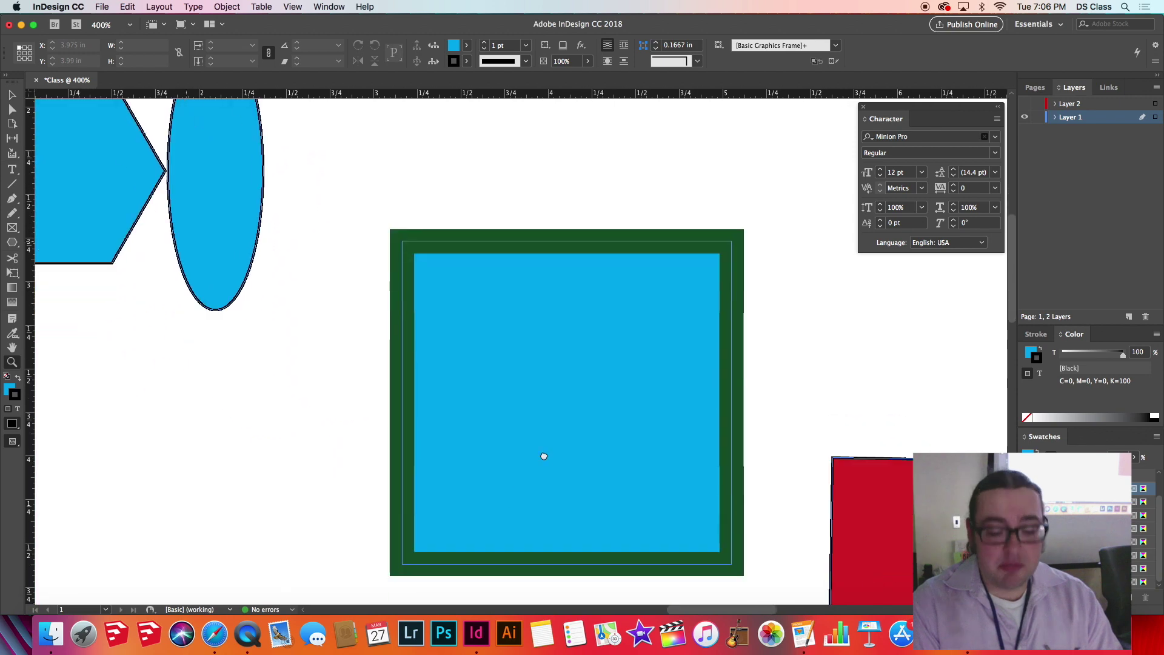
key(v)
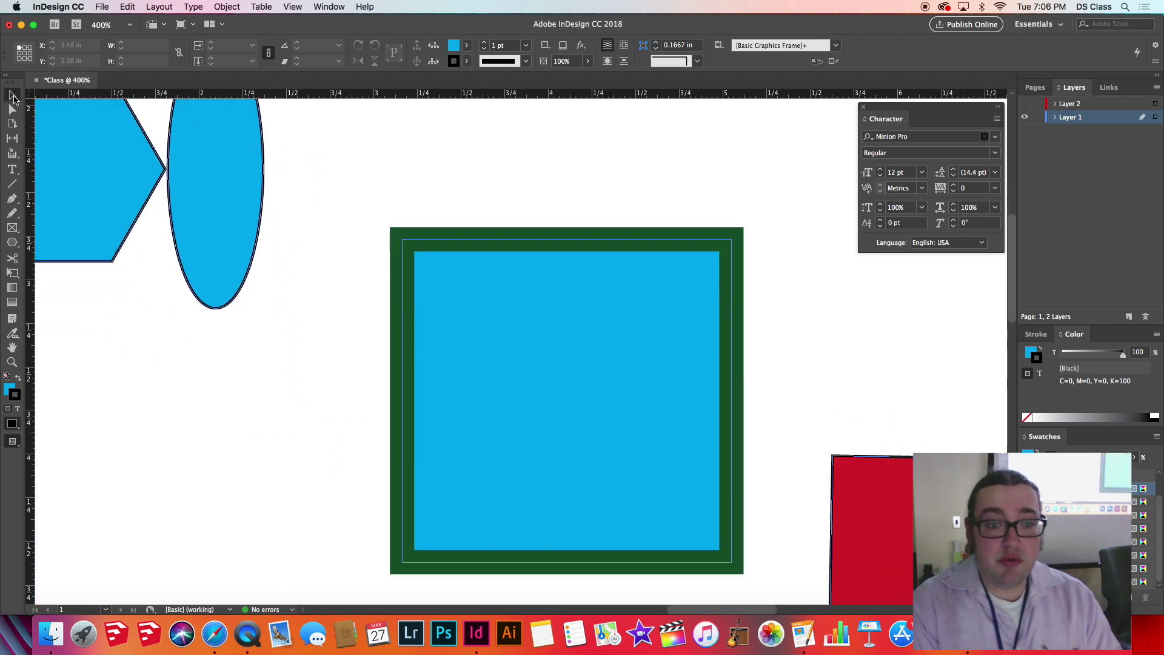
click(413, 351)
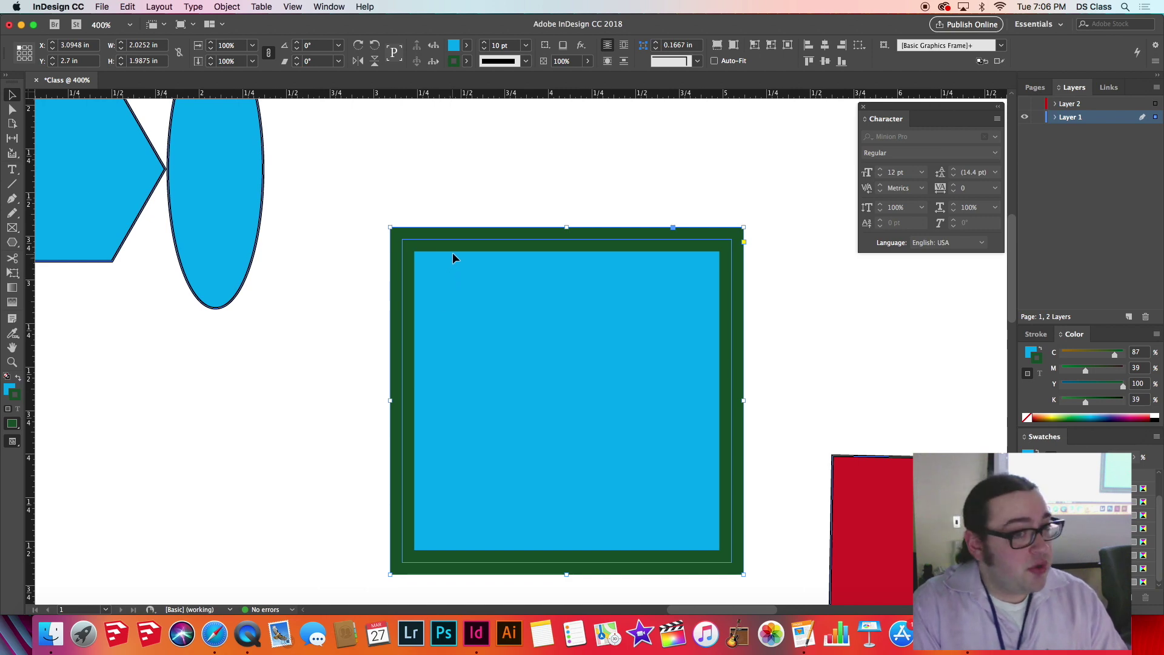
click(1036, 335)
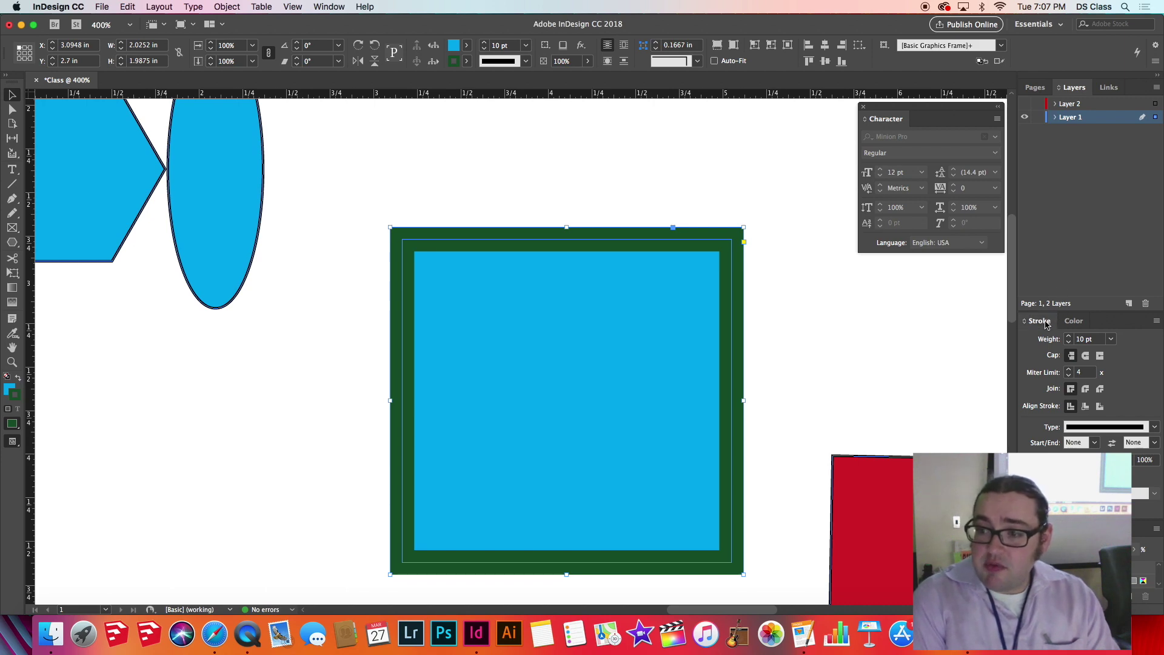
click(1070, 337)
click(1070, 337)
click(1070, 337)
click(1070, 338)
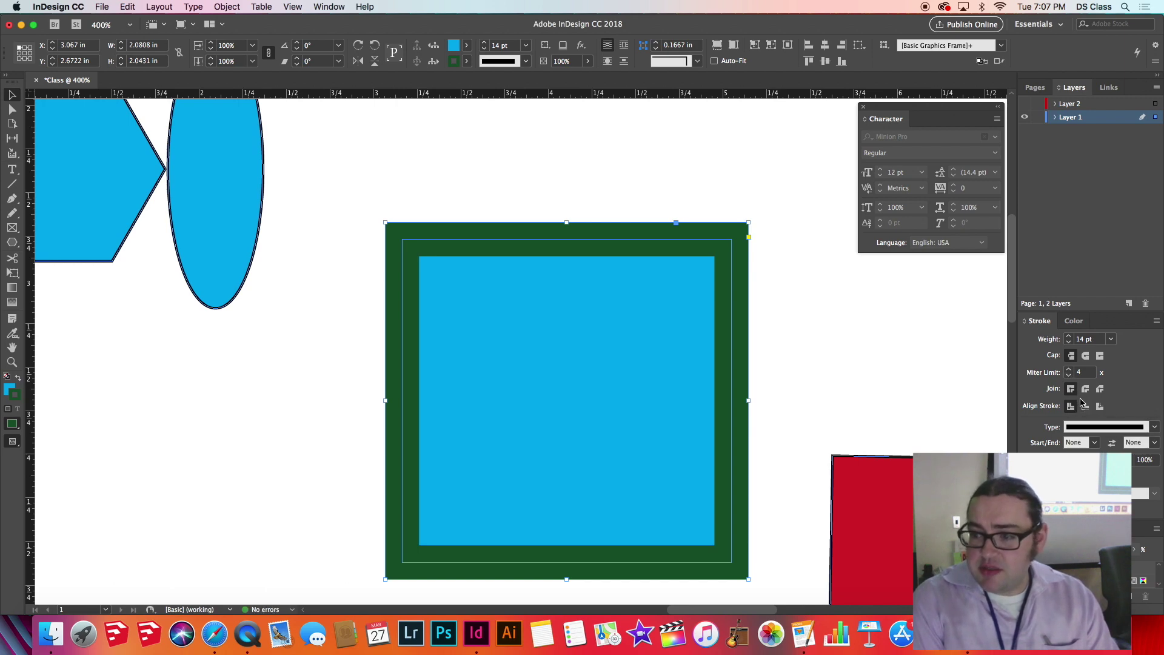
Compare the miter, round and bevel joins on the square's stroke, and apply the round join
click(1086, 388)
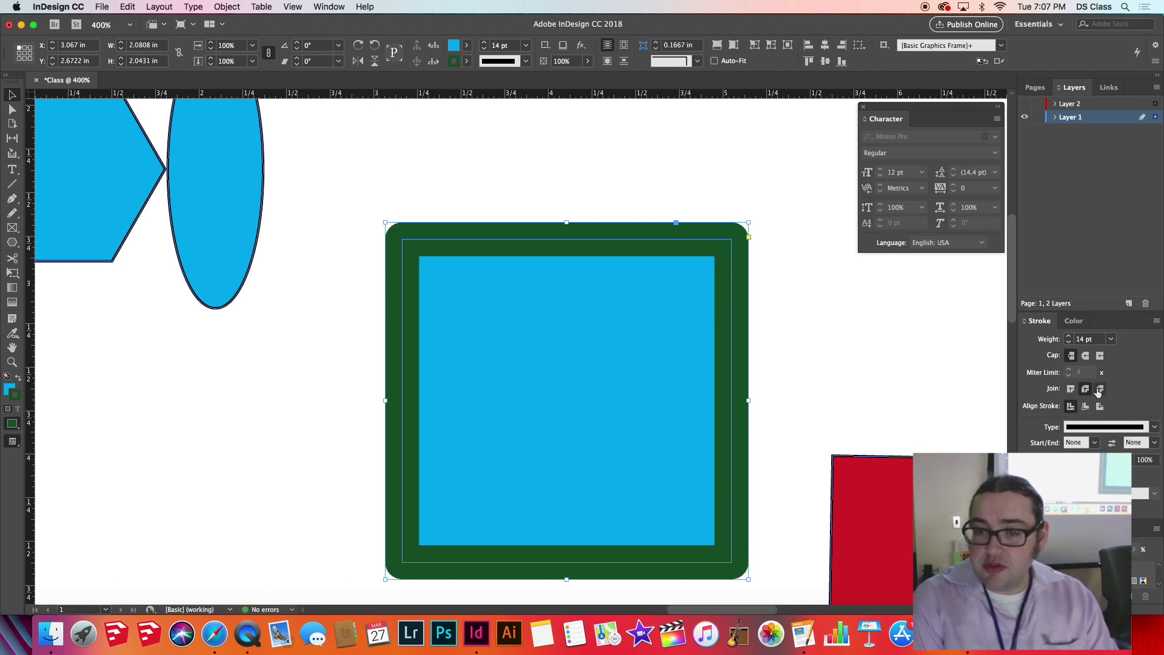
click(1100, 389)
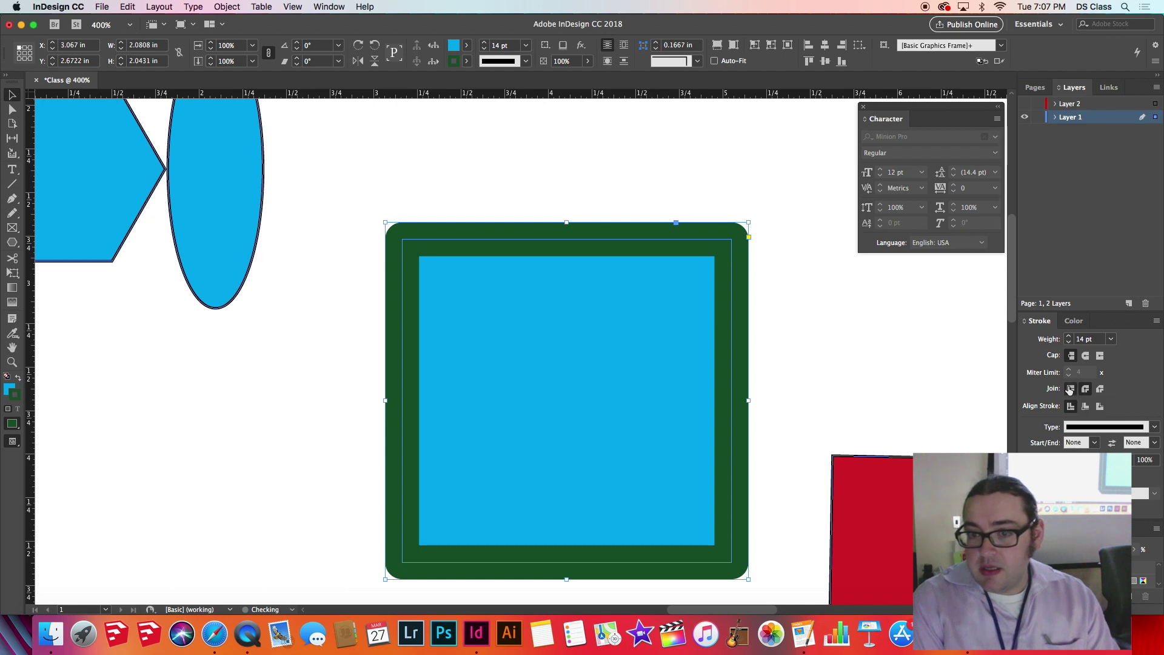
click(1069, 390)
click(1087, 389)
click(1101, 389)
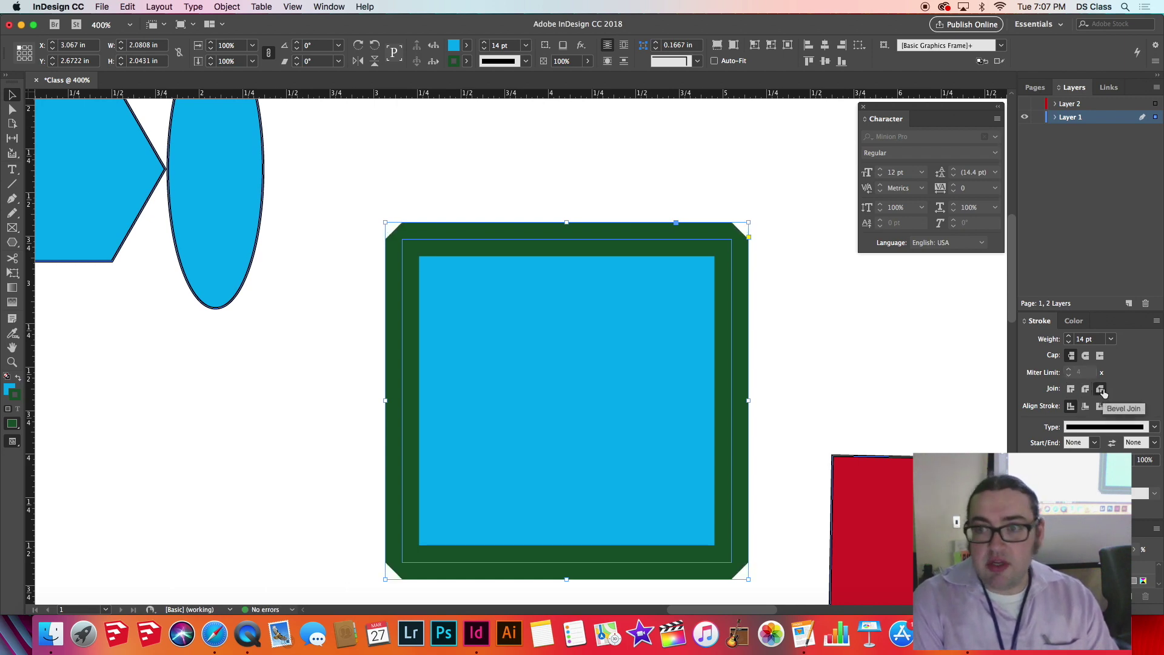
click(1078, 389)
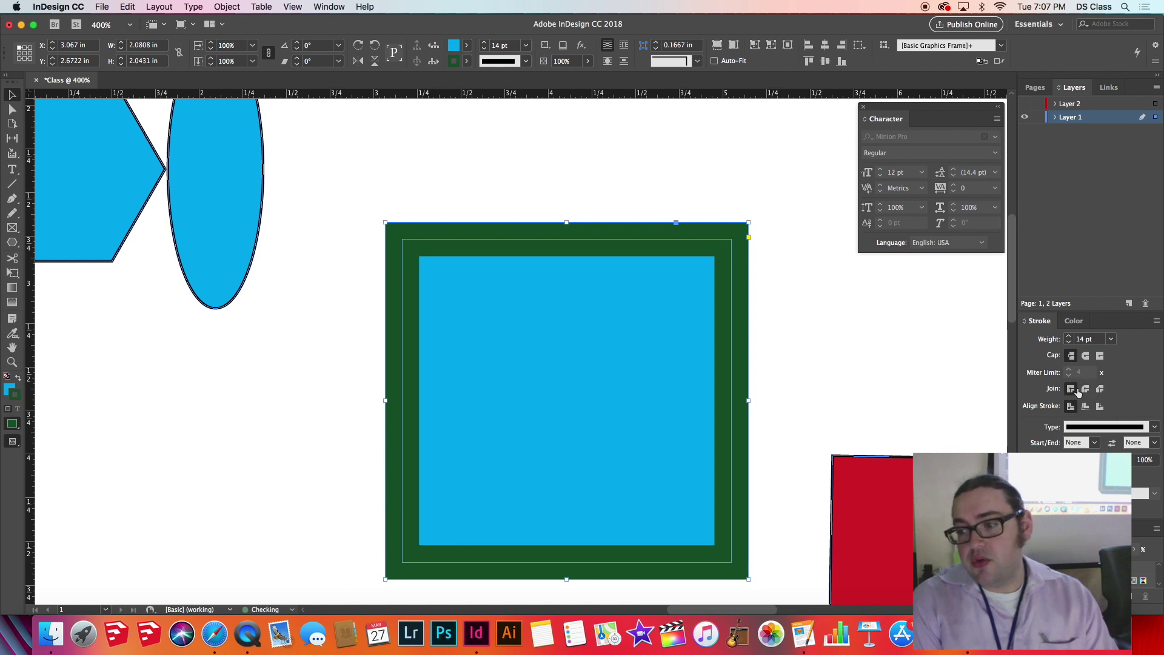
click(1090, 389)
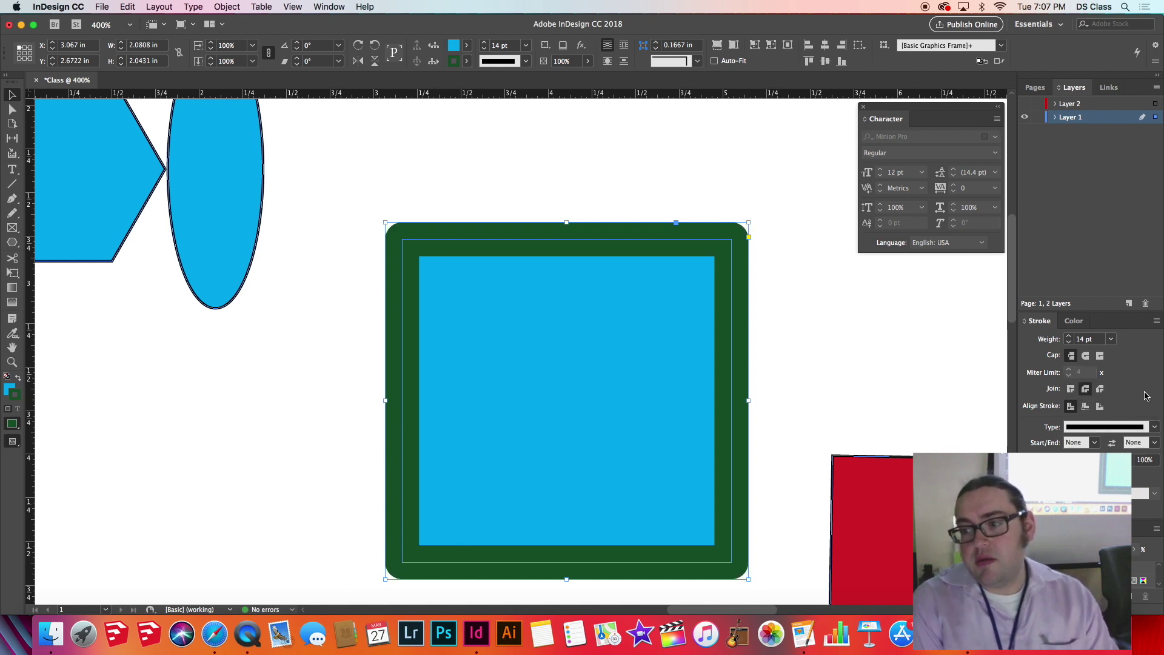
Try aligning the square's stroke to the inside, and set the alignment to outside
click(1087, 407)
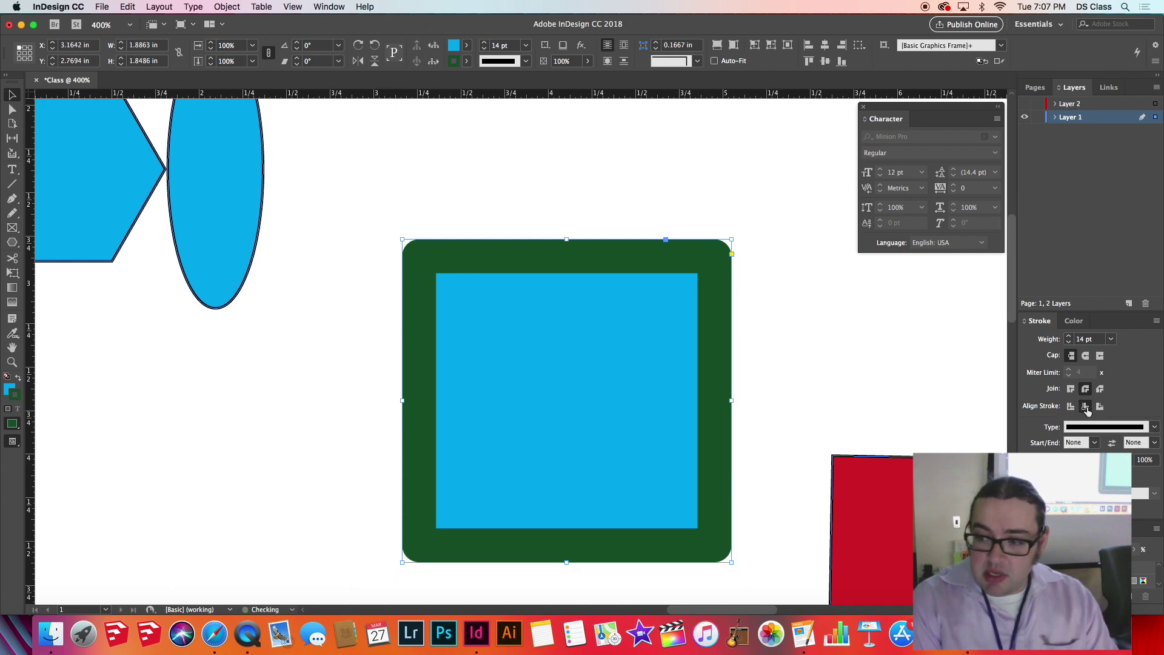
click(1100, 406)
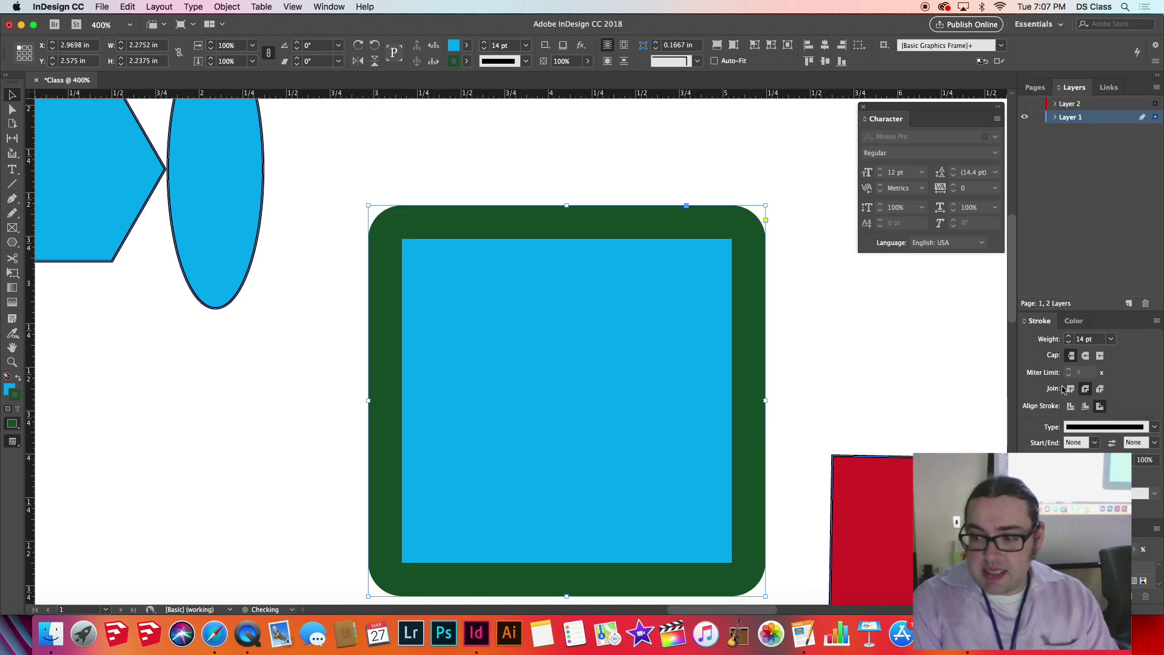
Inspect the outside-aligned stroke around the square's rounded corner at several magnifications, and return to a view of the whole page
scroll(583, 315, down, 3)
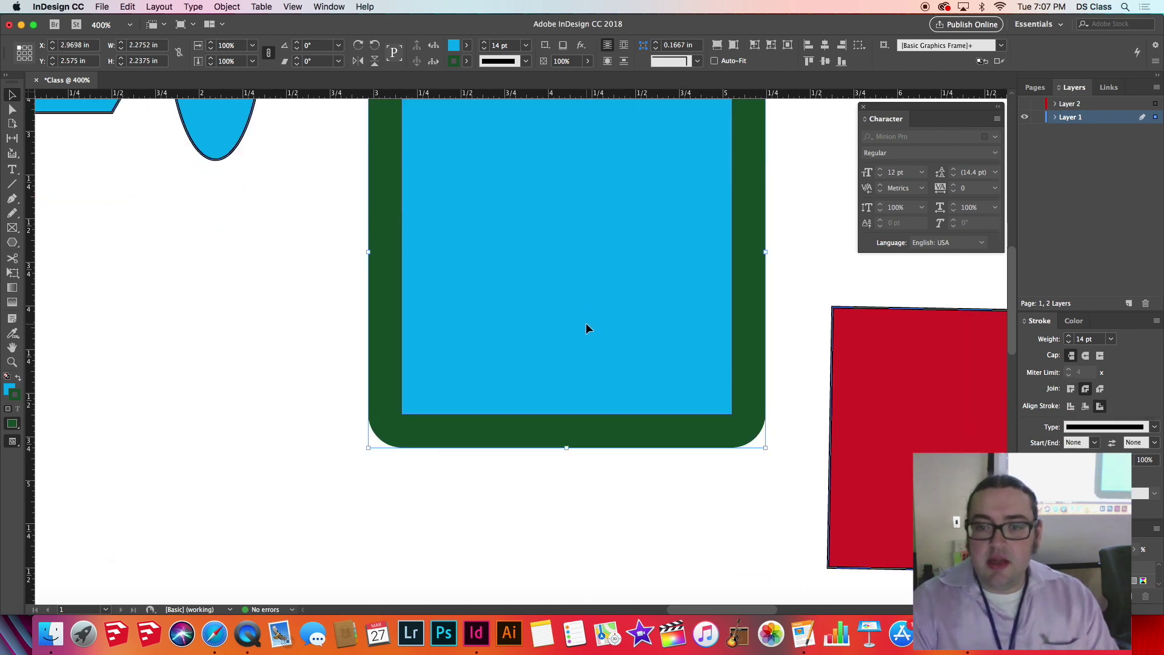
scroll(587, 325, up, 3)
key(z)
alt+click(586, 326)
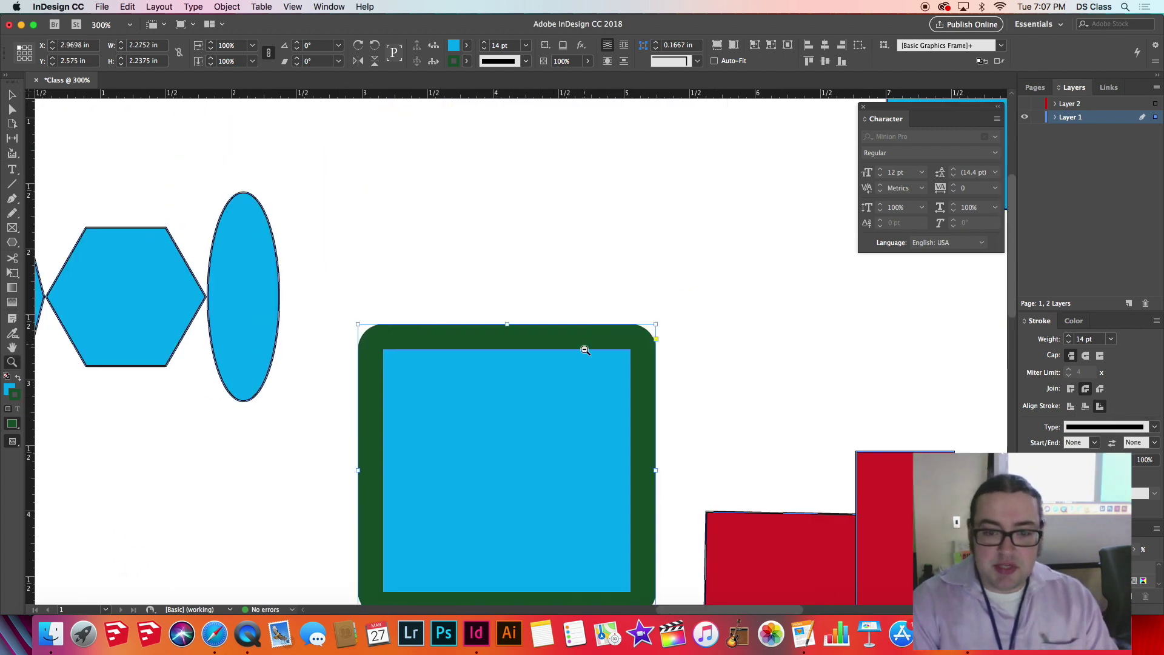
drag(570, 442, 550, 453)
drag(535, 349, 631, 424)
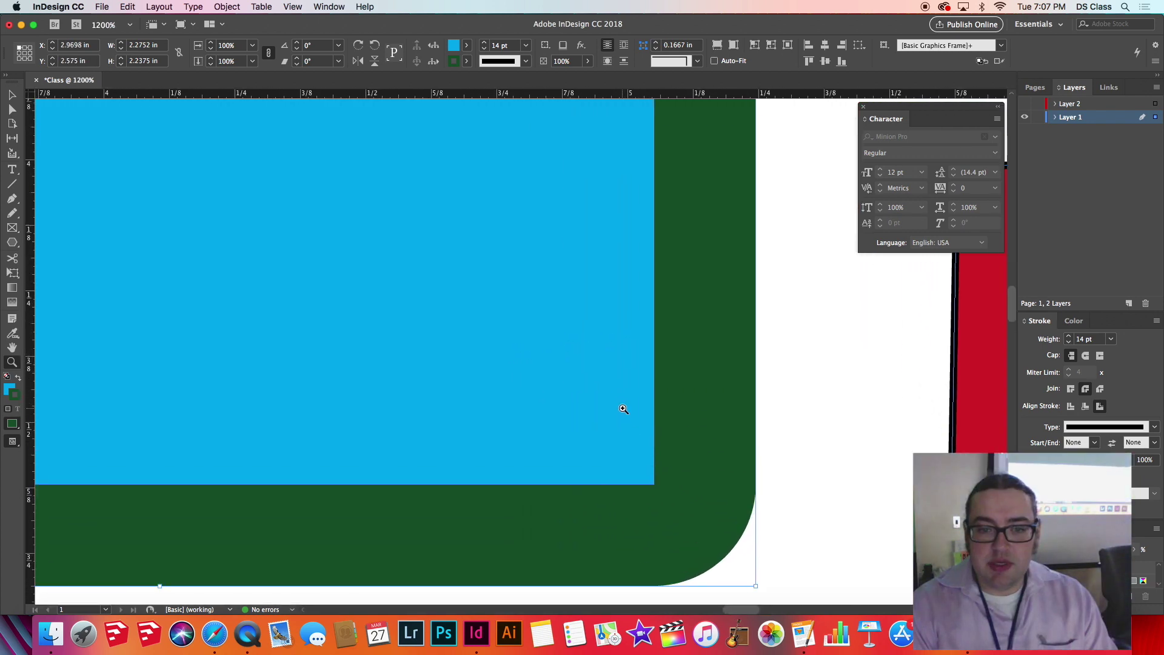
alt+click(616, 398)
alt+click(599, 373)
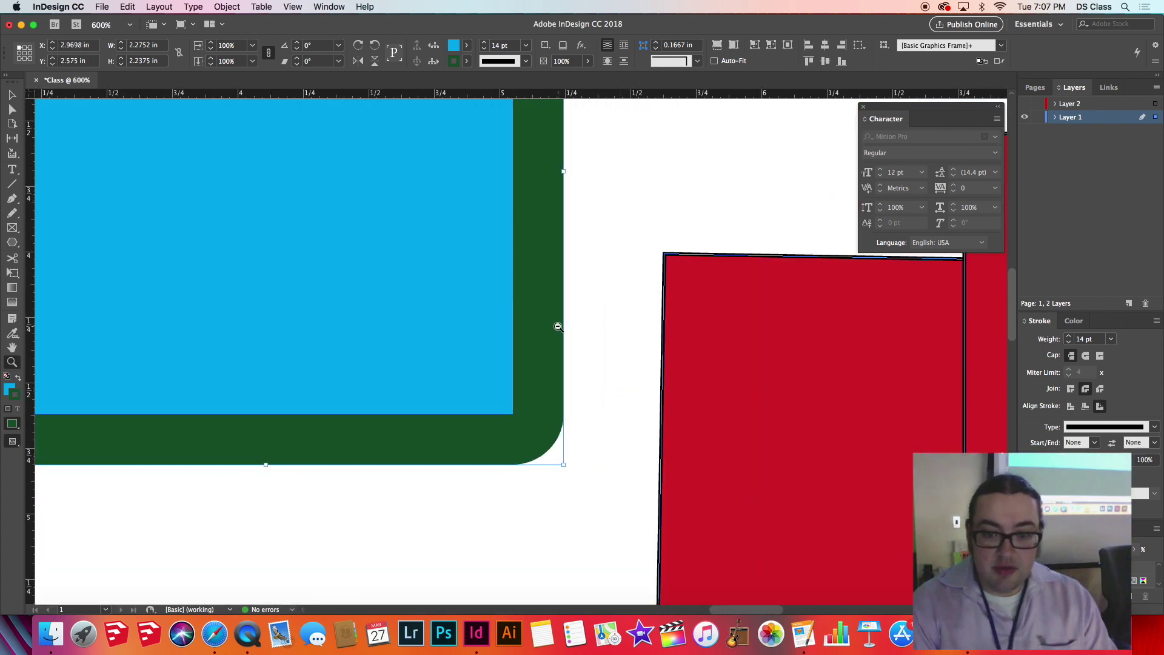
alt+click(558, 326)
alt+click(558, 330)
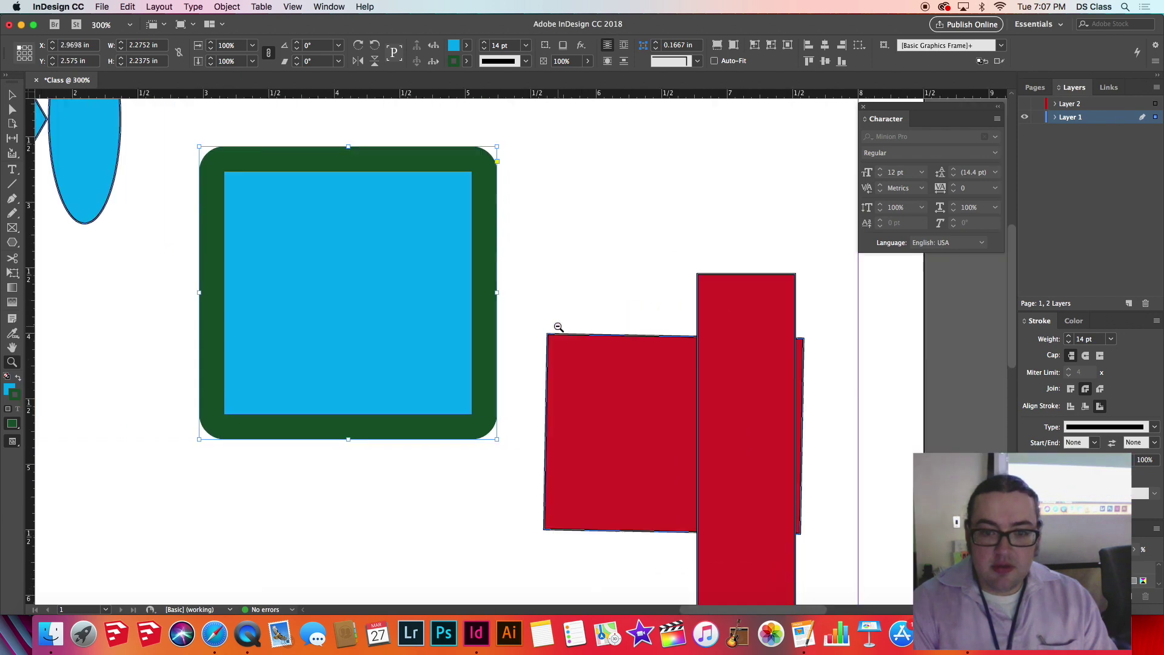
alt+click(447, 342)
alt+click(458, 341)
alt+click(516, 347)
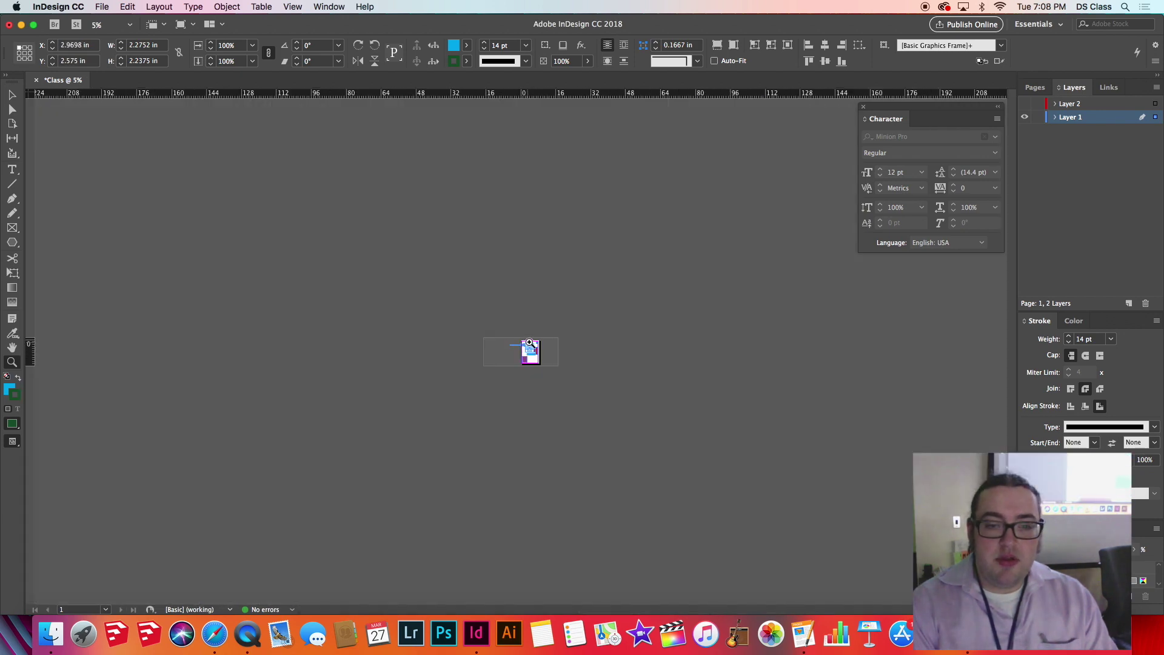
drag(529, 343, 532, 351)
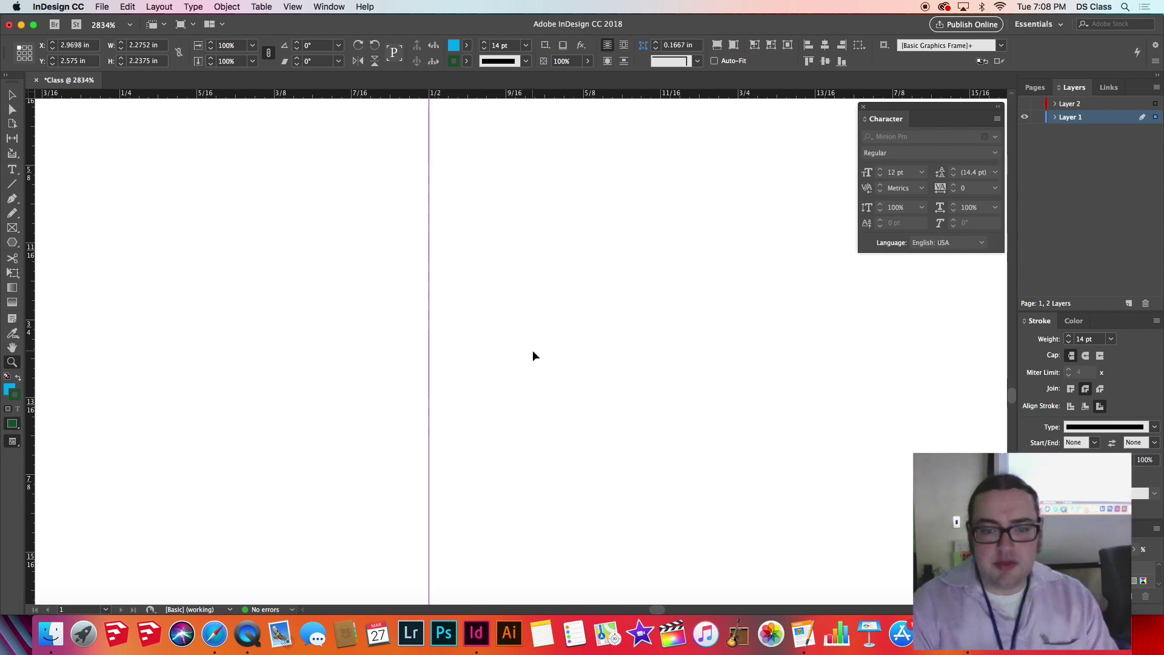
key(super+0)
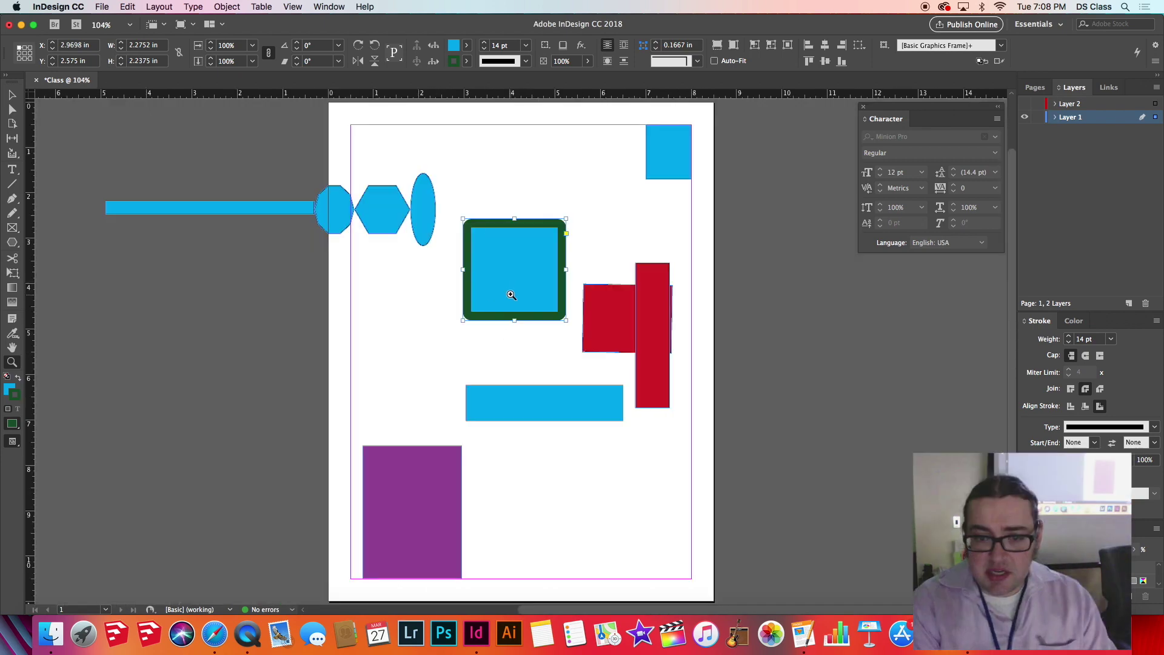
Duplicate the green-bordered square at the page's left margin, and line the original up beside it with its stroke aligned to the inside
drag(506, 289, 398, 343)
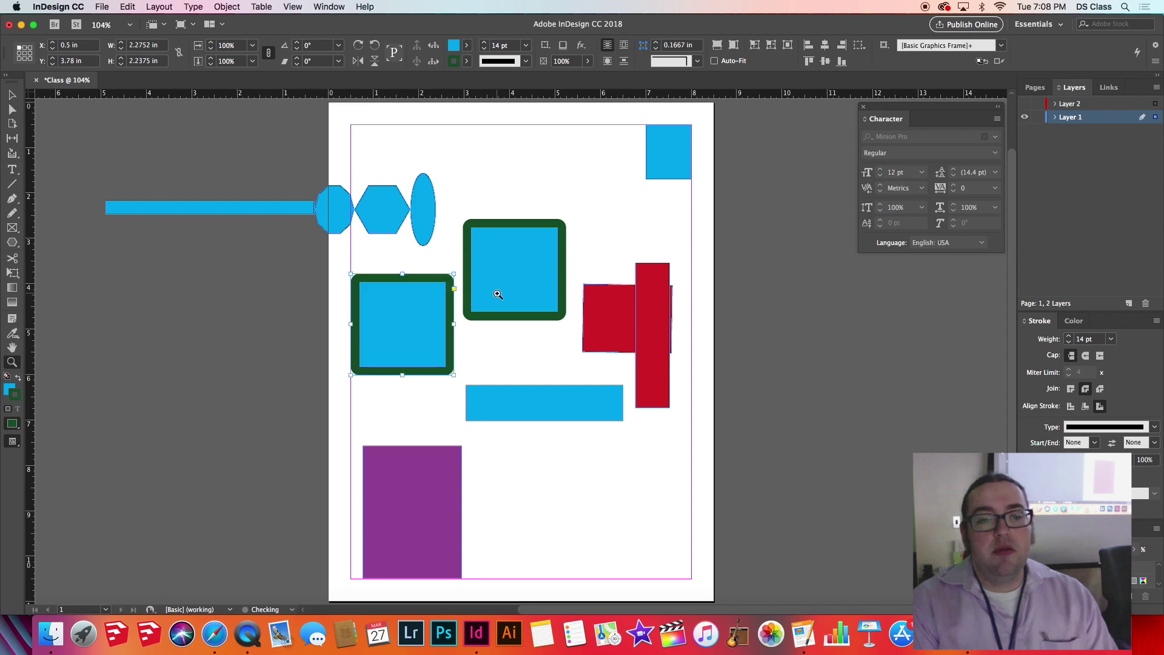
key(v)
drag(506, 297, 508, 338)
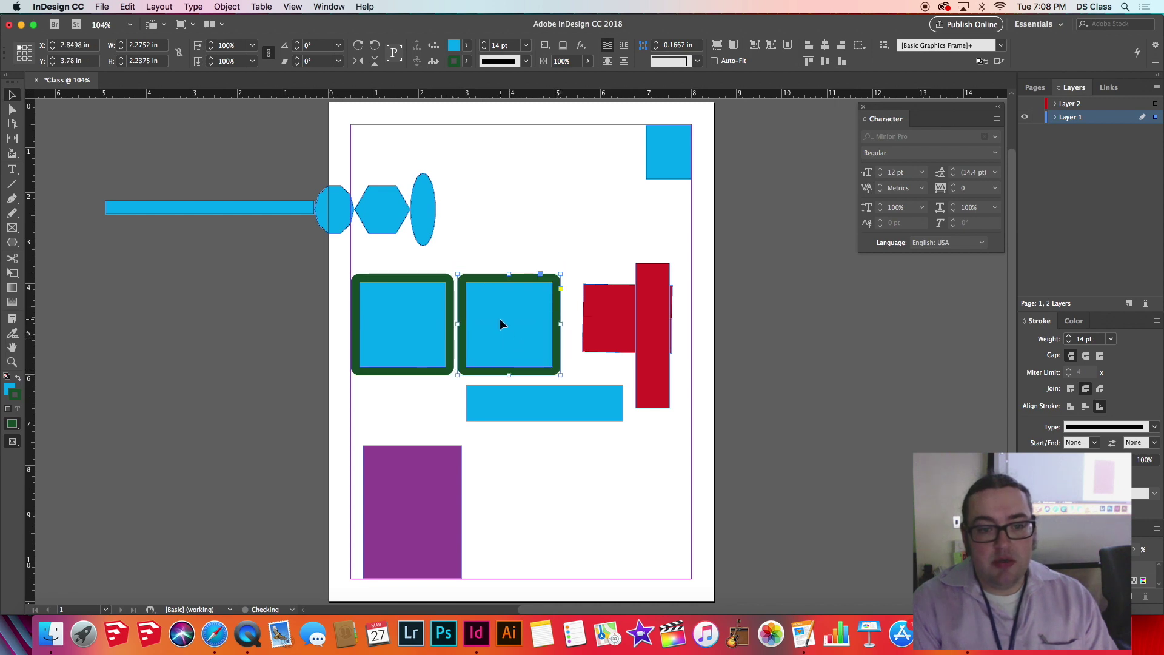
click(1081, 407)
click(513, 274)
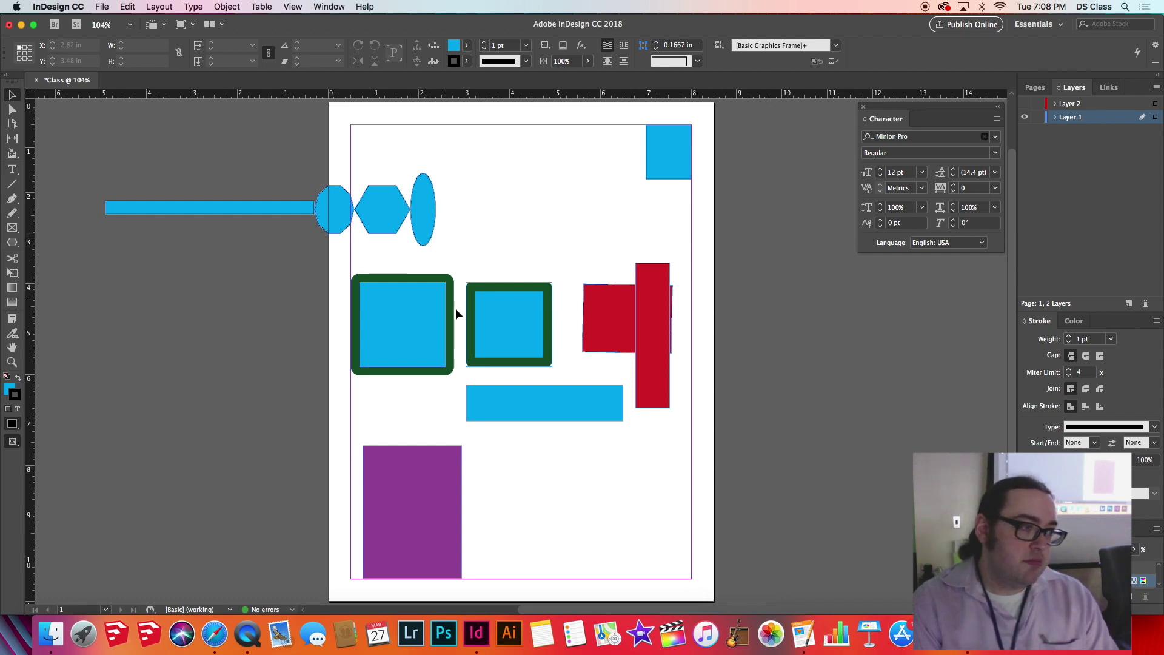
Shift the outside-aligned square past the page's left edge, and place a copy of the inside-aligned square between the two with a center-aligned stroke
drag(412, 320, 342, 318)
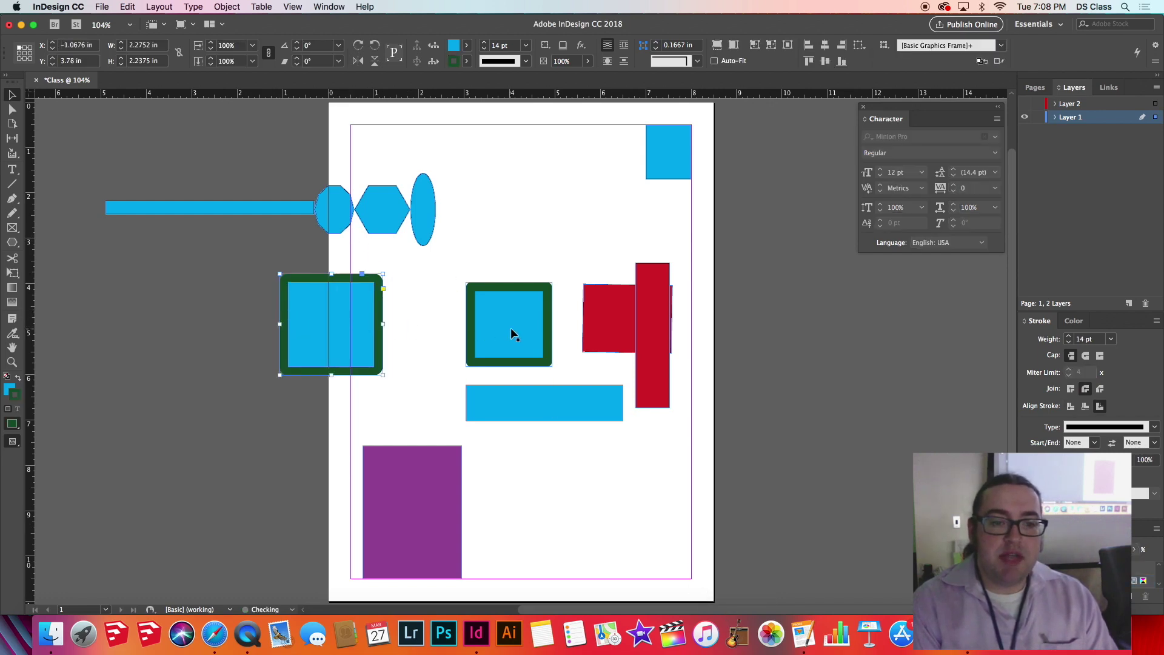
mouse_move(511, 331)
mouse_down()
mouse_move(529, 328)
mouse_move(441, 332)
mouse_up()
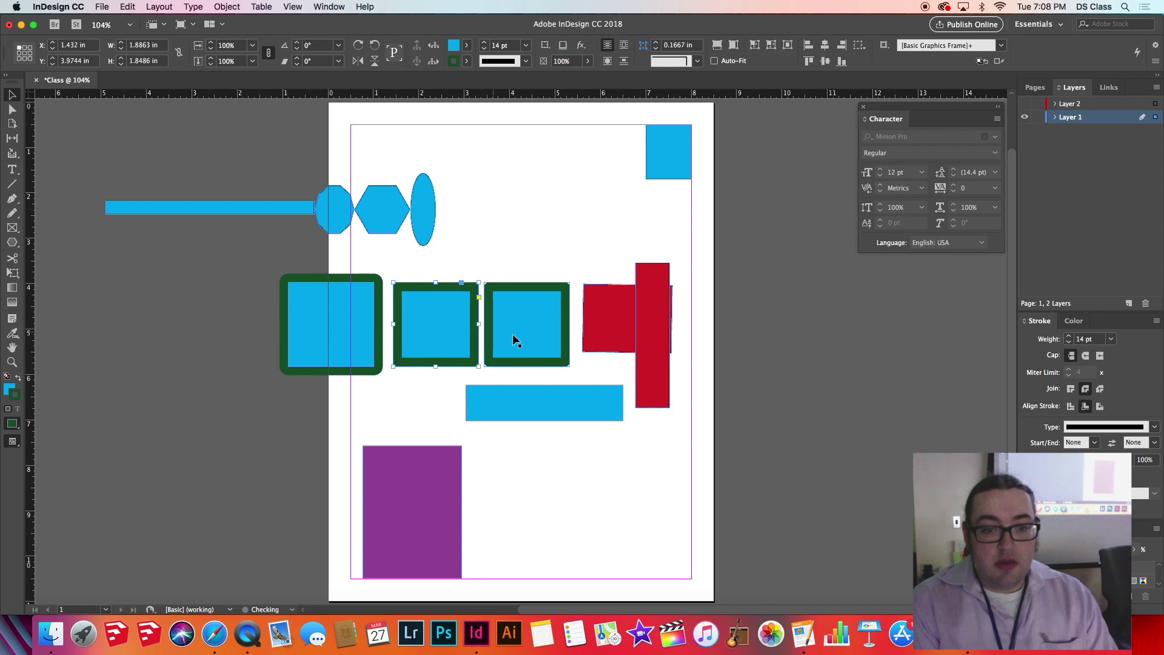
click(1072, 407)
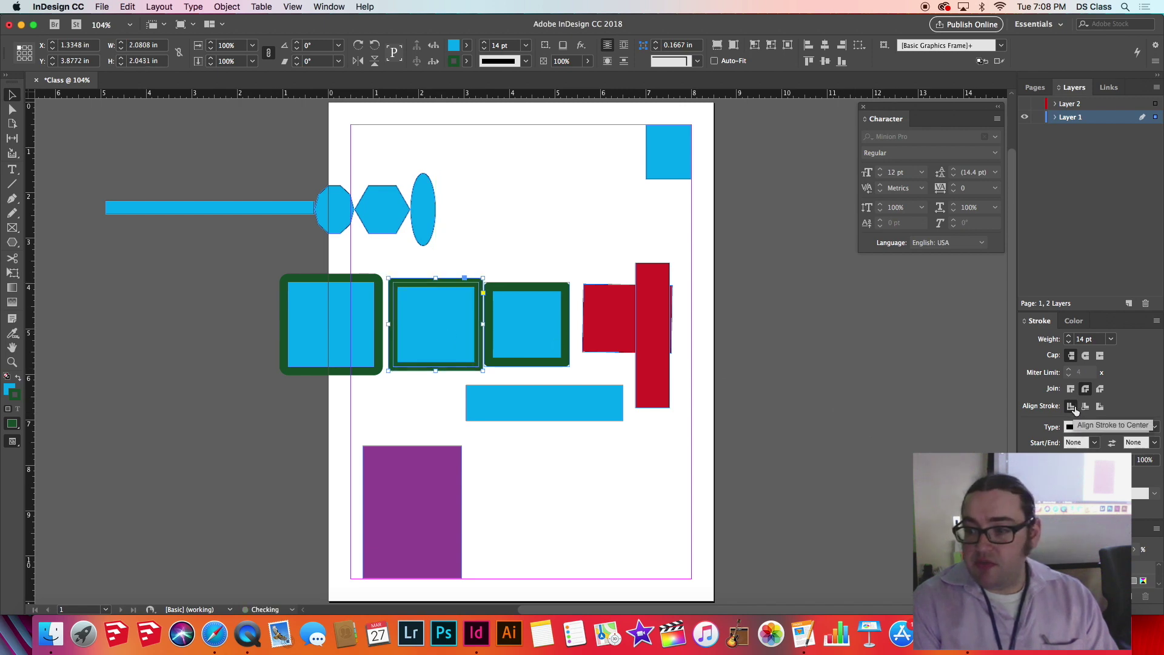
click(225, 302)
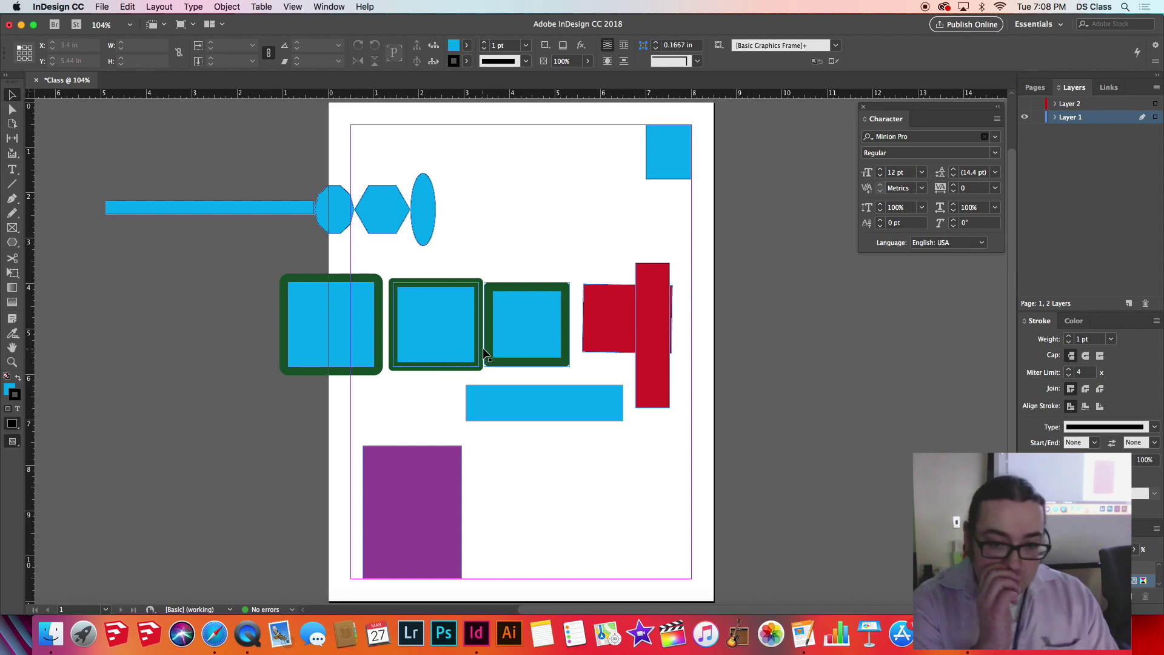
Try changing the stroke type to Thick - Thin - Thick with no object selected
key(z)
click(468, 312)
click(547, 400)
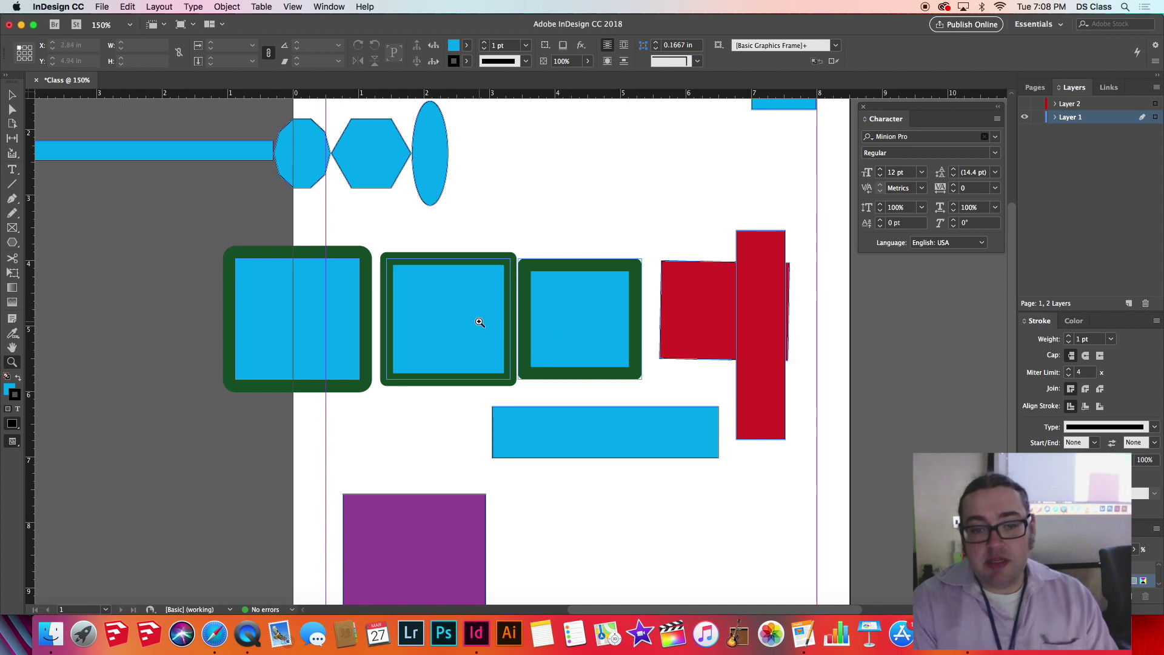
click(12, 95)
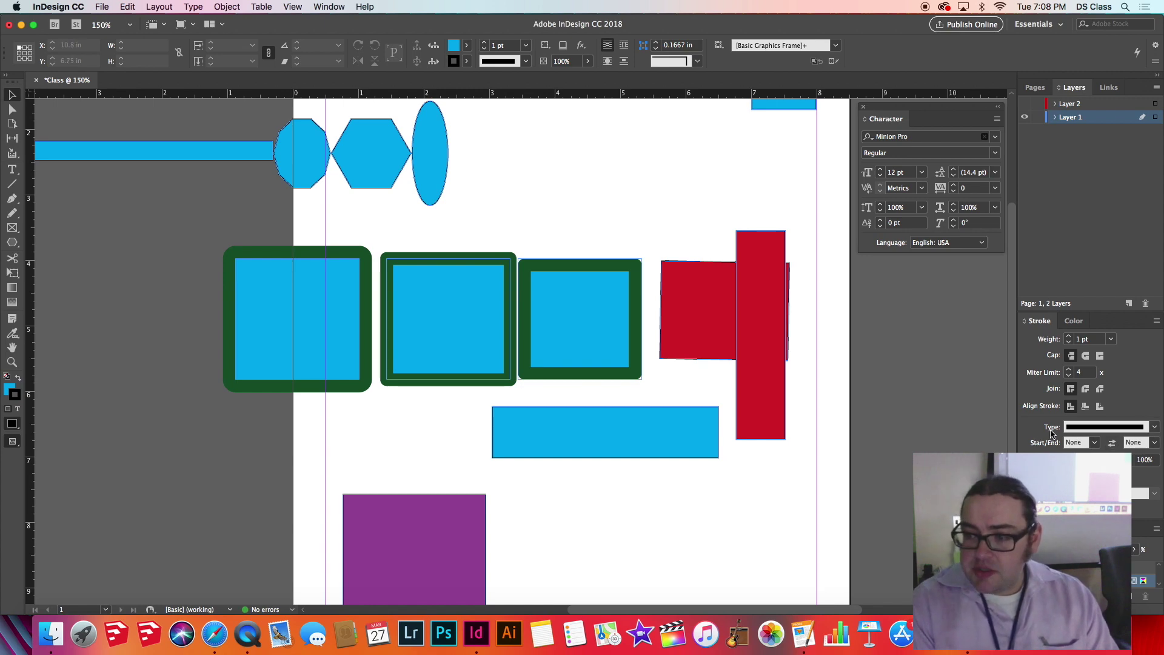
click(1072, 429)
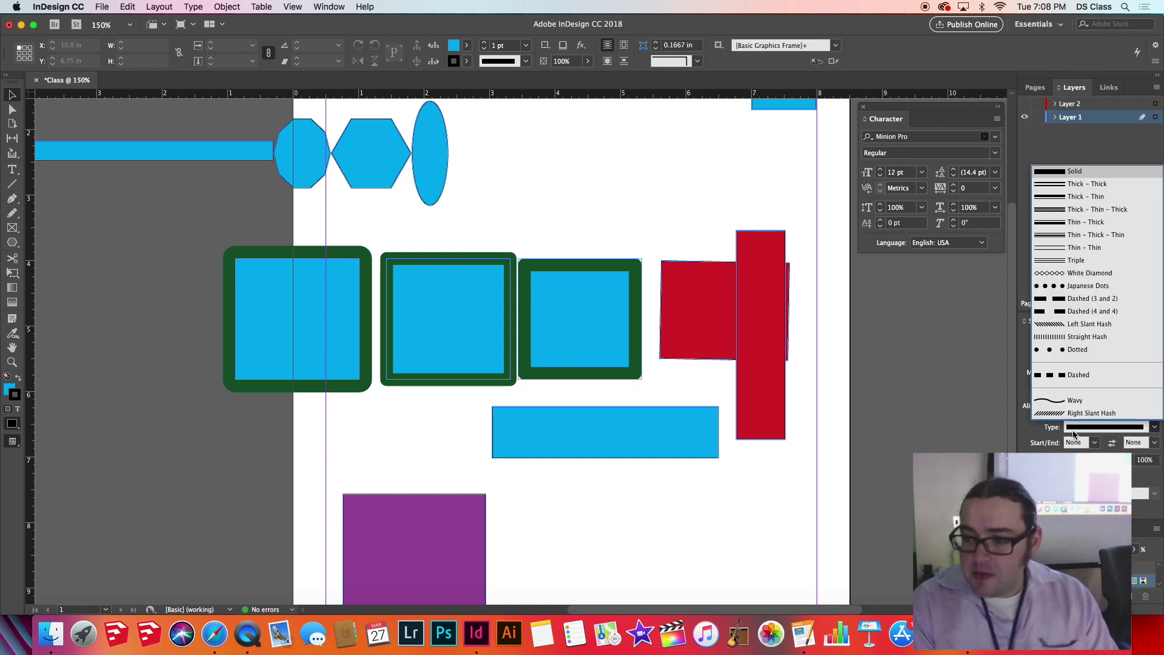
click(1121, 212)
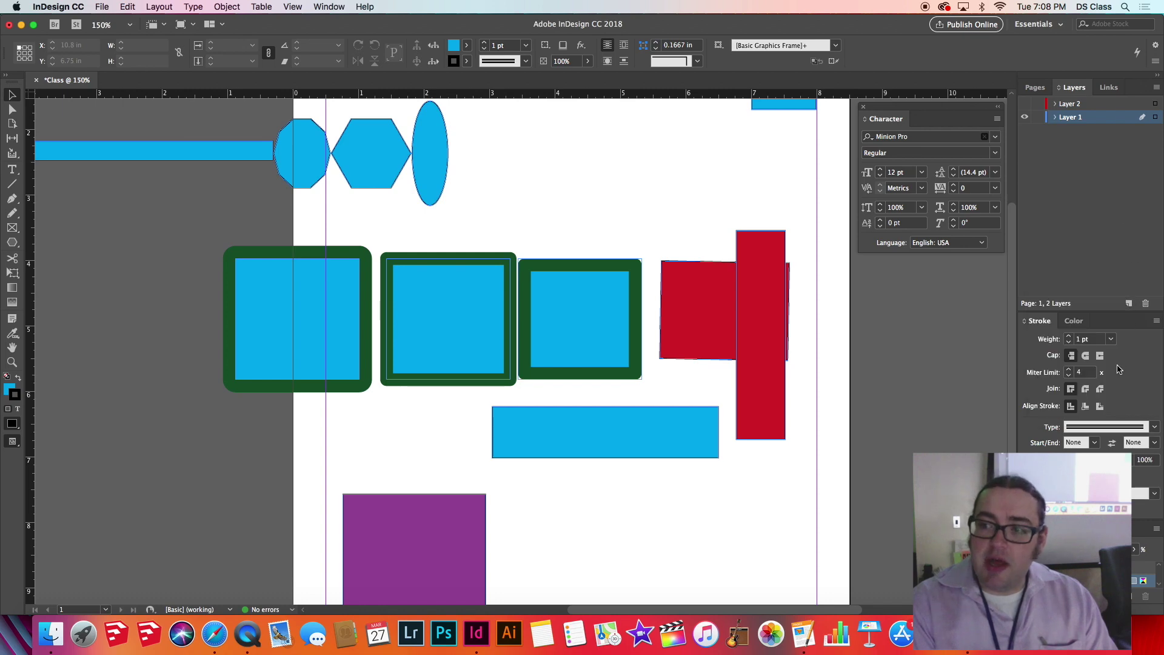
click(1115, 428)
click(1076, 300)
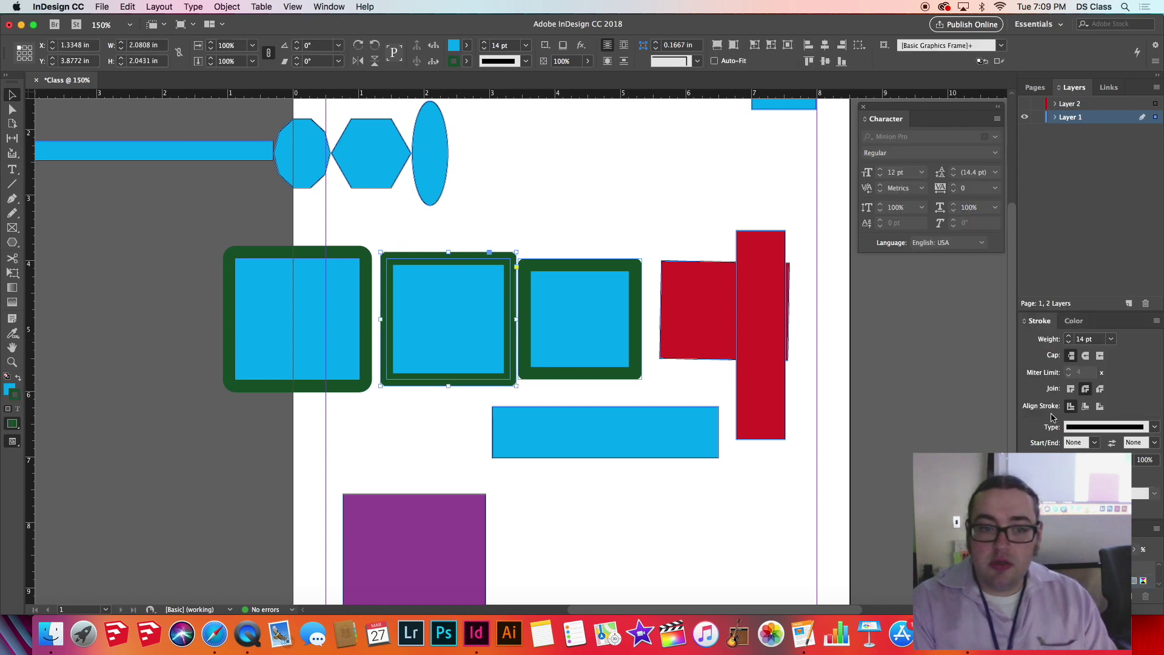
Try the Left Slant Hash, Straight Hash, White Diamond and Japanese Dots stroke types on the middle green-bordered square
click(1070, 428)
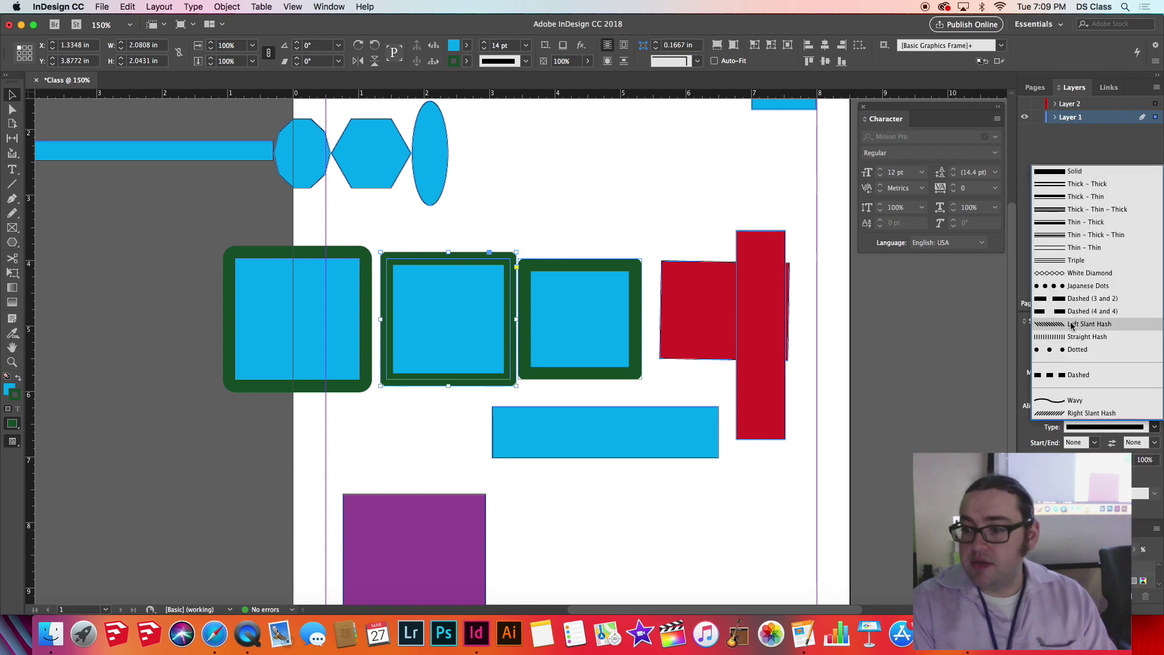
click(1089, 324)
click(1095, 426)
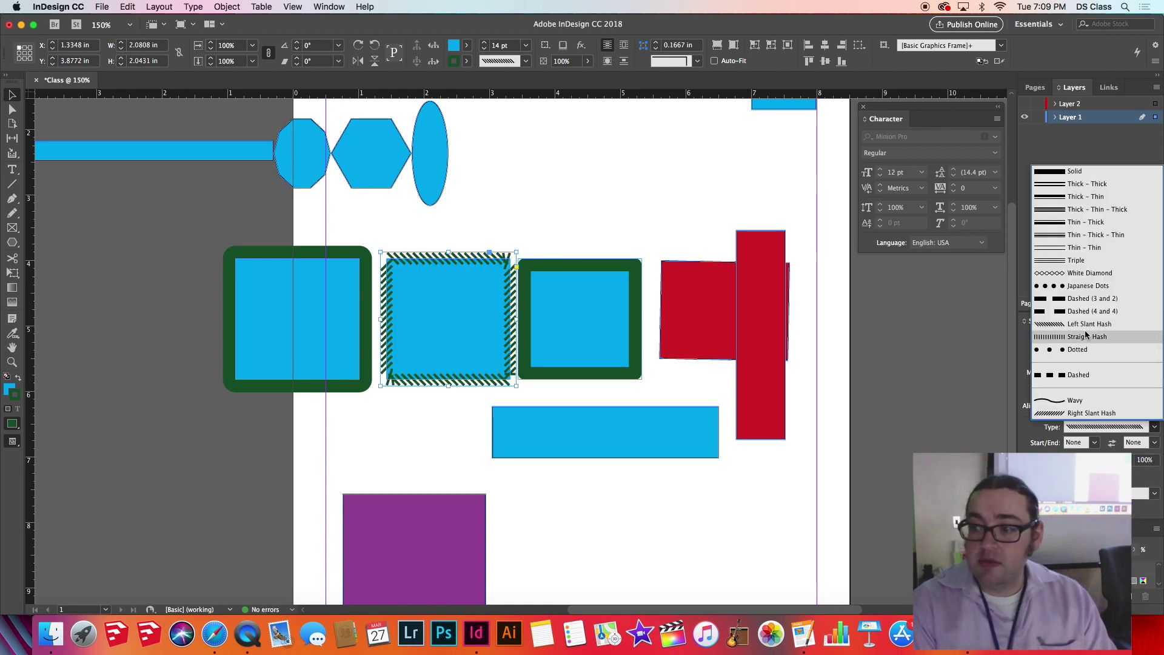
click(1087, 337)
click(1097, 431)
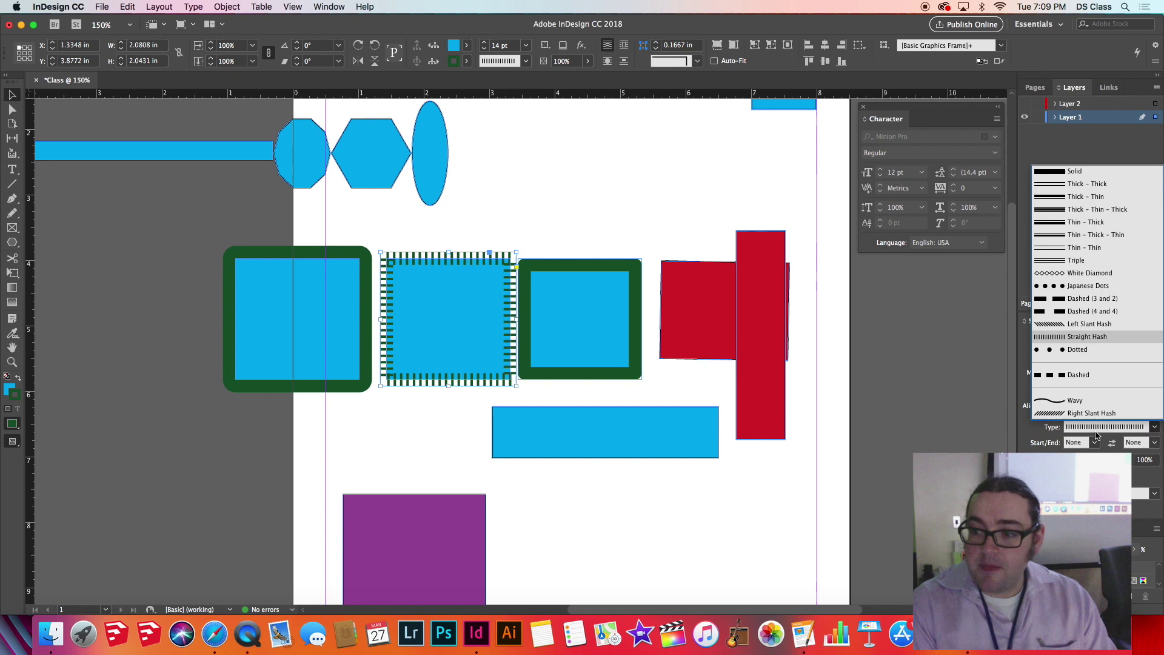
click(1070, 273)
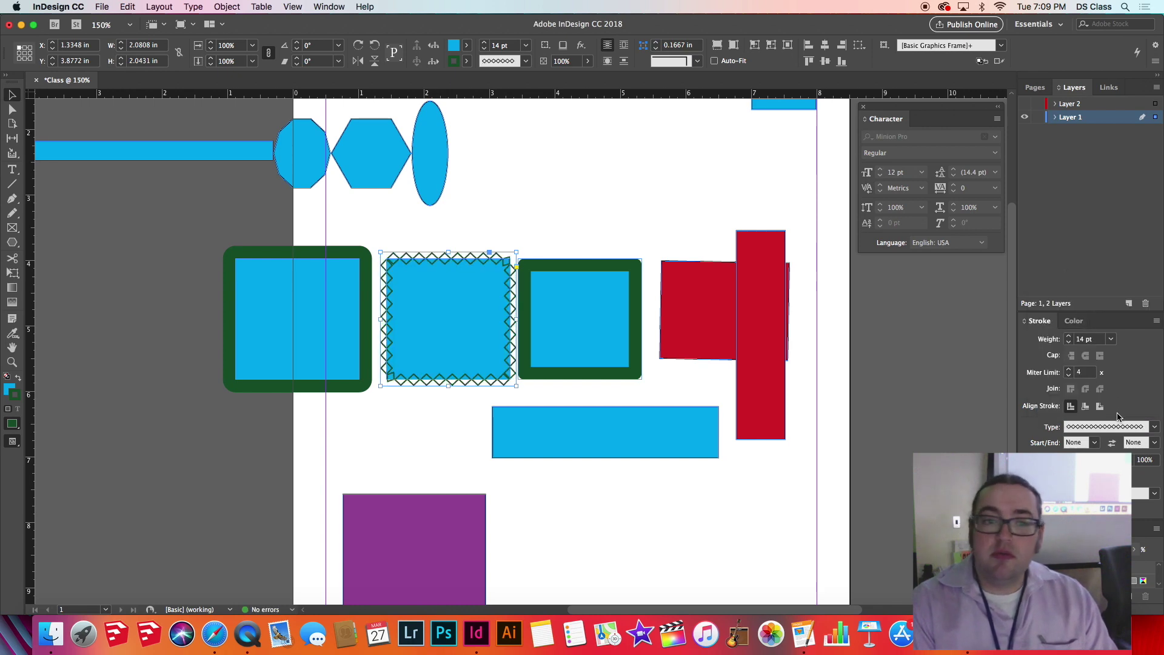
click(1126, 432)
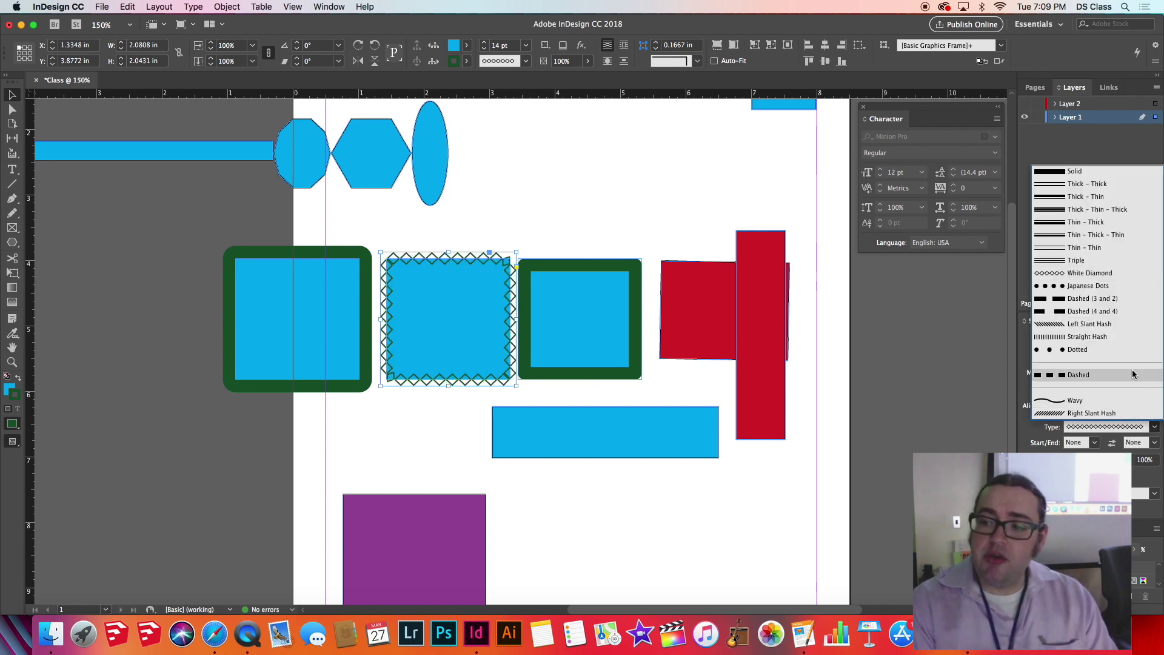
click(1096, 286)
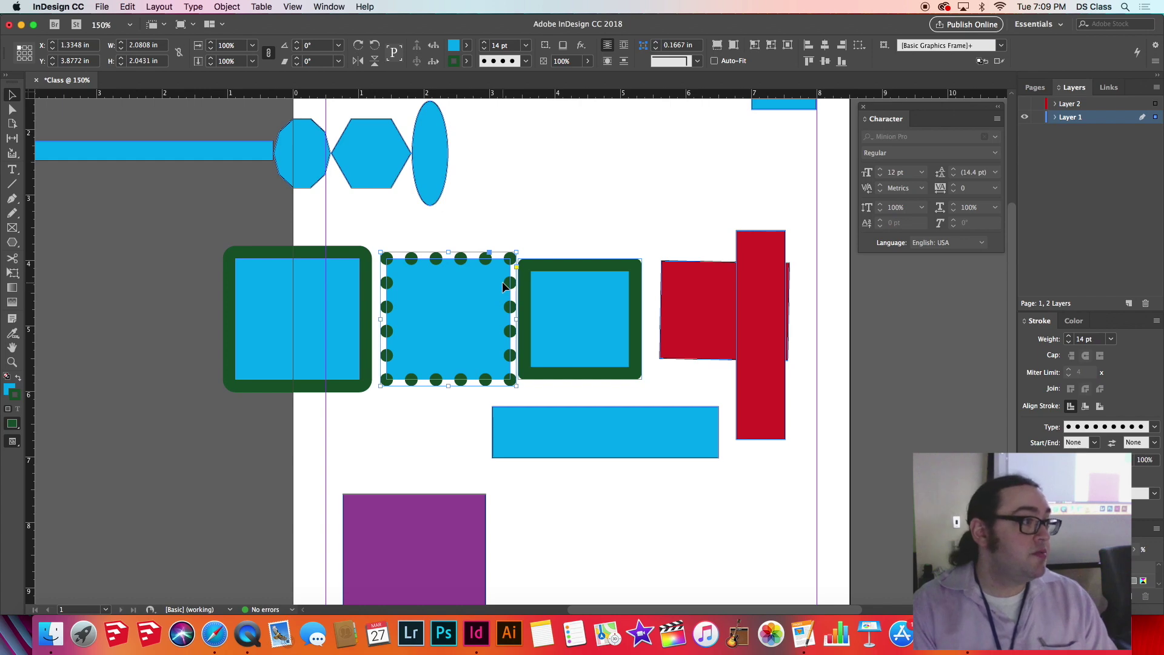
Set the middle square's stroke type to Dashed with a magenta gap colour, and deselect the square
click(1154, 428)
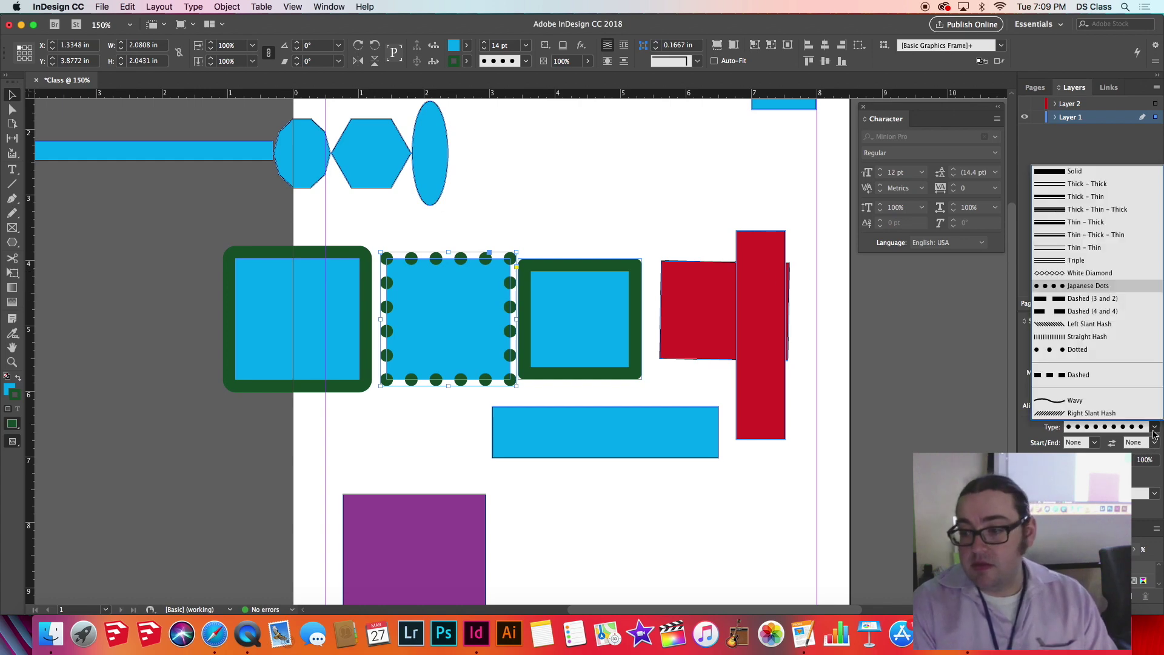
click(1097, 376)
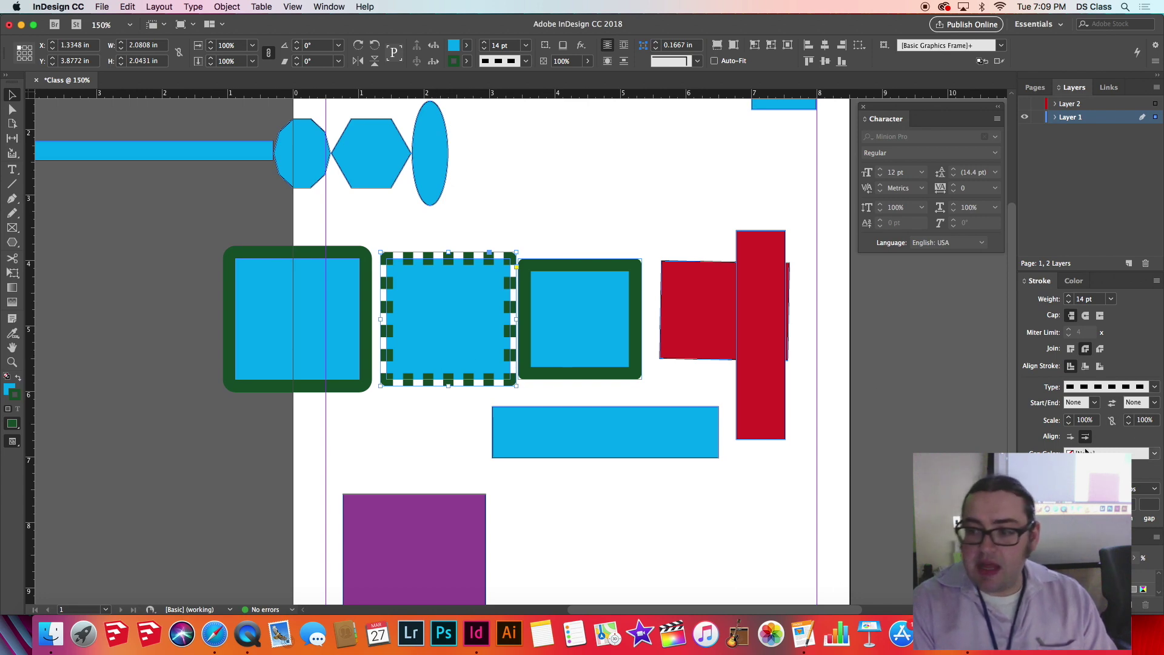
click(1154, 453)
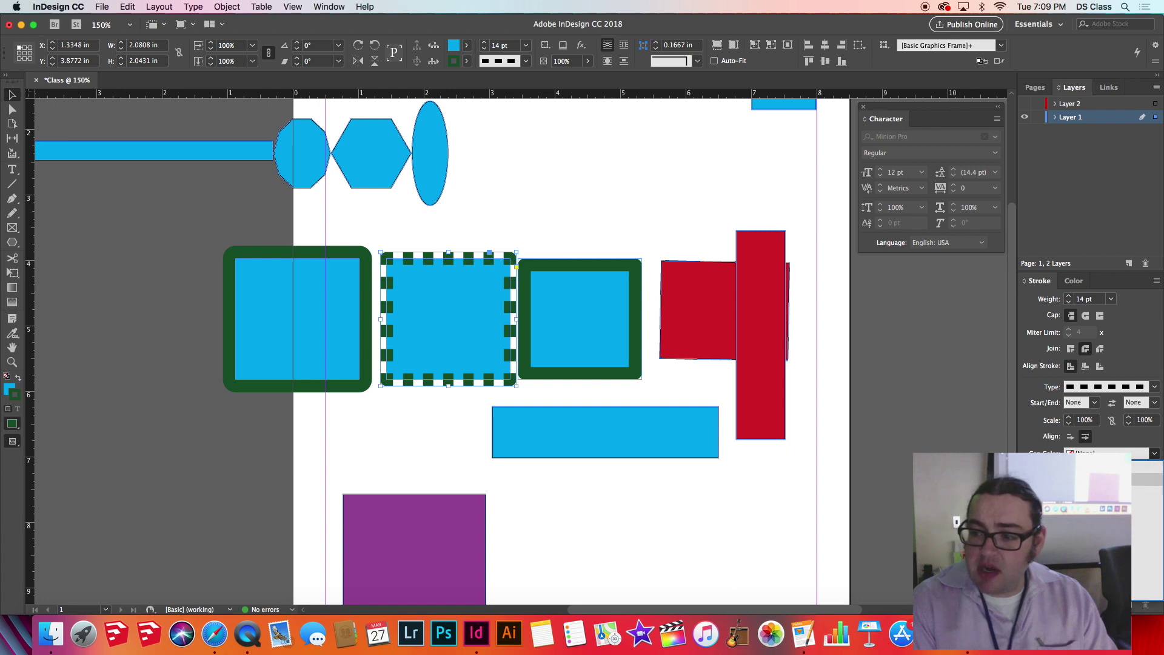
click(1109, 530)
key(super+shift+a)
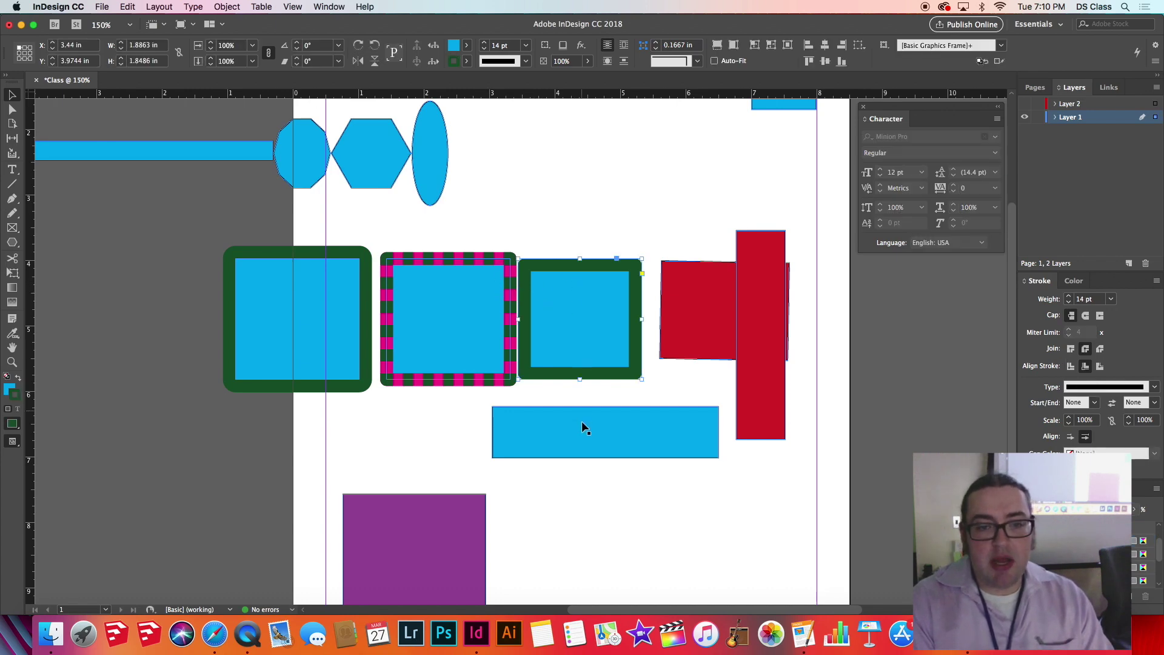
Move the wide blue rectangle beside the purple one at about X 3.74 in, Y 7.365 in, and stretch its height to about 2.76 in
click(583, 442)
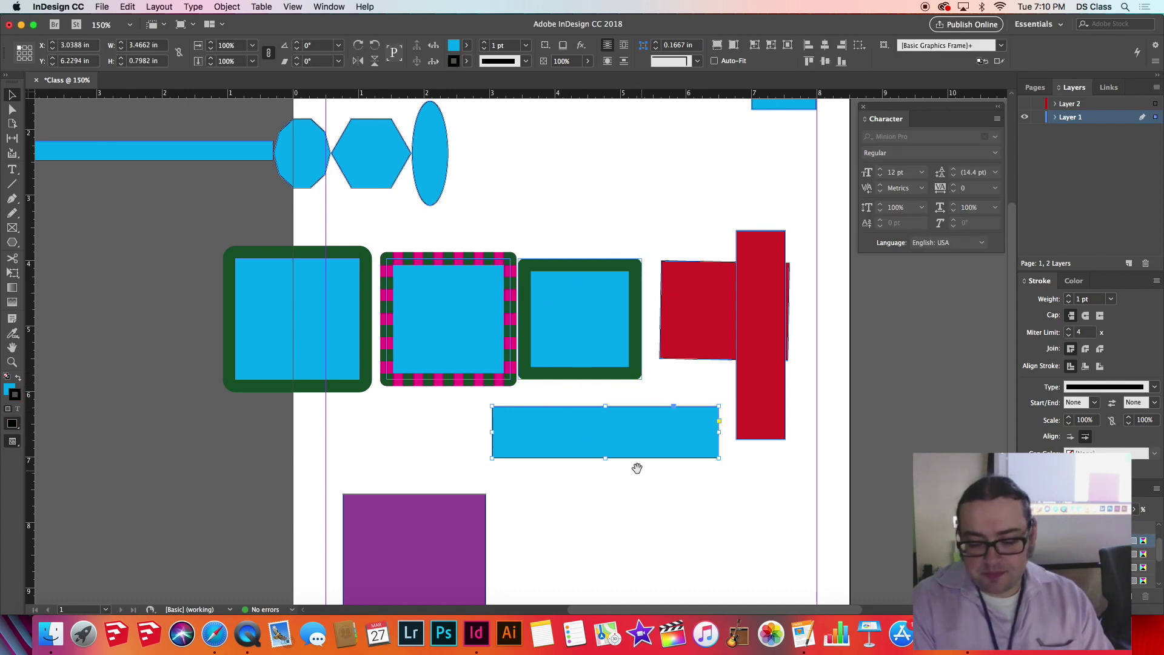
scroll(592, 421, down, 5)
scroll(592, 421, right, 6)
drag(393, 250, 454, 471)
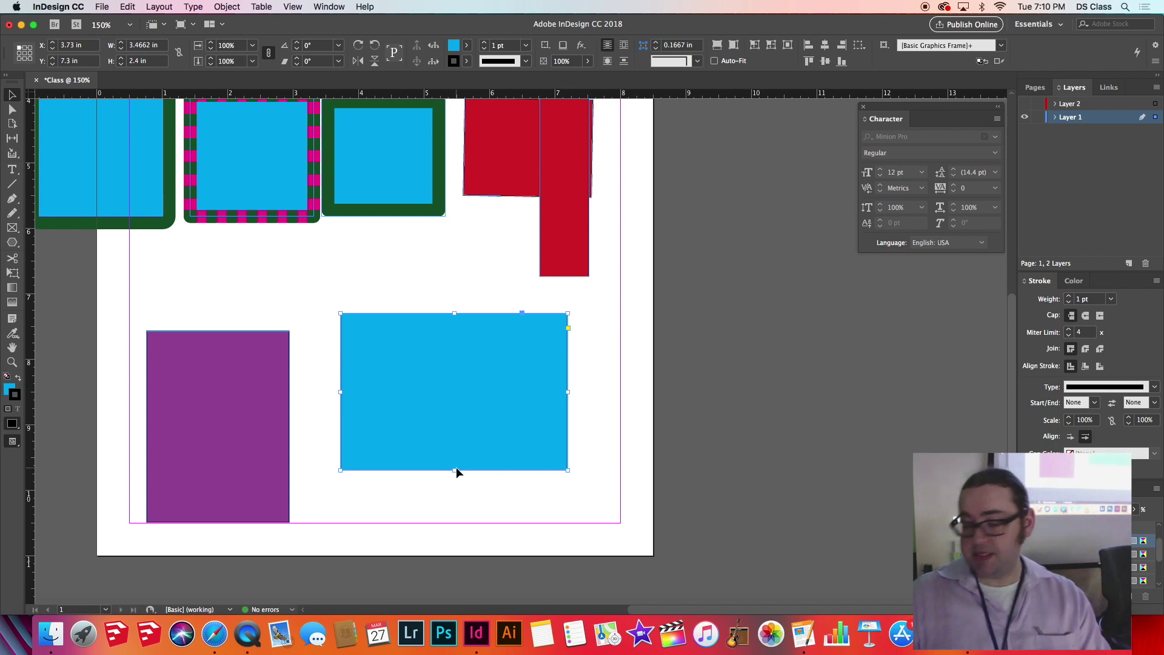
drag(455, 470, 452, 494)
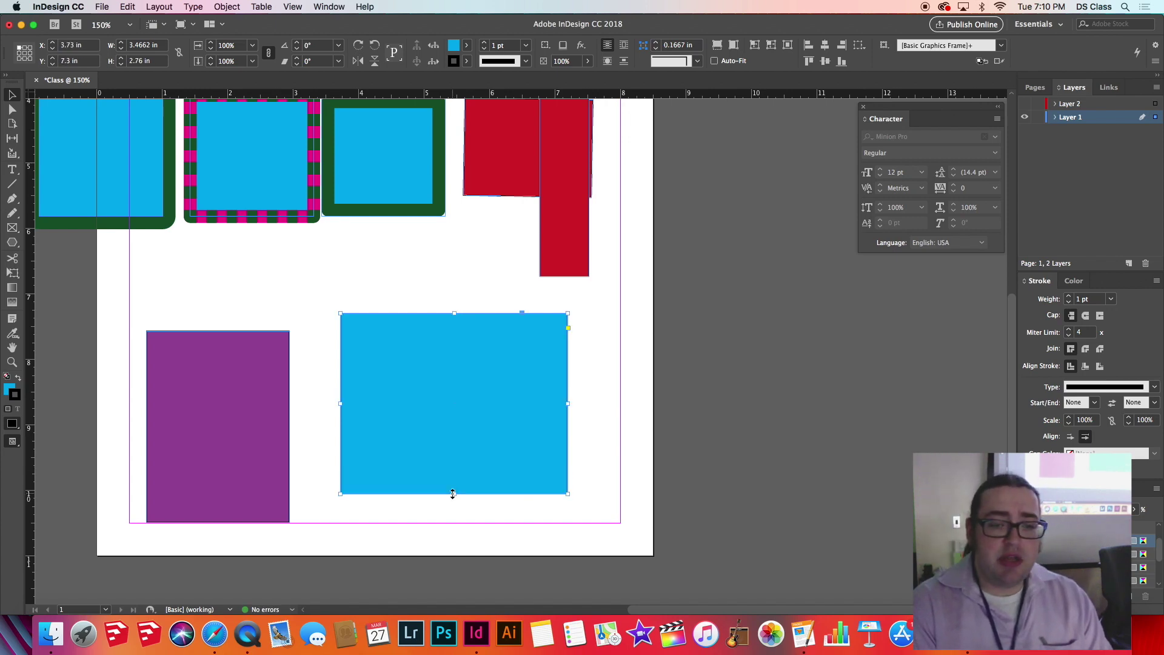
drag(402, 449, 402, 453)
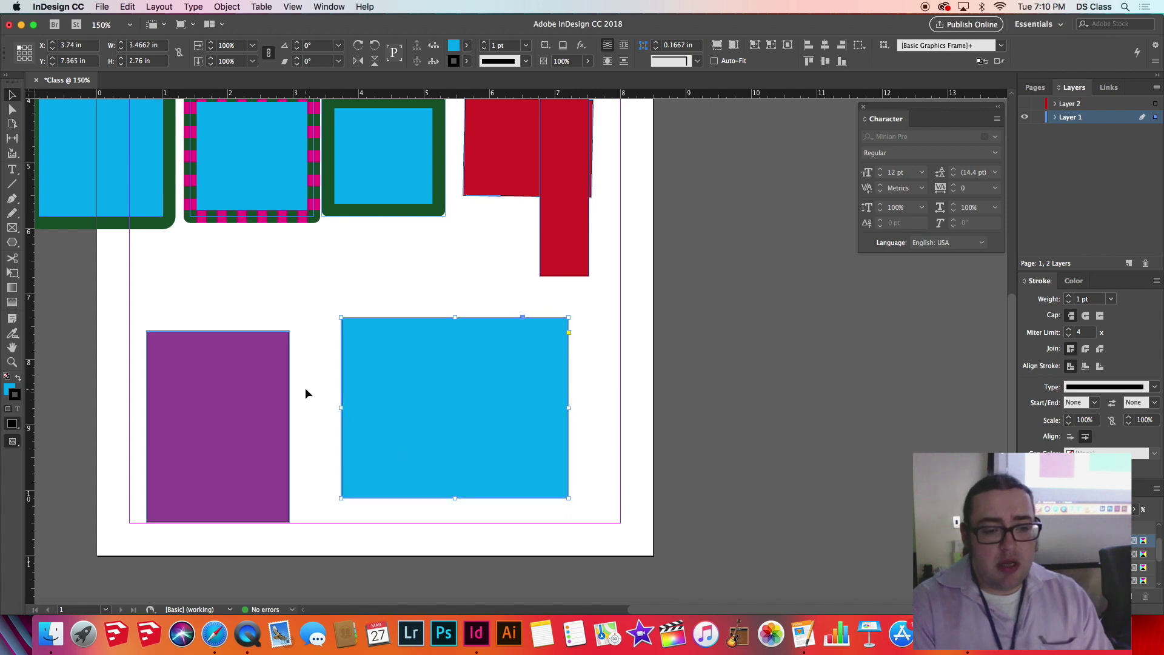
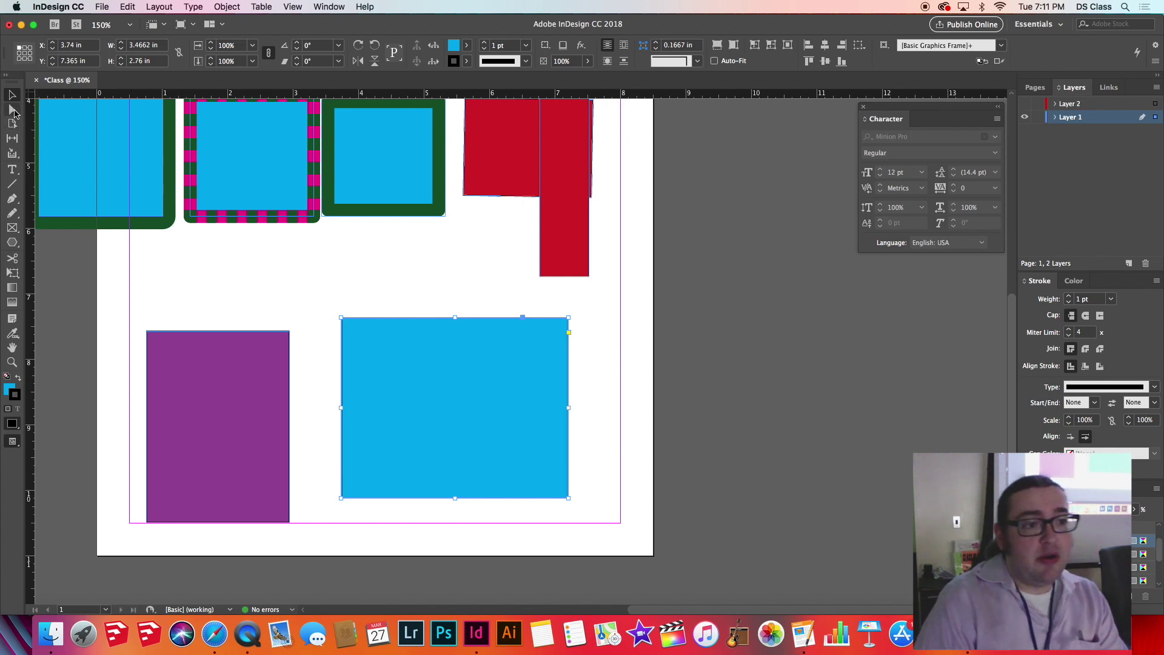
Move the wide blue rectangle's upper-left corner point to about X 2.375 in, Y 6.15 in with the Direct Selection tool
click(12, 110)
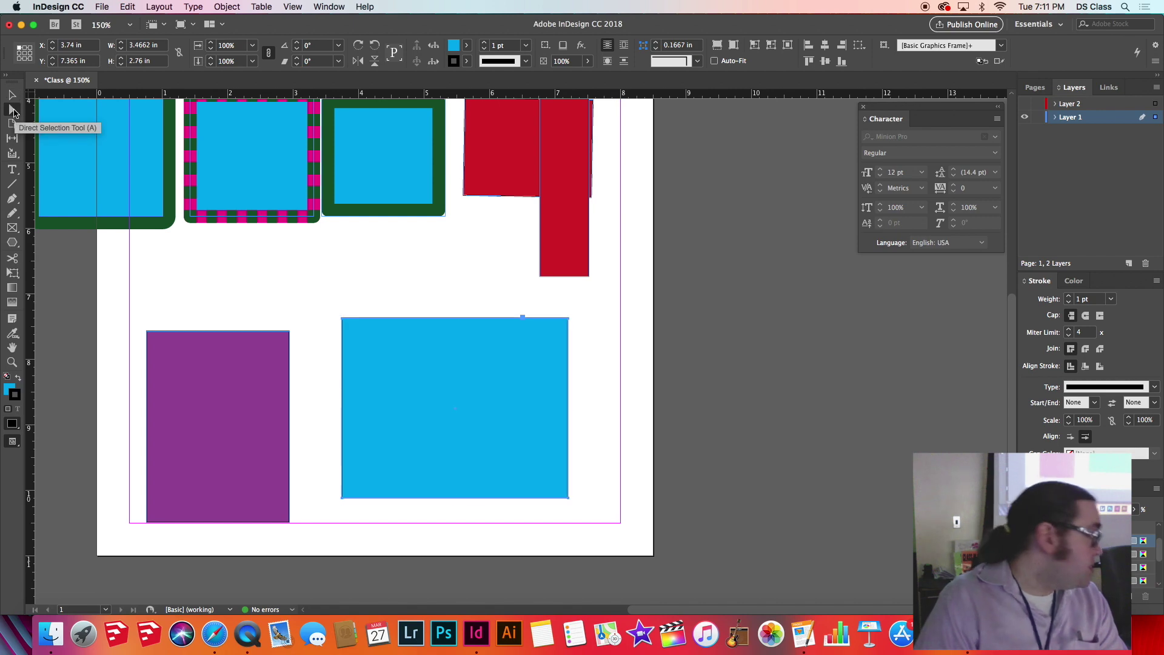
click(12, 95)
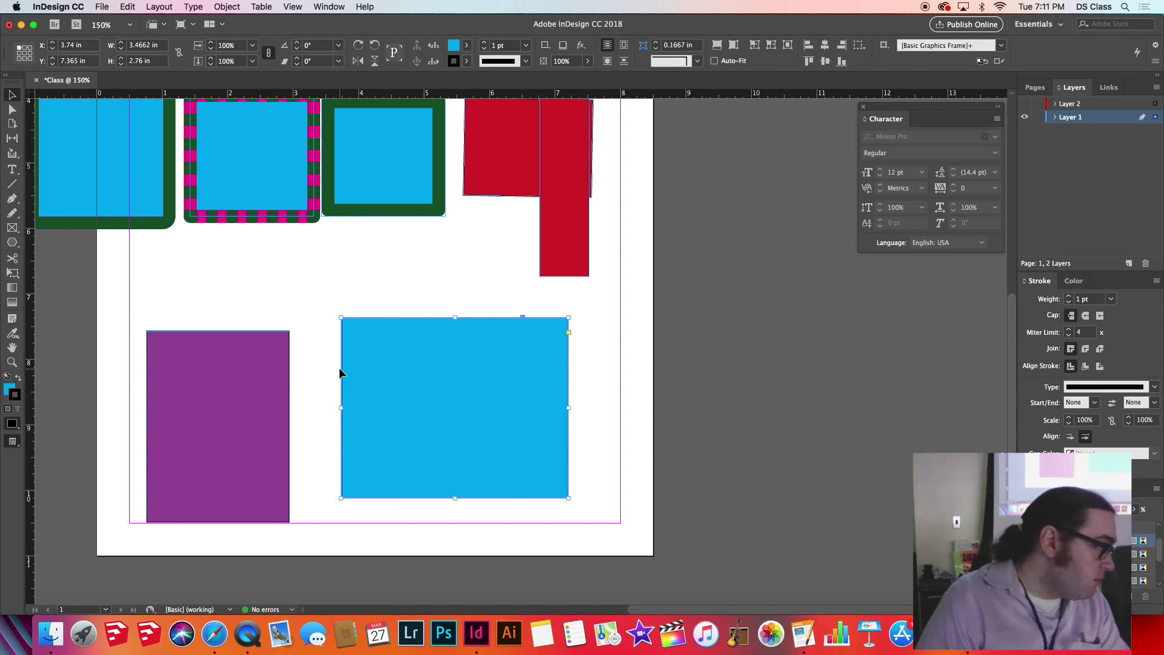
click(12, 109)
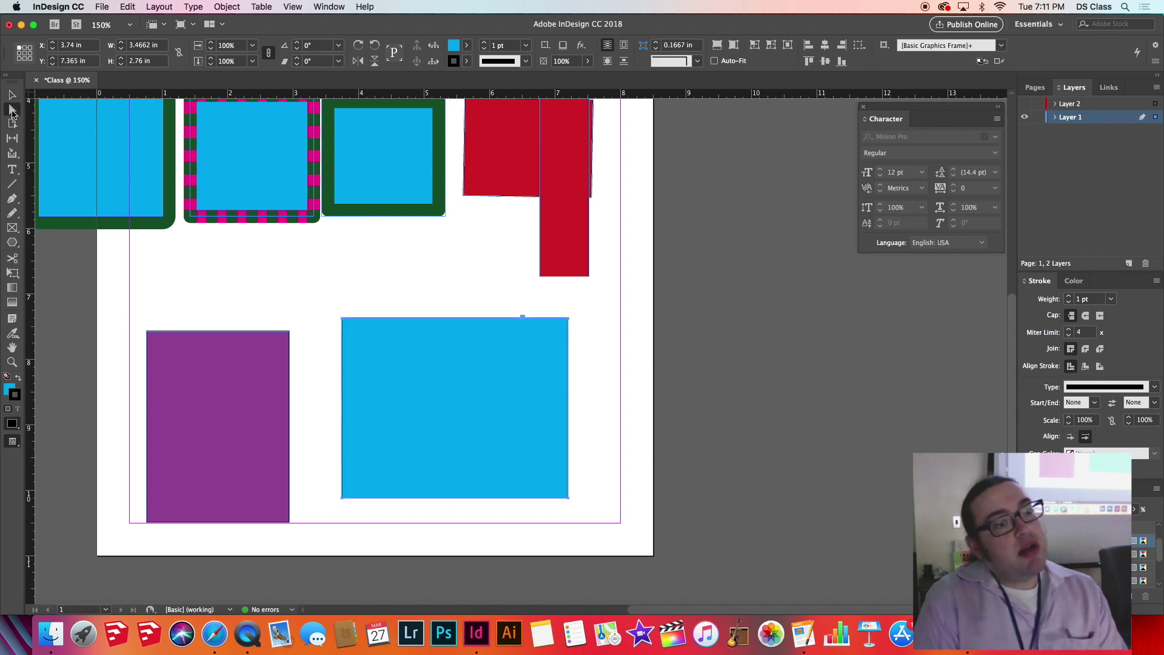
click(343, 318)
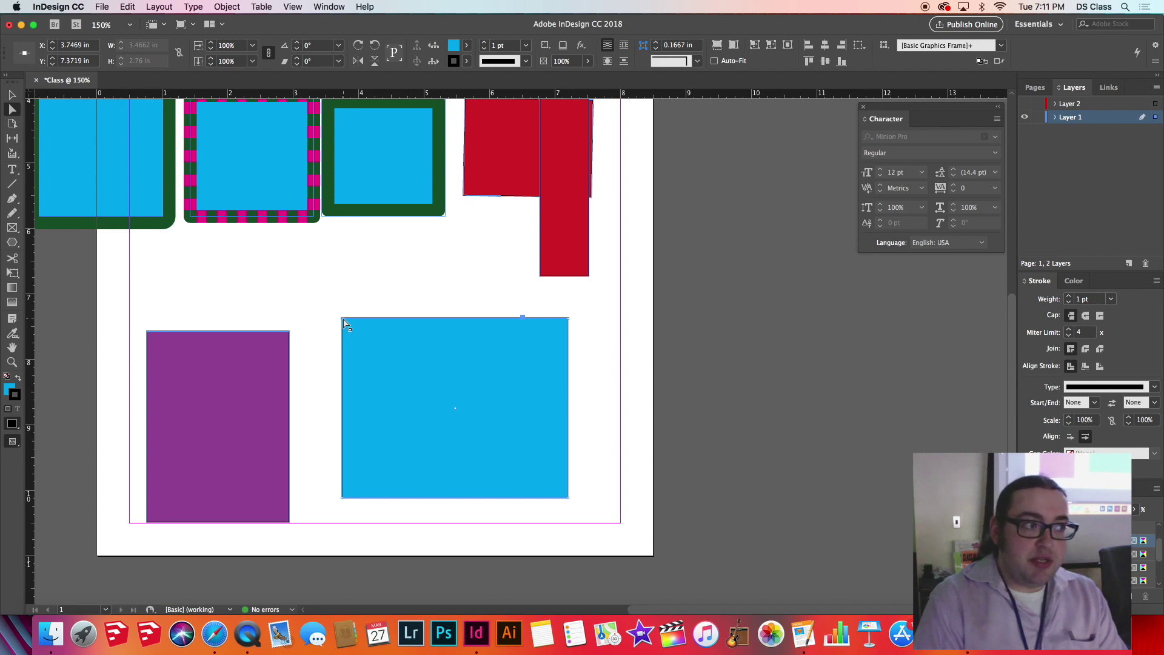
drag(343, 320, 252, 238)
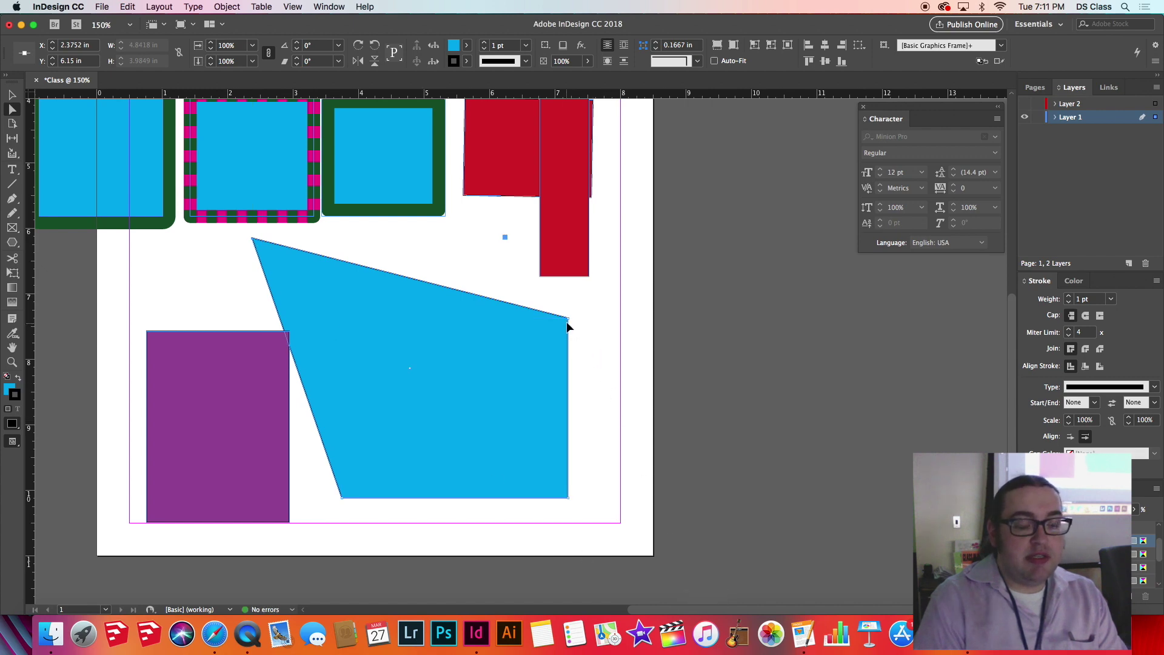
Pull the blue shape's upper-right corner inward, shift its right side outward, and move its lower-left corner to about X 5.43 in, Y 8.44 in
drag(568, 320, 443, 300)
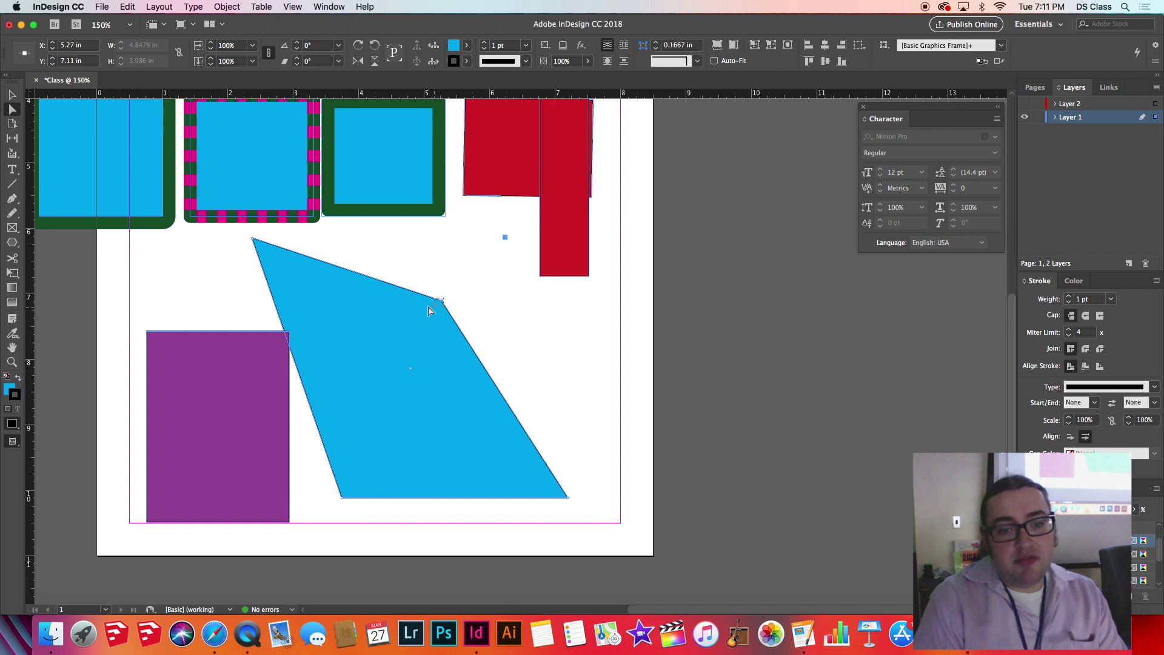
click(409, 294)
drag(443, 300, 365, 288)
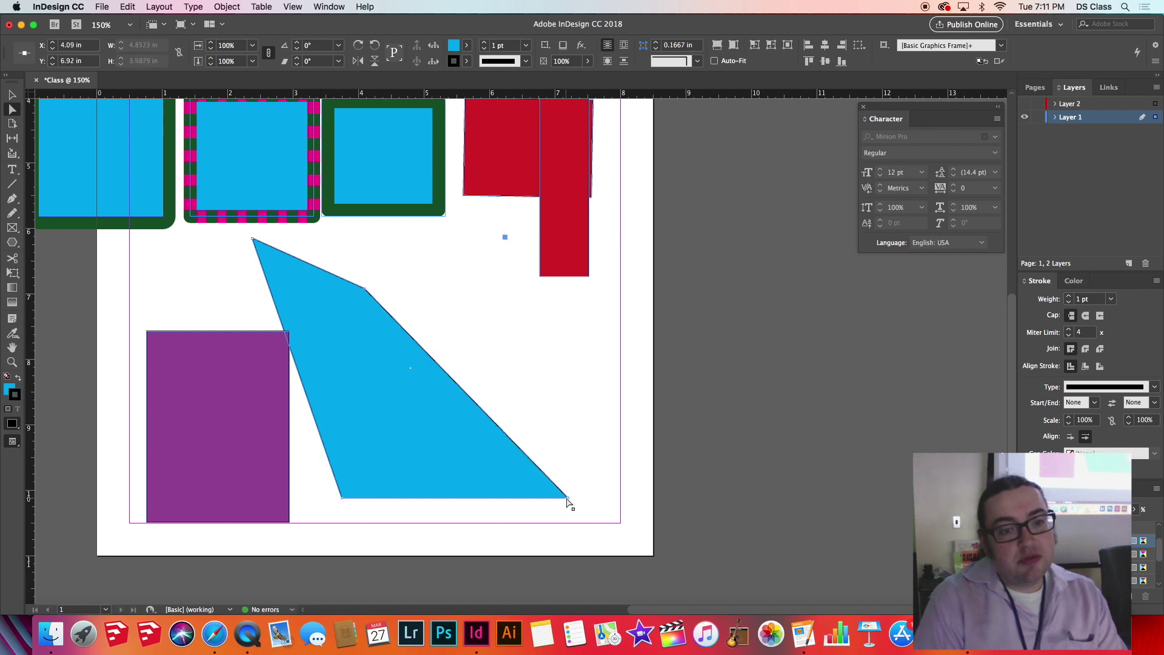
drag(569, 500, 713, 494)
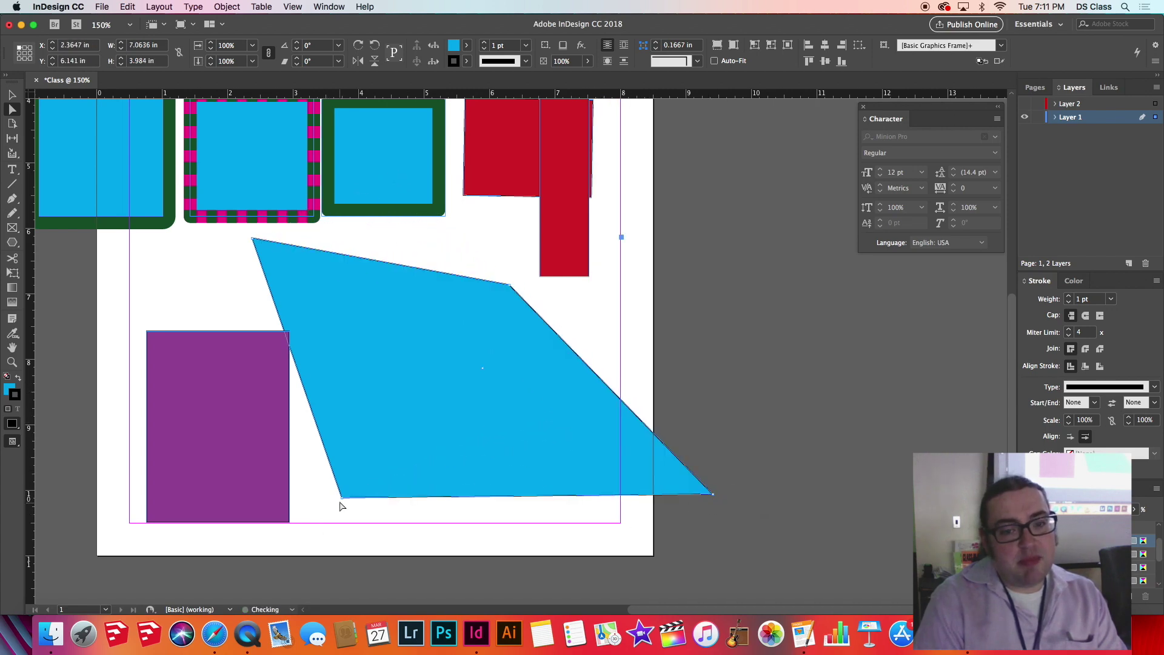
drag(343, 502, 452, 388)
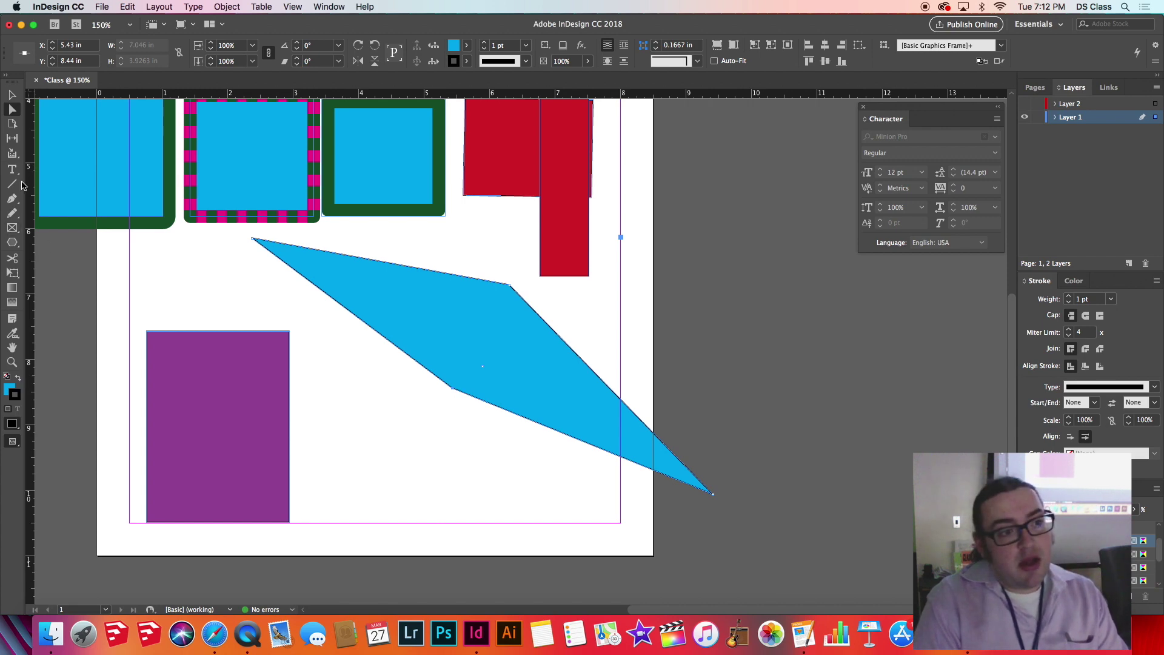
Turn the blue shape's upper-left corner into a smooth curve with the Convert Direction Point tool
click(14, 204)
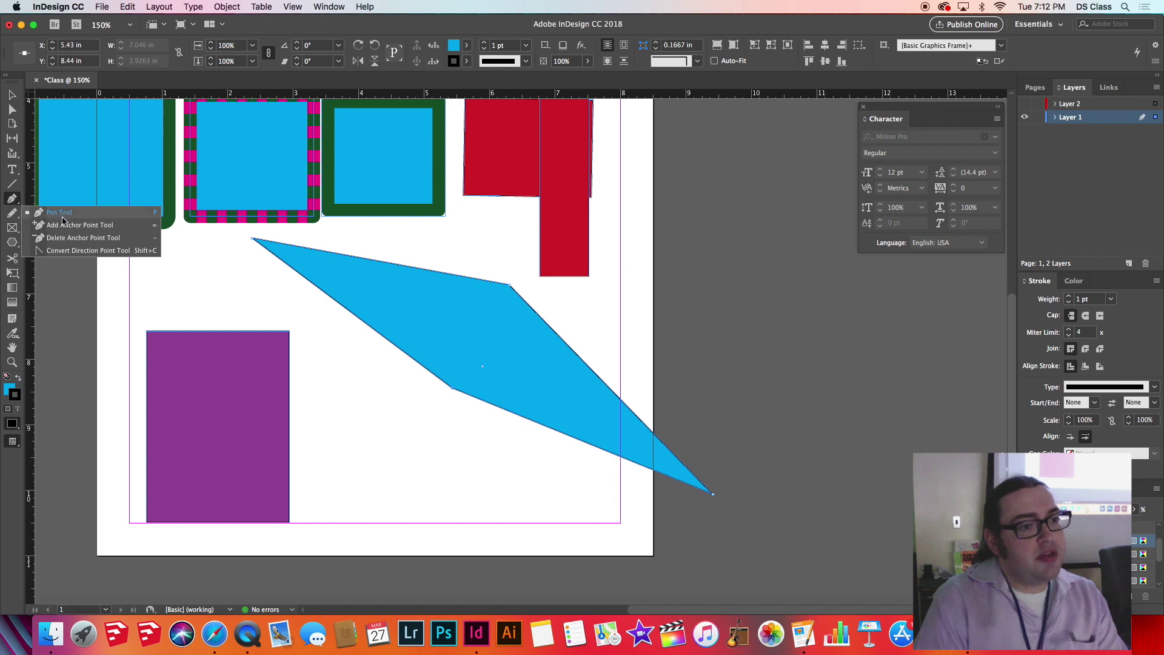
click(102, 250)
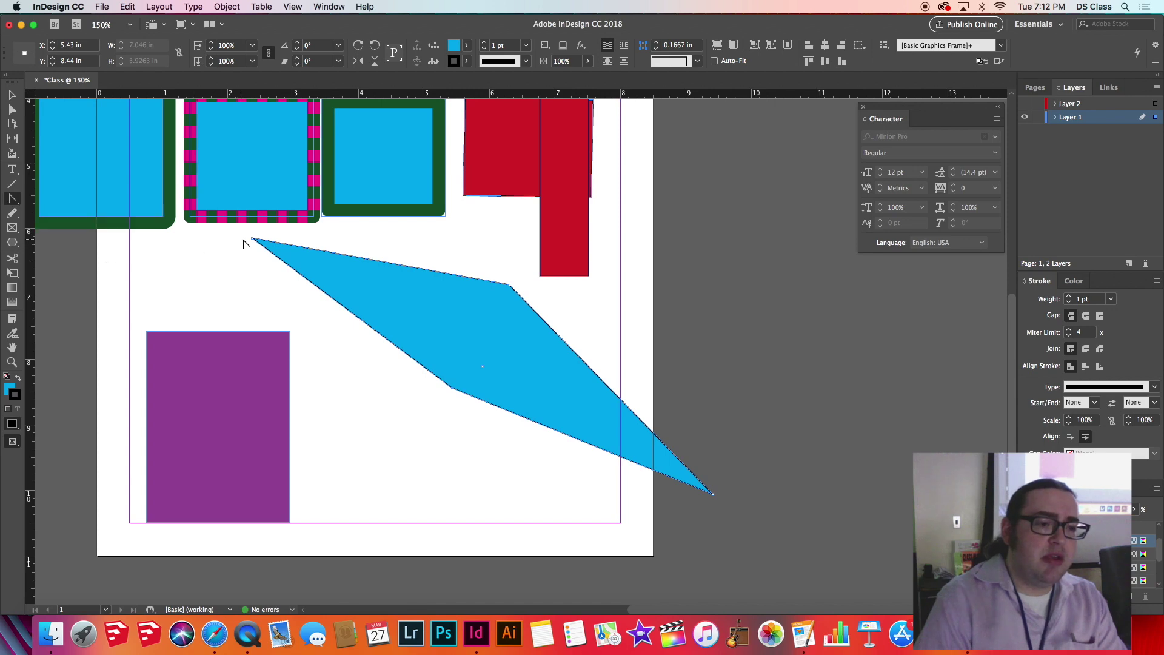
drag(253, 239, 239, 301)
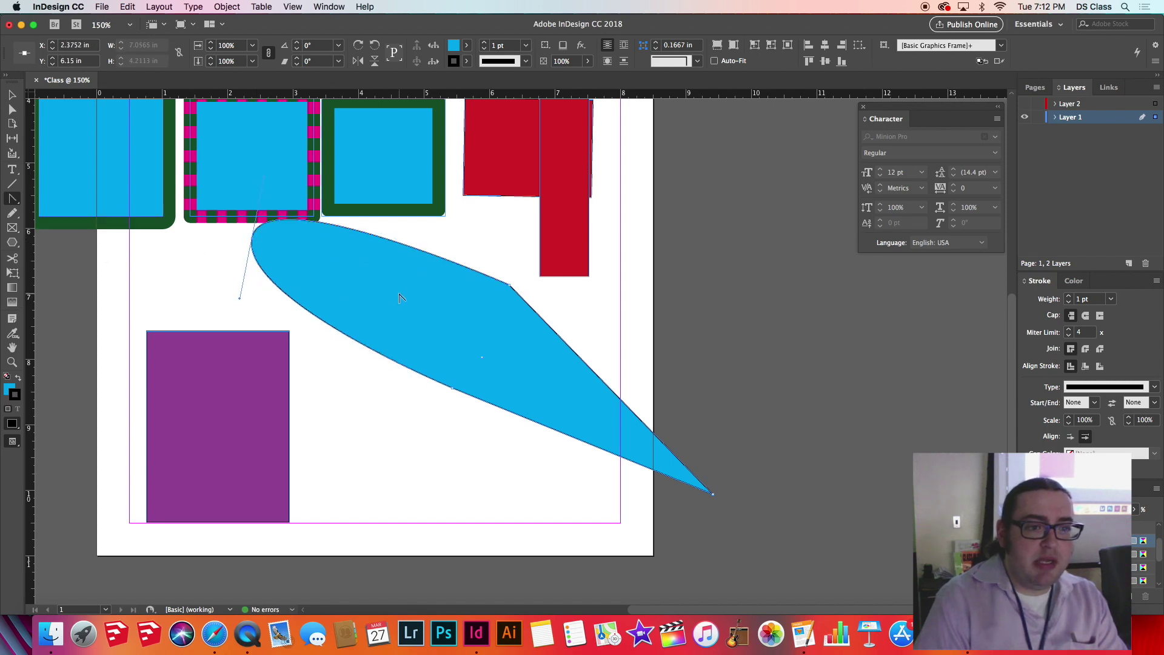
Select the purple rectangle and curve its upper-left corner with the Convert Direction Point tool
click(14, 201)
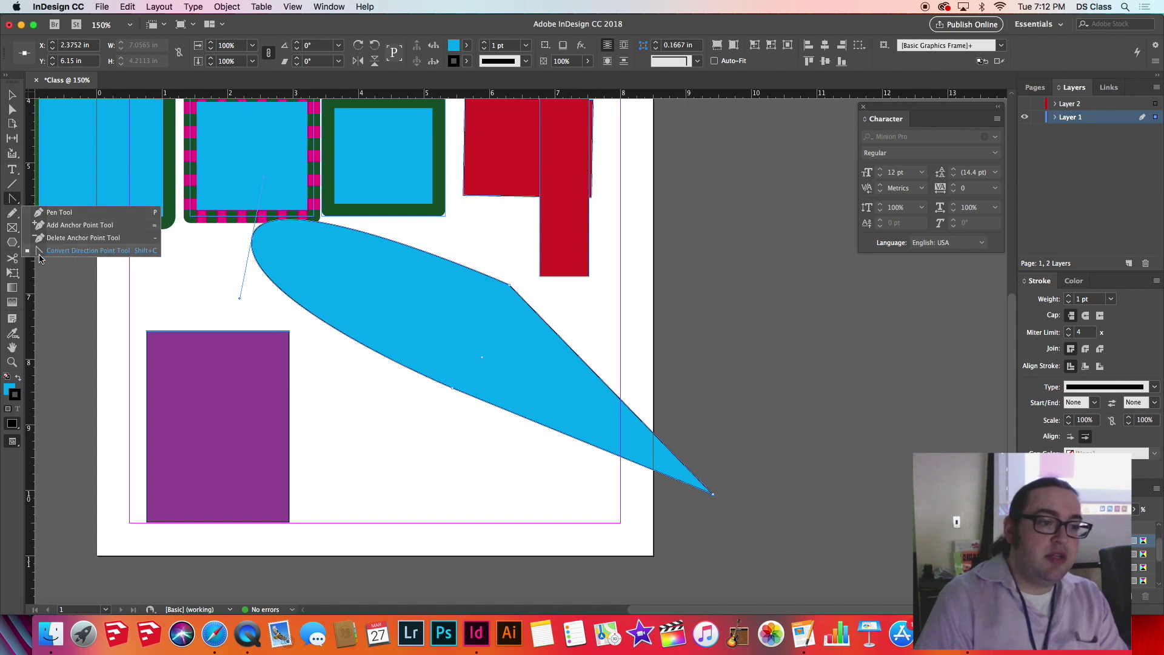
click(63, 268)
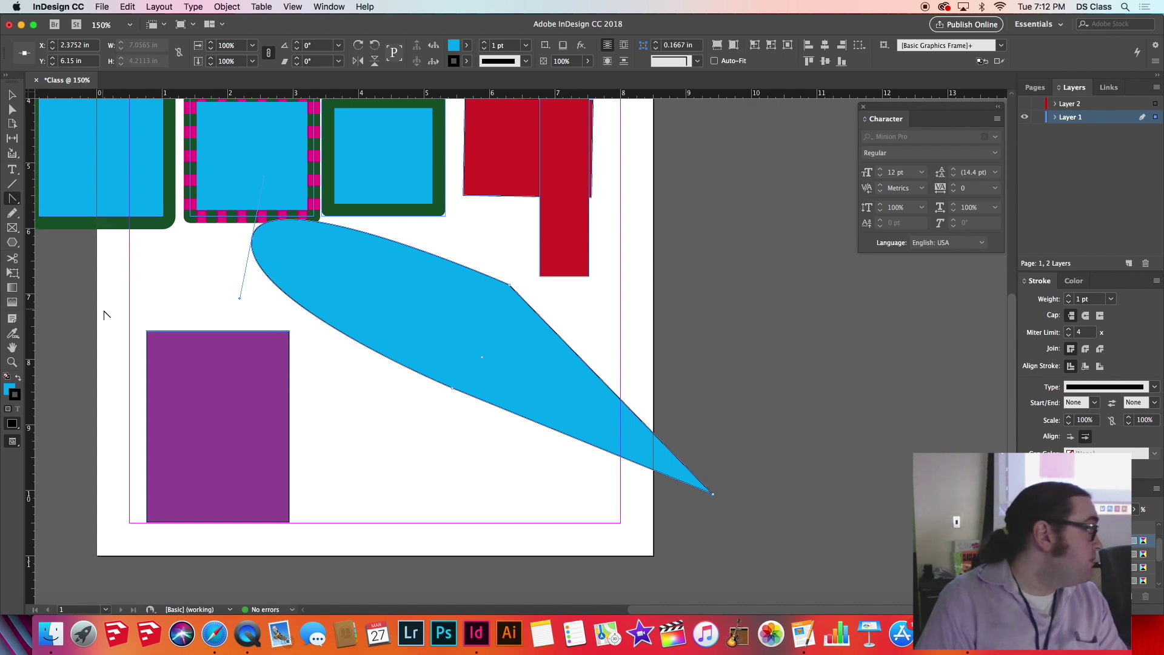
super+click(165, 340)
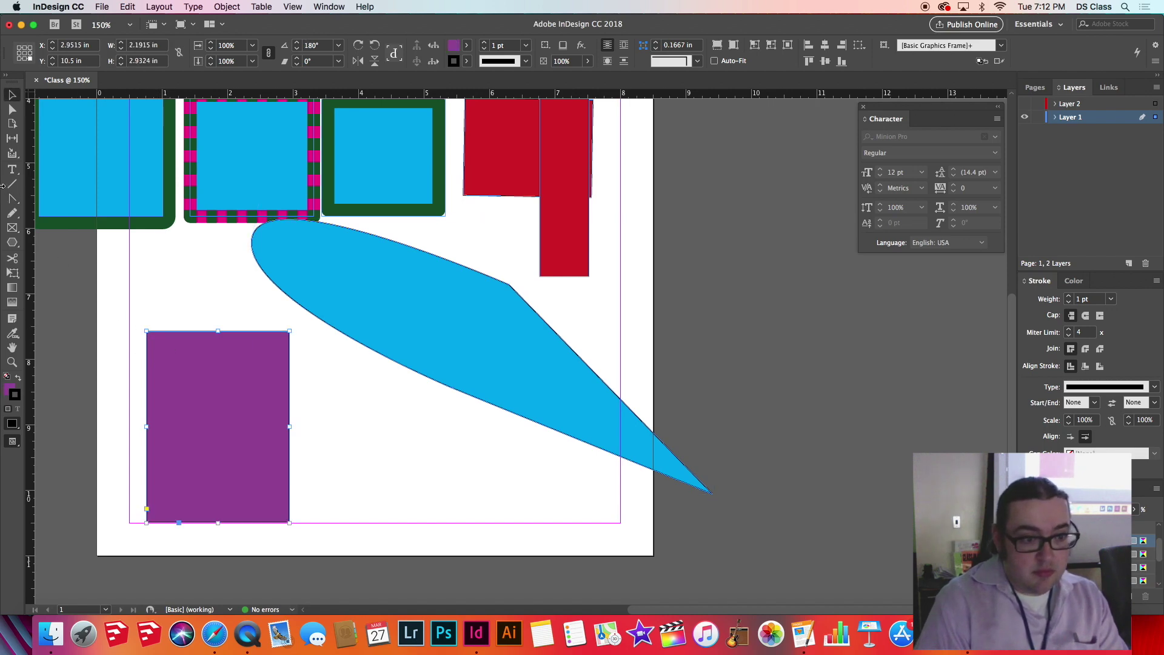
click(13, 202)
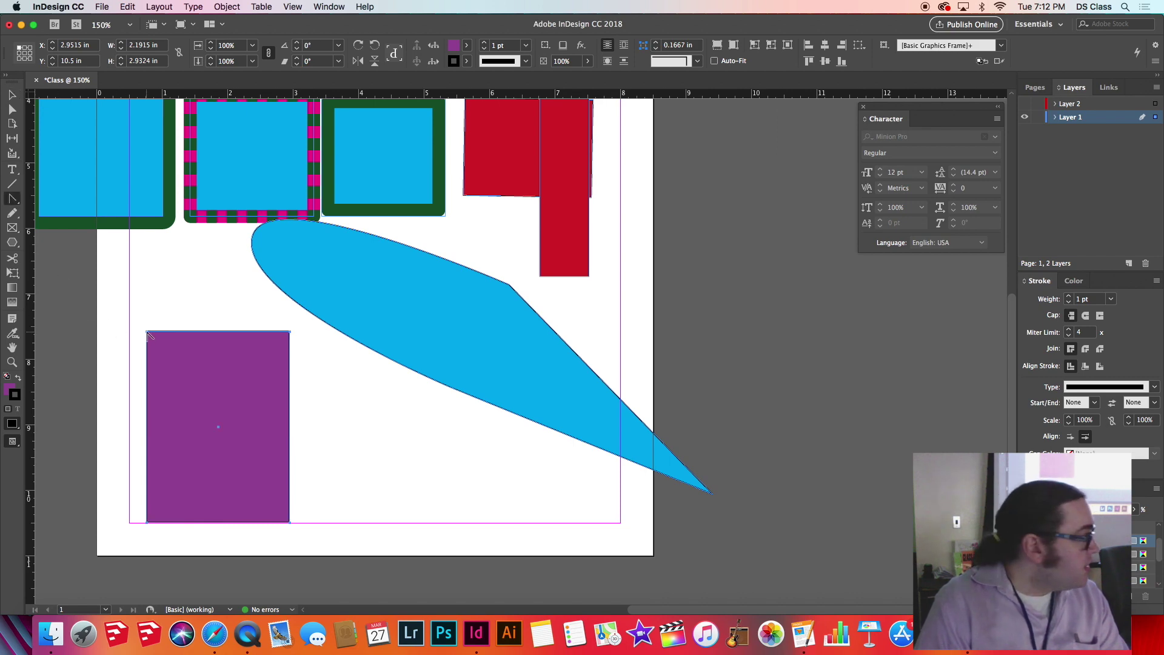
click(149, 336)
drag(150, 336, 71, 388)
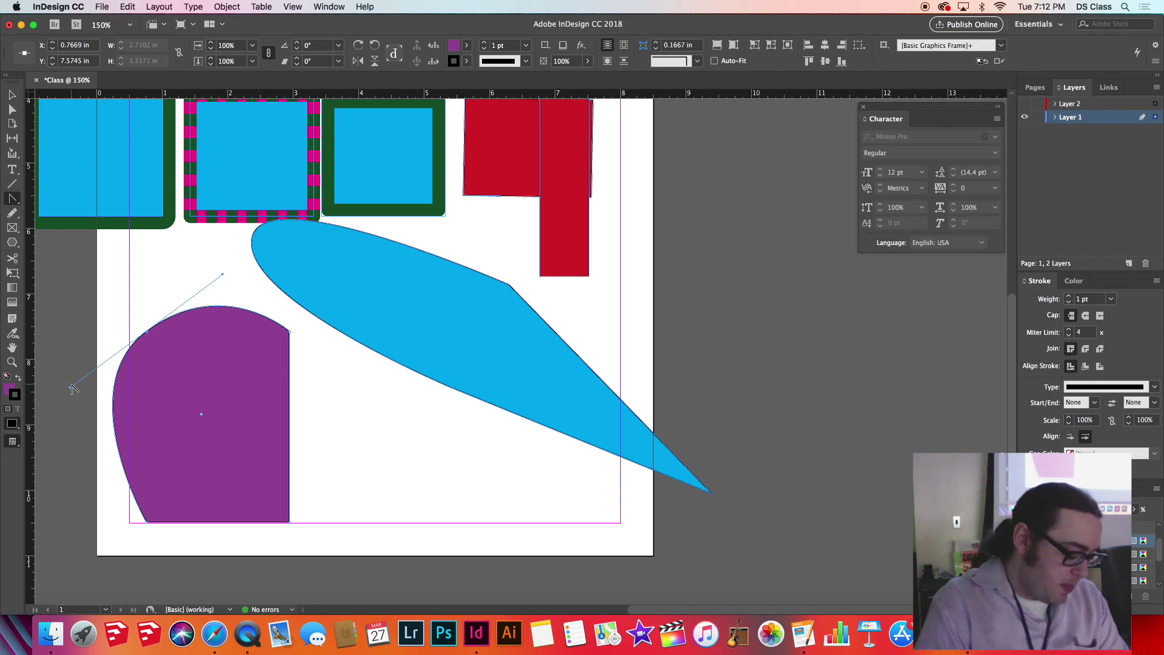
click(12, 199)
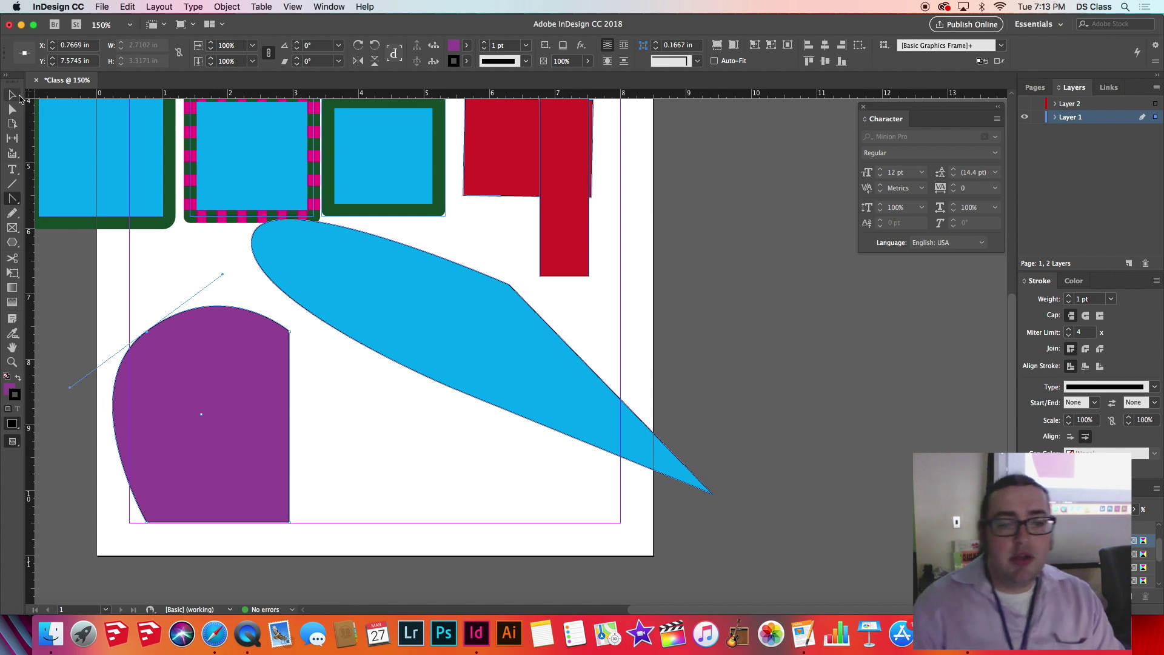
Move the curved blue shape and the purple shape off the page onto the pasteboard to its right
click(18, 96)
drag(312, 275, 508, 463)
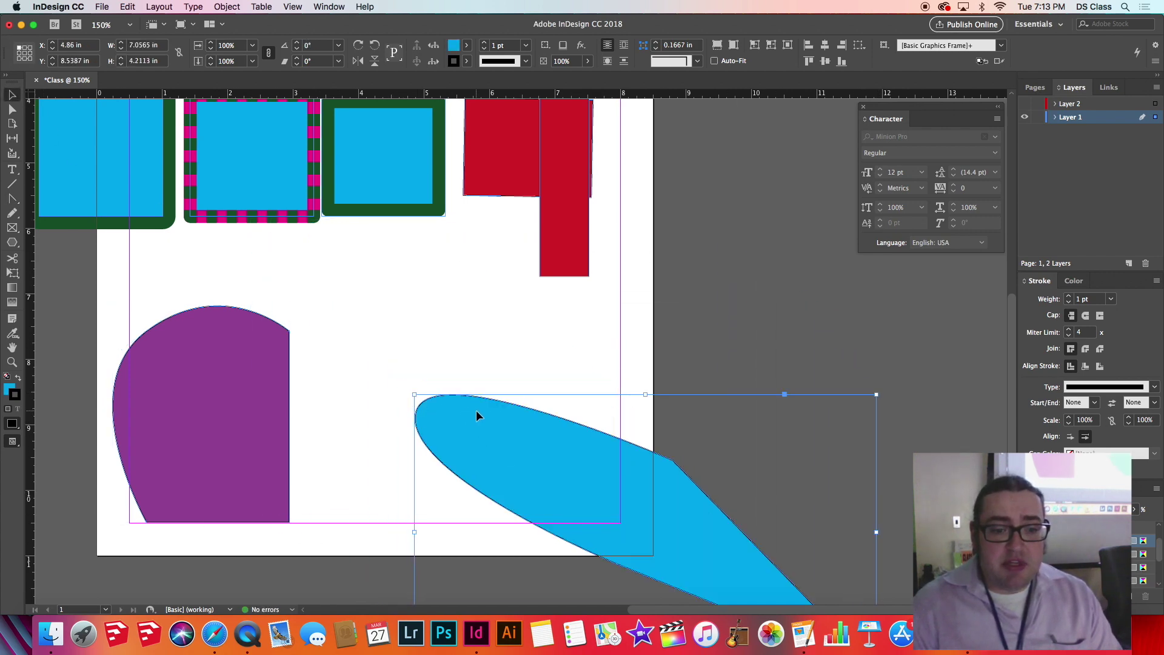
mouse_move(478, 412)
mouse_down()
mouse_move(486, 369)
mouse_move(470, 362)
mouse_move(449, 405)
mouse_move(466, 412)
mouse_up()
drag(476, 463, 632, 364)
drag(209, 402, 958, 270)
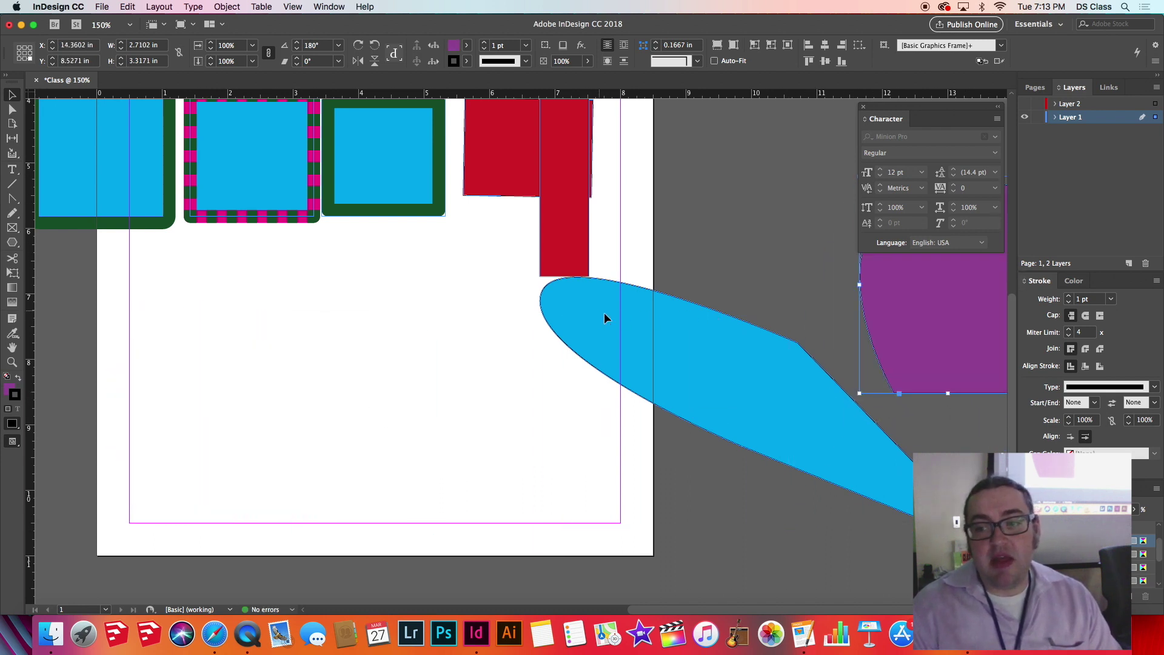
drag(604, 312, 691, 375)
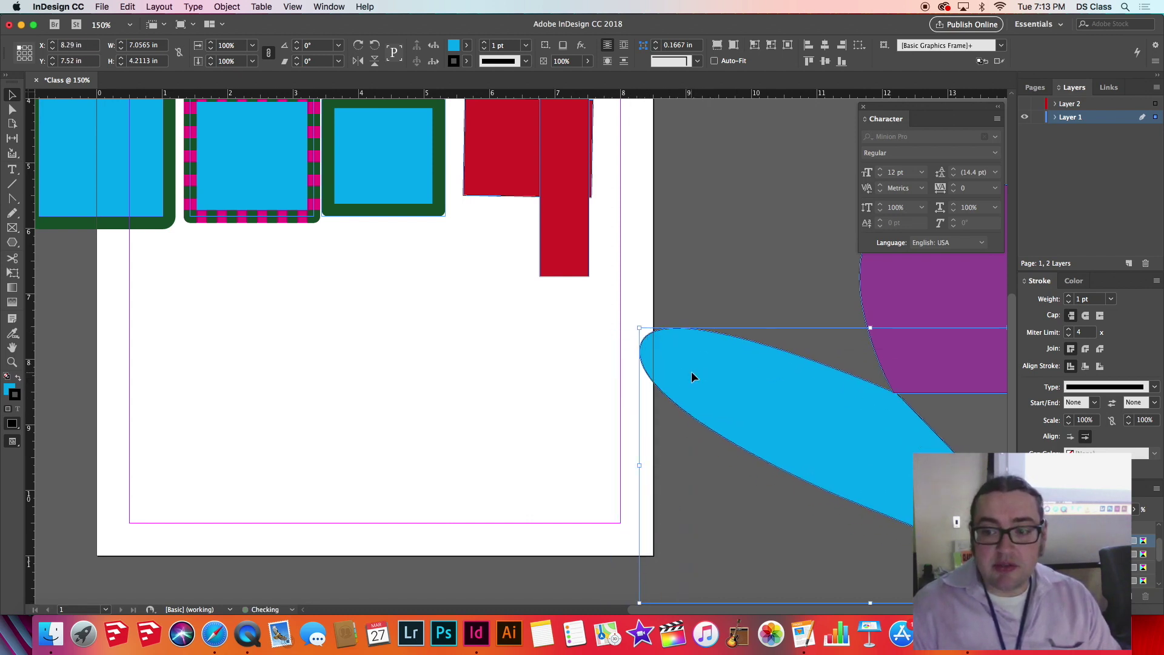
key(cmd+z)
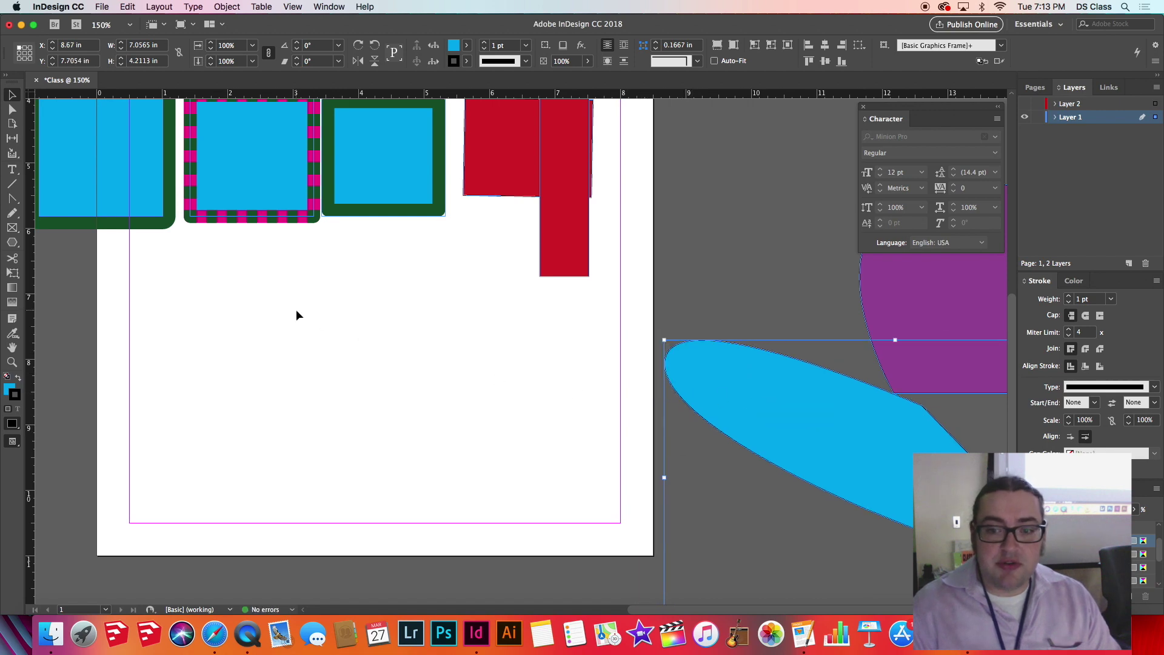
Move the three bordered squares to the pasteboard left of the page and both red rectangles to about X 8.3 in, Y 3.6 in
scroll(303, 319, up, 10)
scroll(311, 329, down, 11)
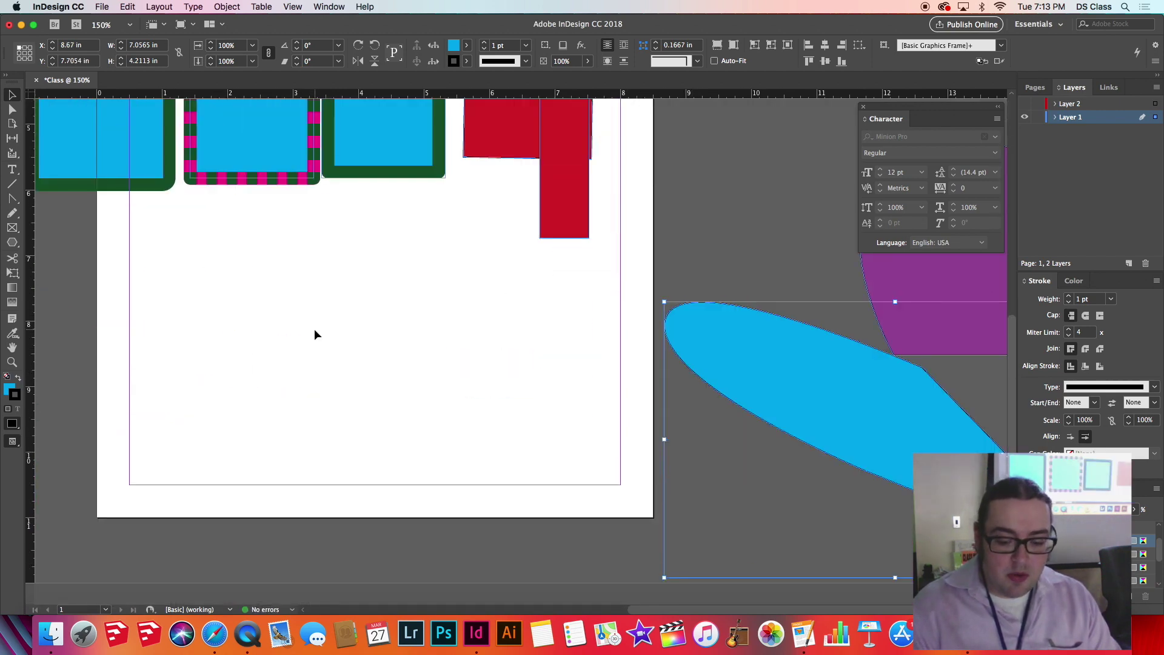
key(super+0)
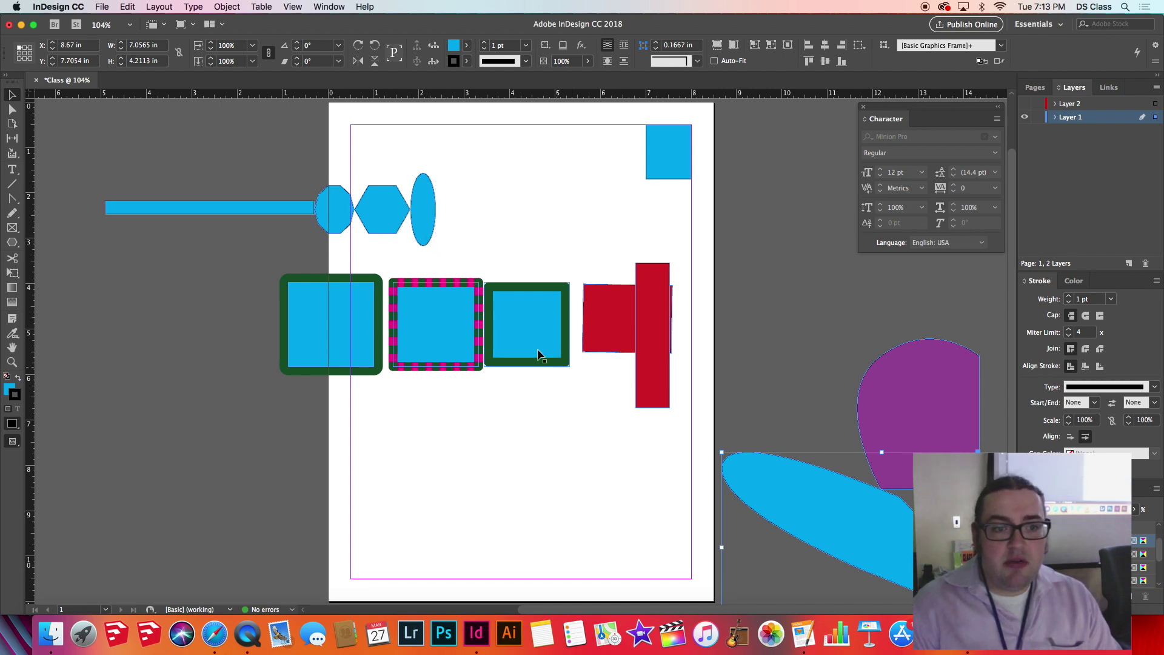
drag(552, 411, 225, 308)
drag(351, 333, 76, 411)
drag(535, 211, 704, 422)
drag(642, 312, 767, 314)
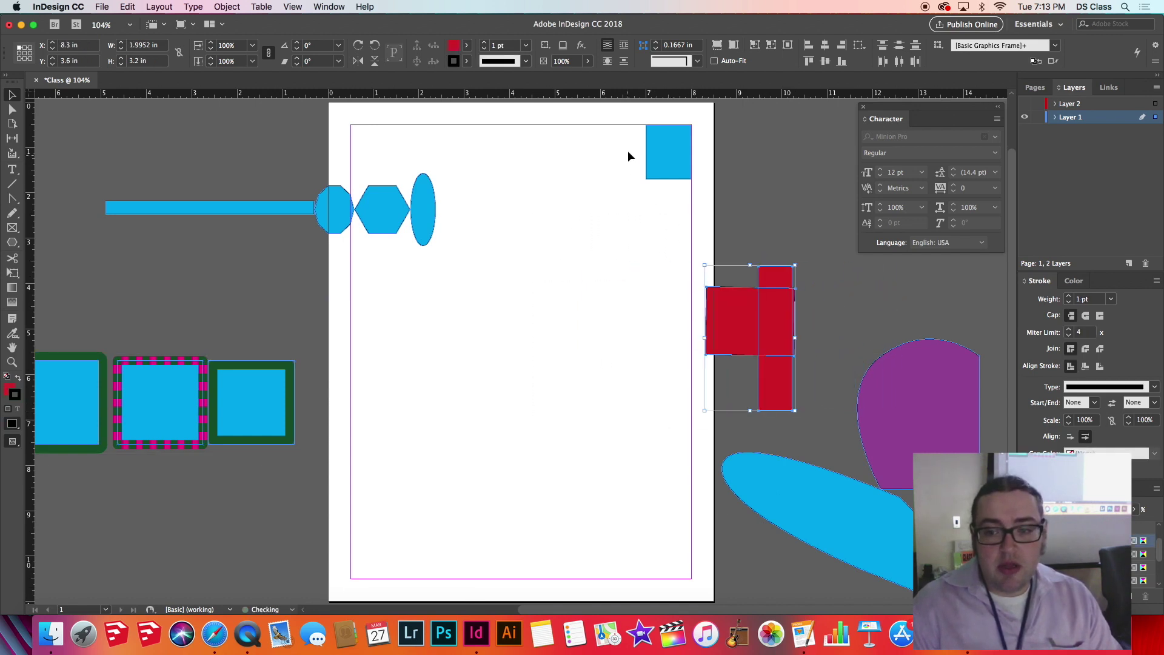
Move the small blue square and the row of blue shapes off the page, and shift the red rectangles to about X 9.28 in, Y 3.44 in
drag(661, 159, 781, 181)
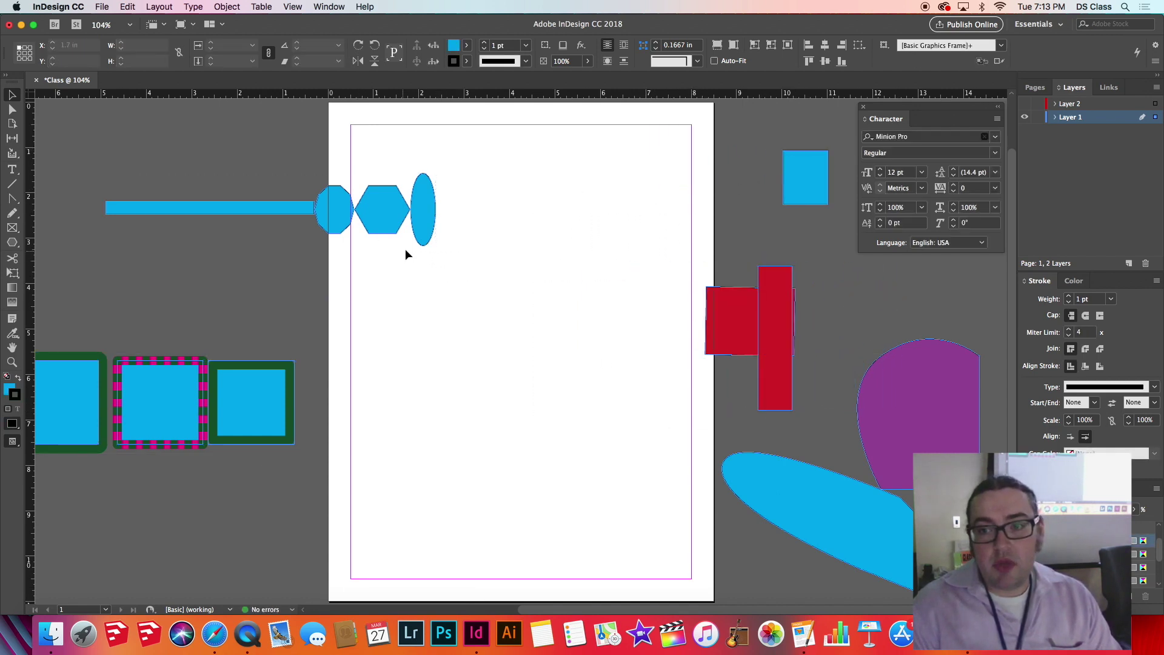
drag(402, 222, 278, 222)
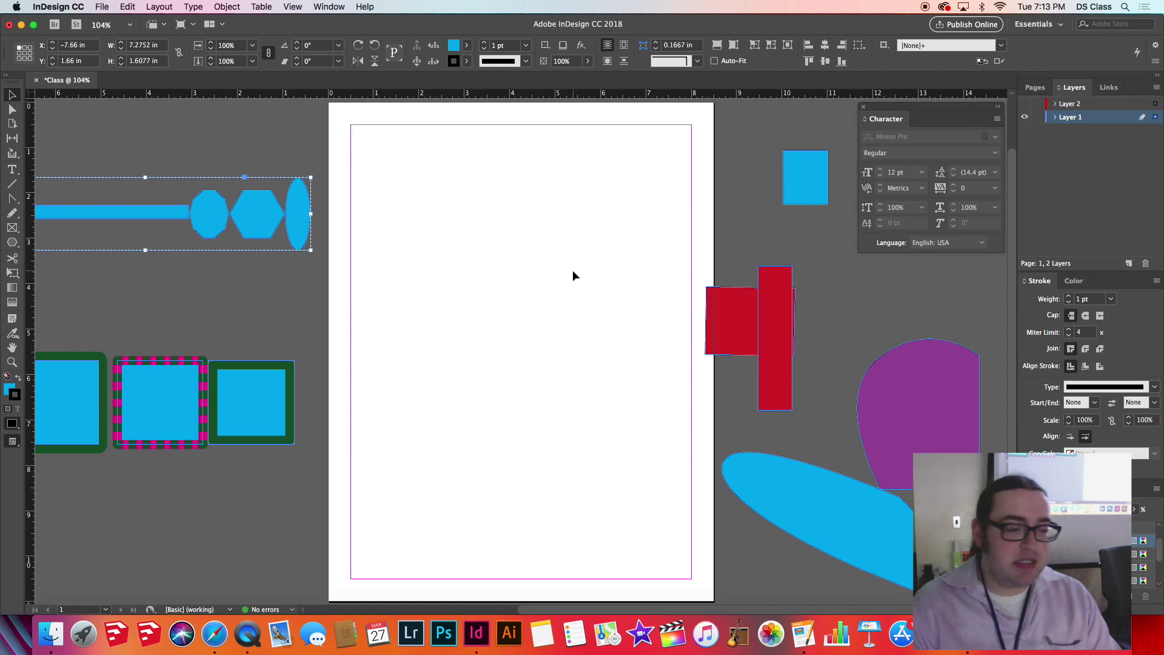
click(278, 298)
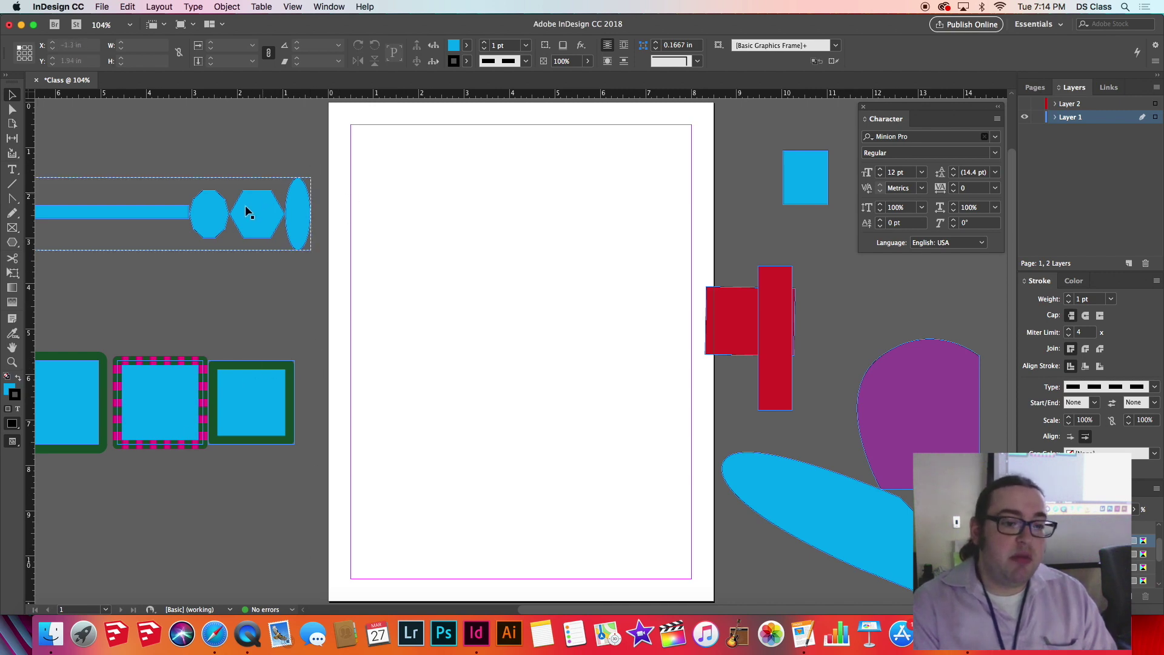
drag(646, 230, 817, 433)
drag(779, 362, 823, 355)
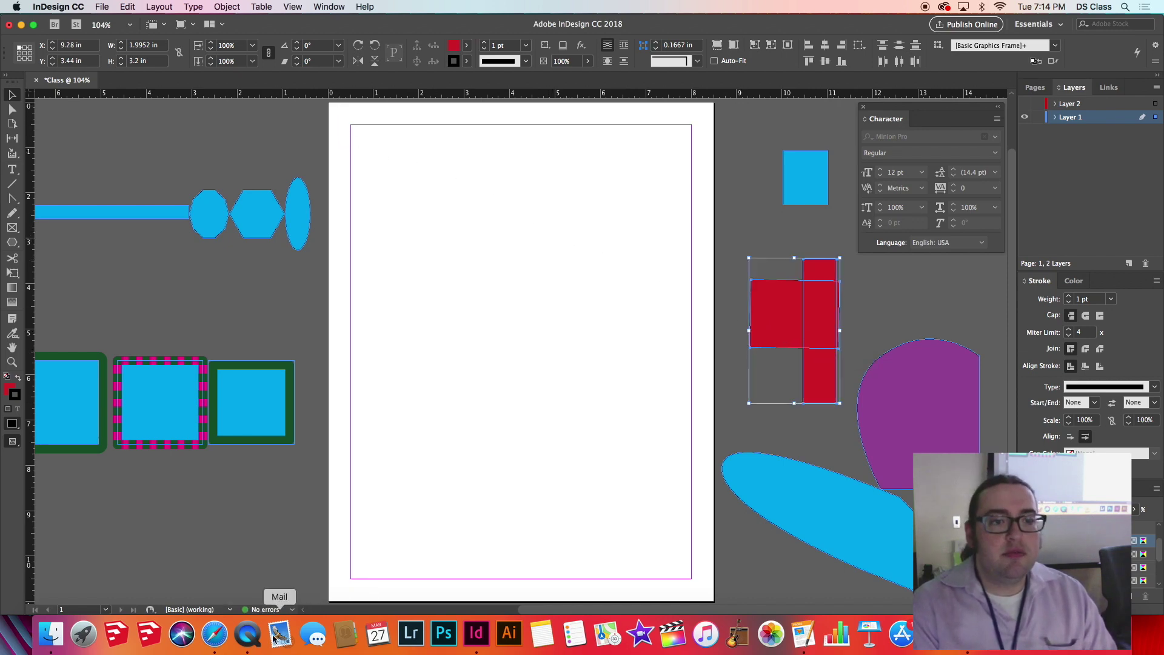
Switch to Safari and search Google for "Abraham lincoln"
click(216, 635)
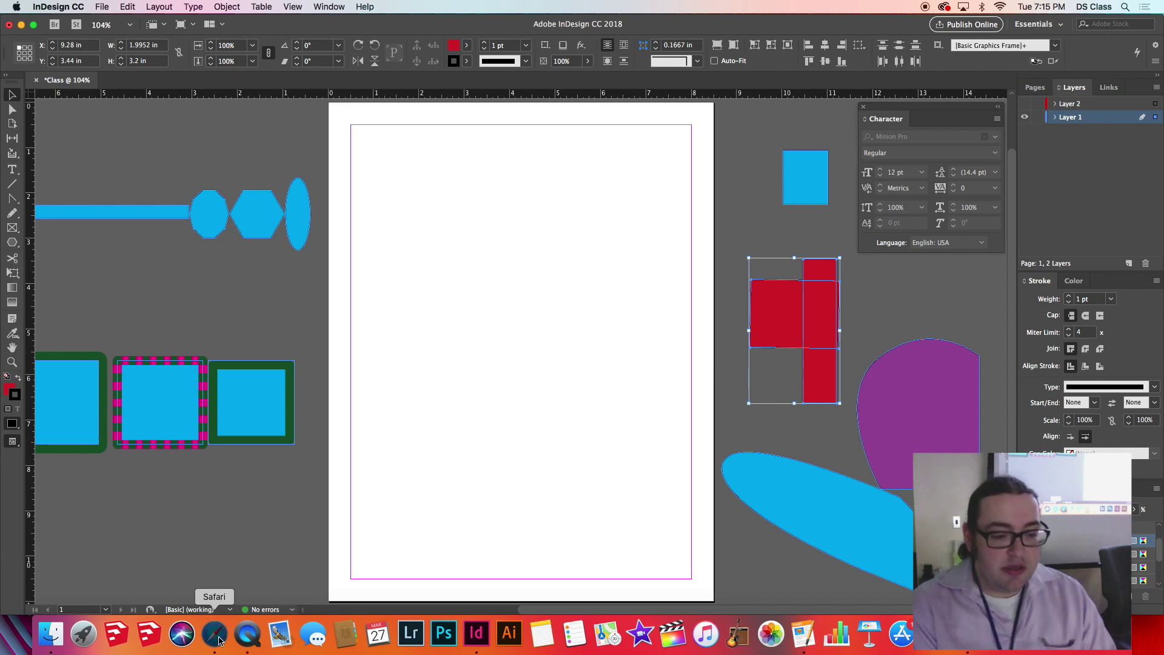
click(258, 58)
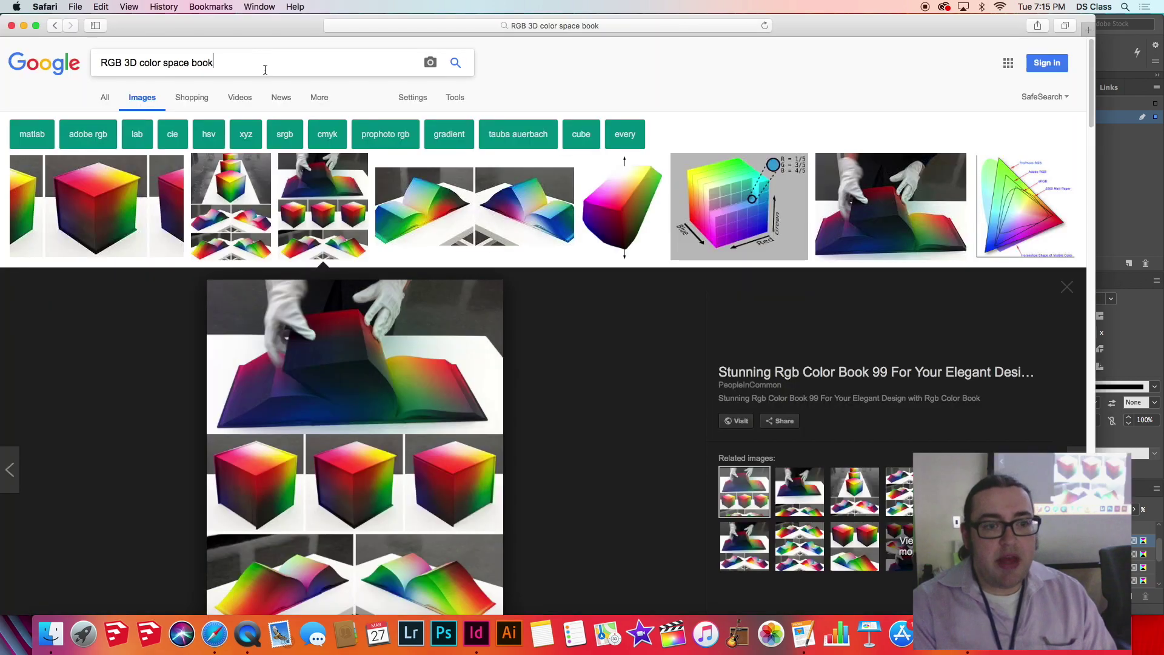
key(super+a)
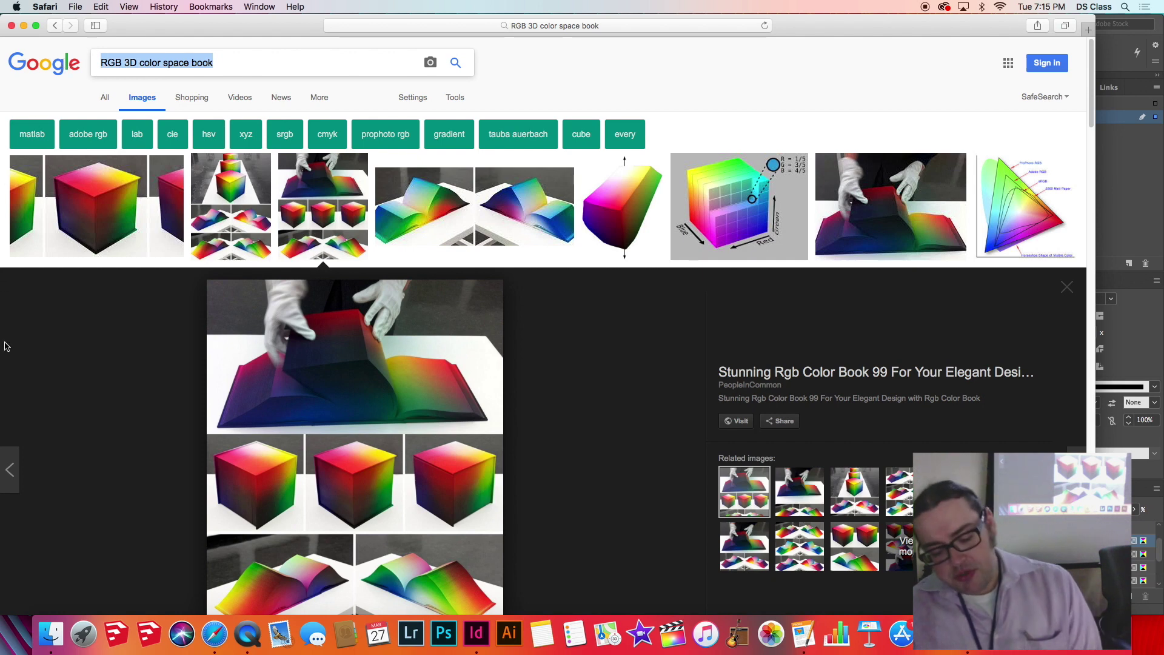
text(Abr)
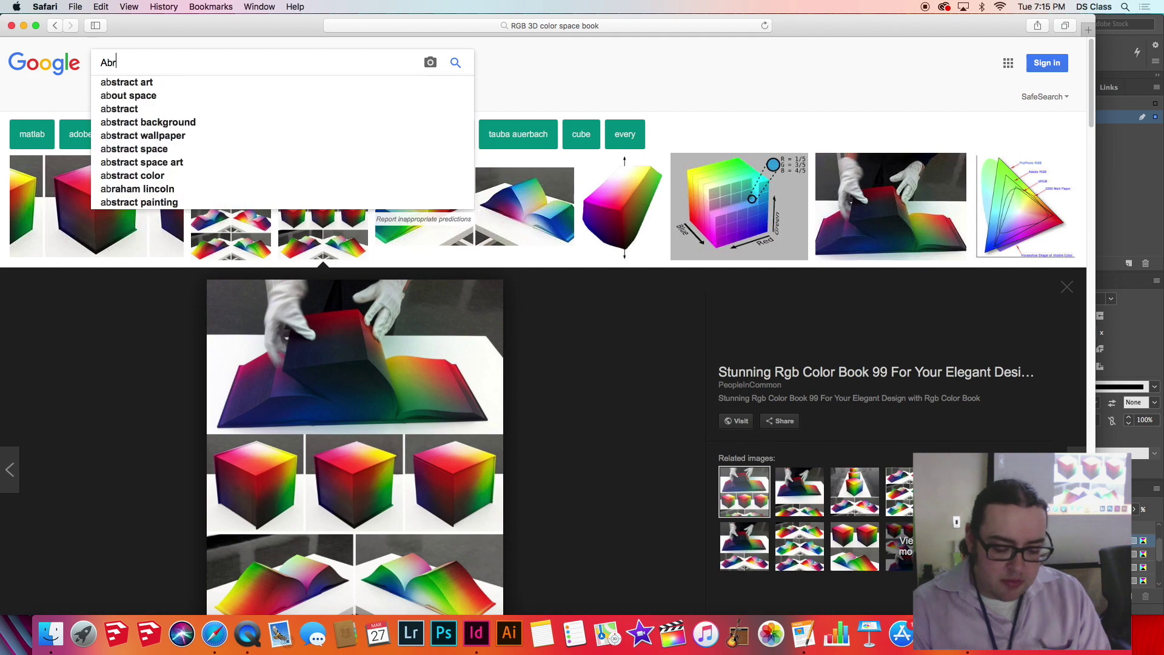
text(aham lincoln)
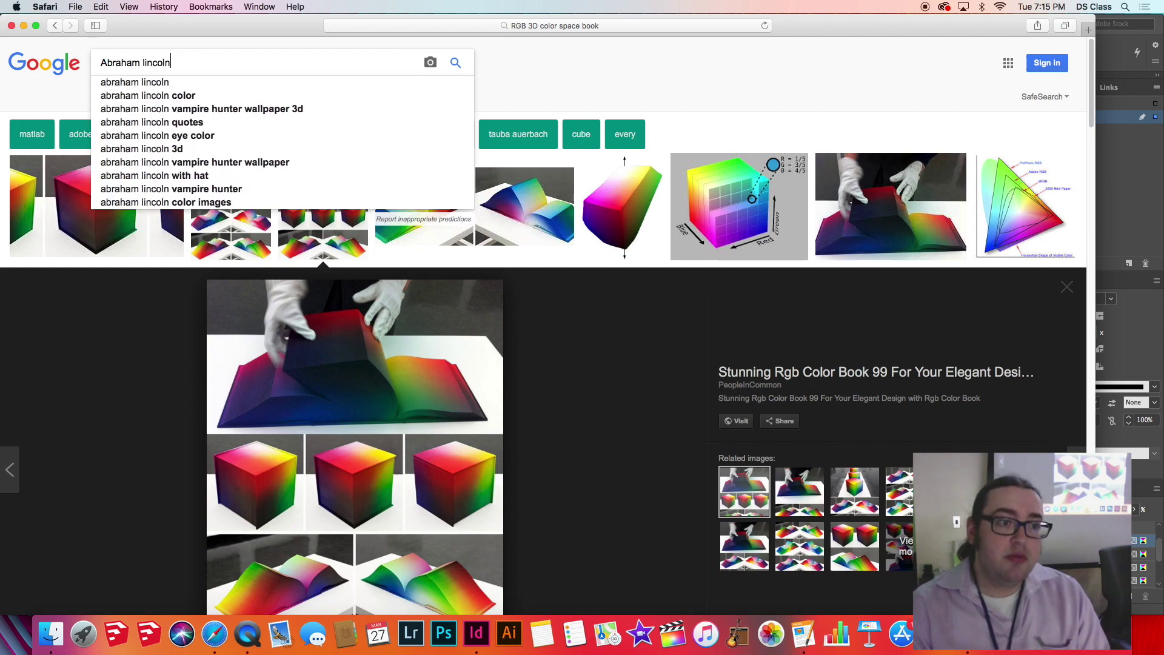
key(Return)
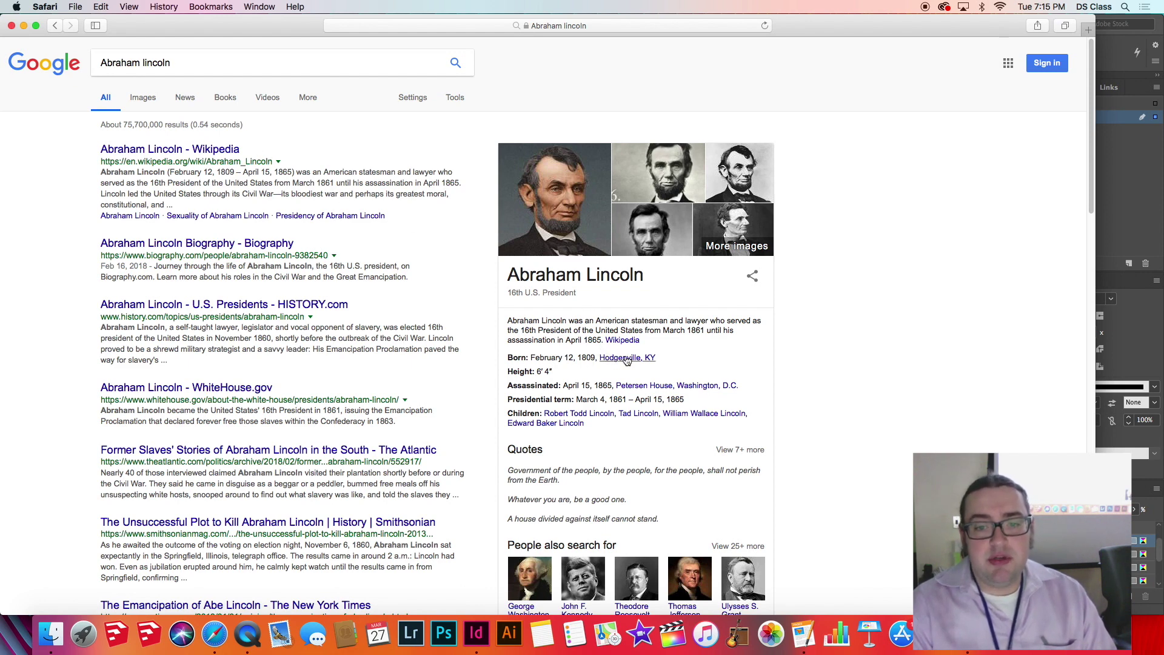
Open the Wikipedia article on Abraham Lincoln from the search results and enlarge its bearded portrait photograph
click(160, 151)
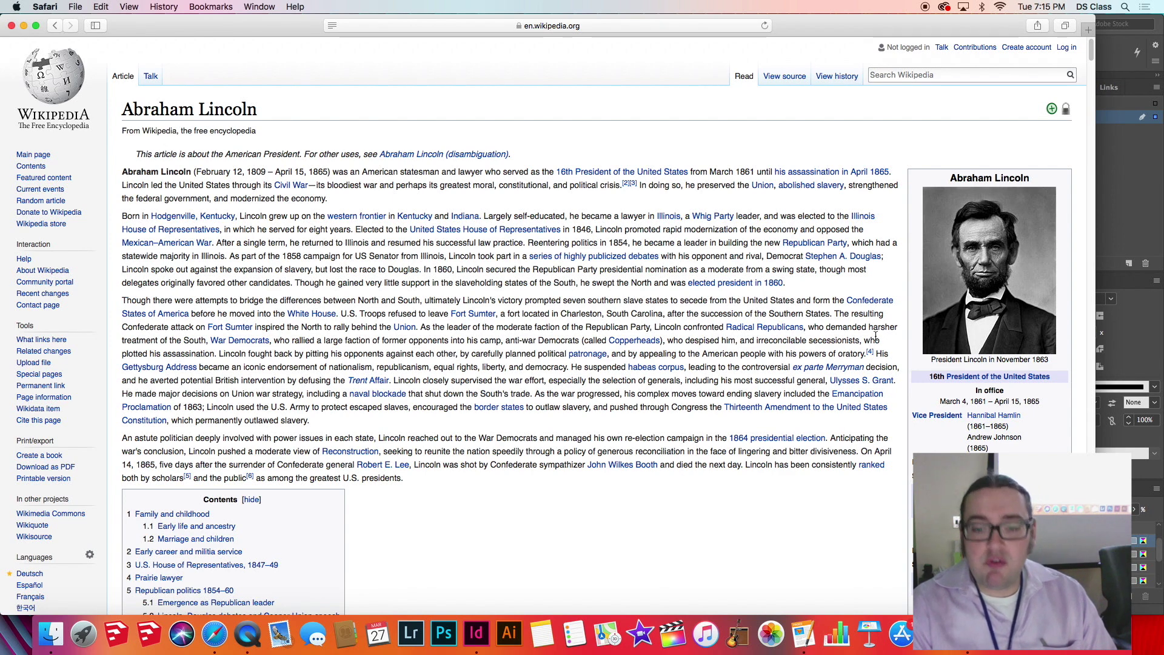
mouse_move(993, 271)
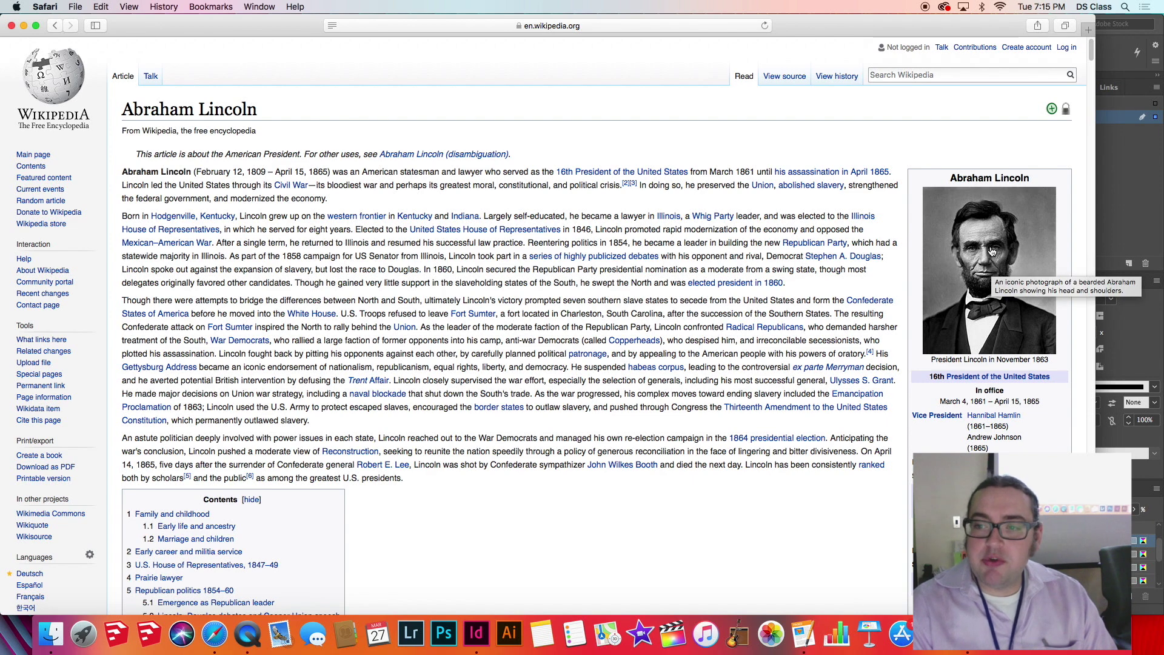
click(993, 255)
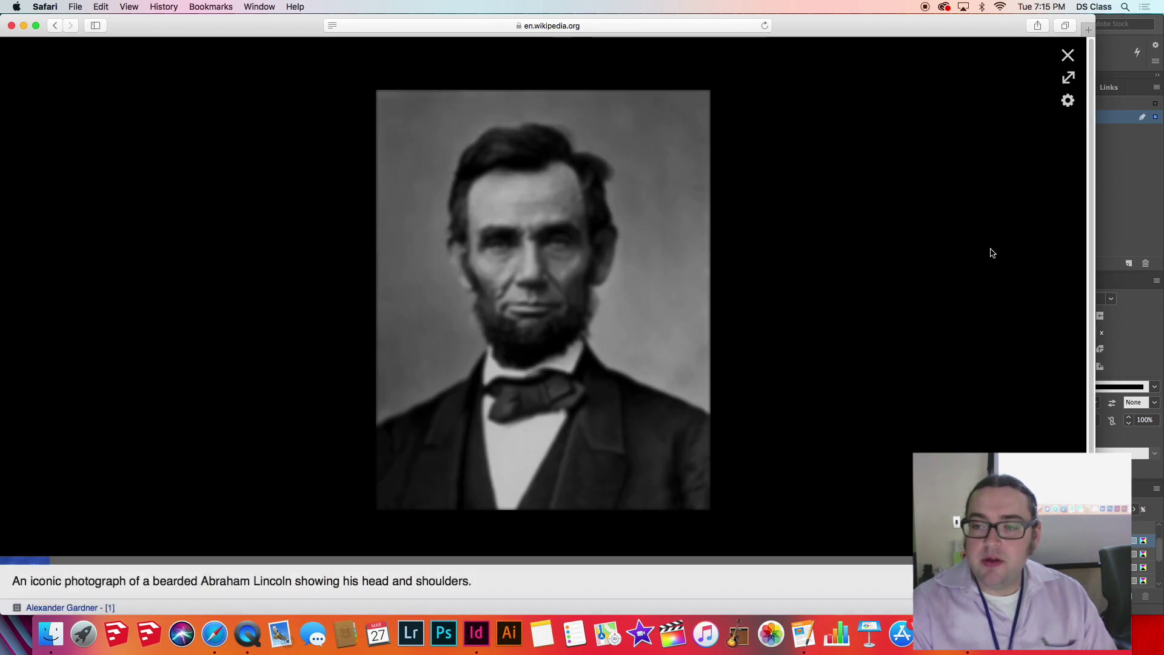
Save the enlarged Lincoln portrait to the Desktop under its suggested file name
right_click(529, 258)
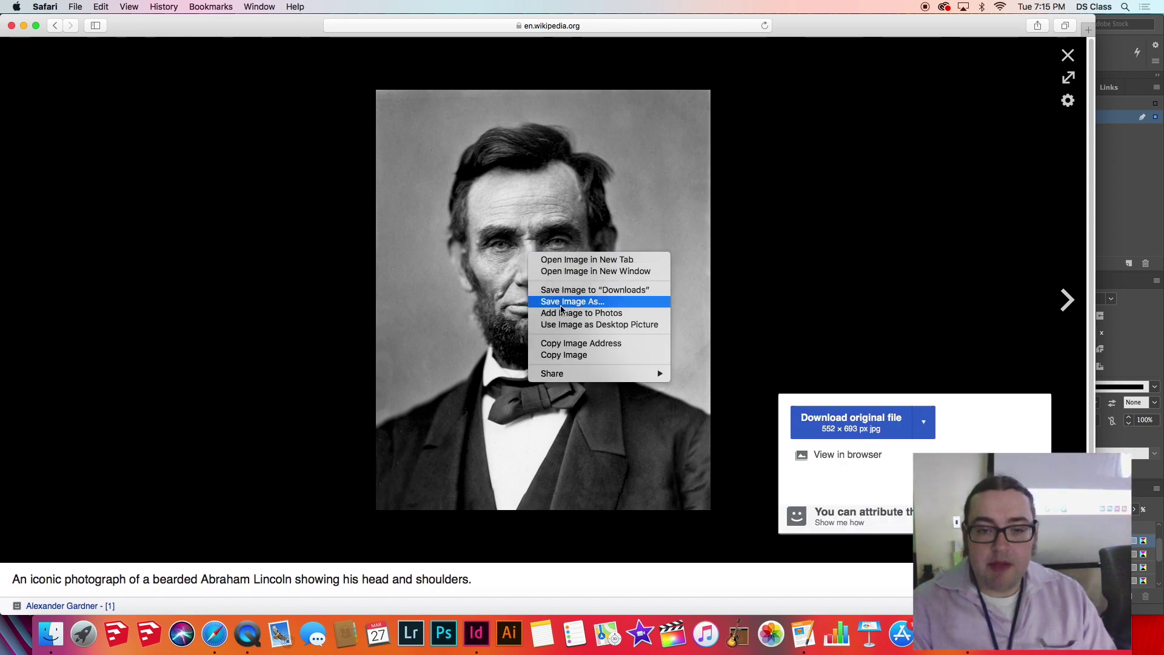
click(562, 302)
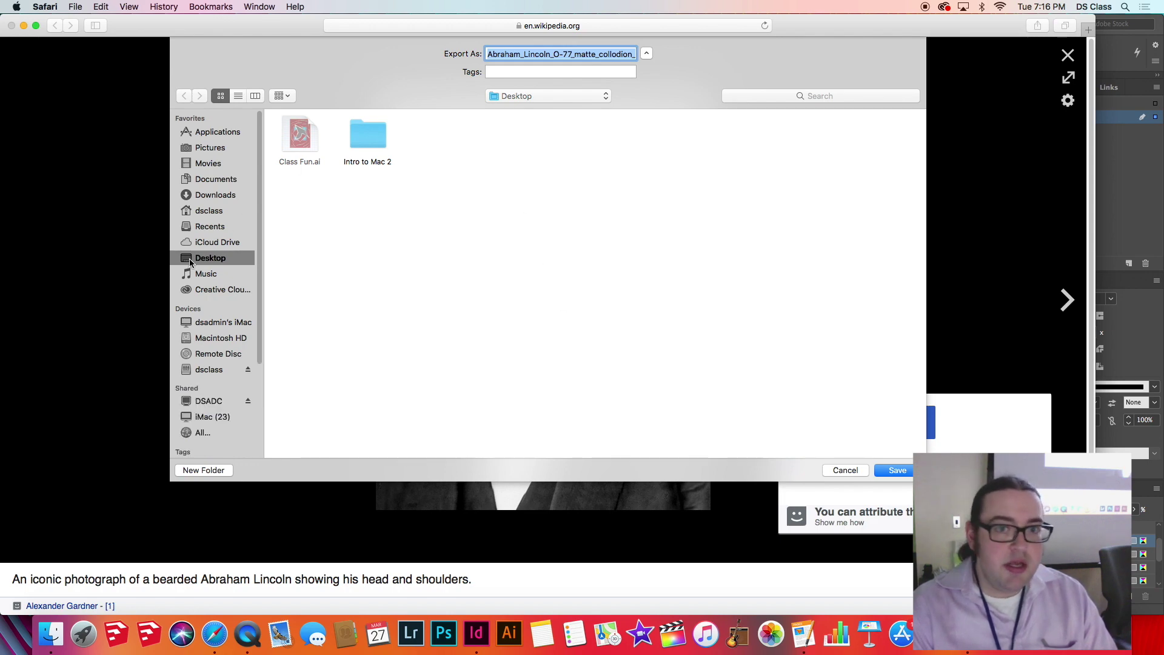
click(202, 162)
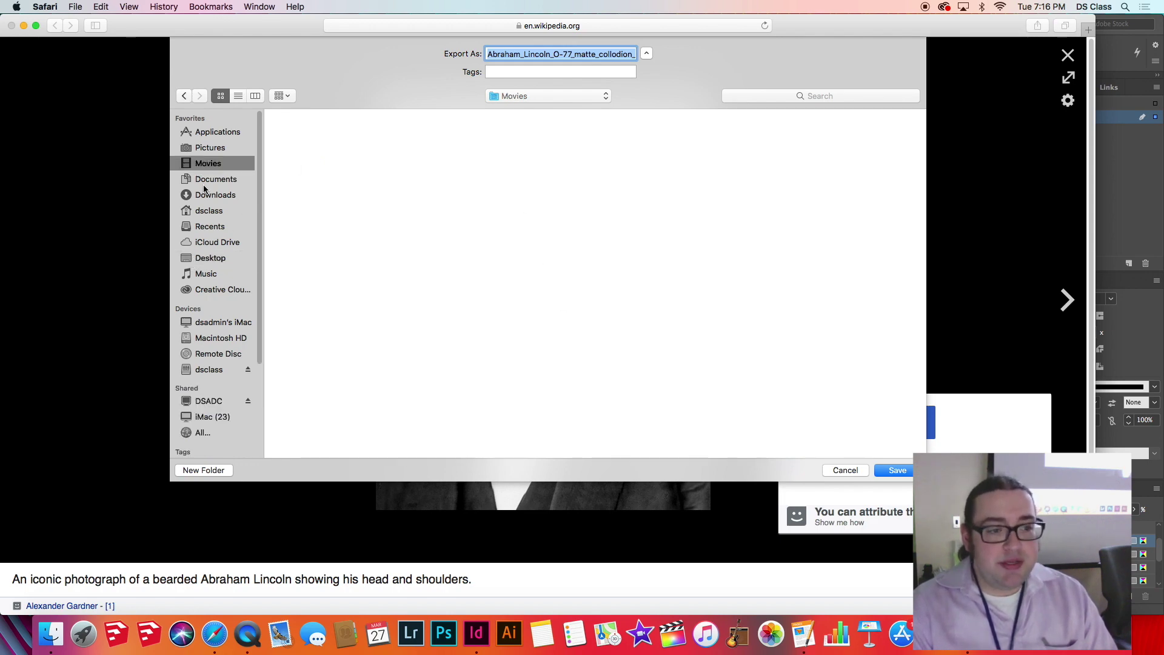
click(205, 193)
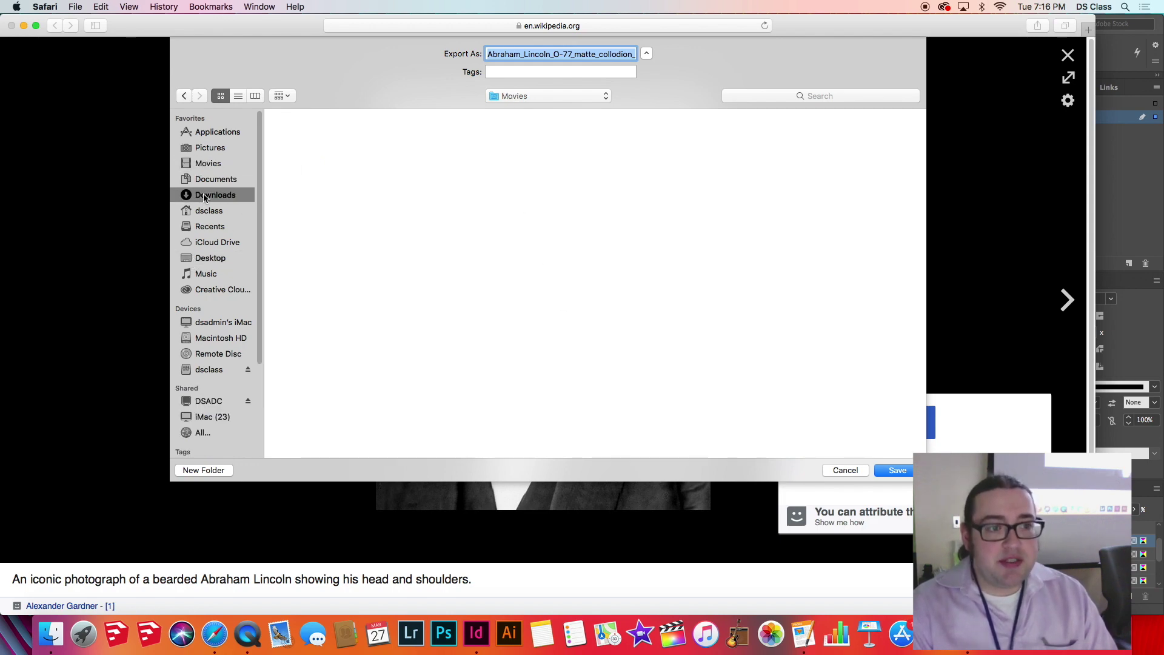
click(212, 258)
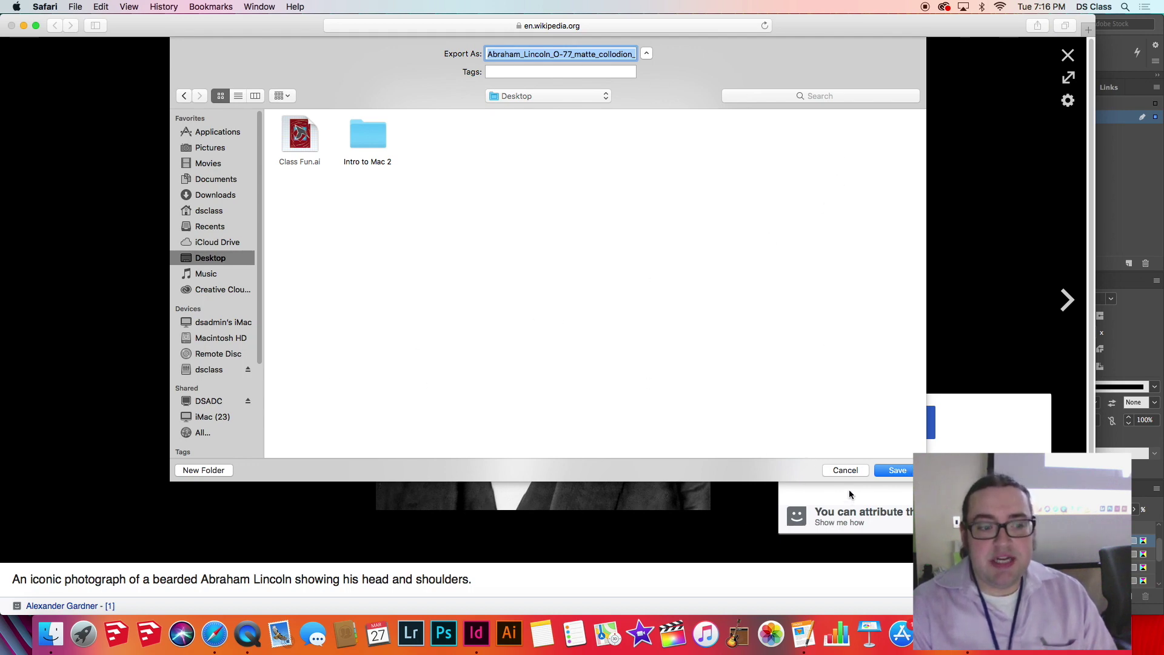
click(885, 472)
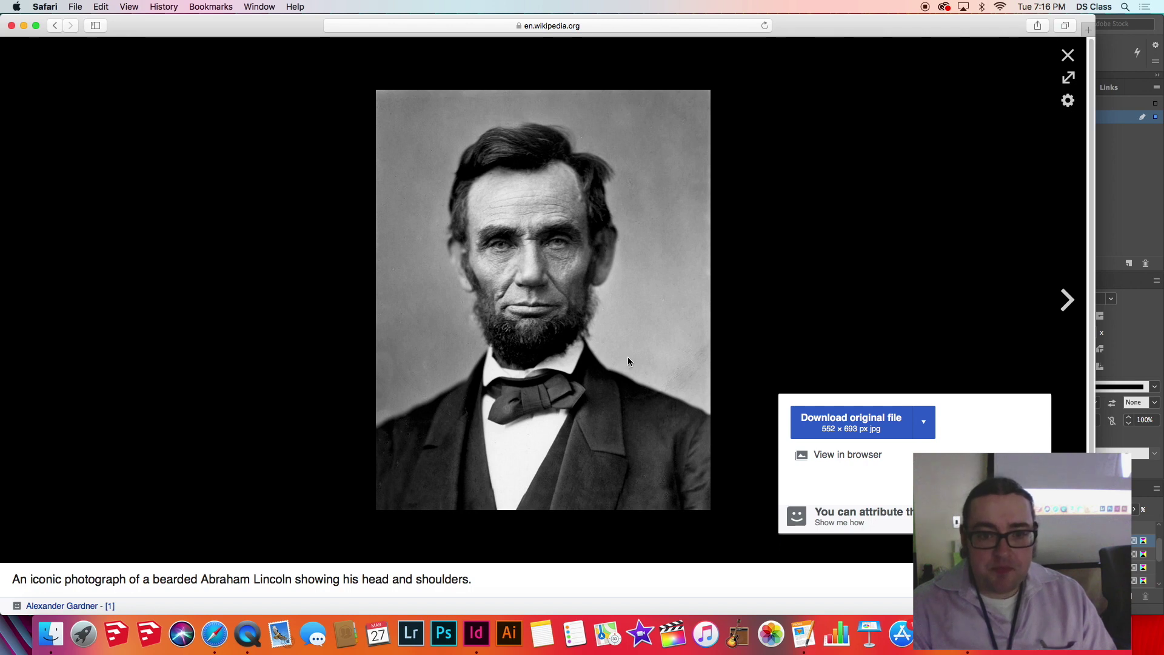
Switch back to InDesign and deselect the red rectangles on the pasteboard
click(470, 634)
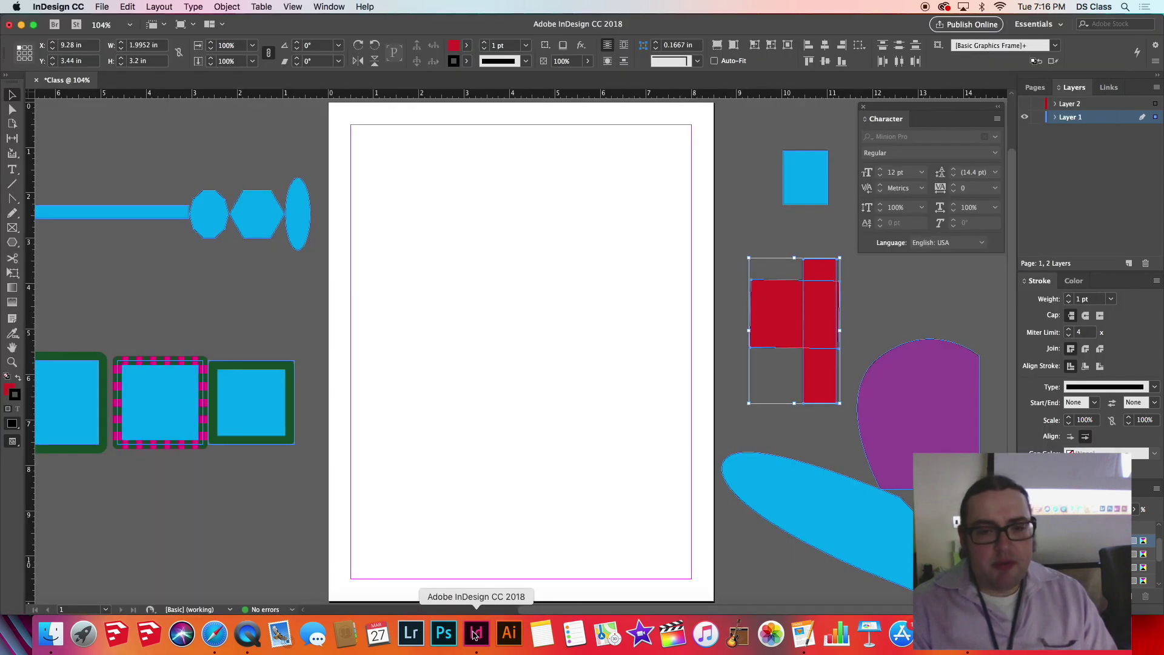
click(754, 242)
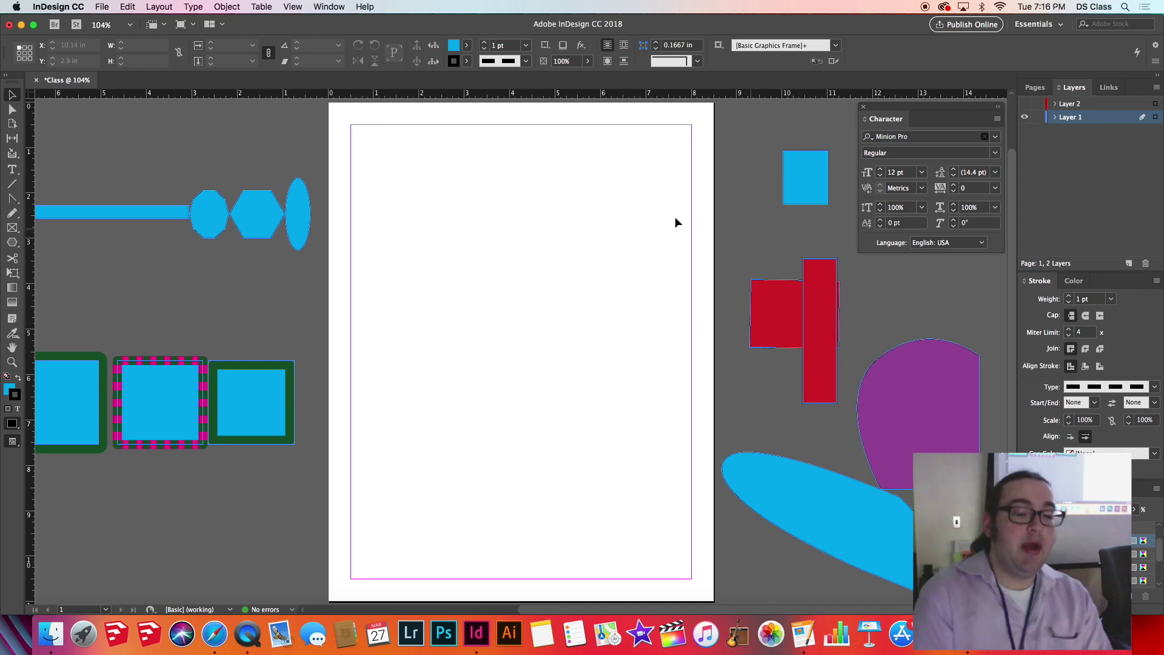
click(105, 8)
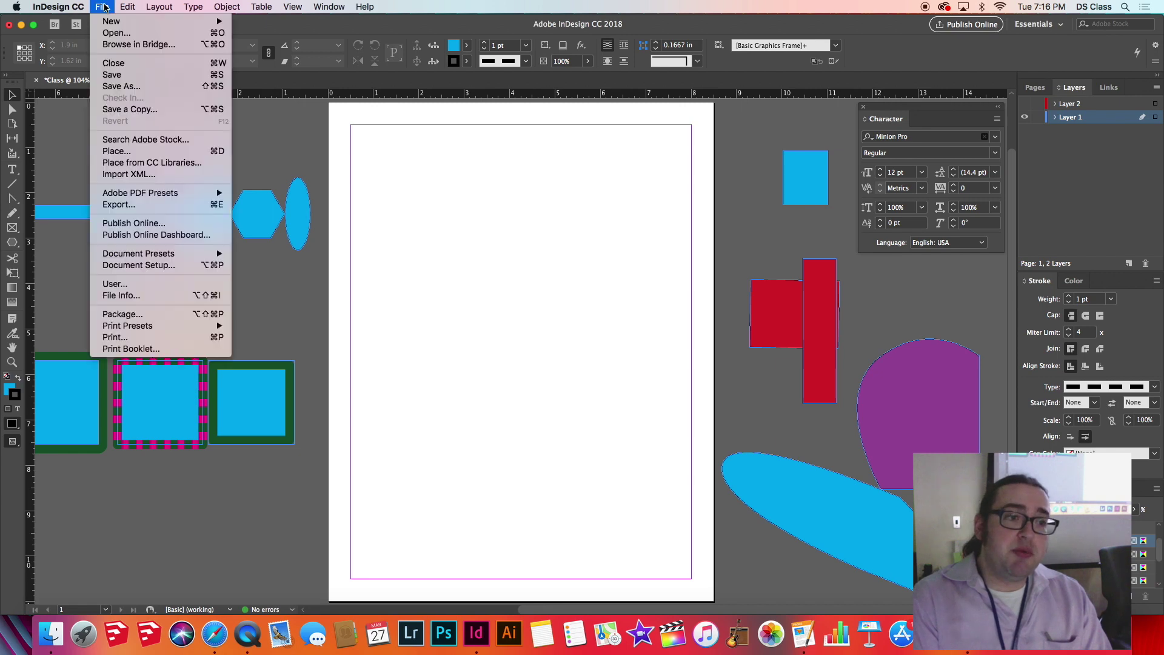
click(120, 153)
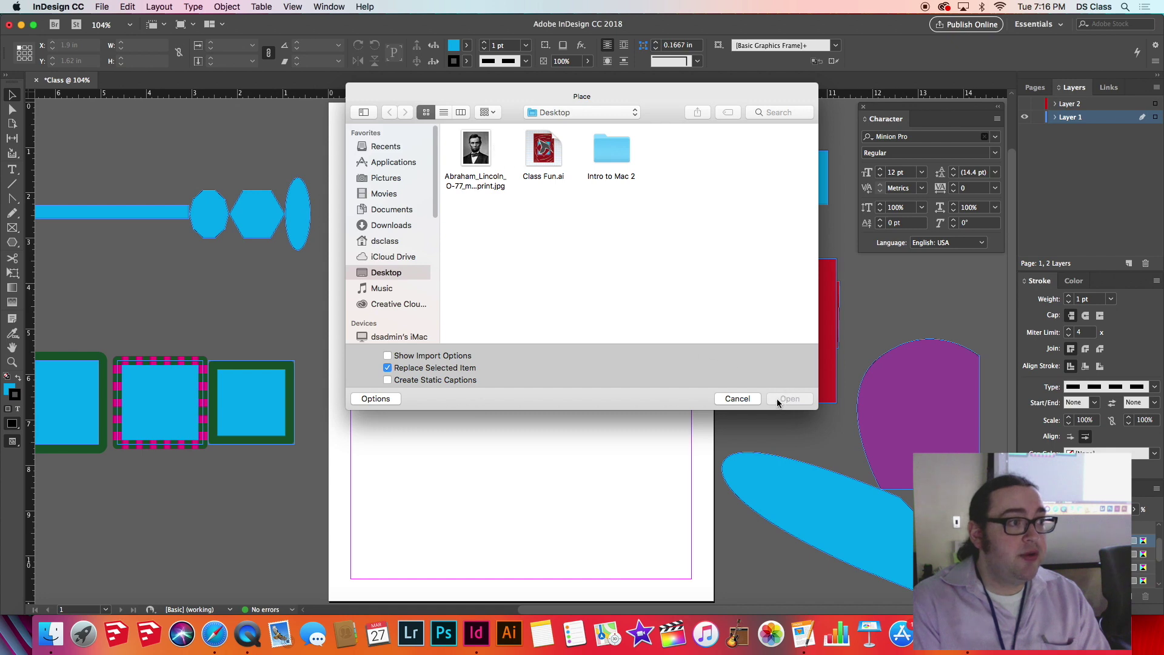
click(737, 399)
Place the Abraham Lincoln JPG from the Desktop on the page at about 4.45 by 5.58 in, near X 1.52 in, Y 1.63 in
click(101, 6)
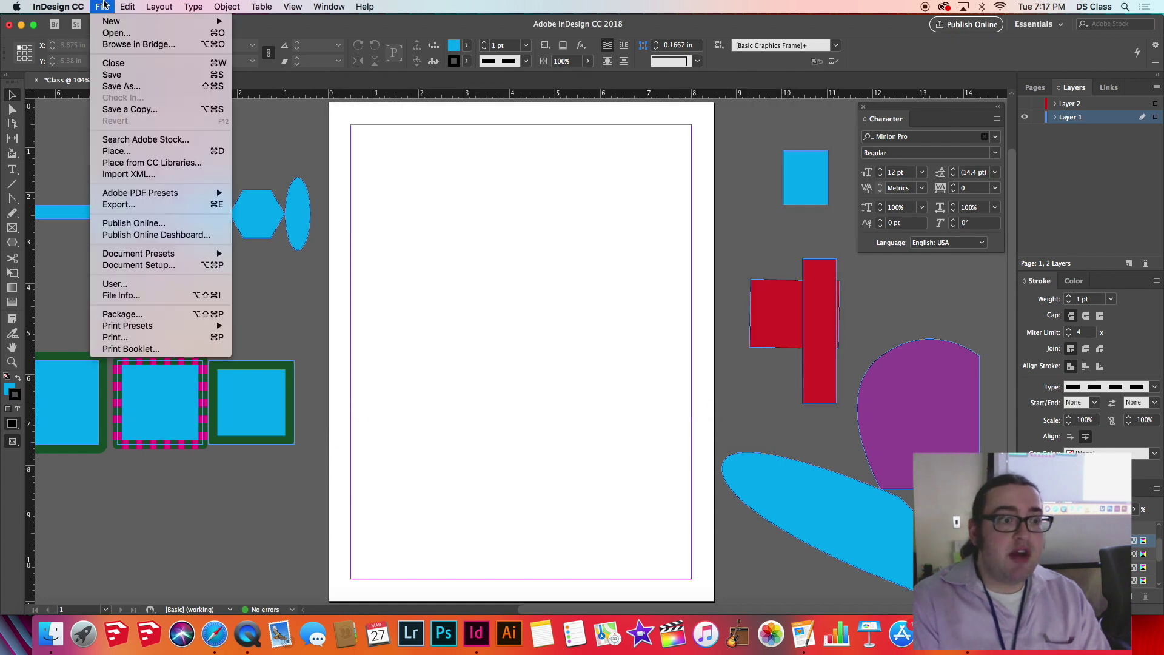
click(141, 151)
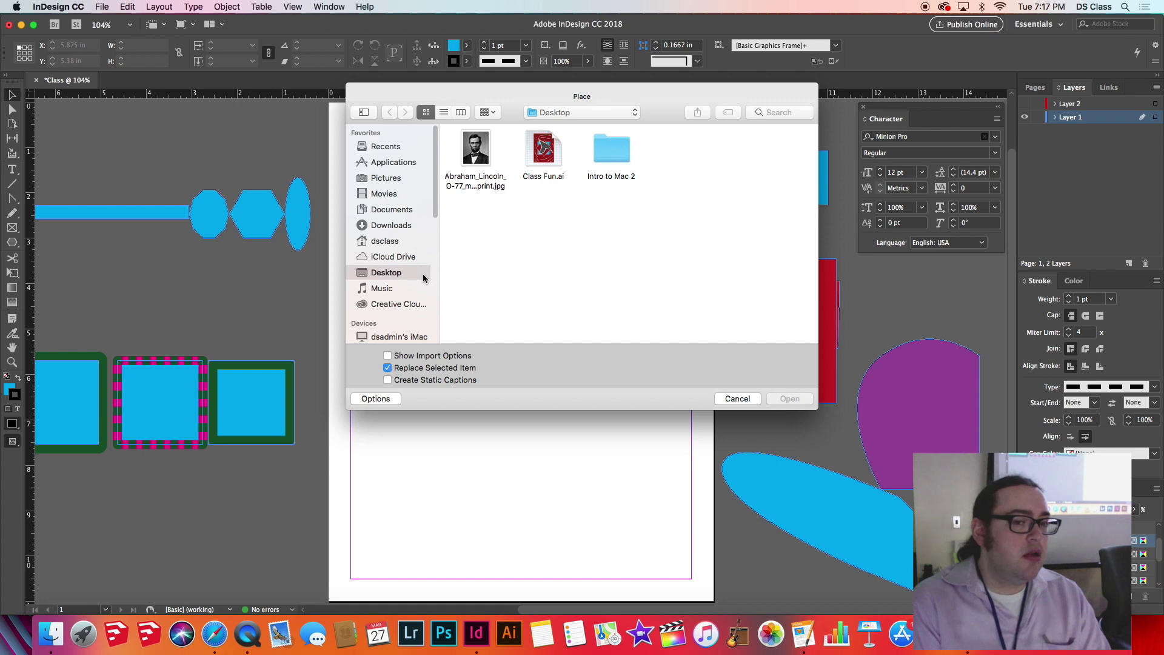
click(479, 145)
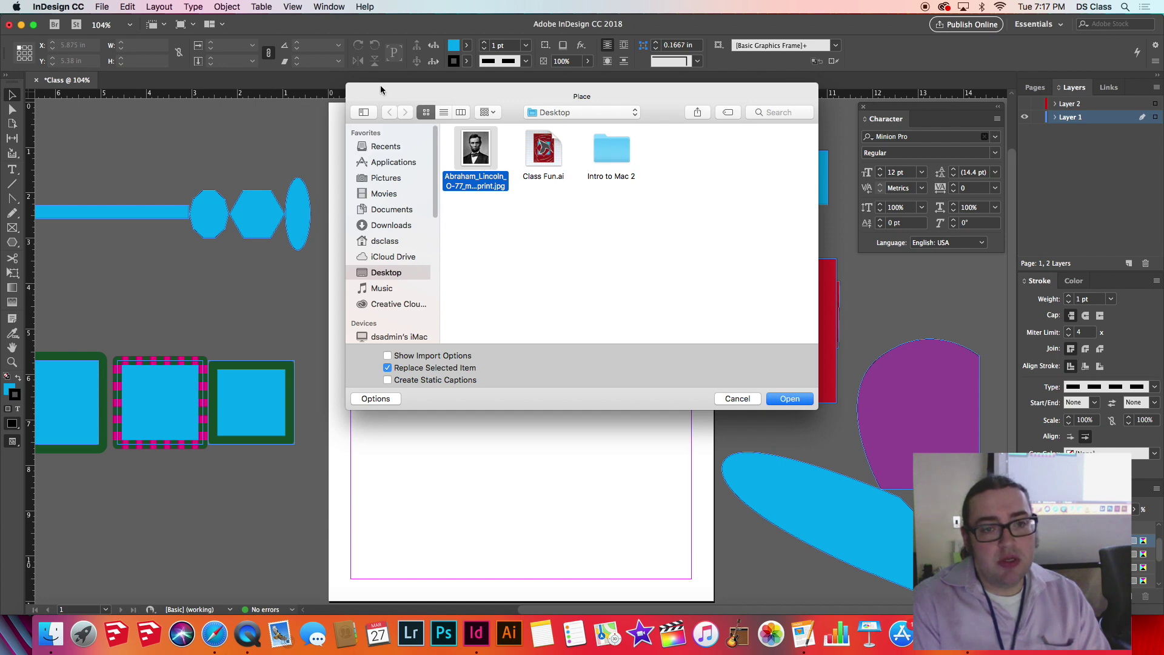
click(788, 399)
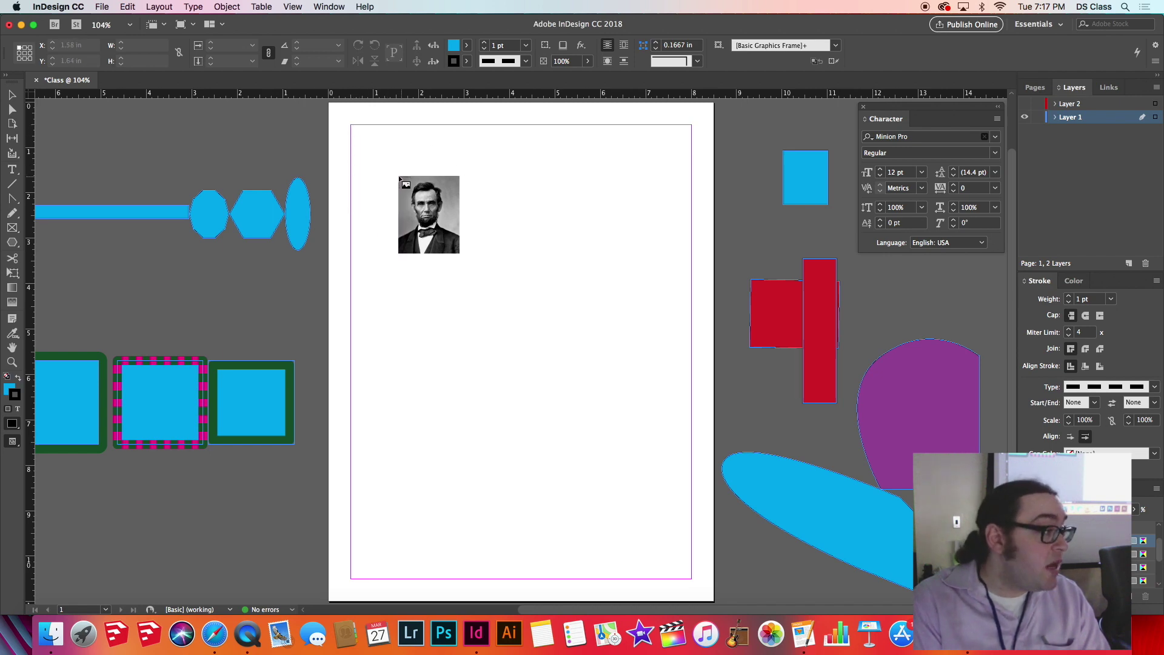
drag(397, 175, 599, 429)
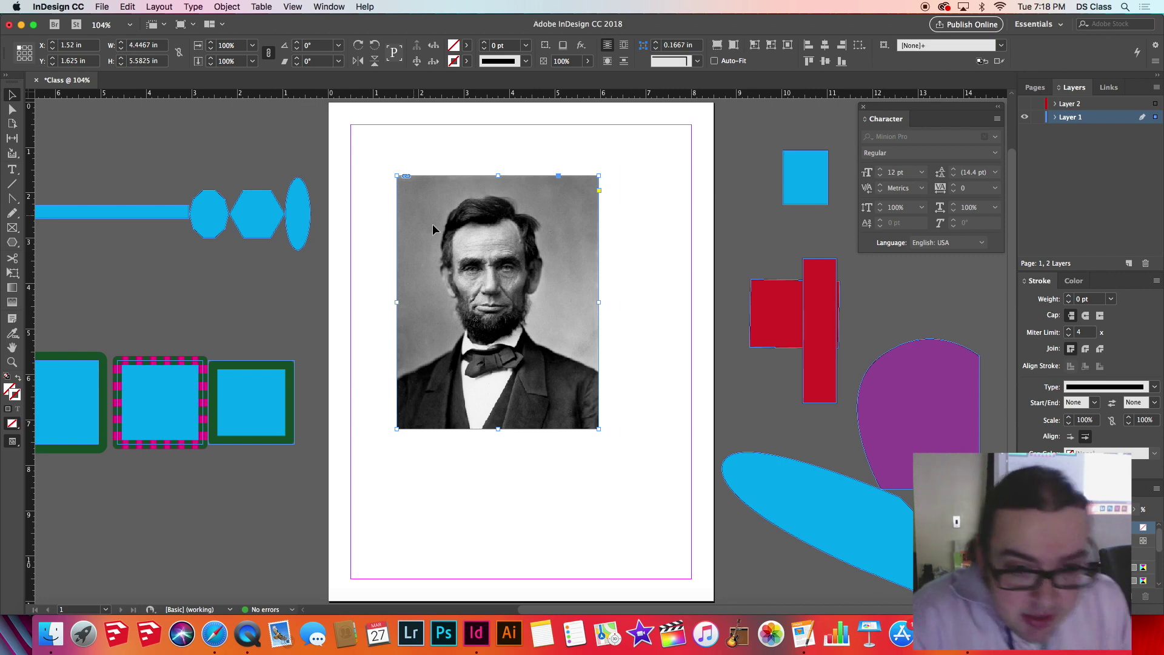
Reposition the placed portrait around the page, ending at about X 2.22 in, Y 2.8 in
drag(555, 263, 436, 215)
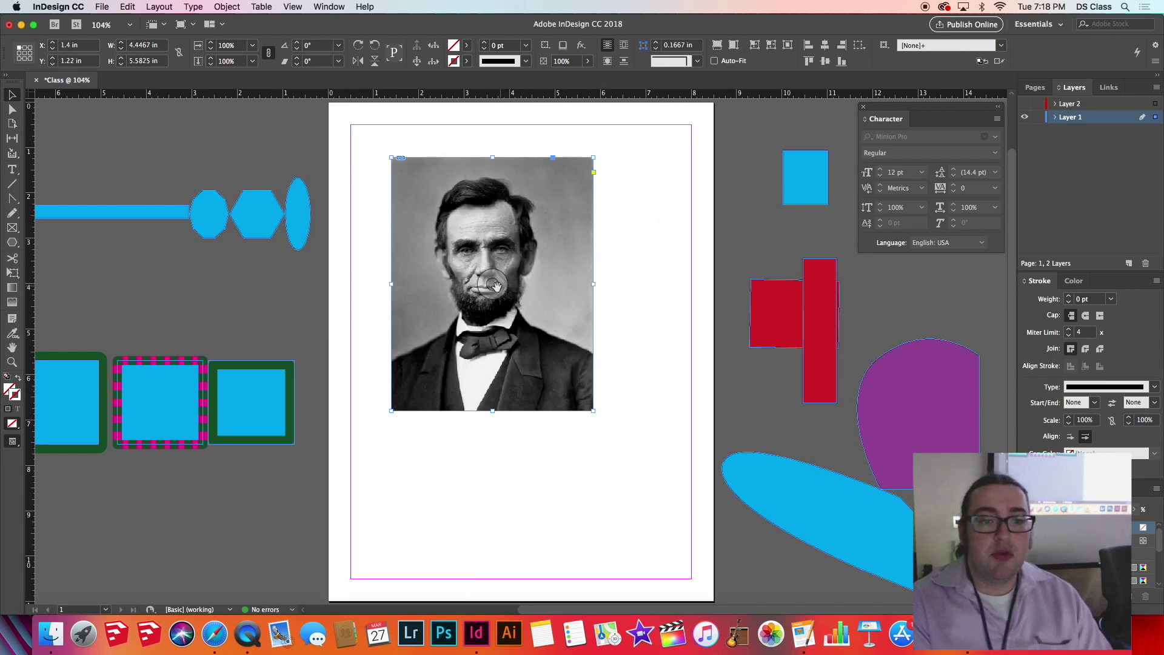
drag(509, 236, 530, 253)
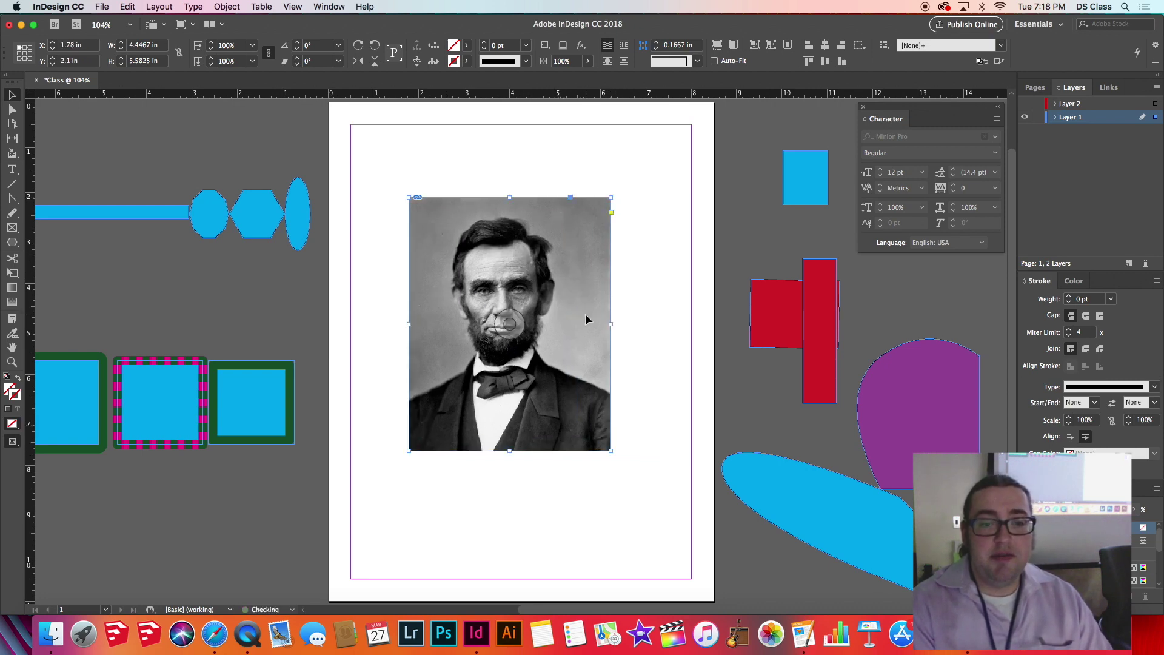
drag(587, 283, 556, 323)
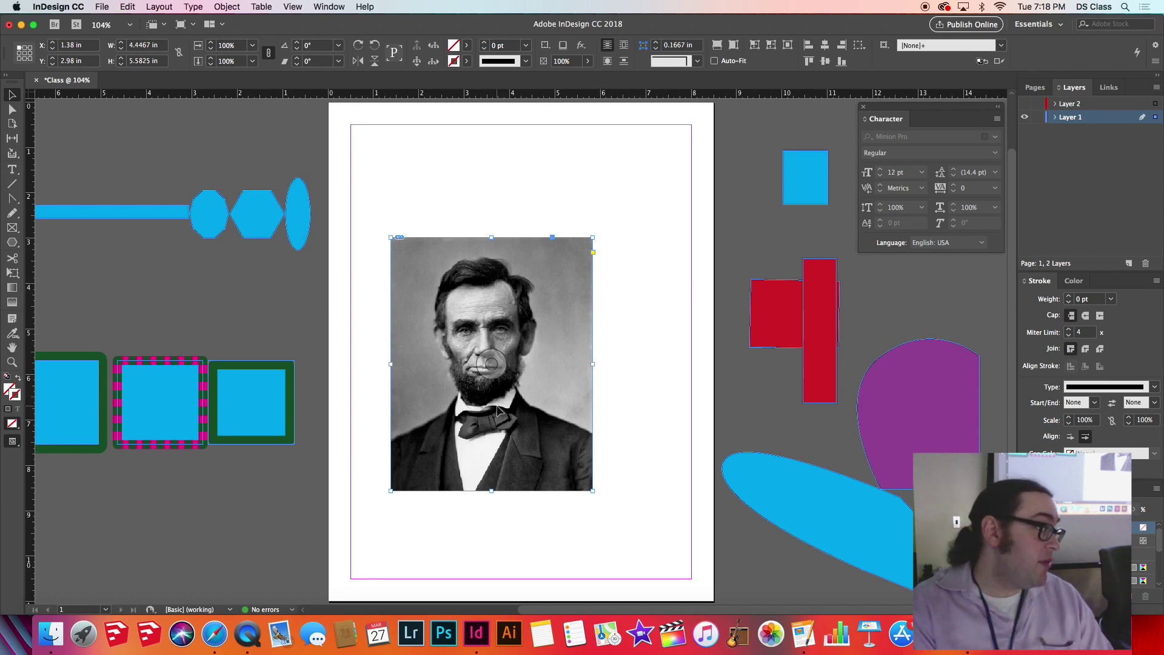
drag(549, 404, 593, 386)
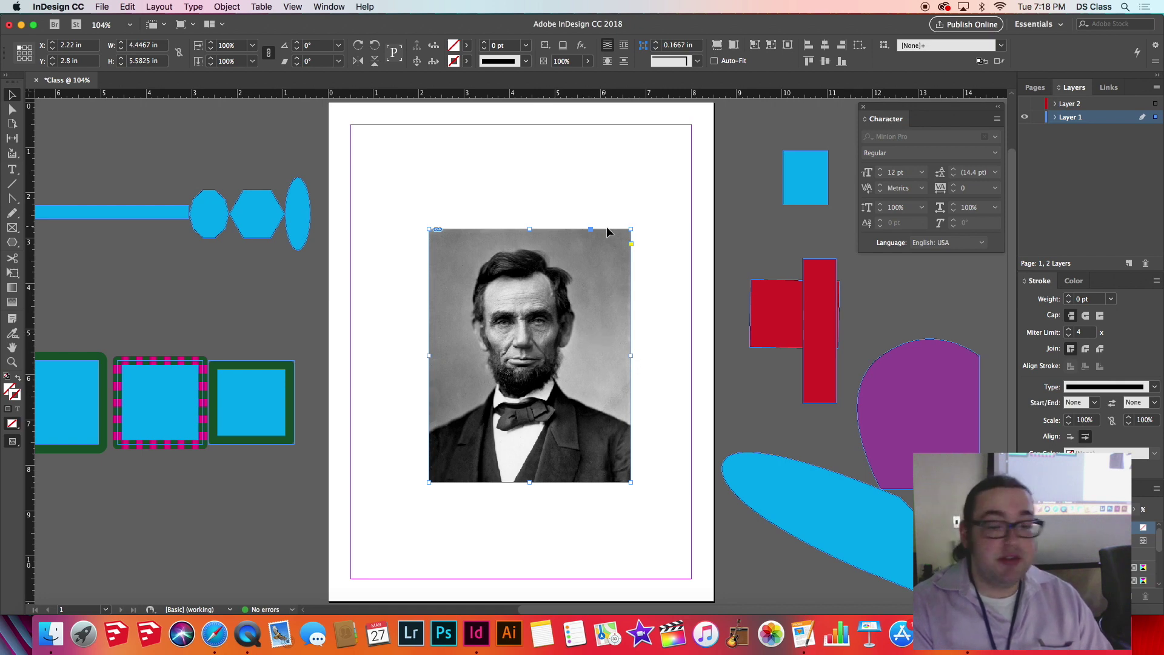
Try cropping the portrait's frame from its upper-right corner to about 2.8 by 4.21 in, and undo the crop
drag(631, 229, 556, 292)
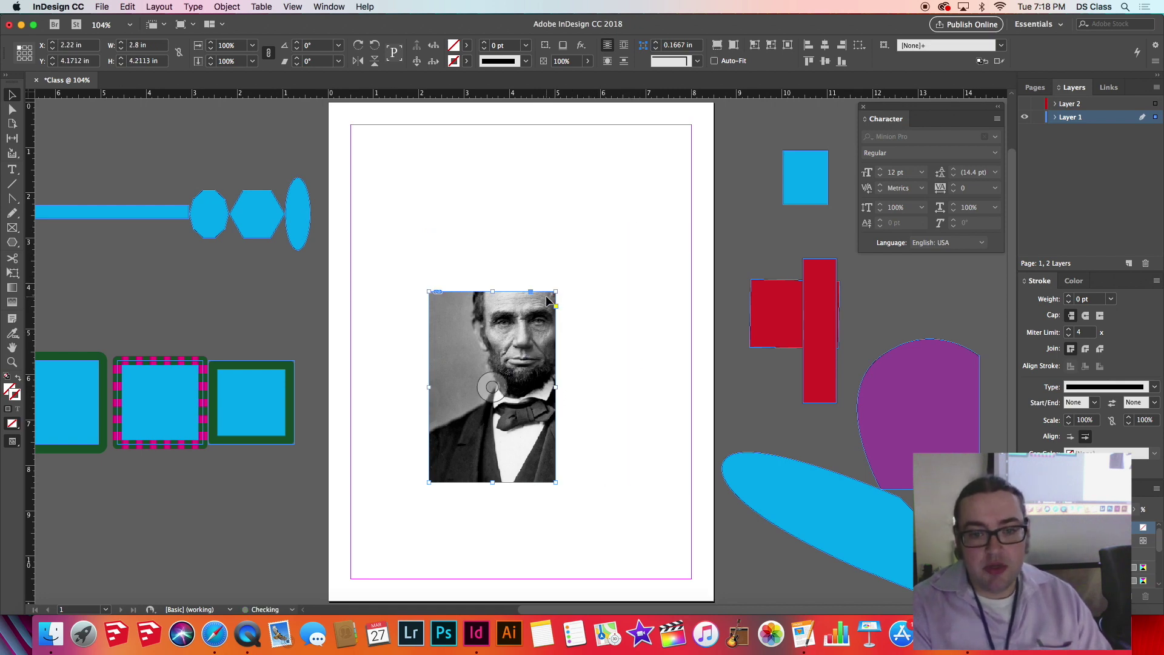
key(super+z)
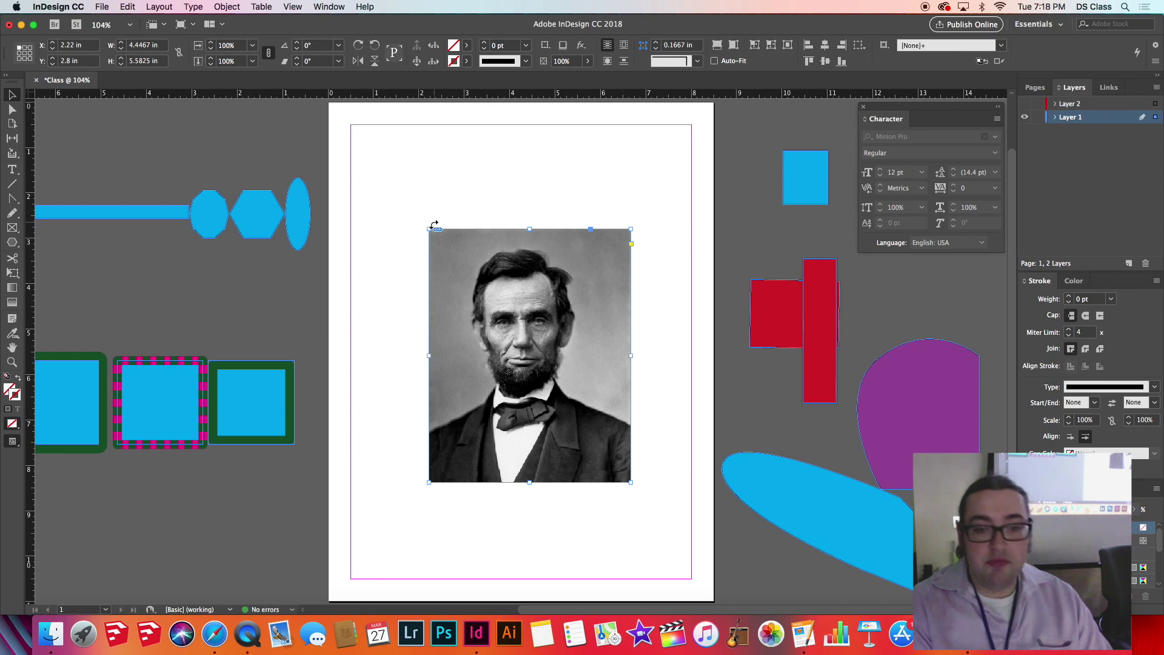
Crop the portrait's frame around Lincoln's head to about 2.77 by 3.38 in without scaling the picture
drag(429, 229, 476, 291)
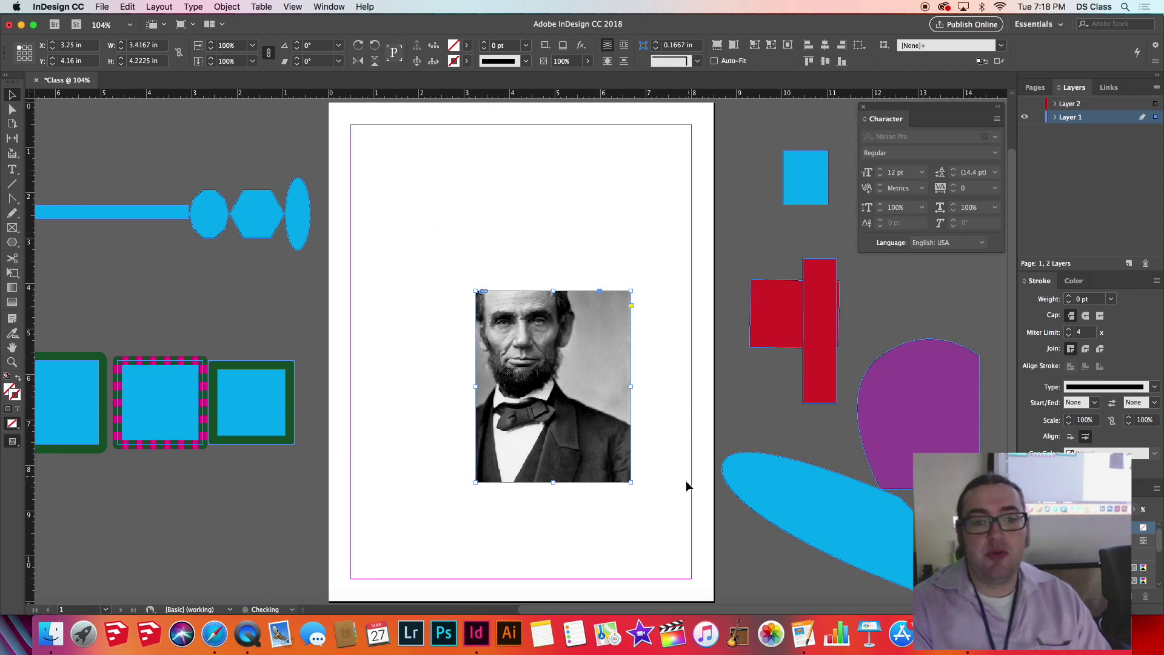
drag(631, 482, 579, 399)
drag(579, 289, 583, 278)
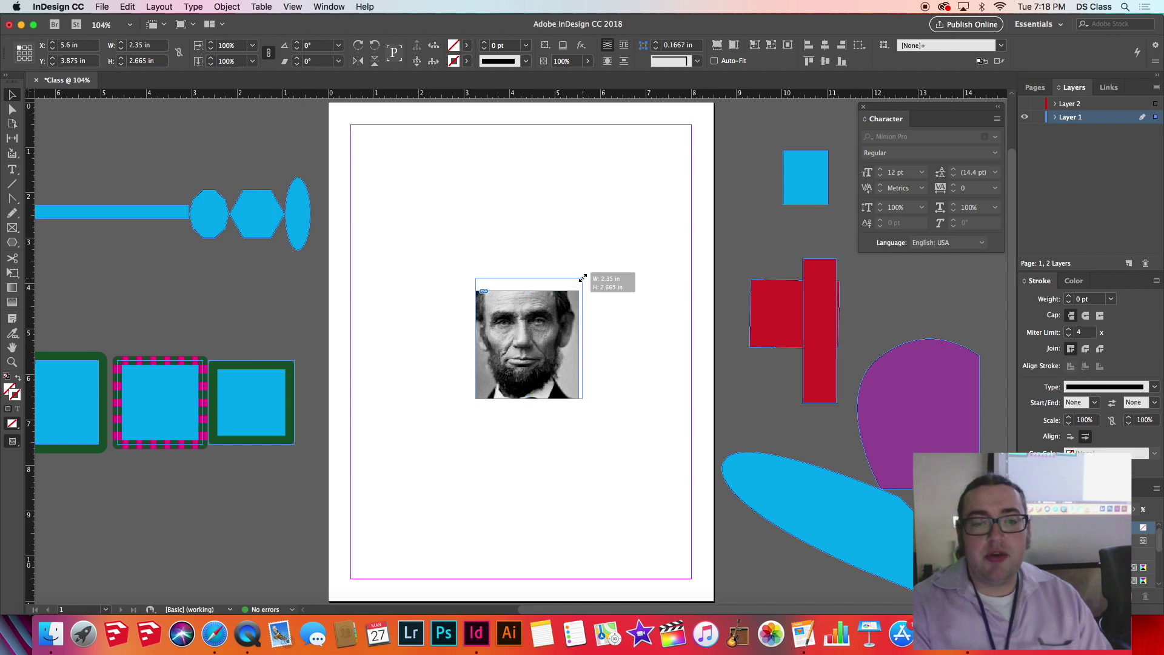
drag(476, 278, 459, 253)
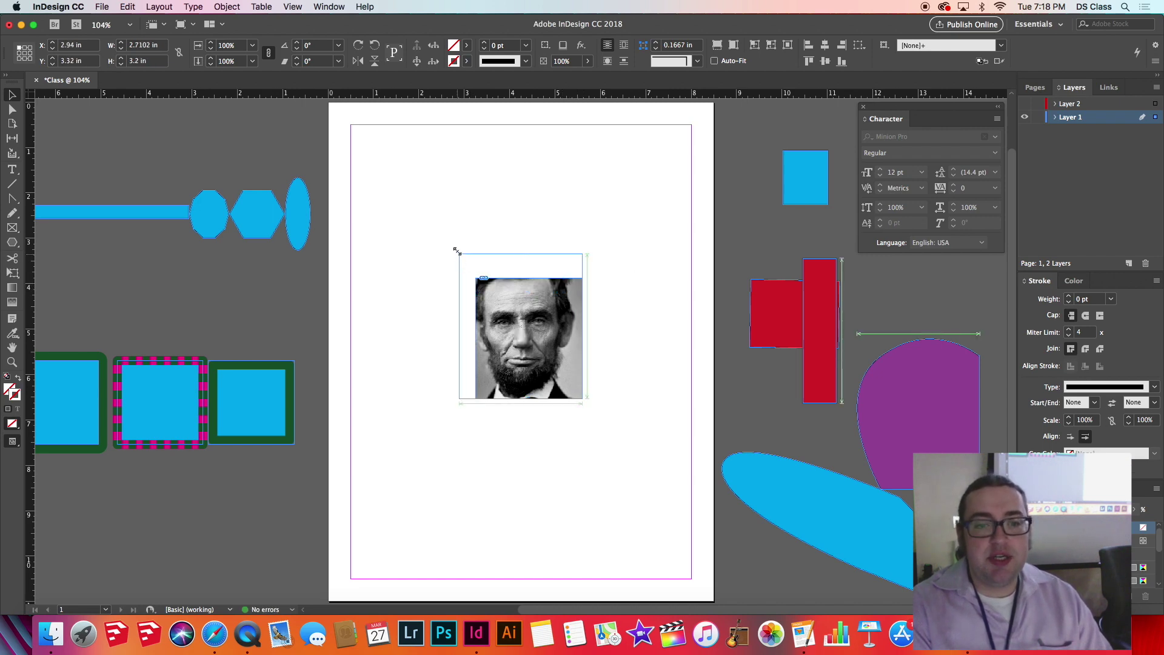
drag(580, 251, 585, 246)
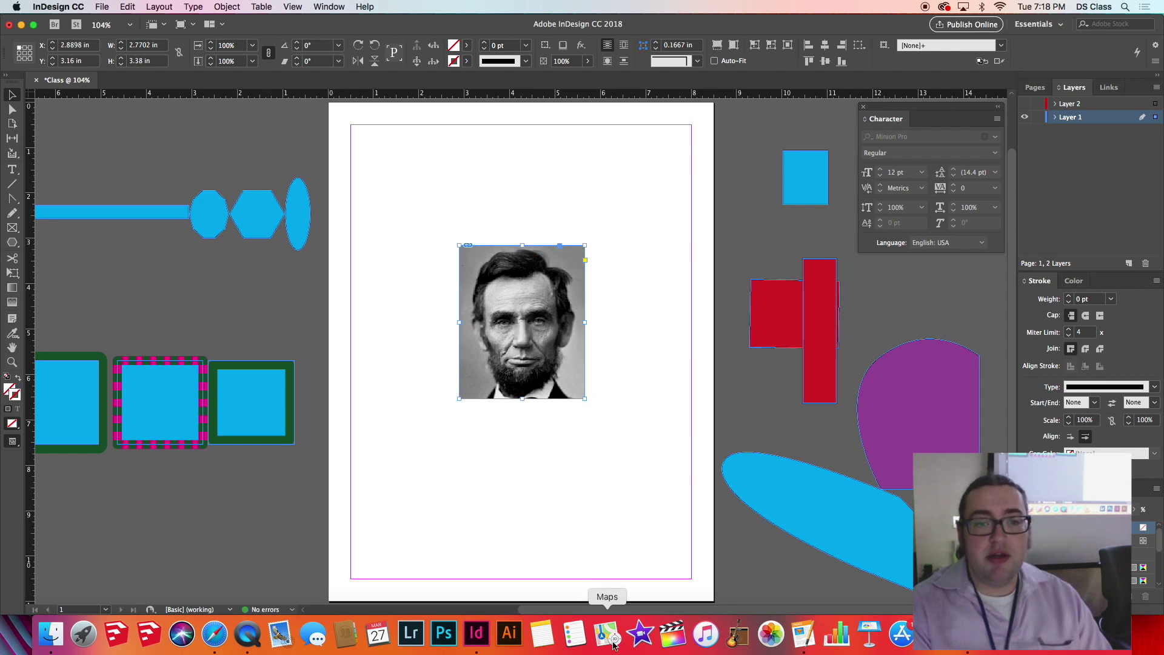
Scale the picture inside the frame proportionally to about 2.69 by 3.38 in, aligned with the frame's upper-left corner, and deselect it
click(524, 324)
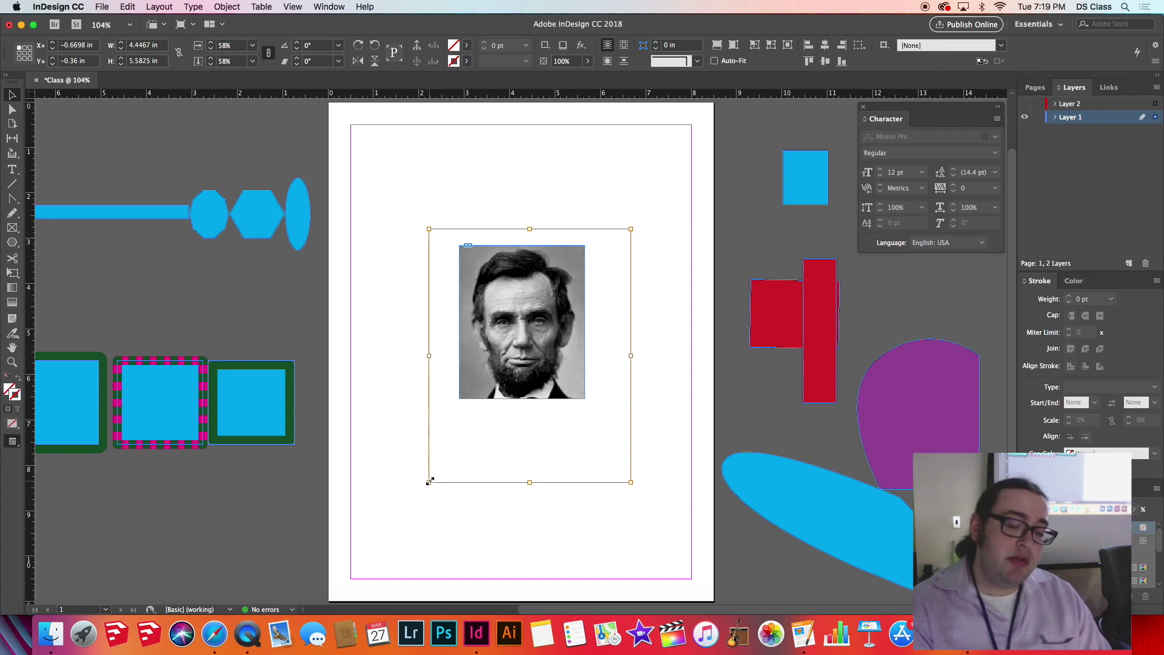
drag(430, 482, 459, 445)
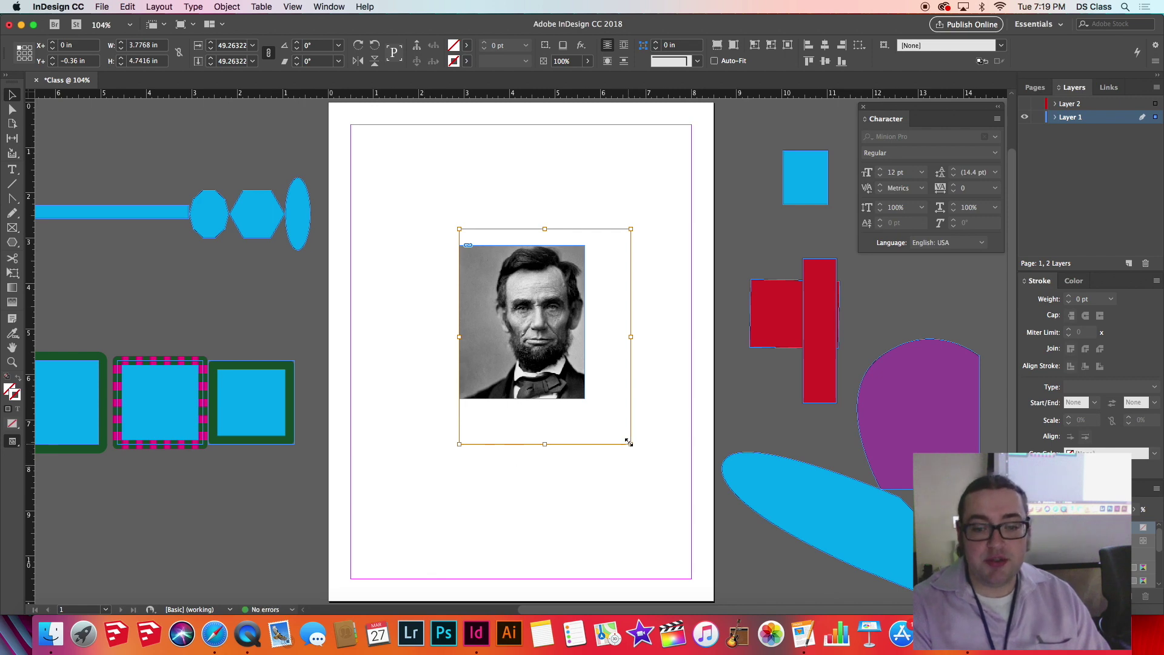
drag(628, 442, 592, 400)
drag(594, 229, 571, 243)
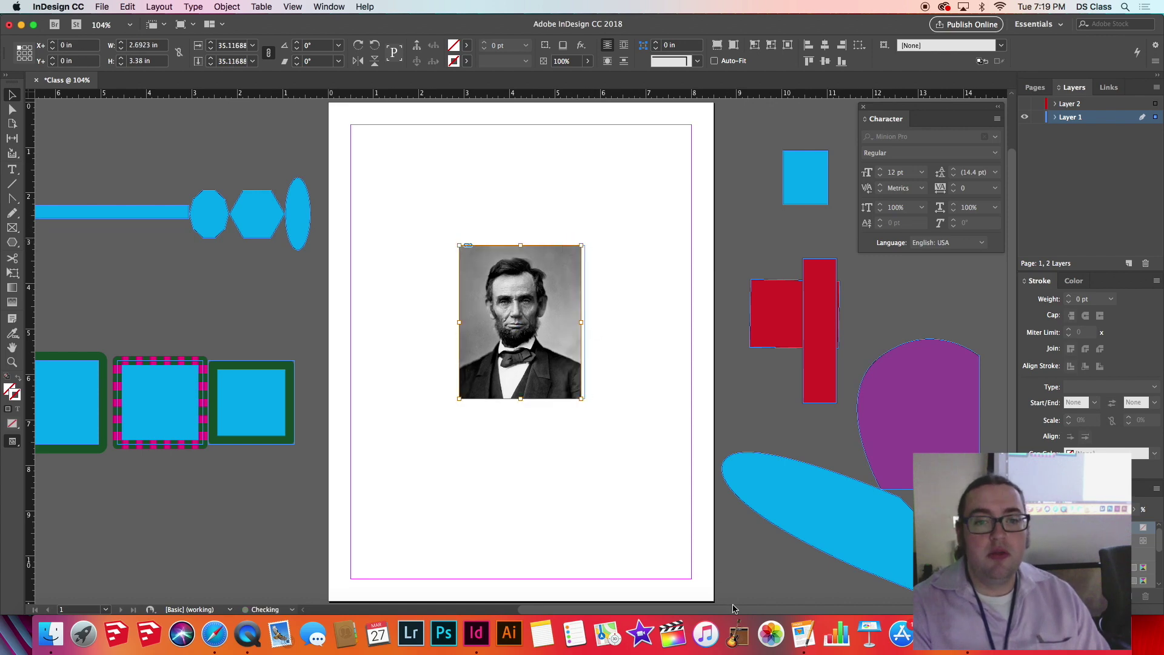
click(611, 423)
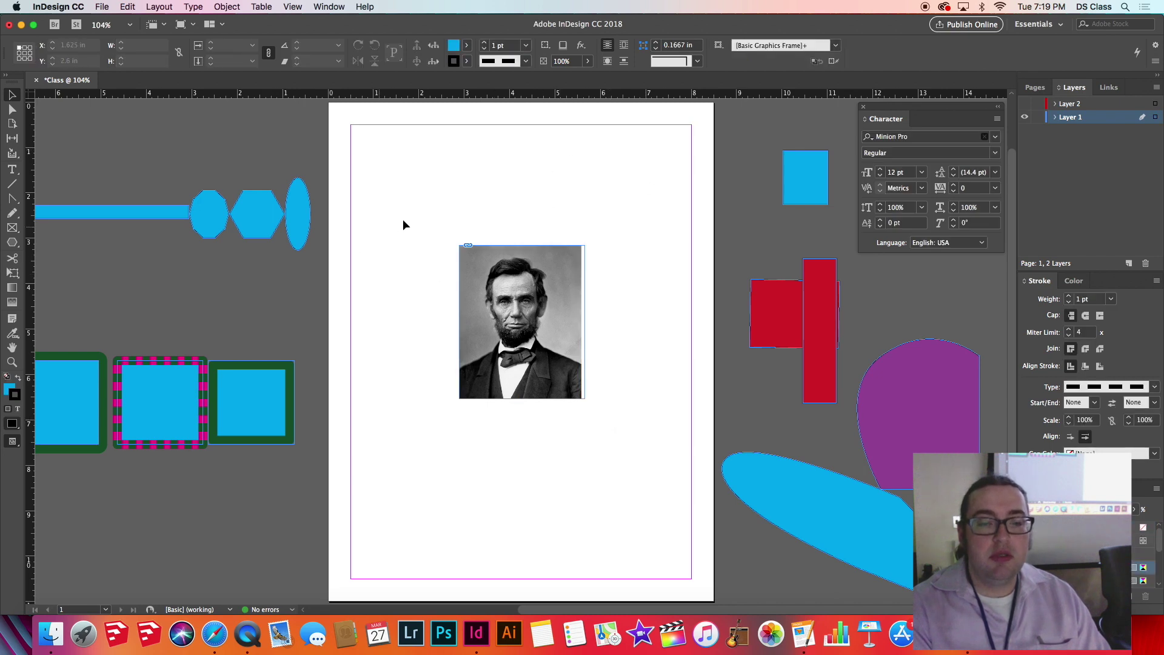
Nudge the portrait to about Y 3.1 in and trim both sides of its frame to about 1.75 in wide
drag(495, 272, 549, 270)
drag(584, 316, 564, 318)
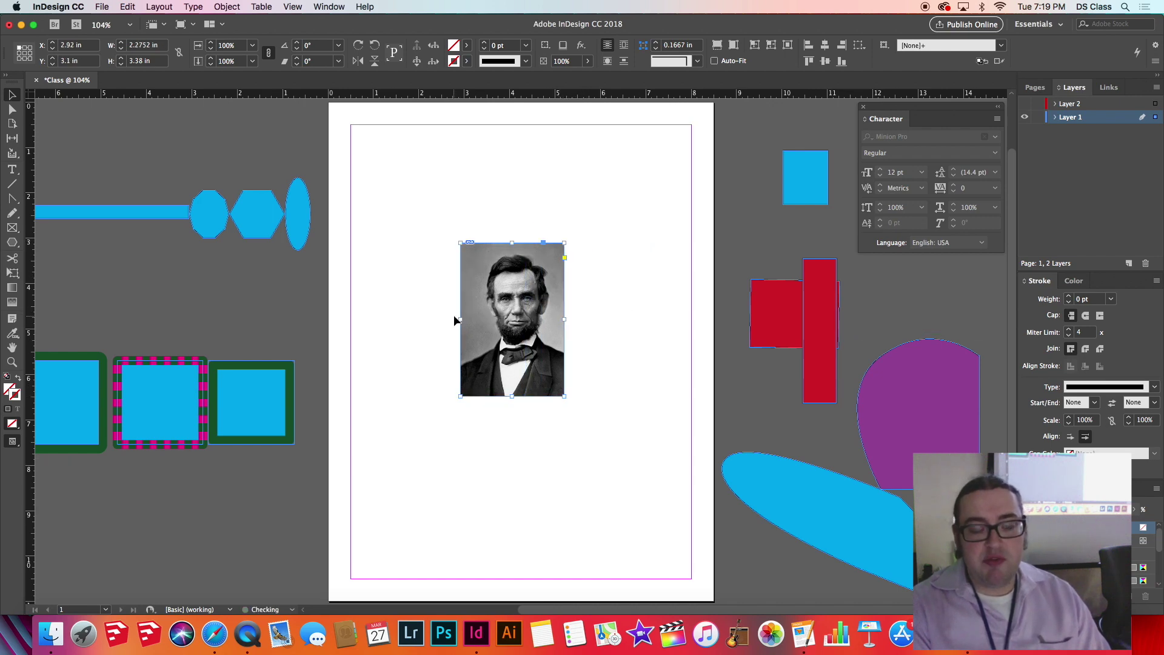
drag(460, 319, 478, 318)
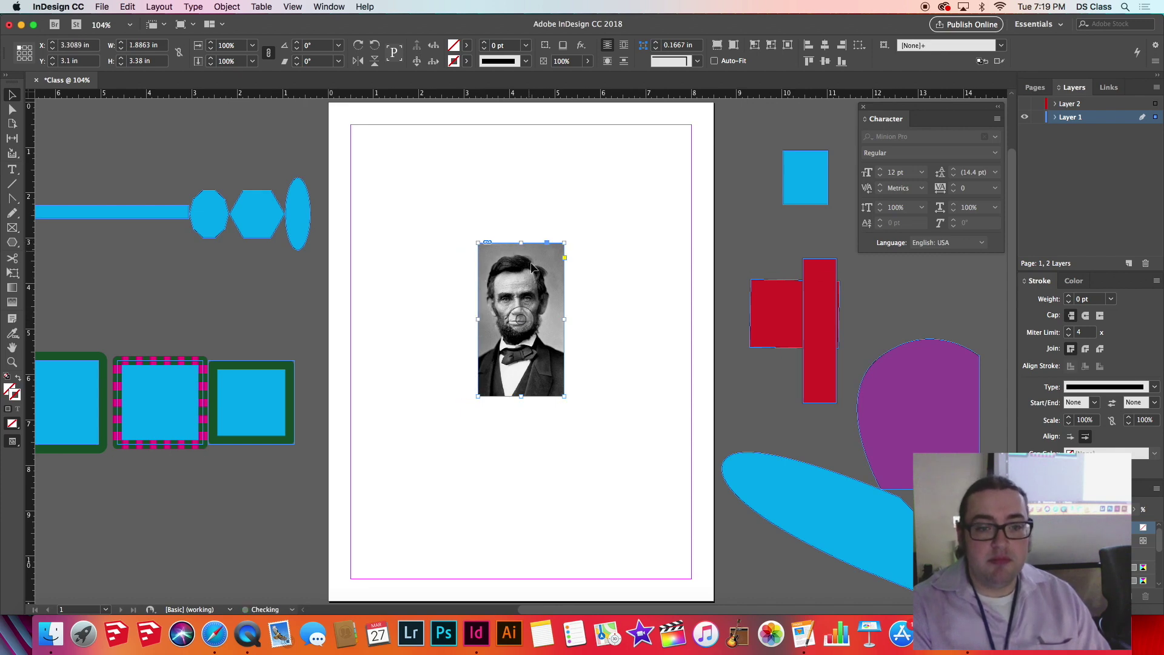
drag(564, 320, 558, 320)
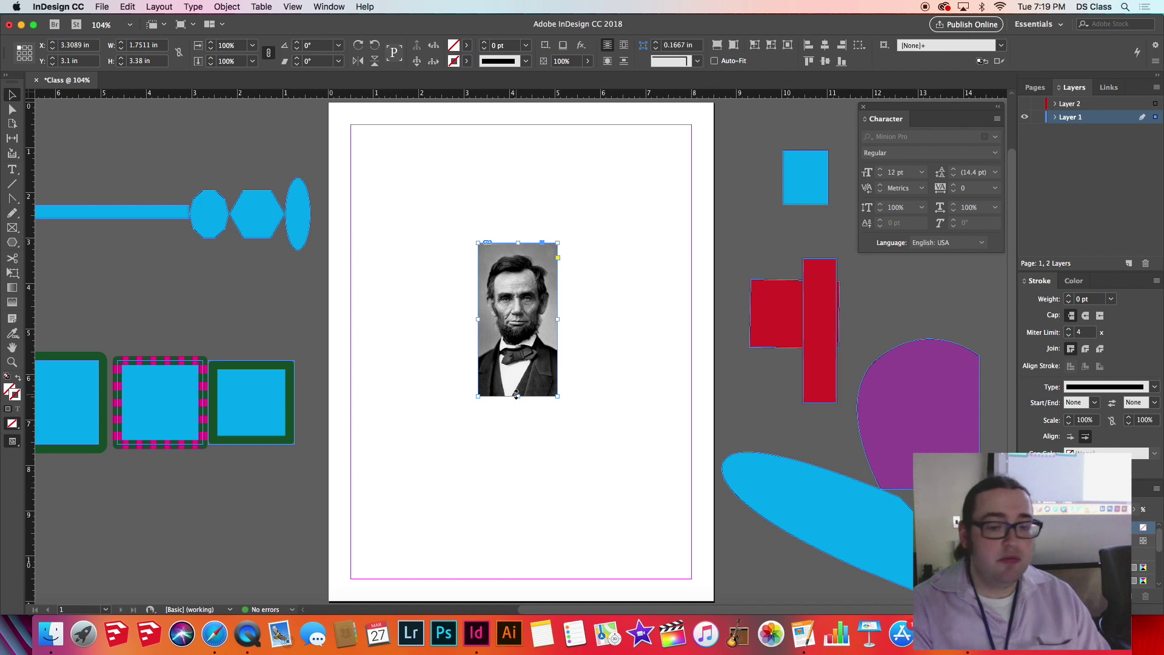
Trim the bottom and top of the portrait's frame to about 2.7 in high and move it to about X 2.5, Y 3.06 in
drag(515, 396, 518, 368)
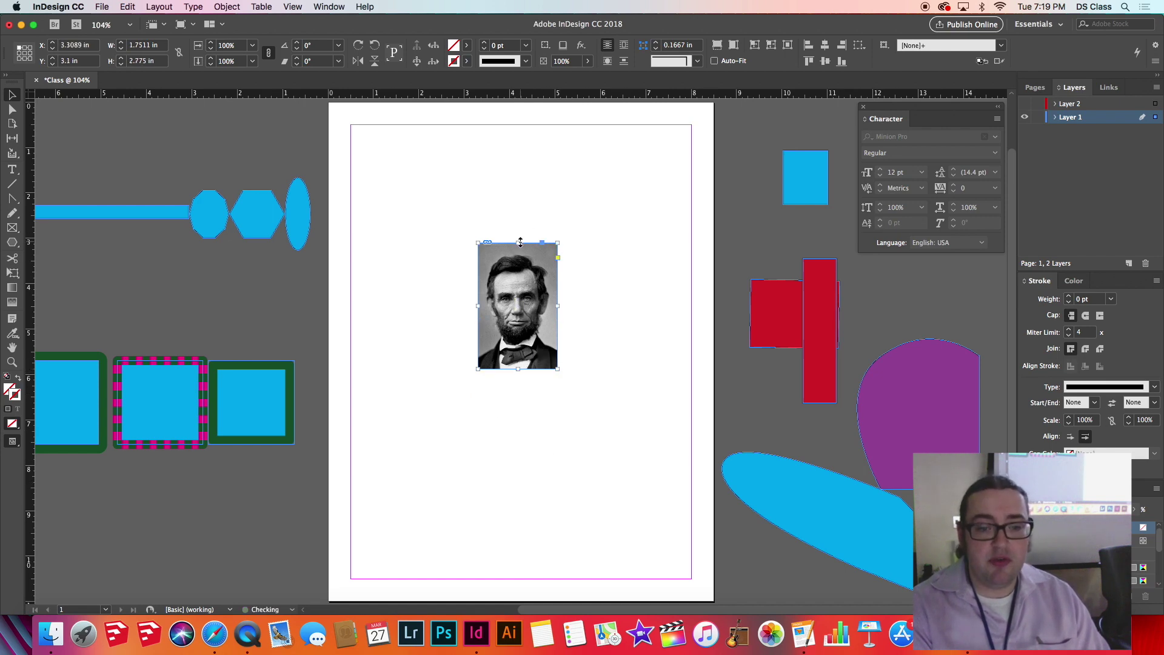
drag(518, 242, 518, 247)
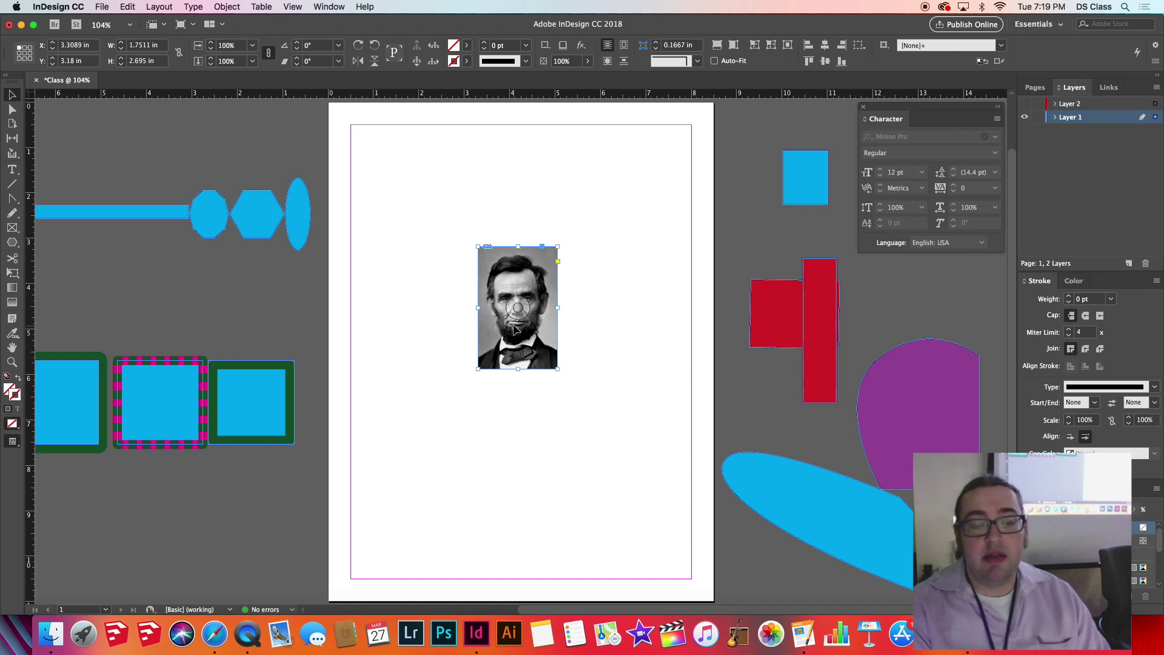
drag(517, 329, 480, 323)
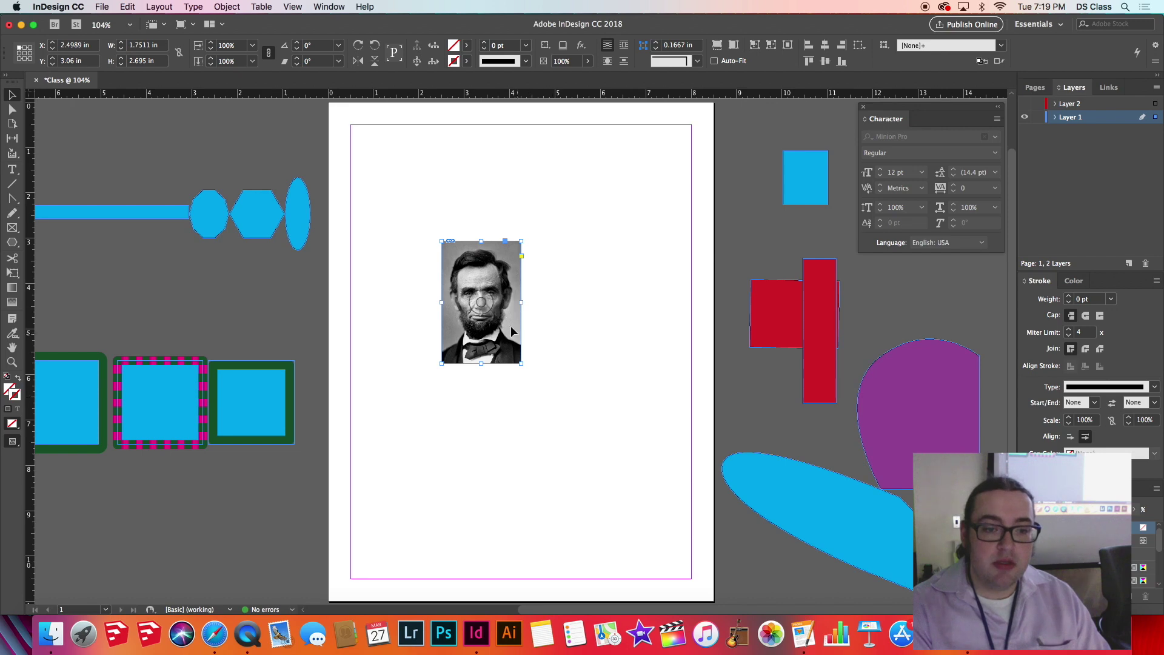
Scale the picture inside the frame proportionally from its center to about 5.62 by 7.06 in
click(482, 302)
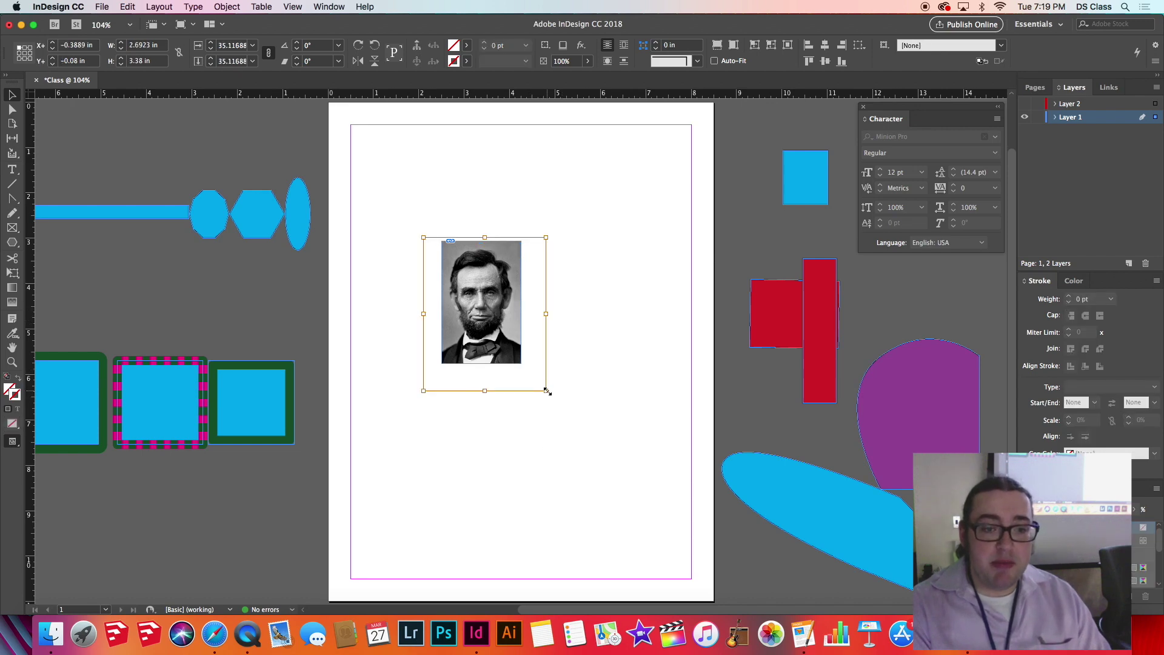
drag(547, 392, 612, 473)
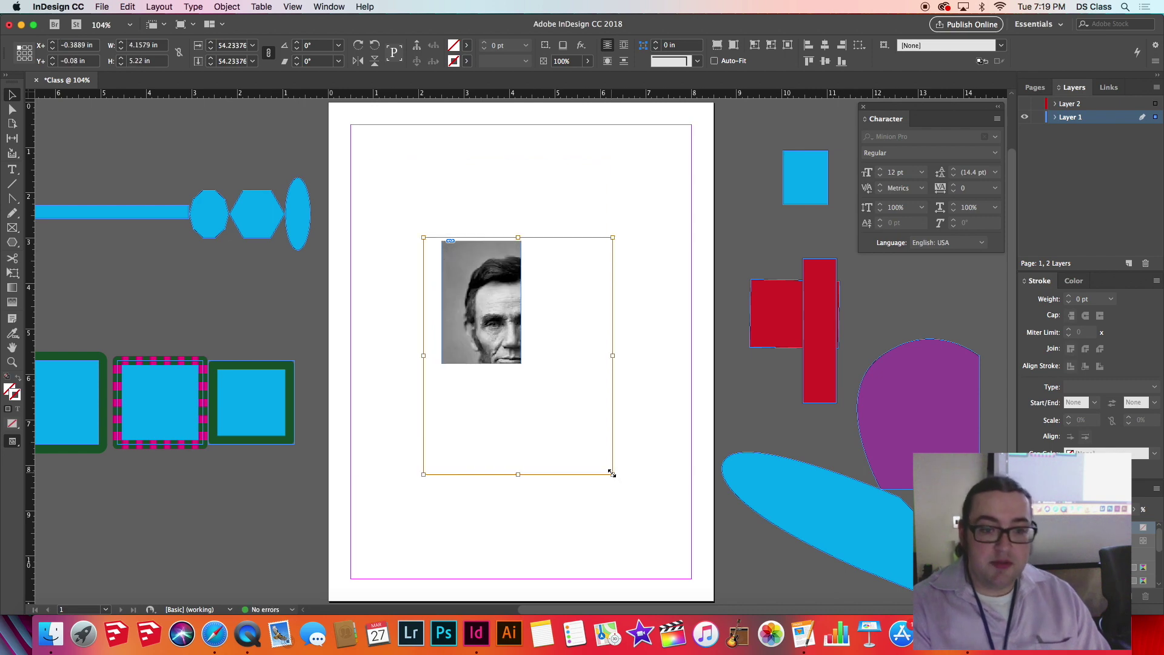
key(super+z)
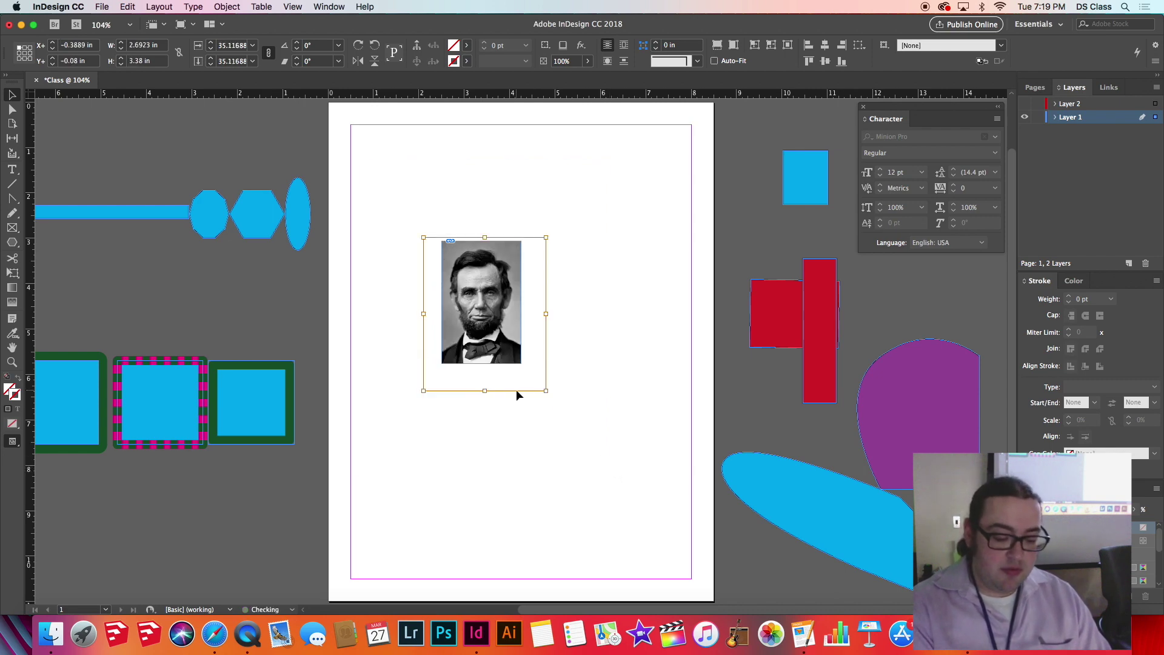
drag(546, 391, 604, 475)
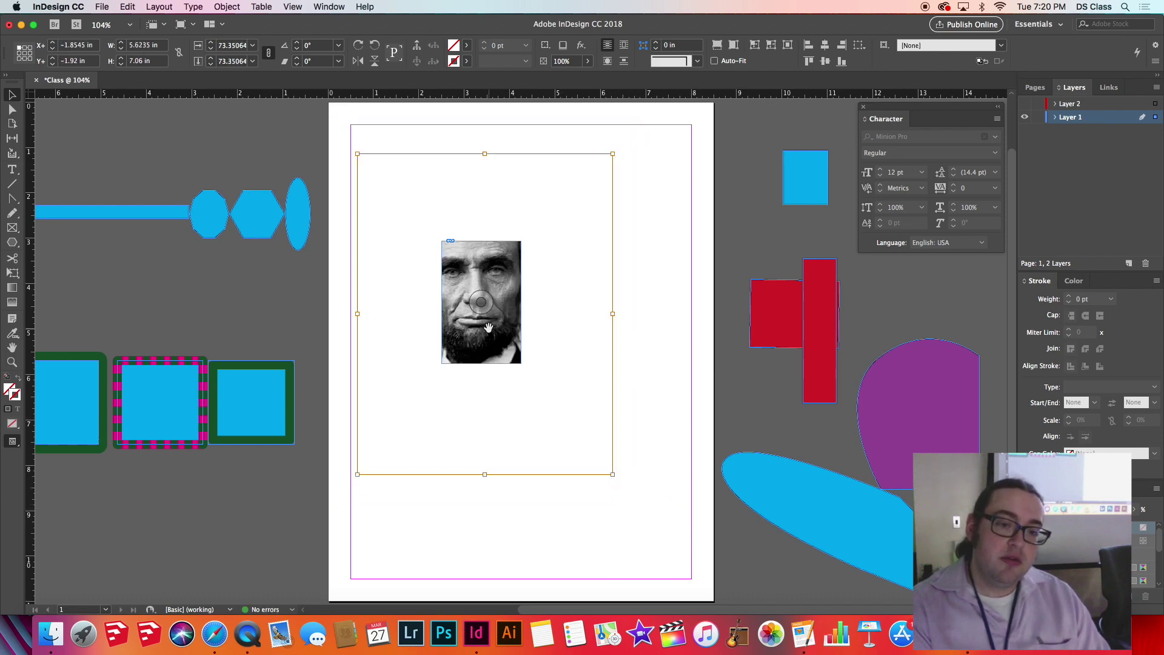
Reposition the enlarged picture so Lincoln's face fills the frame, and move the frame to about X 0.68, Y 3.52 in
drag(504, 342, 572, 364)
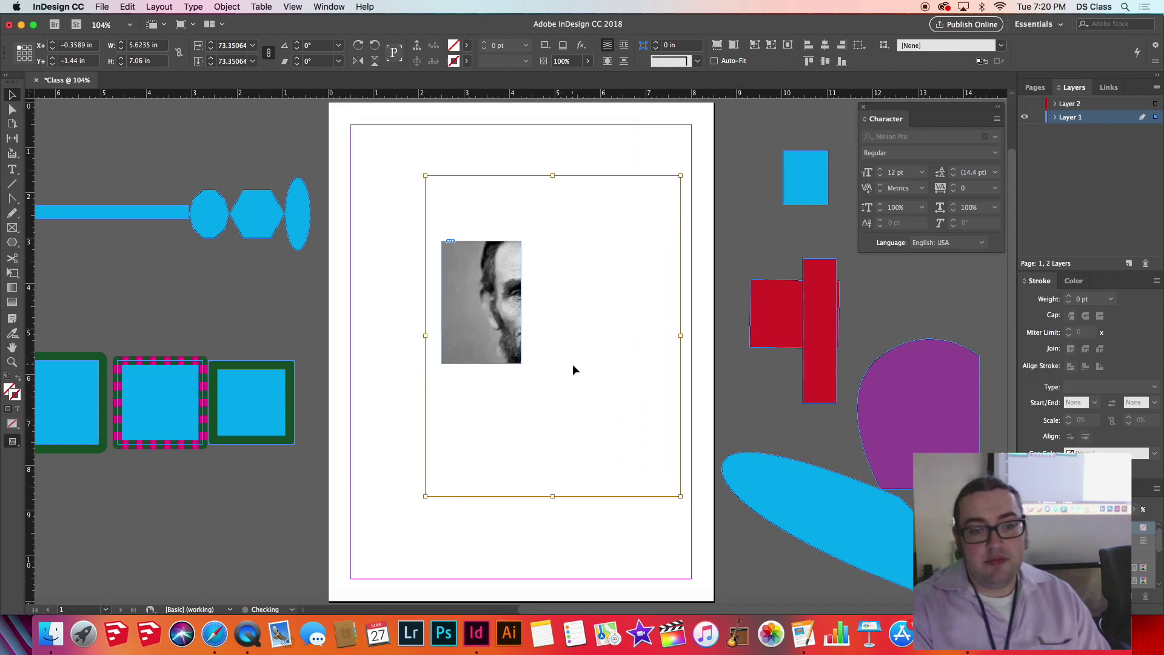
click(513, 426)
click(480, 301)
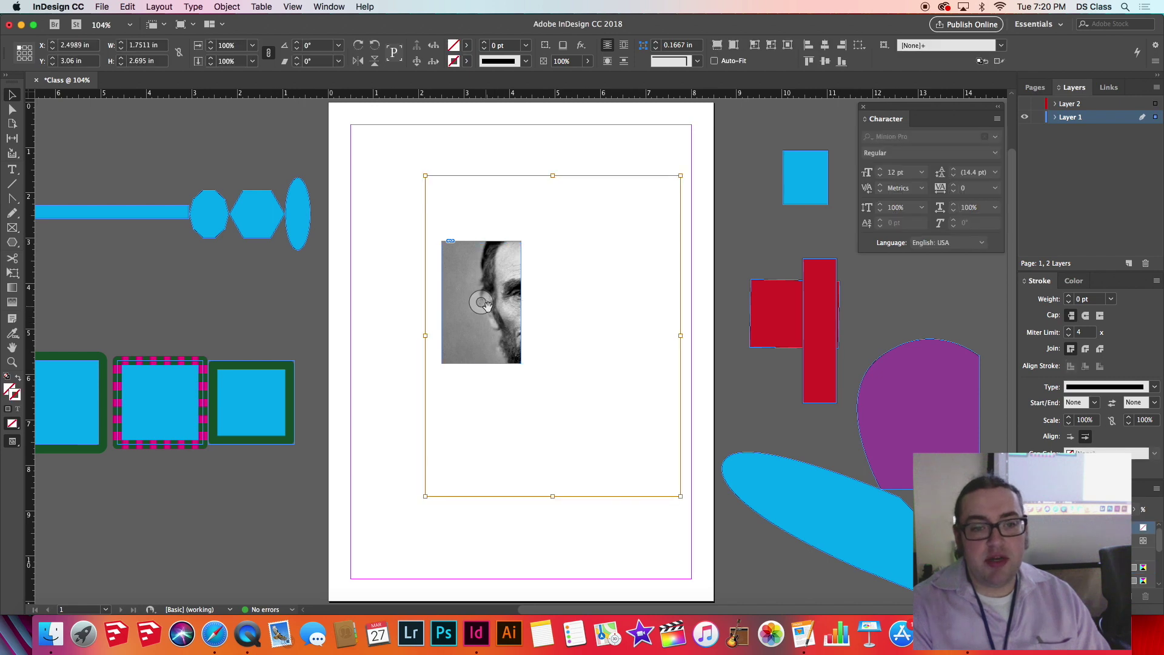
drag(482, 310, 412, 282)
drag(484, 315, 512, 337)
mouse_move(487, 285)
mouse_down()
mouse_move(489, 317)
mouse_move(499, 311)
mouse_move(479, 284)
mouse_up()
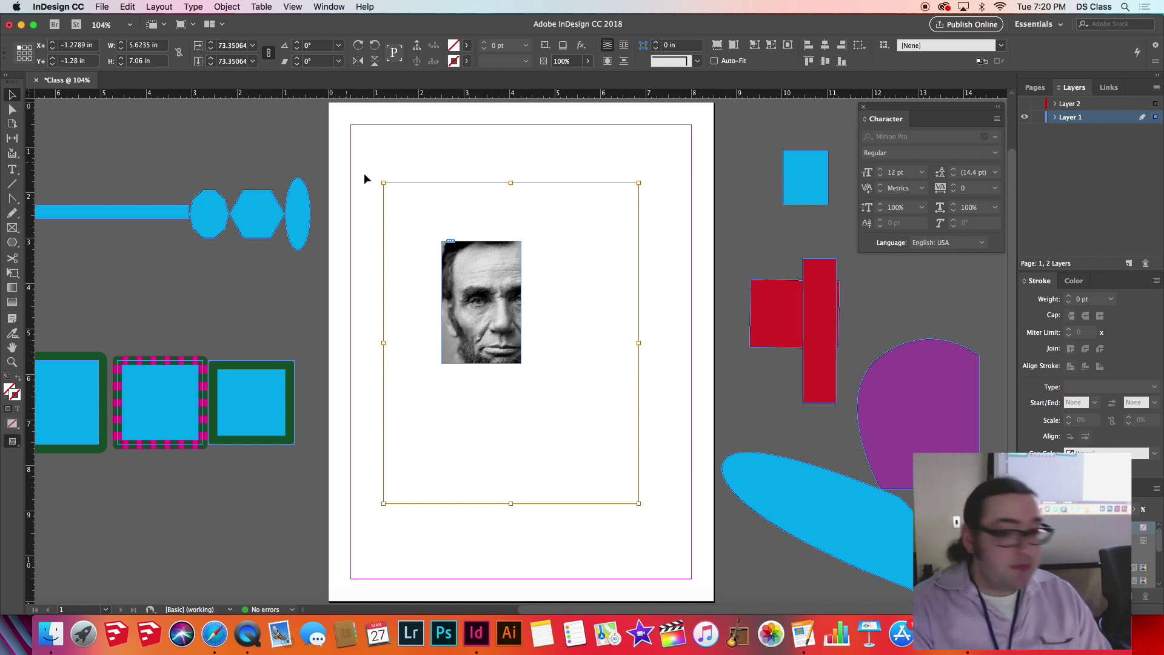
click(401, 170)
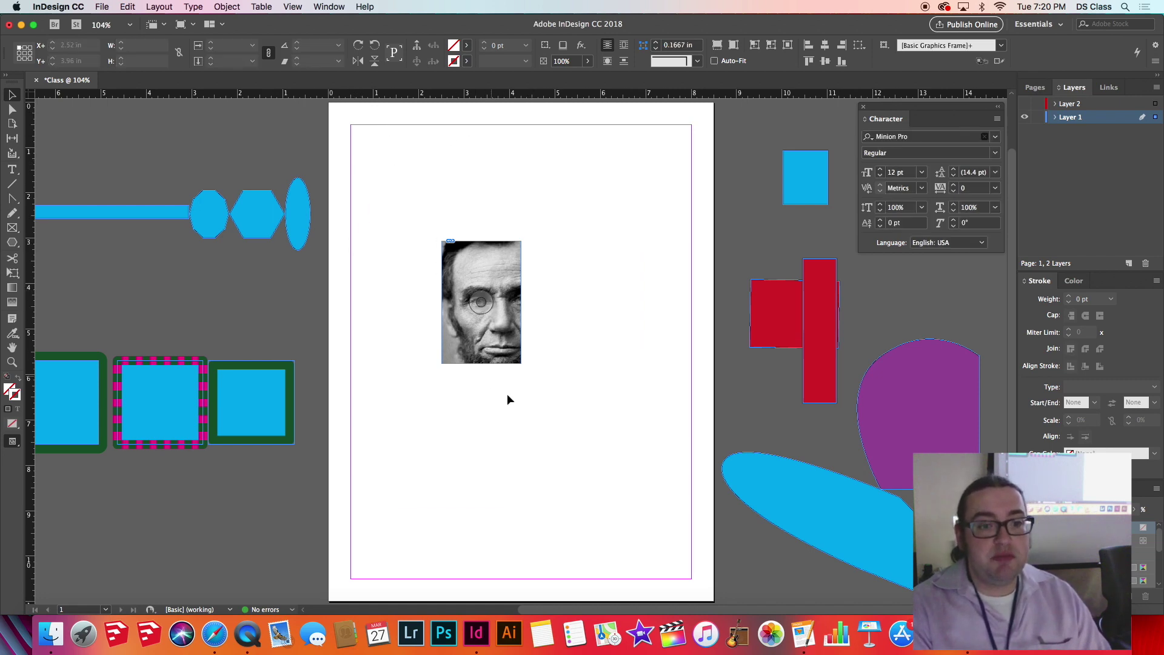
drag(487, 292, 400, 293)
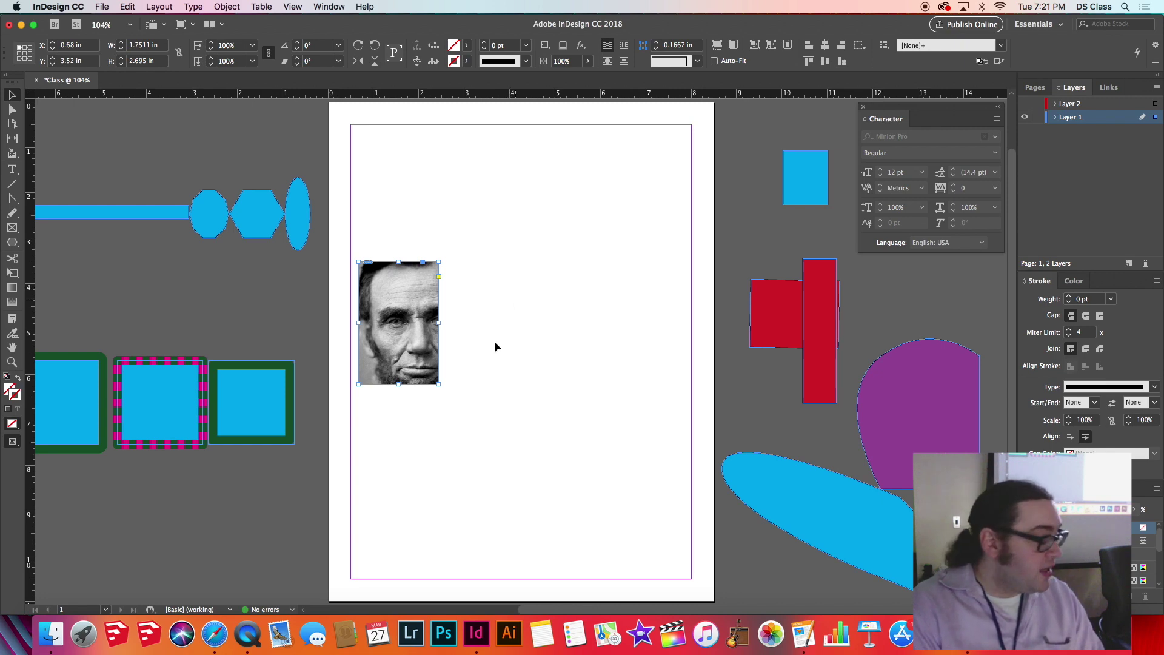
Switch to Safari and search Google for images of "multi photo matt and frame"
click(214, 634)
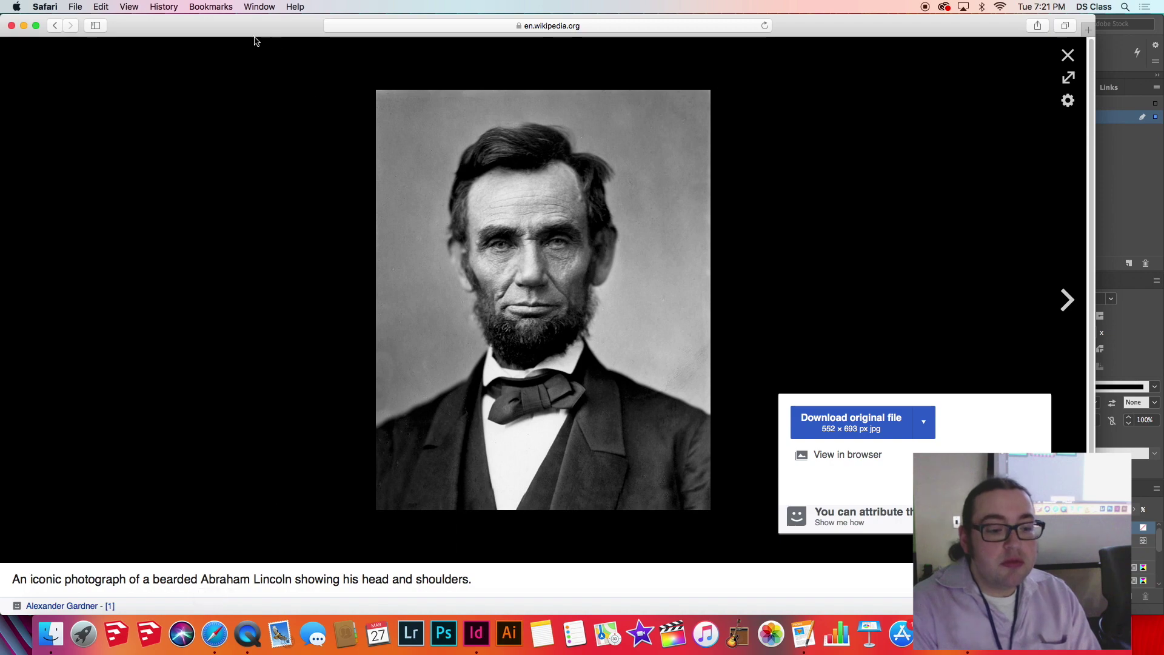
click(371, 25)
text(m)
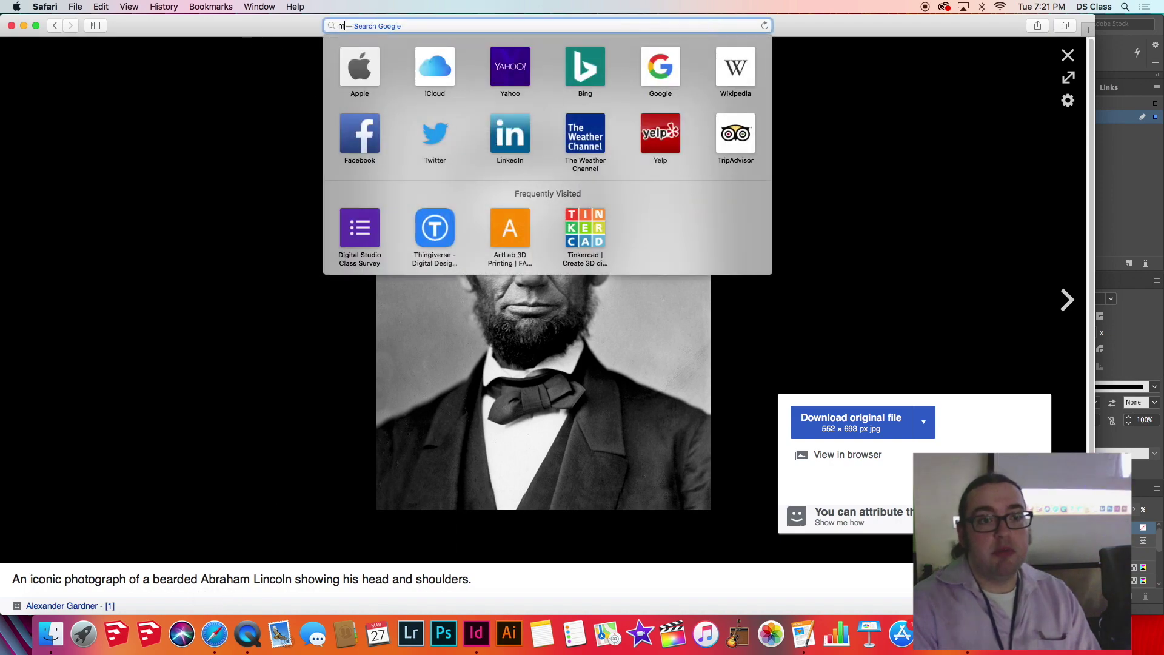
text(ulti photo )
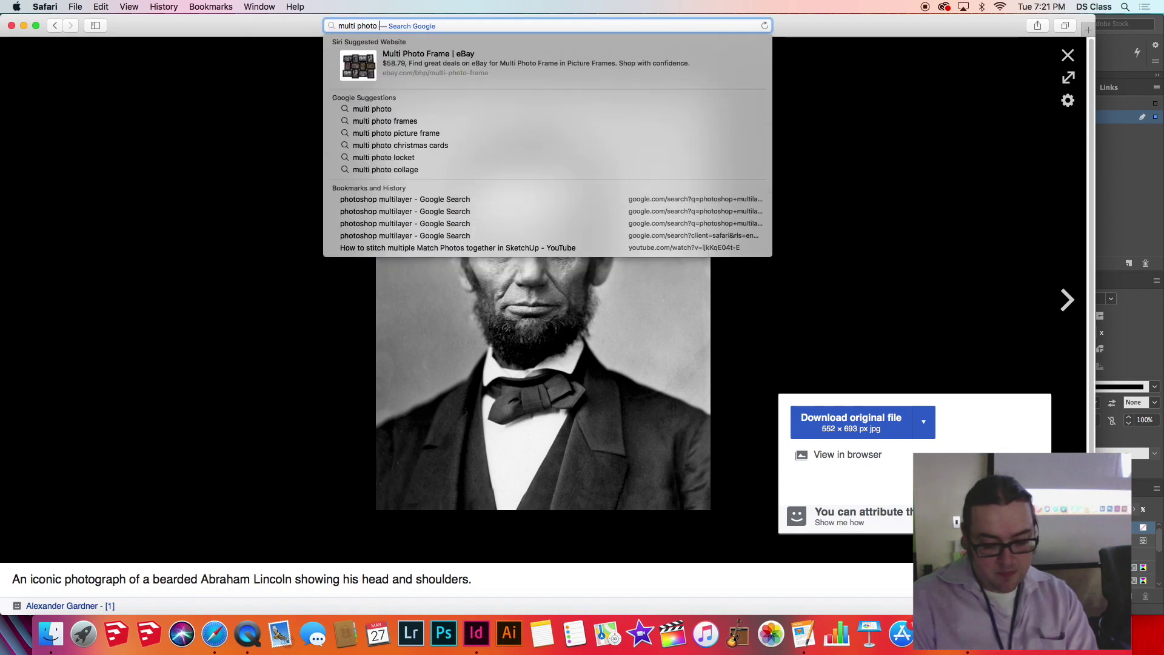
text(matt and frame)
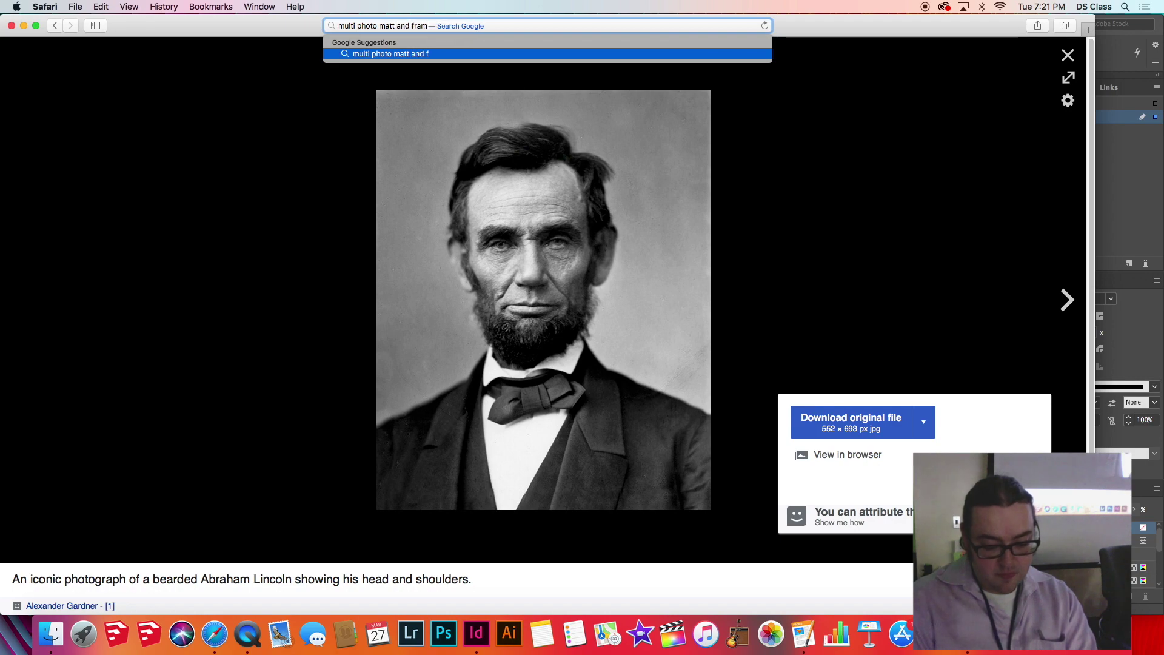
key(Return)
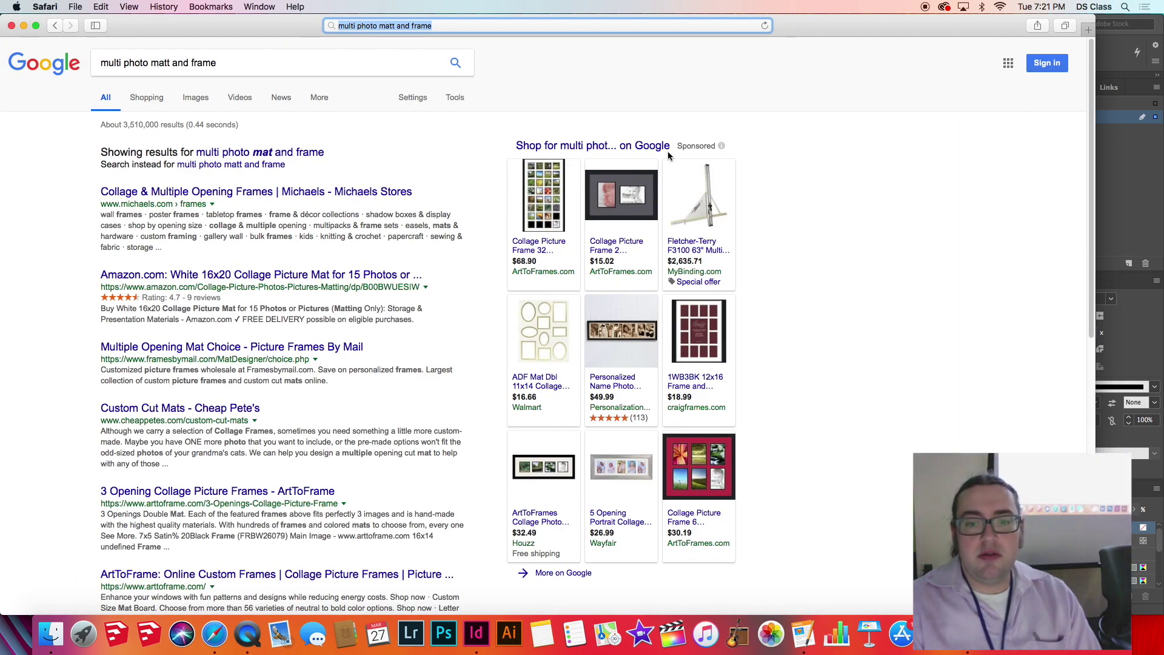
click(202, 103)
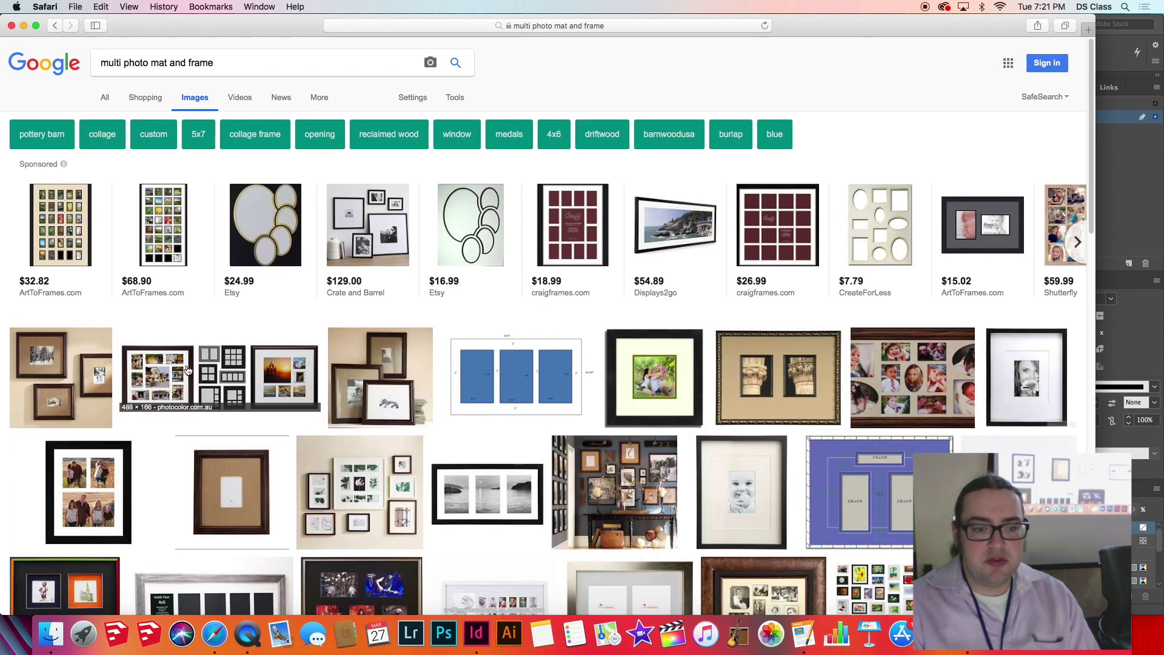
Examine the multi-window mat and collage frame examples among the image results for photo layouts
click(176, 388)
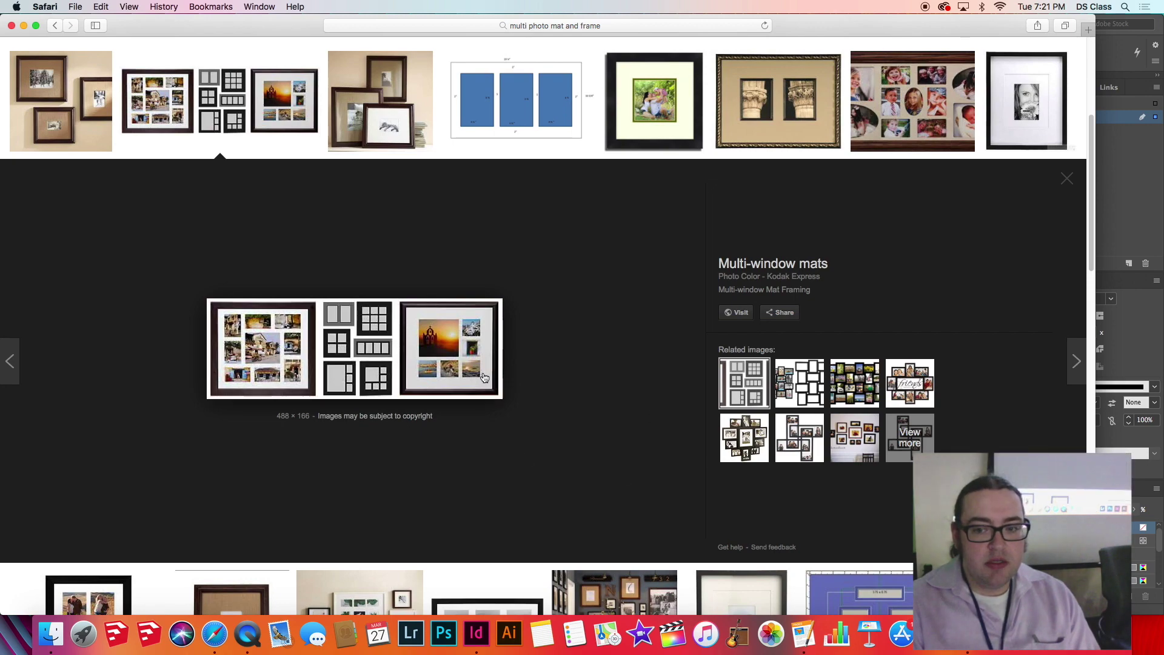
scroll(465, 312, down, 5)
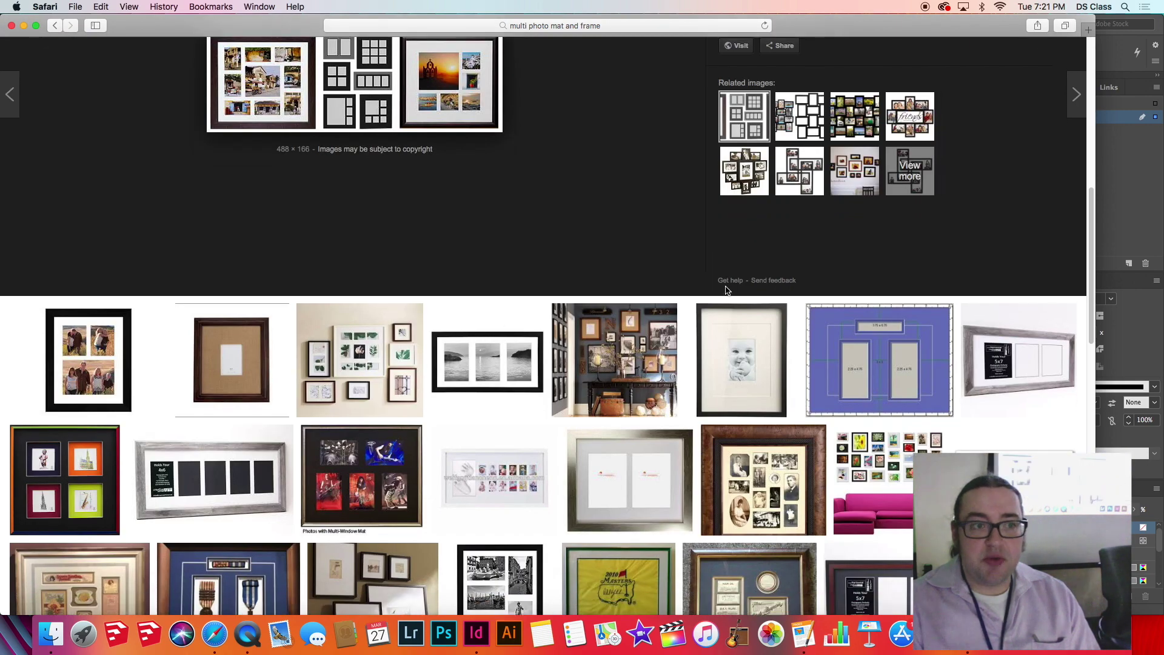
scroll(710, 412, up, 5)
scroll(764, 476, down, 1)
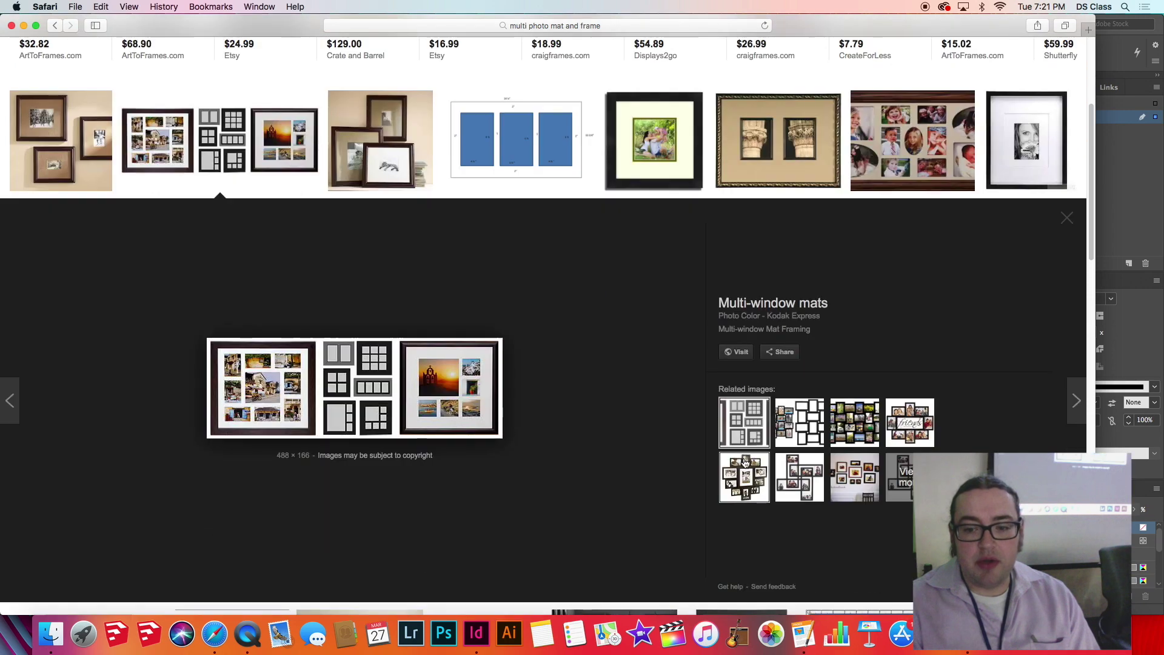
click(745, 473)
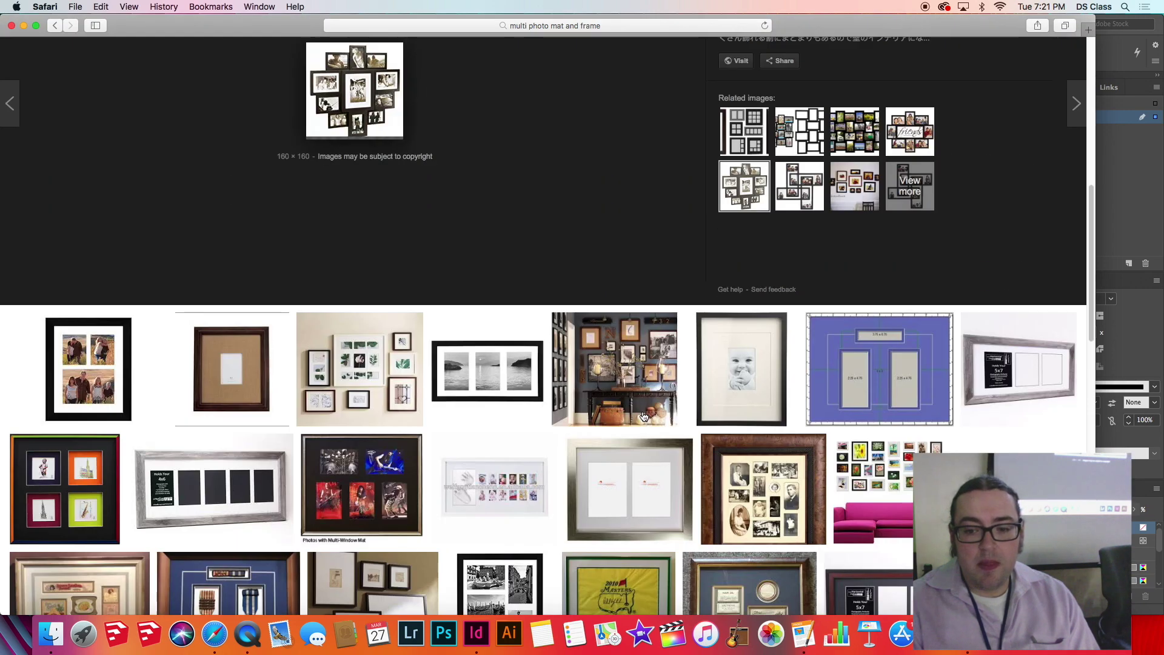
scroll(640, 420, down, 5)
Switch back to InDesign, draw a tall ellipse about 2.85 by 5.86 in beside the portrait, and move it to about X 3.04, Y 2.16 in
click(477, 634)
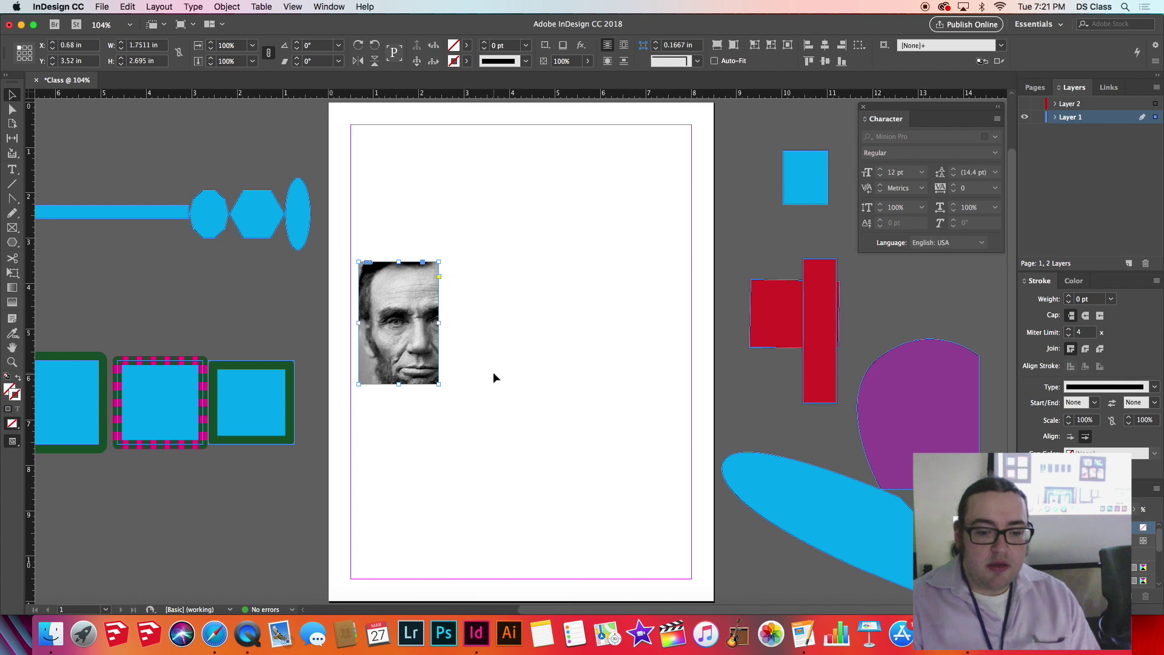
click(501, 220)
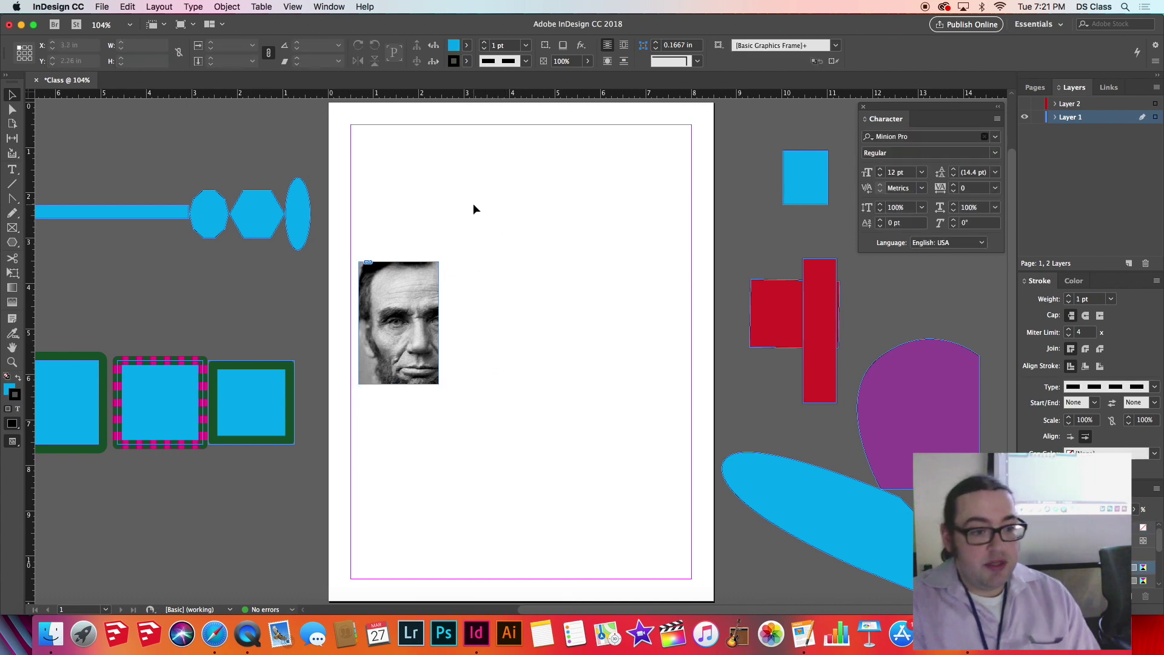
click(12, 242)
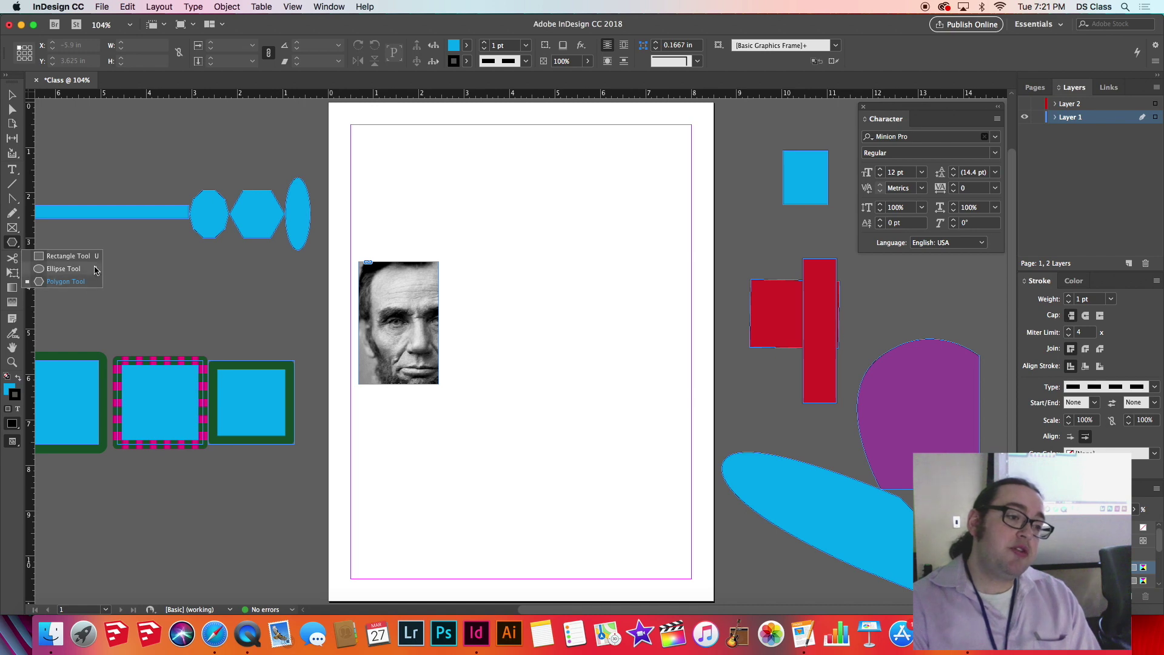
click(64, 268)
drag(545, 198, 675, 464)
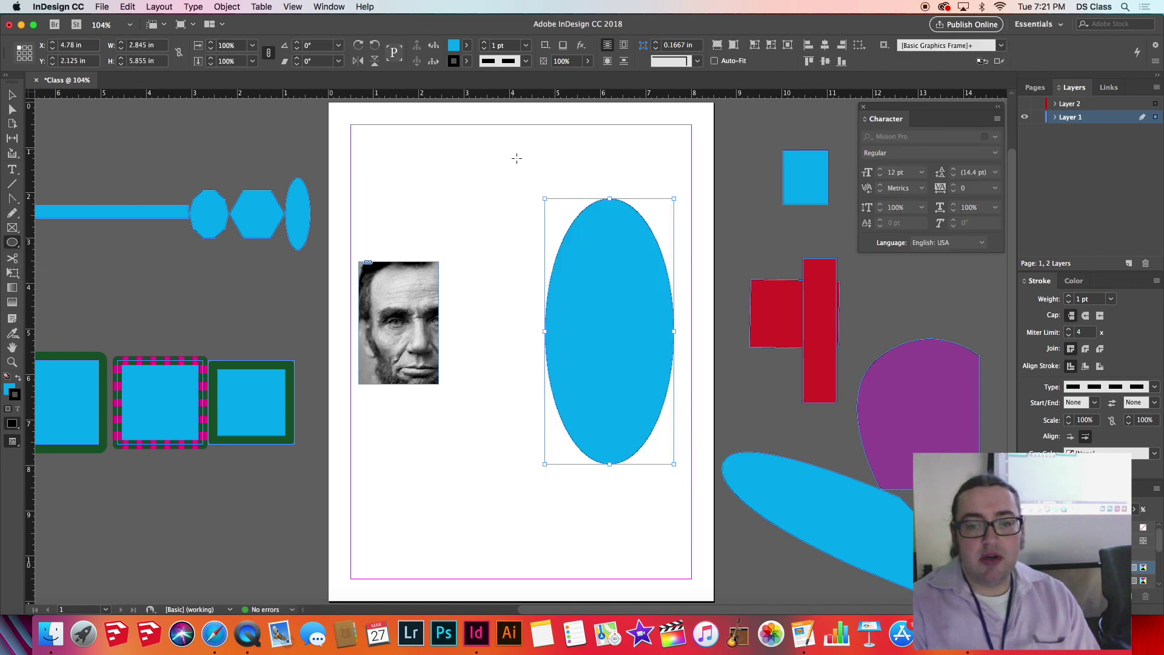
click(12, 95)
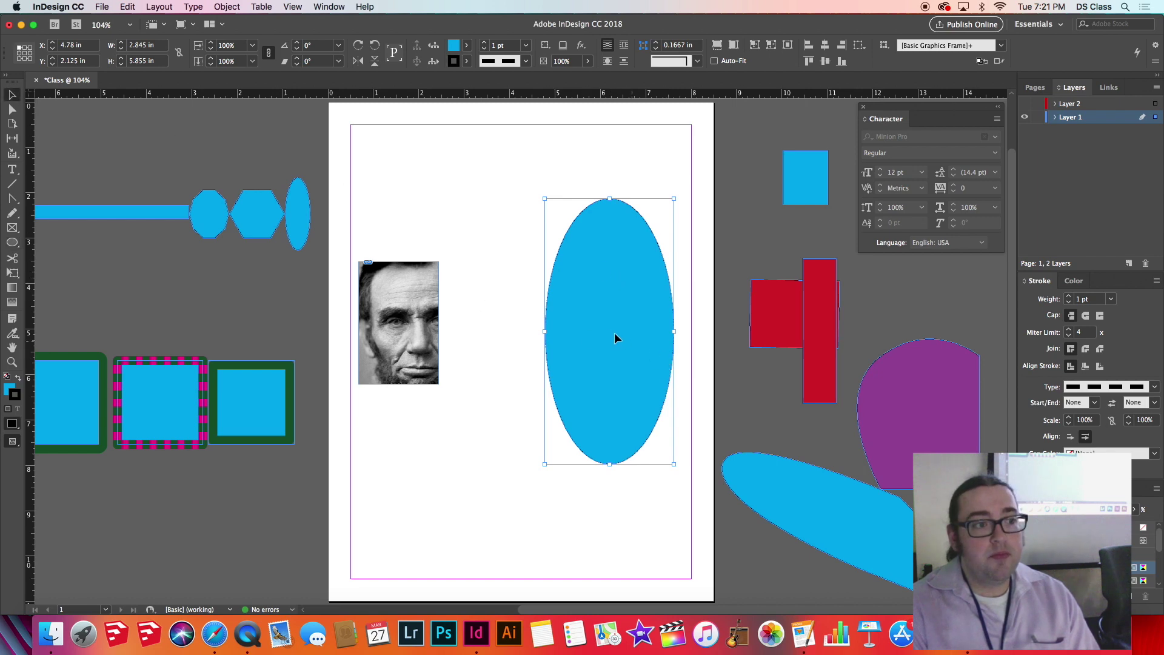
drag(615, 337, 536, 340)
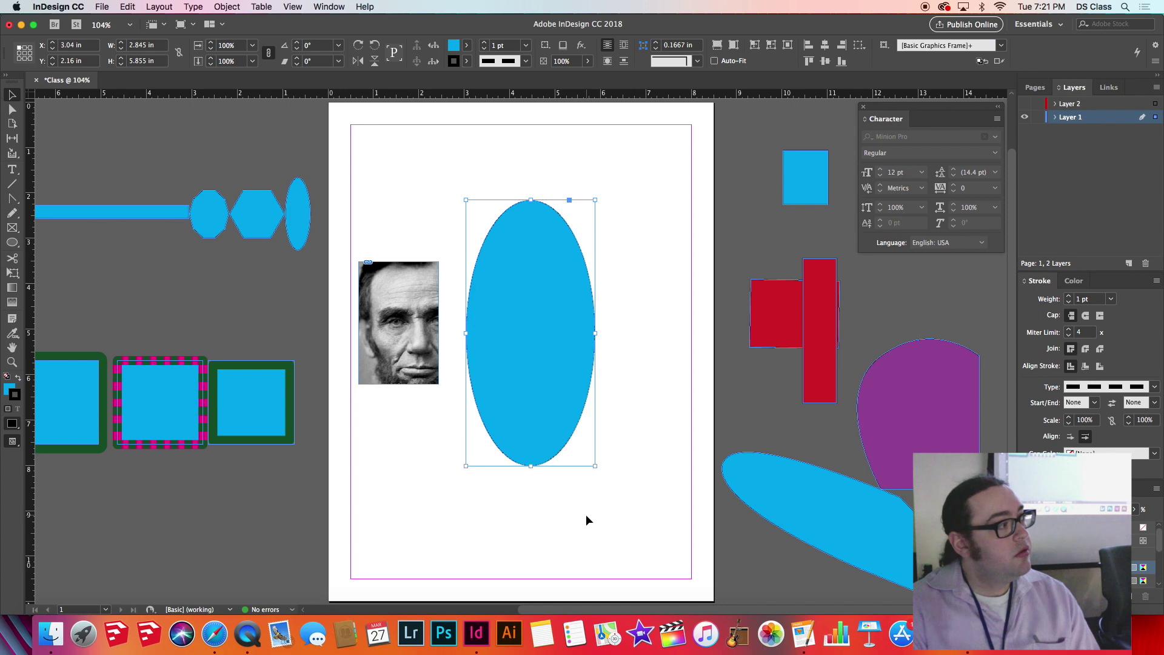
Place the Abraham Lincoln JPG from the Desktop inside the selected ellipse, replacing its contents
click(99, 6)
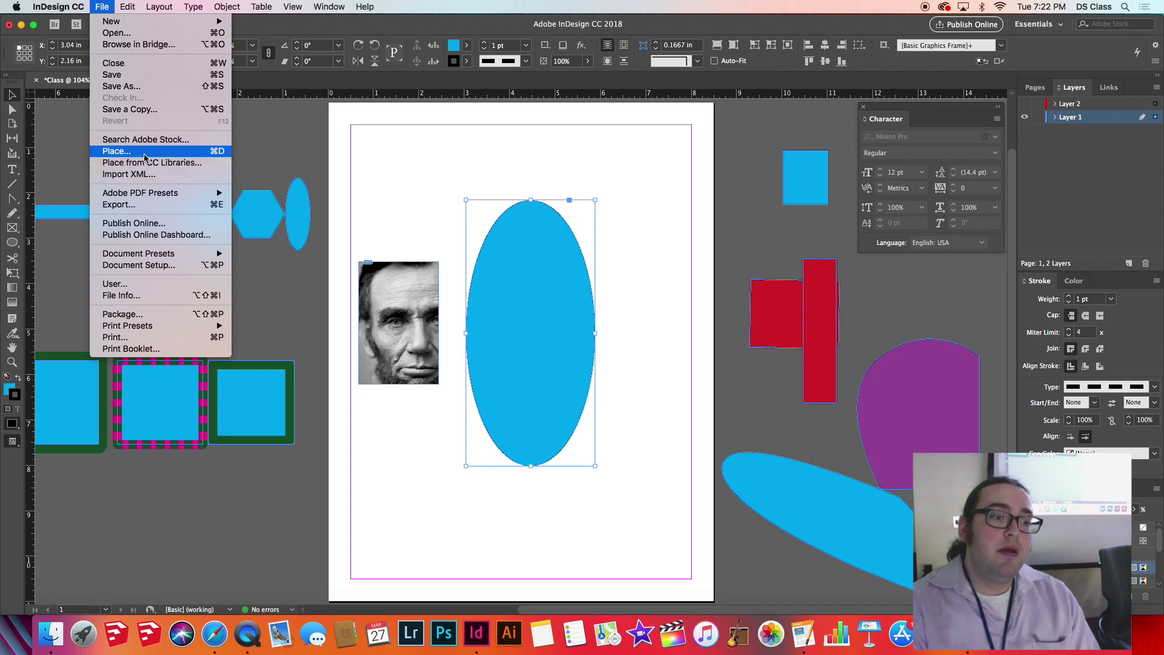
click(143, 151)
click(485, 149)
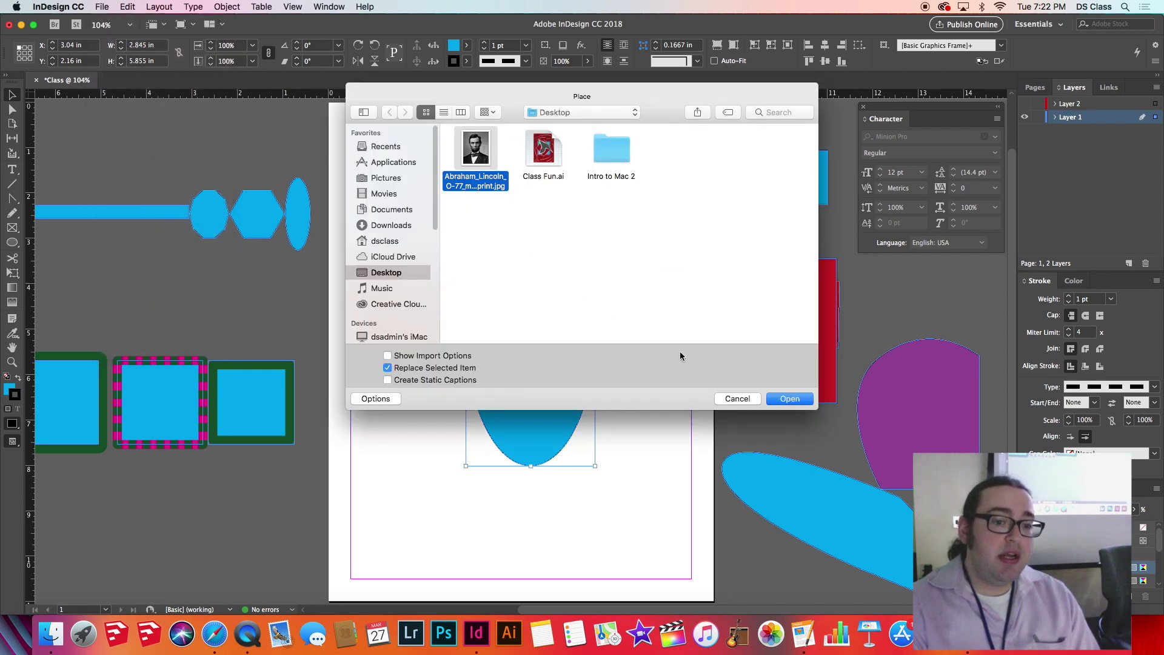
click(788, 401)
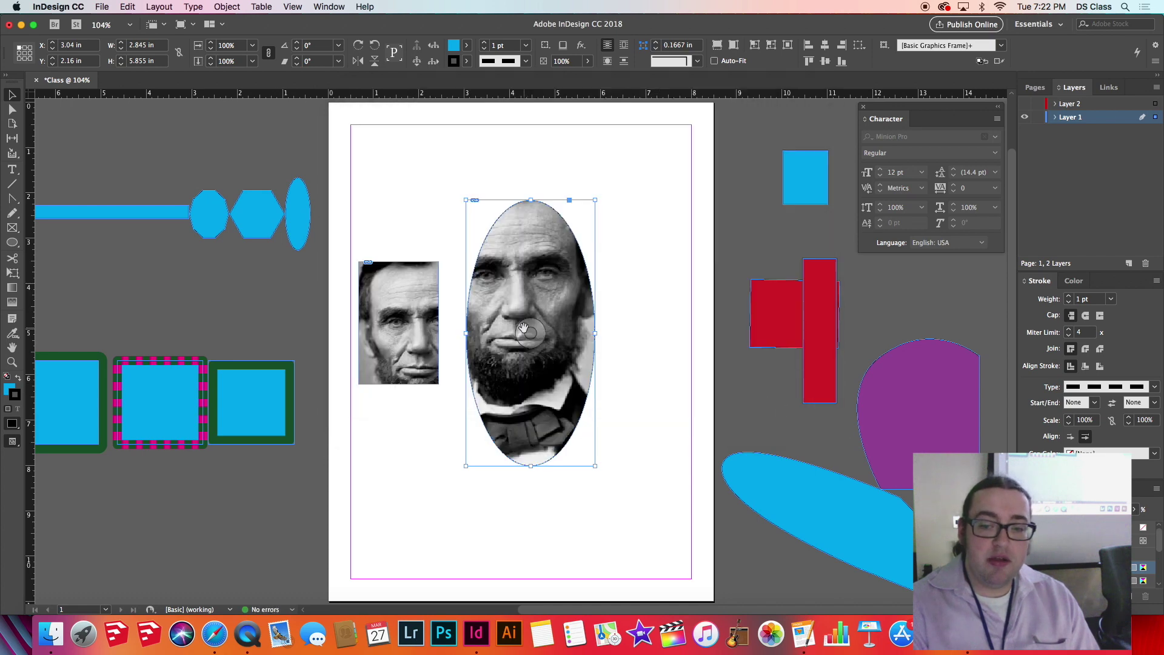
Shift the picture inside the ellipse to center Lincoln's face, and move the oval frame to about X 3.44, Y 2.57 in
drag(524, 329, 518, 293)
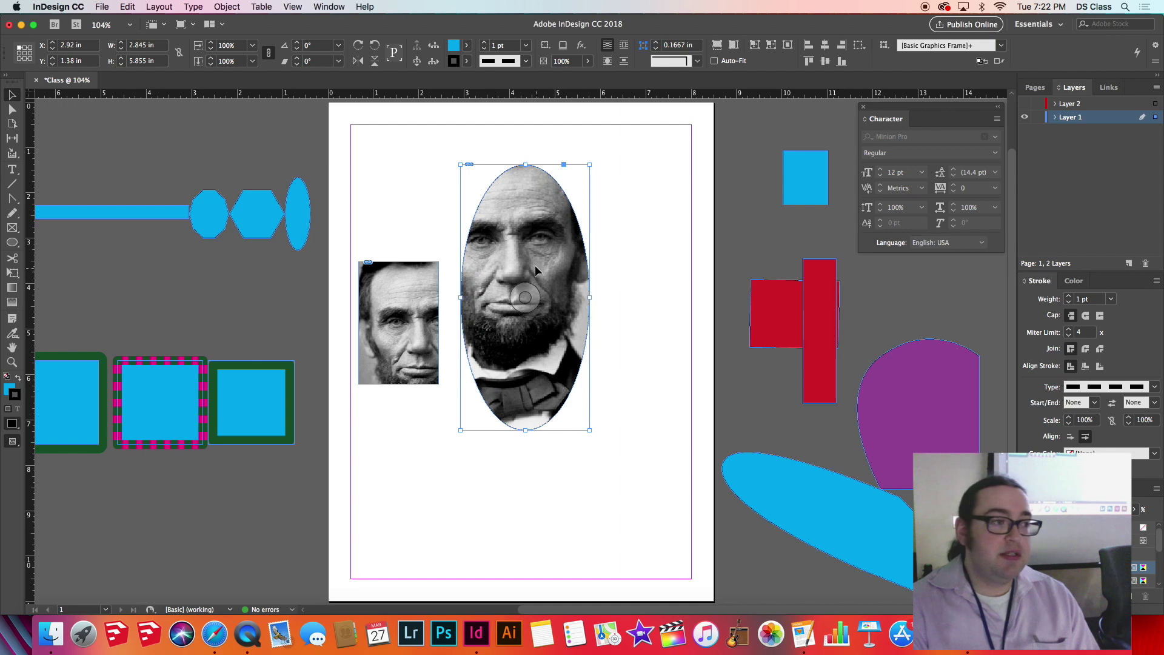
drag(535, 270, 543, 362)
click(546, 309)
click(631, 339)
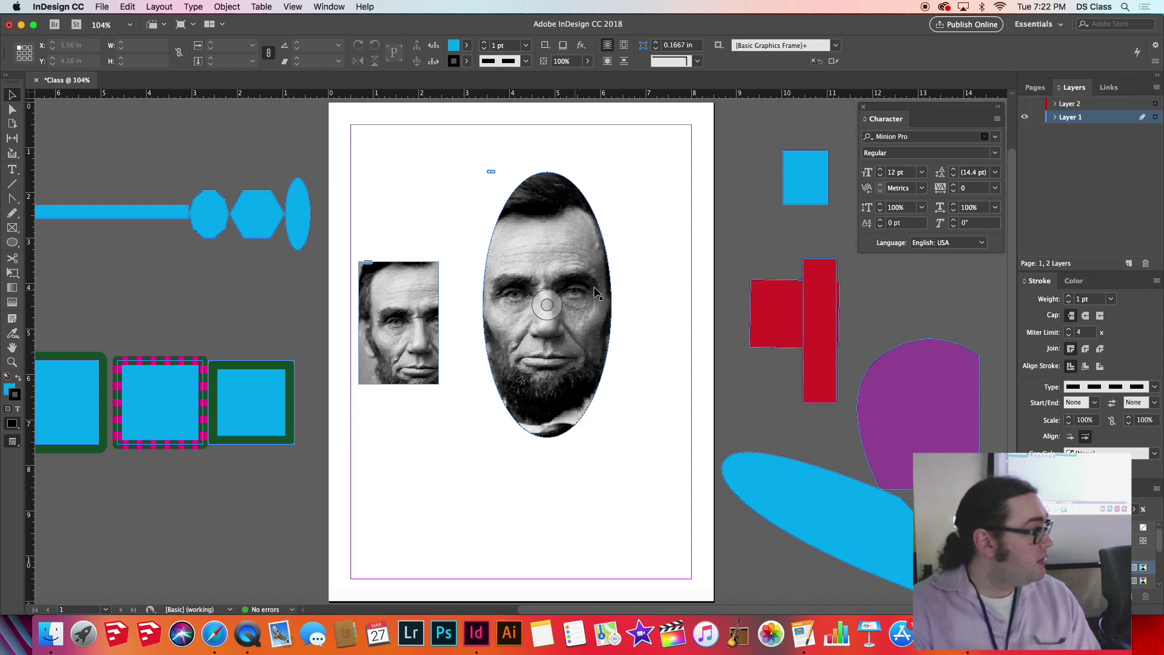
drag(576, 271, 578, 317)
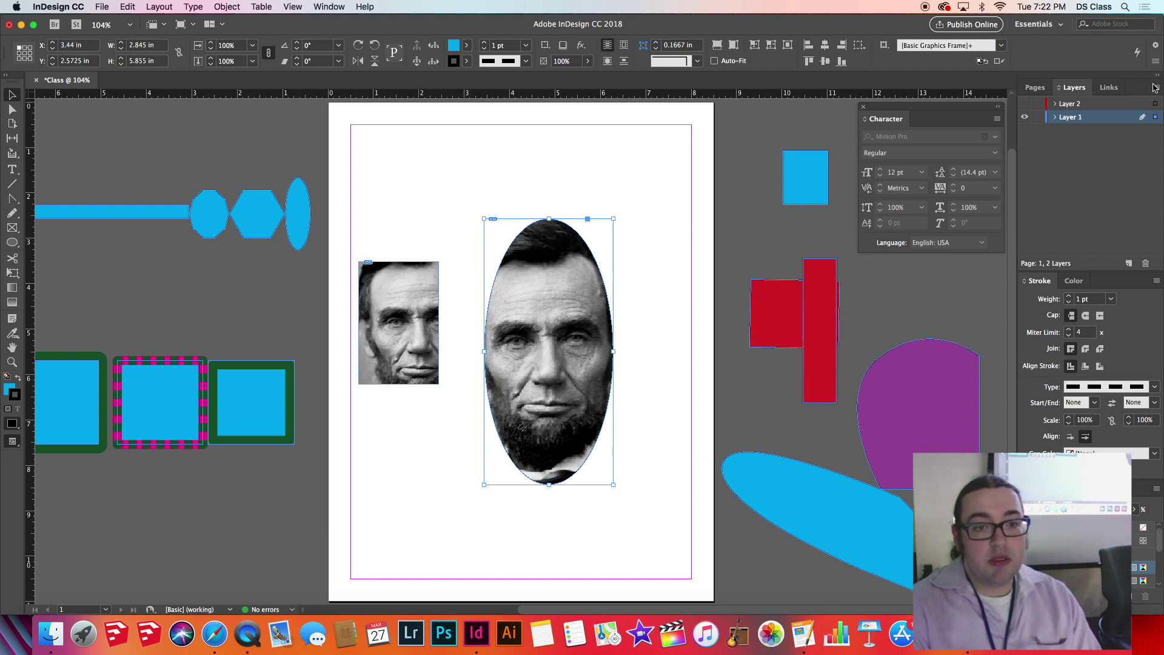
Show the list of linked image files used in the document
click(1108, 88)
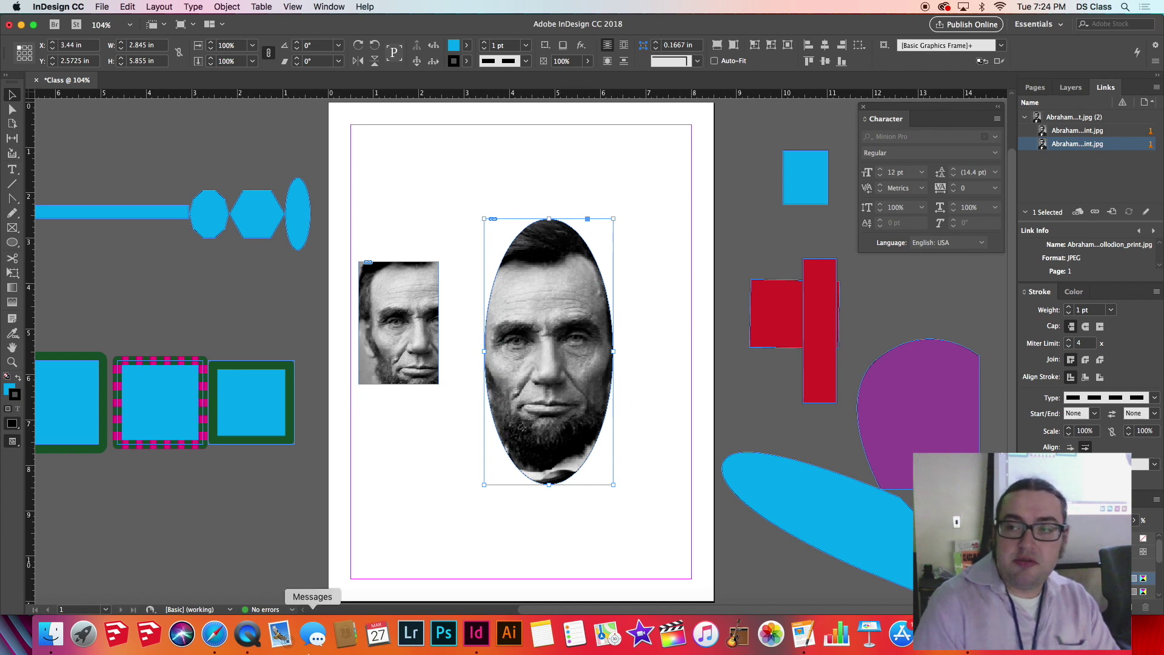
Move the Abraham Lincoln JPG from the Desktop folder to the Trash in Finder
click(43, 638)
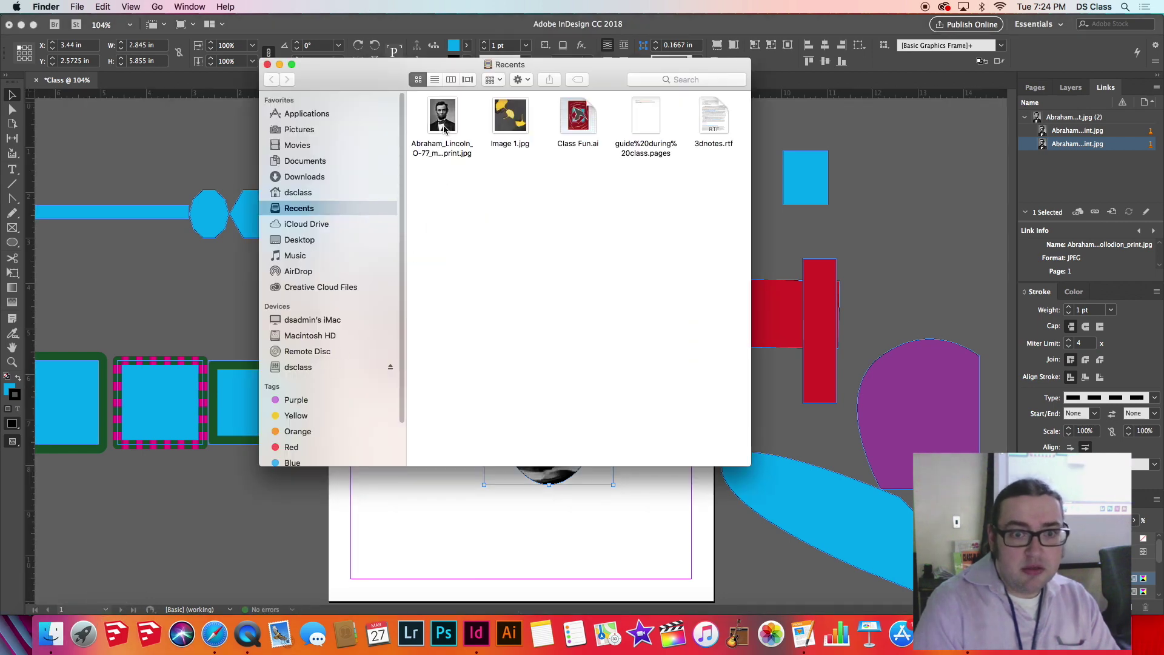
drag(315, 135, 316, 154)
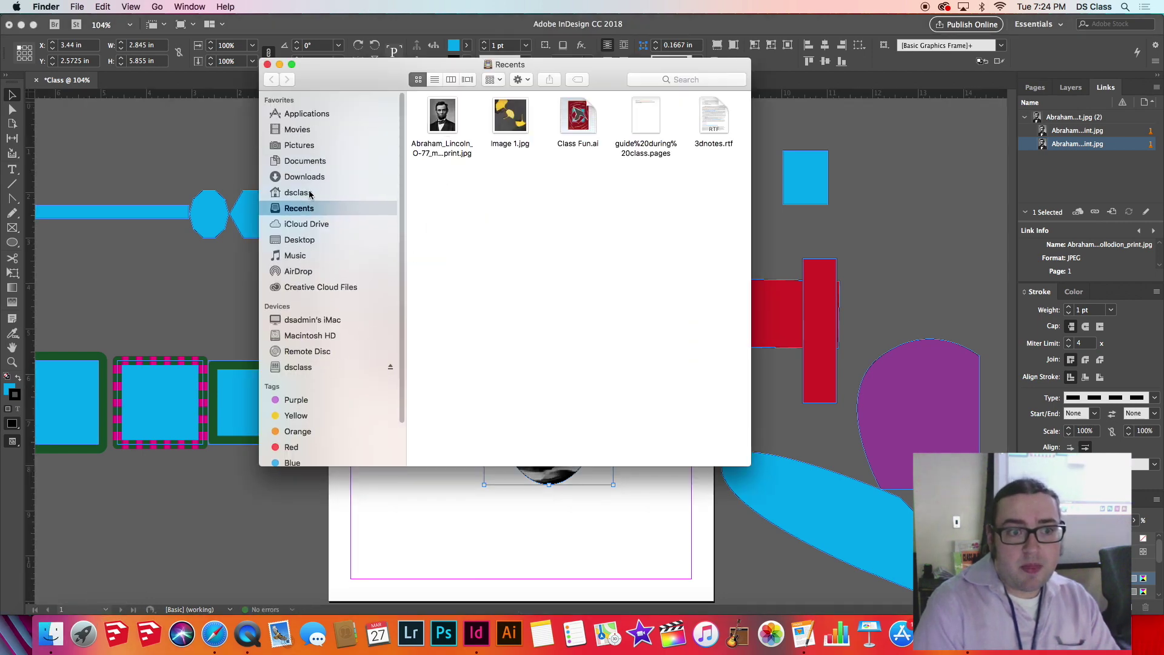
click(326, 240)
drag(576, 118, 1140, 632)
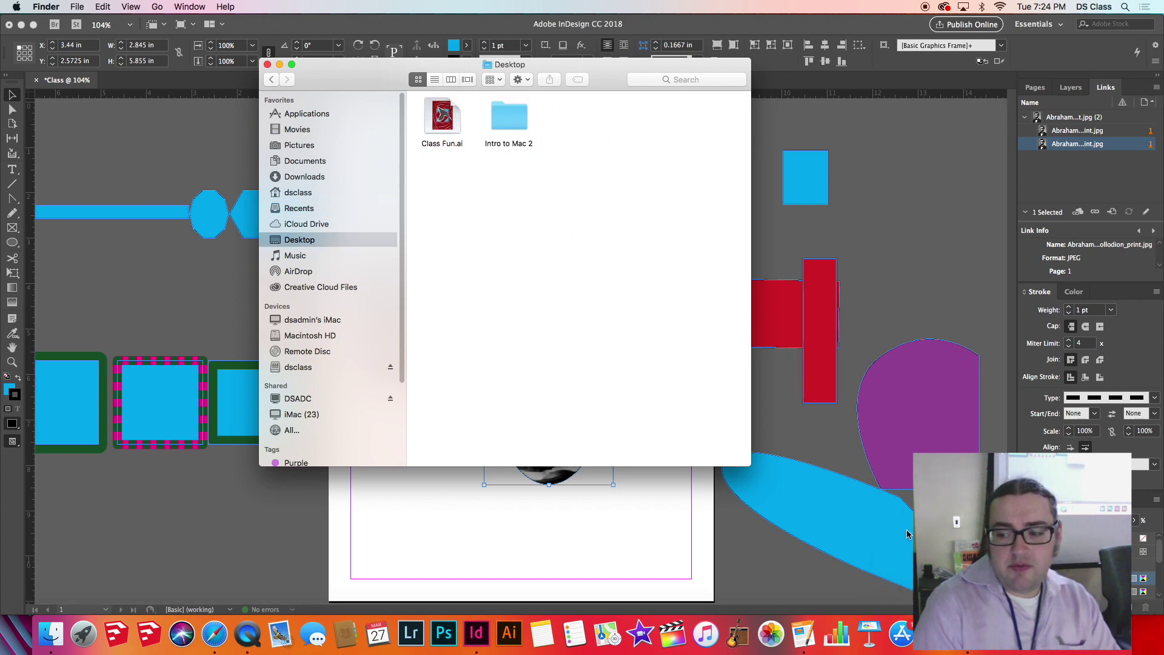
Return to InDesign and move the oval portrait frame to about X 3.3, Y 2.9 in
click(523, 507)
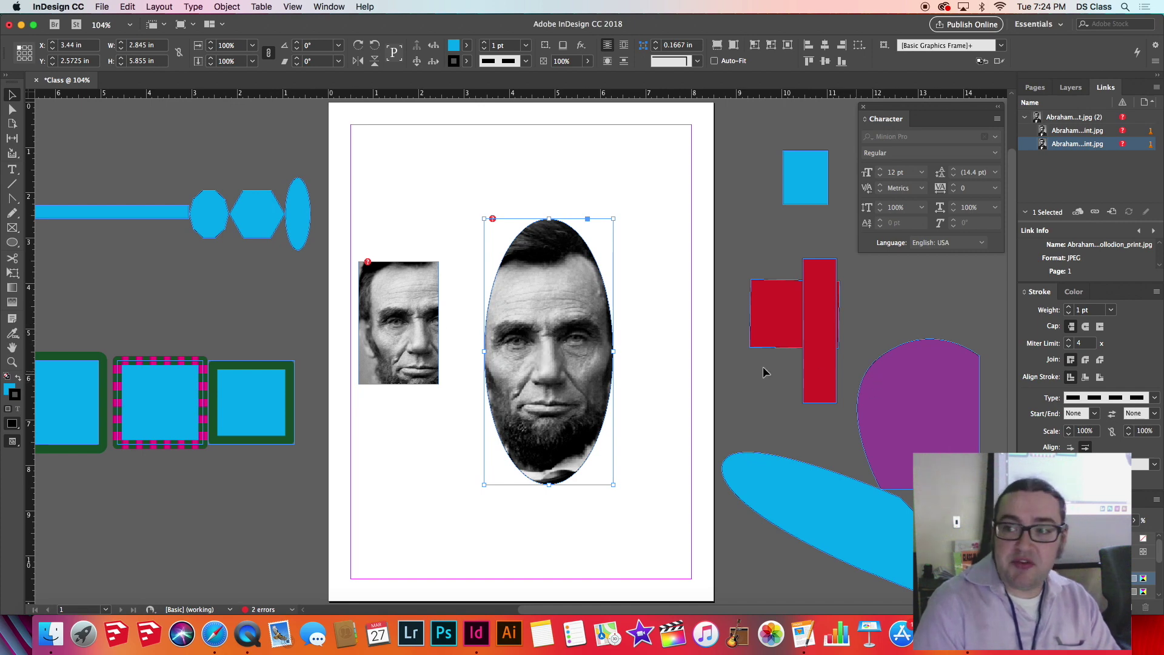
drag(503, 305, 498, 282)
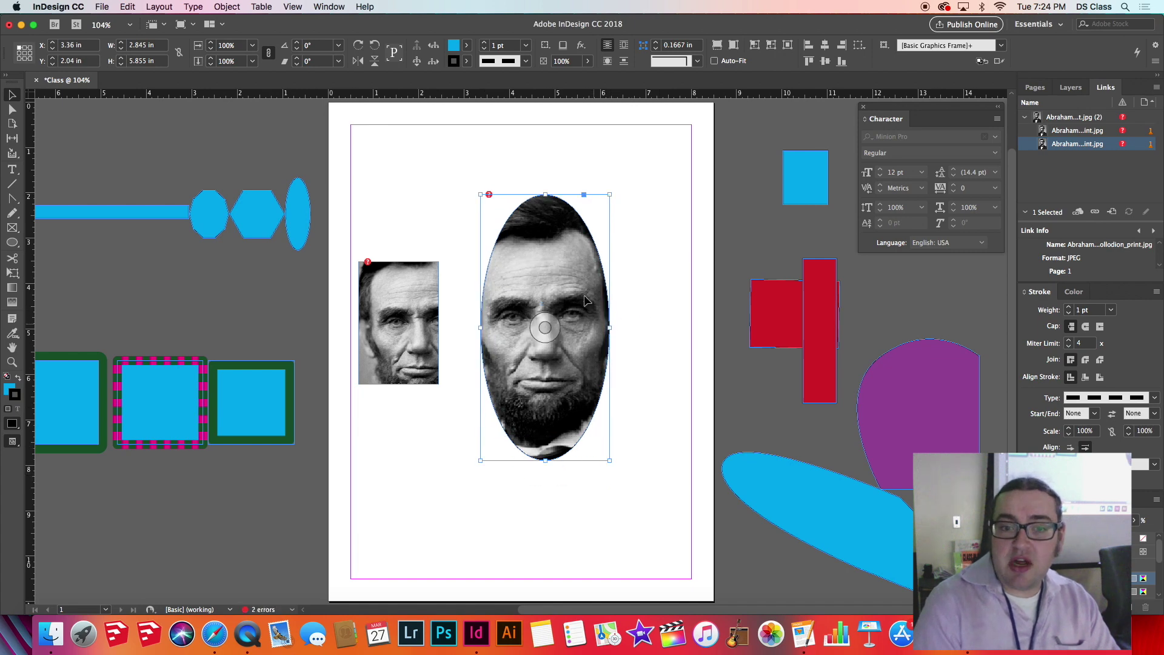
drag(604, 282, 601, 321)
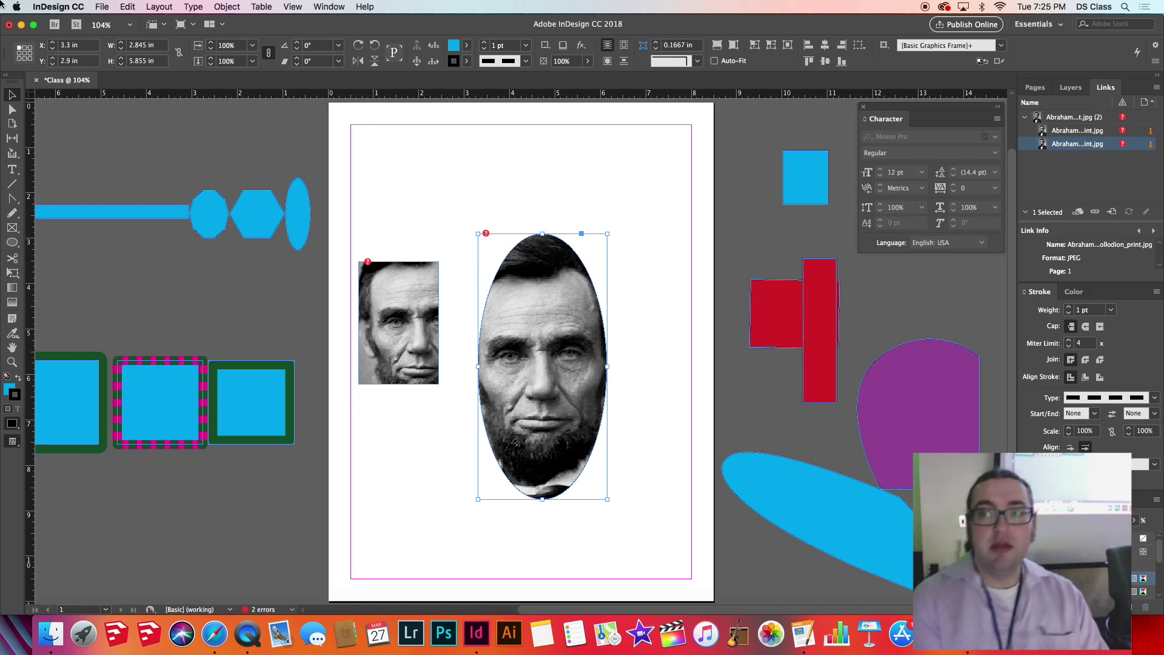
Start exporting the document to Documents as Class.pdf in Adobe PDF (Print) format, and cancel at the PDF export settings
click(102, 6)
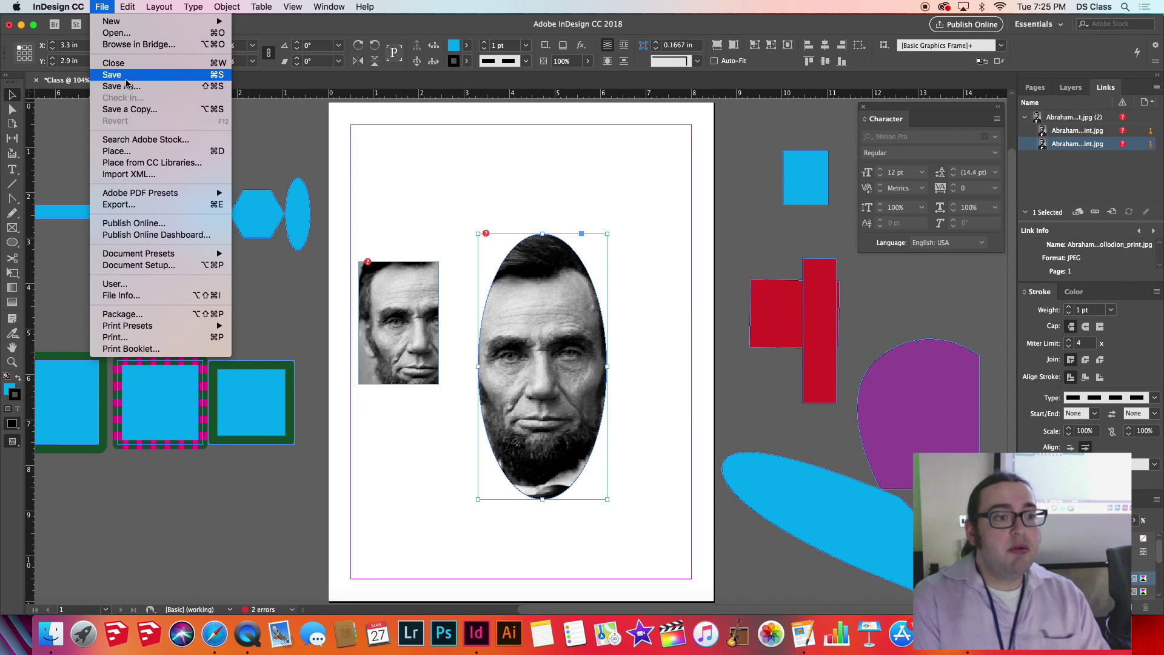
click(143, 206)
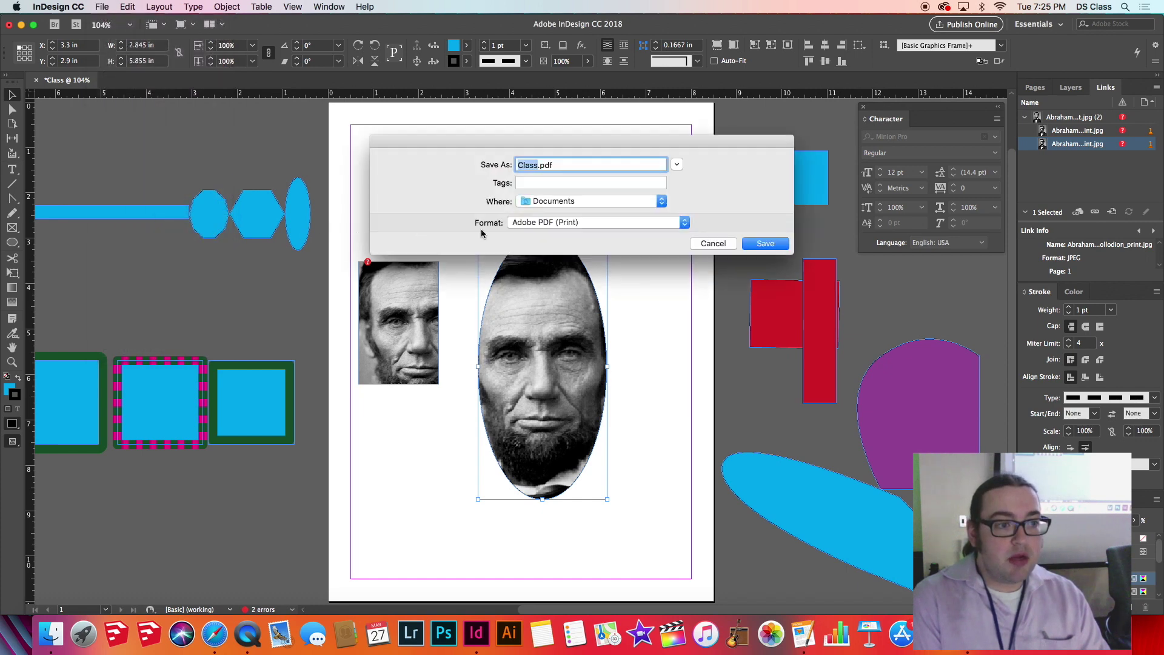
click(766, 243)
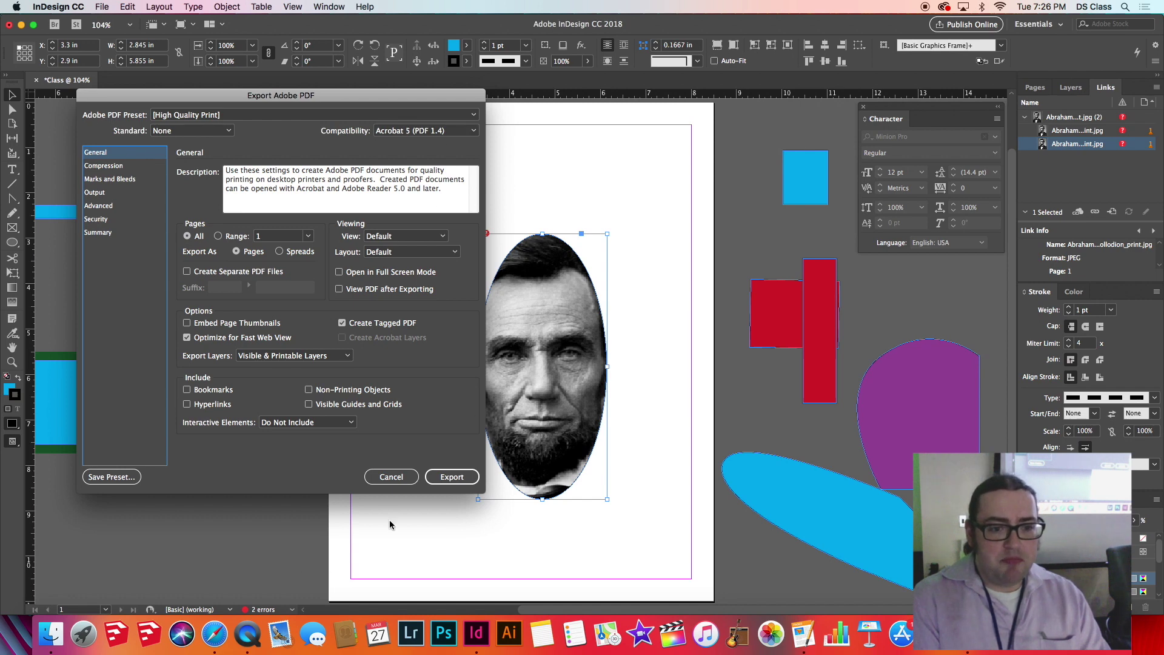
click(391, 477)
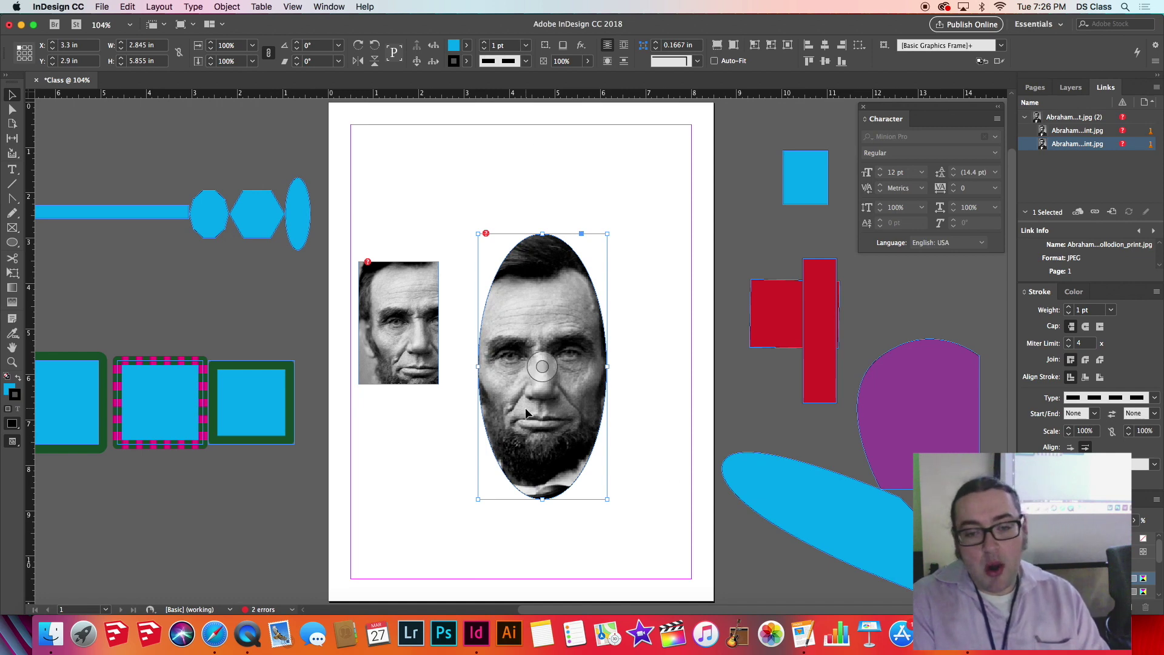
Move the oval frame to about X 2.94, Y 1.56 in, and put the Lincoln JPG back on the Desktop from the Trash
drag(525, 408, 509, 346)
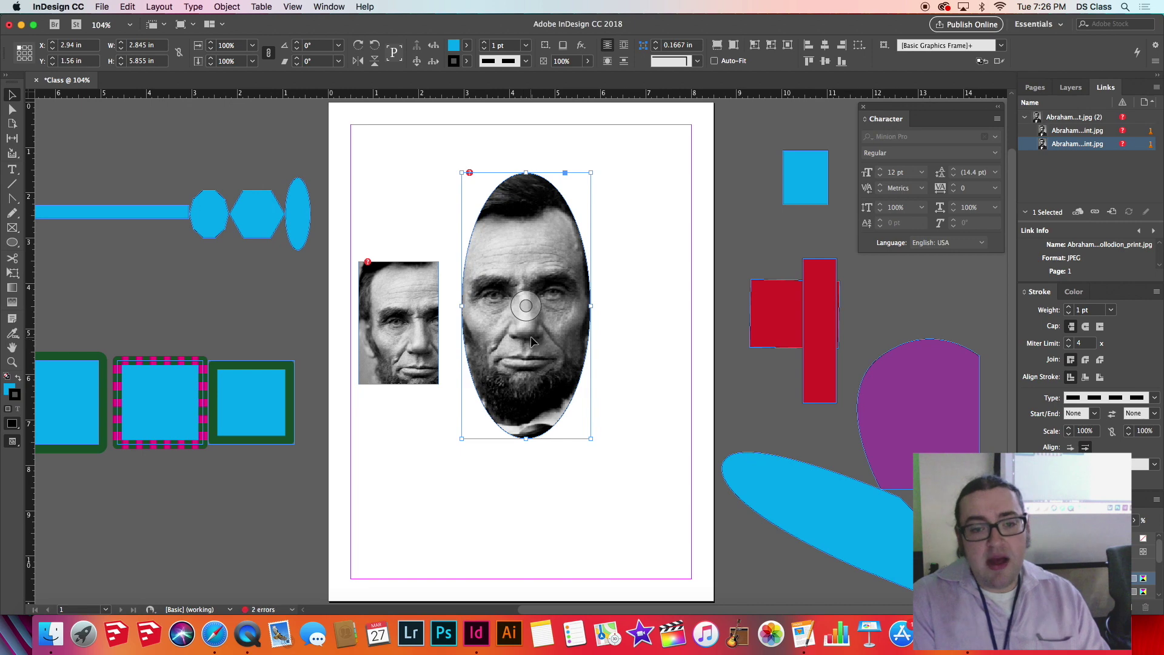
click(1130, 649)
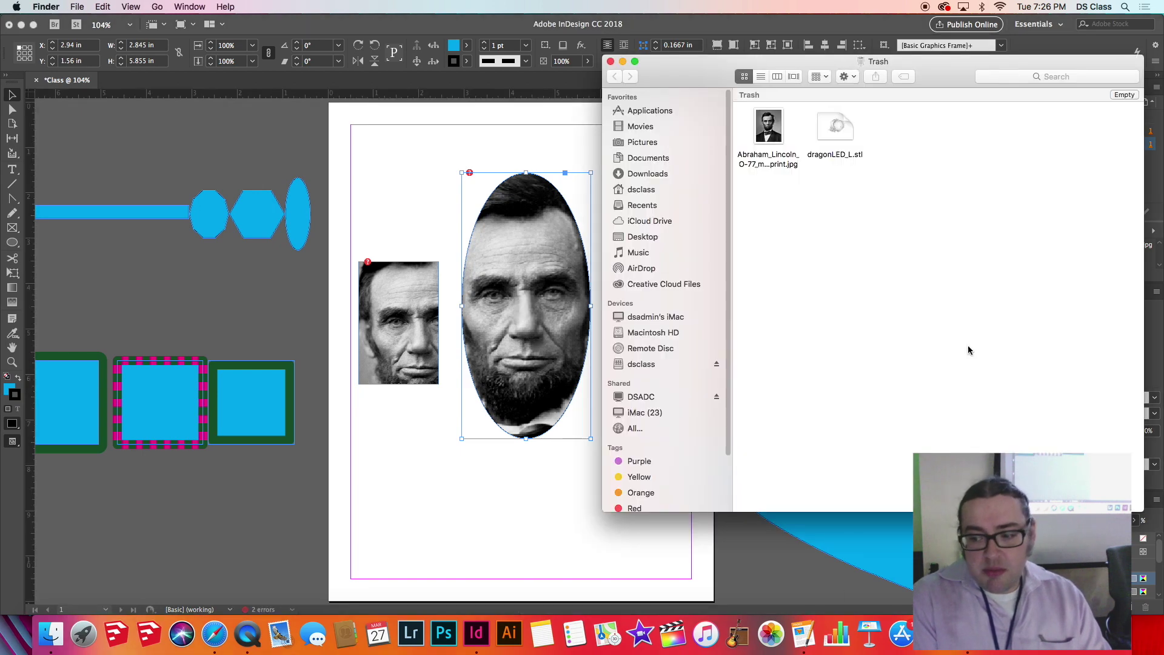
right_click(780, 124)
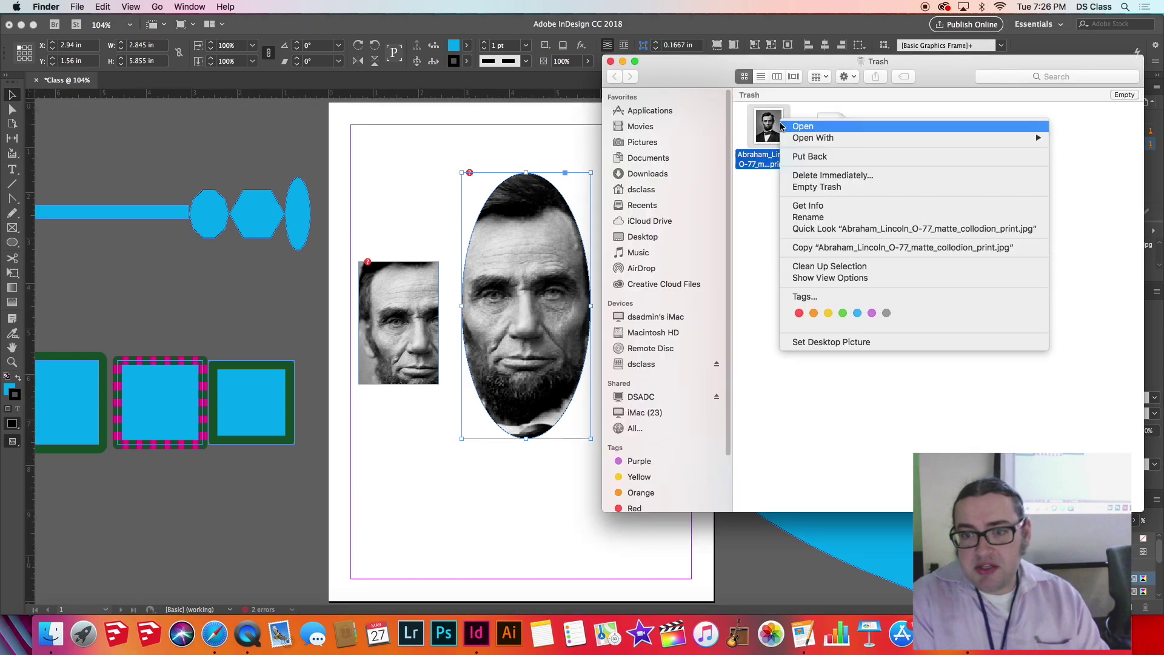
click(801, 156)
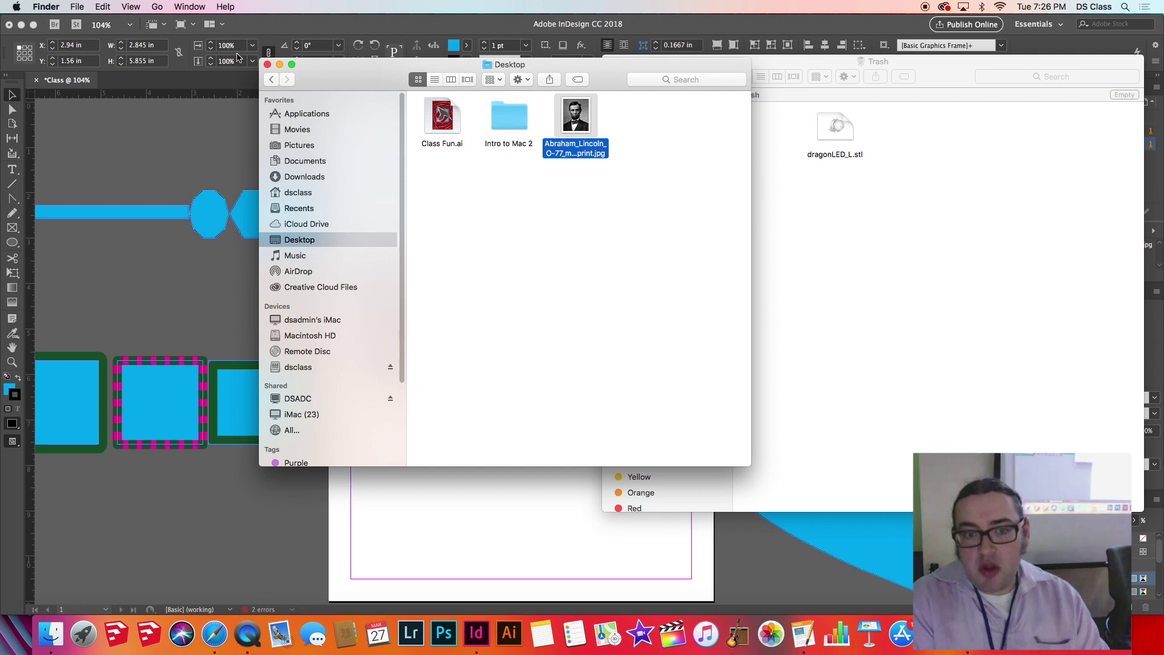
click(268, 64)
click(611, 62)
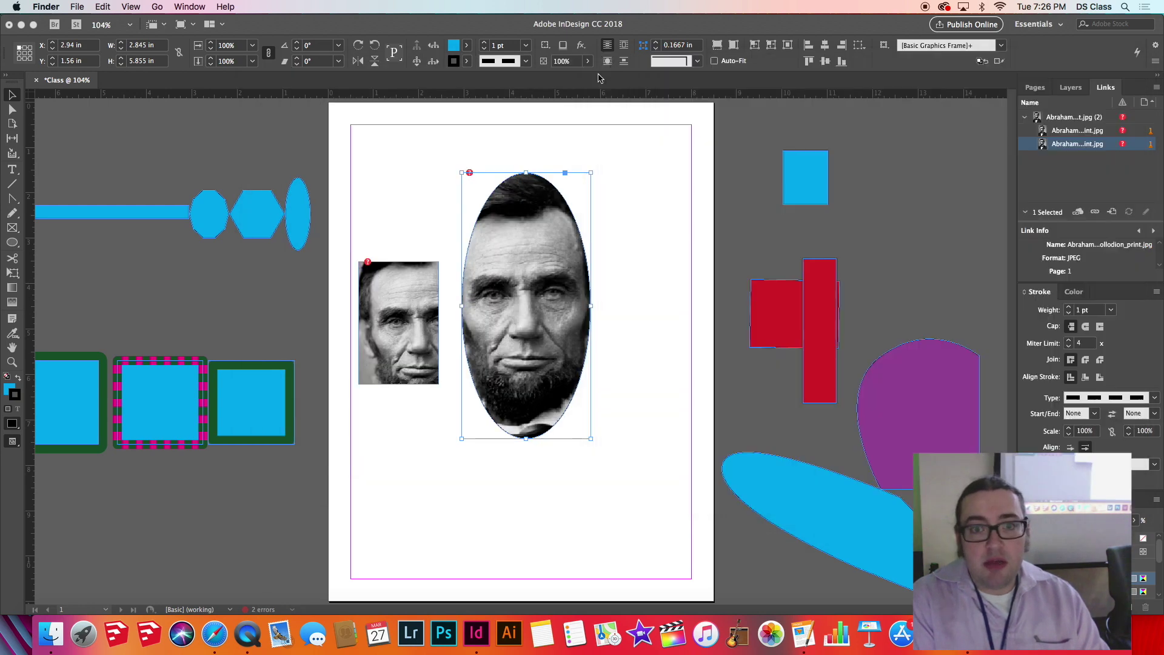
Return to InDesign and move the oval portrait frame to about X 3.36, Y 2.64 in
click(428, 196)
drag(539, 253, 557, 302)
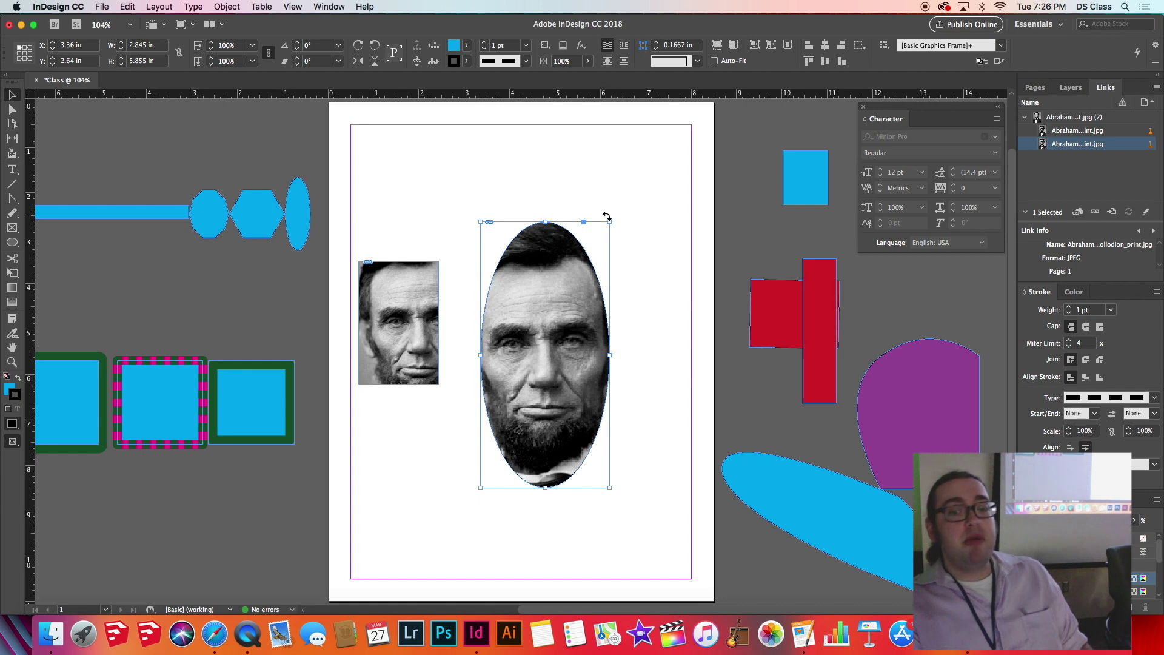
Try rotating the oval portrait frame to about -47°, and undo the rotation
drag(607, 216, 679, 316)
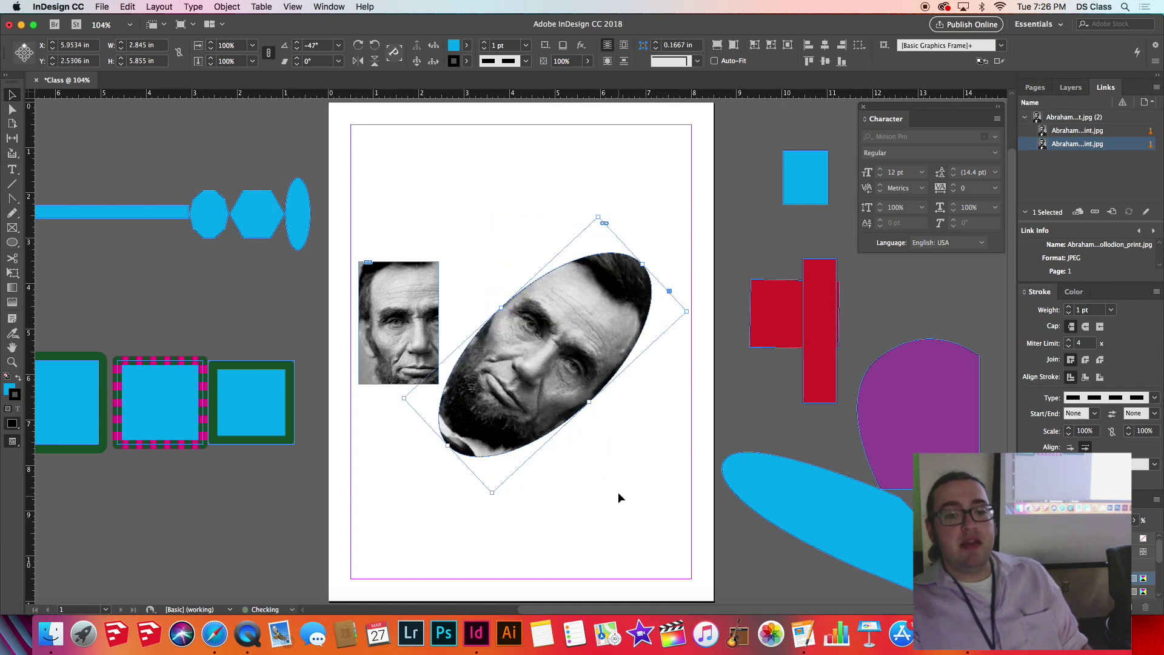
key(super+z)
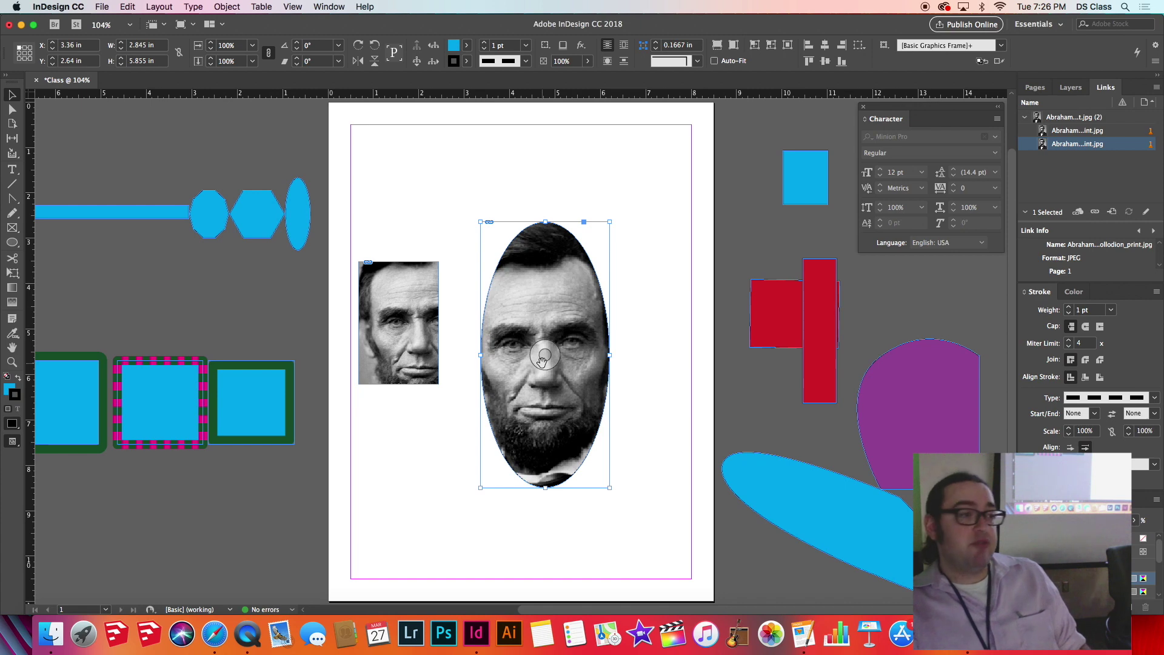
key(super+z)
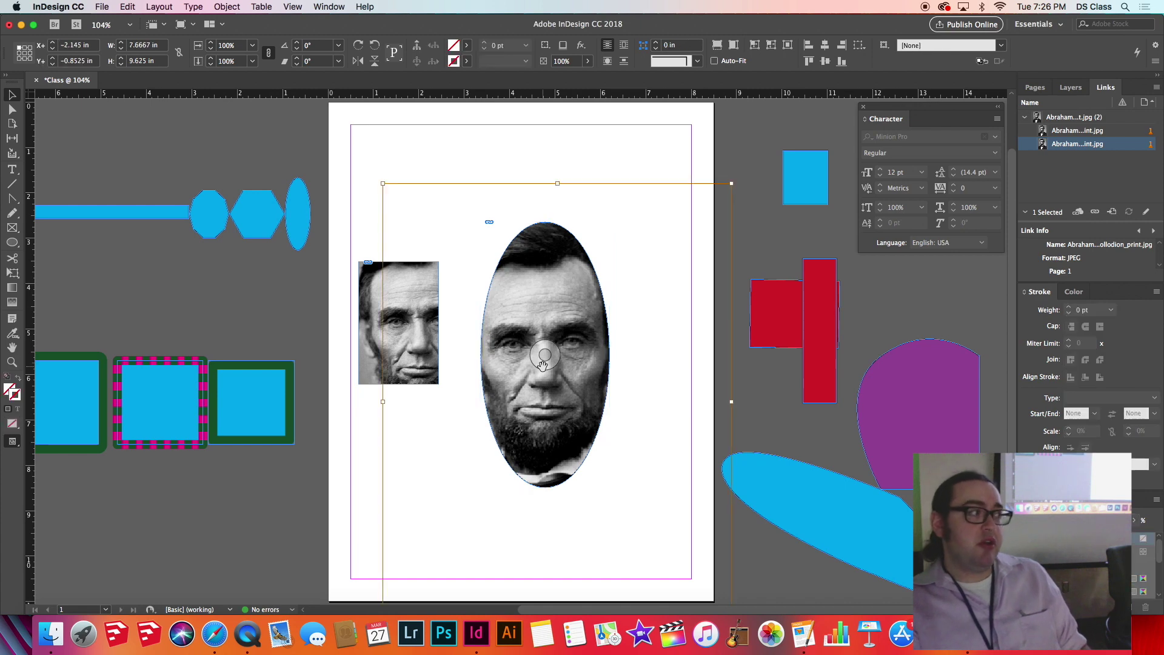
click(480, 143)
right_click(555, 344)
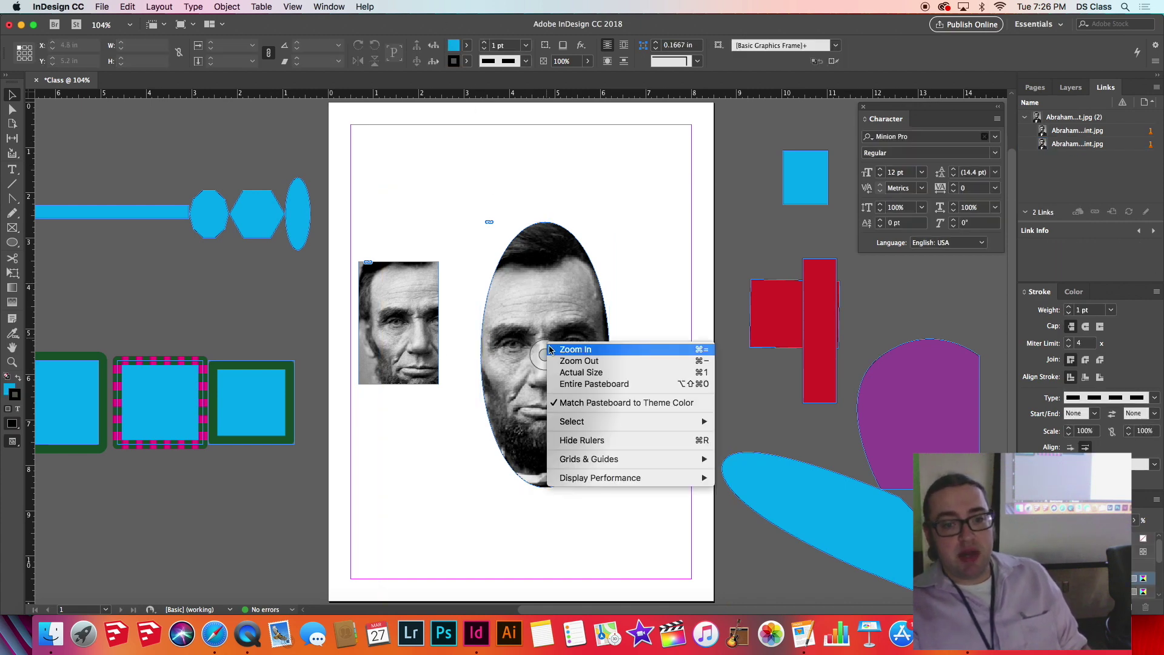
click(522, 299)
right_click(525, 290)
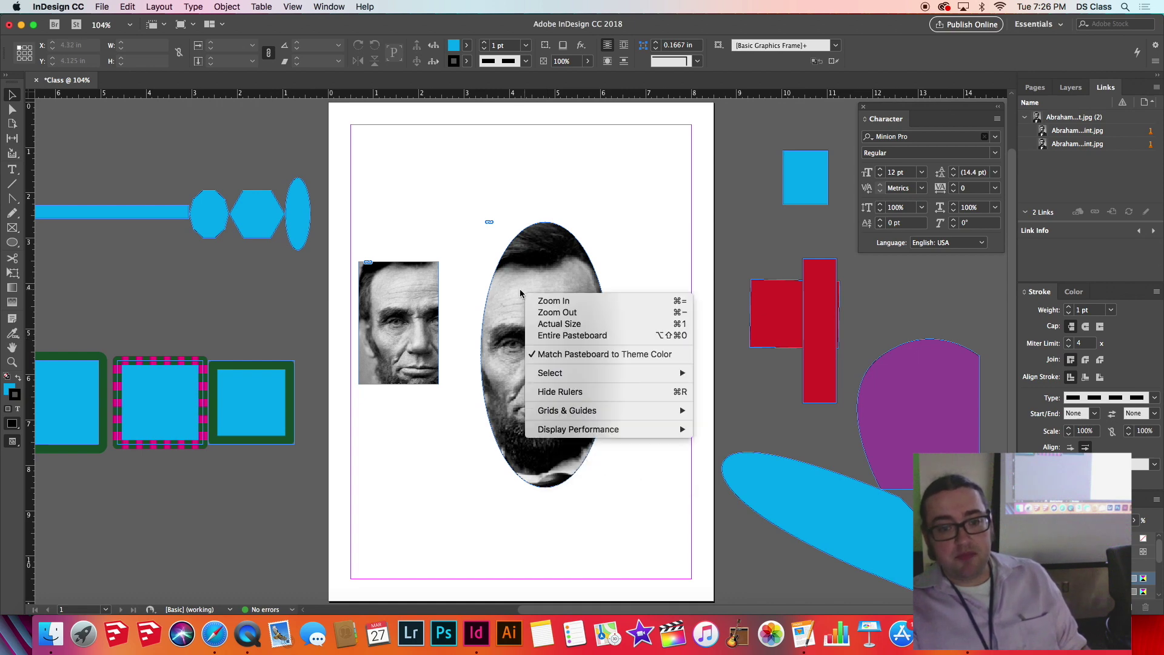
click(520, 291)
Select the picture inside the oval frame and open its linked file for editing in Adobe Photoshop CC 2018
click(530, 296)
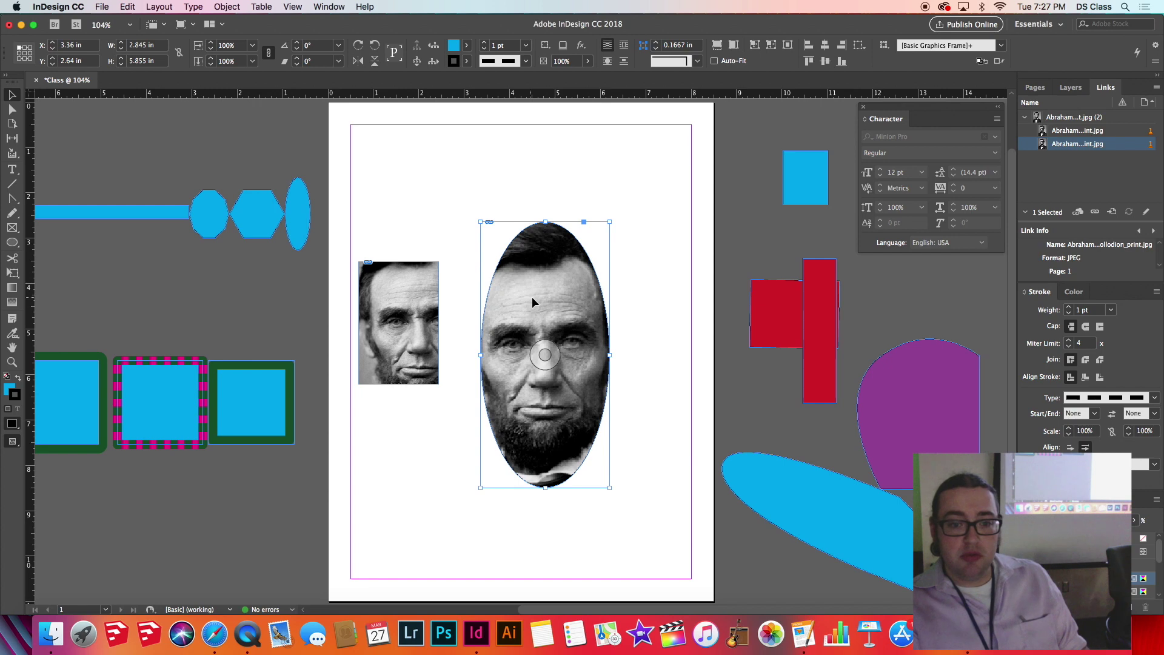
drag(533, 297, 548, 370)
click(546, 356)
right_click(547, 335)
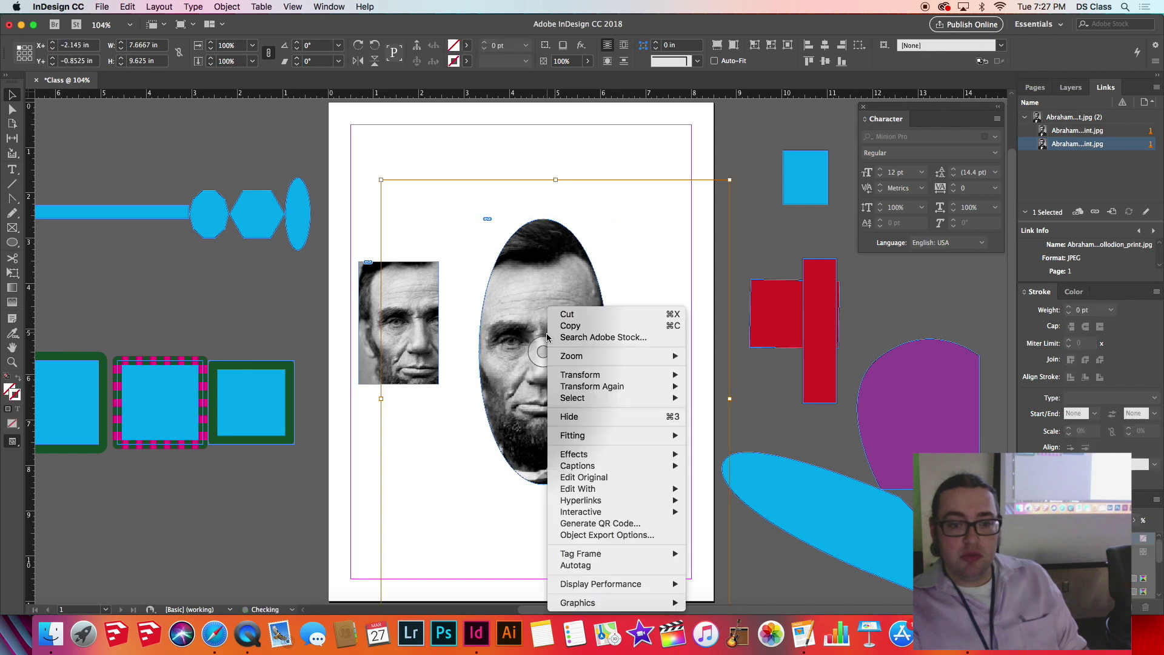
click(525, 331)
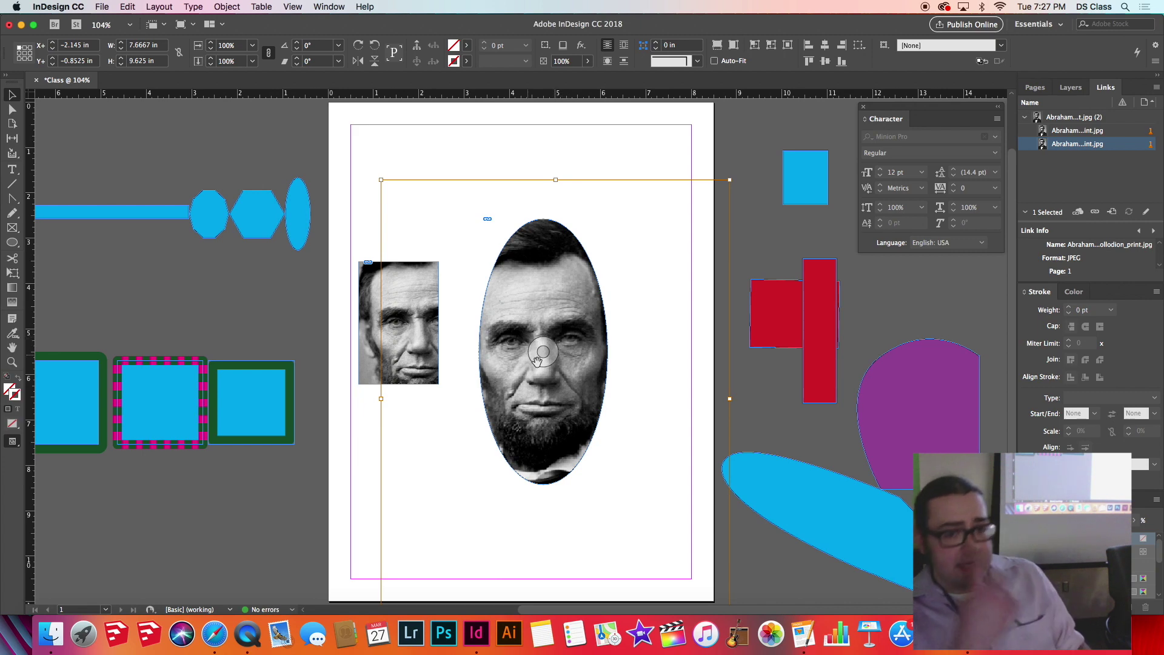
right_click(538, 298)
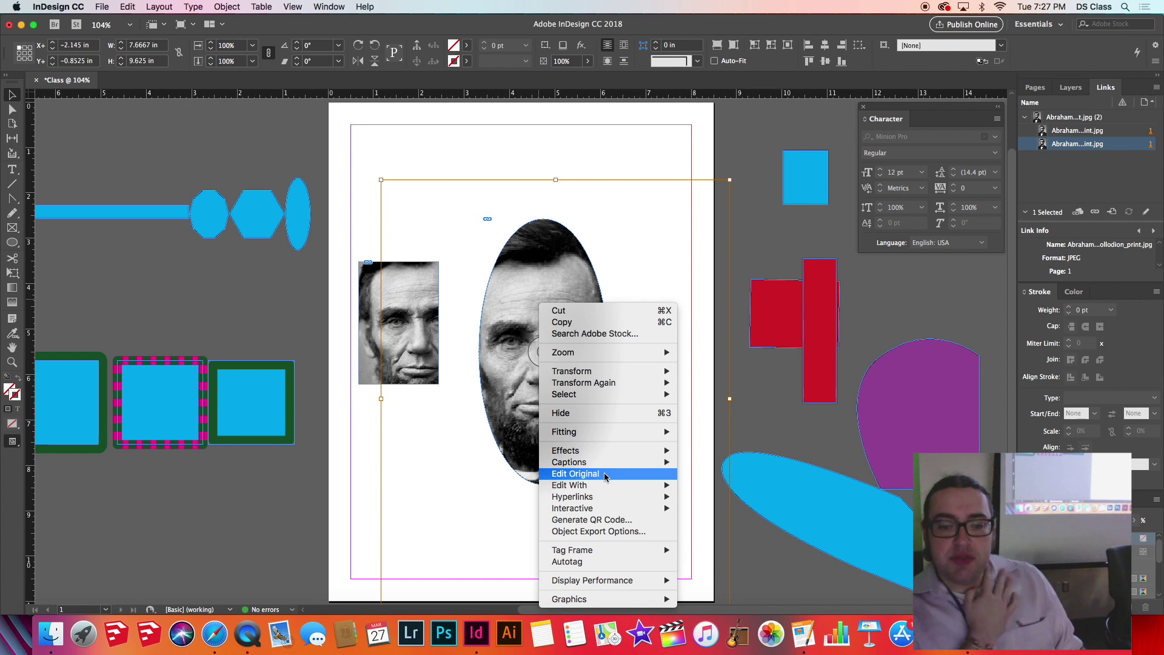
mouse_move(615, 488)
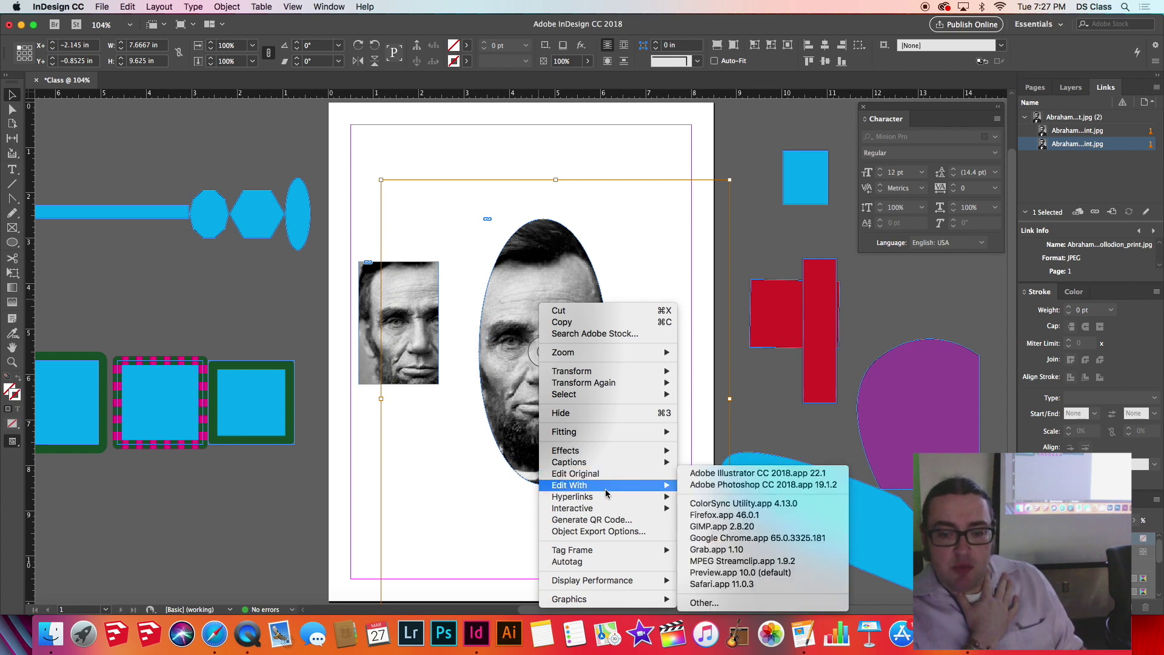
click(738, 486)
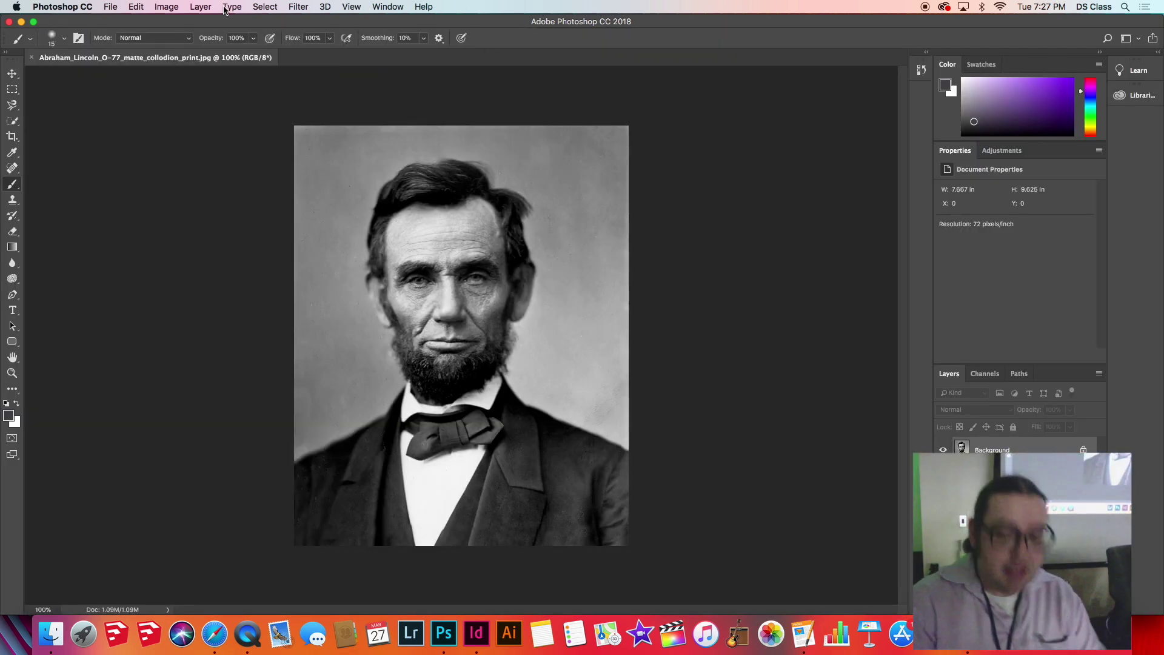
Set the foreground color to pure red (ff0000) and switch to the Brush tool
click(9, 415)
click(852, 222)
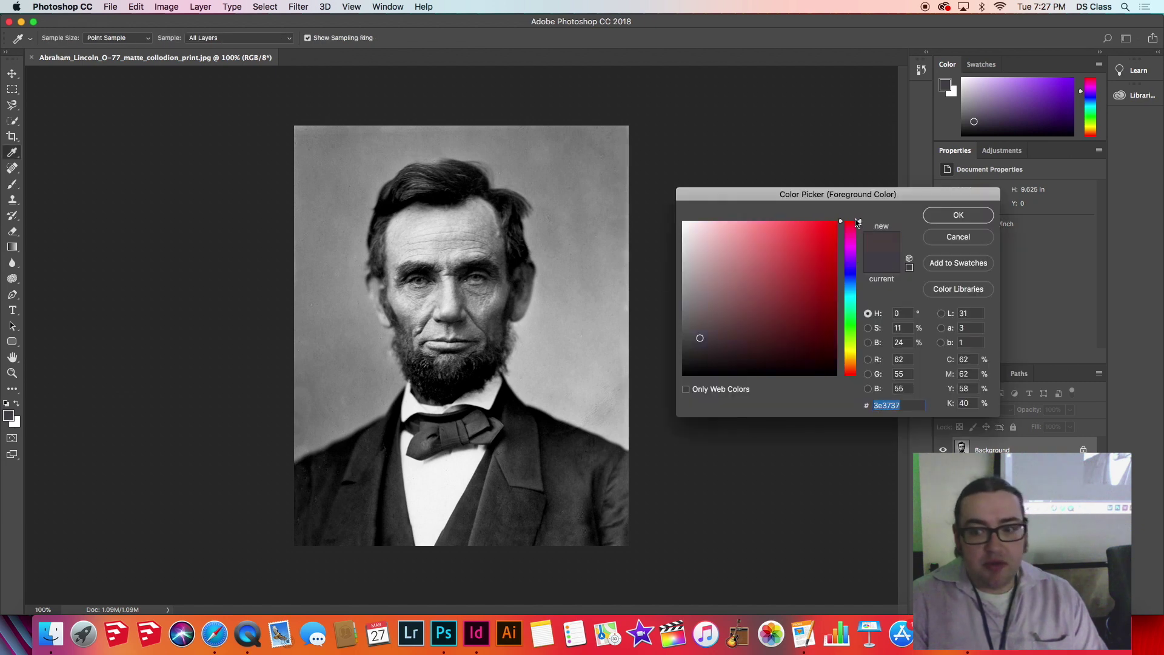
click(834, 221)
click(955, 215)
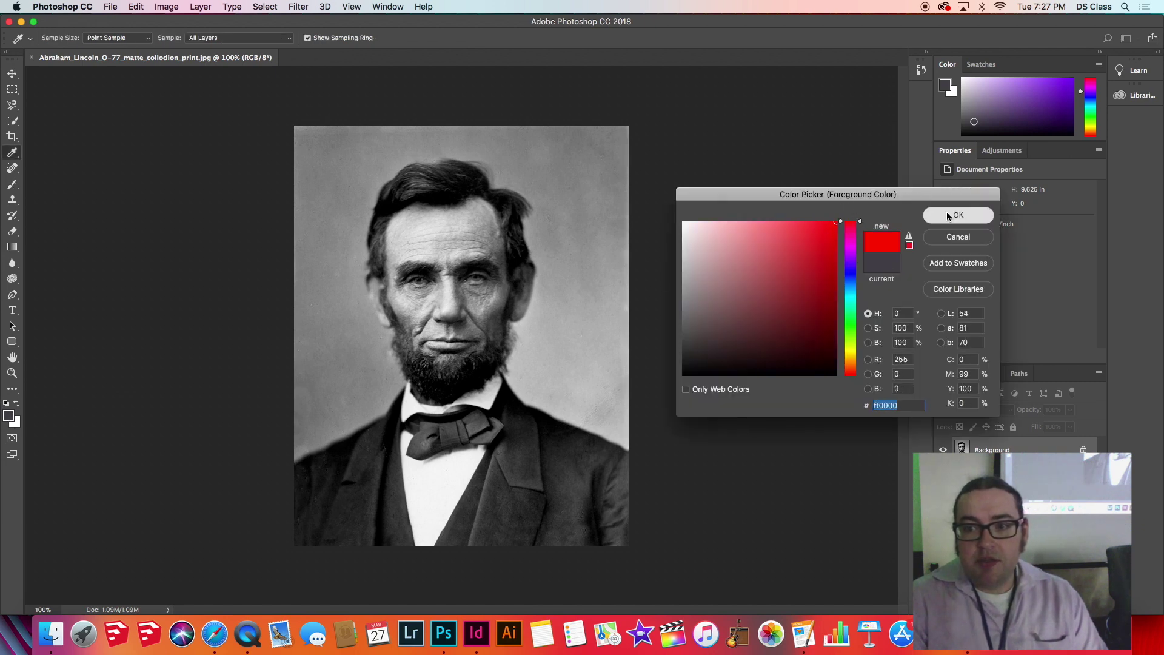
key(b)
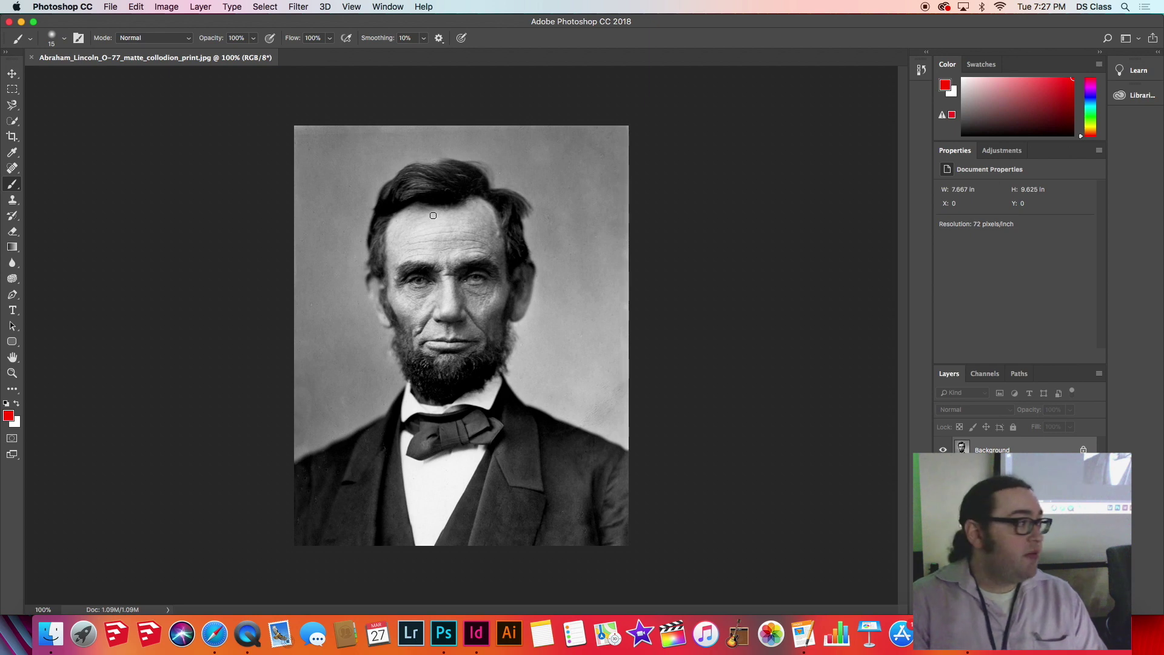
Try painting a red X across Lincoln's face twice, undoing the strokes each time
drag(408, 241, 555, 349)
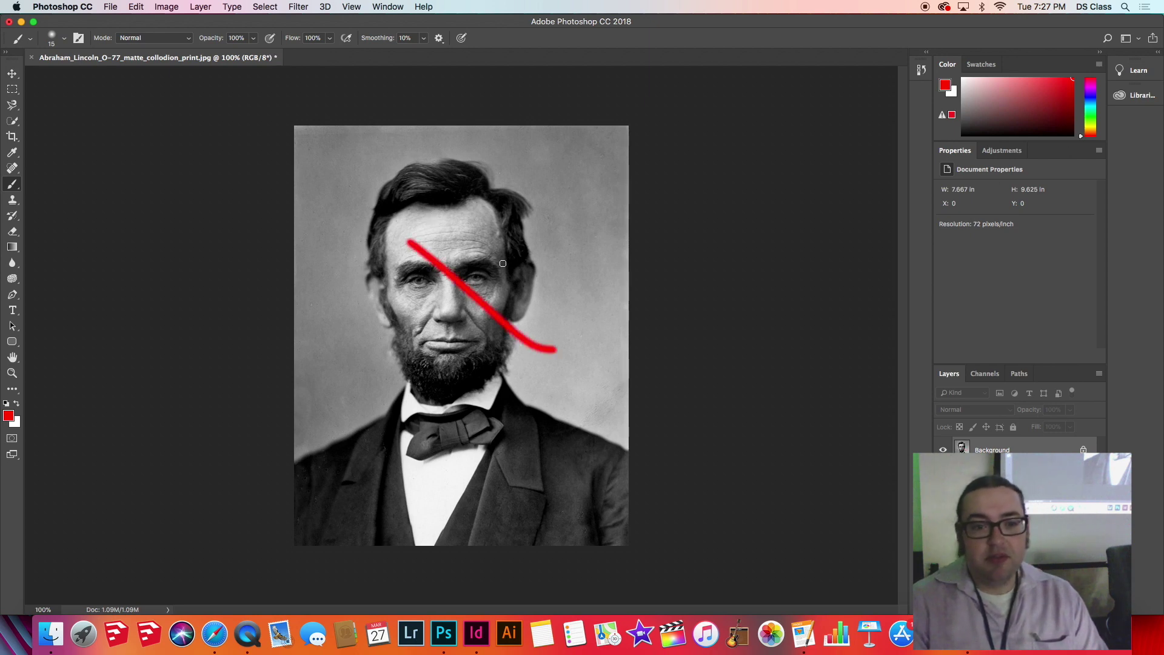
mouse_move(499, 213)
mouse_down()
mouse_move(397, 398)
mouse_move(329, 434)
mouse_up()
key(super+alt+z)
key(super+alt+z)
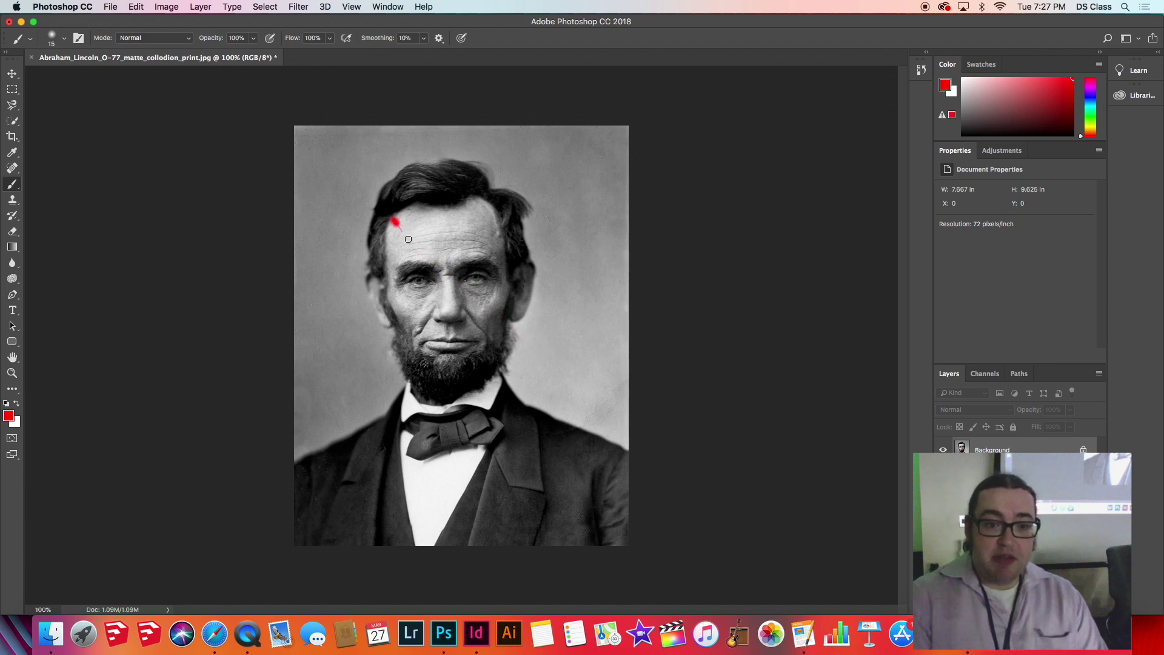
drag(393, 221, 506, 321)
drag(496, 201, 409, 315)
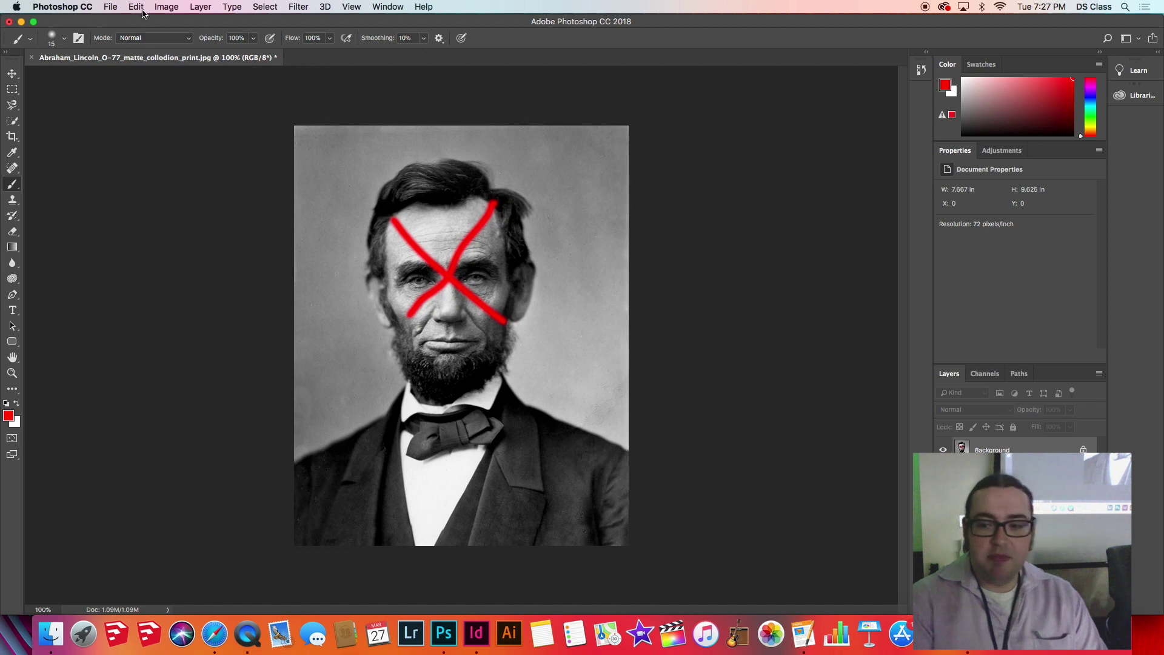
key(super+alt+z)
key(super+alt+z)
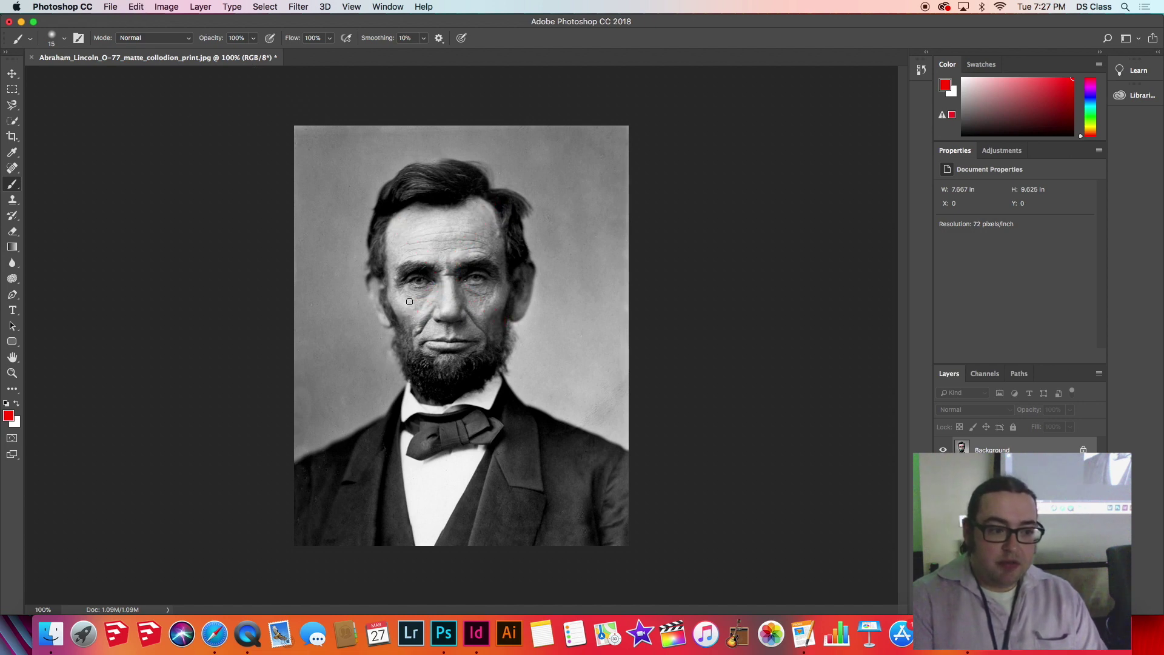
Enlarge the brush to 25 px and paint a short red patch beneath each of Lincoln's eyes
key(bracketright)
drag(407, 302, 490, 301)
key(bracketleft)
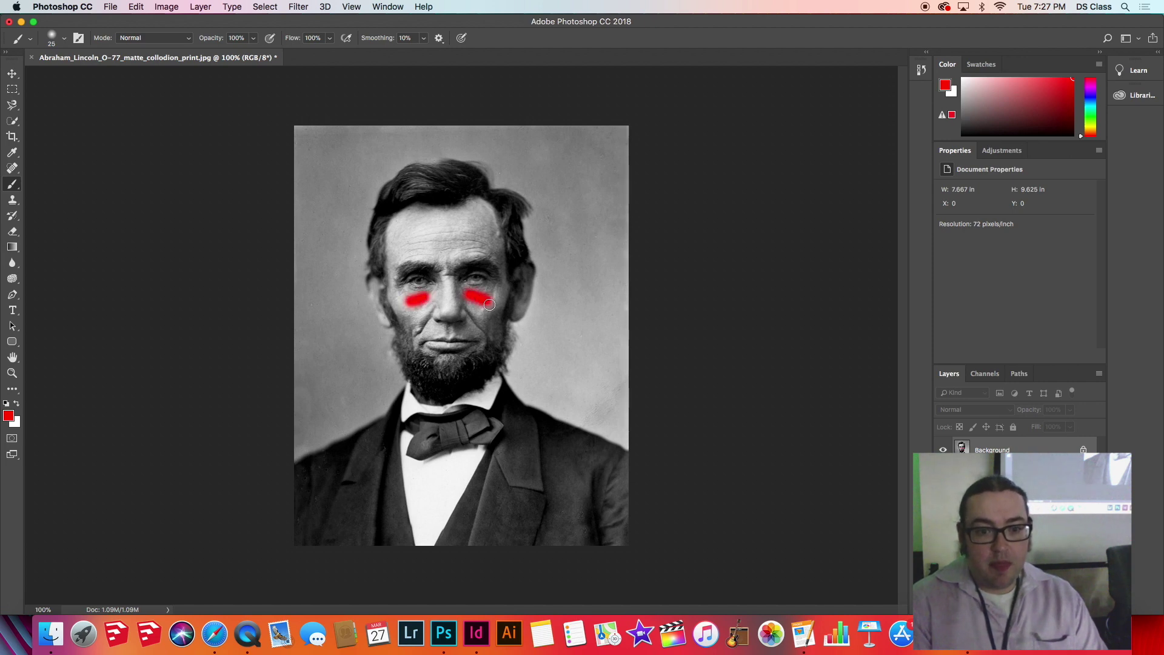
Reduce the brush to 9 px and paint three short red streaks on each side of Lincoln's forehead
key(bracketleft)
key(bracketleft)
mouse_move(459, 245)
mouse_down()
mouse_move(494, 247)
mouse_move(485, 221)
mouse_move(496, 229)
mouse_up()
mouse_move(415, 213)
mouse_down()
mouse_move(379, 230)
mouse_move(385, 240)
mouse_up()
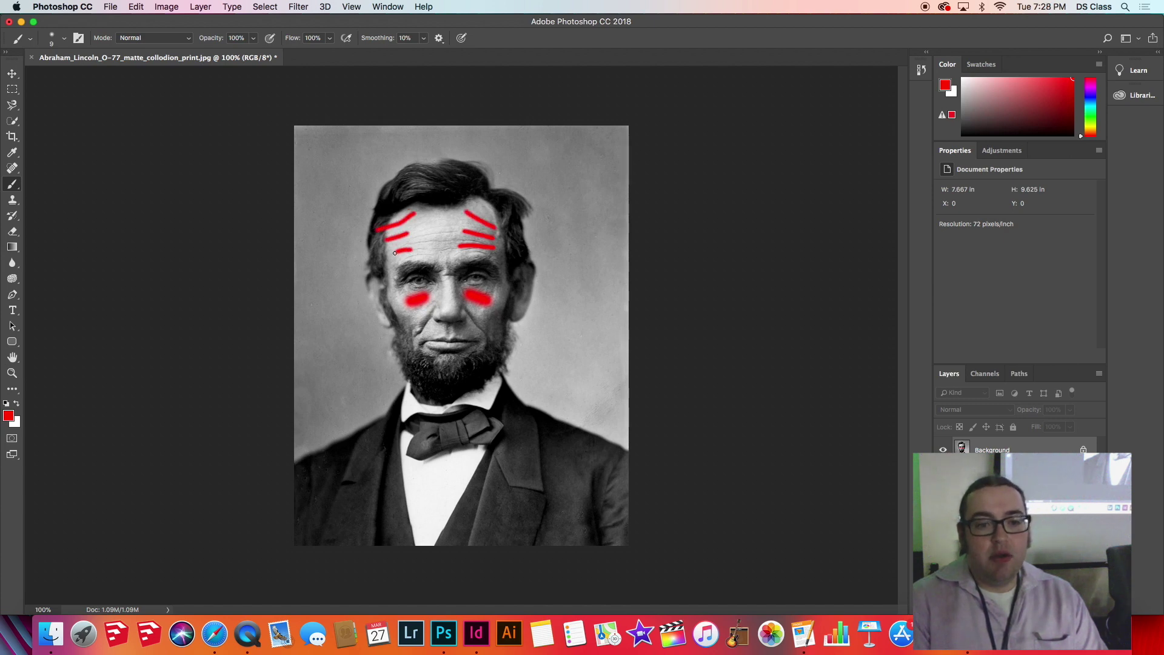
click(111, 7)
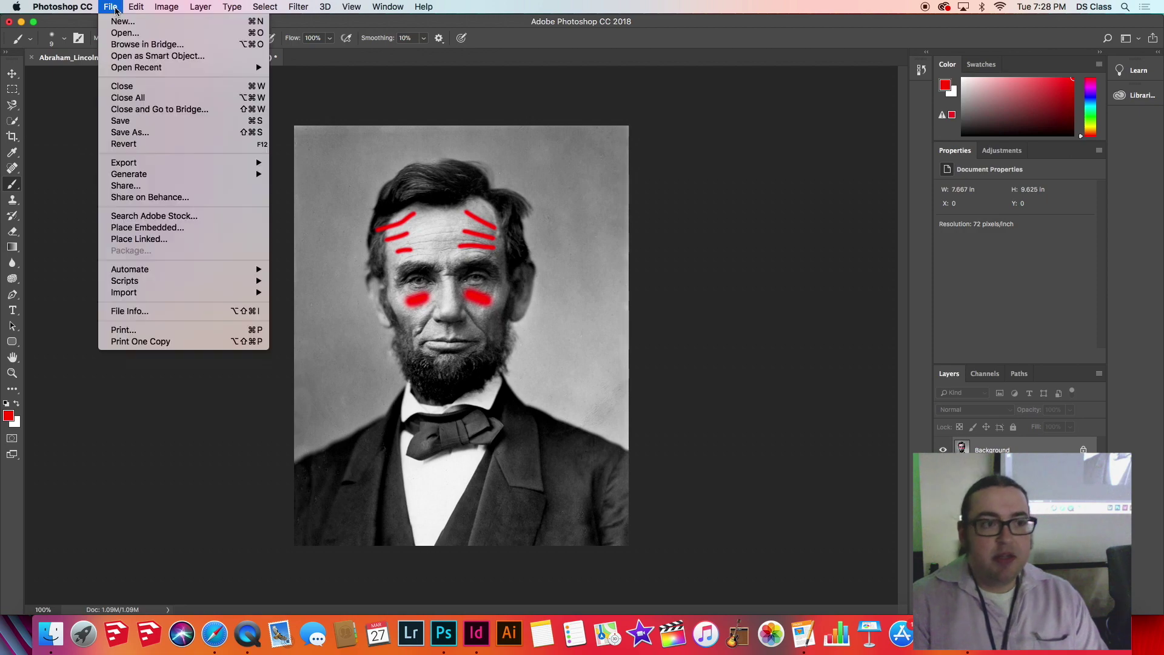
click(224, 582)
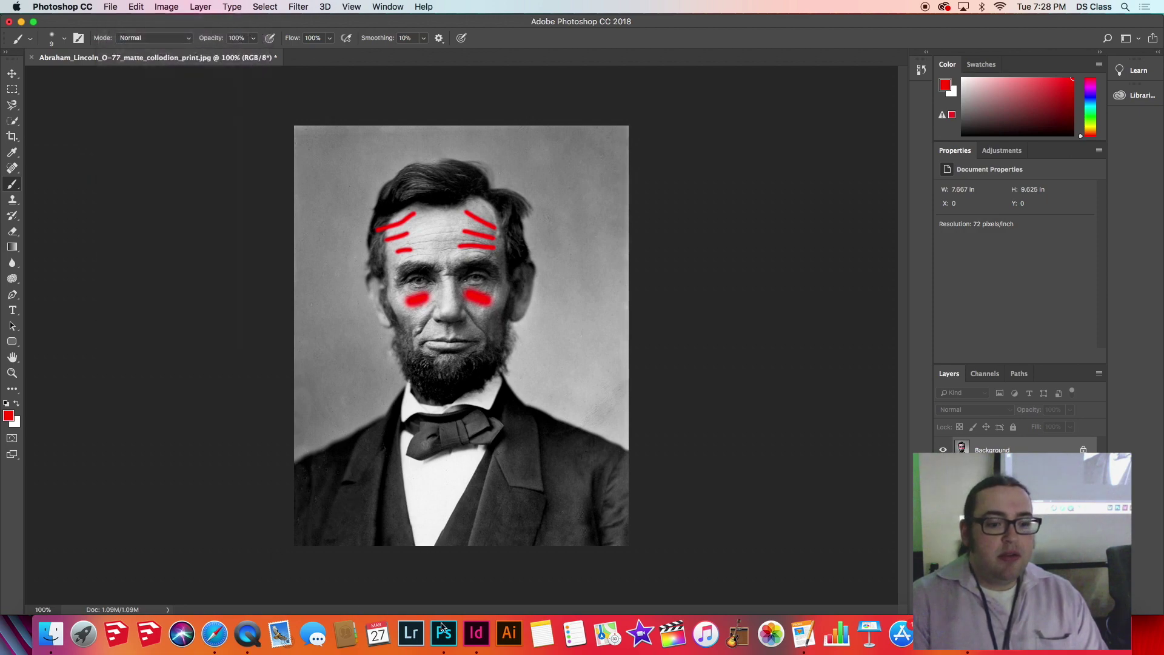
Switch to InDesign and undo the last two changes to the oval picture frame
click(479, 636)
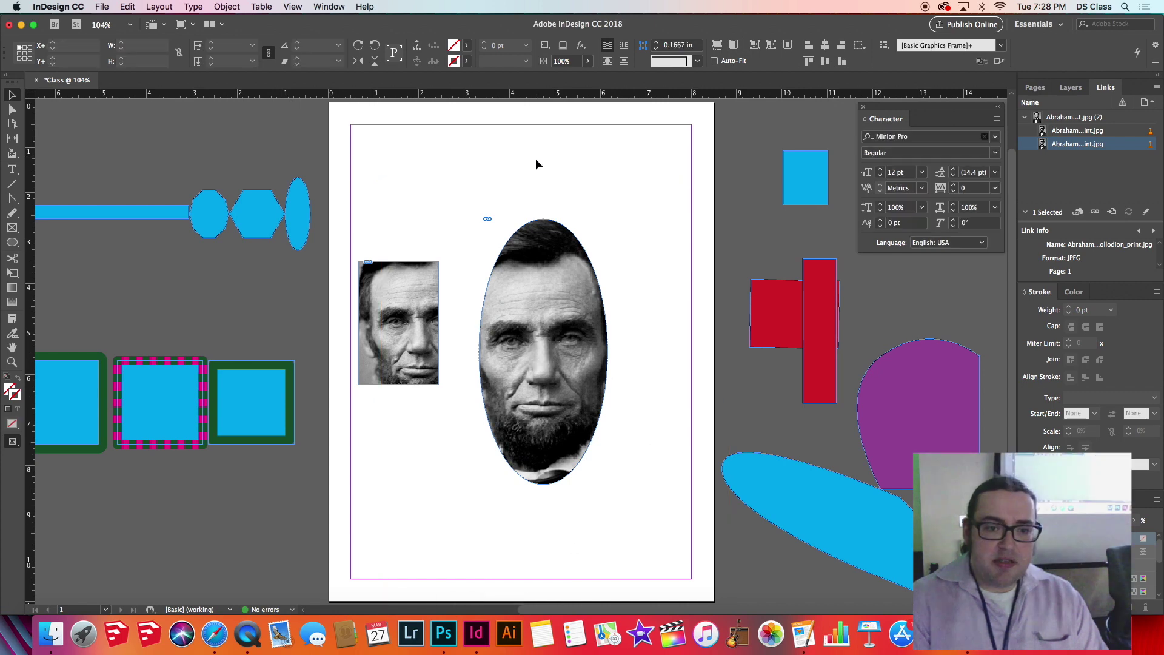
key(super+z)
key(super+z)
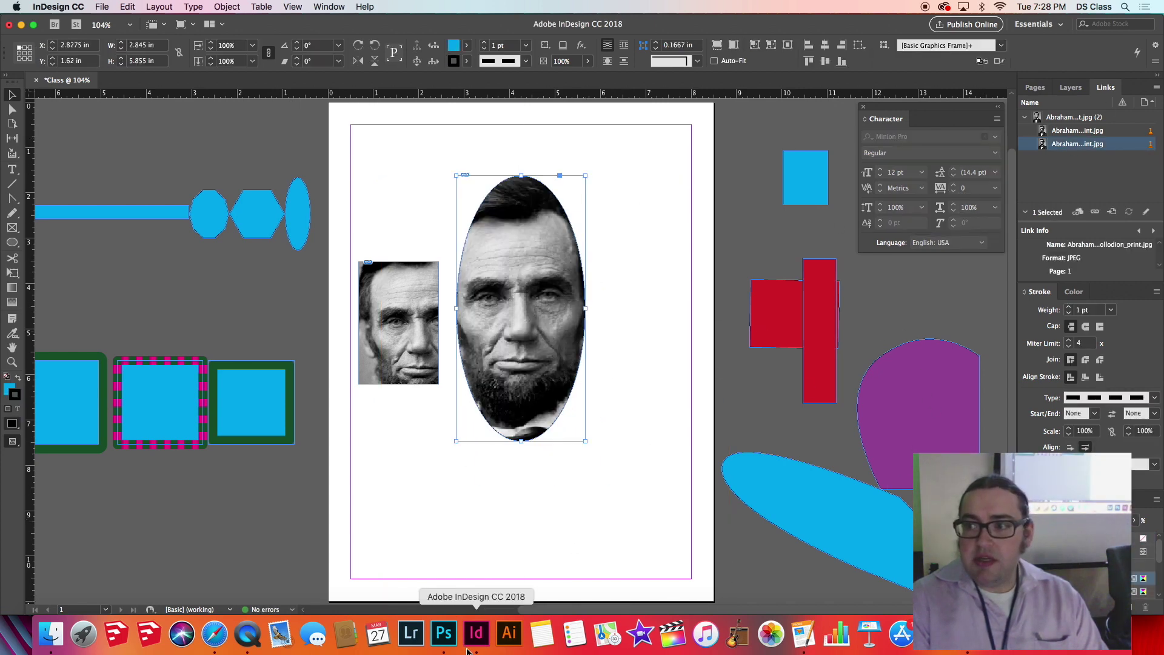
Save the painted portrait in Photoshop as a baseline optimized JPEG at Maximum quality 12, and return to InDesign
click(444, 637)
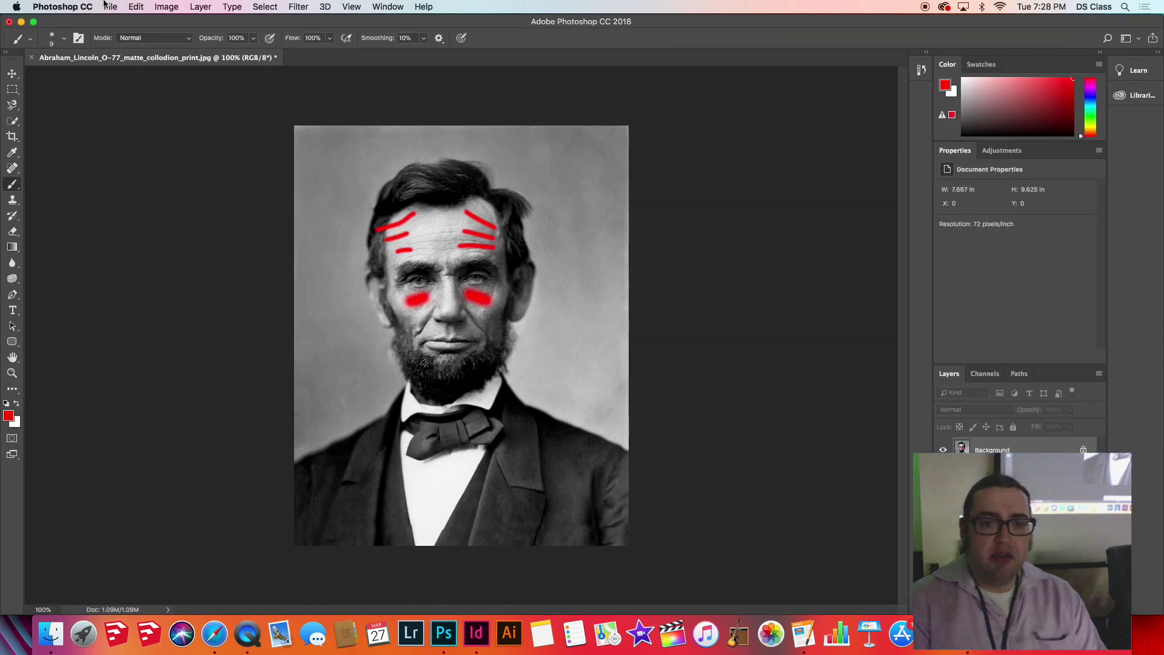
click(109, 7)
click(146, 125)
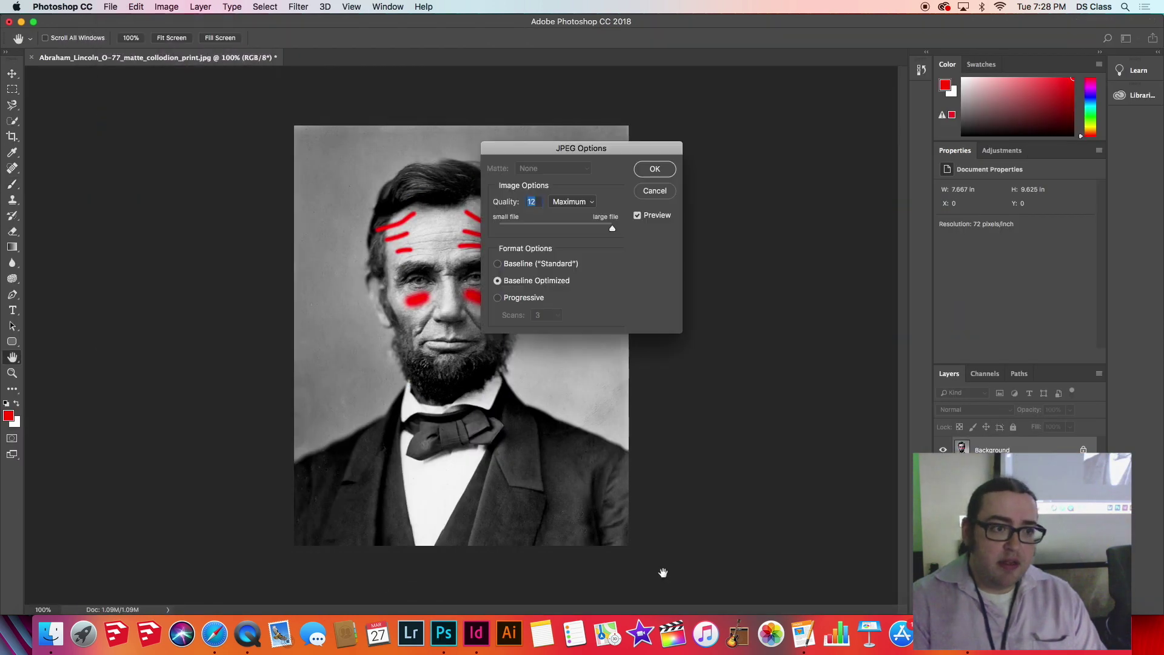
click(665, 170)
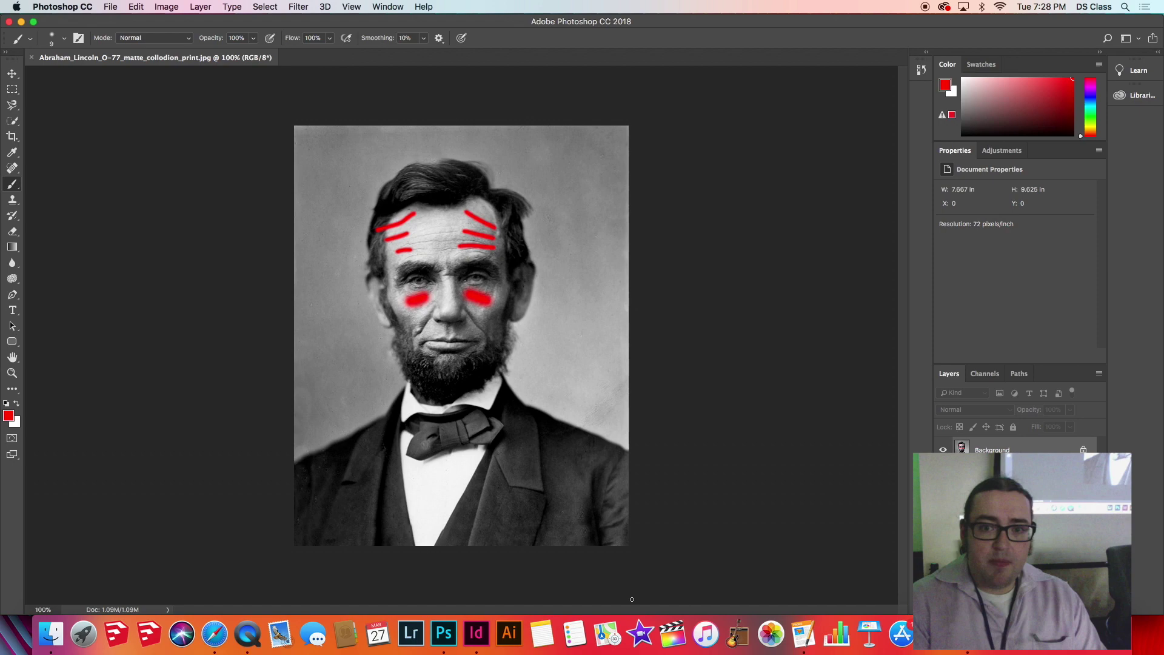
click(478, 648)
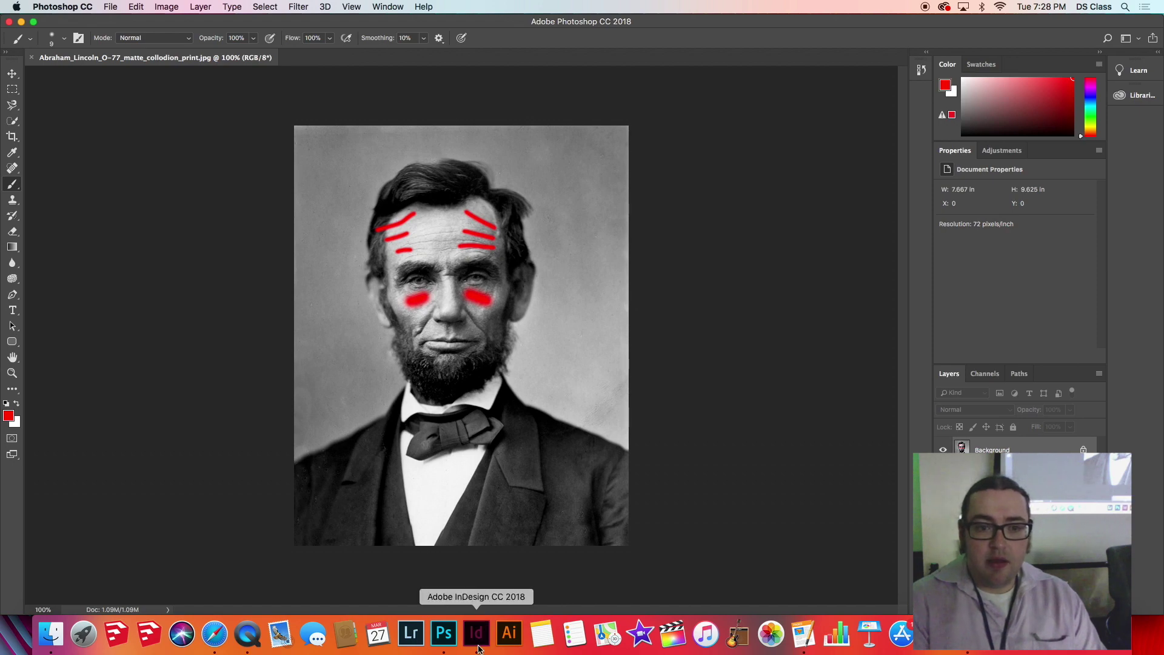
click(482, 641)
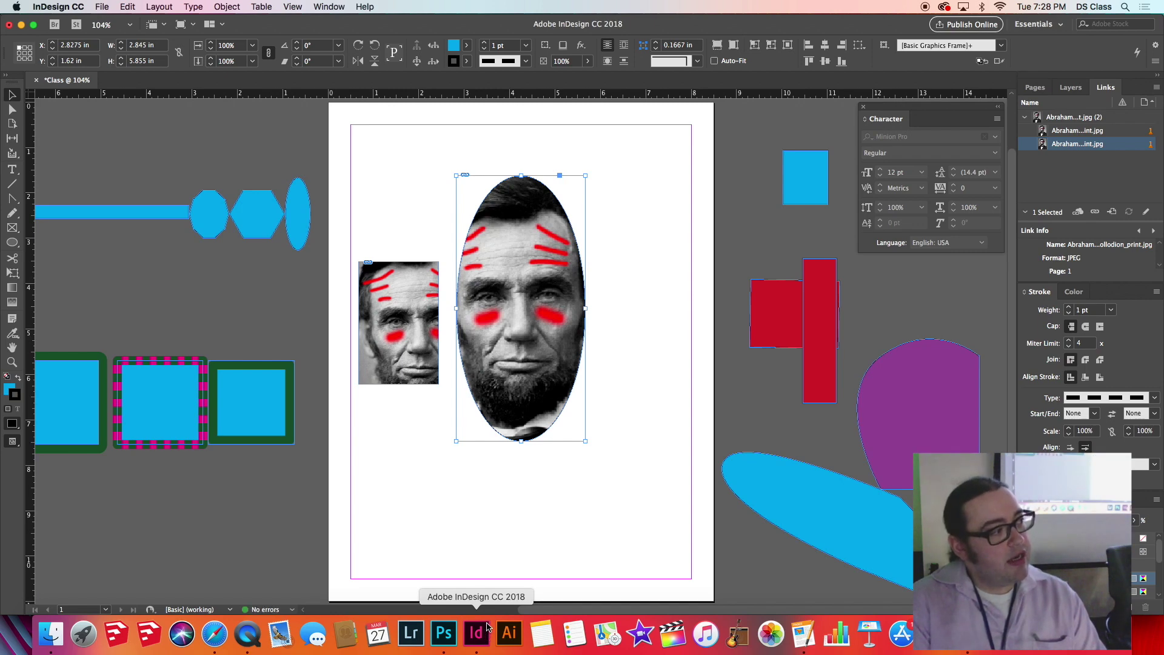
Reposition the oval picture frame on the page, ending at about X 3.4 in, Y 2.18 in
drag(527, 418, 545, 487)
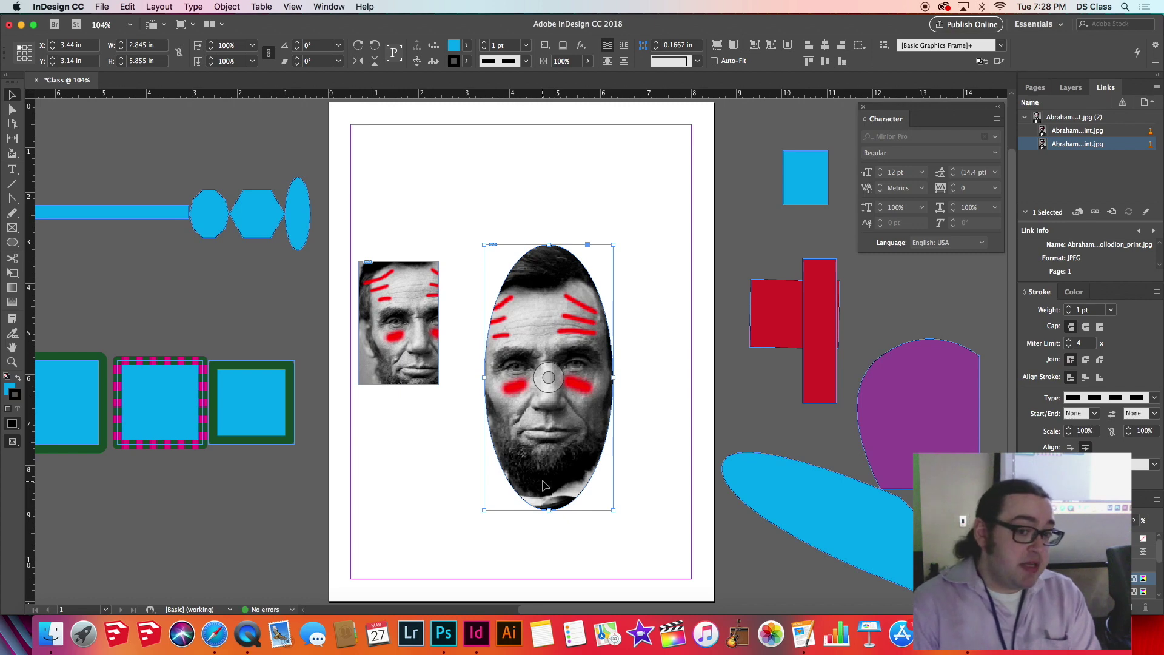
drag(537, 413, 655, 311)
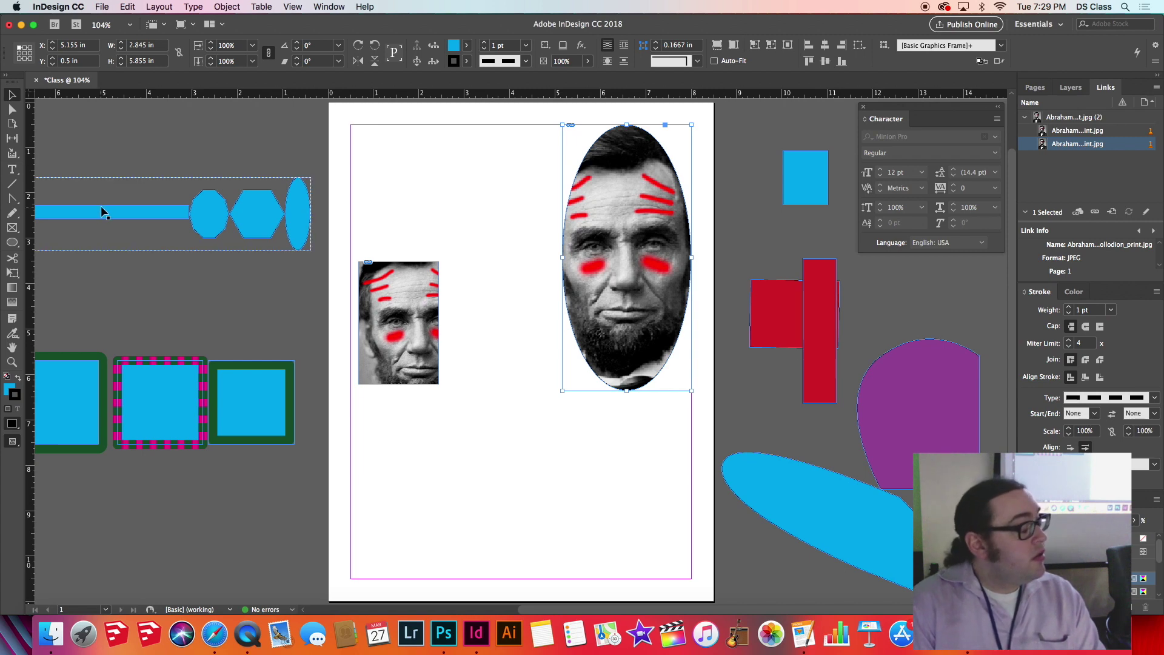
drag(662, 290, 582, 367)
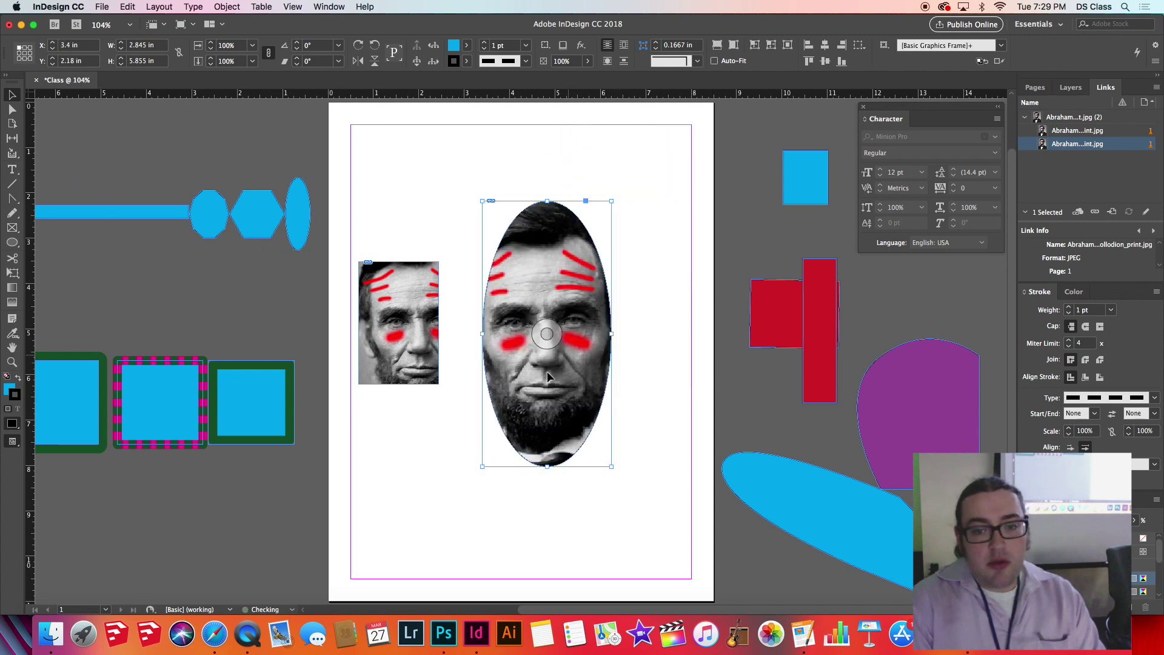
Select the picture inside the oval frame and examine its Edit Original and Edit With options
click(547, 335)
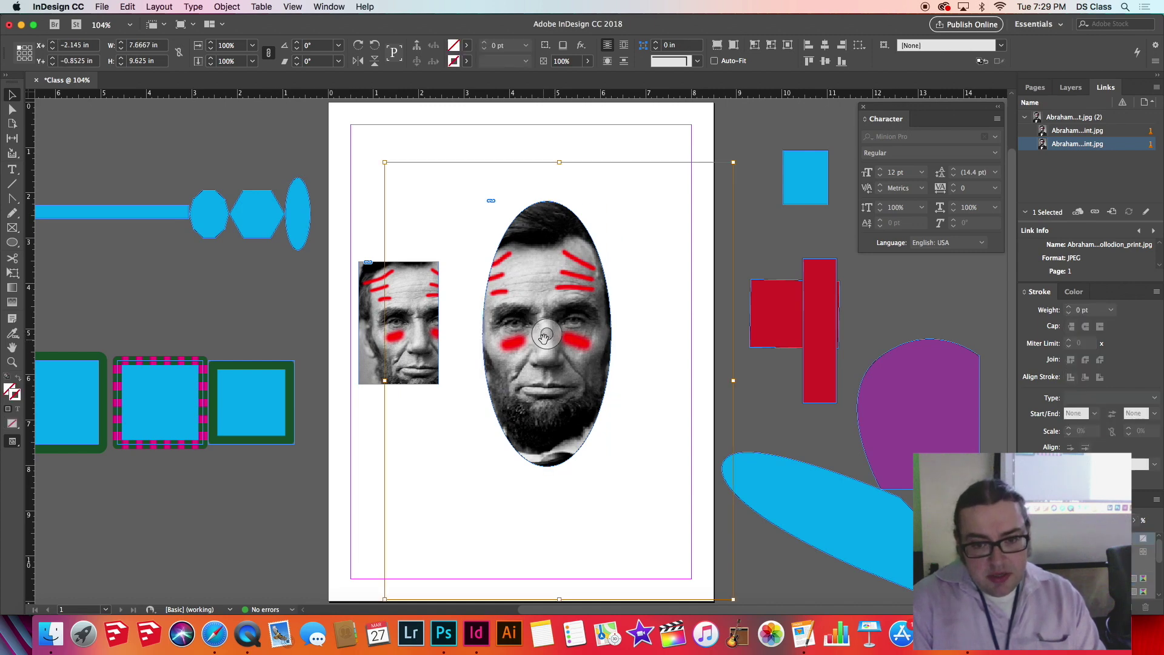
right_click(544, 337)
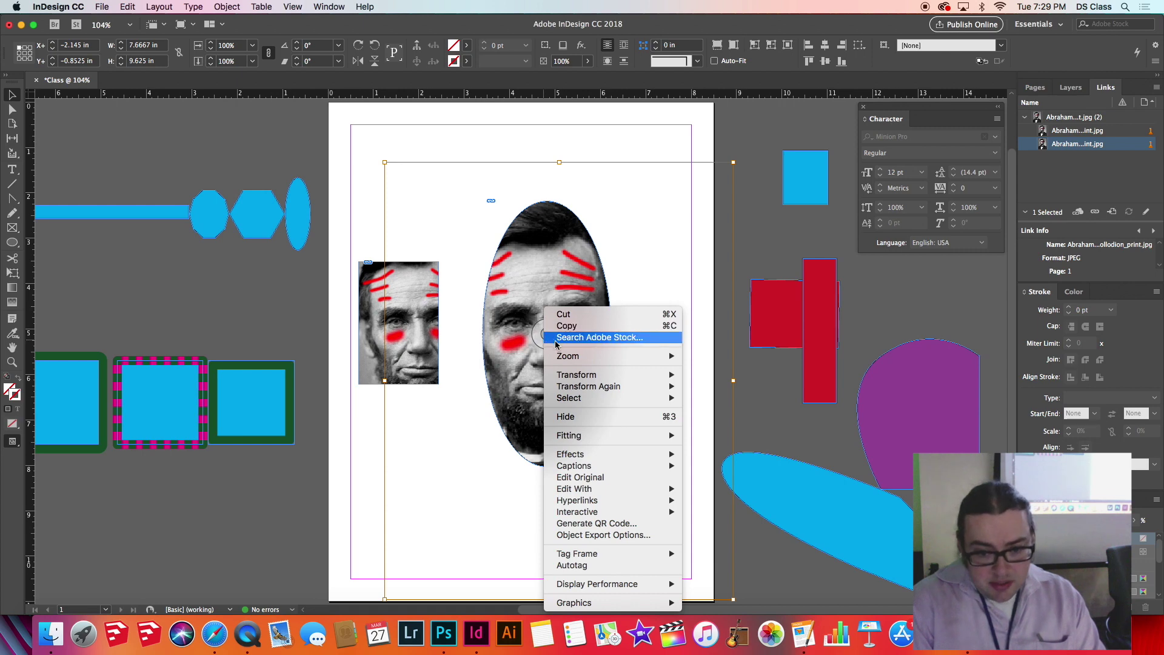
mouse_move(648, 489)
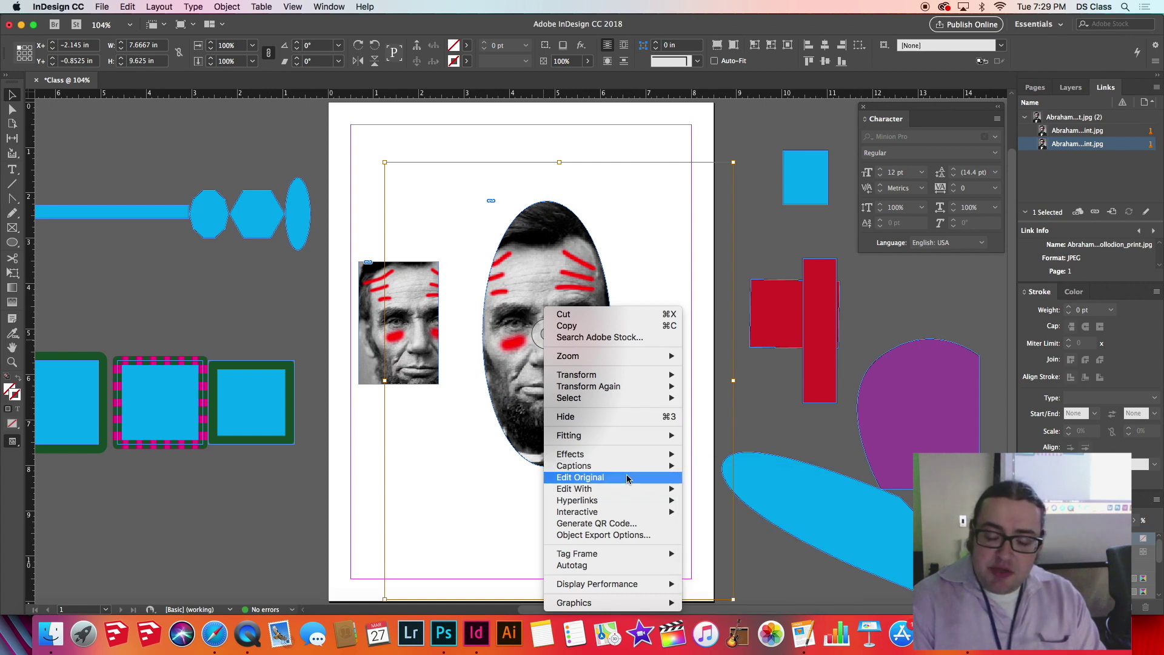
click(516, 350)
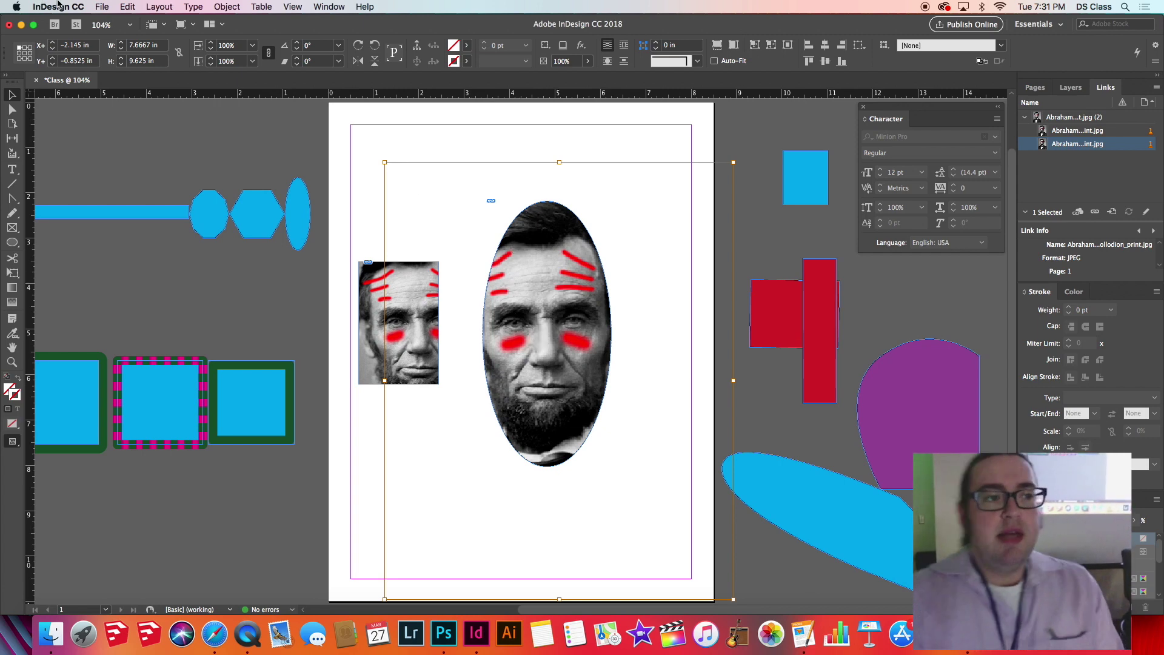
Shift the picture leftward inside the oval frame, and move both picture frames off the page onto the pasteboard at its right
drag(597, 401, 552, 388)
click(655, 319)
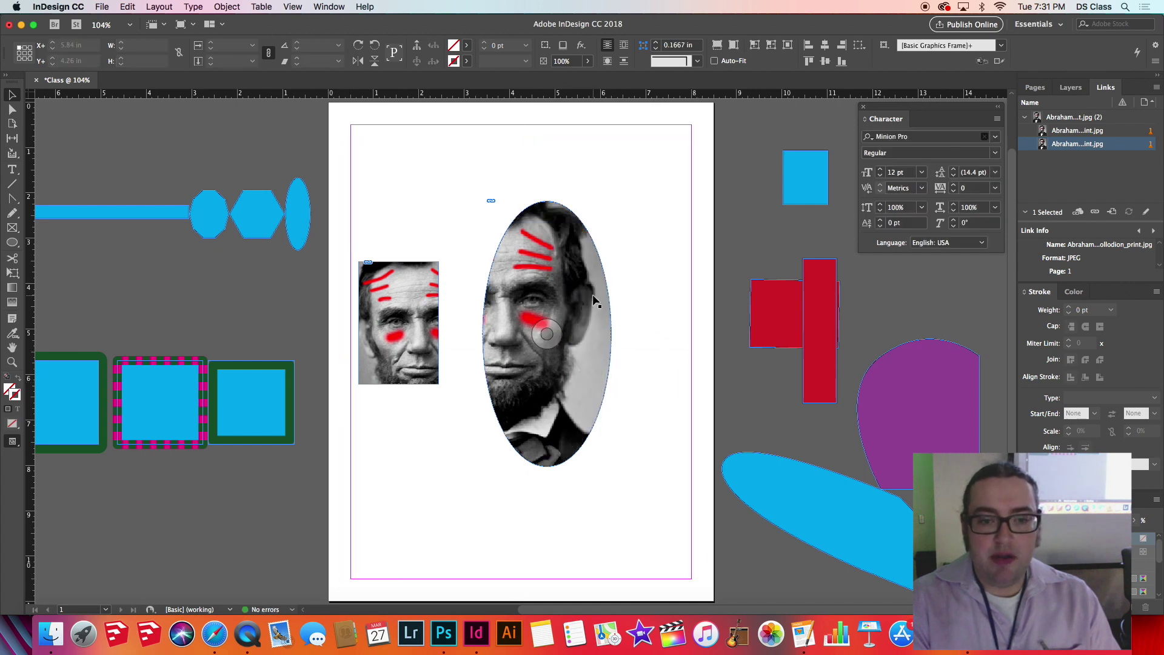
drag(595, 296, 857, 282)
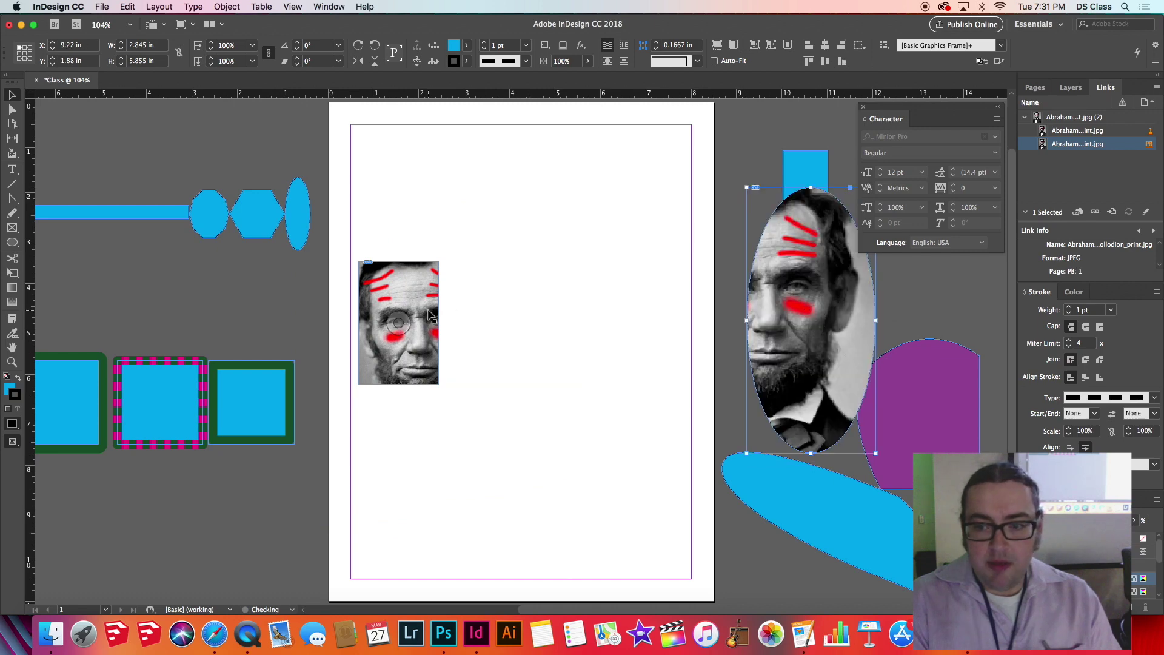
drag(431, 314, 825, 503)
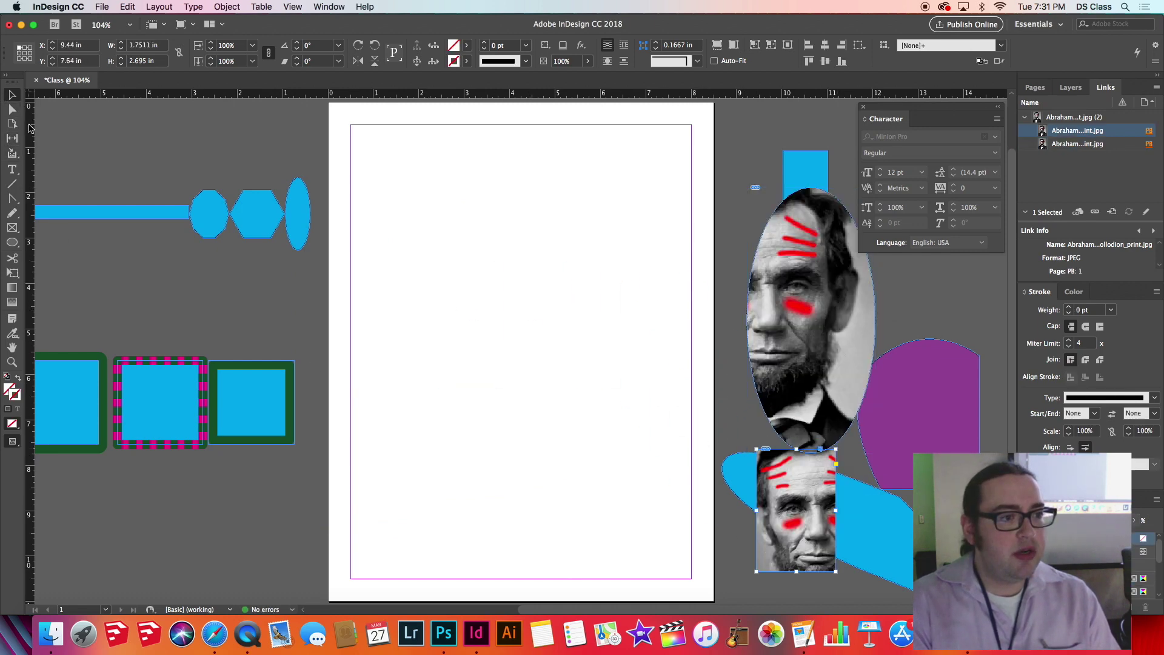
Create a text frame about 7.5 by 1.28 in across the page's upper margin area and enter "ABRABRAHAM LINCOLN"
click(12, 172)
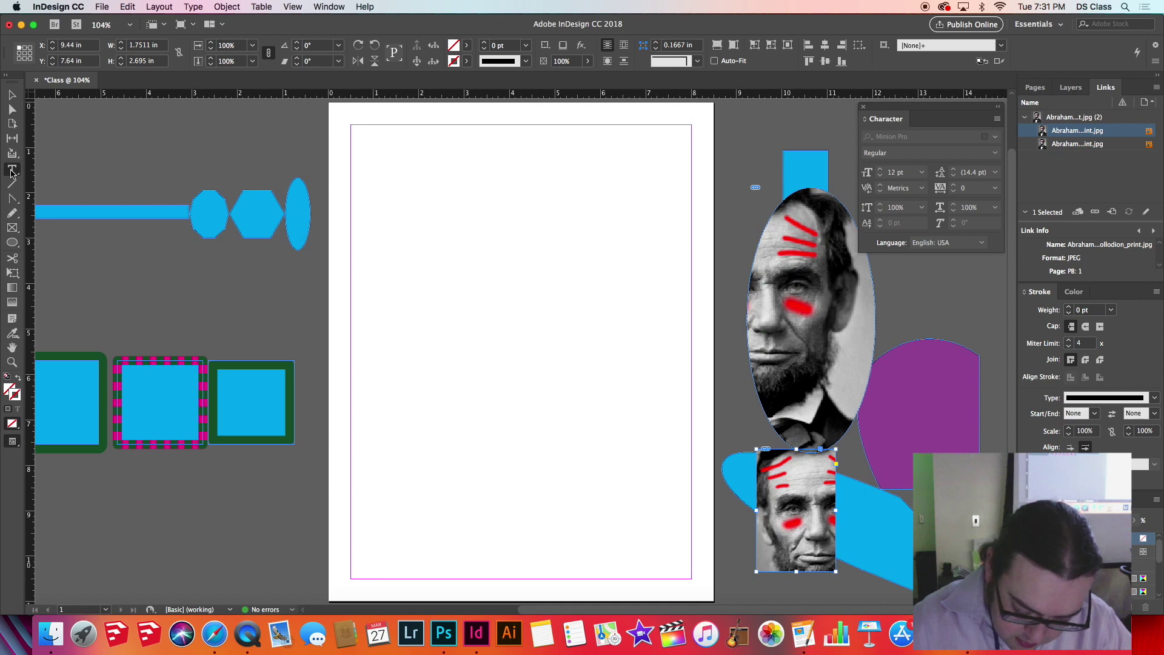
click(12, 172)
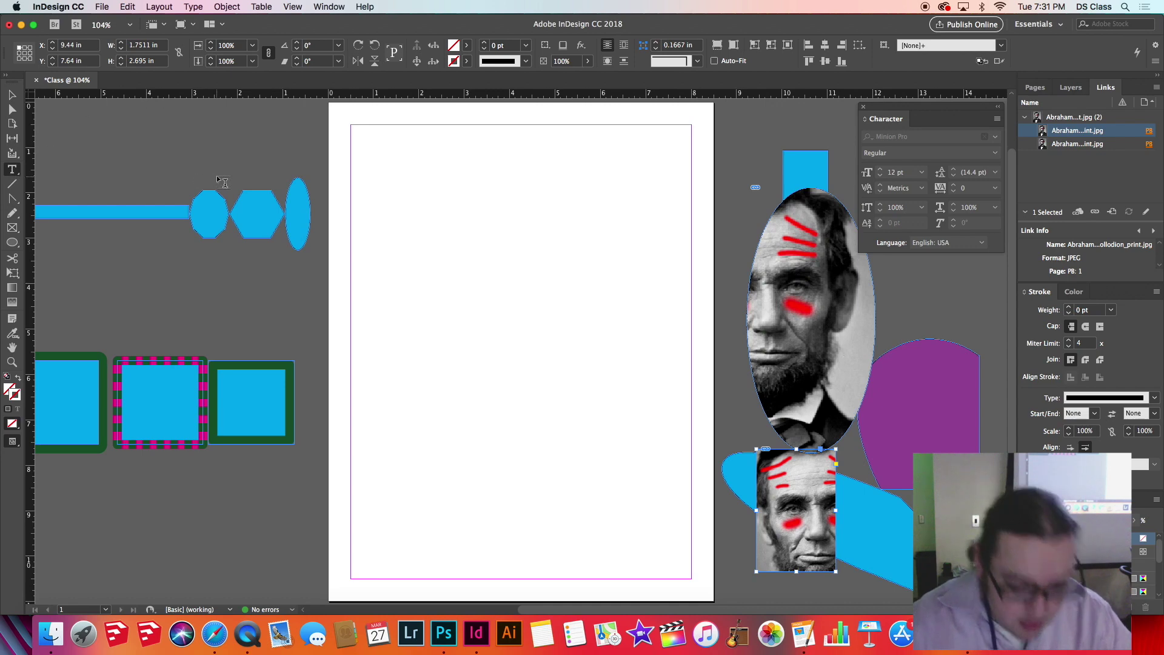
drag(354, 128, 693, 181)
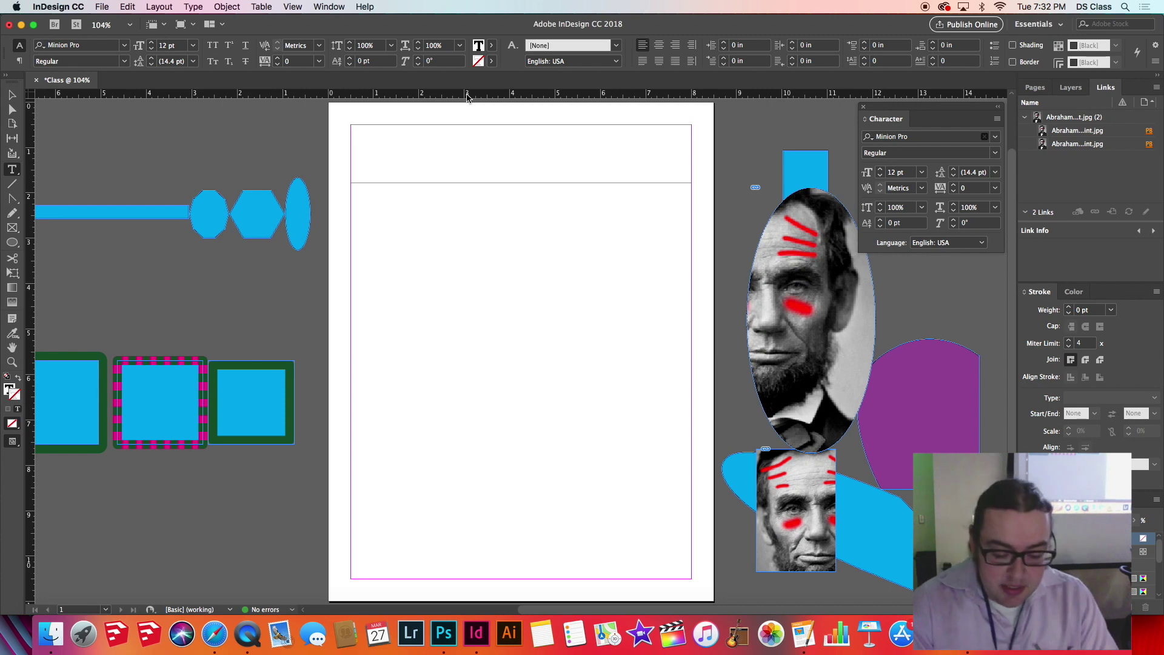
text(ABRABRAHAM LINCOLN)
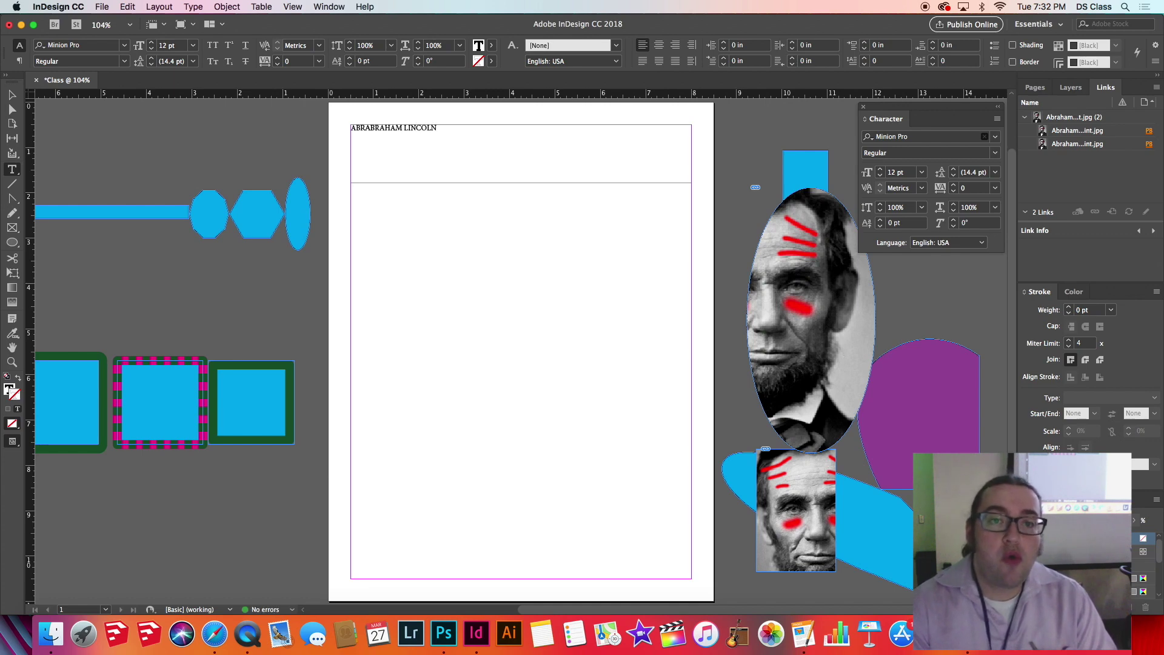
Try to change the title's font to Arial Black
click(429, 128)
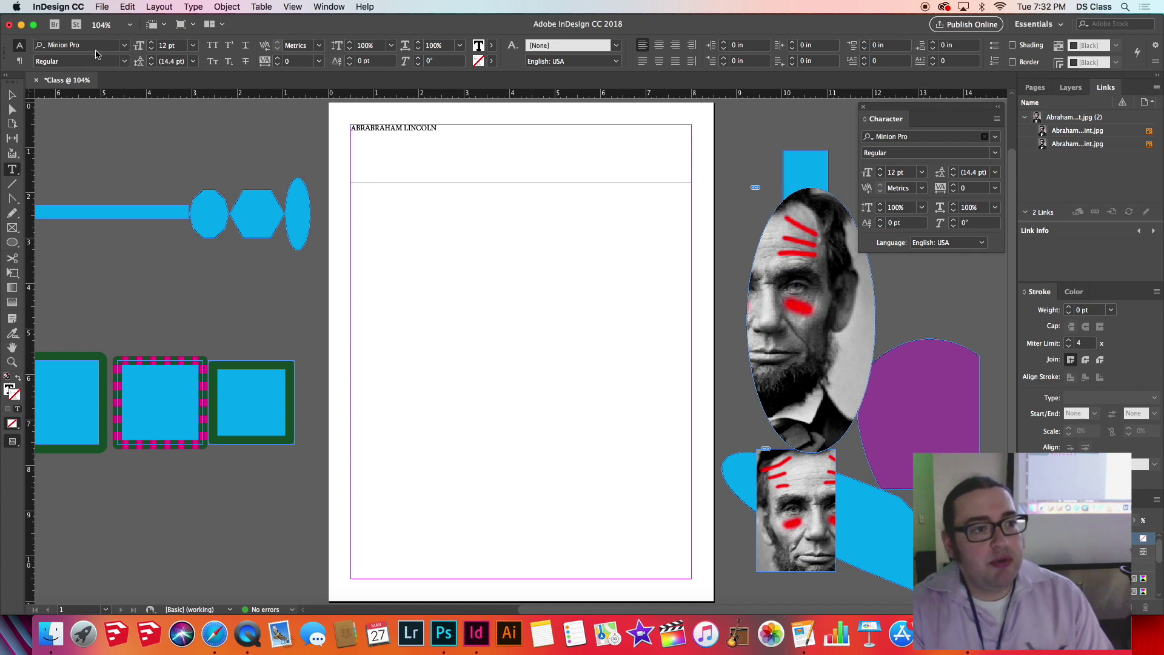
click(124, 45)
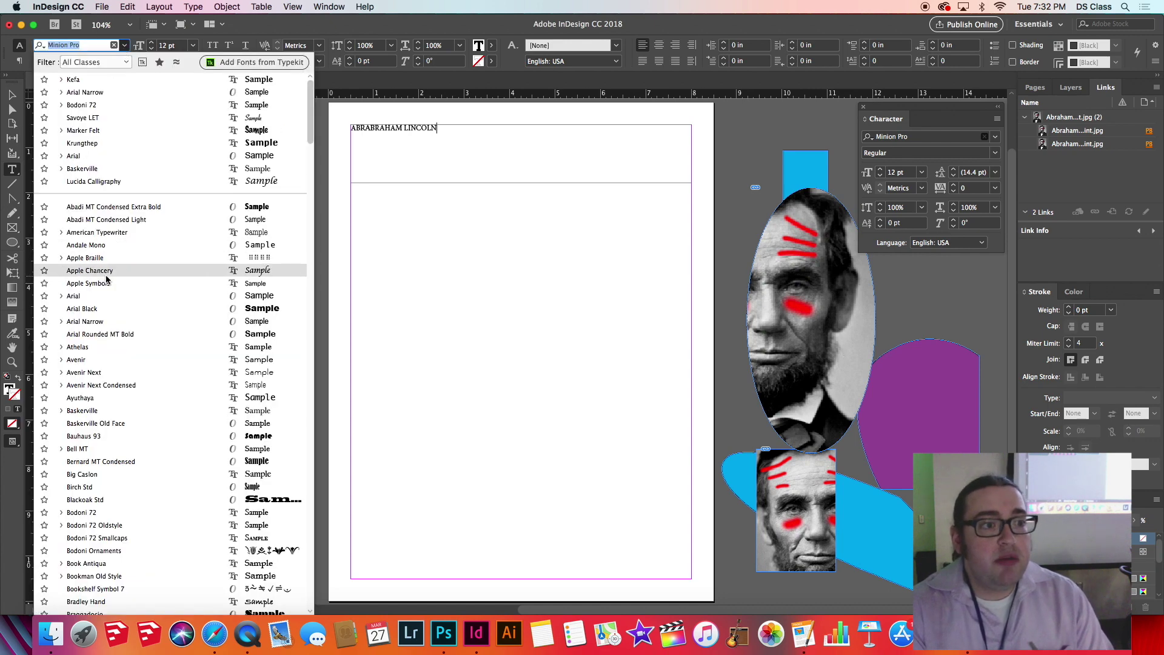
click(117, 312)
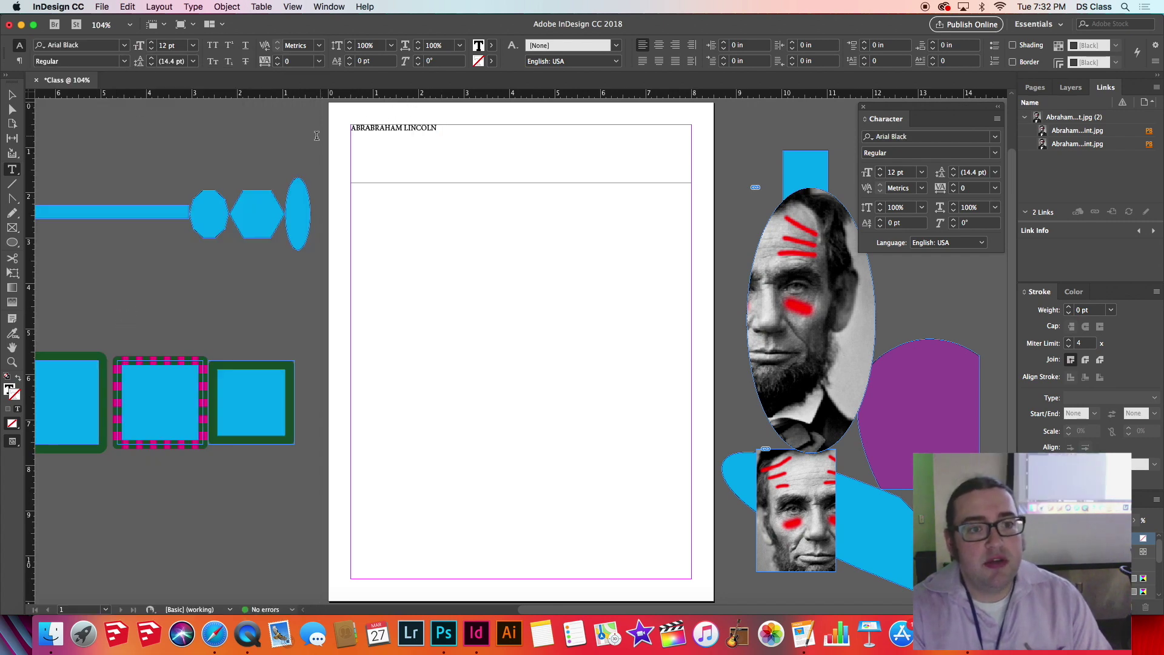
drag(437, 128, 323, 133)
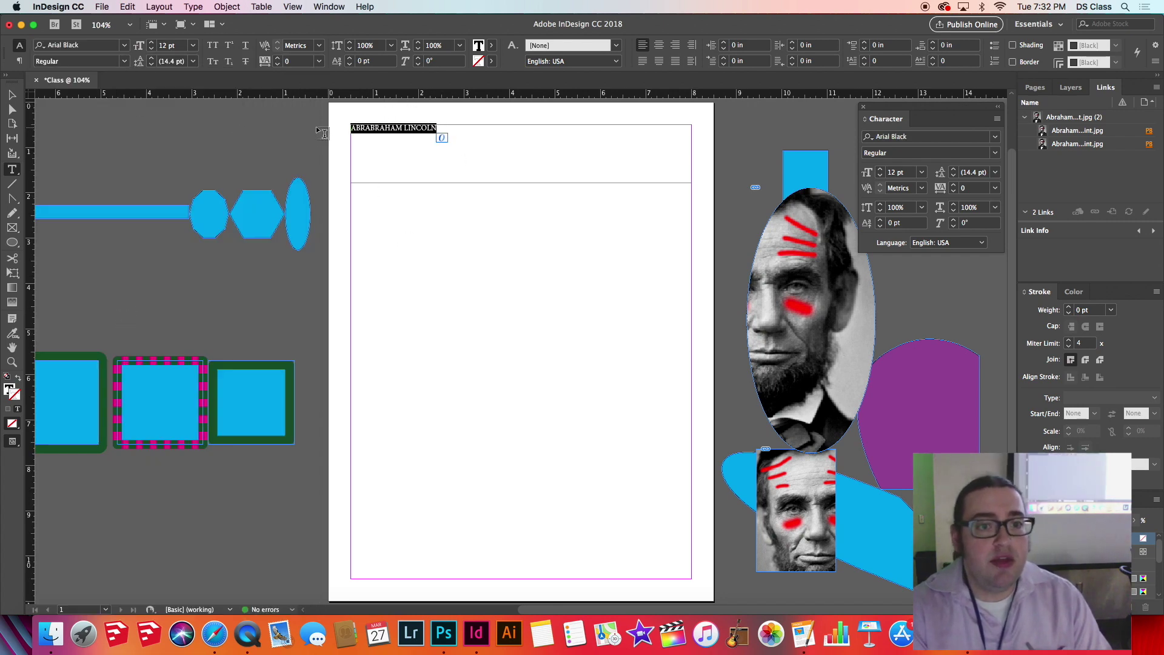
key(Escape)
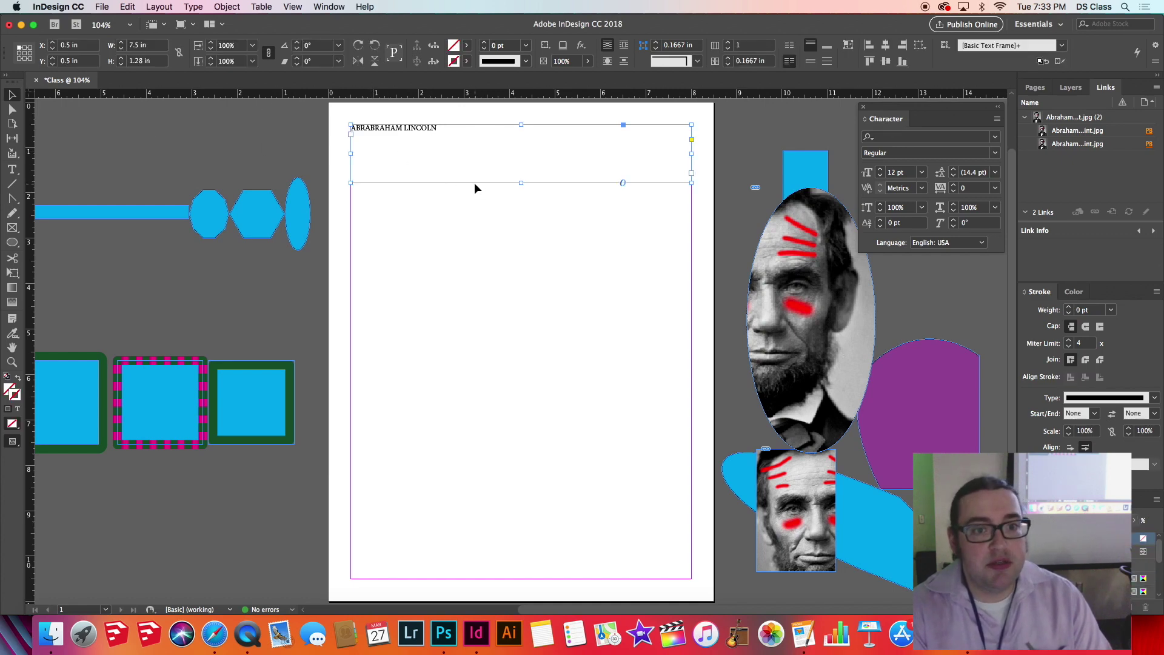
Select the whole title line and set its font to Krungthep at 48 pt
click(13, 170)
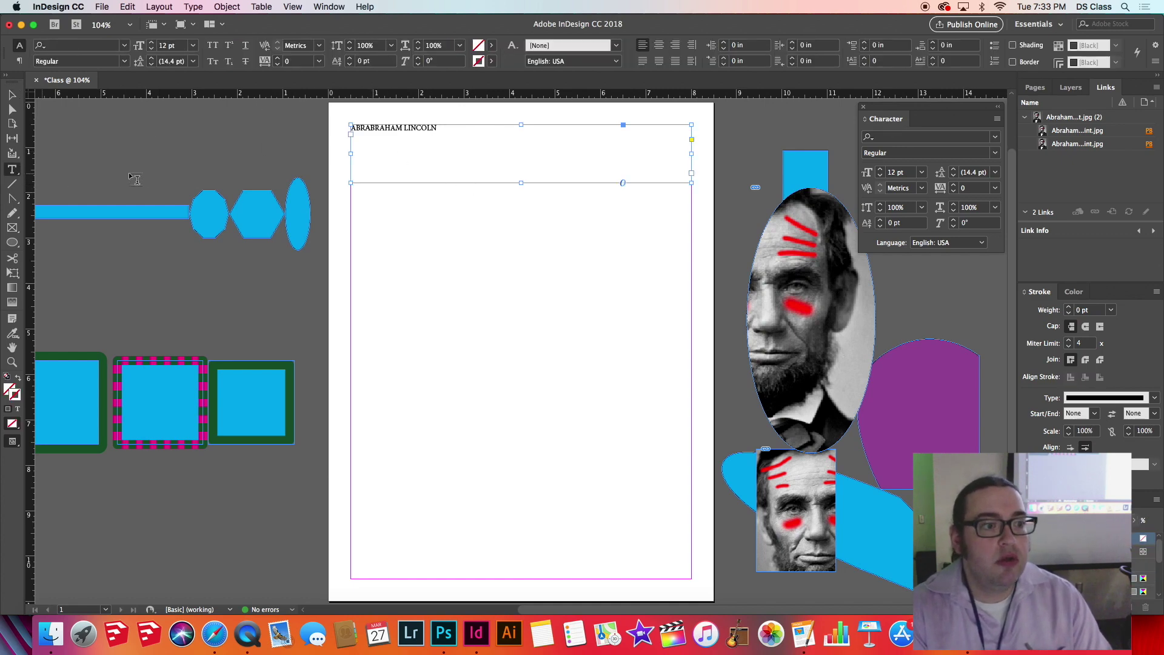
click(441, 129)
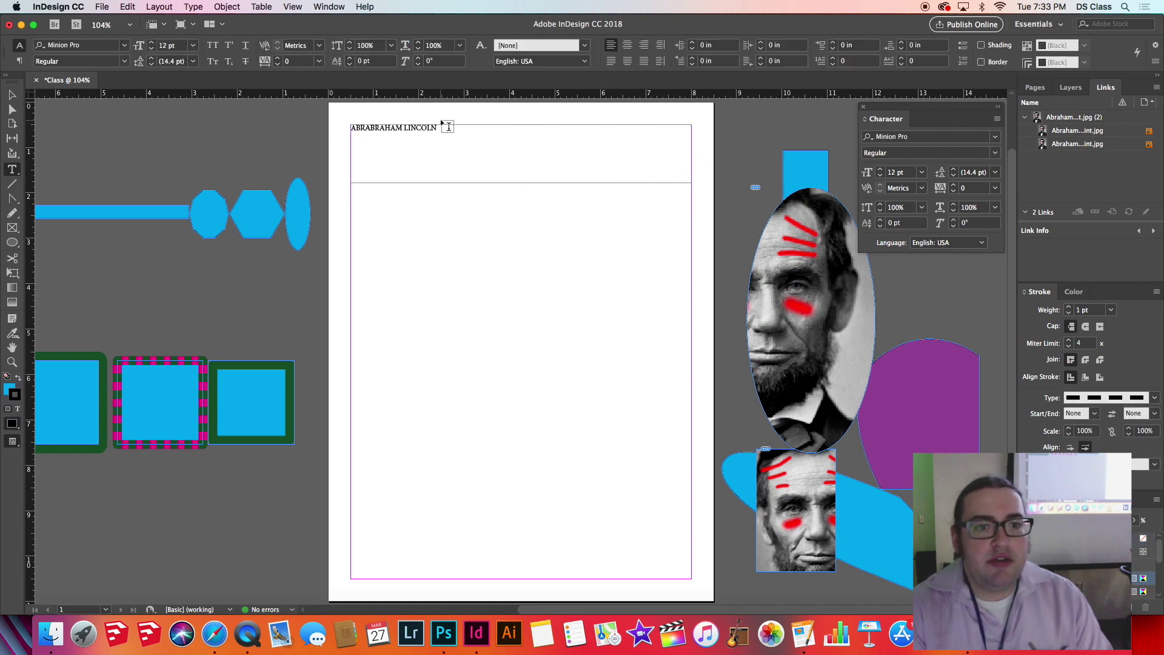
click(436, 128)
triple_click(436, 128)
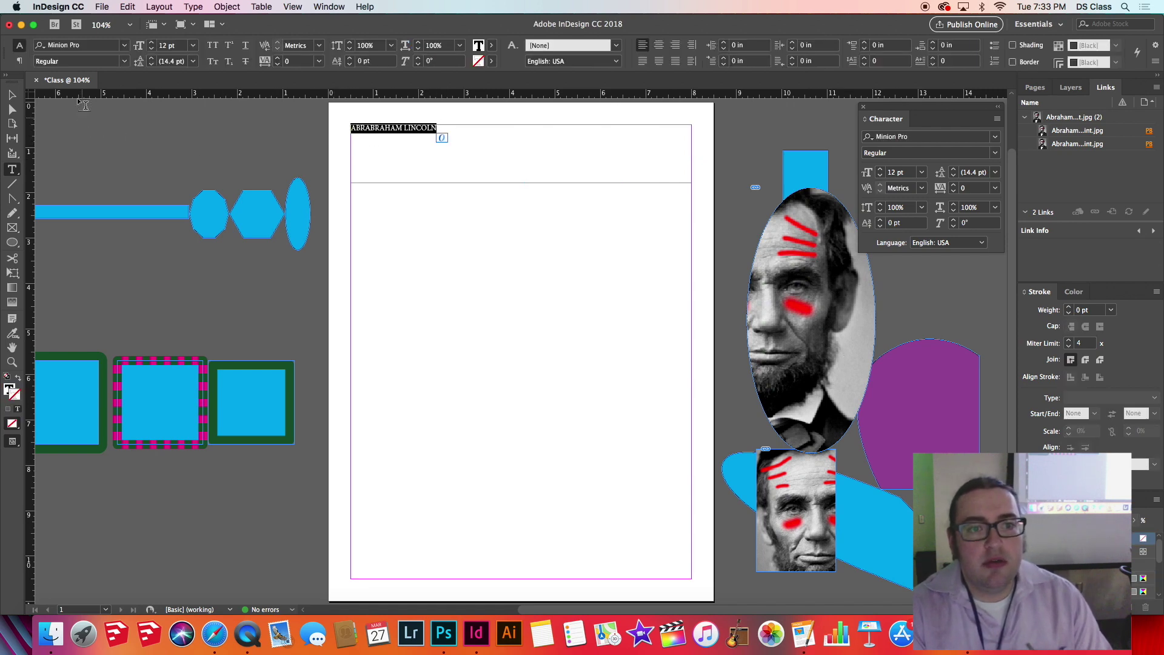
click(125, 46)
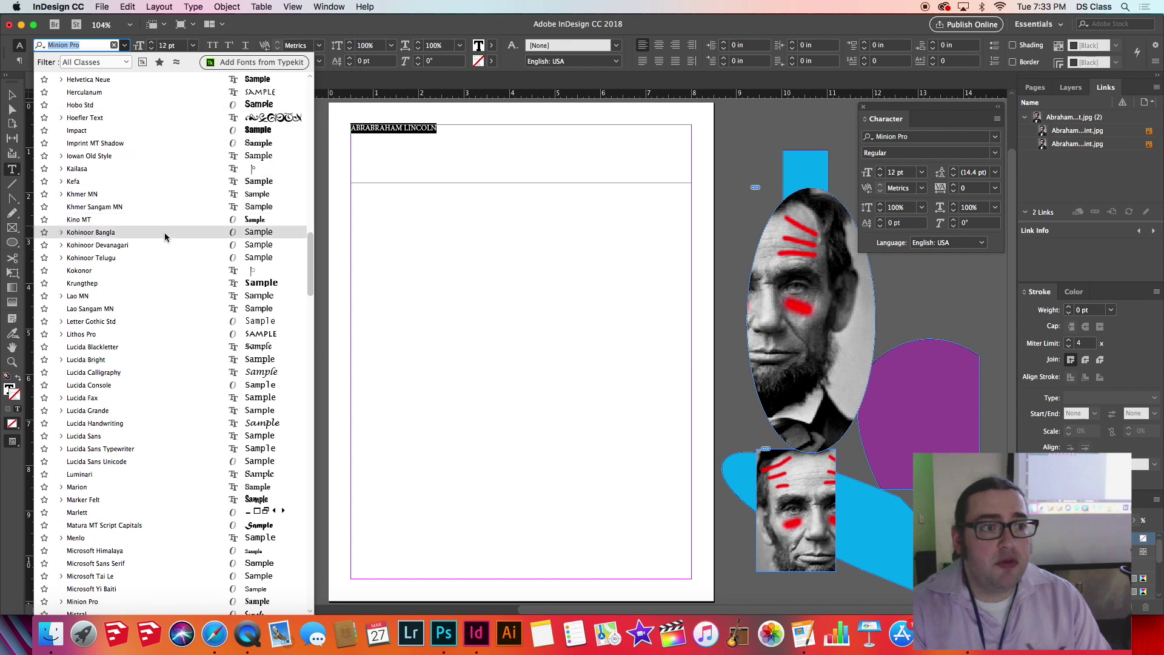
click(171, 284)
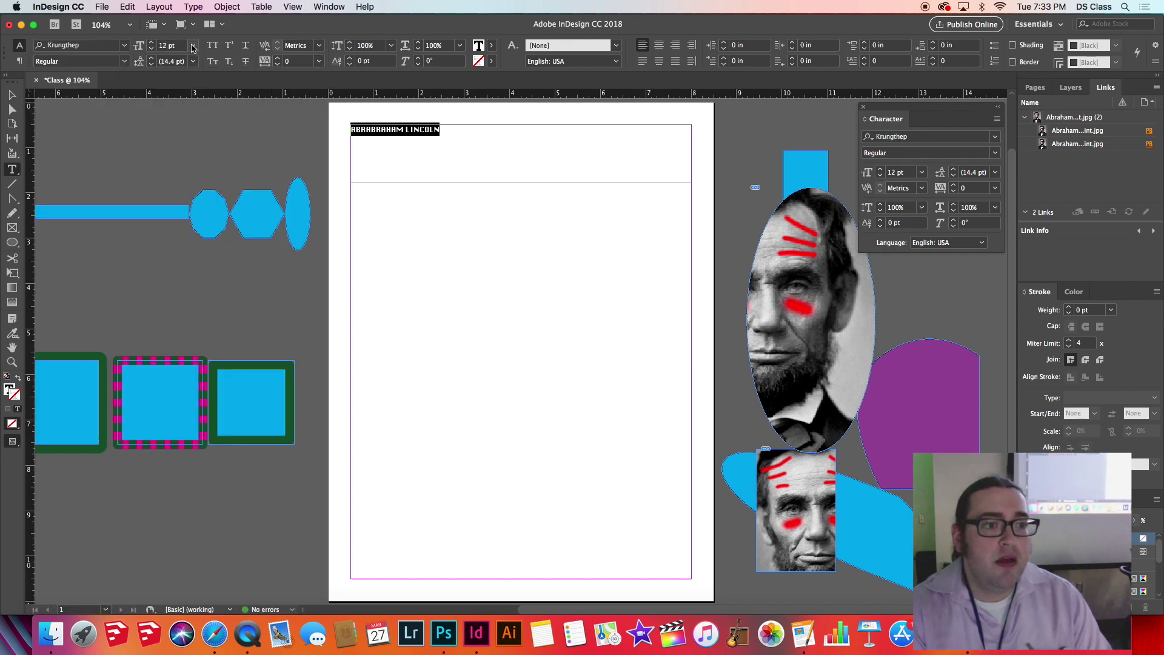
click(193, 45)
click(179, 215)
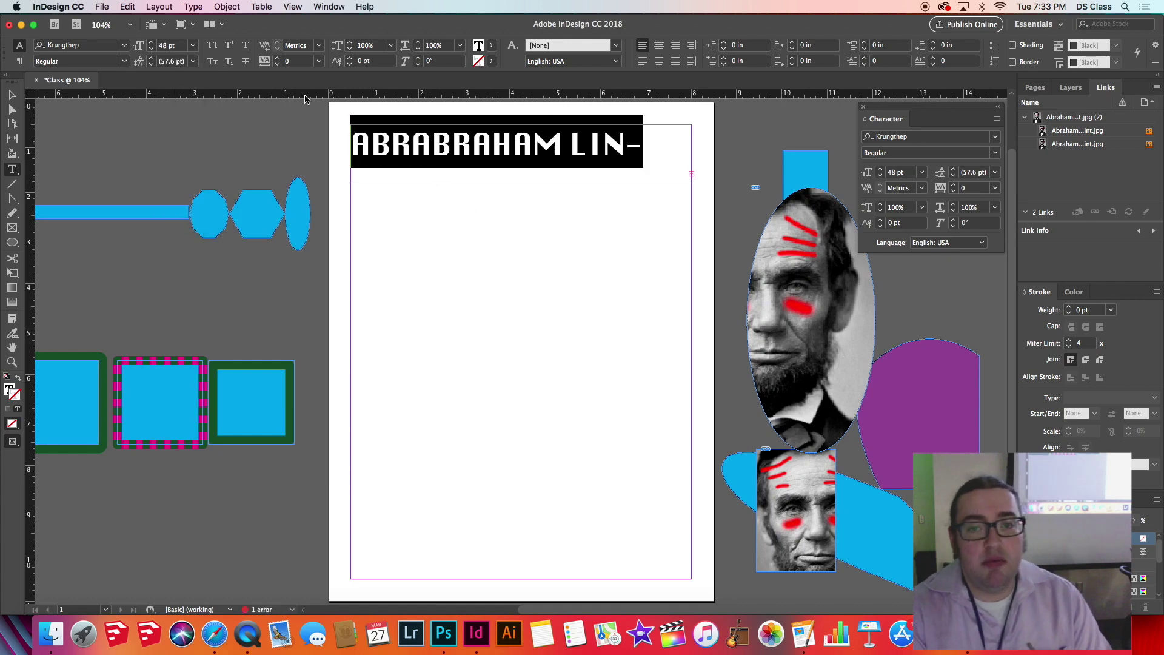
Select the whole title line and reduce its font size to 45 pt so it fits in the frame
click(504, 211)
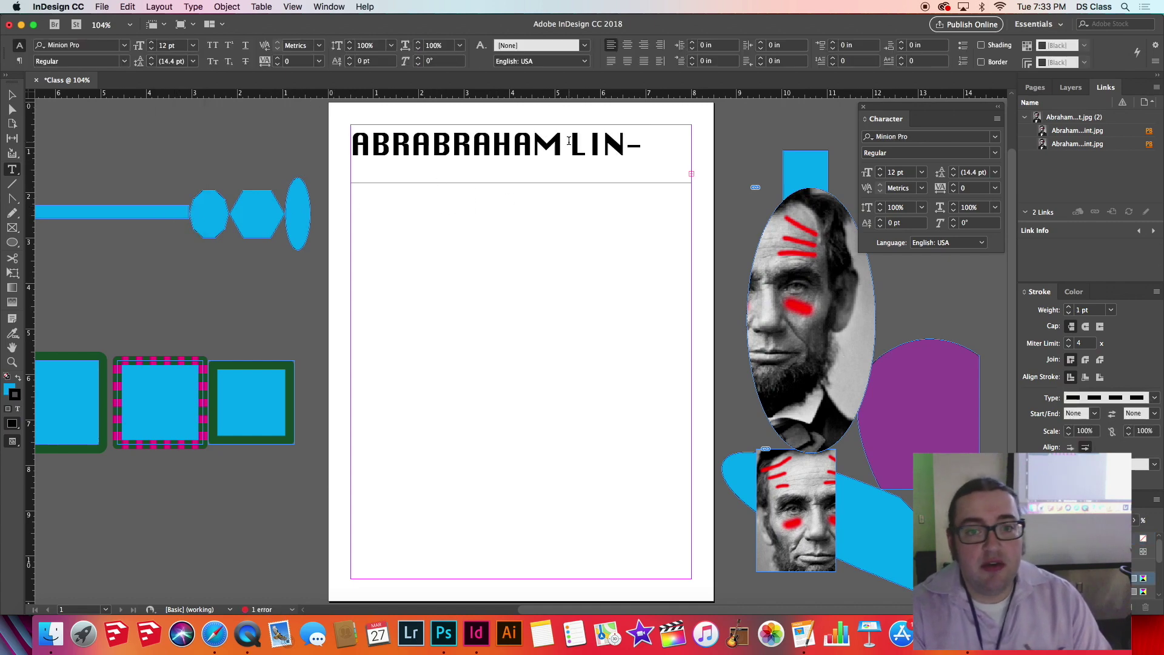
click(405, 139)
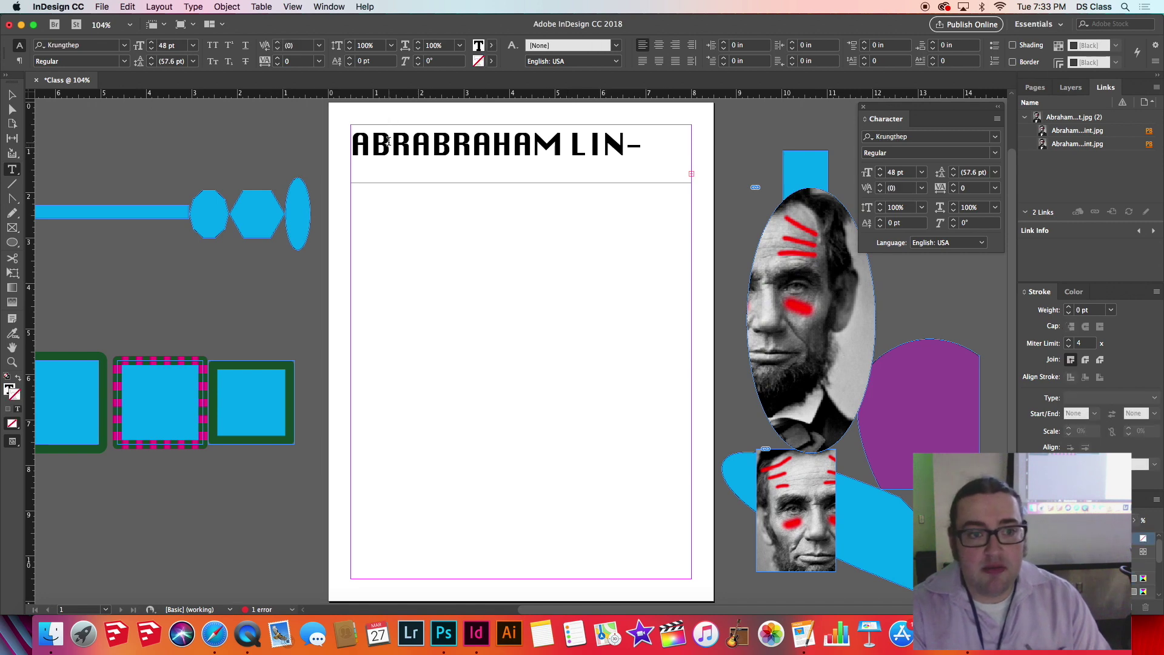
triple_click(388, 142)
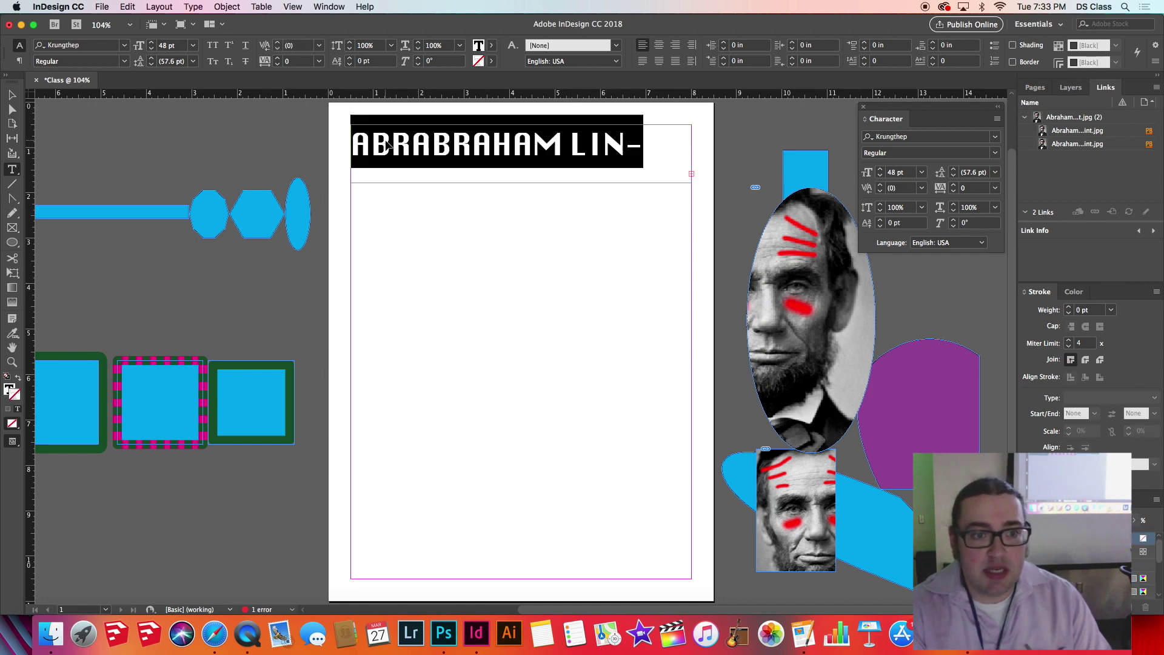
click(152, 48)
click(152, 49)
click(152, 48)
click(152, 49)
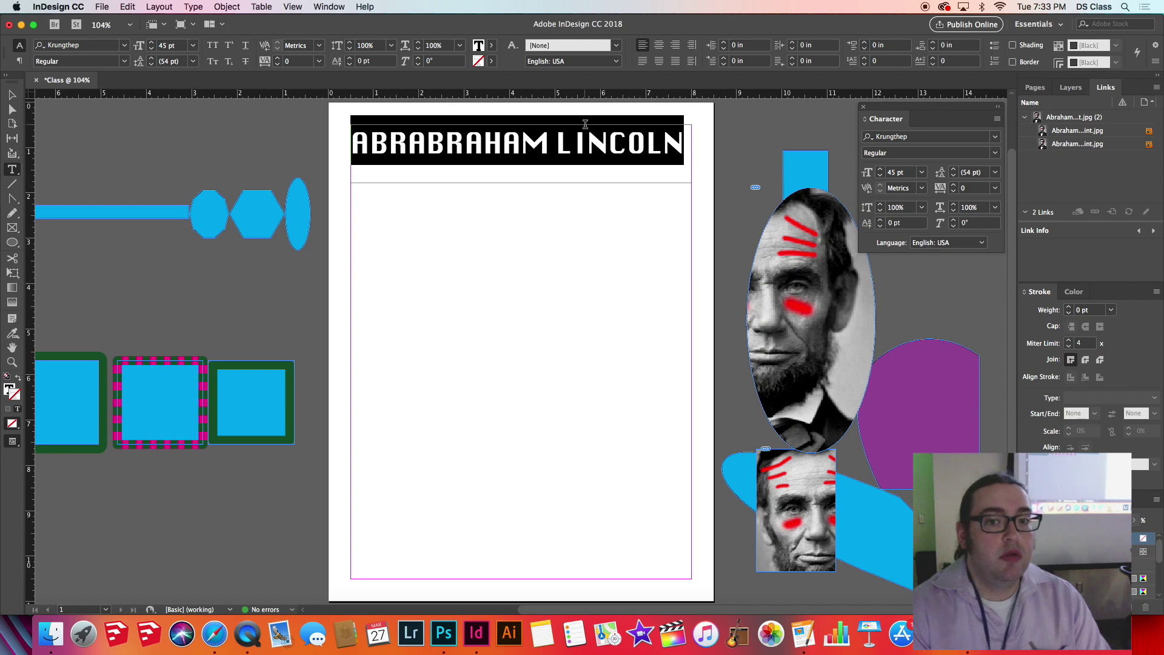
Reselect the entire title and set its vertical scale to 148% and horizontal scale to 80%
click(622, 141)
drag(684, 140, 364, 137)
click(684, 140)
drag(685, 141, 321, 124)
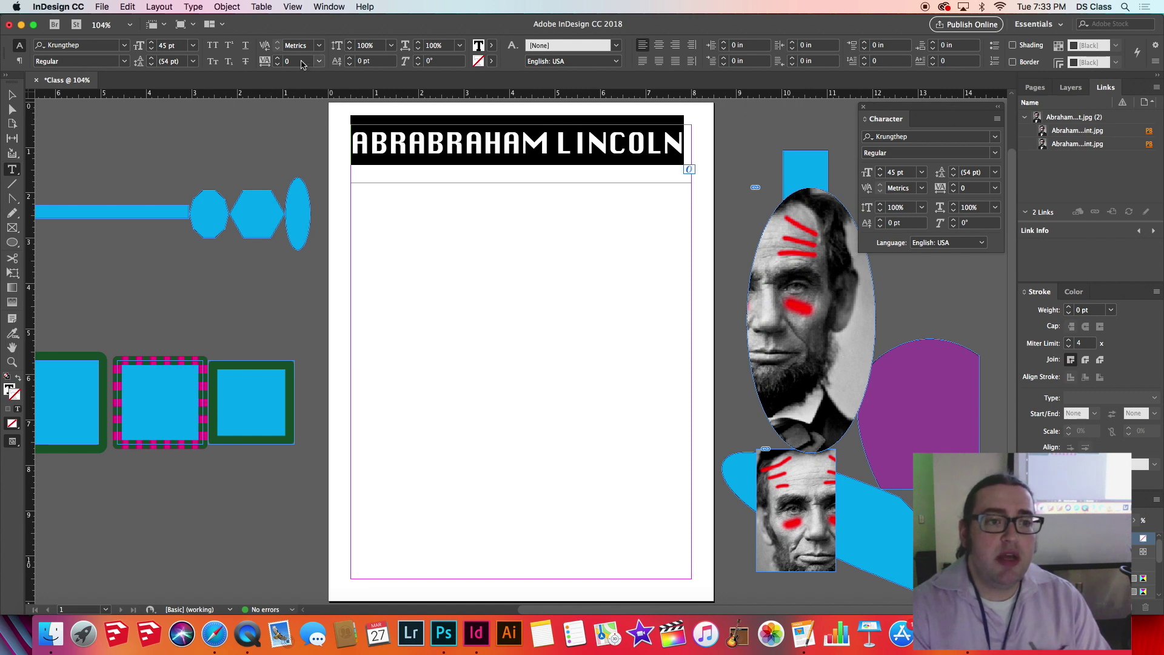
click(349, 44)
click(349, 44)
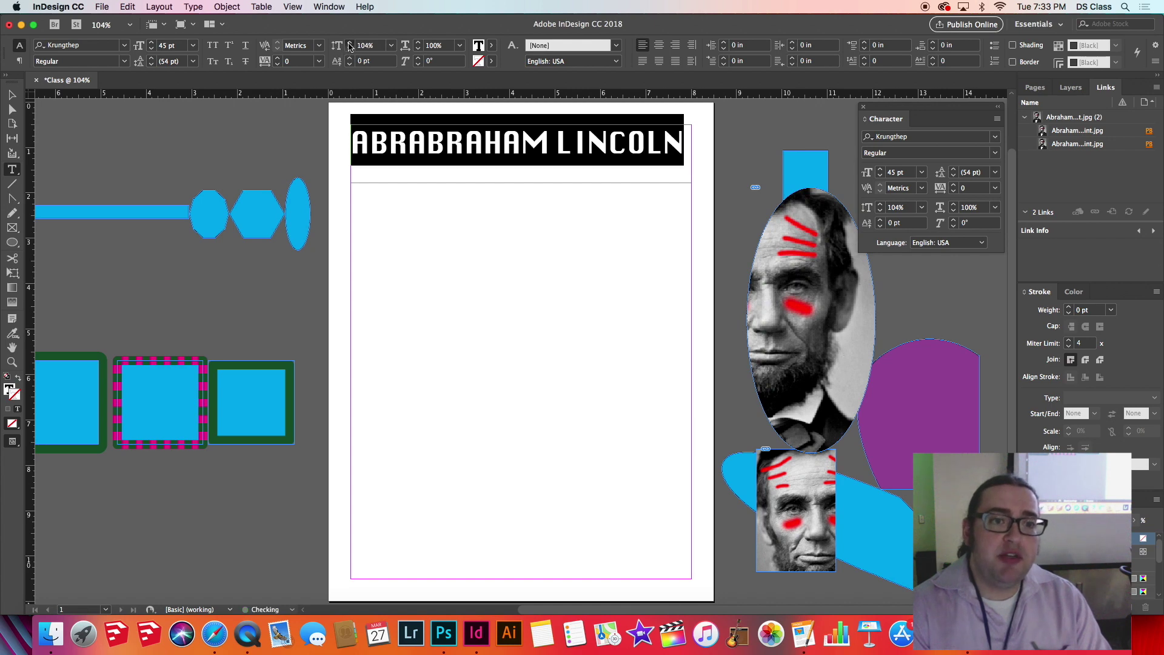
click(349, 44)
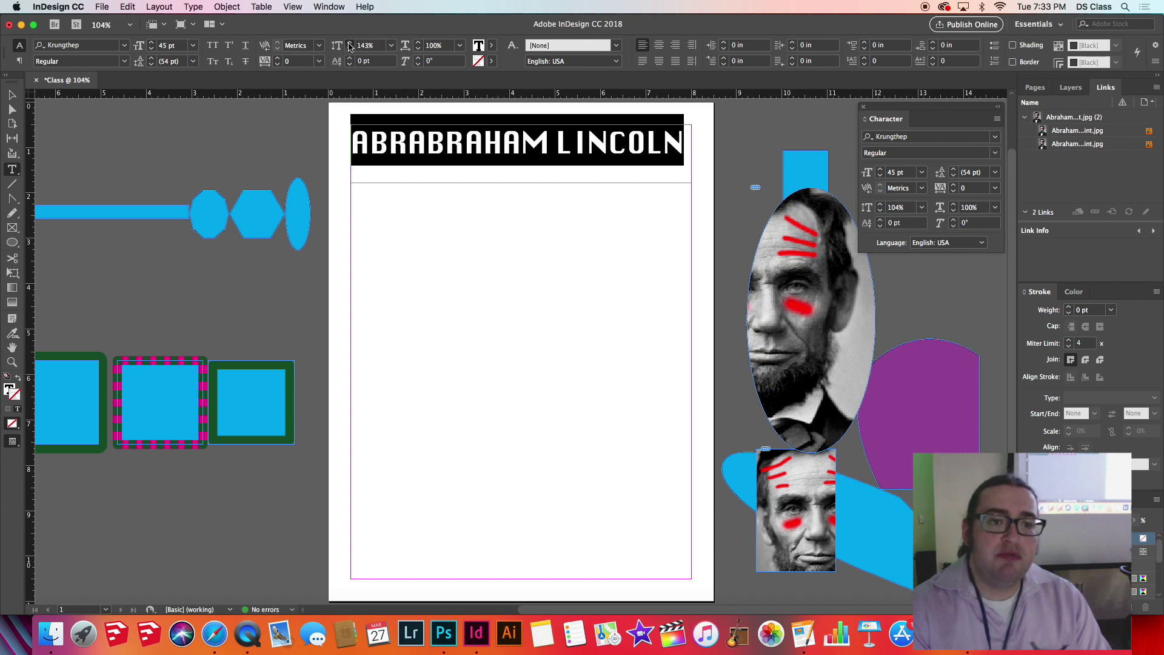
click(349, 43)
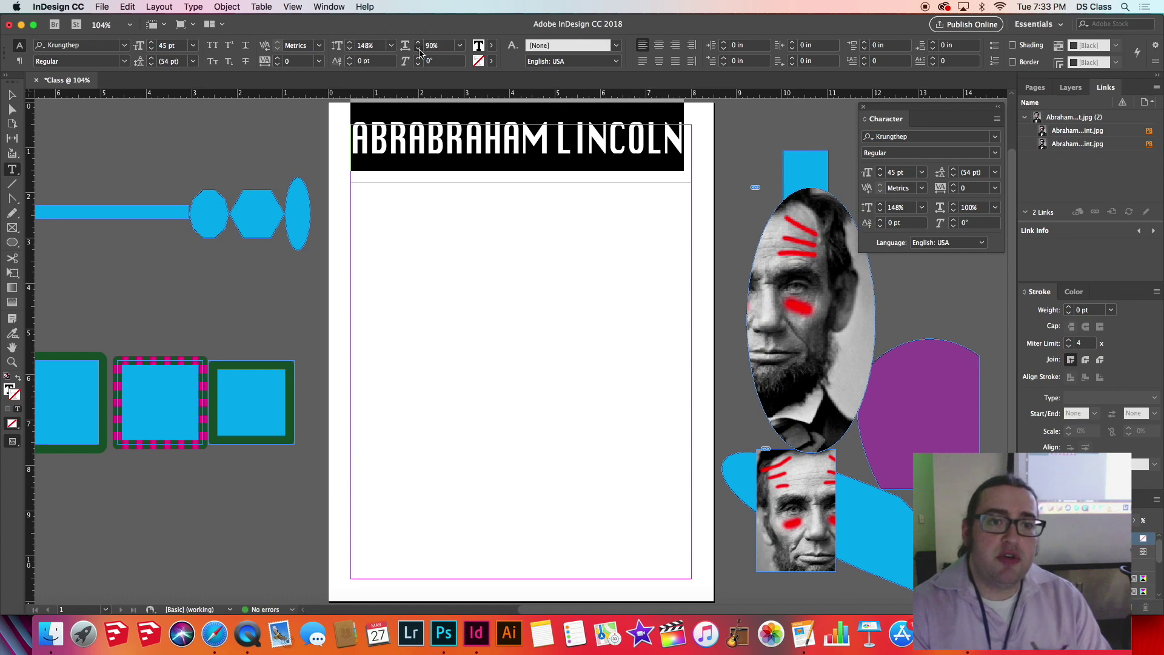
click(419, 51)
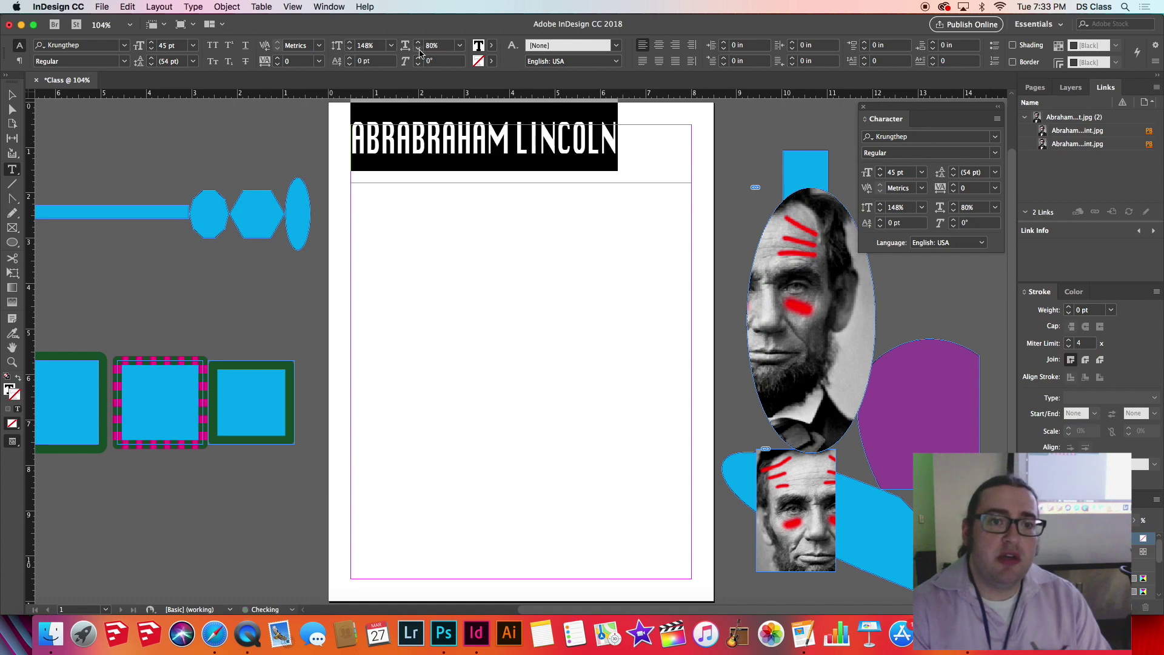
Change the title text's fill colour to red using the colour picker
double_click(479, 46)
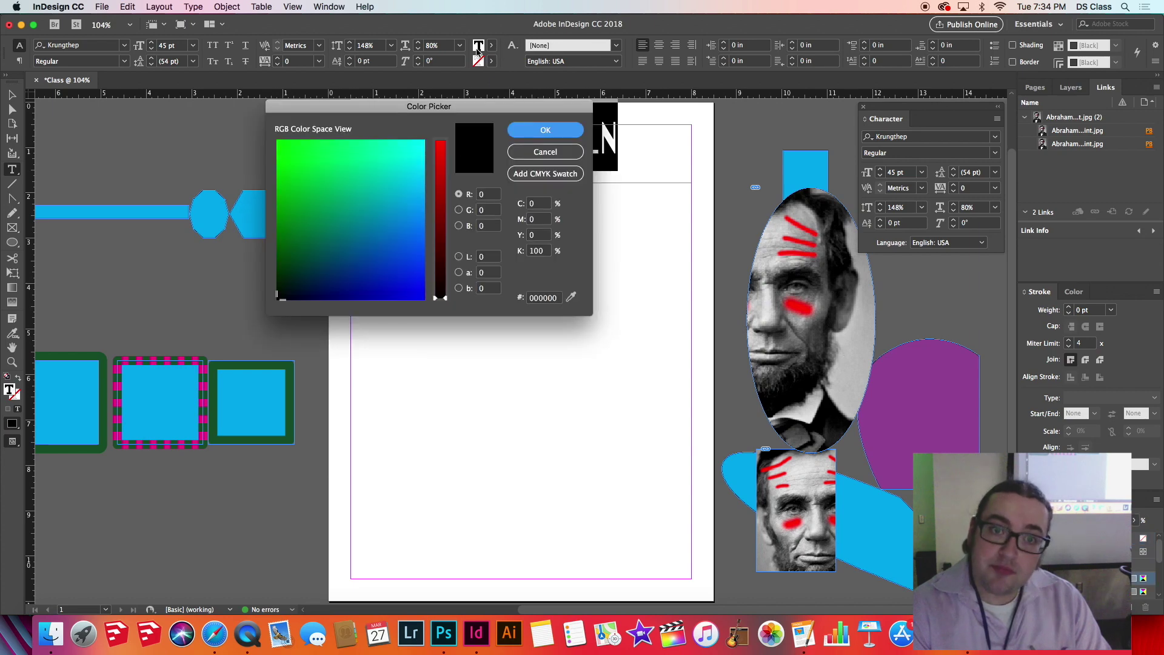
click(553, 131)
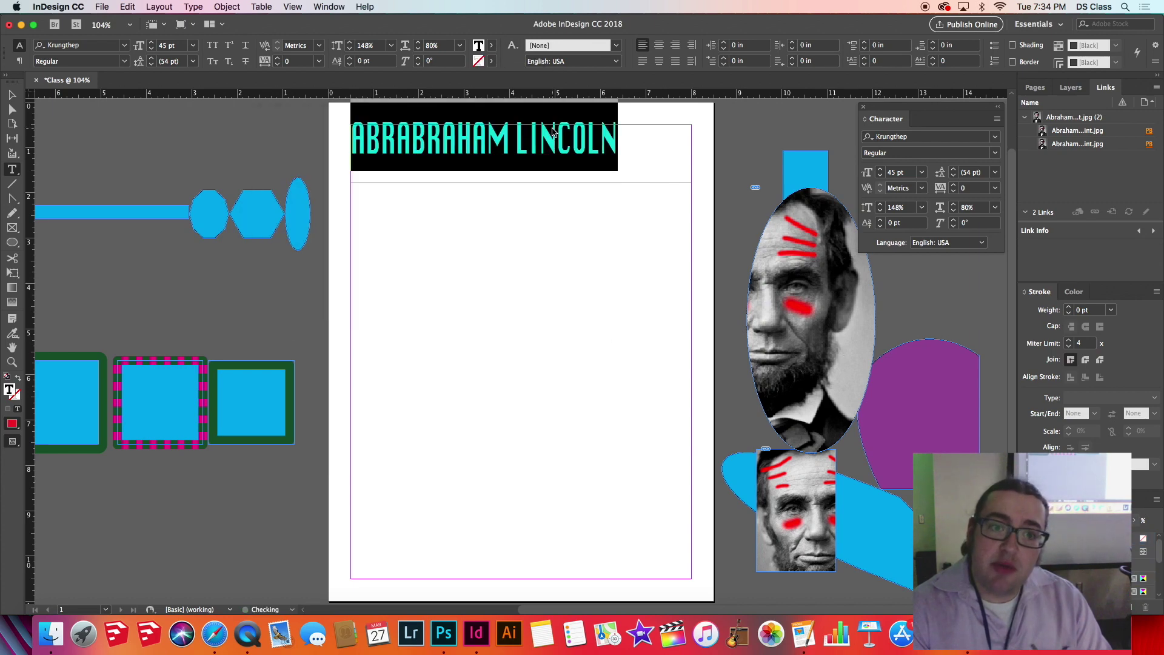
click(499, 185)
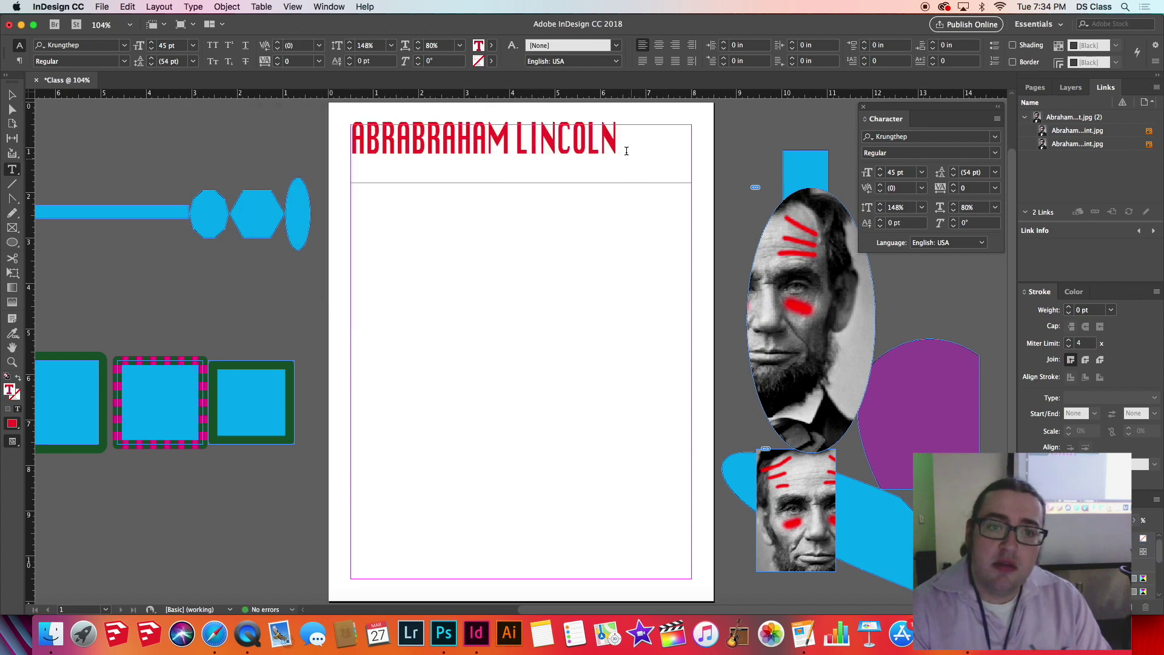
Select the title again and give its letters a C=100 M=0 Y=0 K=0 stroke with a weight of 3 pt
drag(621, 140, 411, 130)
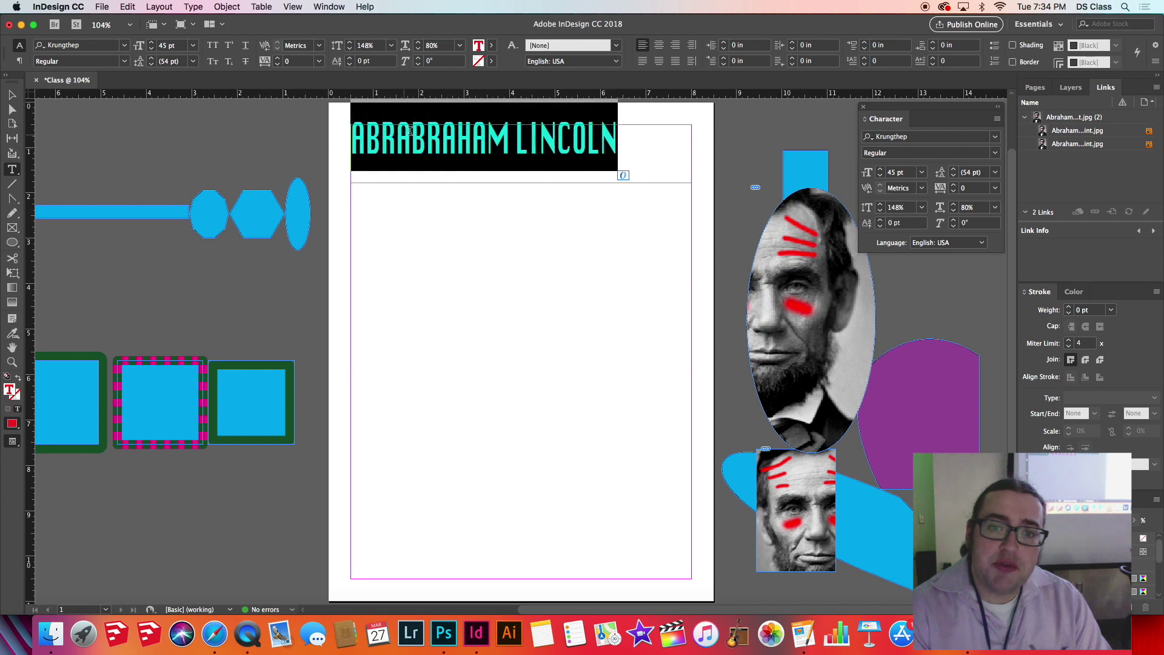
click(491, 60)
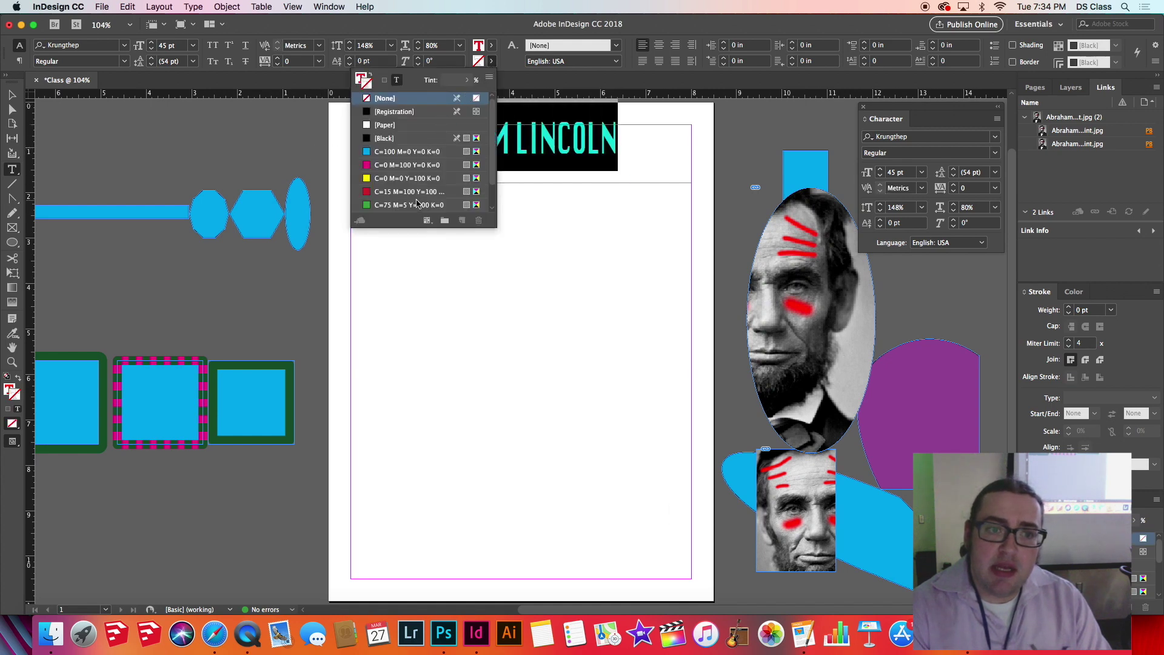
click(442, 152)
mouse_move(618, 141)
mouse_down()
mouse_move(543, 143)
mouse_move(351, 100)
mouse_up()
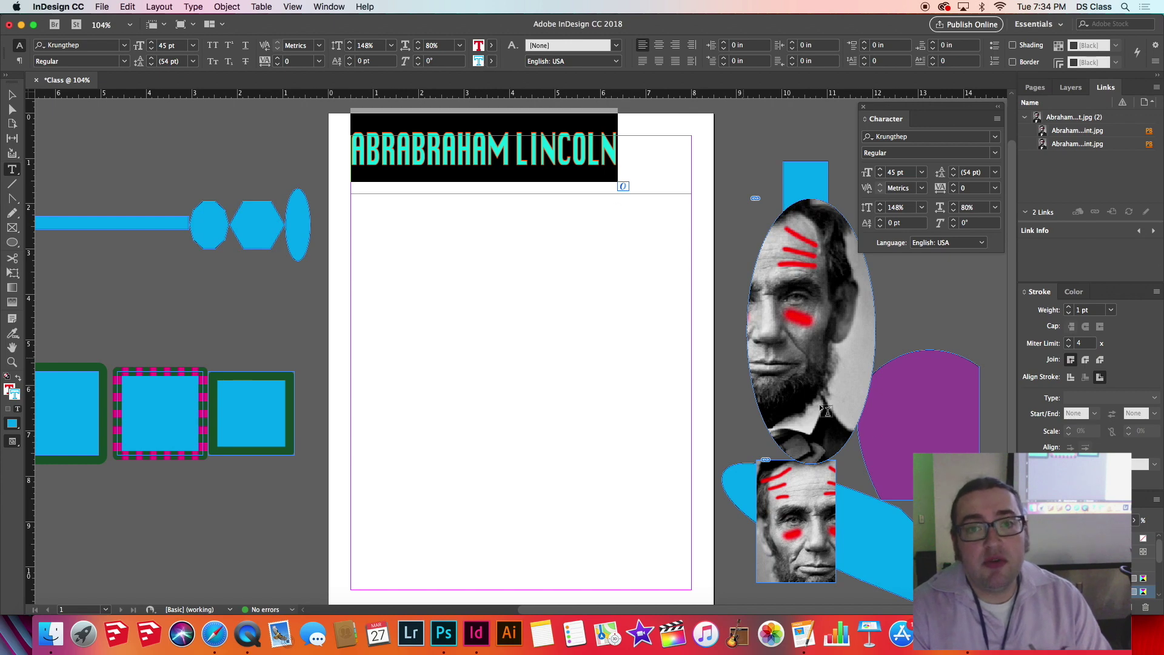
click(1069, 308)
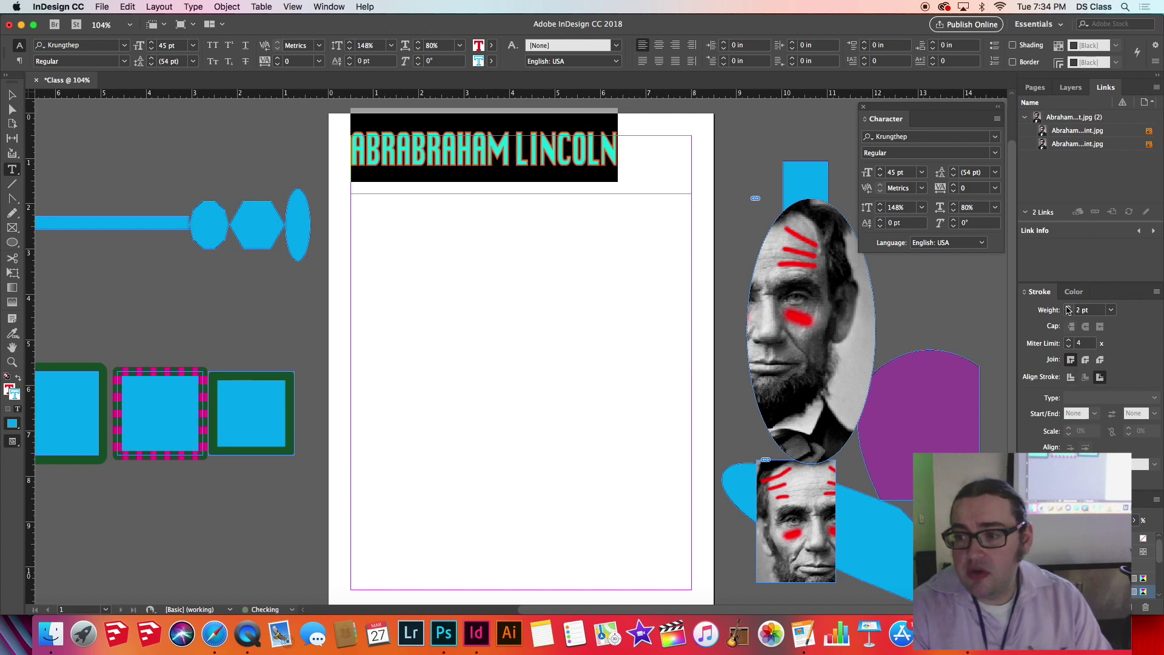
click(1069, 308)
click(487, 188)
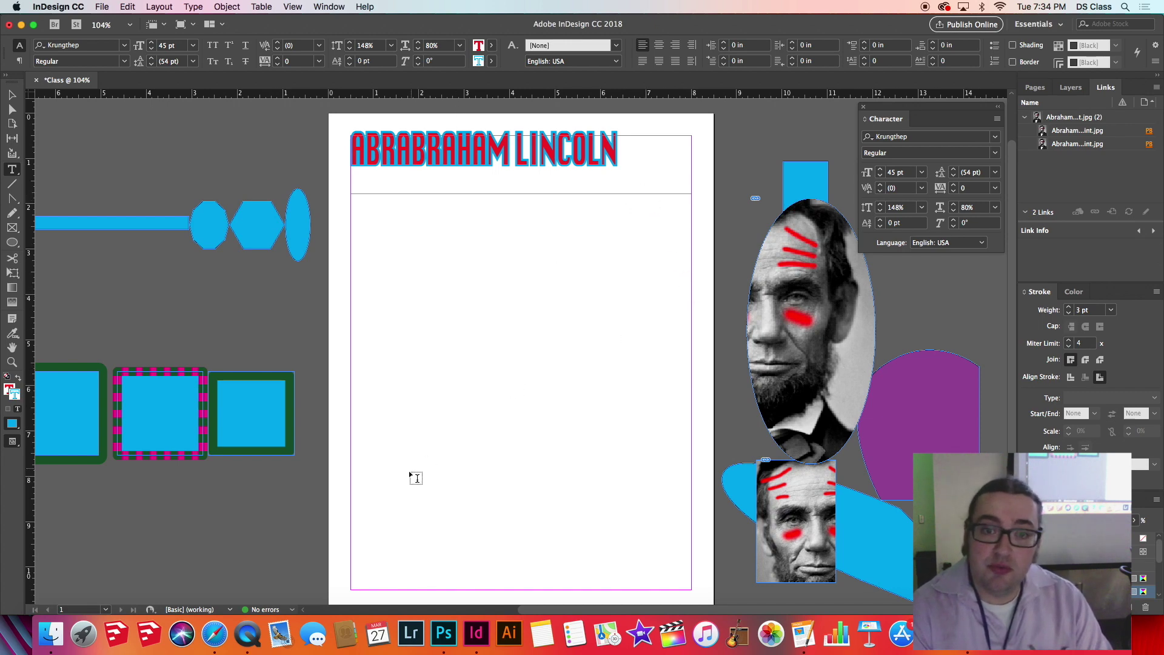
Centre the title within its text frame and move the frame down to Y 1.25 in
click(658, 45)
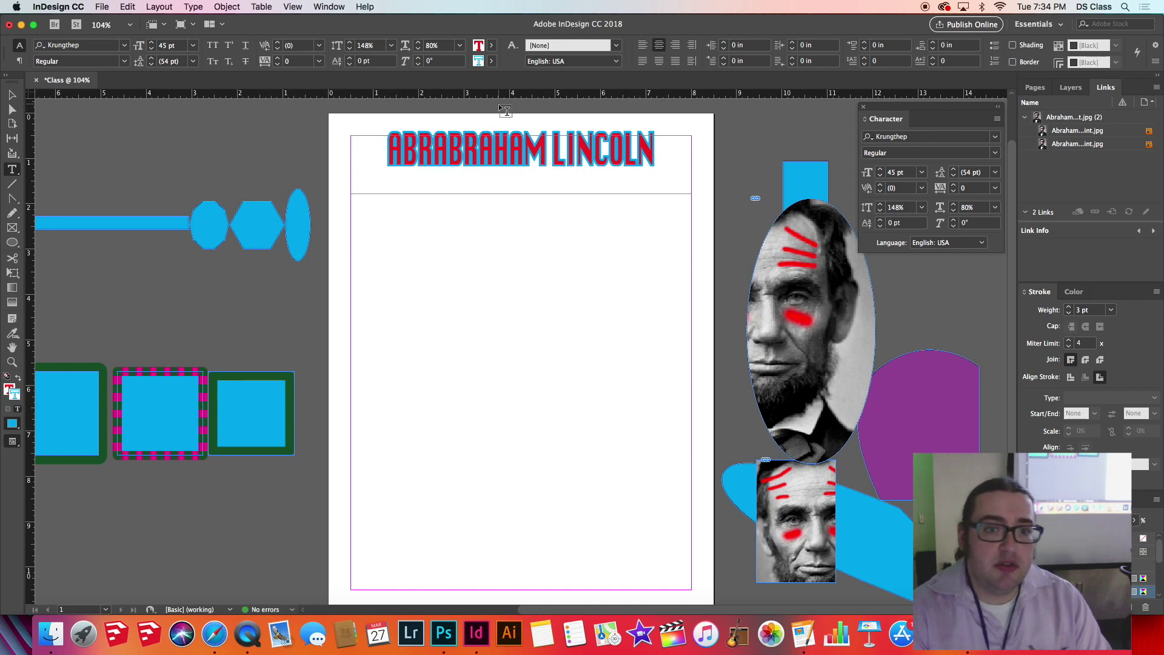
click(12, 95)
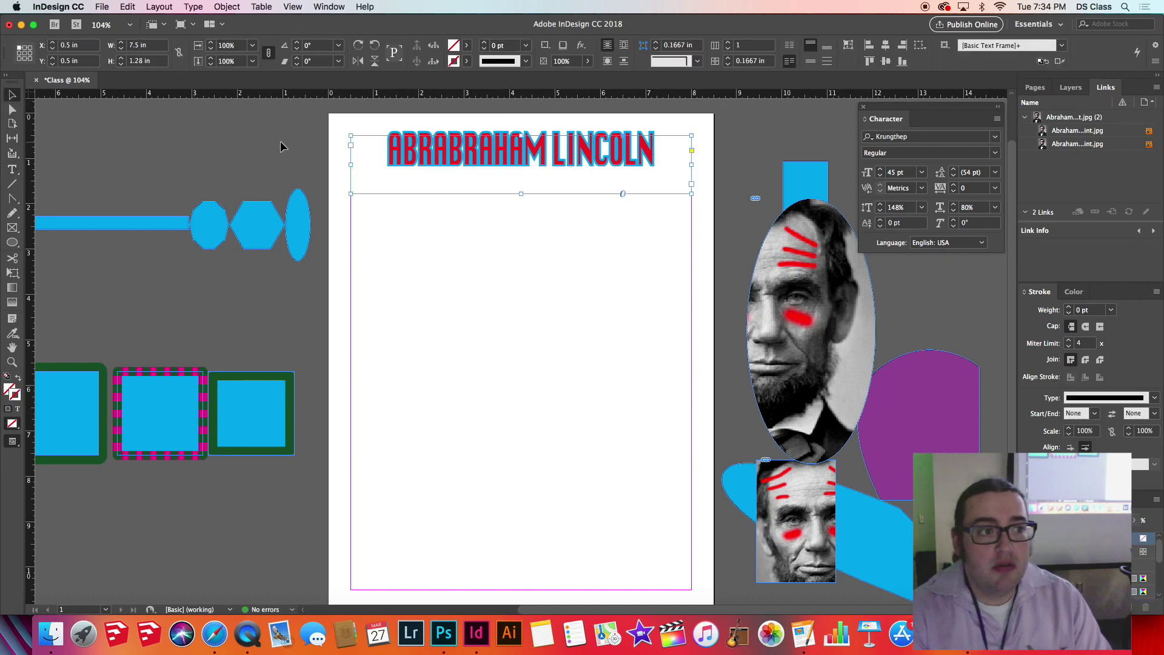
drag(485, 146, 529, 187)
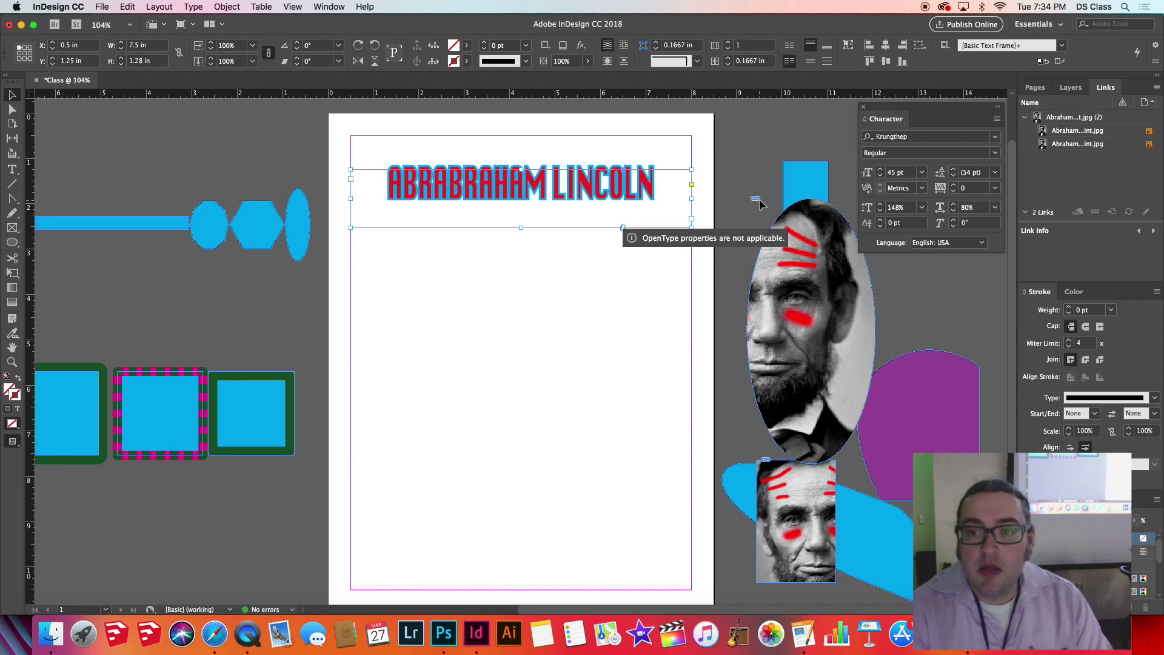
Look through the Story Editor Display, Display Performance, GPU Performance, File Handling and Publish Online preferences without changing anything
click(103, 6)
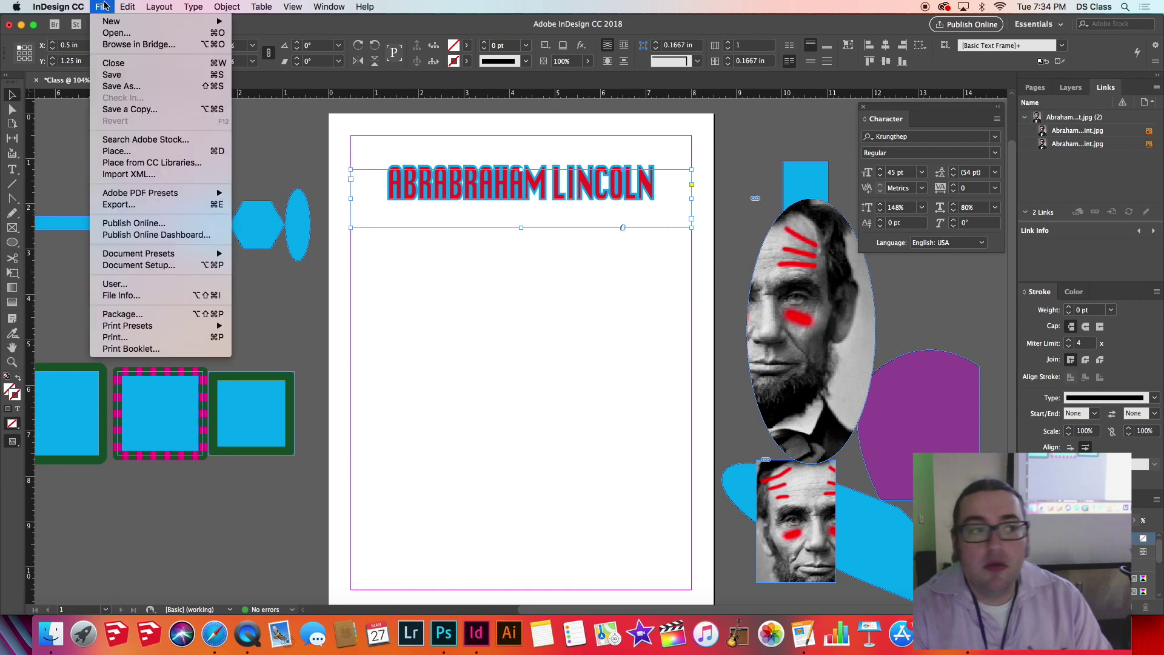
mouse_move(58, 7)
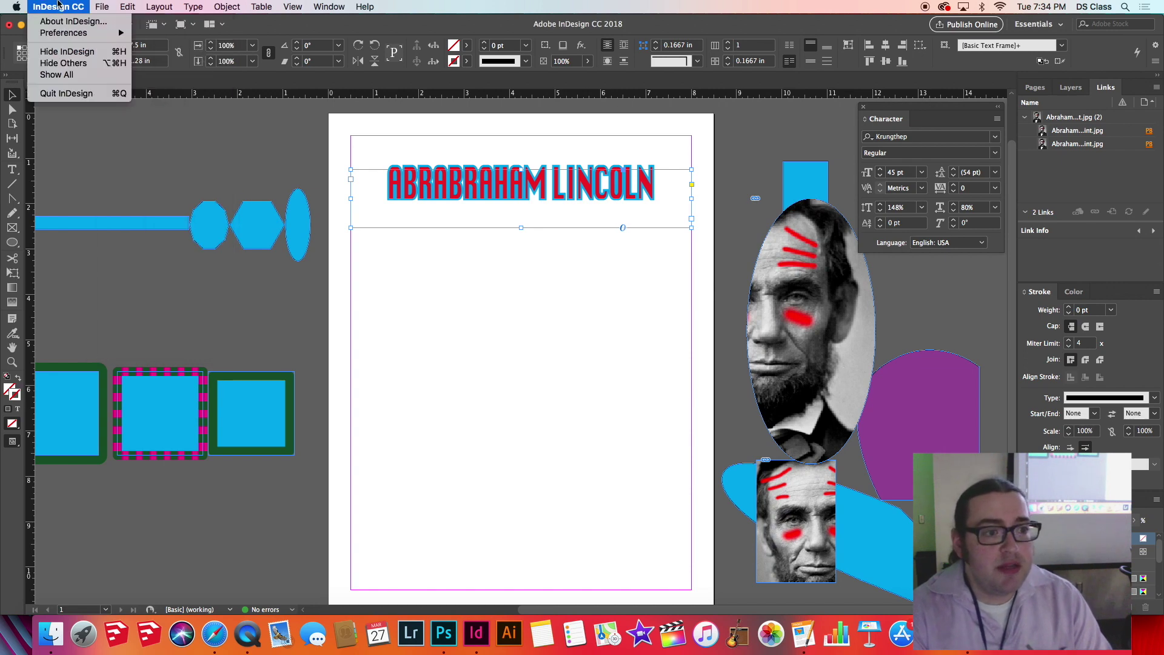
mouse_move(67, 32)
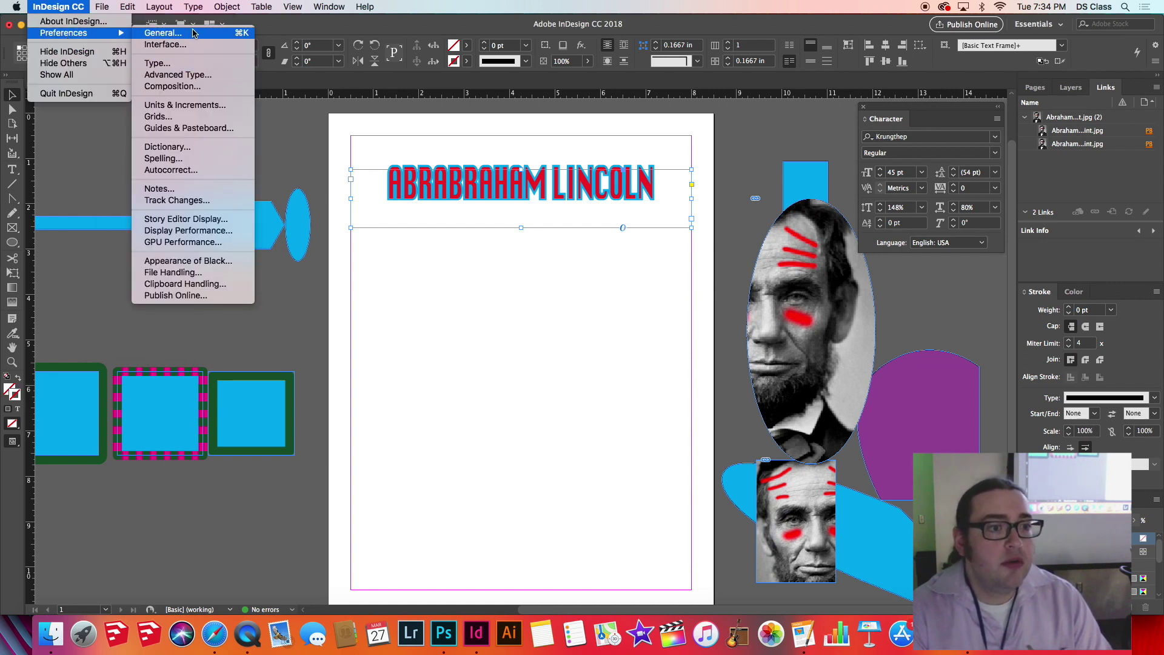
click(194, 33)
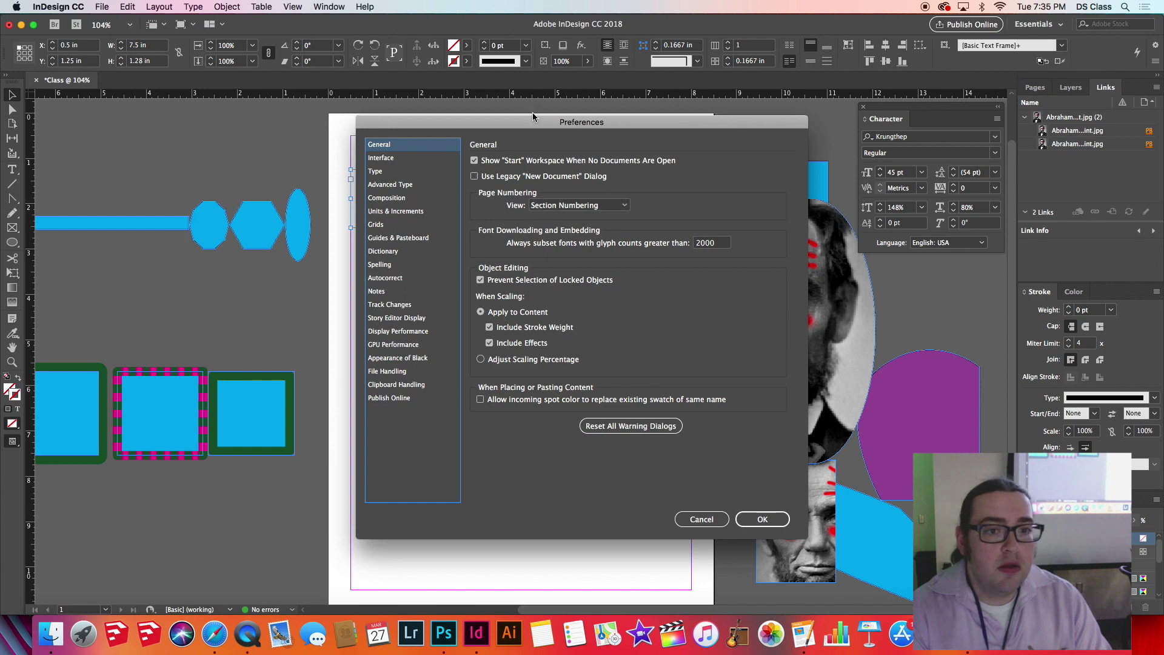
mouse_move(580, 138)
mouse_down()
mouse_move(852, 149)
mouse_move(877, 119)
mouse_move(24, 43)
mouse_move(561, 214)
mouse_move(706, 121)
mouse_move(396, 124)
mouse_up()
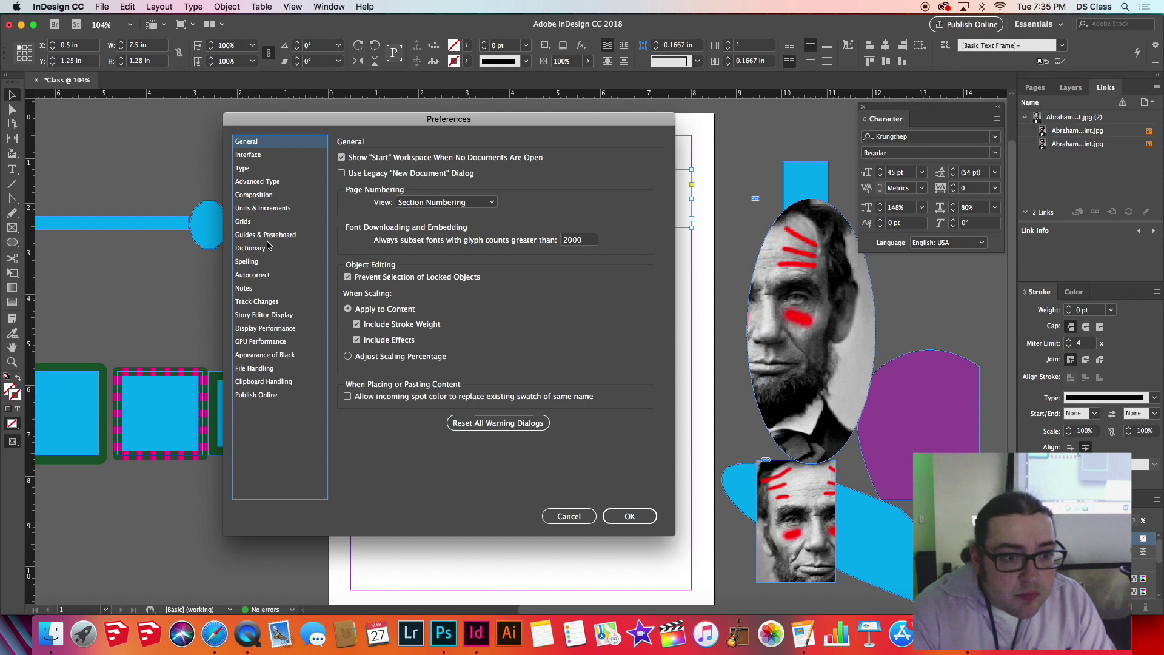
click(267, 315)
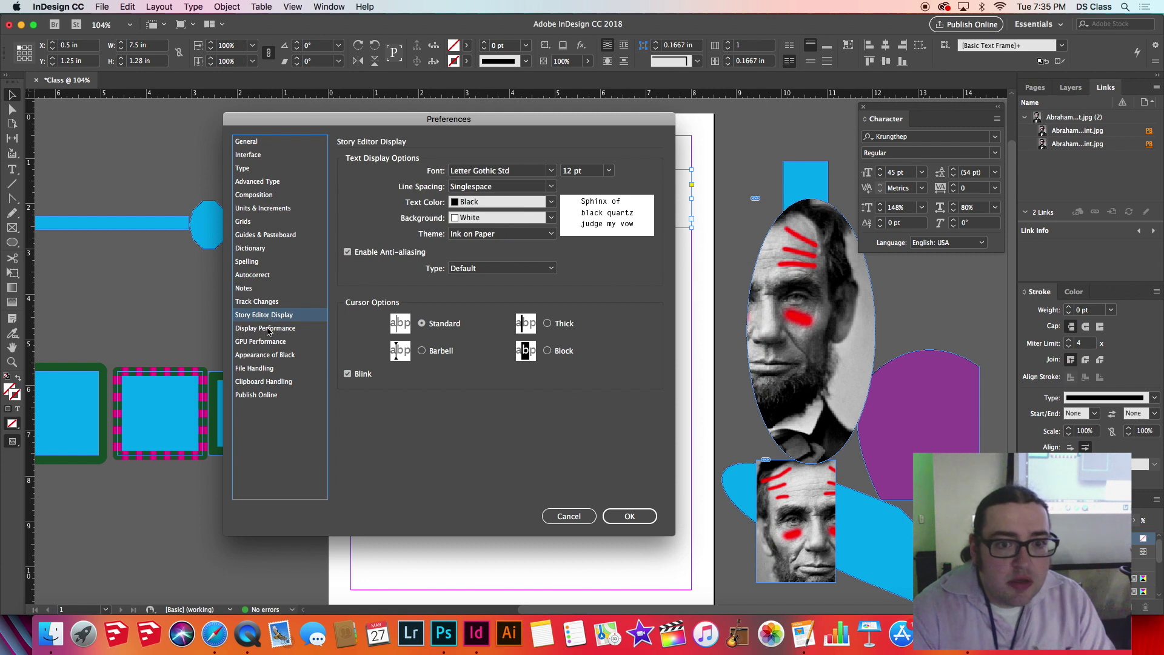
click(268, 329)
click(272, 342)
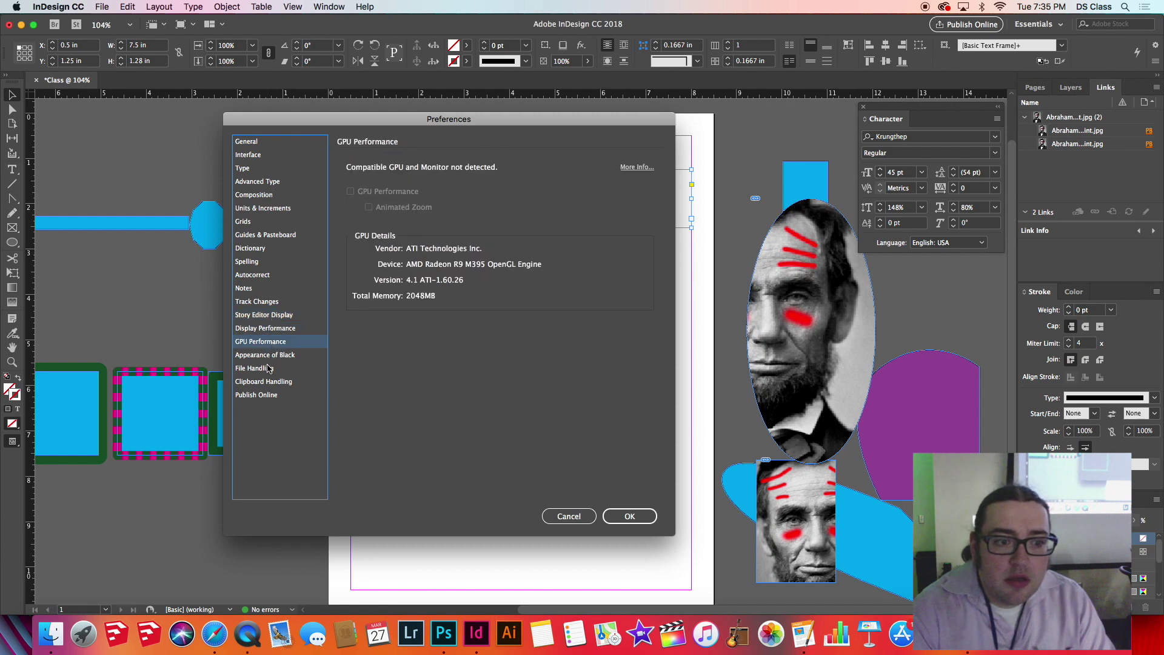
click(268, 369)
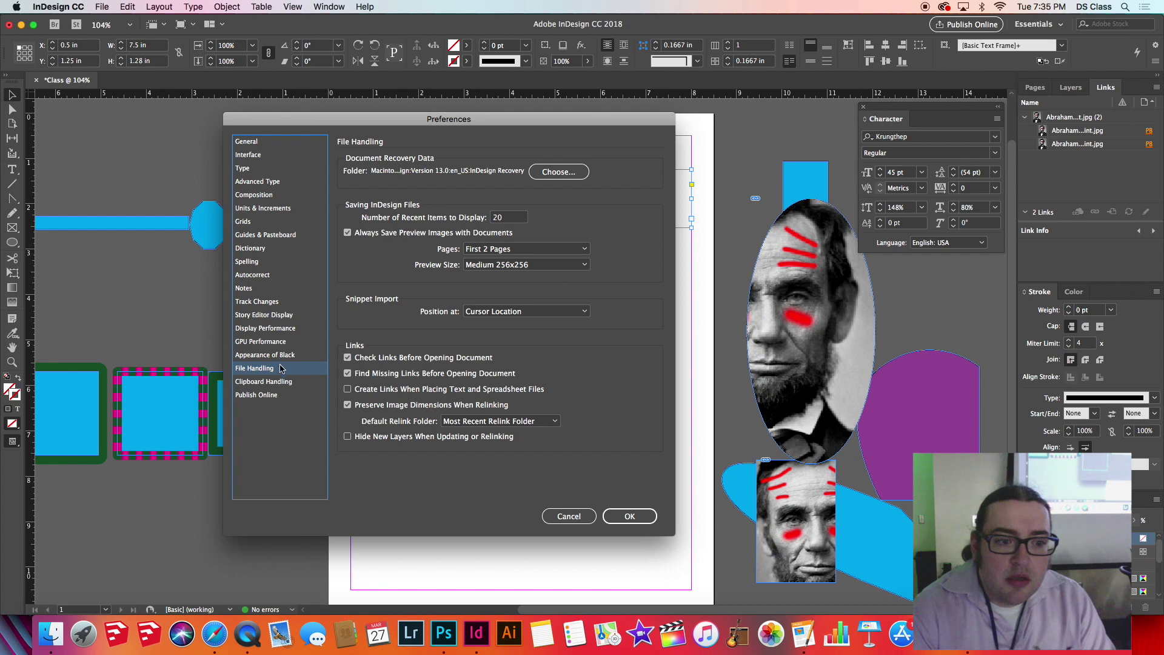
click(278, 396)
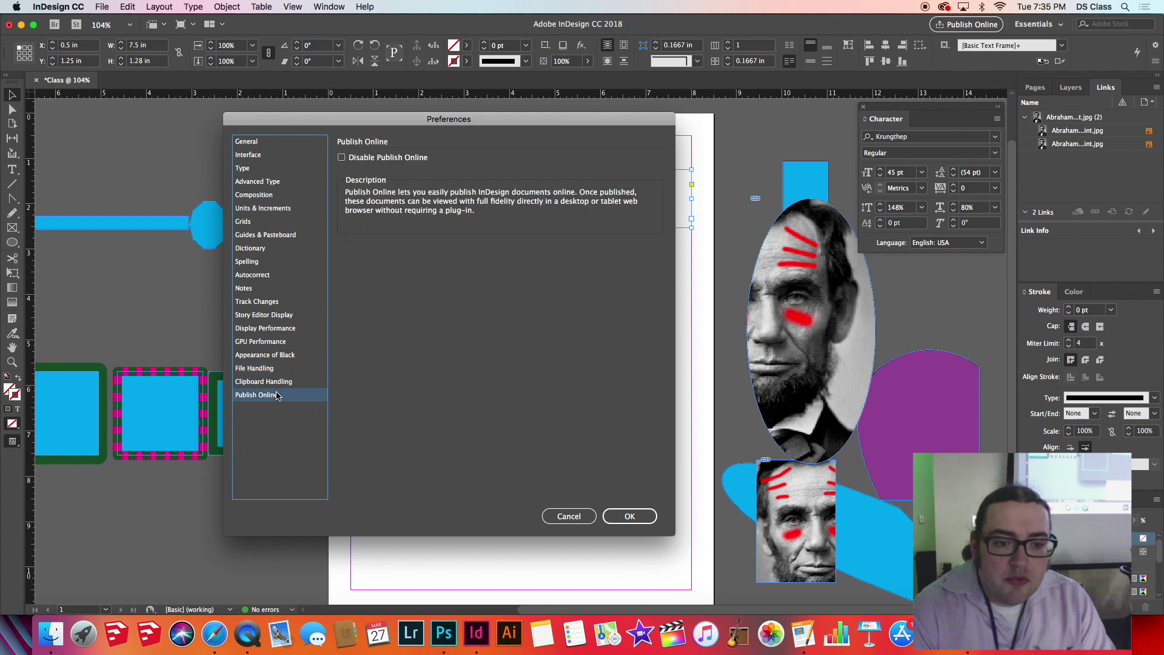
click(570, 516)
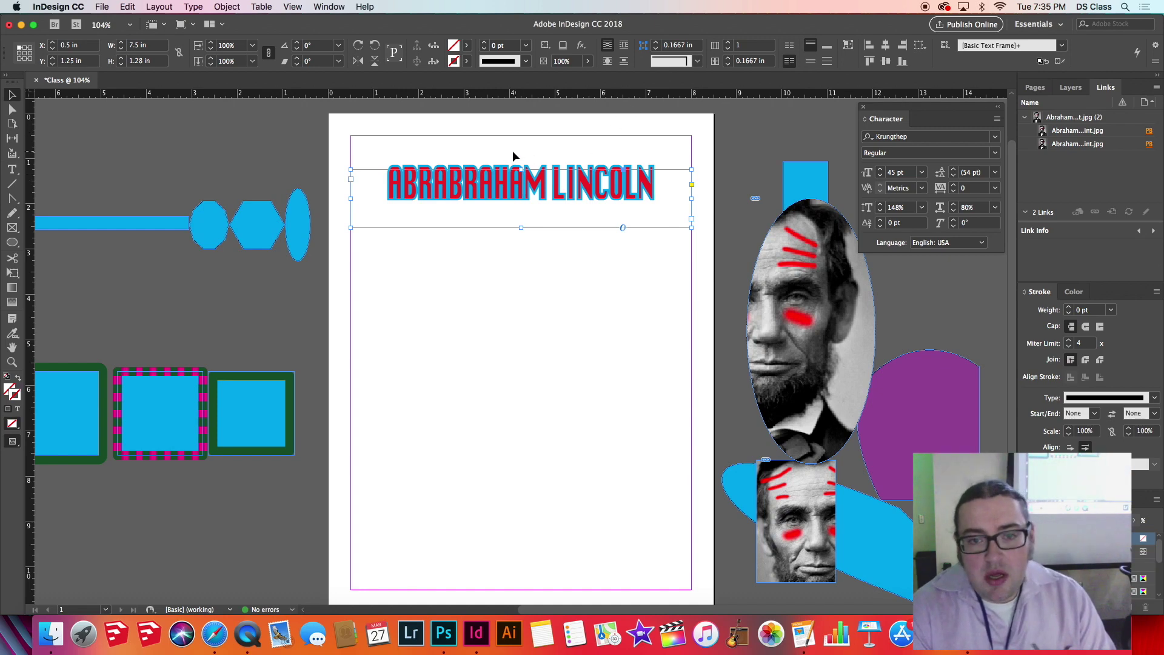
Move the title's text frame slightly further down to Y 1.56 in
drag(490, 188, 485, 202)
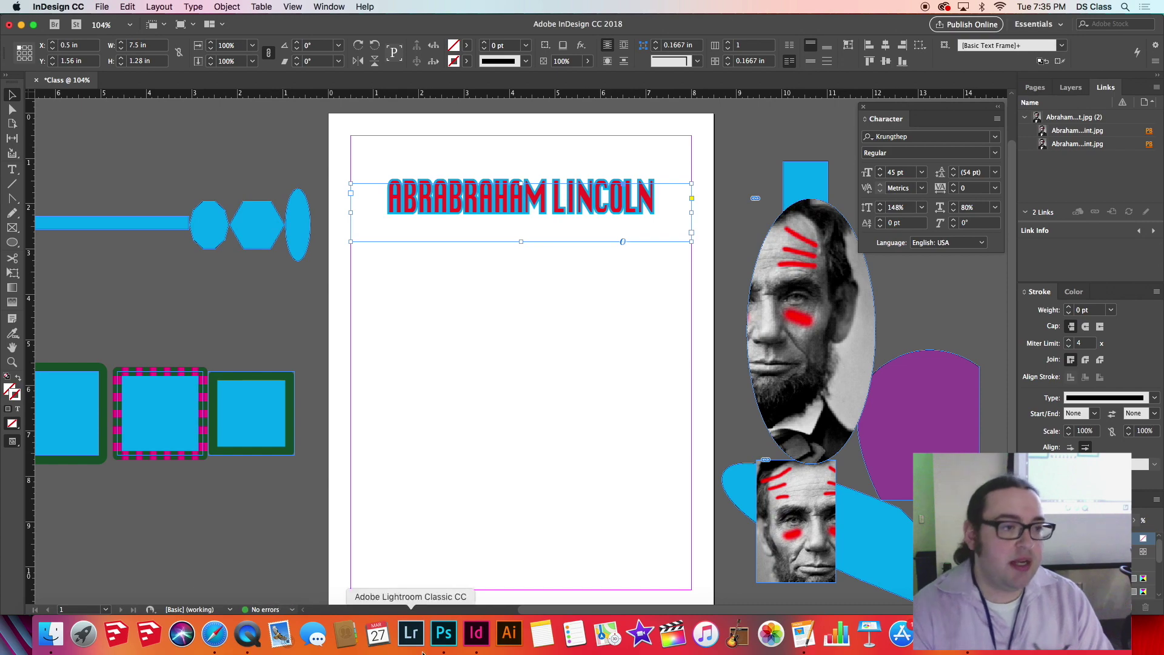
Switch to Safari and go through the browsing history to look for the Abraham Lincoln Wikipedia page
click(215, 634)
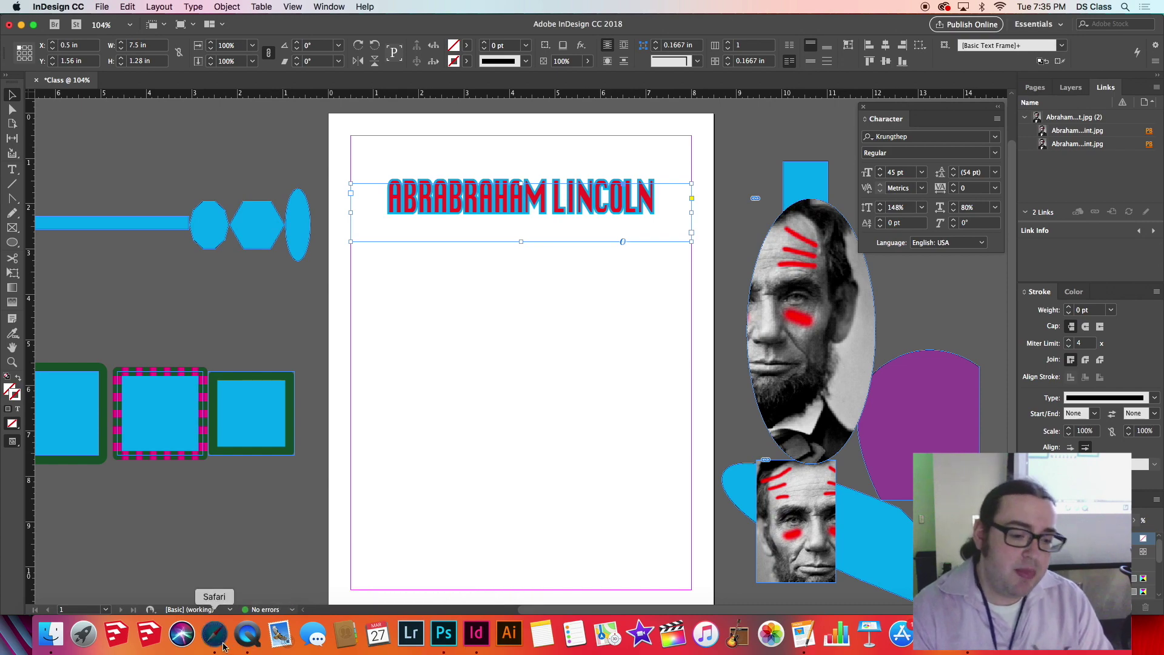
click(58, 24)
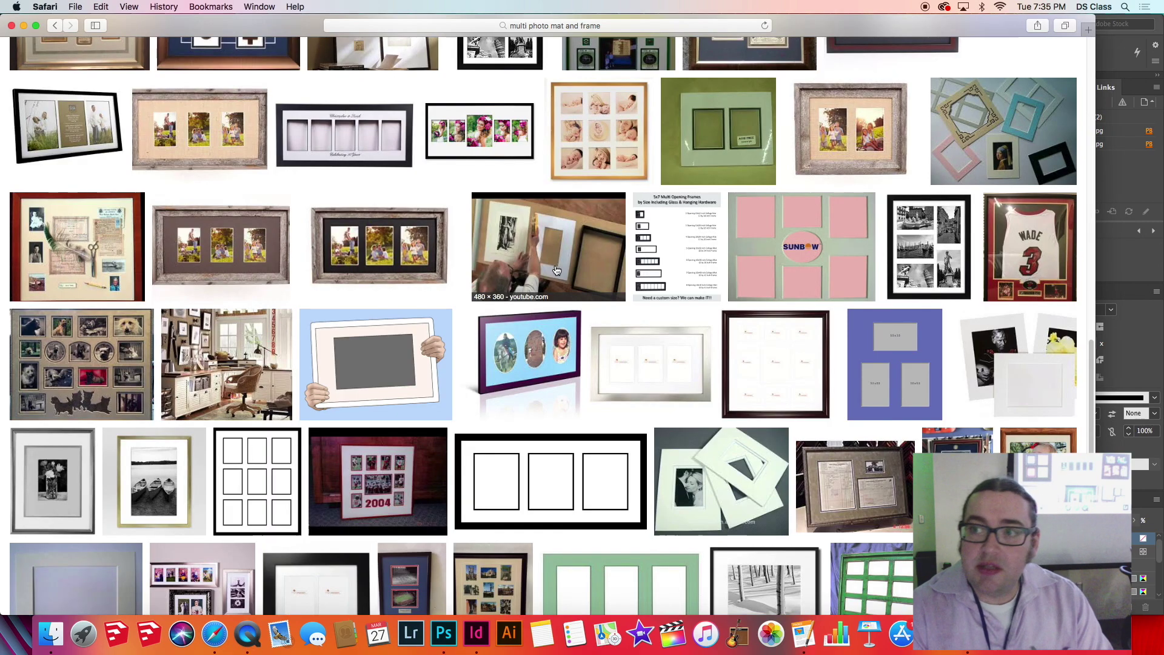
click(57, 25)
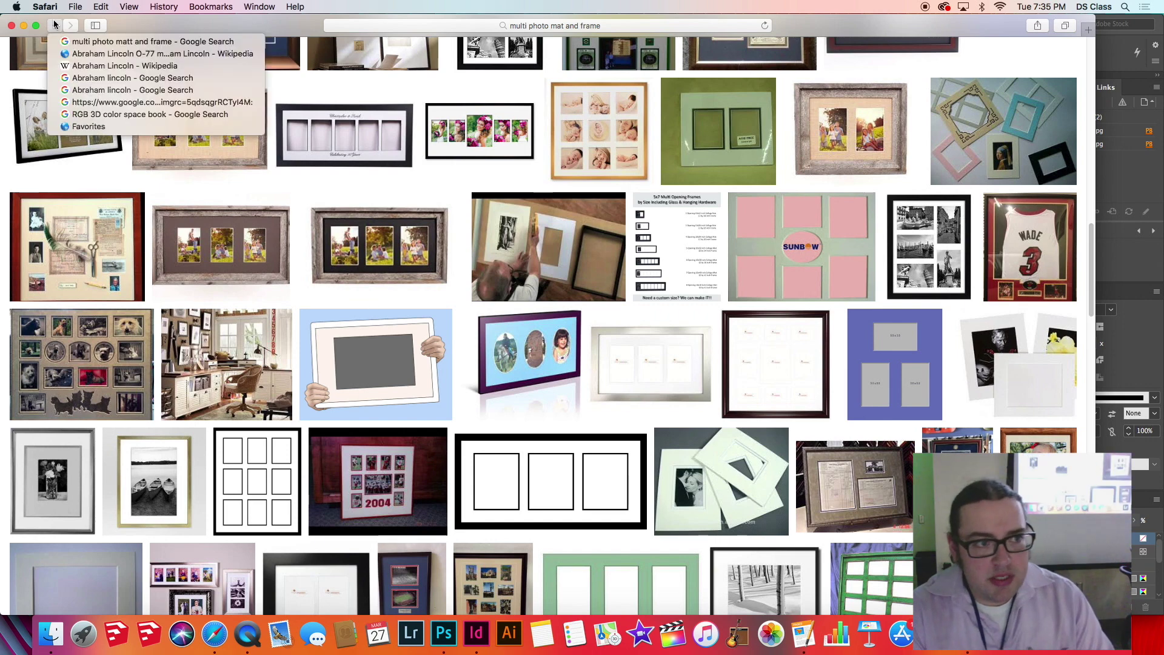
click(54, 27)
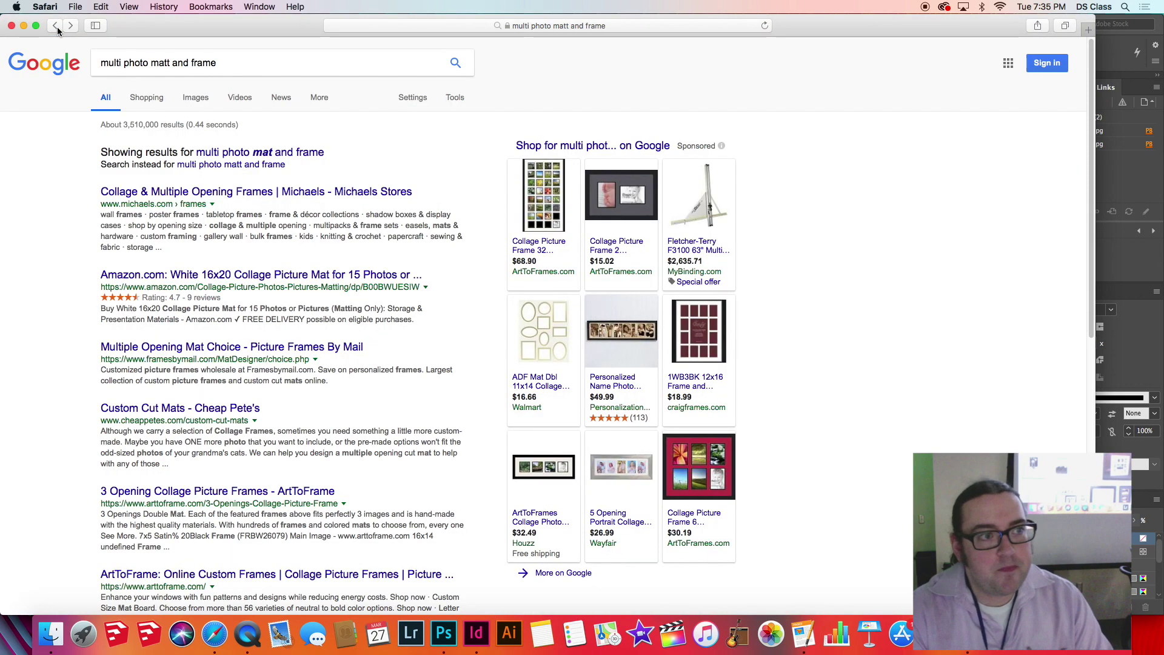
click(57, 28)
click(125, 53)
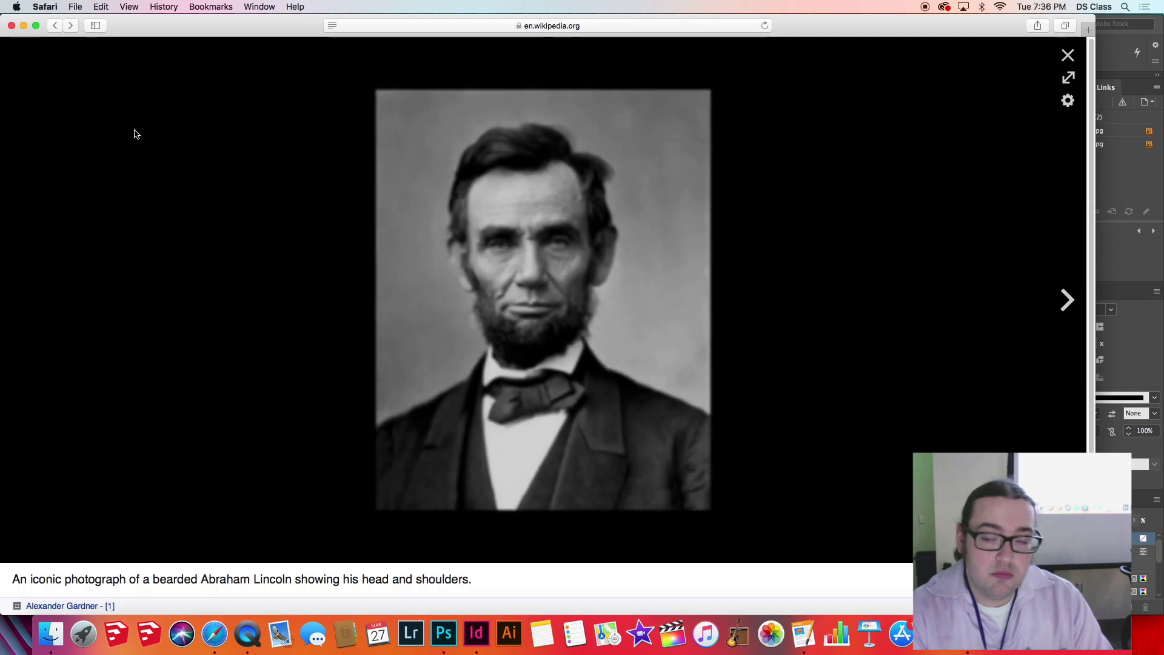
click(70, 26)
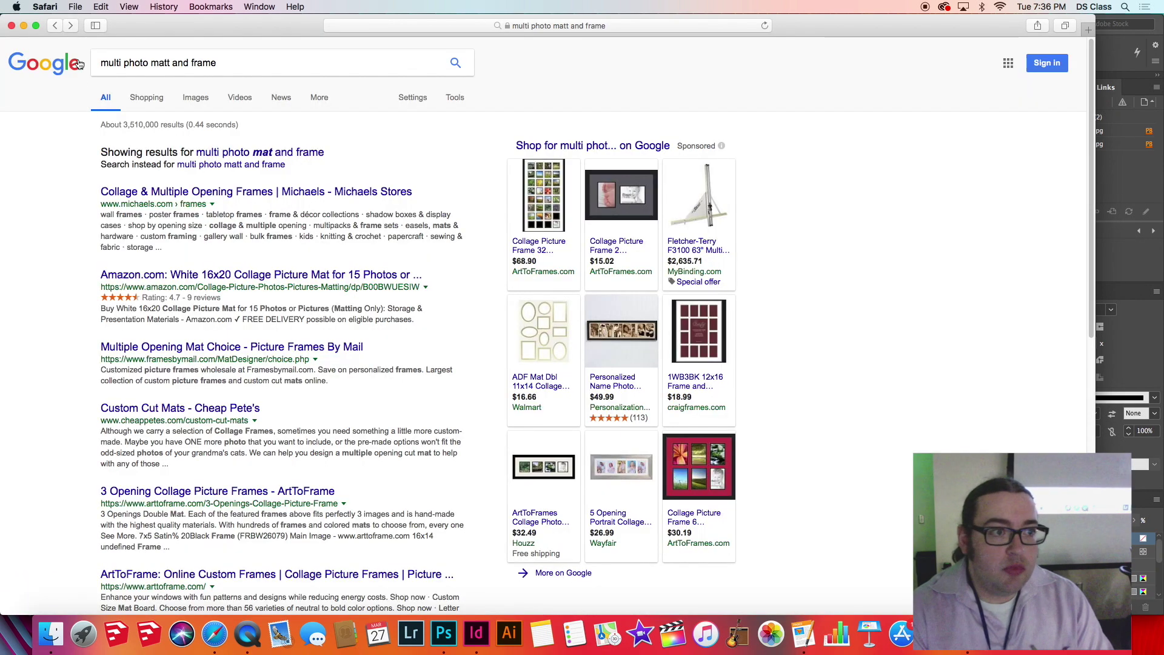
Return to the previously visited Wikipedia article on Abraham Lincoln
click(56, 26)
click(56, 27)
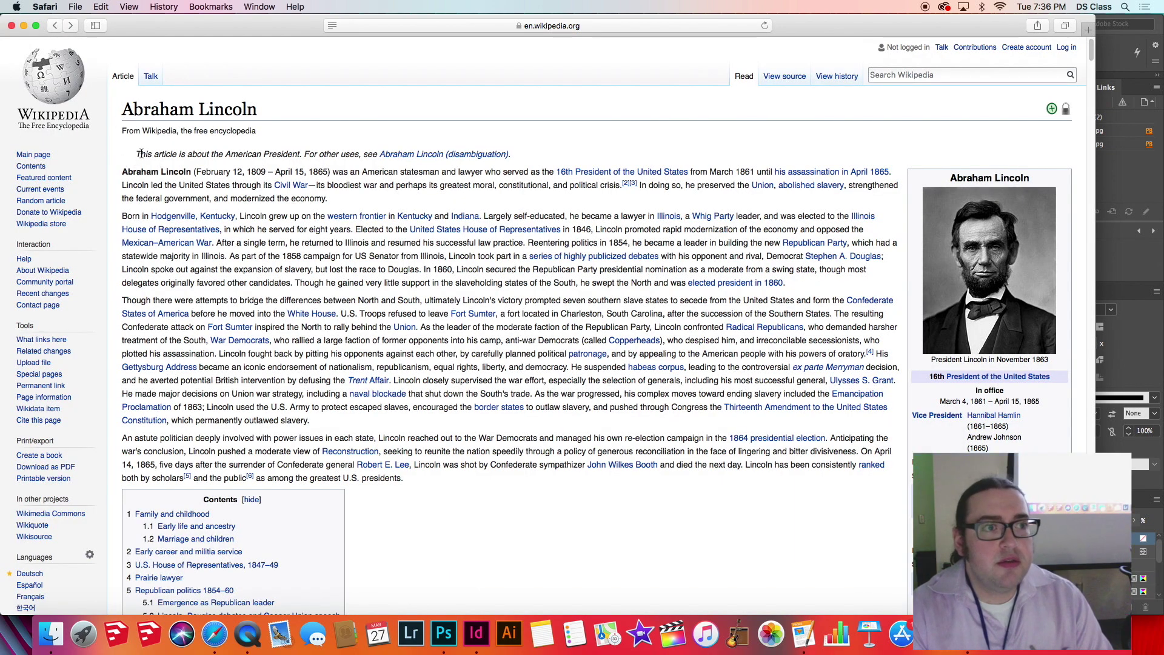
drag(136, 154, 512, 410)
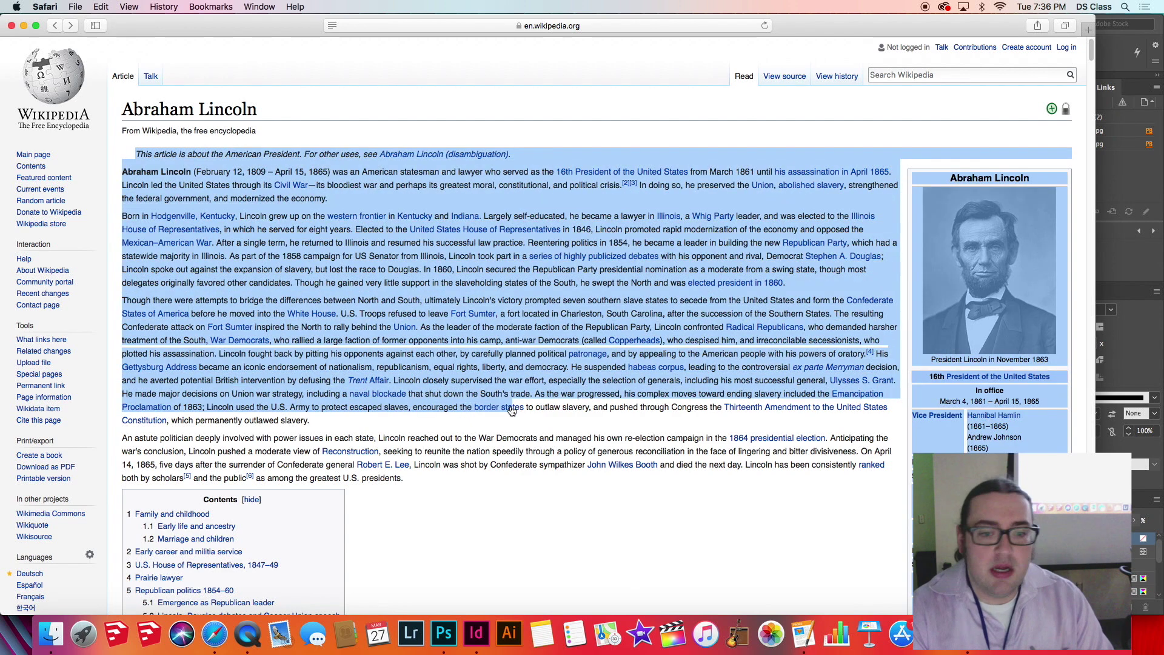
click(511, 409)
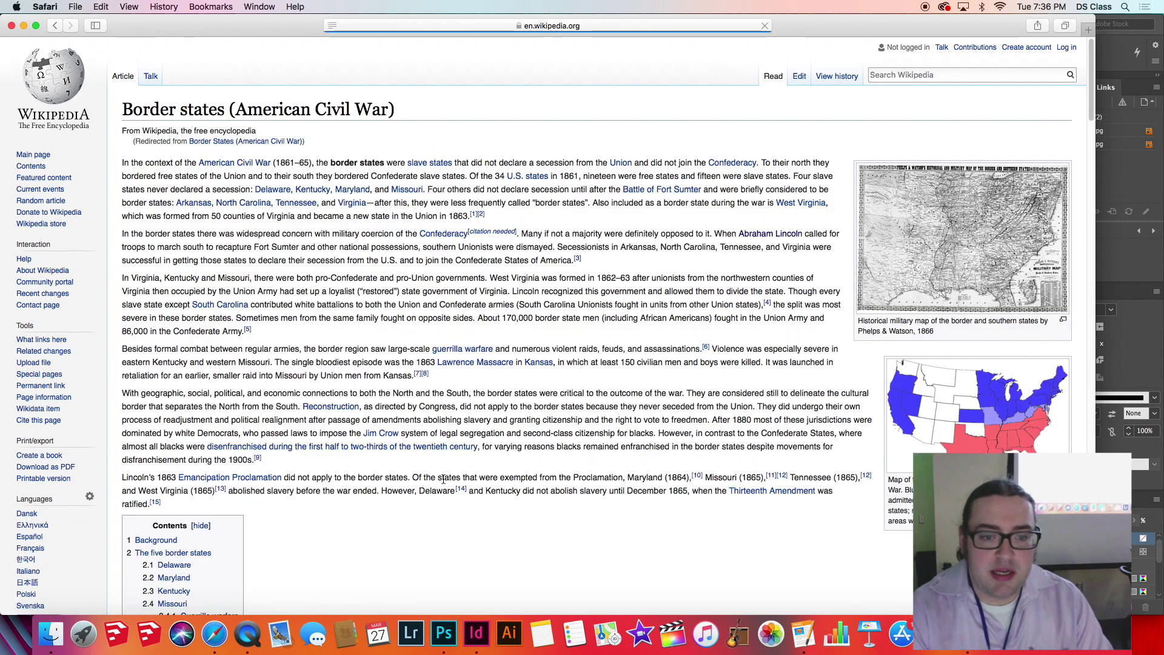
click(53, 26)
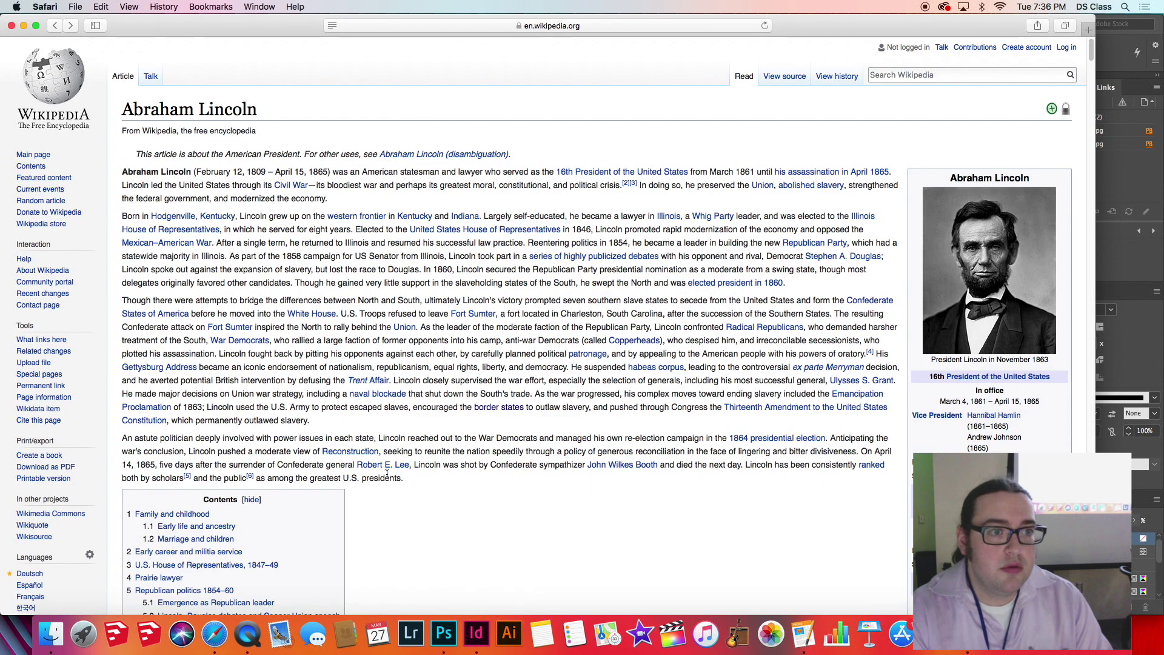
Copy all the introductory paragraphs of the Abraham Lincoln article, from its opening sentence to the end just above the contents list
drag(403, 478, 123, 165)
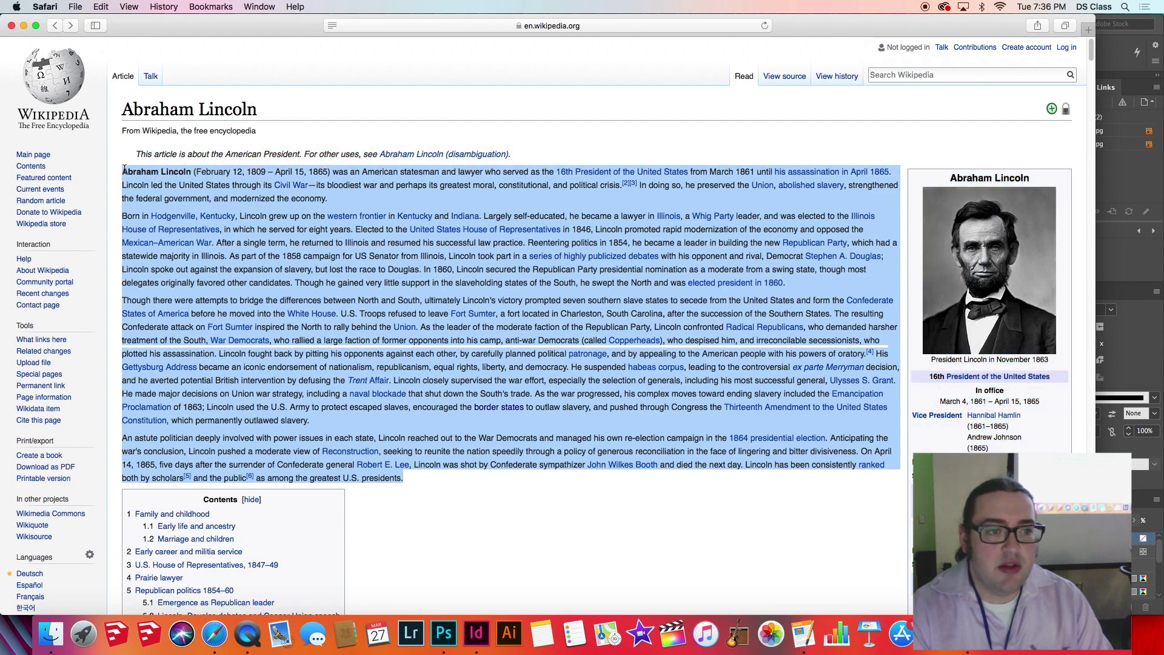
right_click(499, 214)
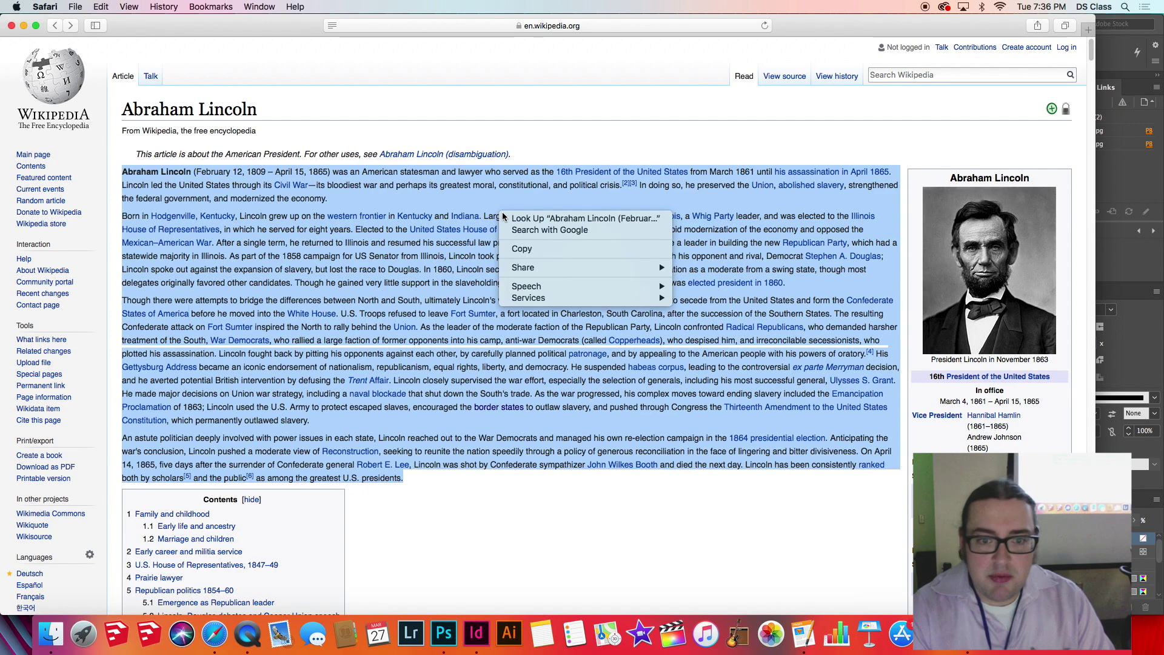
click(522, 250)
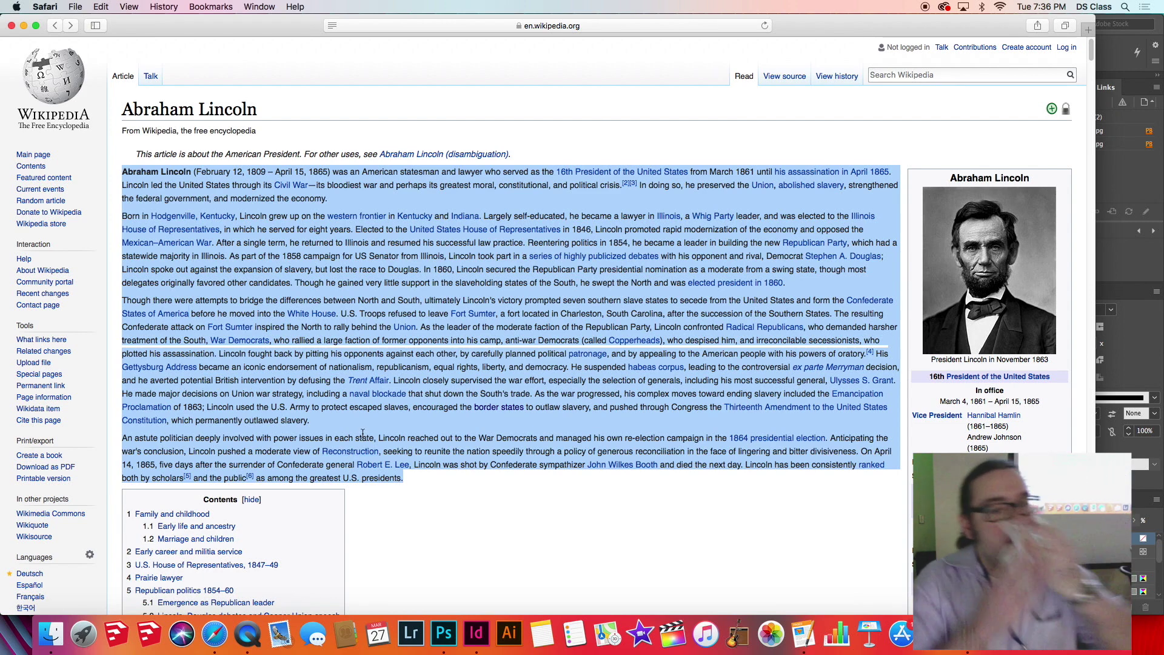
Switch to InDesign, draw a text frame about 5.54 × 5.38 in below the title, and paste the copied article text into it
click(478, 634)
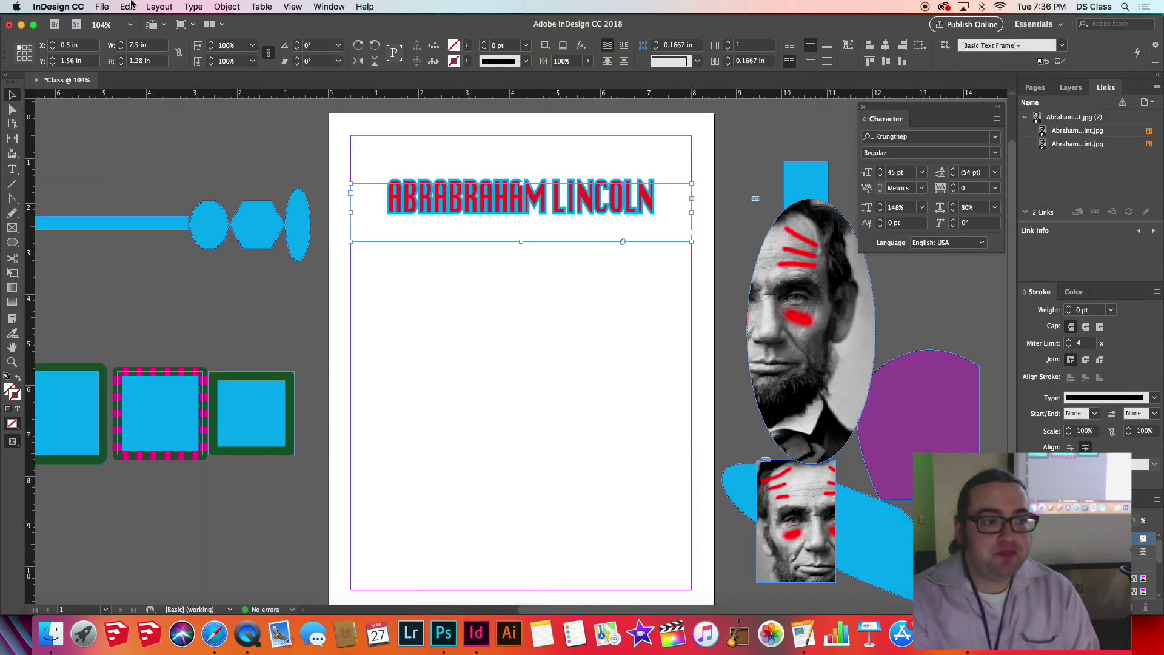
click(128, 7)
key(Escape)
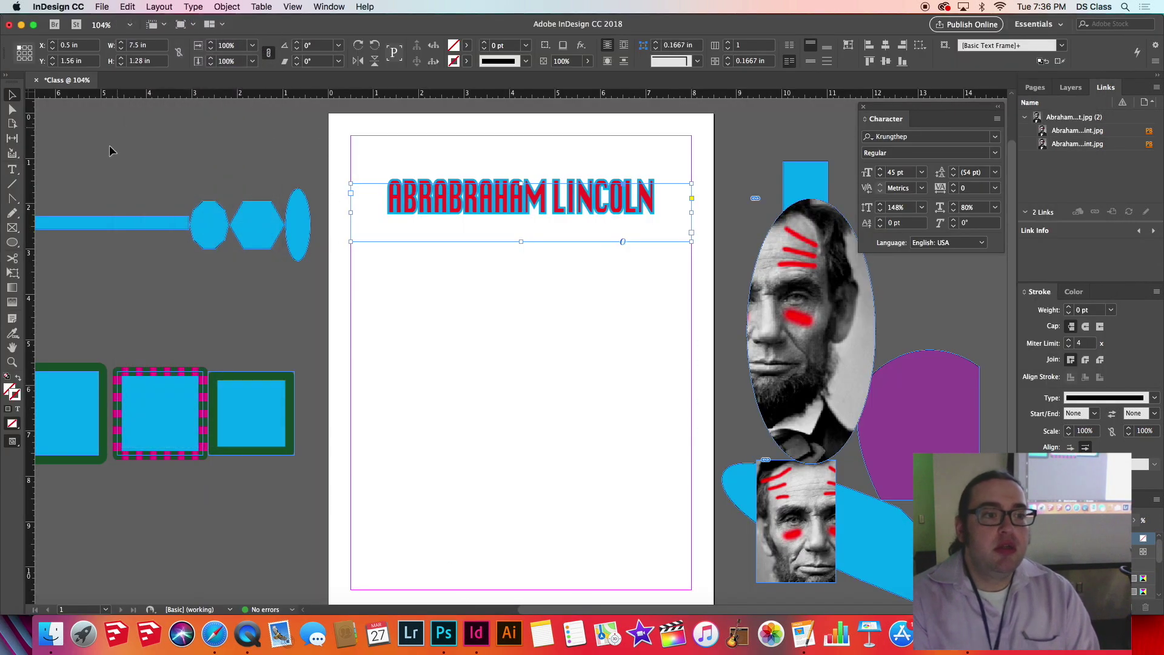
click(12, 170)
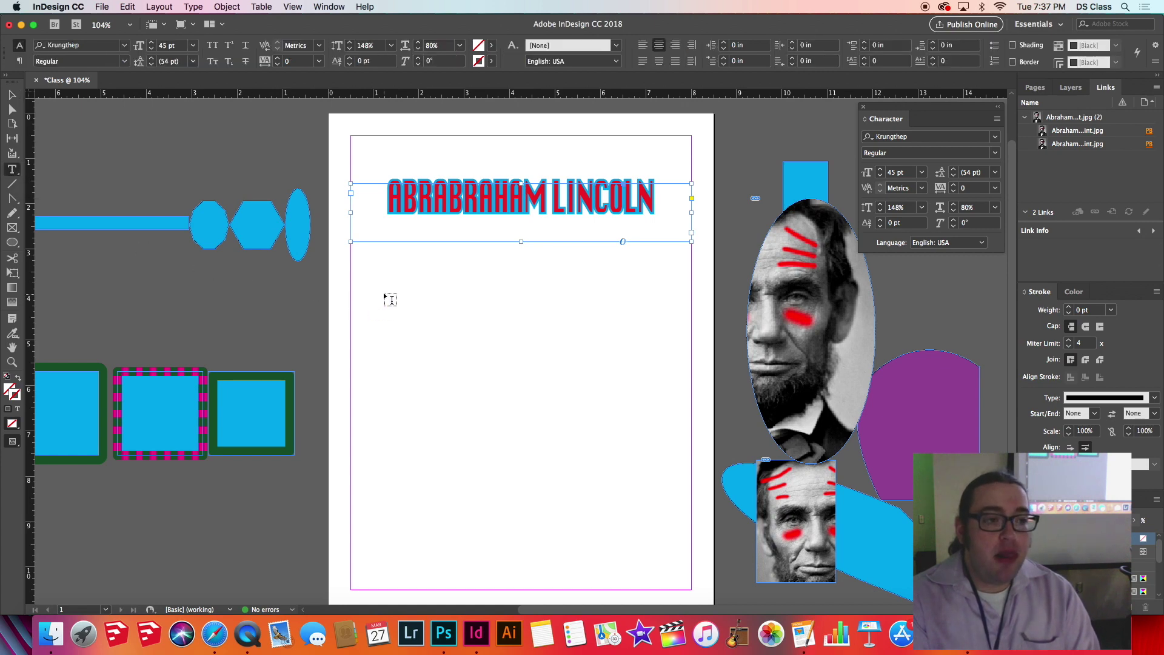
drag(379, 270, 630, 515)
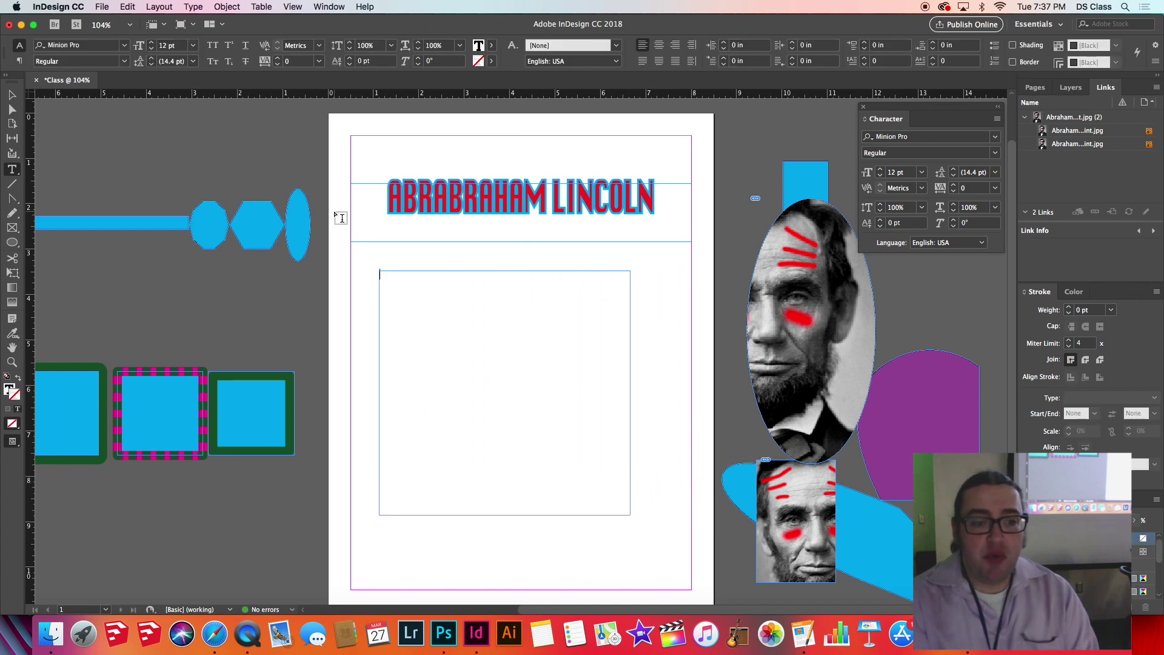
right_click(397, 283)
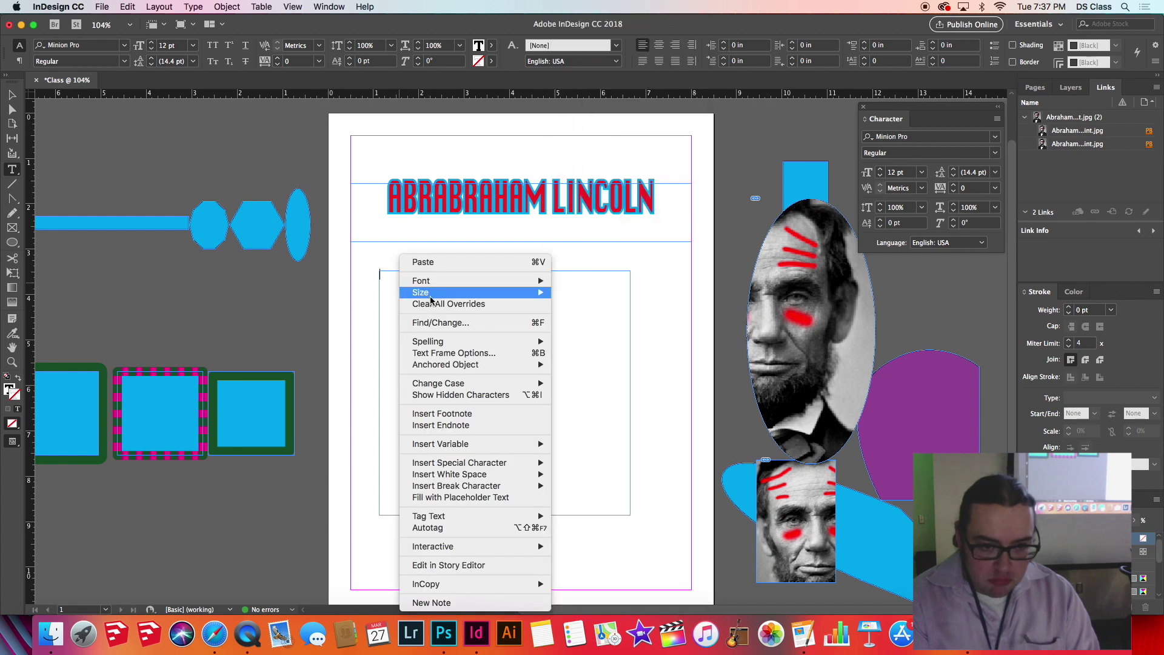
click(448, 262)
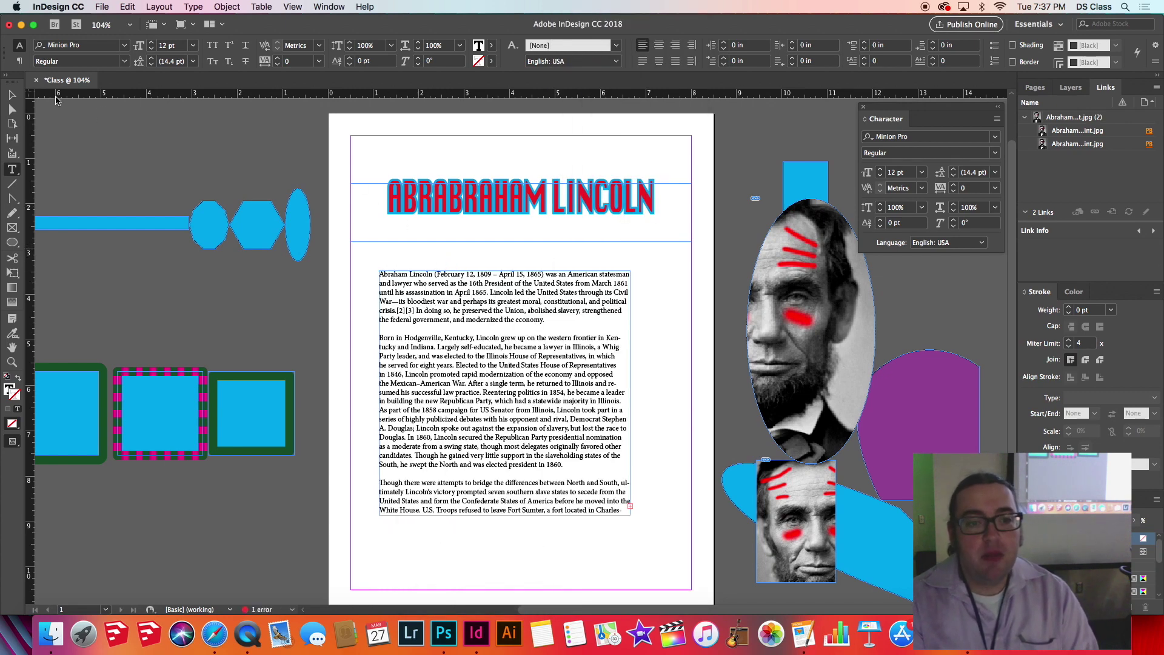
Move the body text frame to X 0.5 in, Y 2.84 in, against the left margin directly beneath the title frame
click(11, 95)
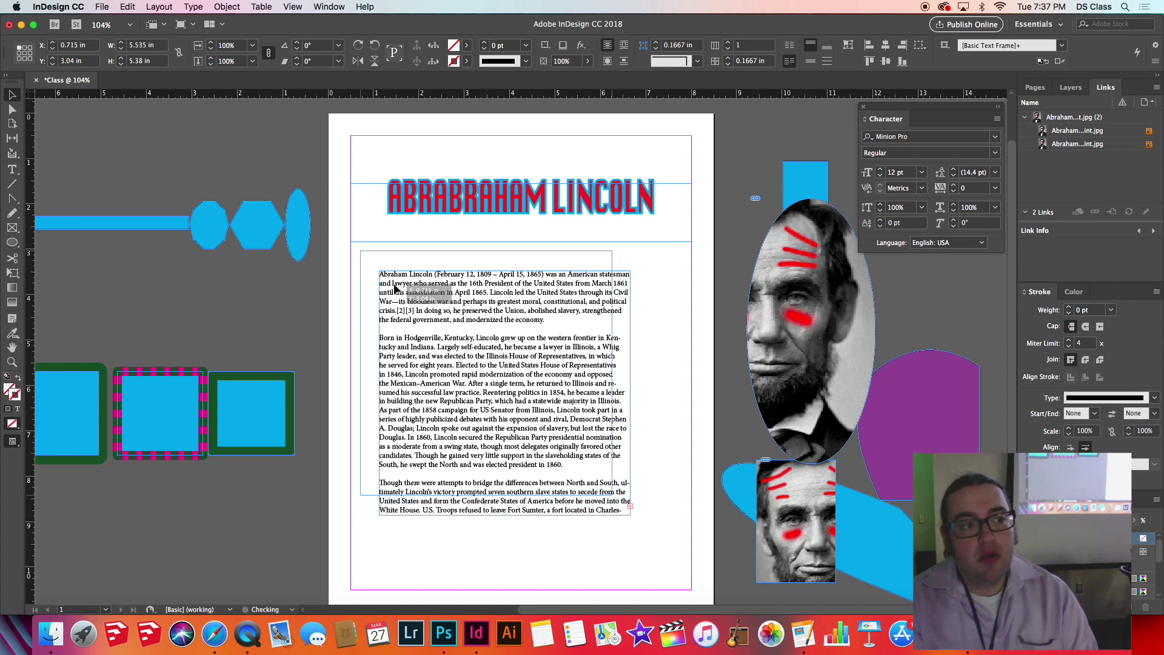
drag(415, 306, 389, 279)
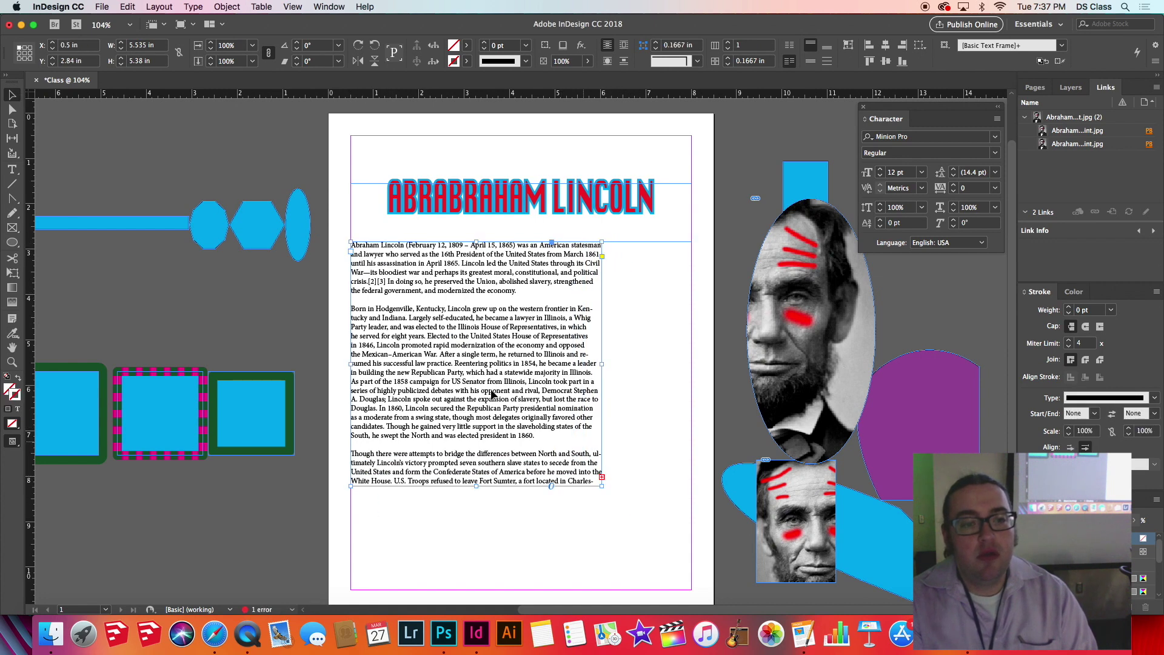
drag(420, 349, 449, 362)
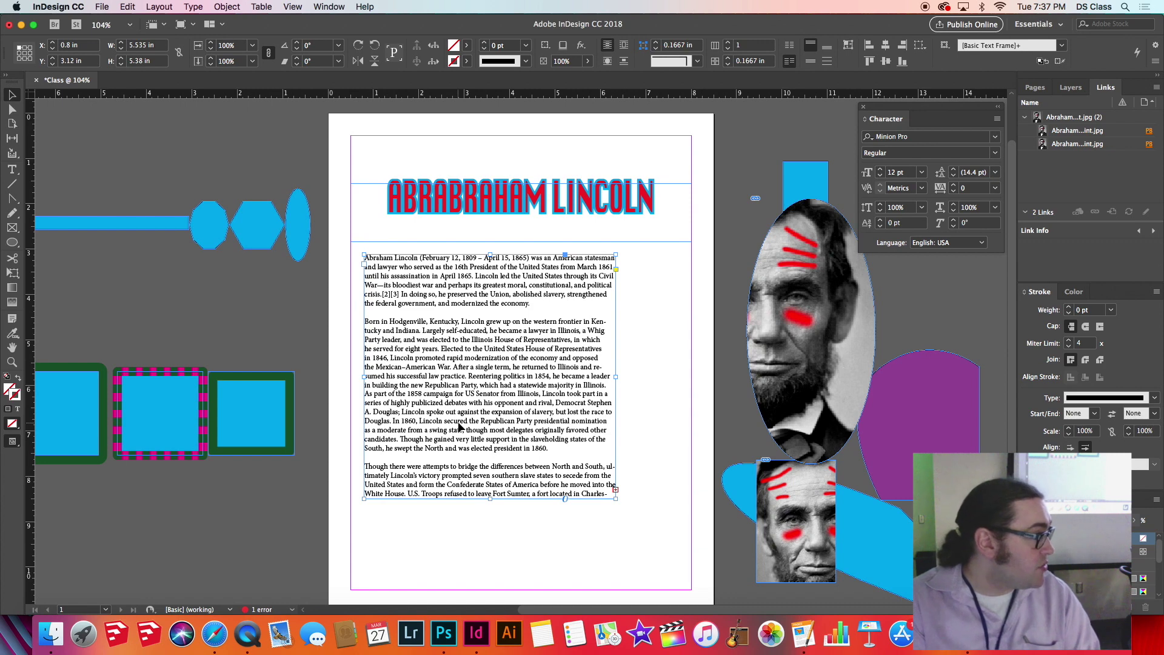
drag(546, 369, 533, 356)
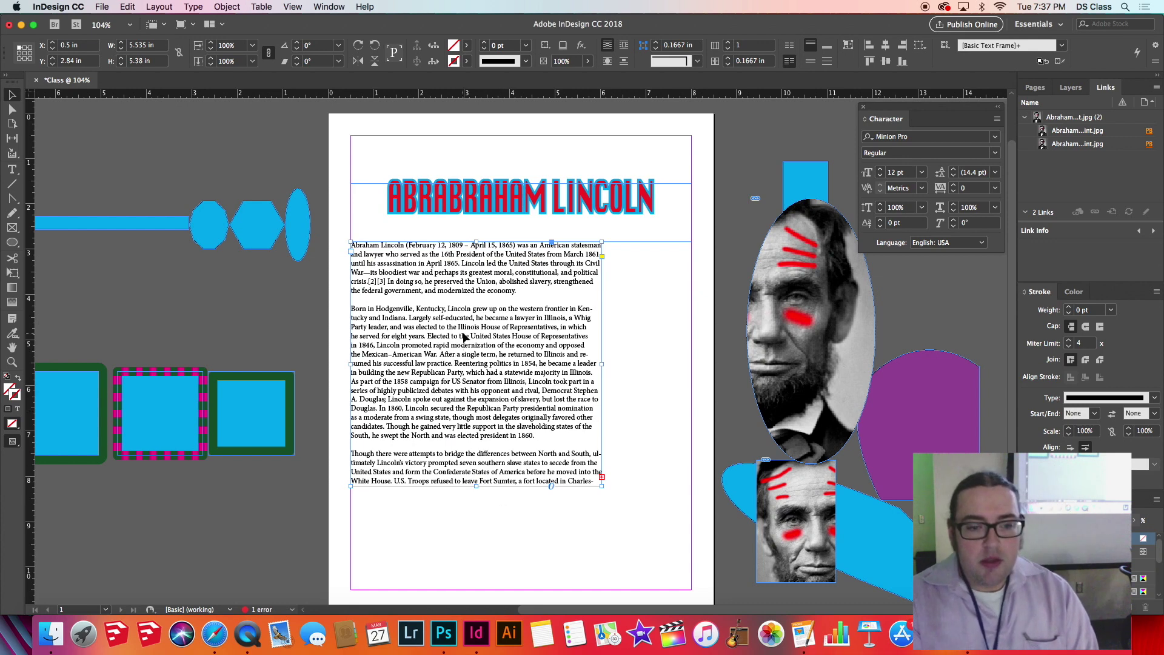
Add a line of filler text between the first two body paragraphs, and remove it together with the extra line break
double_click(462, 308)
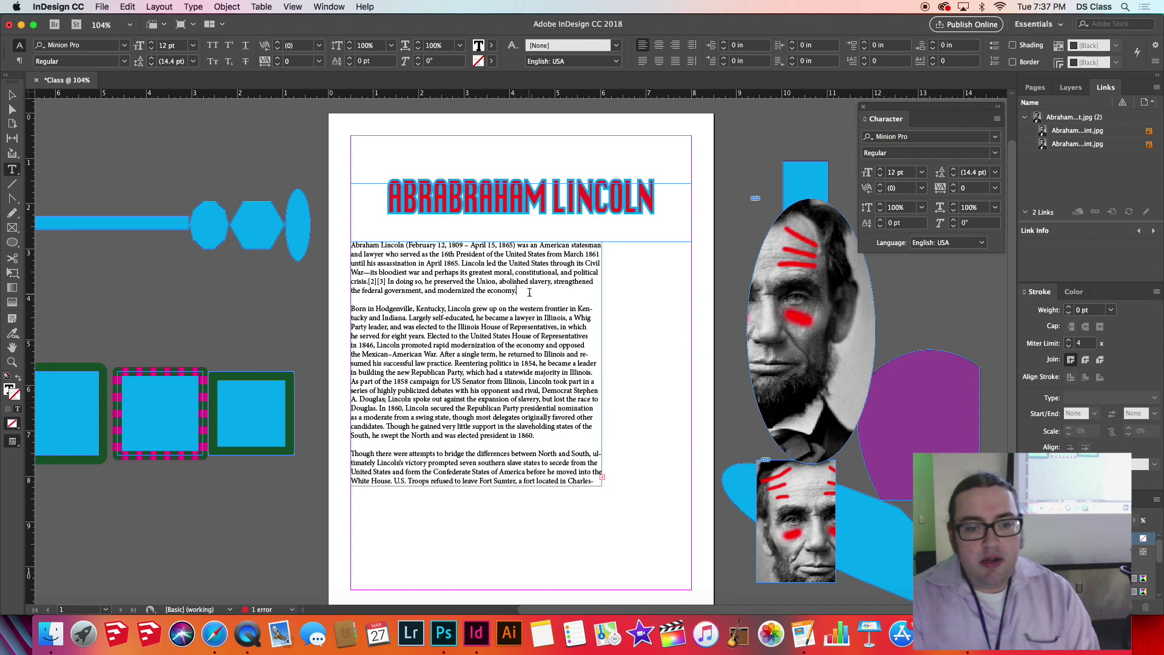
key(Return)
key(Return)
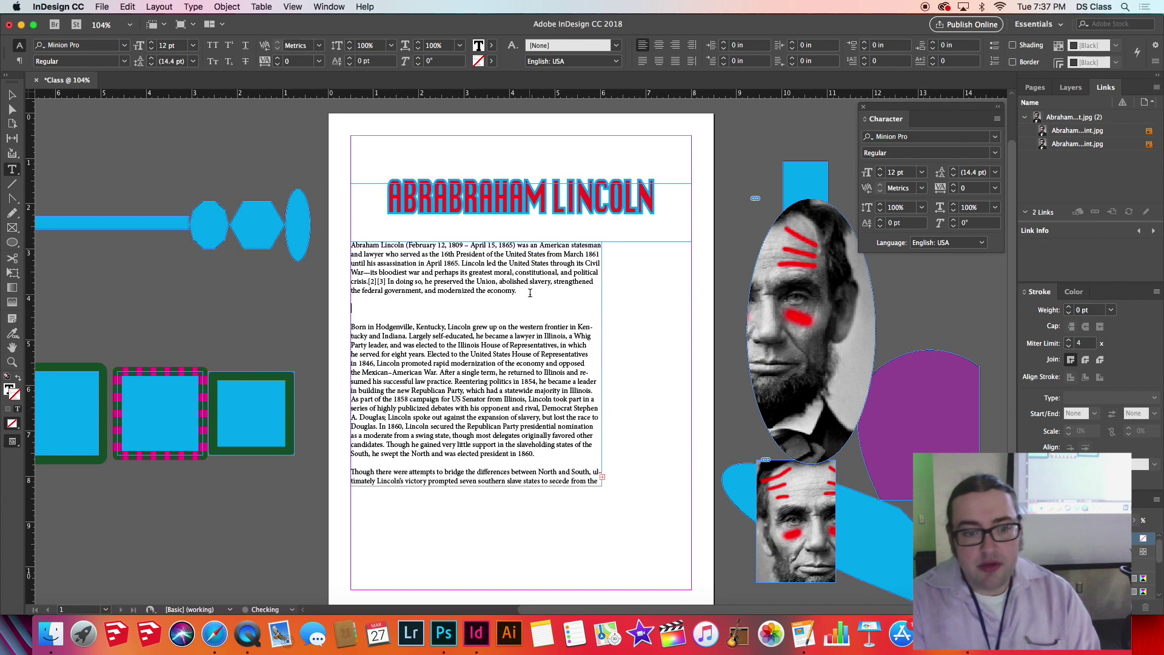
text(I)
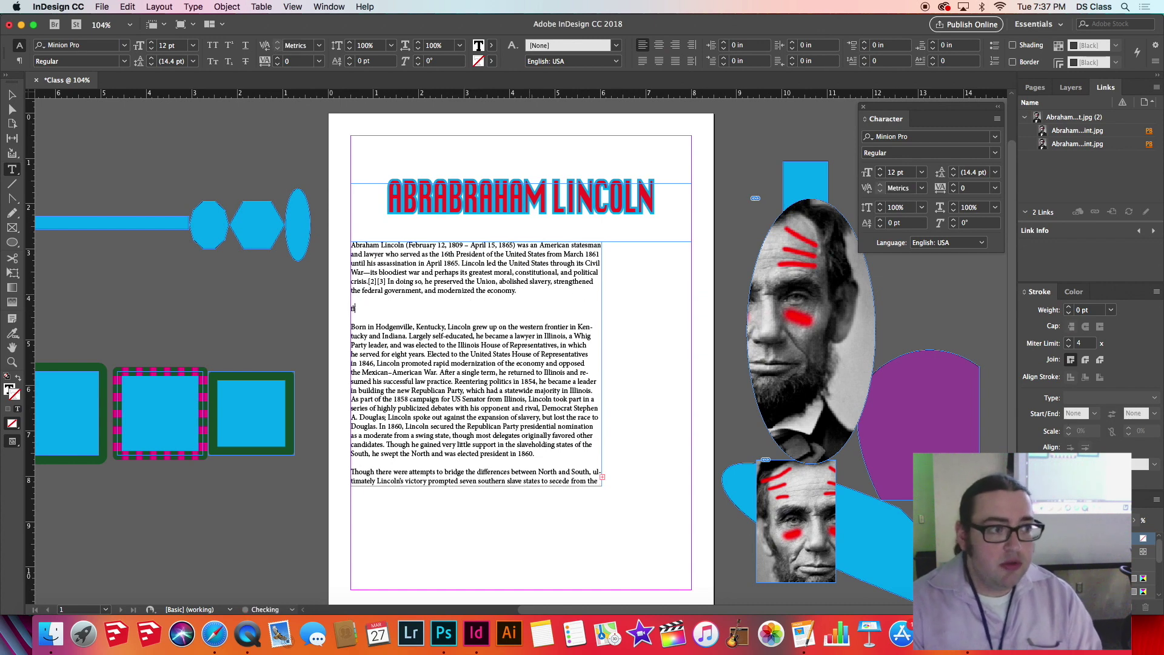
text(ffiffi)
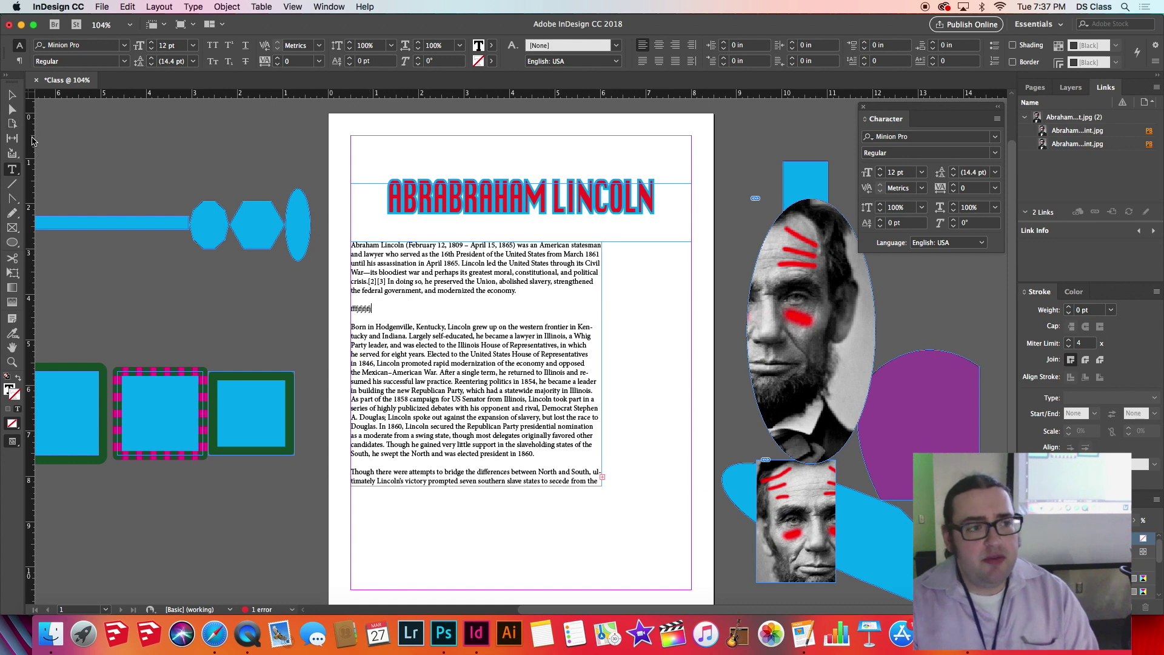
triple_click(385, 303)
key(BackSpace)
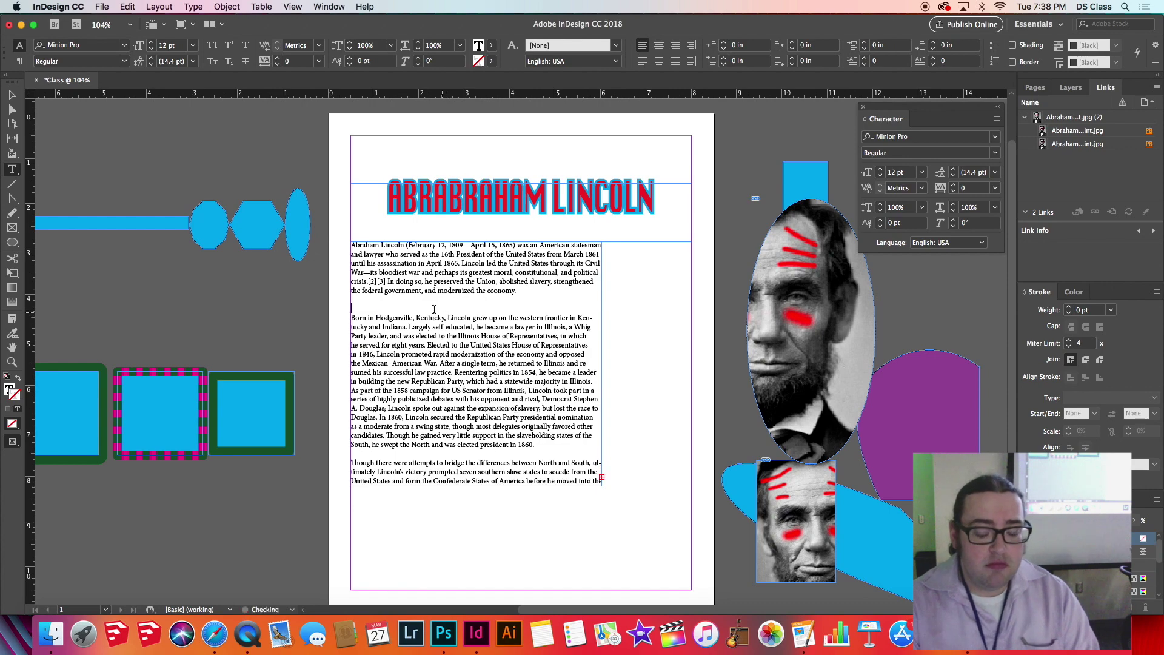
key(BackSpace)
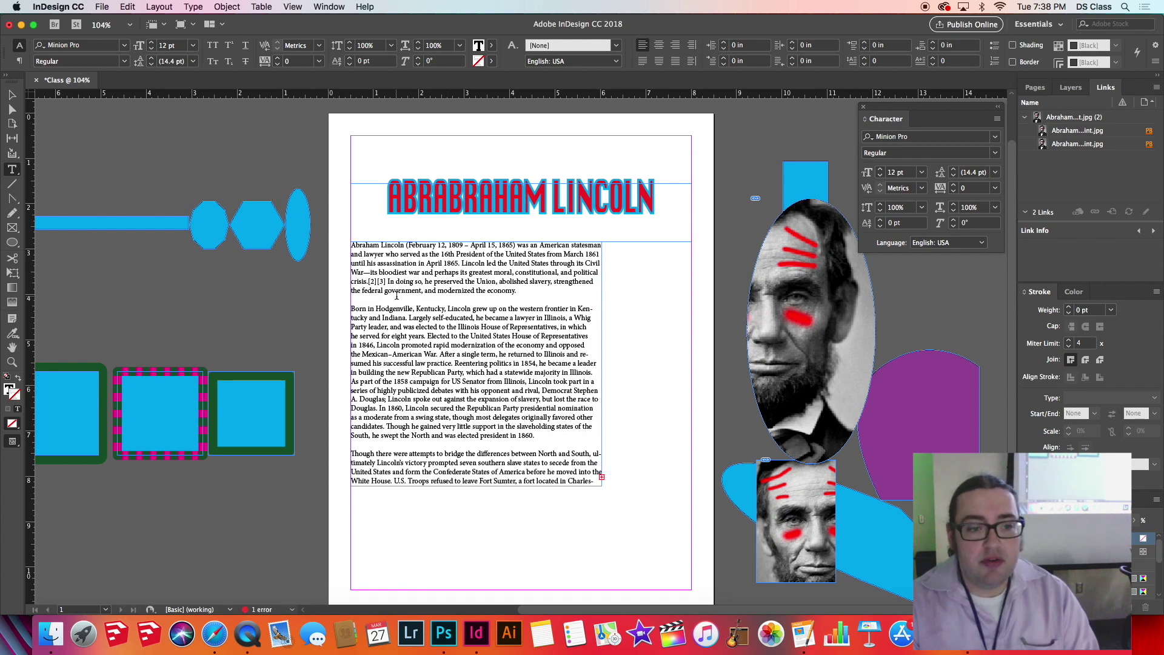
scroll(426, 426, down, 3)
scroll(427, 424, up, 5)
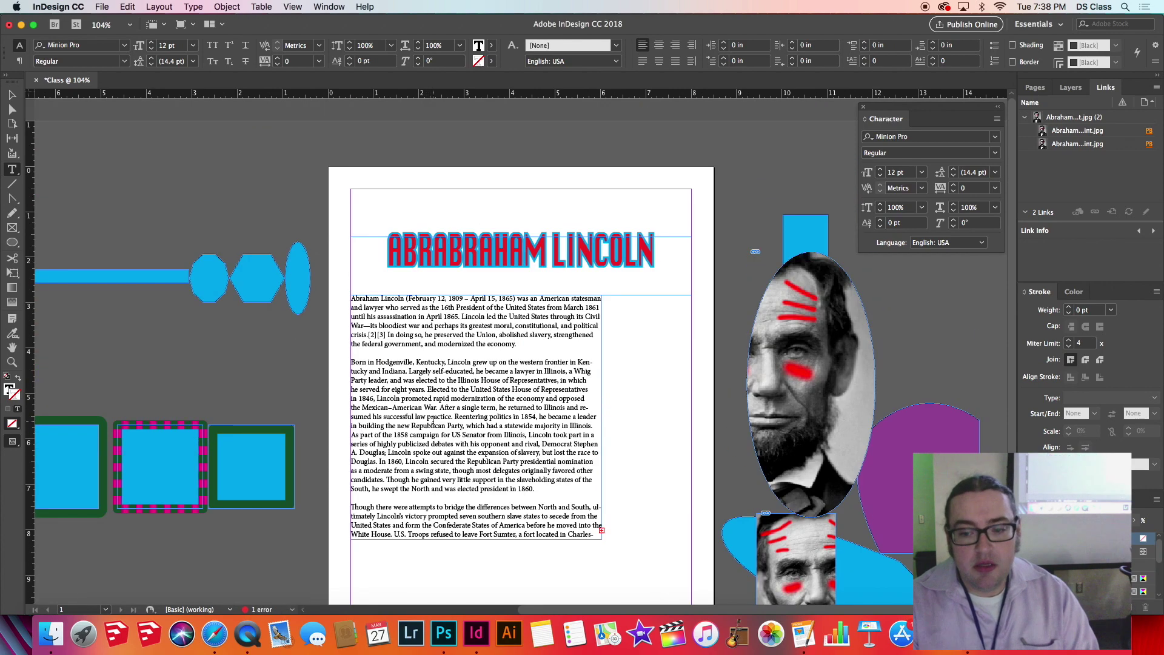
scroll(436, 419, down, 2)
scroll(446, 409, down, 2)
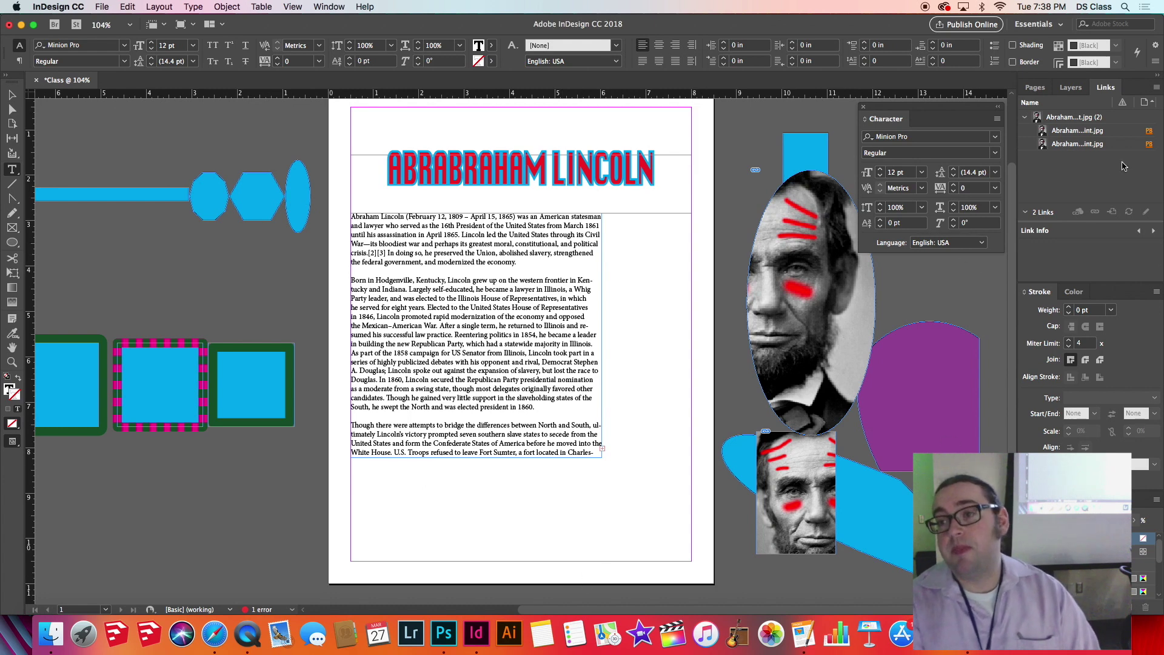
Display the document's master pages and page thumbnails
click(1037, 88)
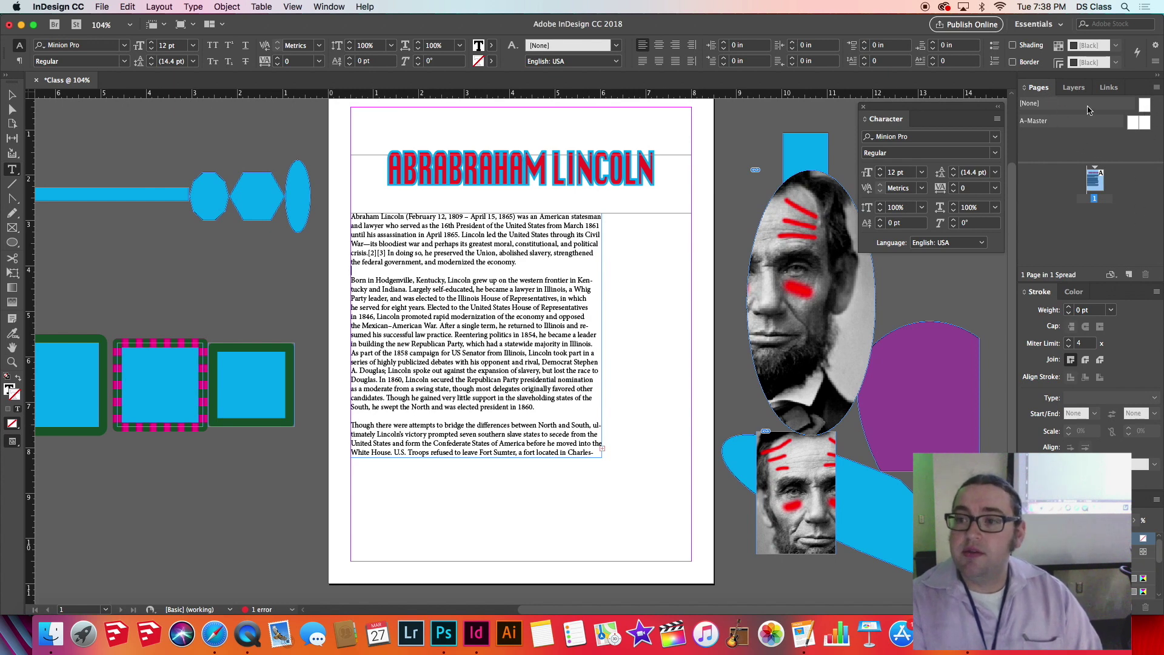
click(1148, 113)
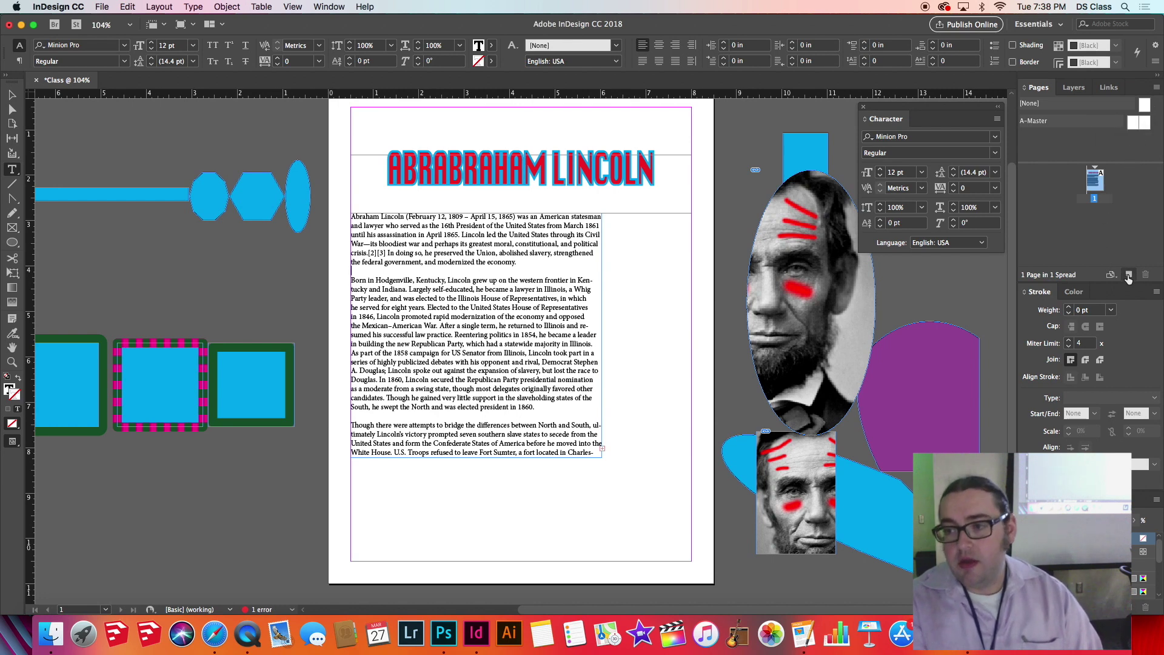
right_click(1116, 209)
click(1055, 188)
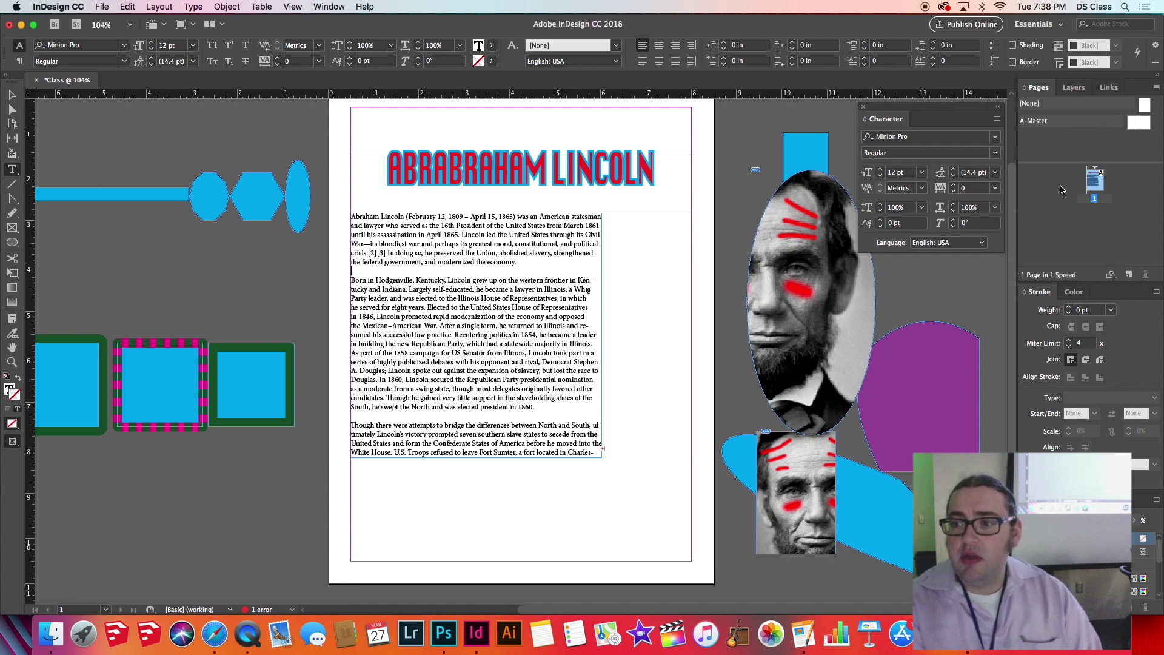
right_click(1055, 205)
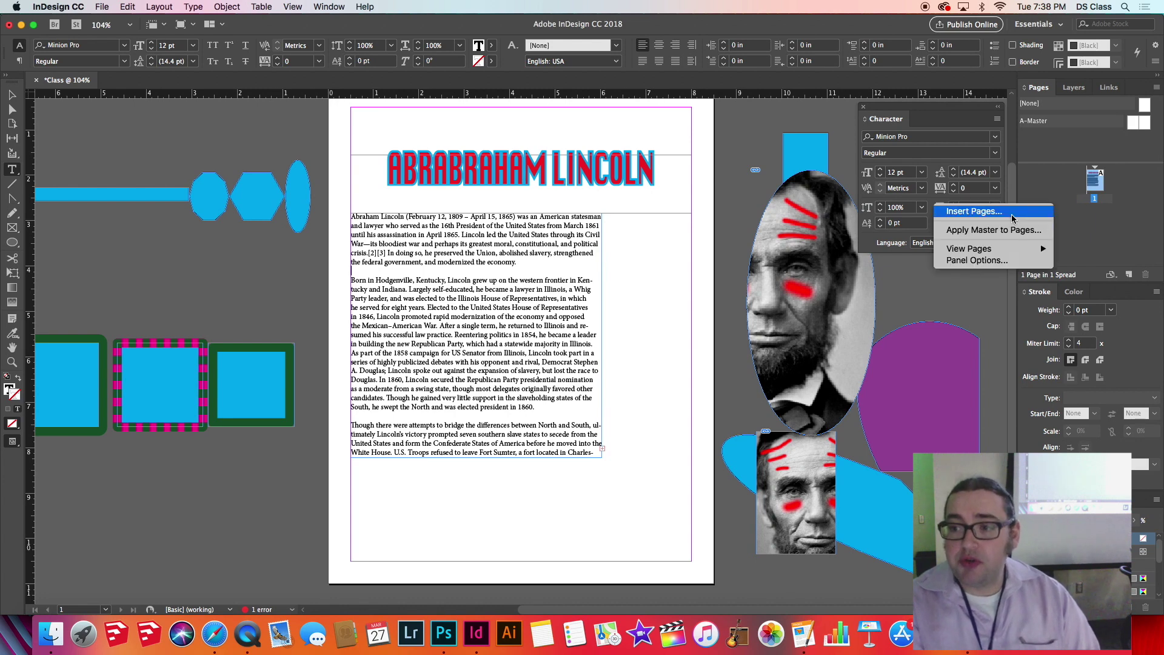
click(1141, 229)
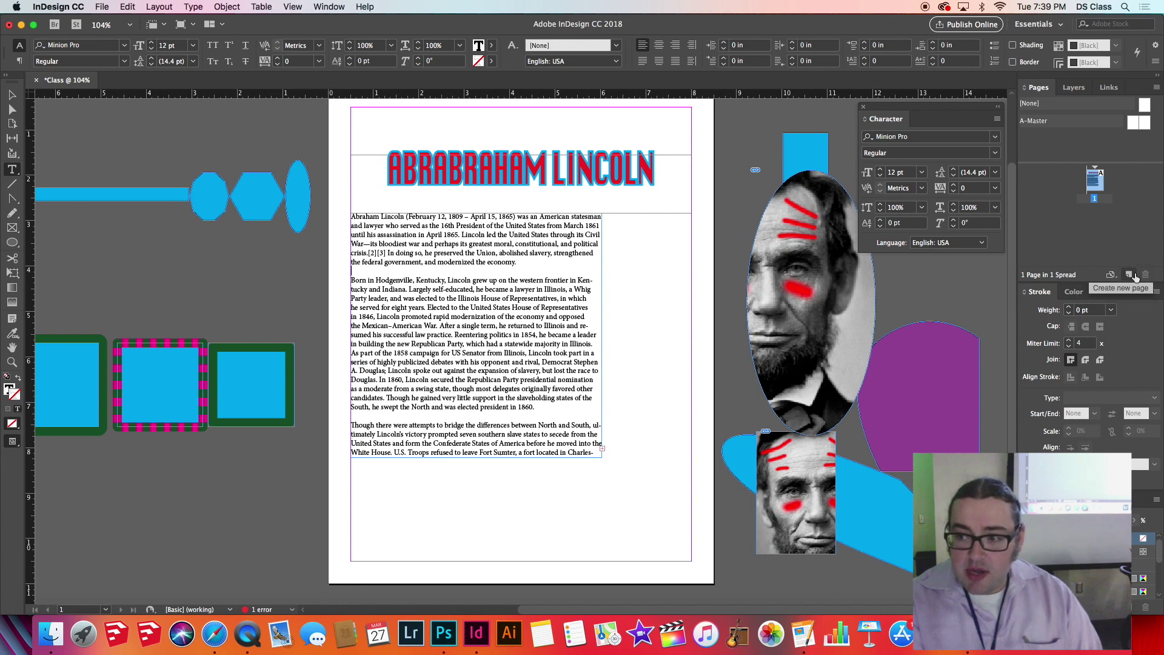
Add six new blank pages to the document after page 1
click(1129, 275)
click(1129, 275)
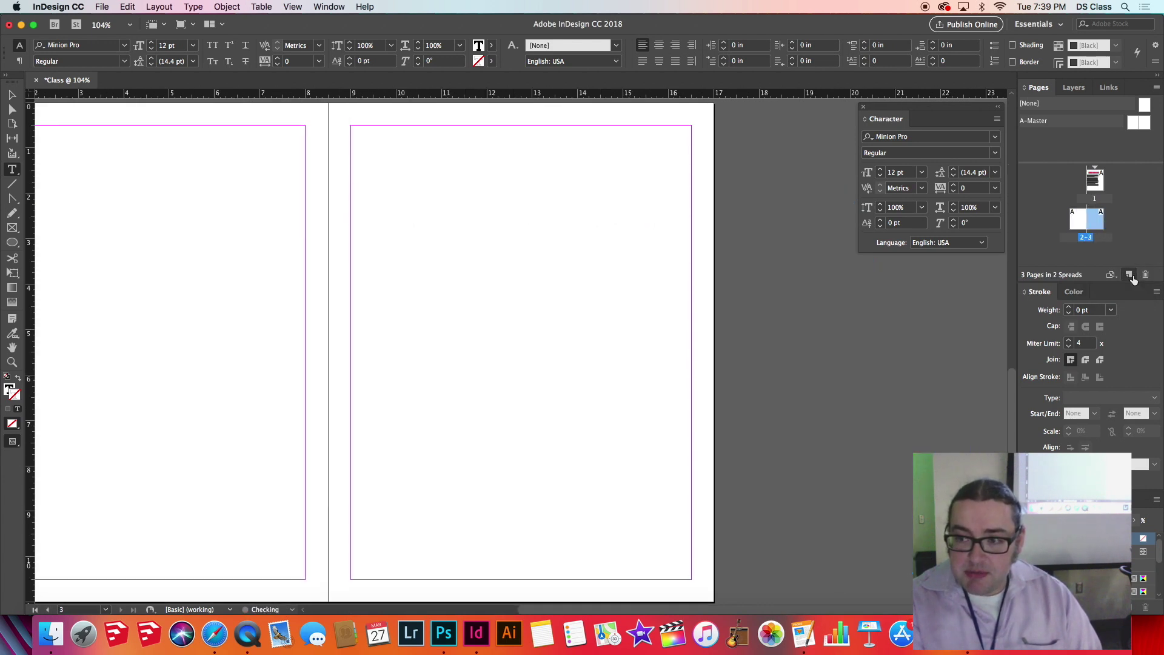
click(1129, 275)
click(1129, 275)
click(1130, 275)
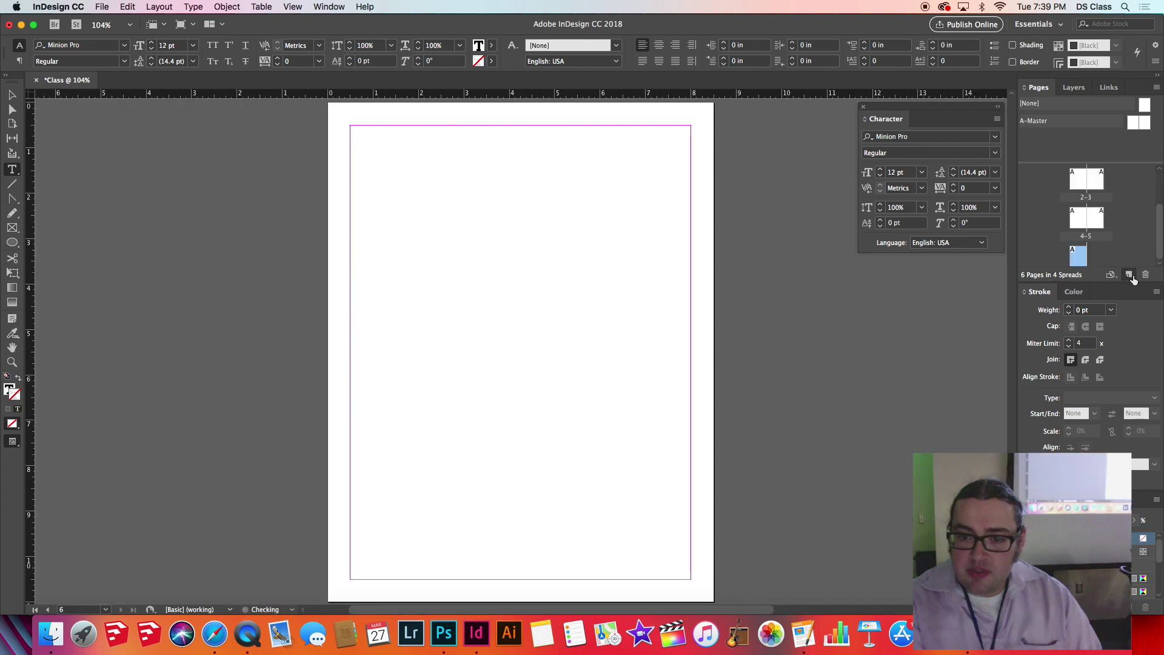
click(1131, 276)
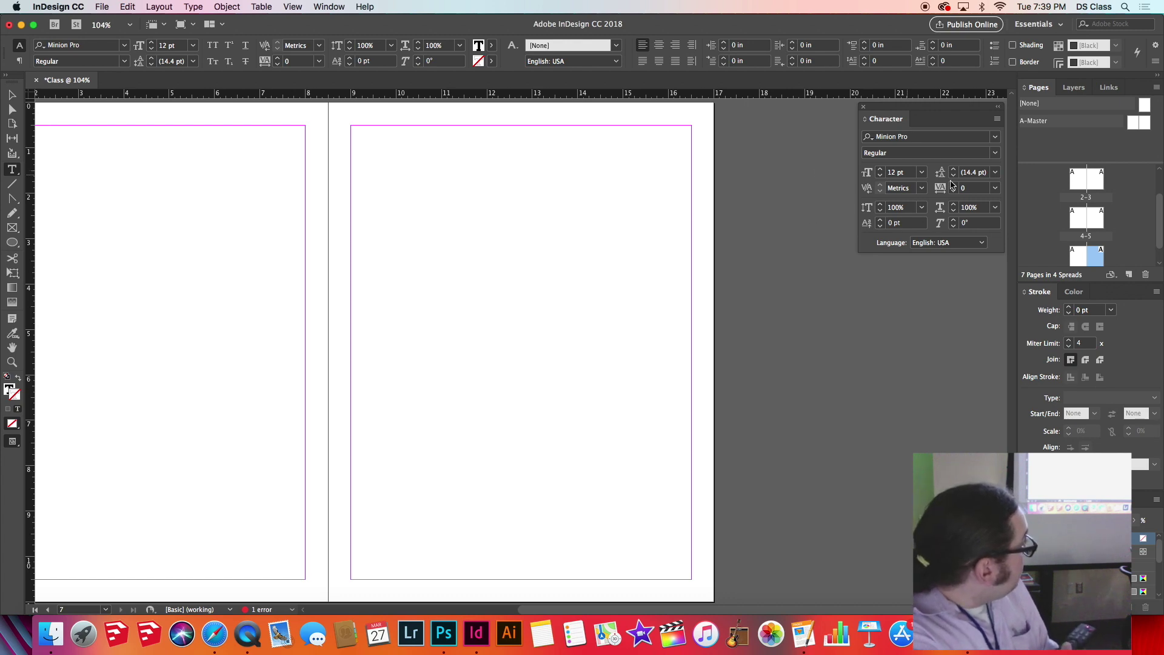
scroll(1101, 219, up, 3)
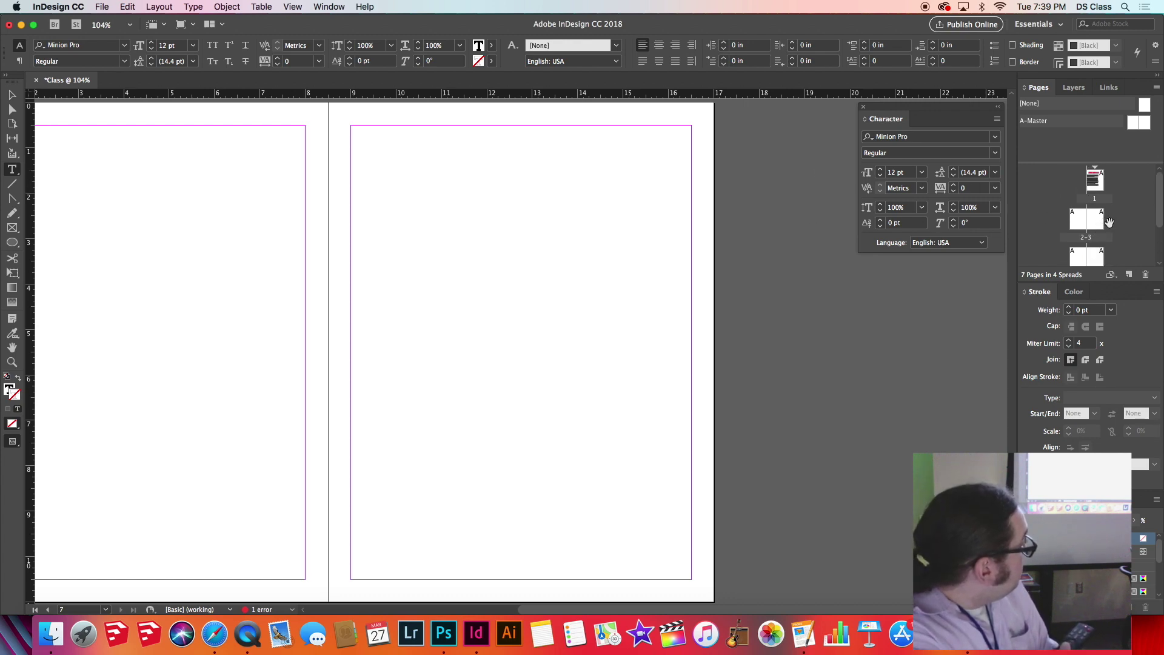
scroll(304, 451, down, 2)
scroll(318, 458, up, 15)
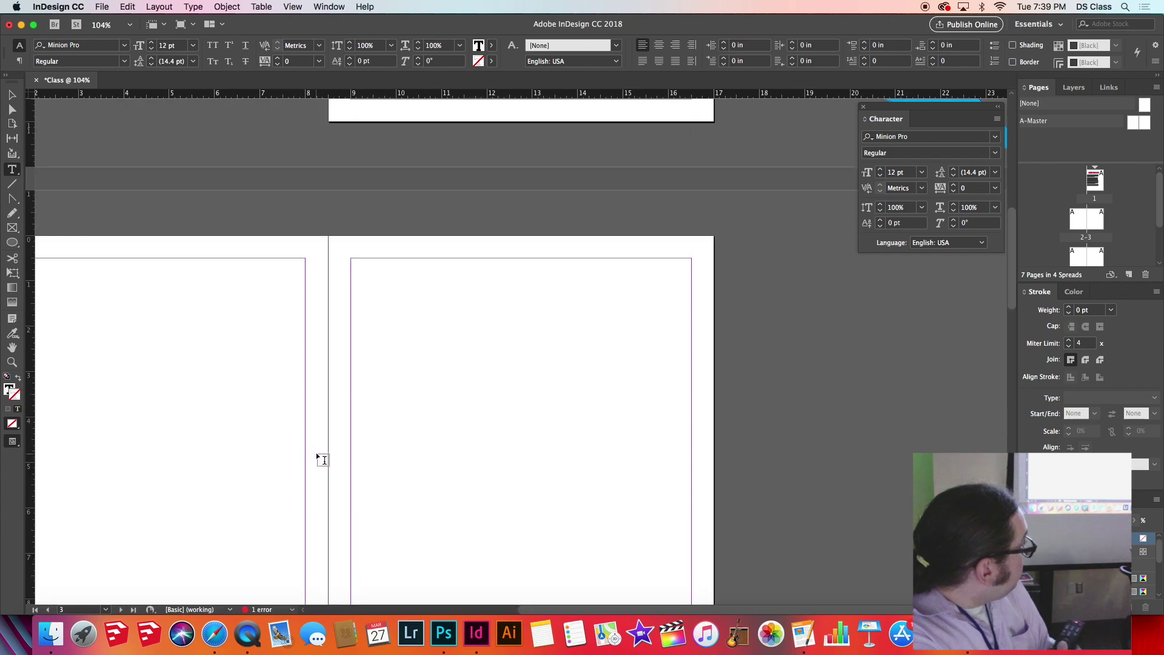
Review page 1 and the blank spreads beneath it at a reduced 75% zoom
scroll(321, 459, up, 5)
scroll(321, 459, down, 5)
scroll(321, 459, up, 5)
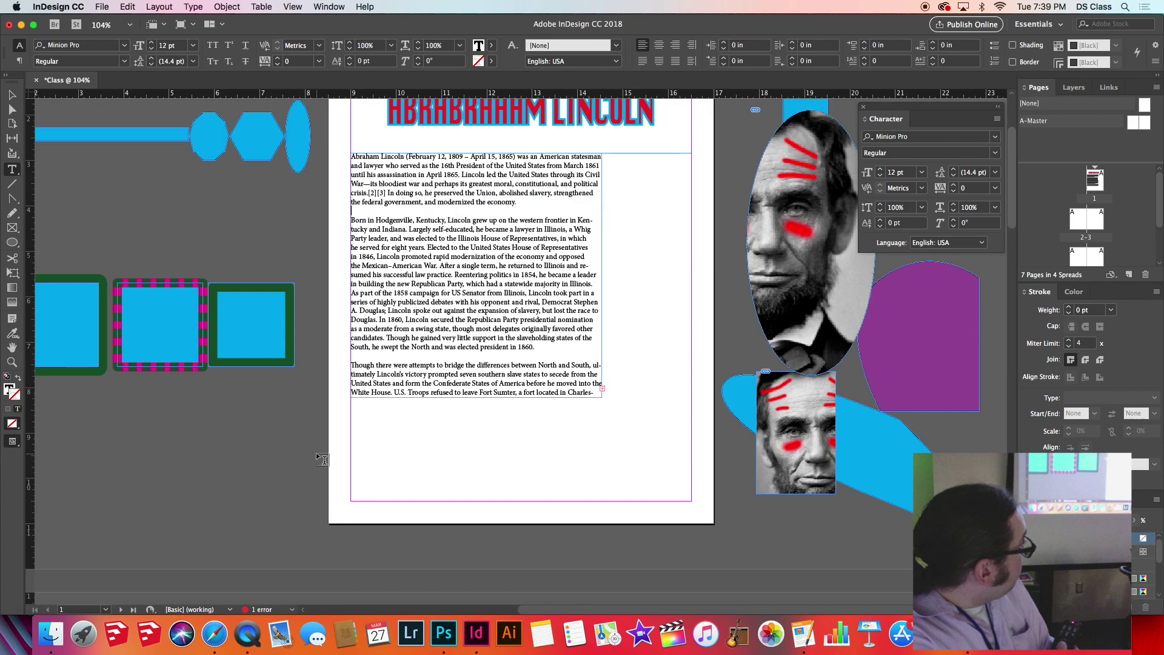
scroll(321, 459, down, 5)
scroll(320, 461, up, 7)
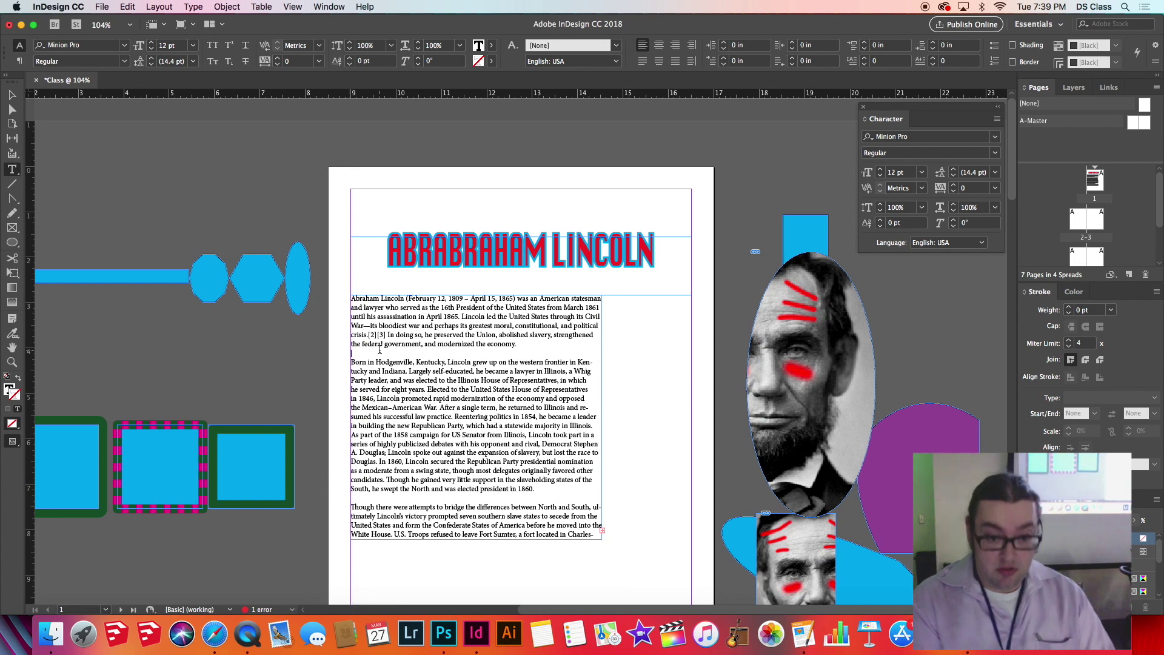
scroll(497, 249, down, 12)
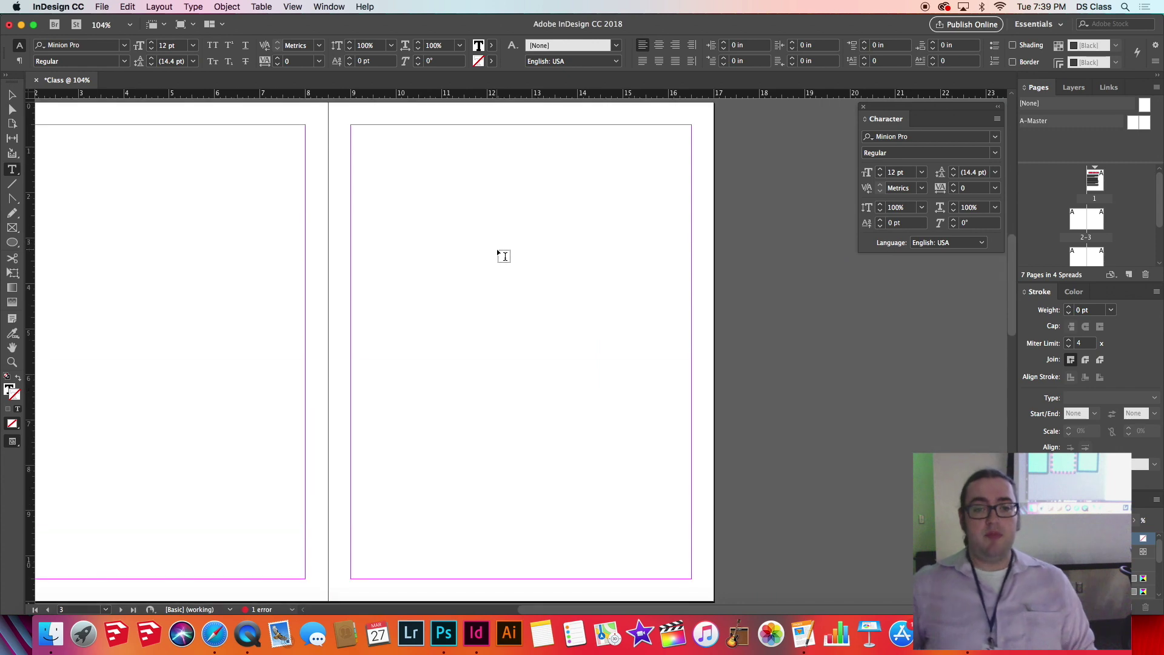
scroll(499, 249, up, 3)
scroll(500, 250, up, 5)
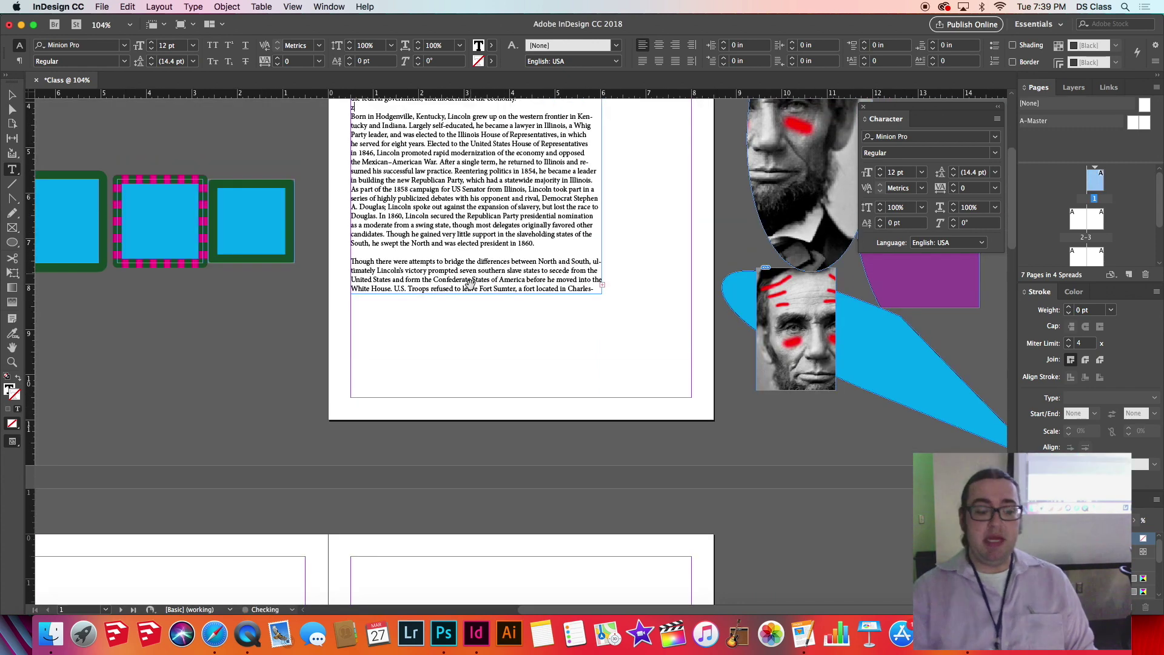
click(12, 362)
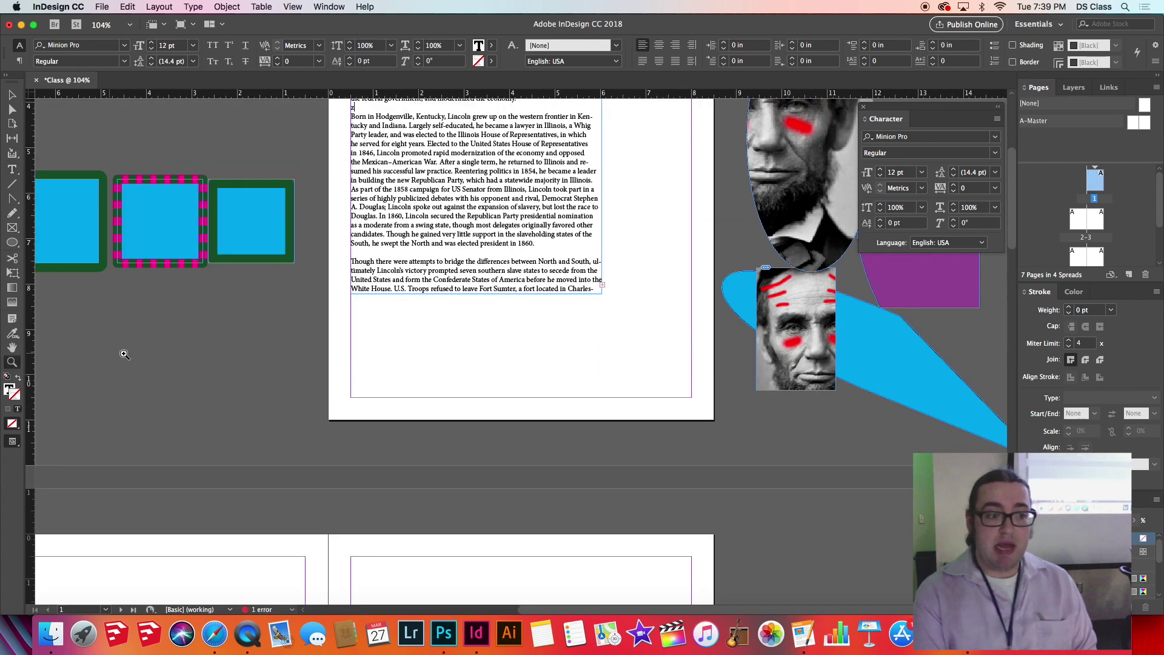
alt+click(395, 383)
alt+click(483, 404)
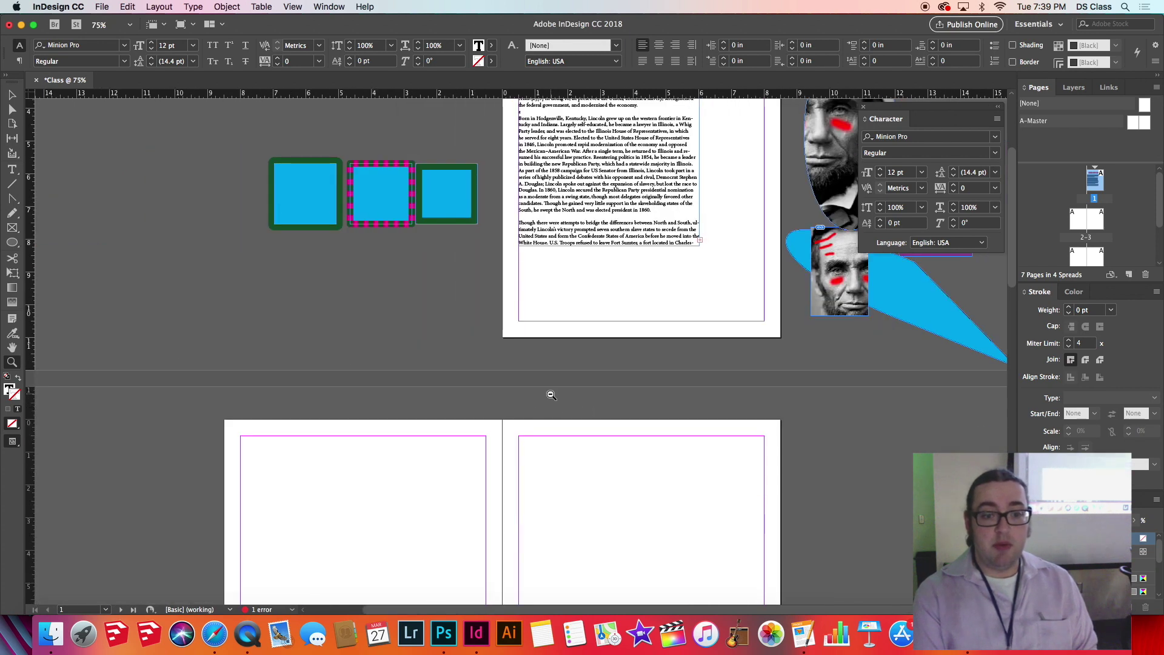
scroll(535, 434, down, 1)
scroll(536, 434, down, 5)
scroll(535, 434, up, 10)
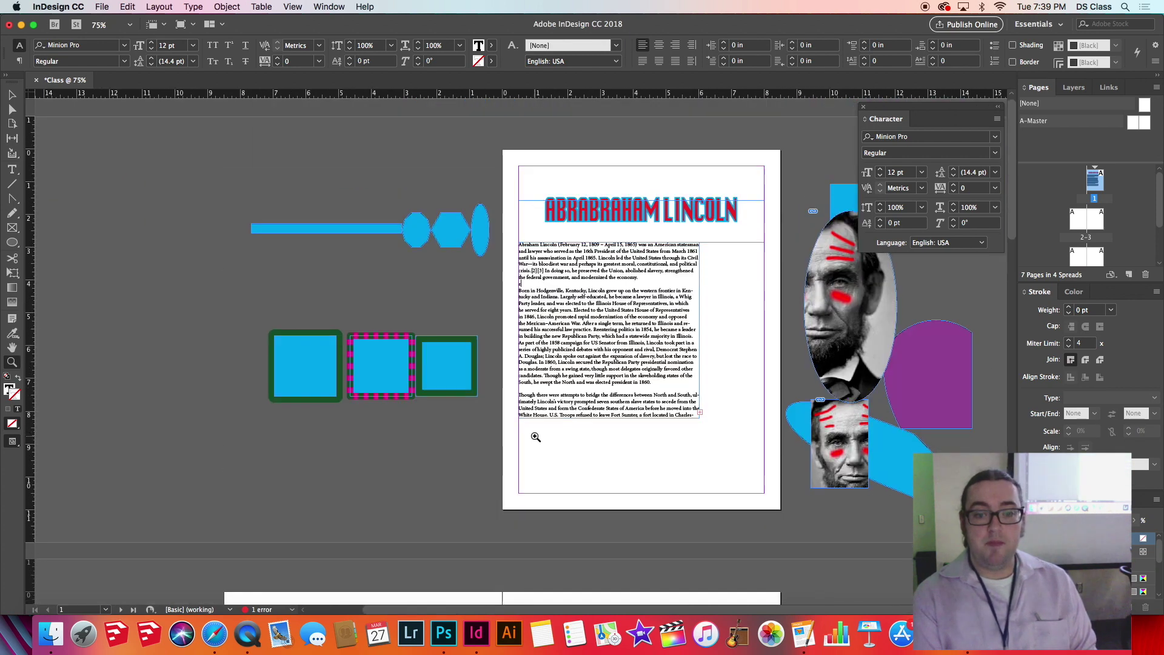
scroll(535, 438, down, 1)
scroll(543, 432, down, 4)
scroll(544, 430, up, 5)
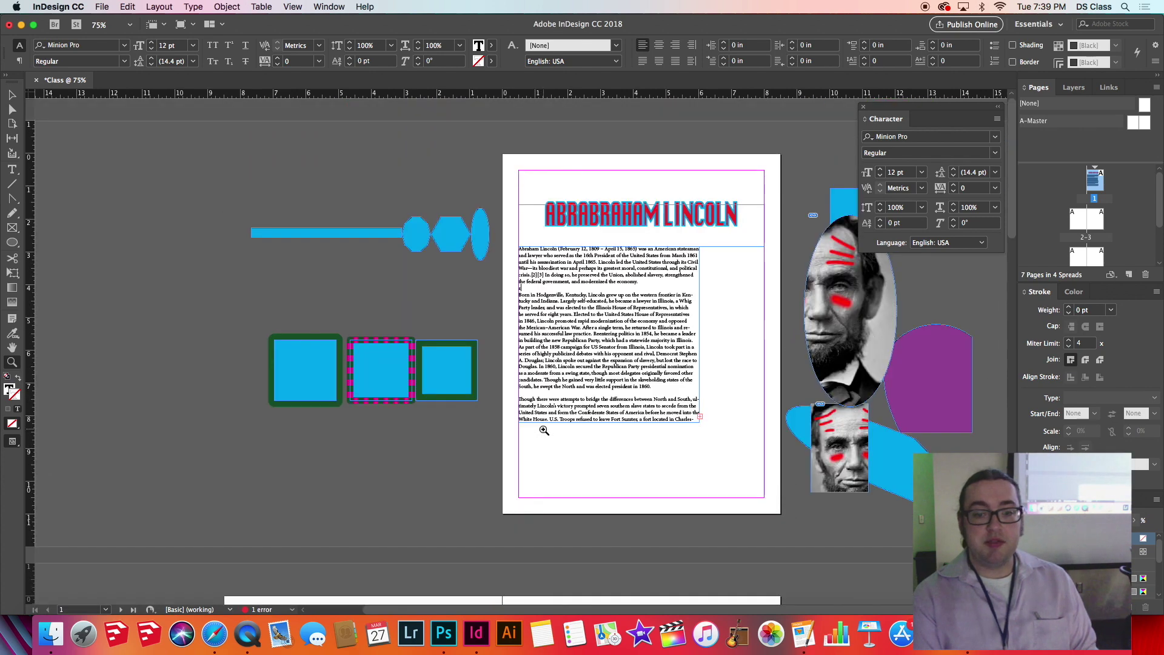
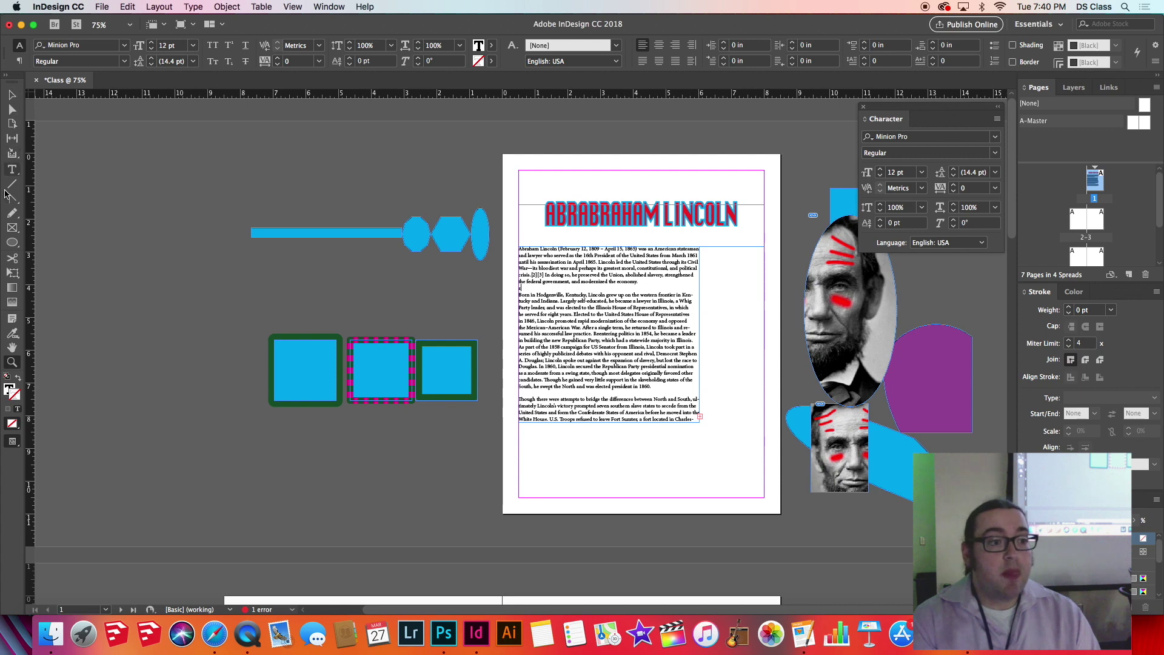
Pick up the overset text from the body text frame on page 1
click(17, 169)
scroll(697, 397, down, 5)
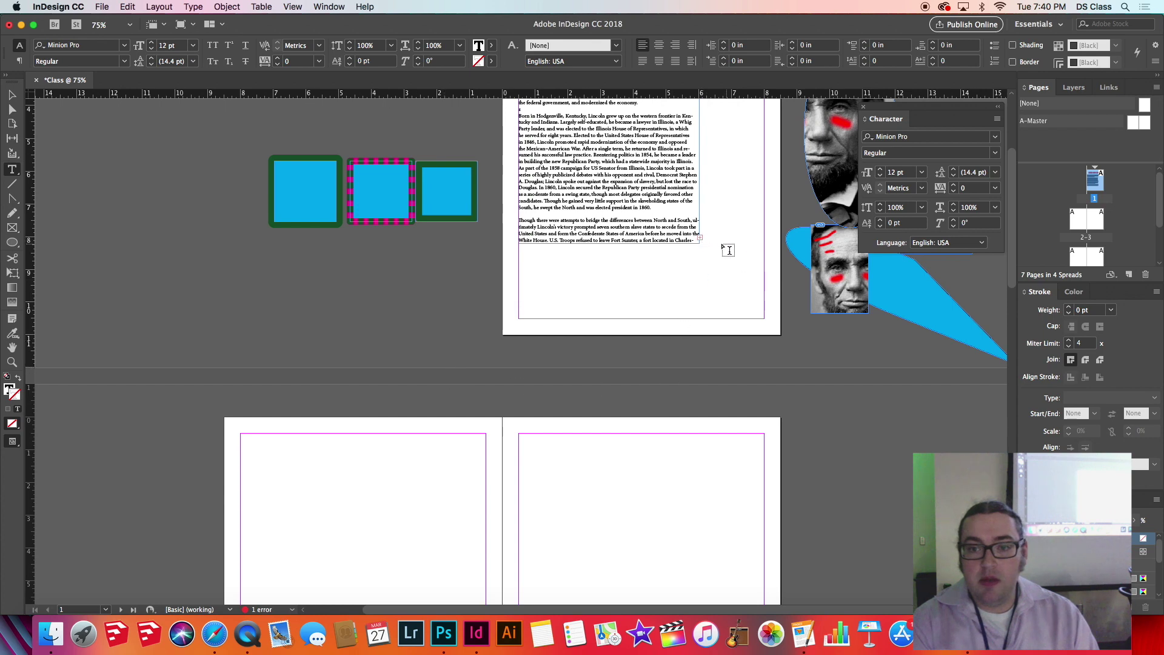
click(663, 275)
scroll(662, 278, up, 5)
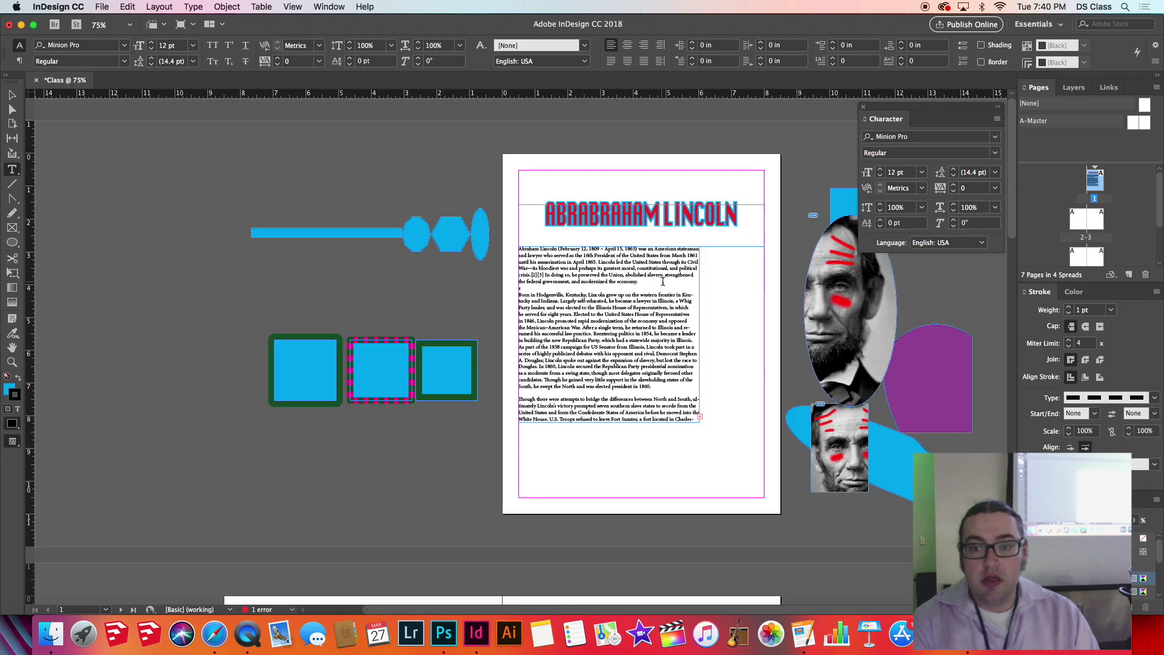
click(11, 94)
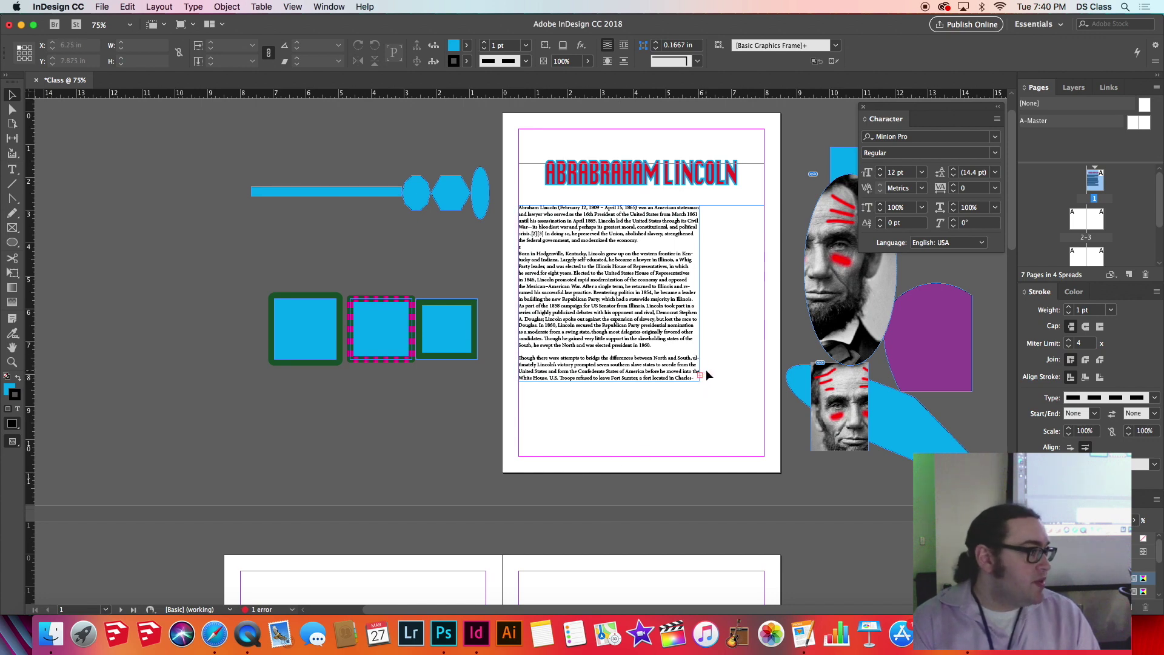
scroll(708, 370, down, 5)
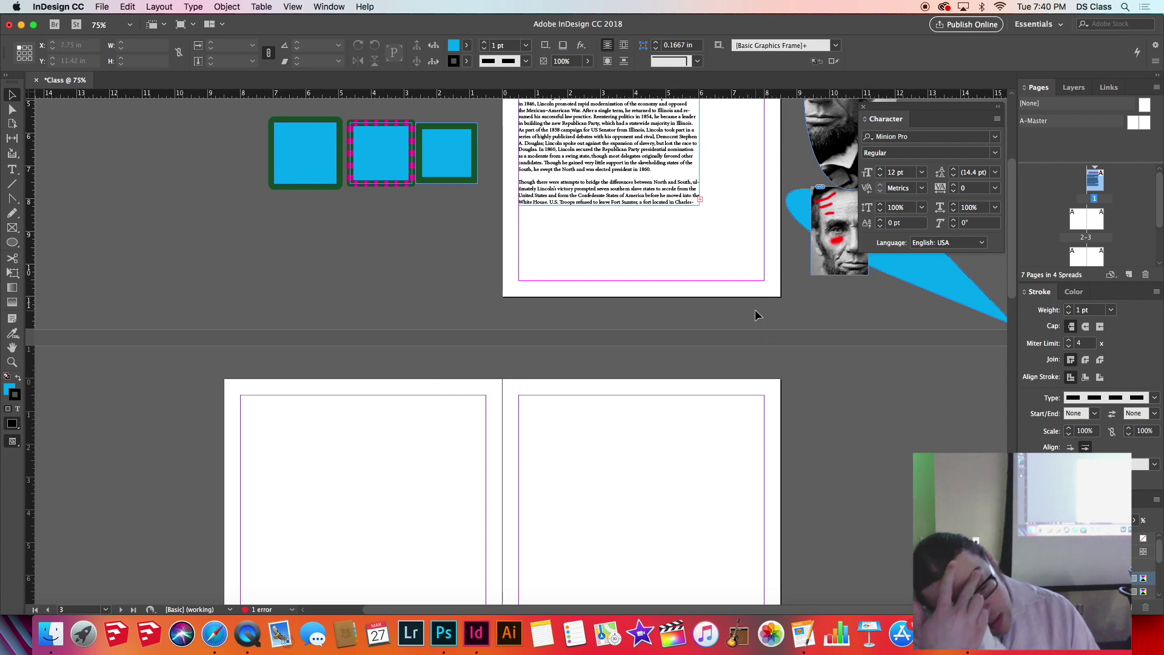
click(700, 202)
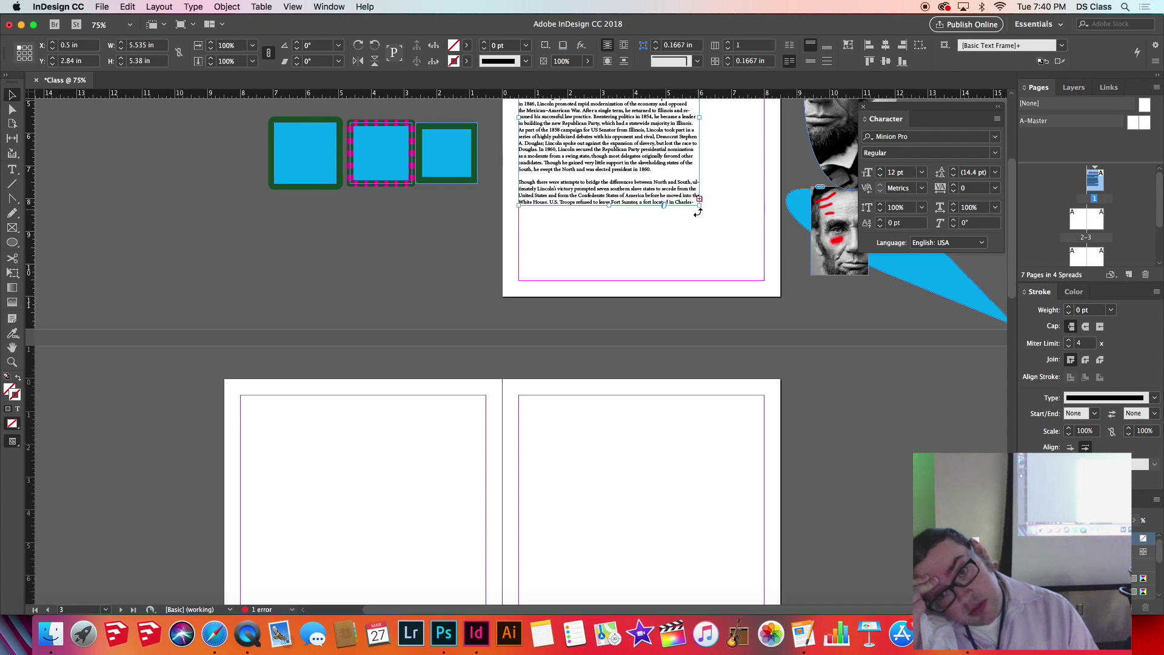
click(700, 198)
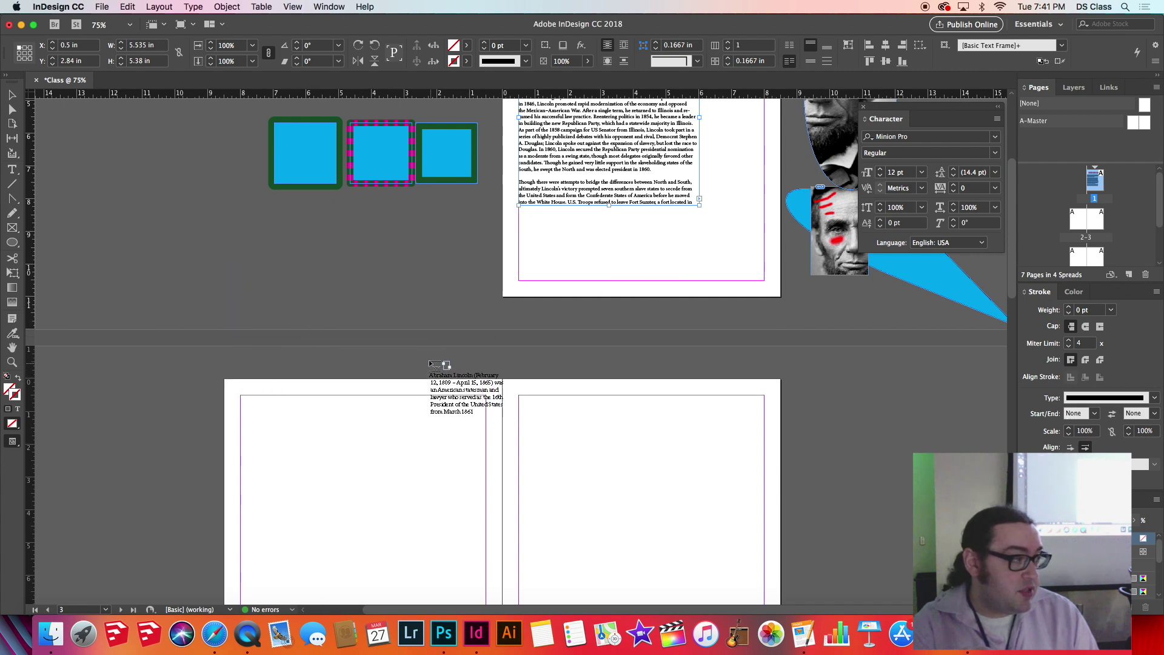
Flow the overset text into a linked frame about 3.92 in wide and 8.62 in tall against the left margin of page 2
scroll(442, 367, down, 10)
scroll(345, 309, up, 3)
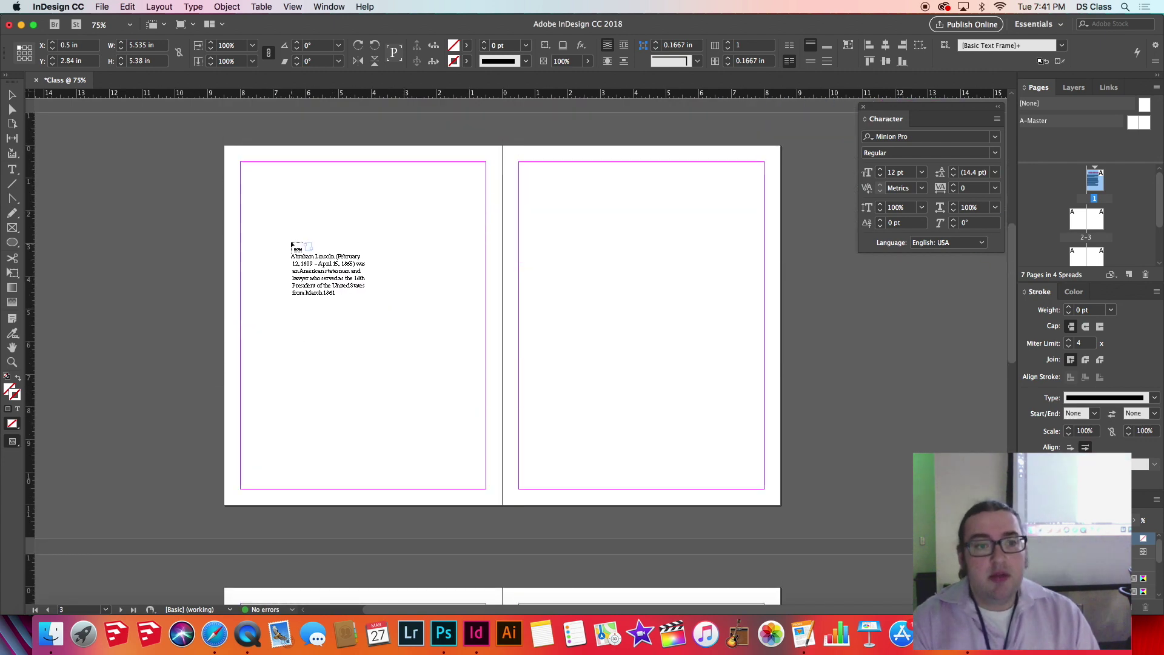
key(f)
drag(241, 206, 368, 488)
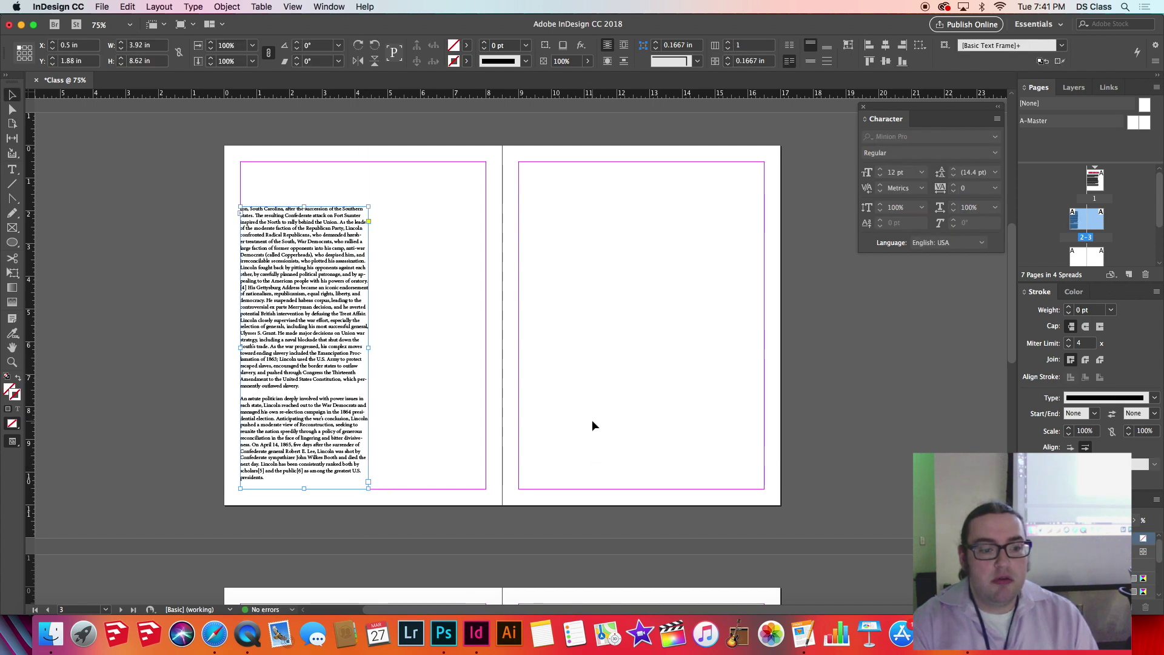
Move the linked continuation frame from page 2 to page 3, and page 1's body frame onto page 2 at X 0.5 in, Y 1.36 in
scroll(591, 426, down, 2)
scroll(592, 426, up, 10)
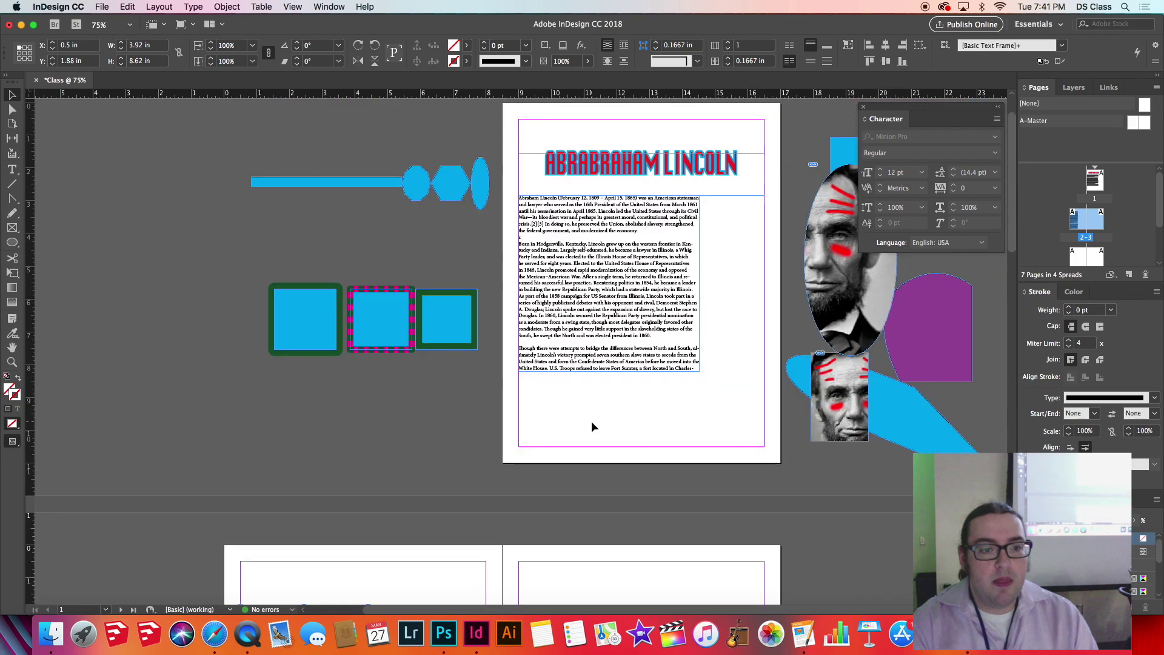
scroll(591, 421, down, 8)
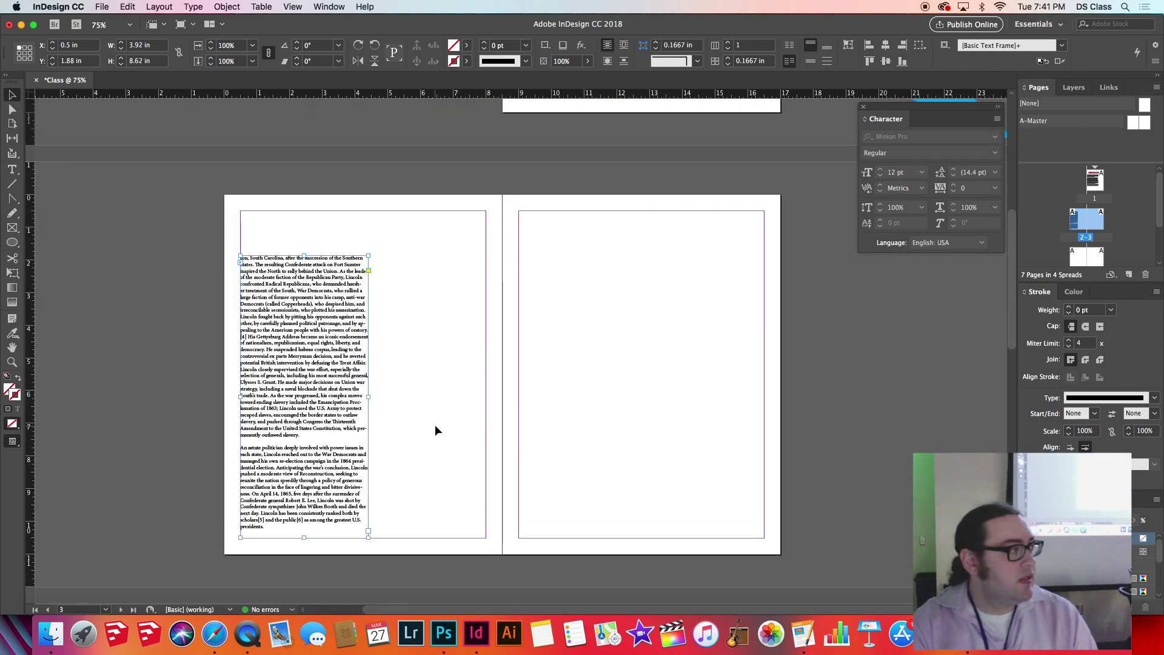
scroll(431, 424, up, 2)
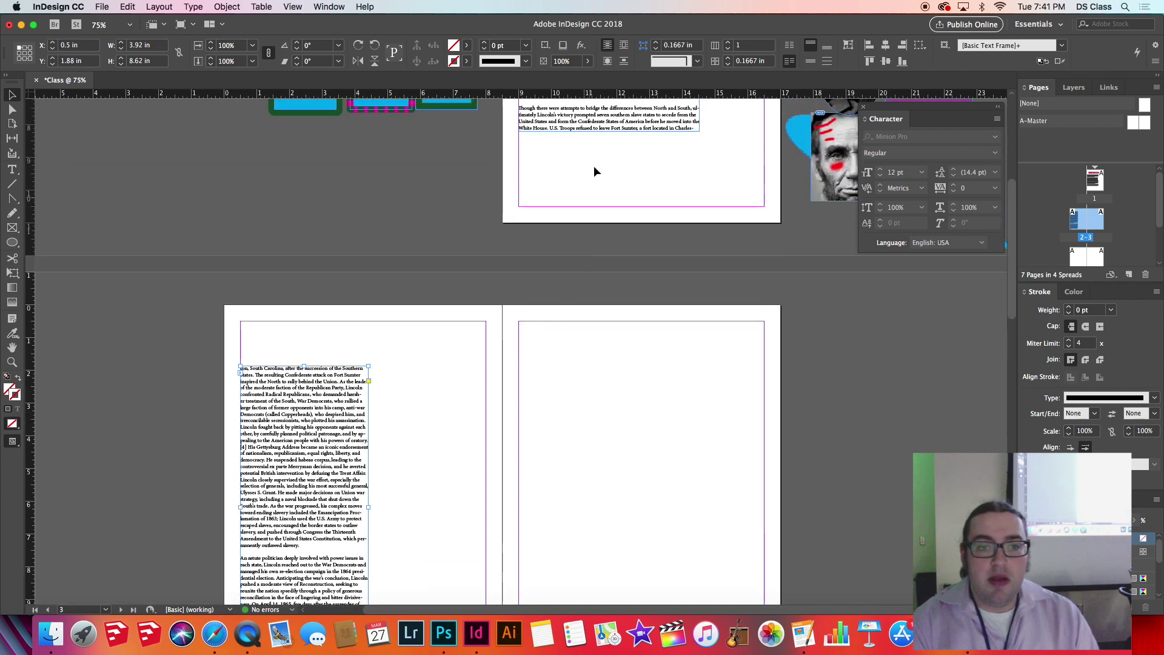
drag(307, 426, 593, 419)
click(594, 135)
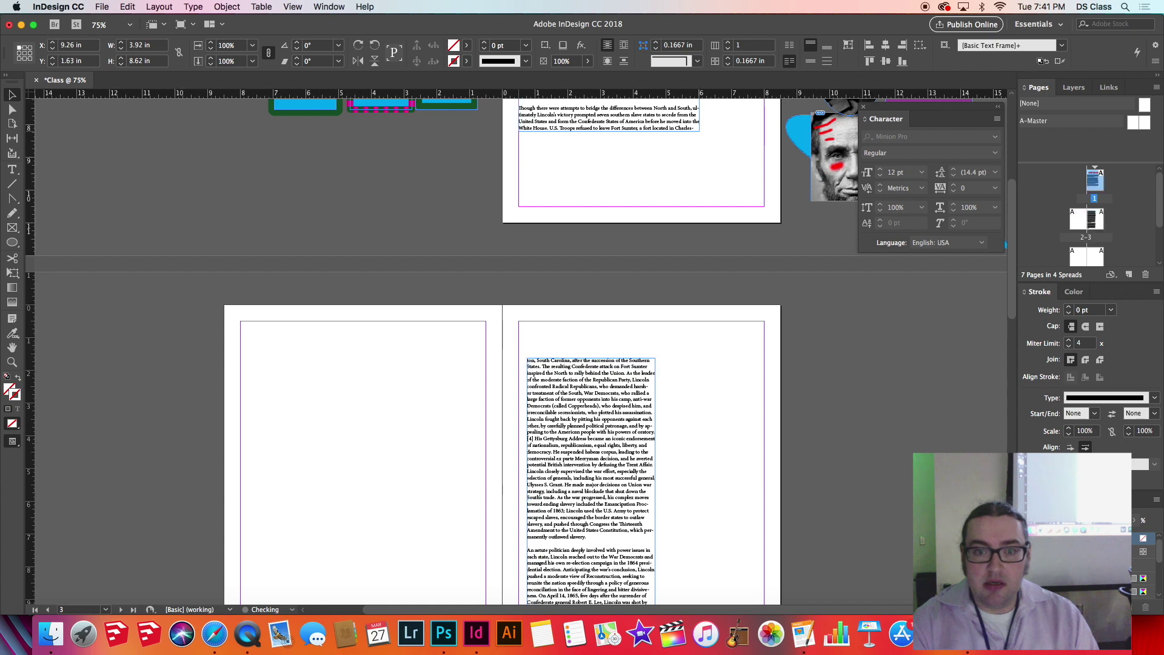
drag(285, 419, 315, 508)
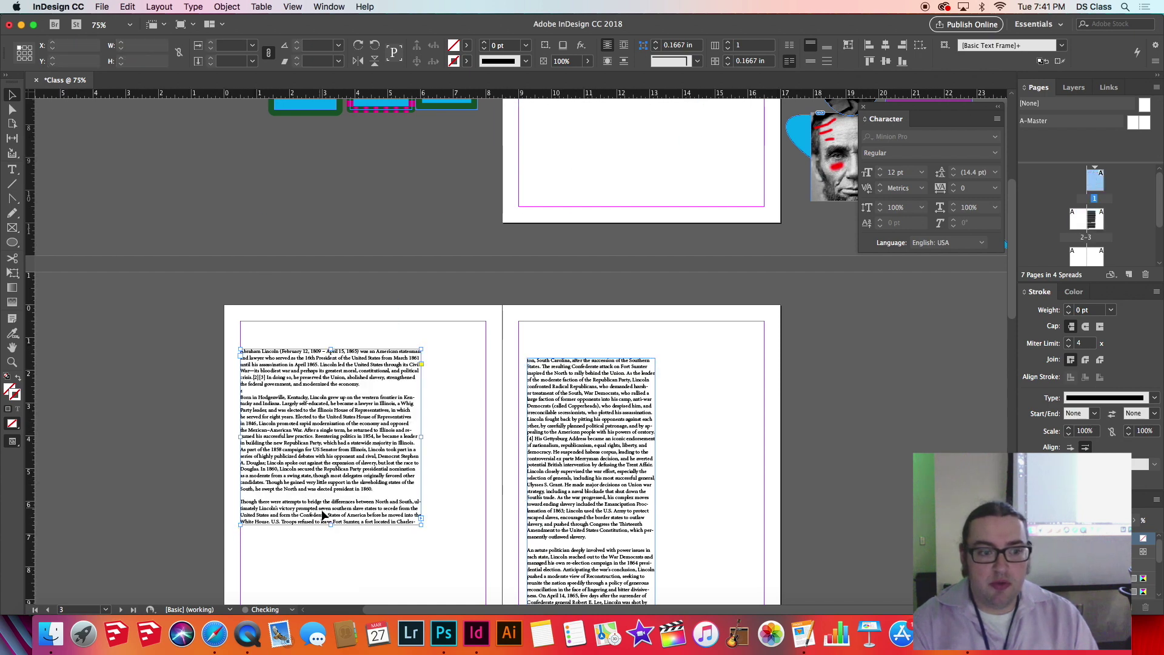
Align page 3's text frame to the upper-left margin corner at X 9 in, Y 0.5 in, and extend its height to 10 in
scroll(396, 452, down, 4)
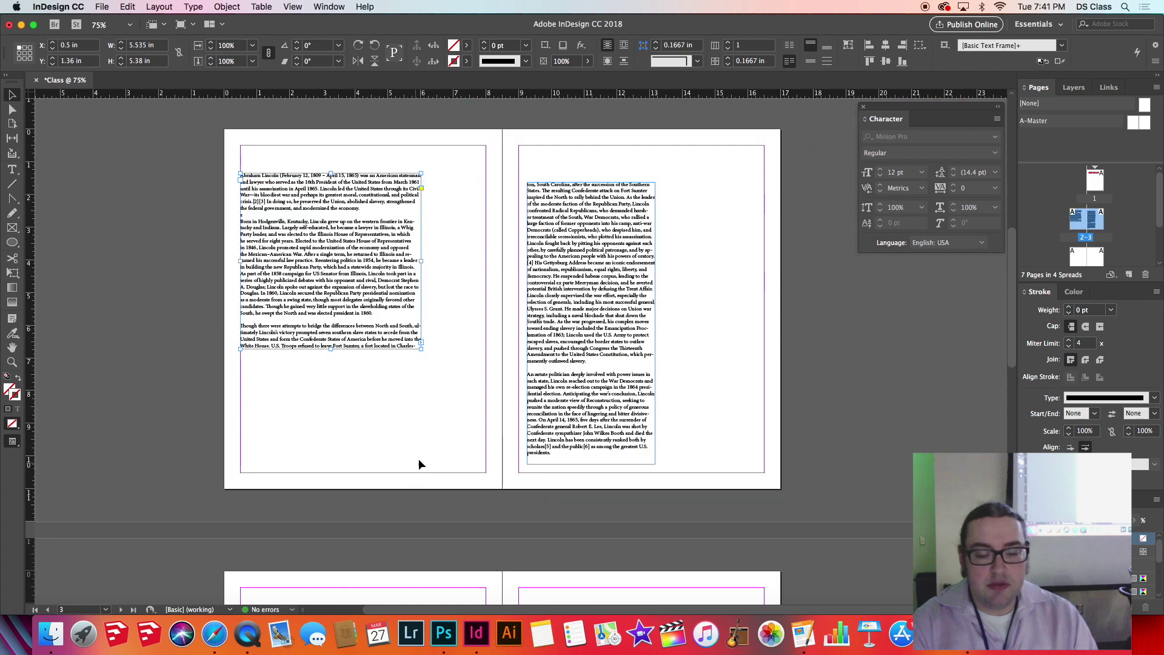
click(642, 445)
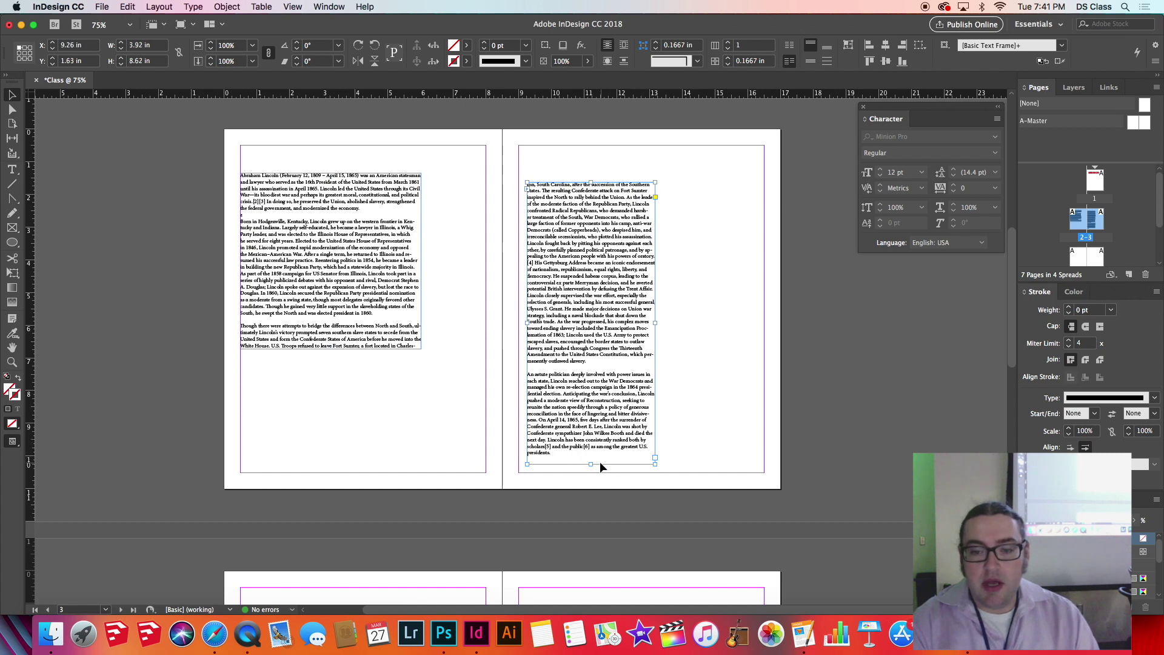
drag(590, 465, 589, 480)
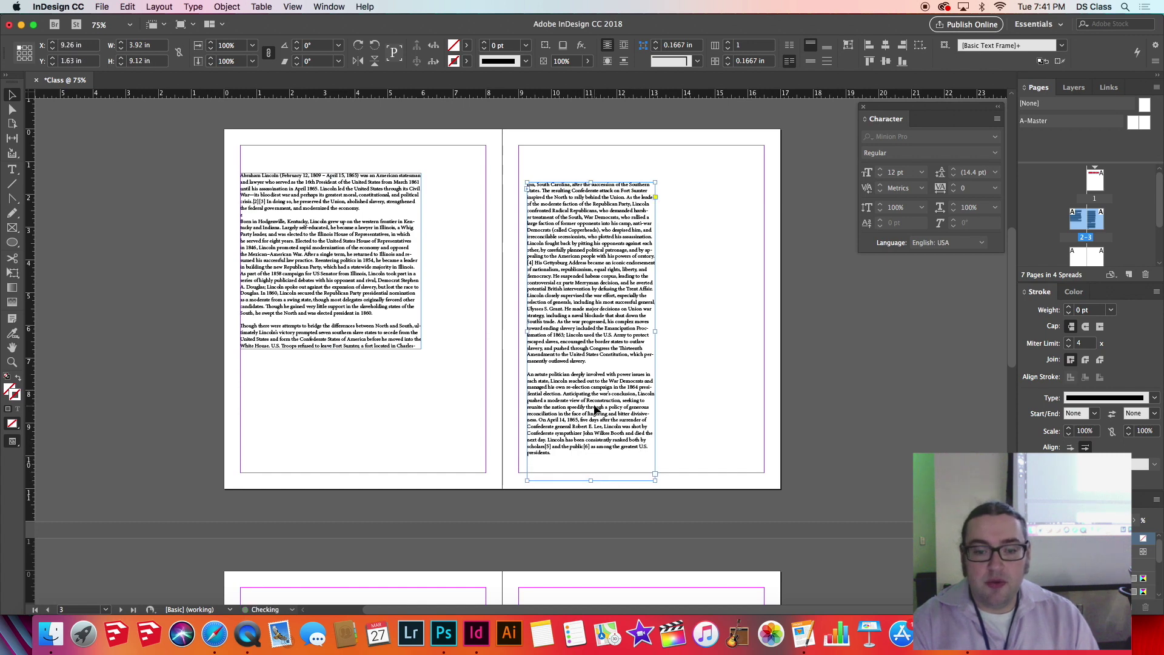
drag(592, 408, 587, 377)
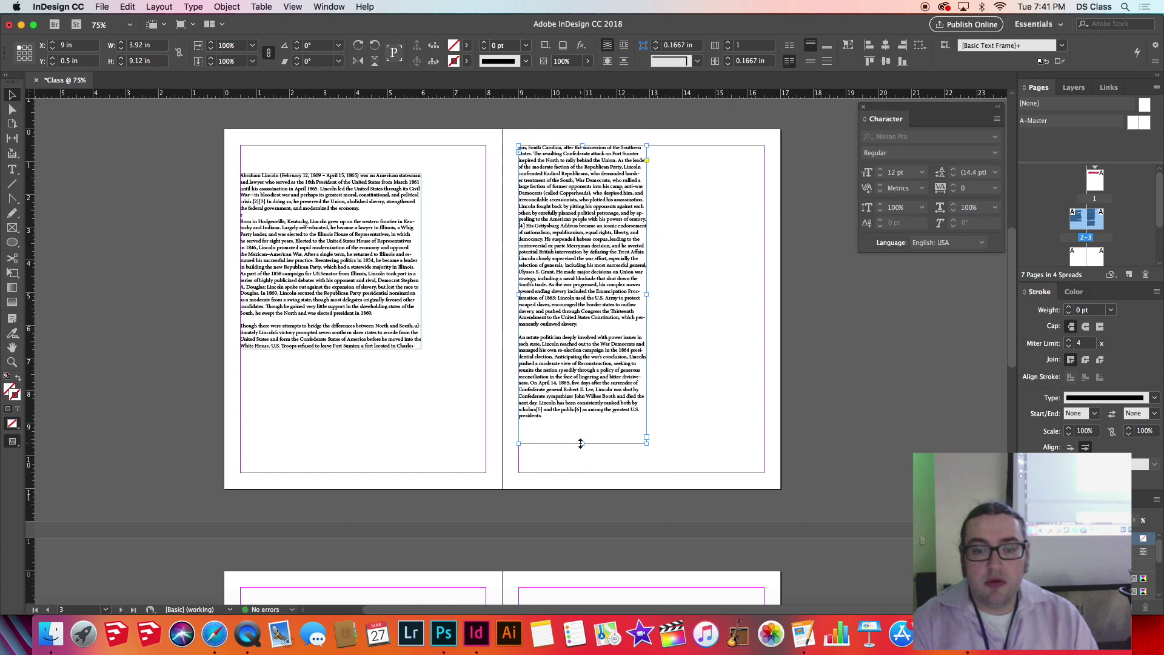
drag(579, 442, 579, 476)
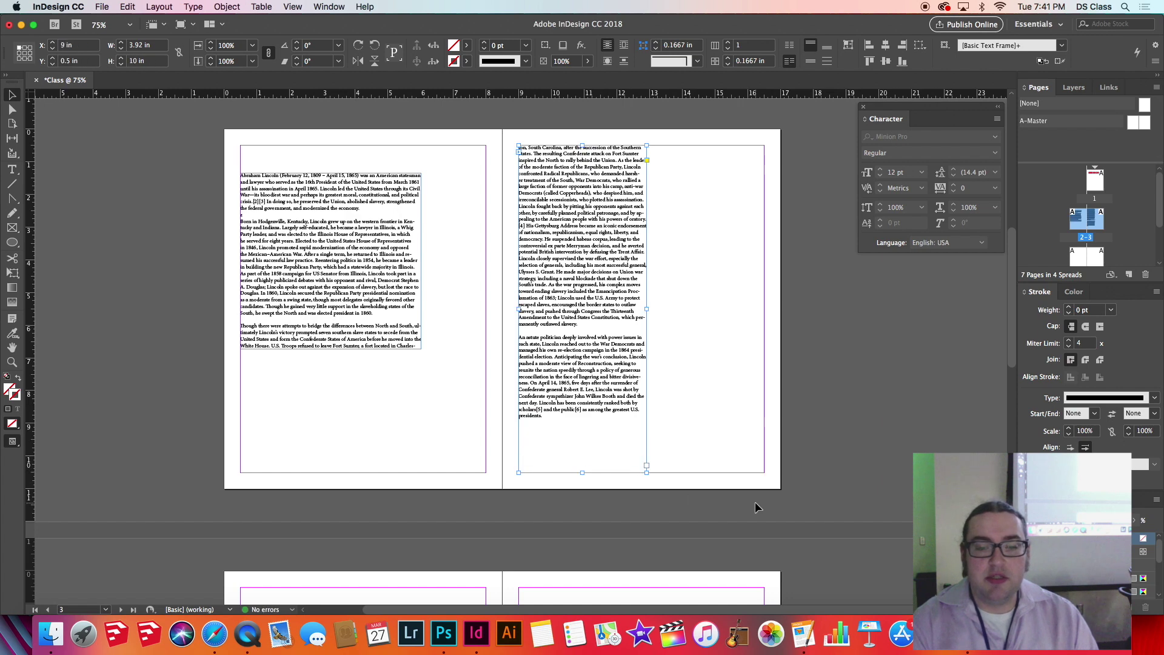
Insert blank lines after page 2's second body paragraph to push the third paragraph into the linked frame on page 3
click(12, 170)
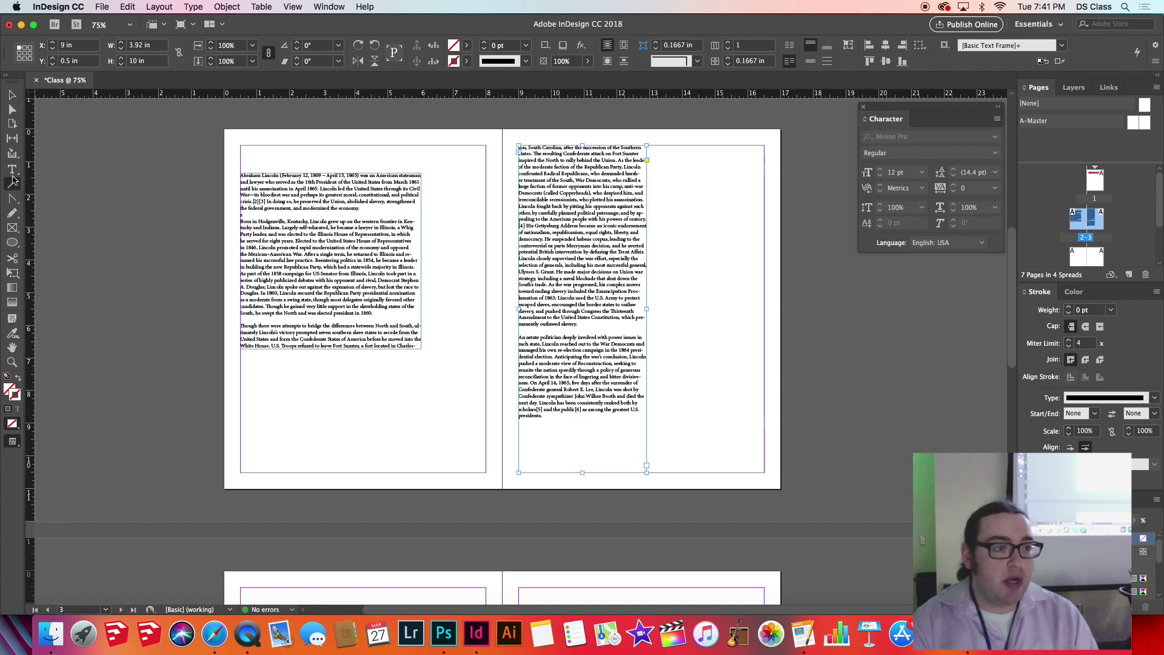
click(379, 314)
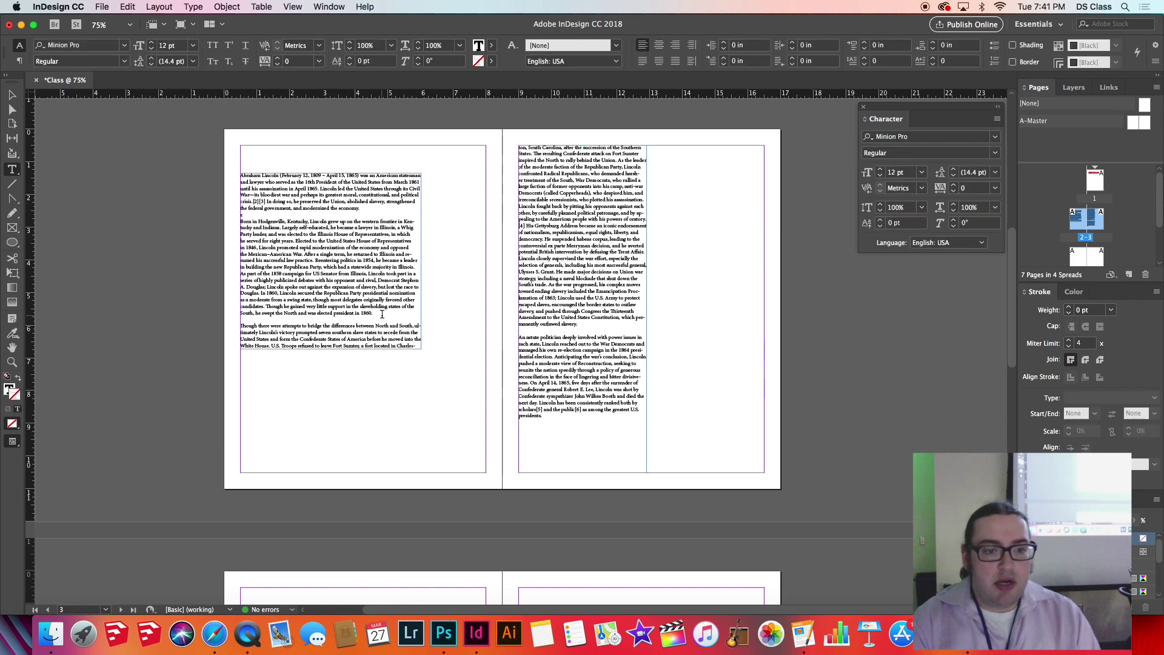
key(Return)
key(Return)
key(Return)
key(Return)
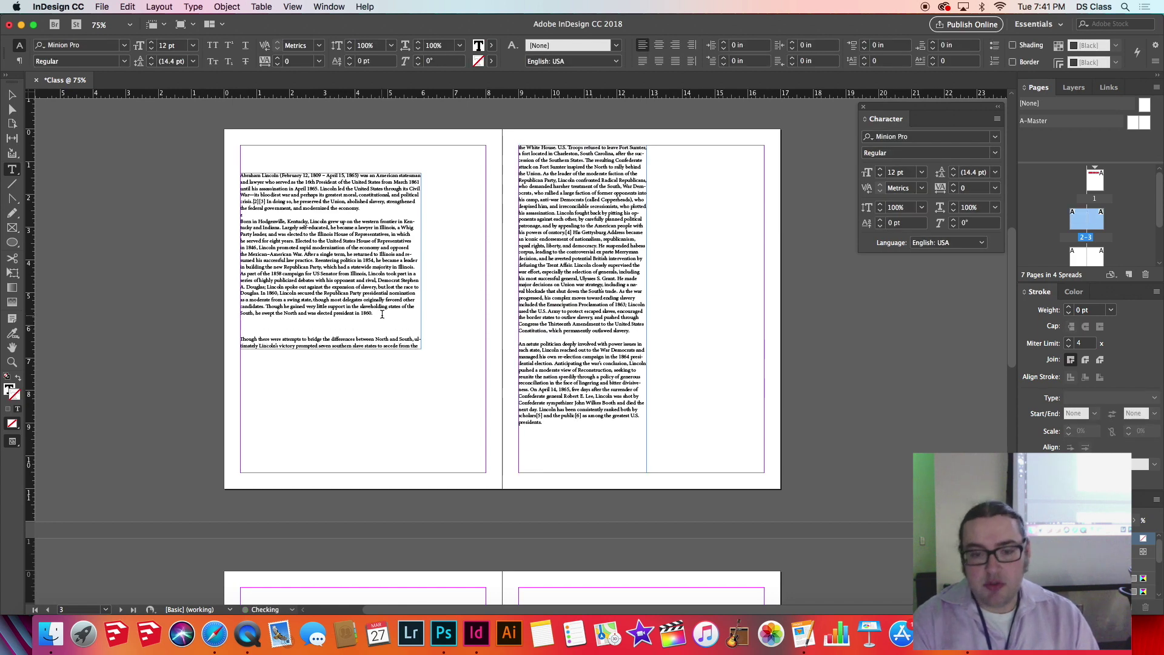
key(Return)
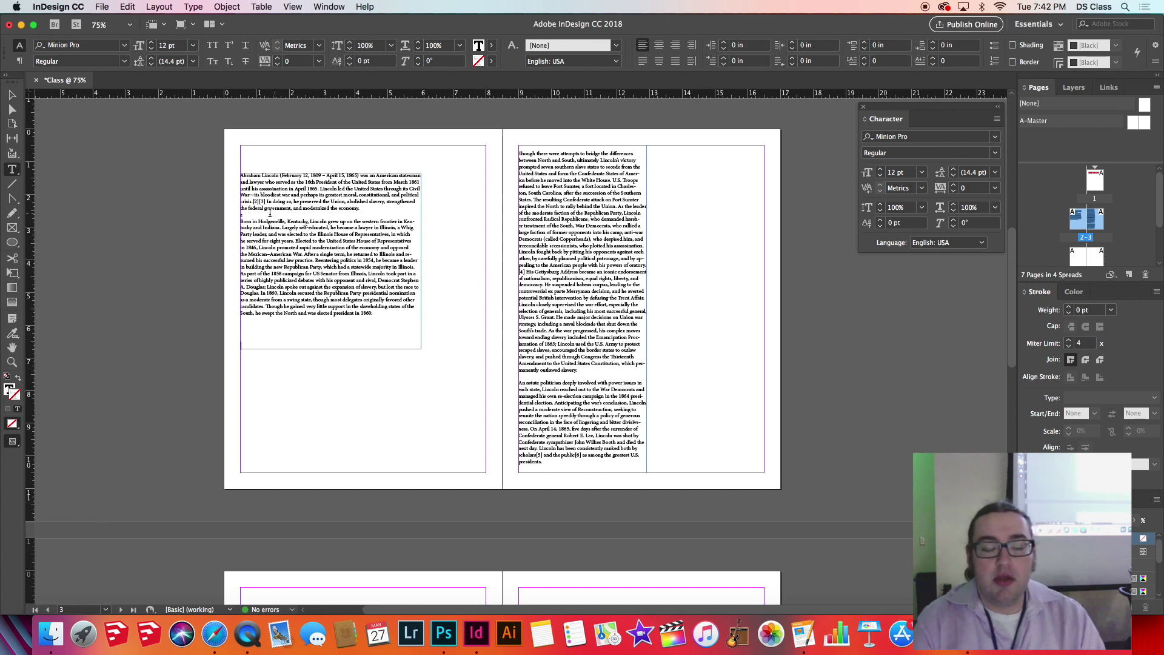
Draw a blue circle 2.75 in across on page 3, beside the text against the right margin at X 13.75 in, Y 2.98 in
click(12, 242)
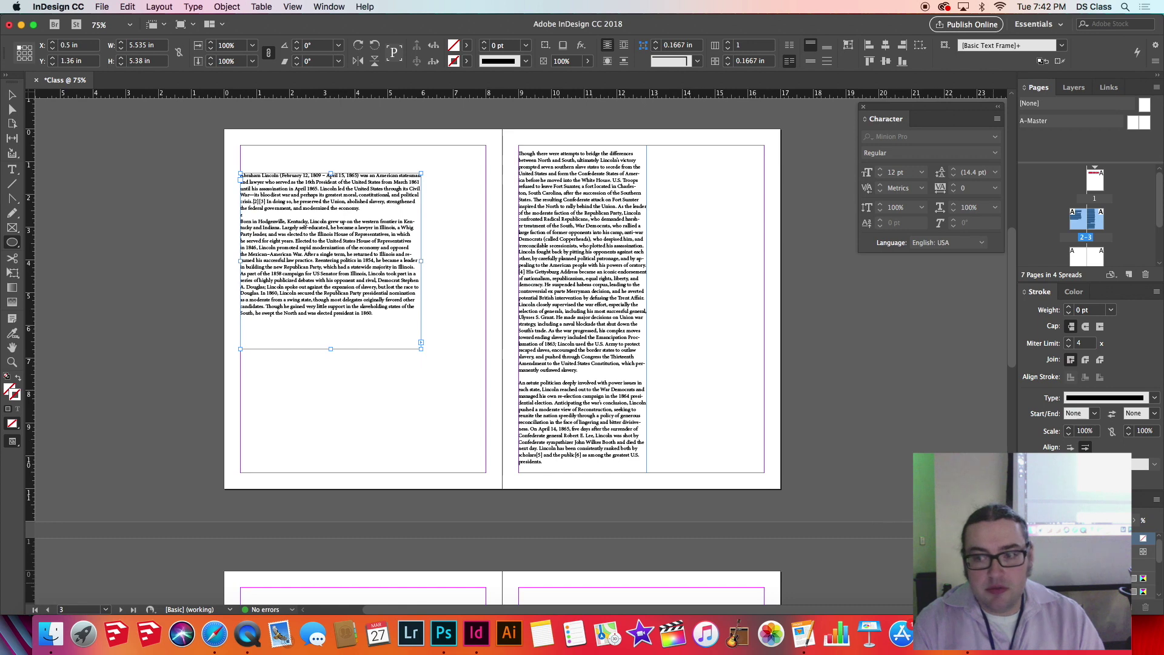
click(1144, 592)
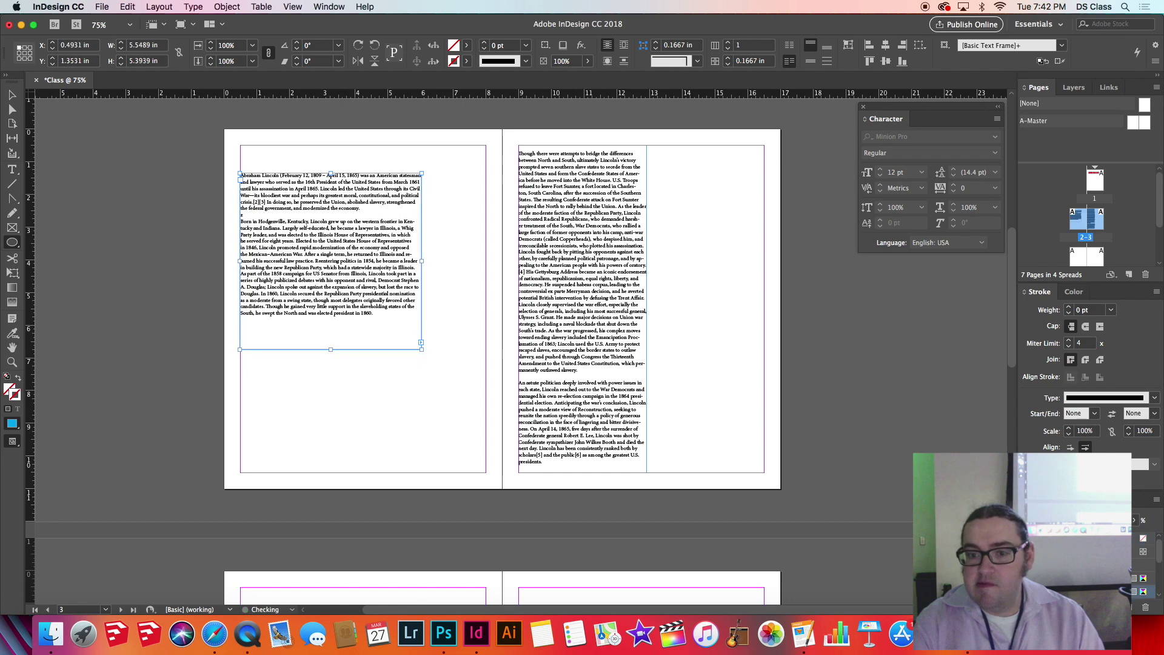
mouse_move(674, 226)
mouse_down()
mouse_move(754, 333)
mouse_move(774, 403)
mouse_move(765, 413)
mouse_up()
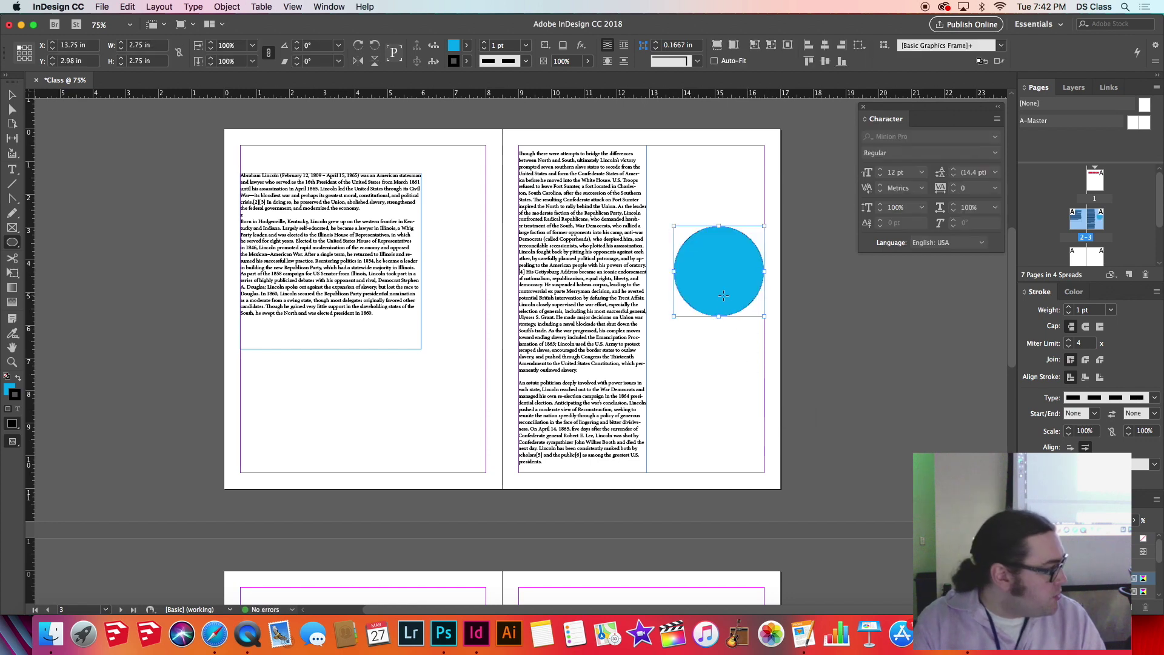
scroll(519, 345, down, 5)
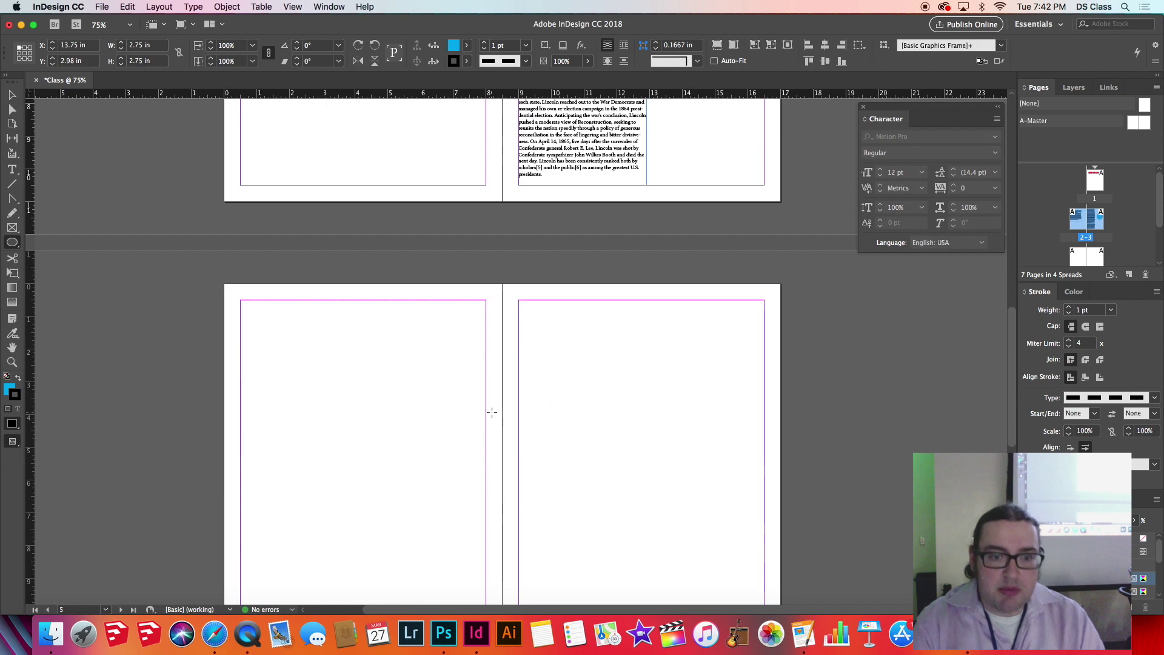
Draw a text frame about 7.5 in by 6.98 in across the lower part of page 4 and paste the Lincoln text
click(18, 171)
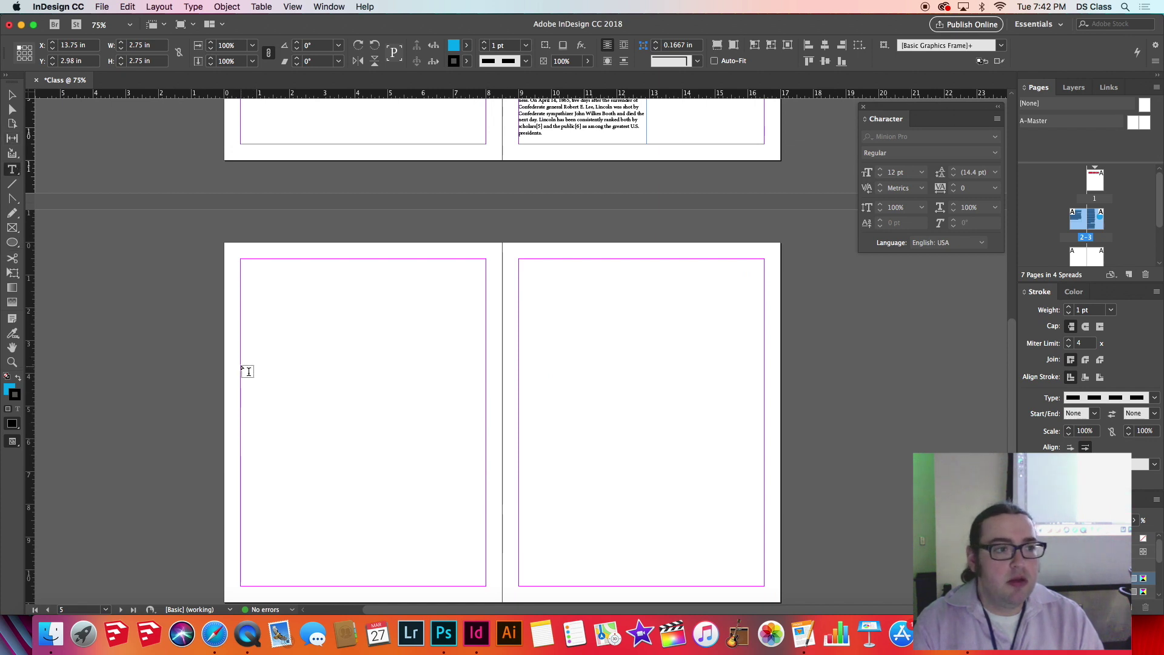
drag(241, 358, 488, 586)
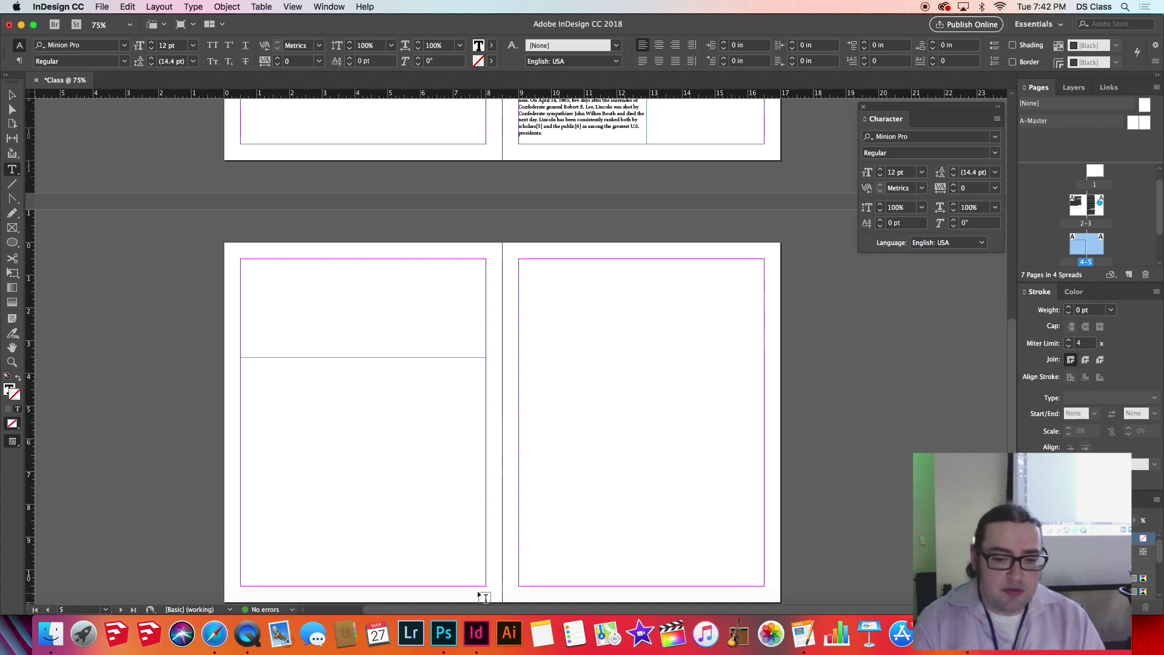
key(super+v)
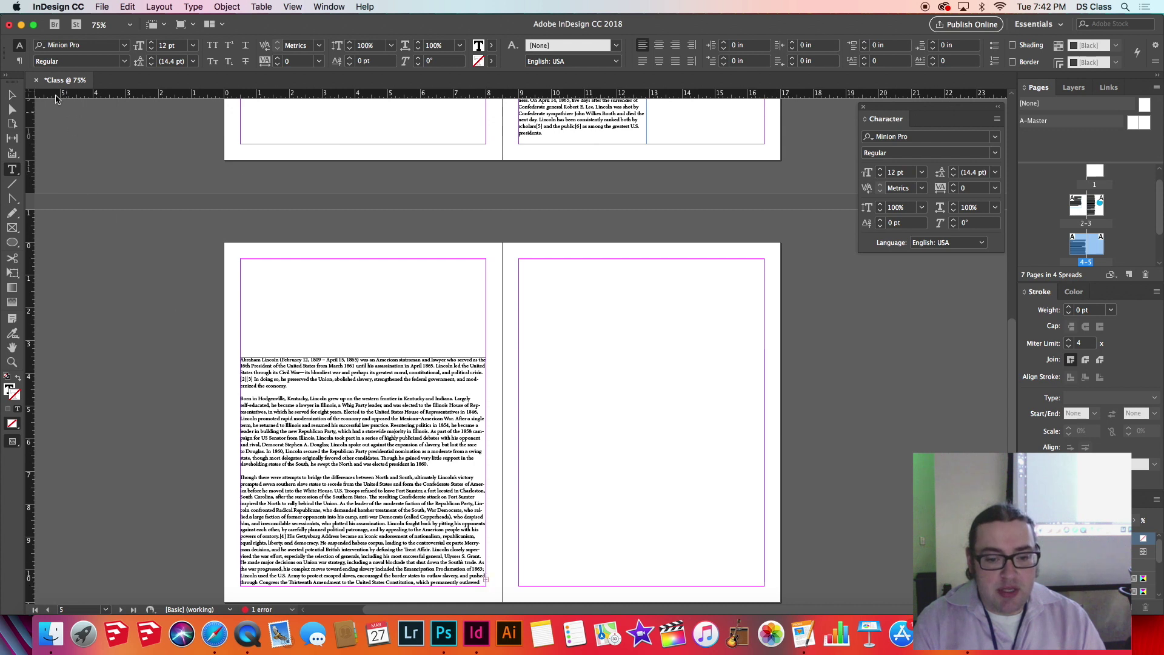
Thread page 4's overset text into a frame on page 5 at X 9 in, Y 1.22 in, about 4.98 in by 5.6 in
click(11, 95)
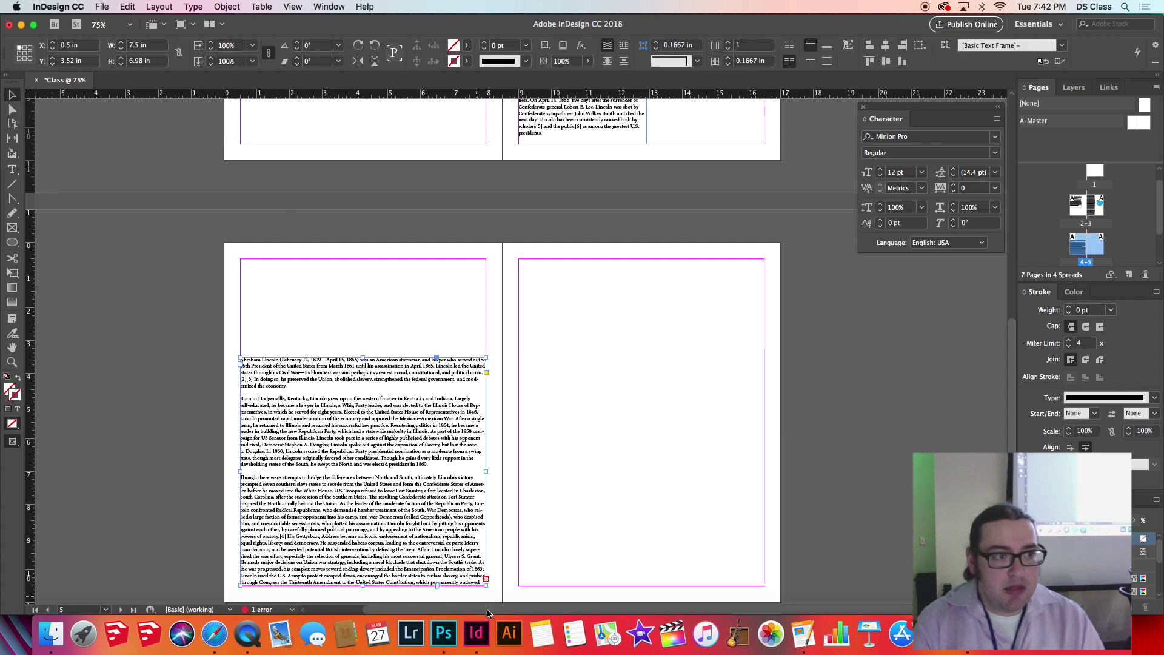
click(486, 580)
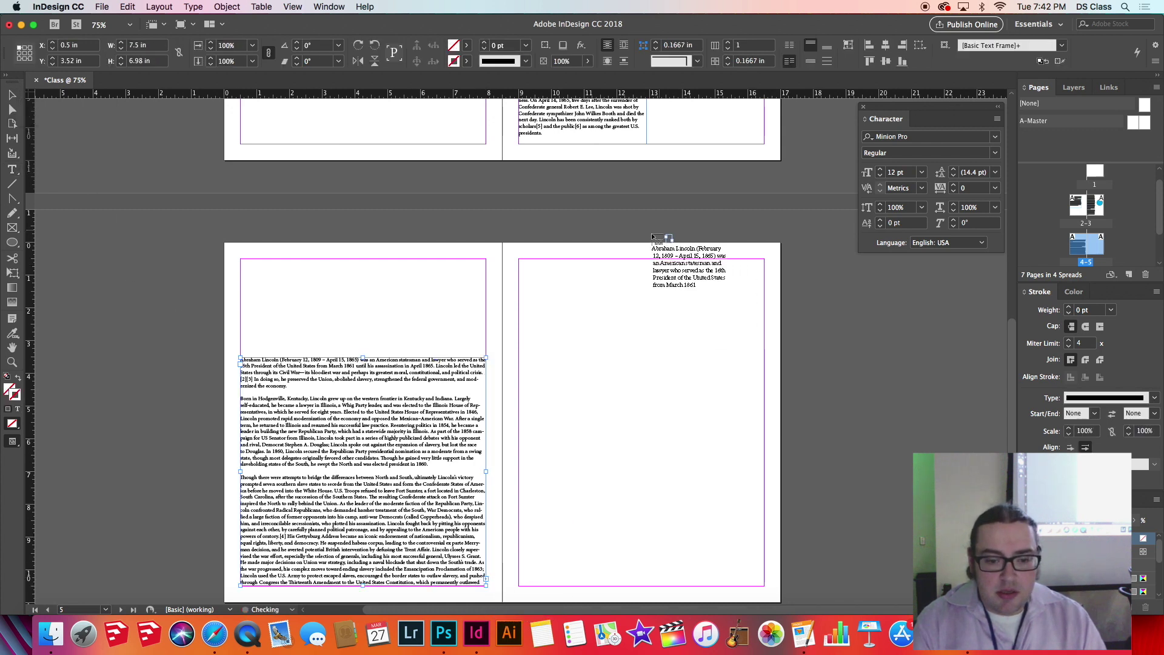
click(520, 285)
drag(521, 283, 681, 465)
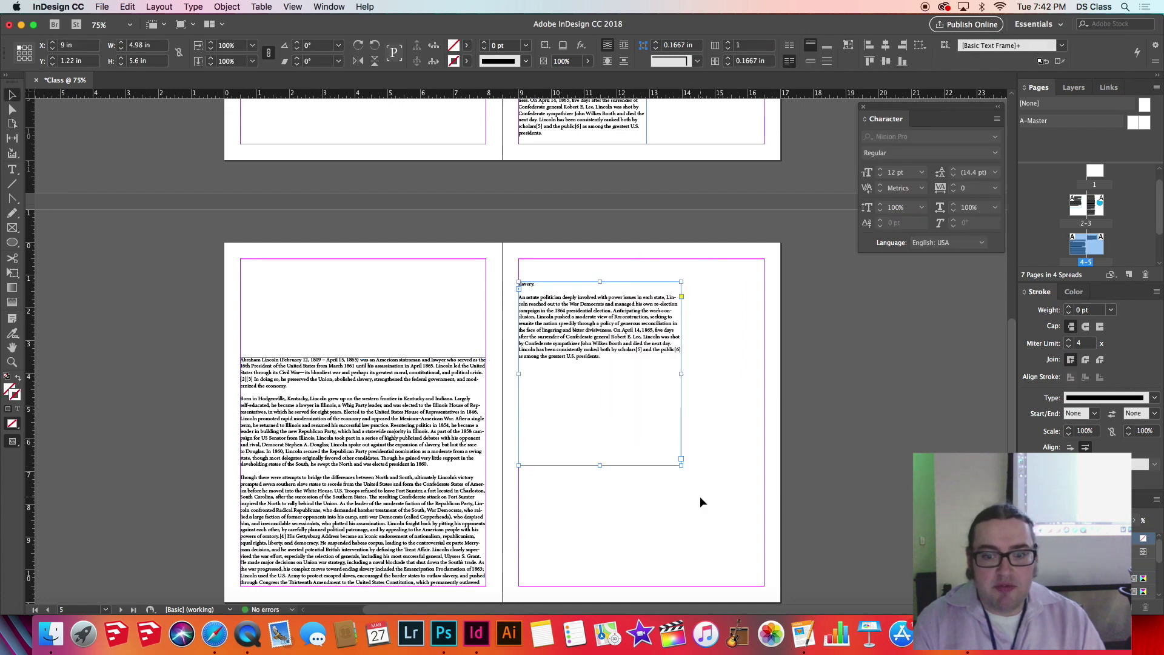
Shorten page 5's frame to 0.9 in high and thread its overflow into a second frame about 3.66 in by 2.86 in against the right margin
drag(601, 465, 600, 311)
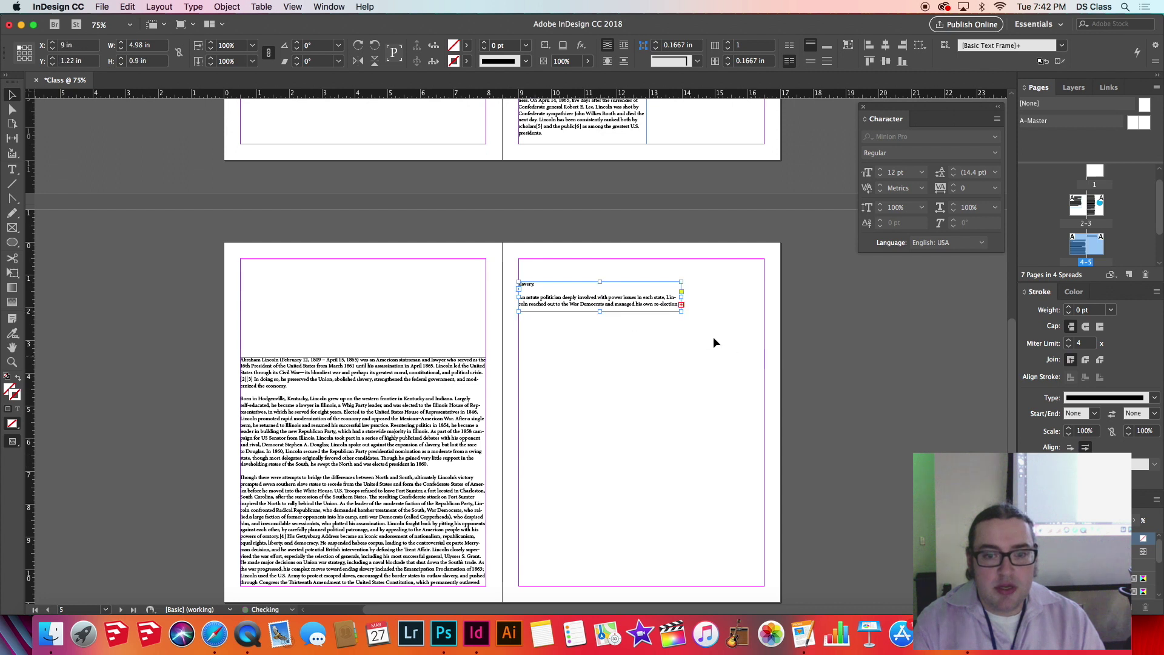
click(681, 305)
drag(644, 362, 765, 457)
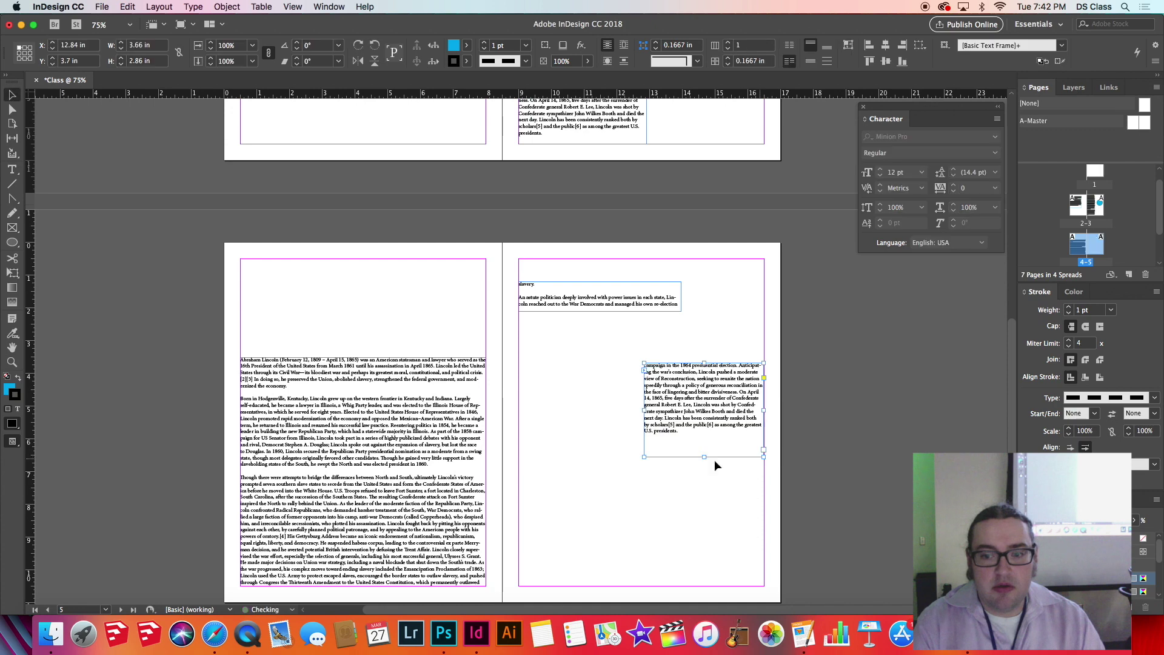
Add and remove blank lines after page 4's second body paragraph to shift the text through the linked frames on page 5
click(408, 412)
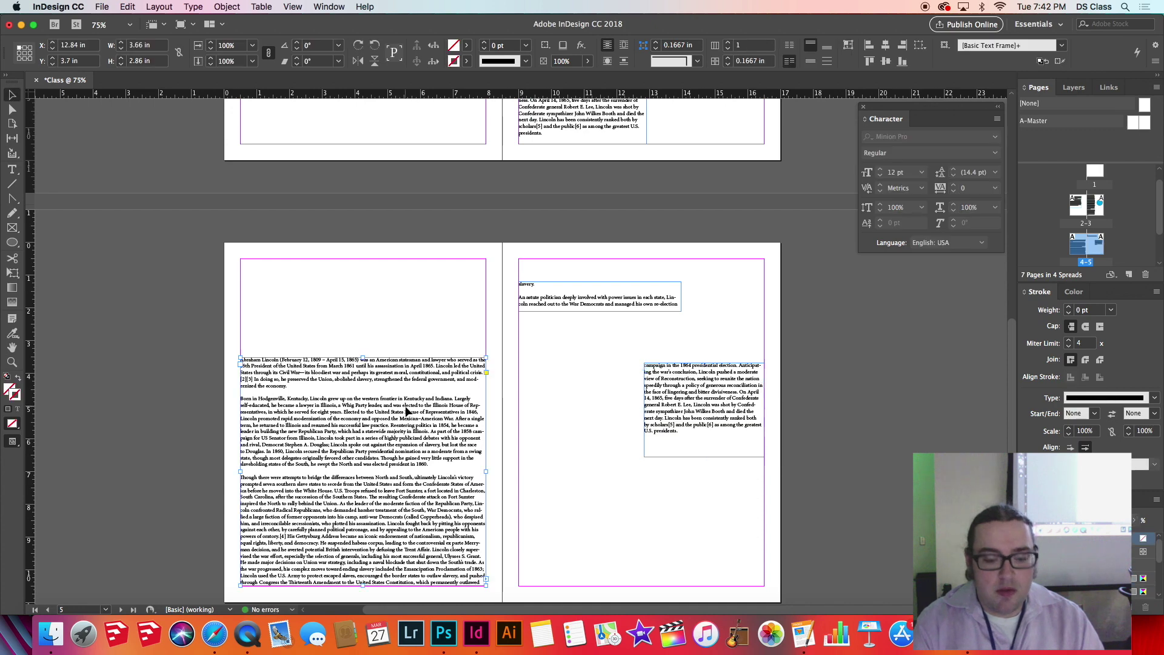
double_click(409, 472)
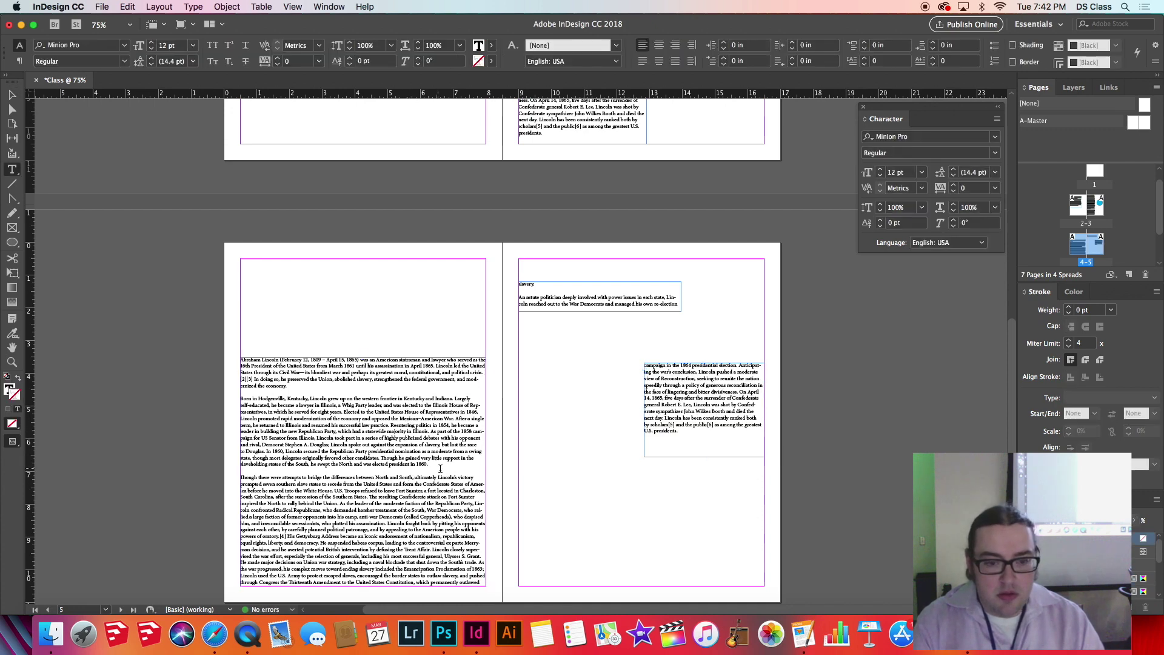
key(Return)
key(Return)
key(Return)
key(Return)
key(Return)
key(Return)
key(Return)
key(Return)
key(Return)
key(Return)
key(Return)
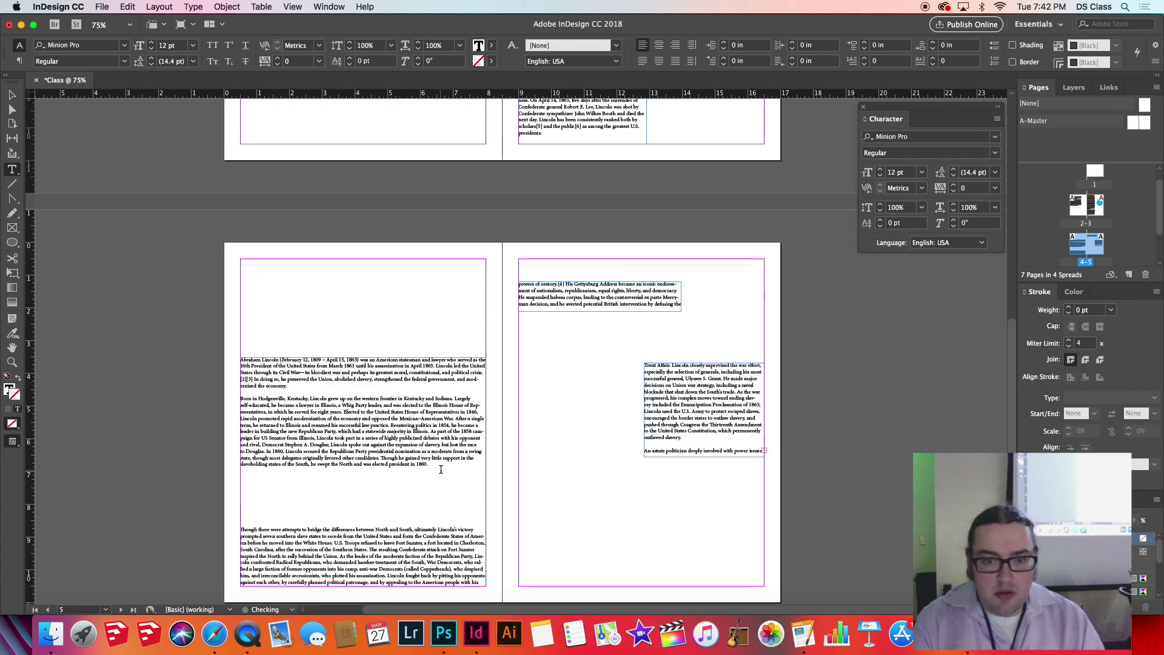
key(BackSpace)
key(BackSpace)
key(BackSpace)
key(BackSpace)
key(BackSpace)
key(BackSpace)
key(BackSpace)
key(BackSpace)
key(BackSpace)
key(BackSpace)
key(BackSpace)
key(BackSpace)
key(BackSpace)
key(BackSpace)
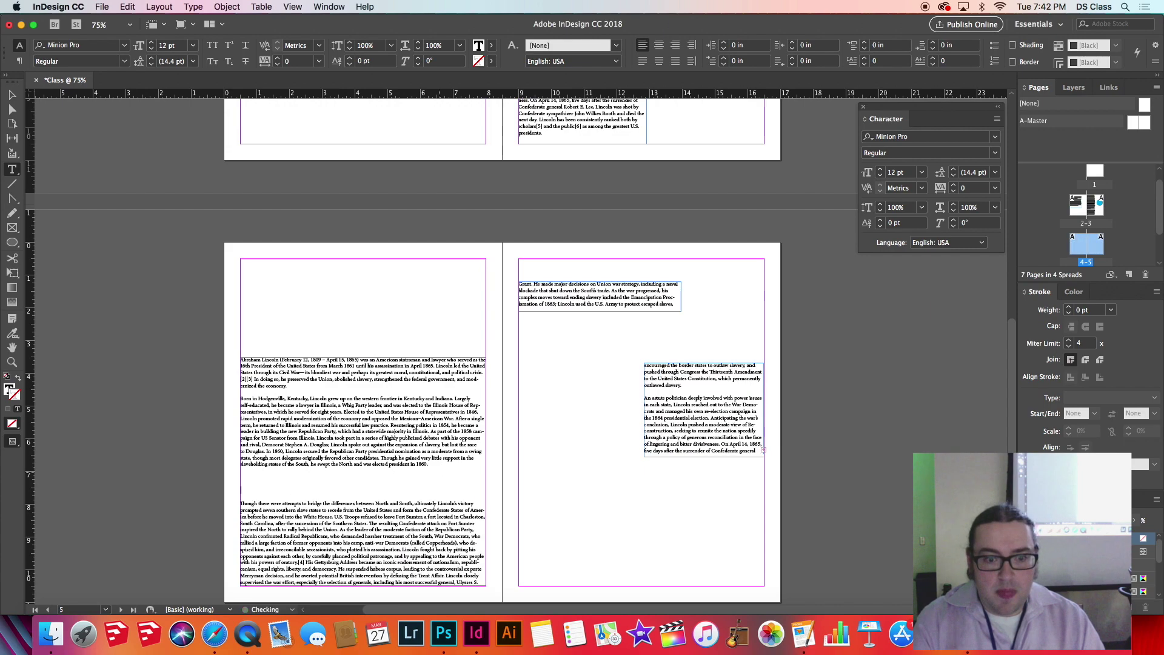
text(1860.)
key(Return)
key(Return)
key(Return)
key(Return)
key(Return)
key(Return)
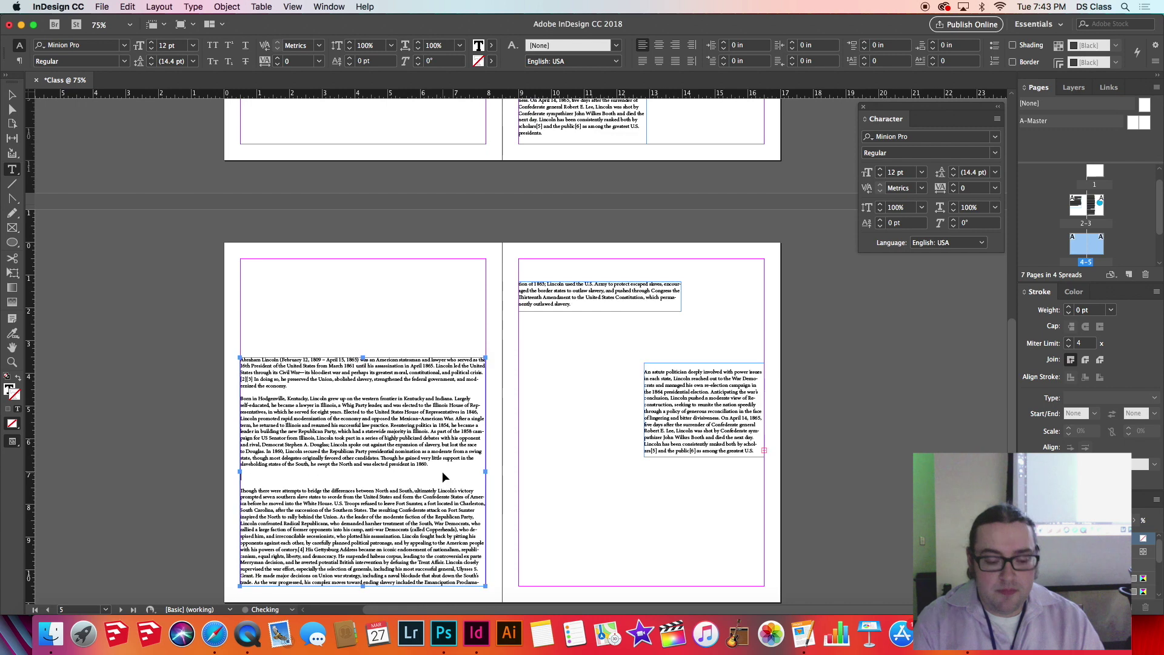
key(BackSpace)
key(BackSpace)
key(BackSpace)
key(BackSpace)
key(BackSpace)
key(BackSpace)
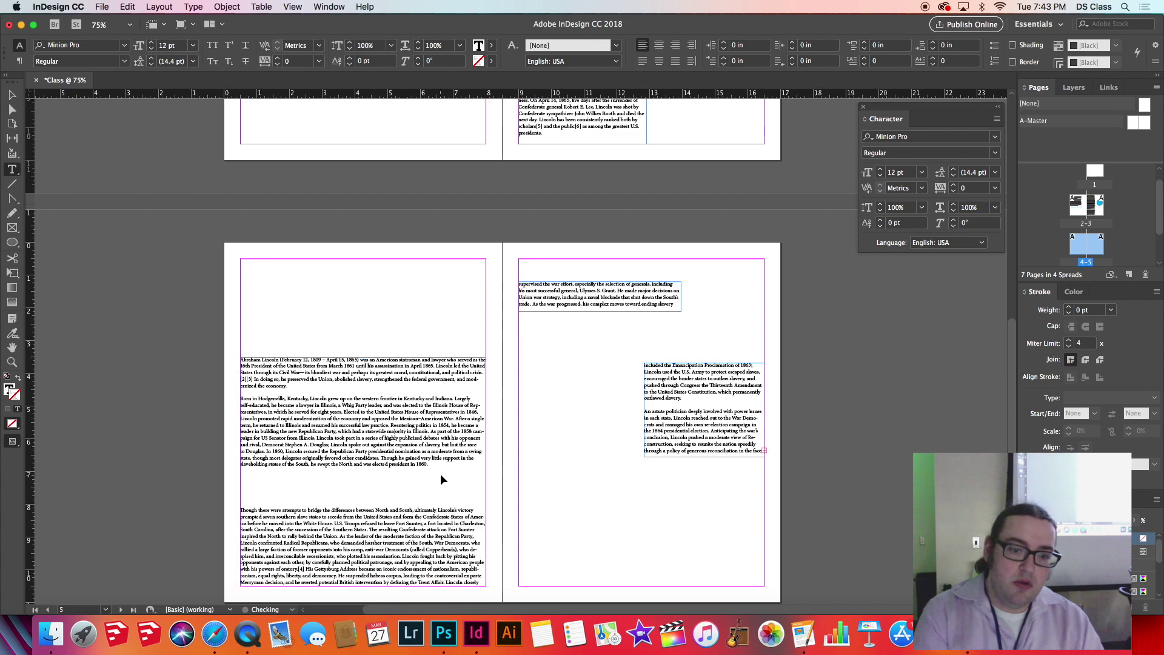
Undo the blank-line edits and the linked frames on page 5, leaving only page 4's pasted text frame
key(Escape)
key(super+z)
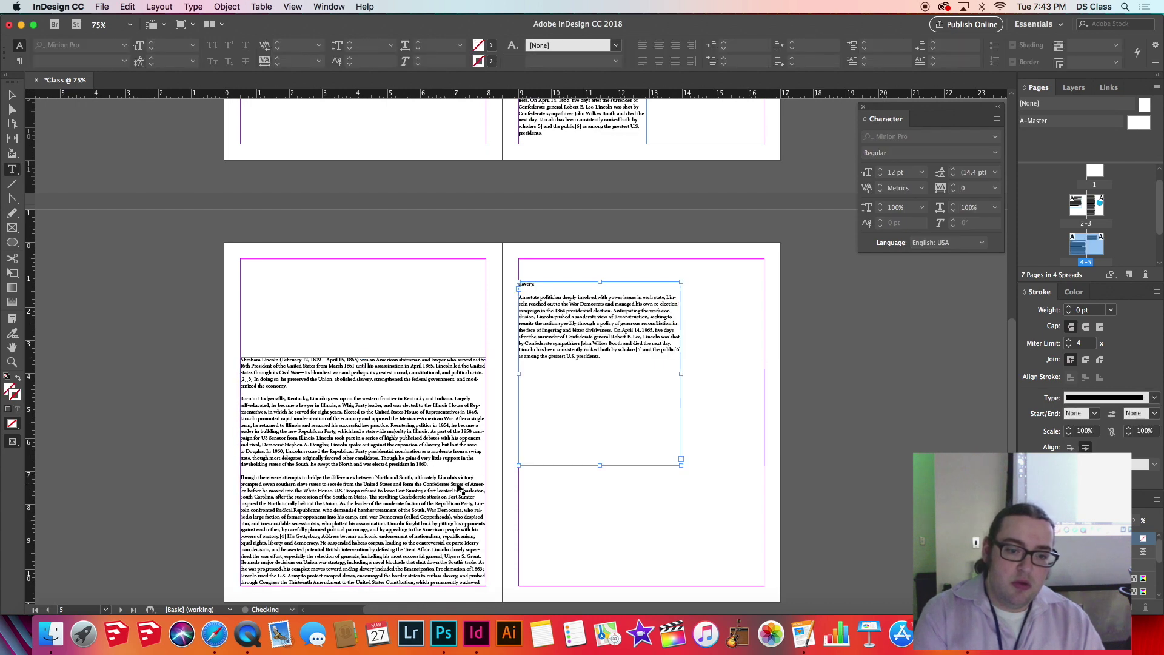
key(super+z)
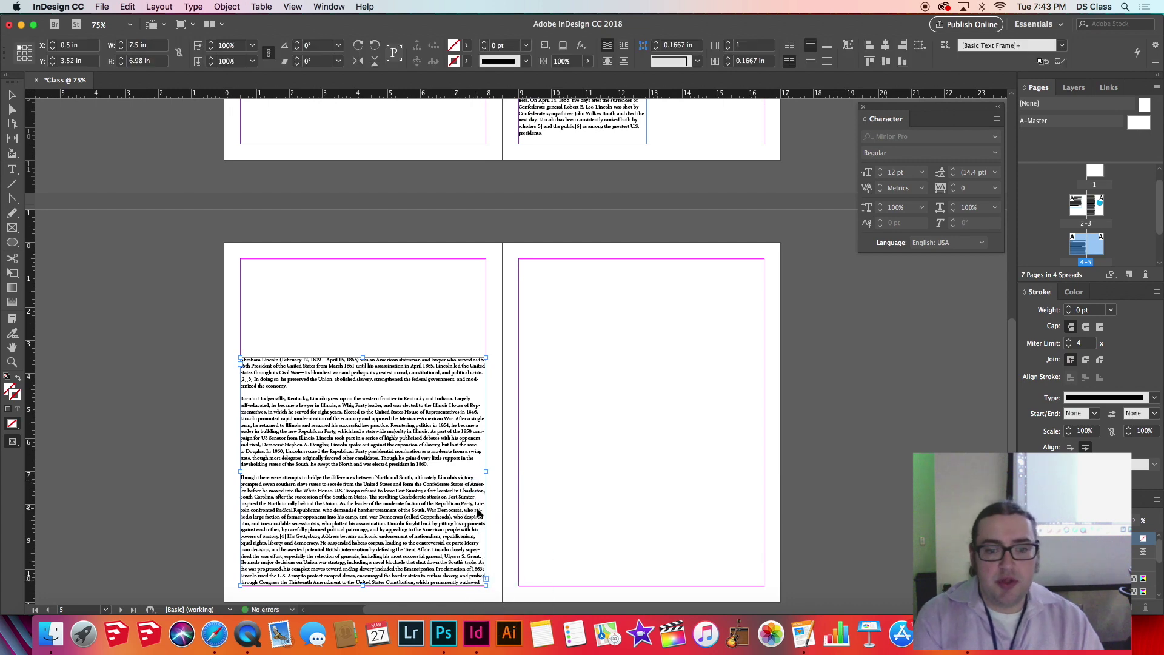
Move page 4's text frame up to the page's left edge at X 0 in, Y -0.82 in
click(13, 97)
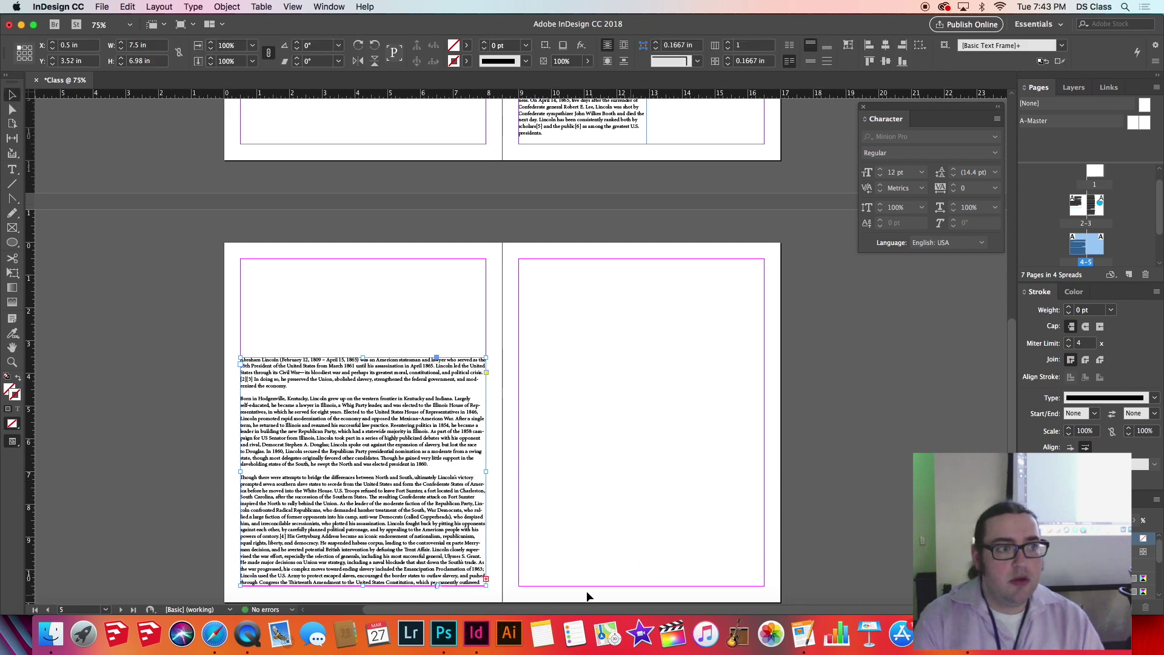
drag(461, 553, 445, 410)
Examine the overset-text marker near the lower-right corner of page 4's text frame up close
key(z)
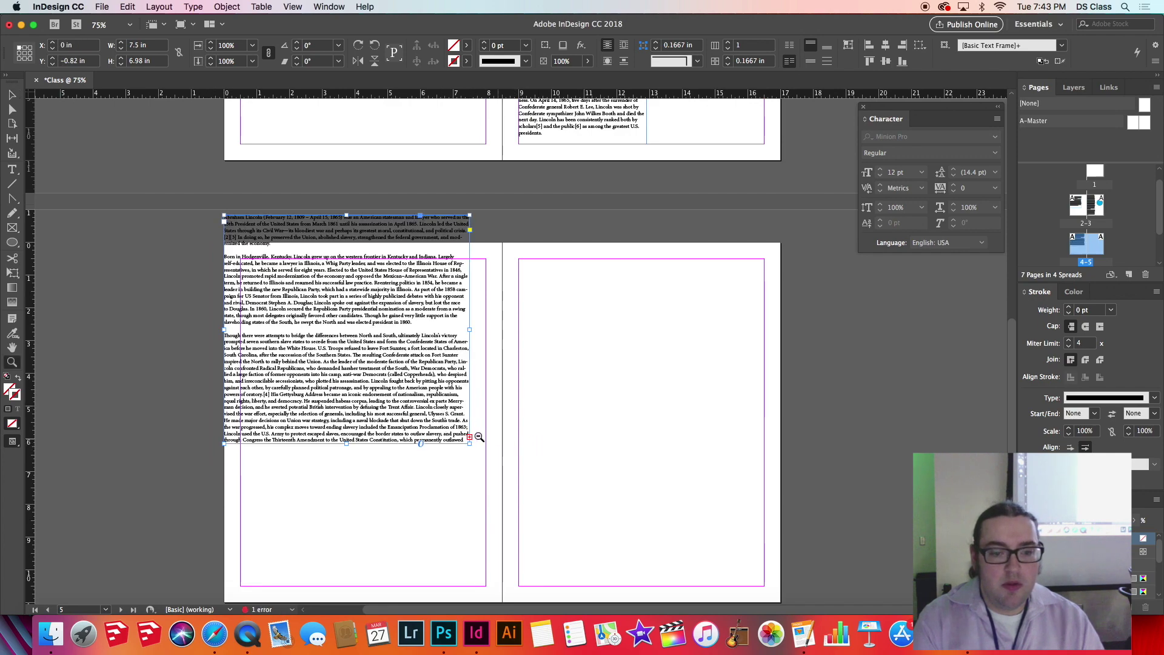
click(476, 436)
click(520, 351)
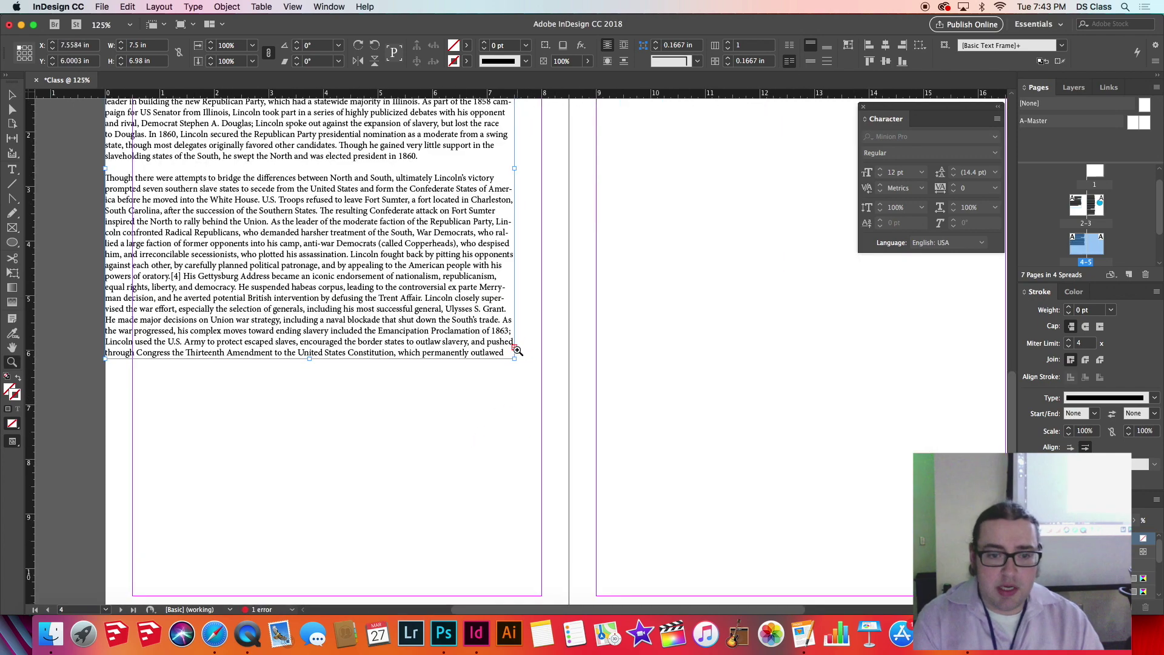
click(518, 350)
click(515, 350)
click(542, 356)
click(536, 359)
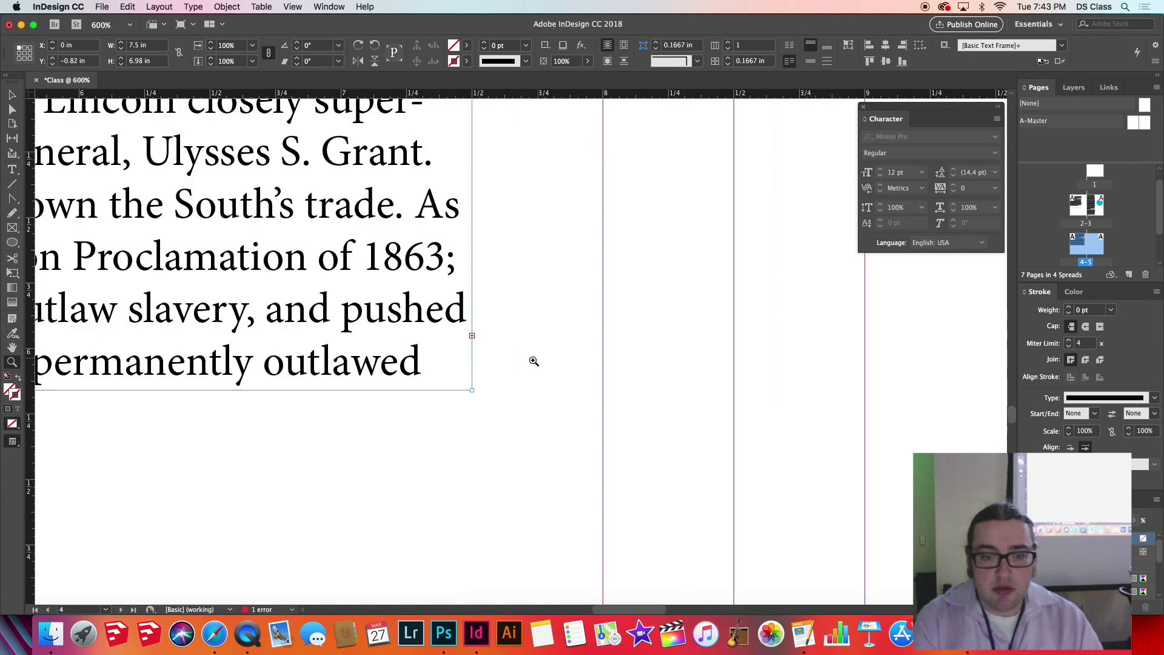
click(494, 334)
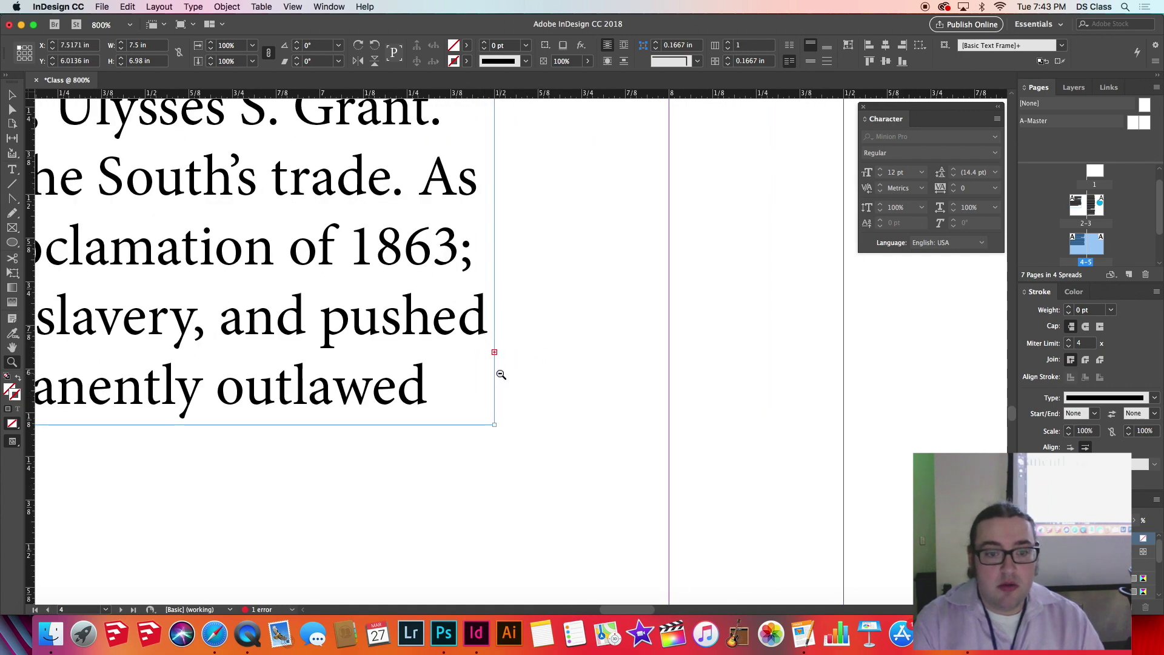
alt+click(502, 374)
alt+click(501, 373)
alt+click(501, 372)
alt+click(502, 372)
alt+click(503, 371)
alt+click(512, 360)
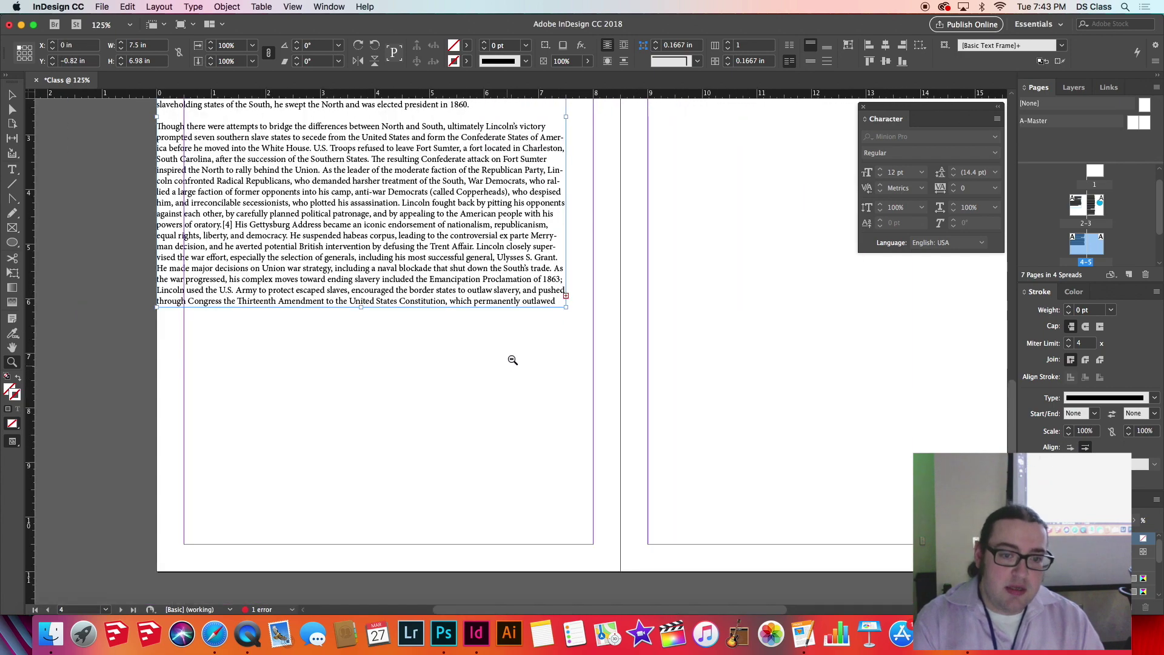
alt+click(522, 311)
alt+click(545, 301)
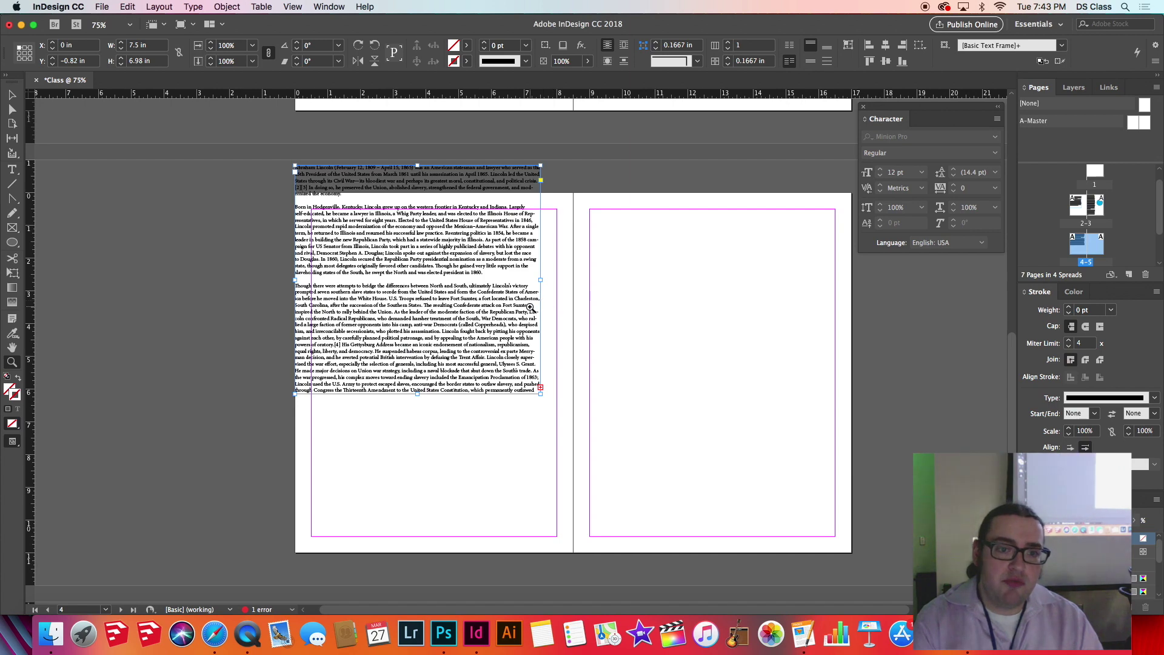
Move page 4's frame to X -0.08 in, Y 2.3 in and thread its overset text into a page 5 frame about 4.26 in by 7.14 in
key(v)
drag(536, 321, 534, 425)
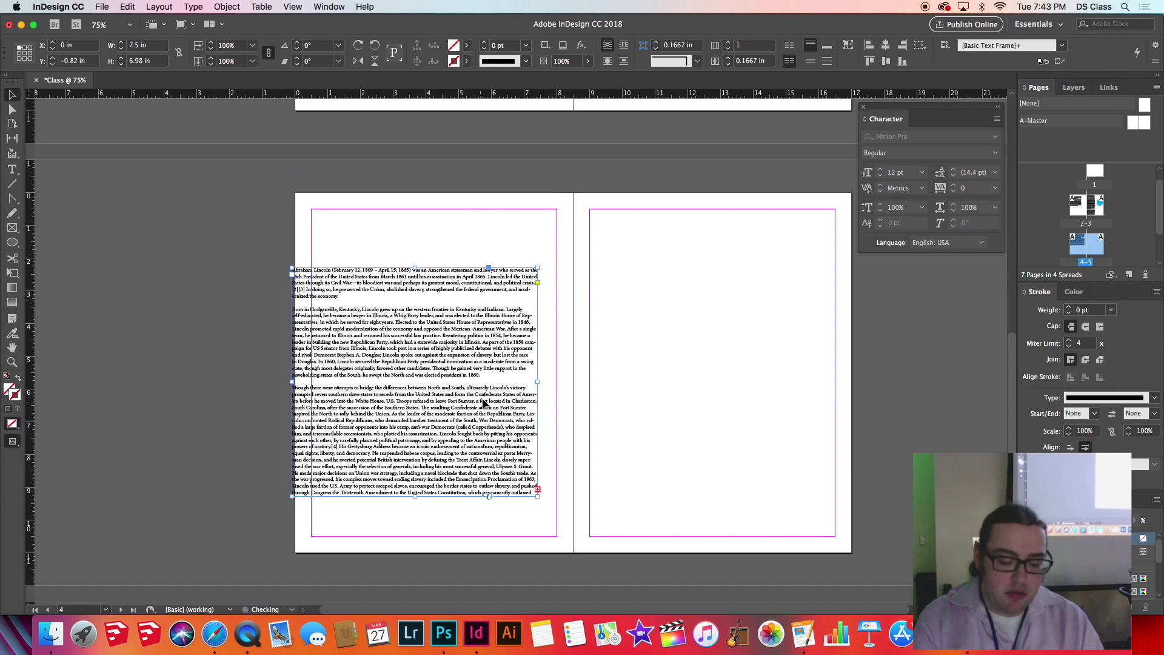
click(538, 489)
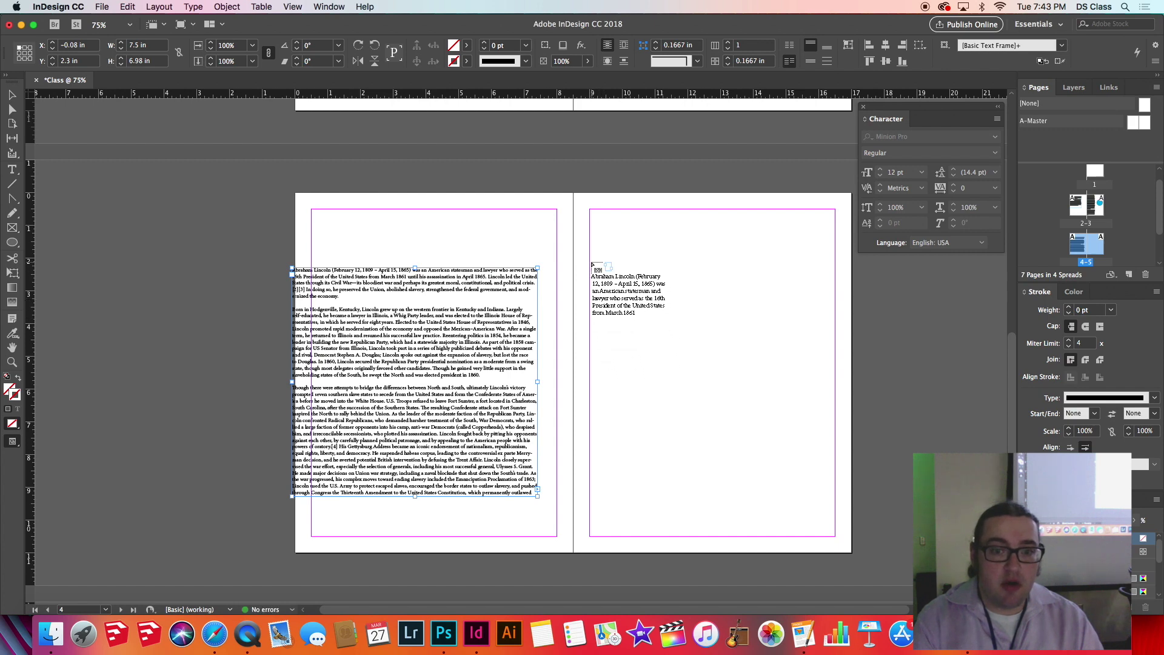
drag(592, 264, 730, 496)
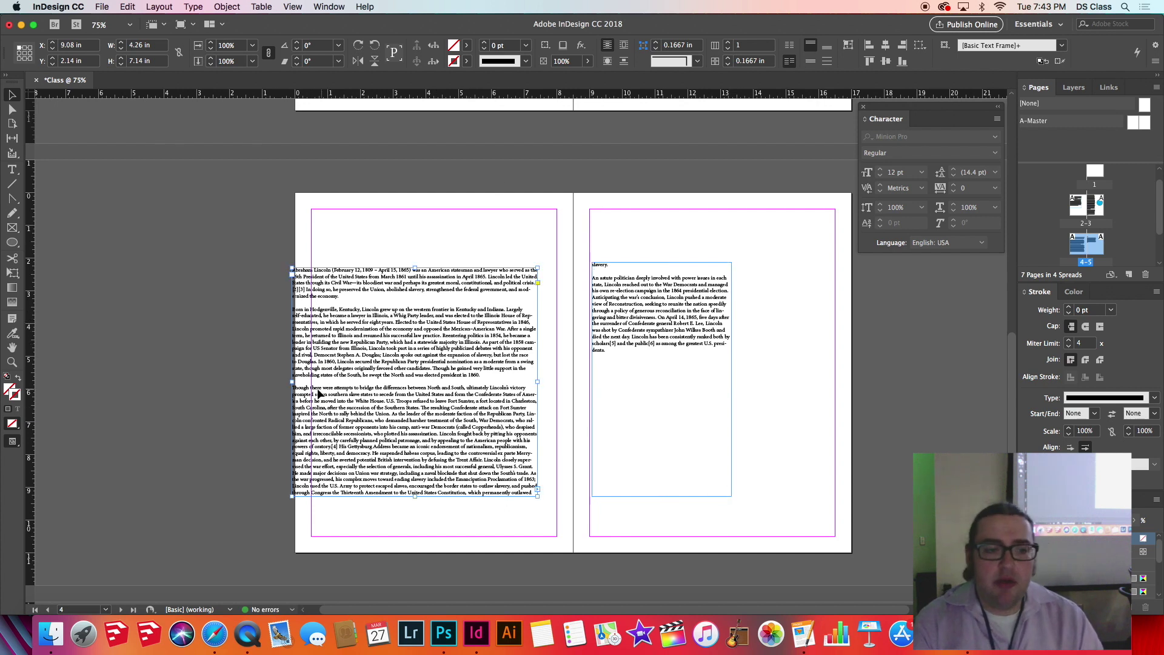
Narrow page 4's text frame from its left side to about 4.045 in wide, pushing more text into page 5's frame
click(294, 384)
drag(293, 382, 405, 375)
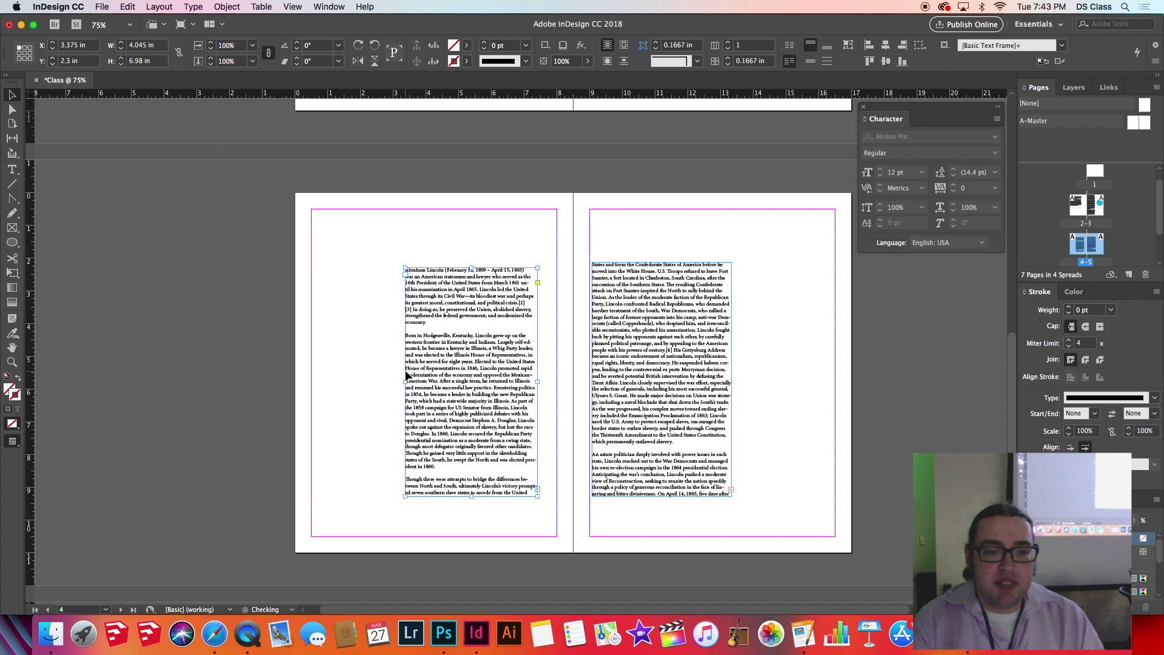
Enlarge page 4's text from the paragraph "Born in Hodgenville" to the end of the frame to 24 pt
double_click(463, 384)
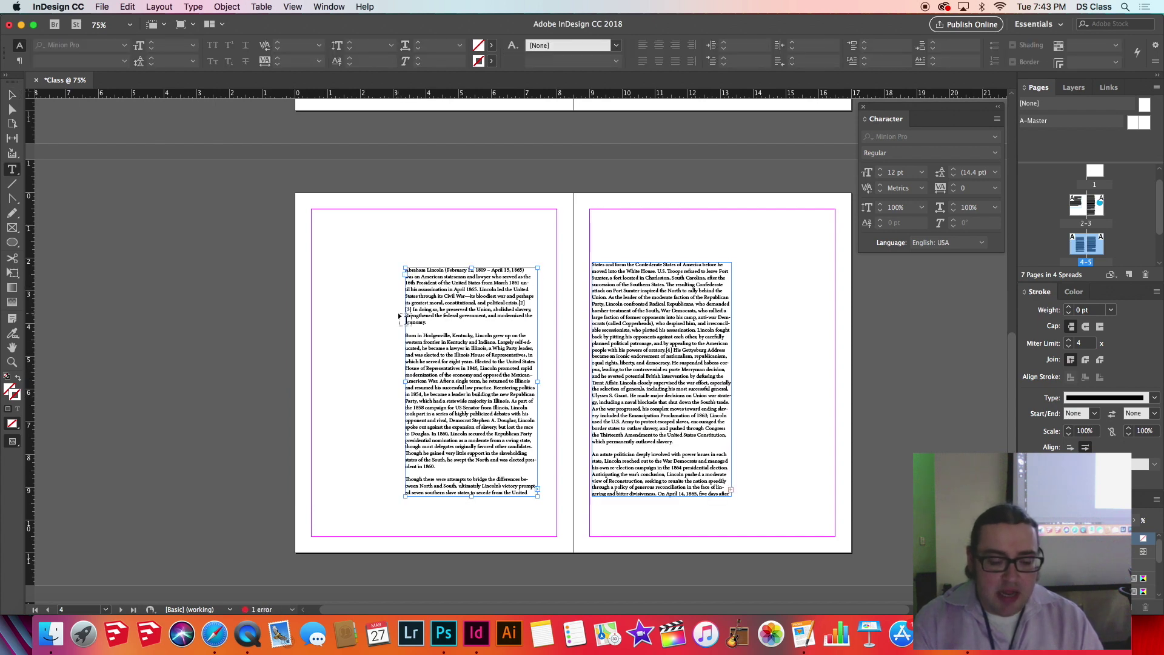
drag(405, 335, 528, 509)
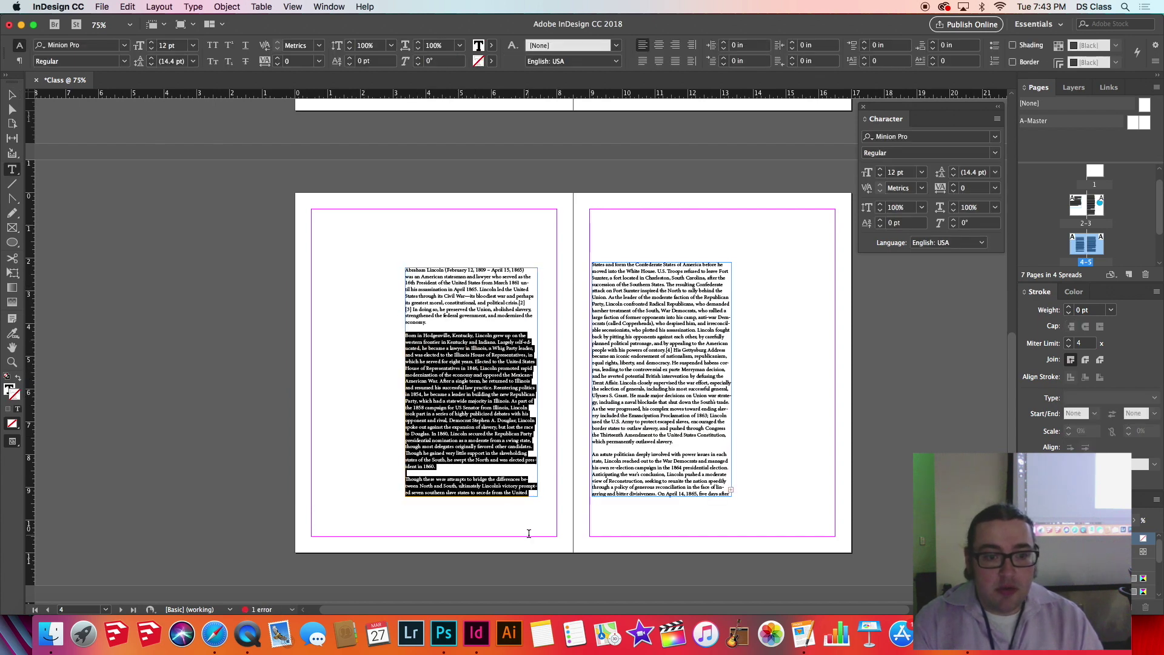
click(152, 43)
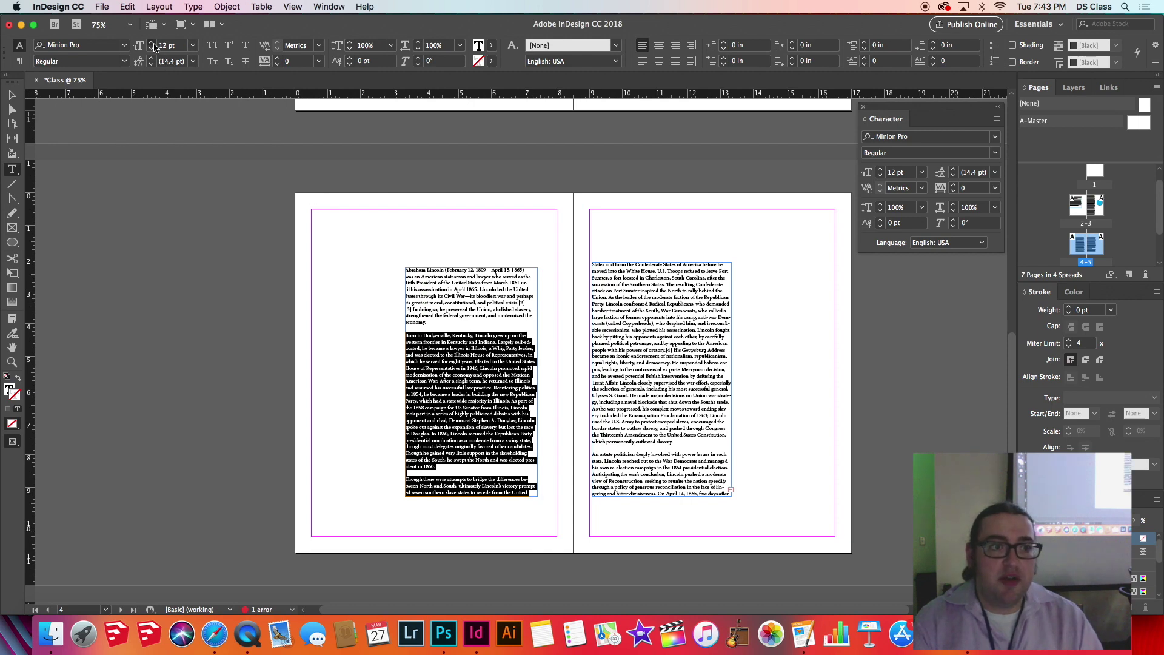
click(152, 43)
click(152, 42)
click(151, 48)
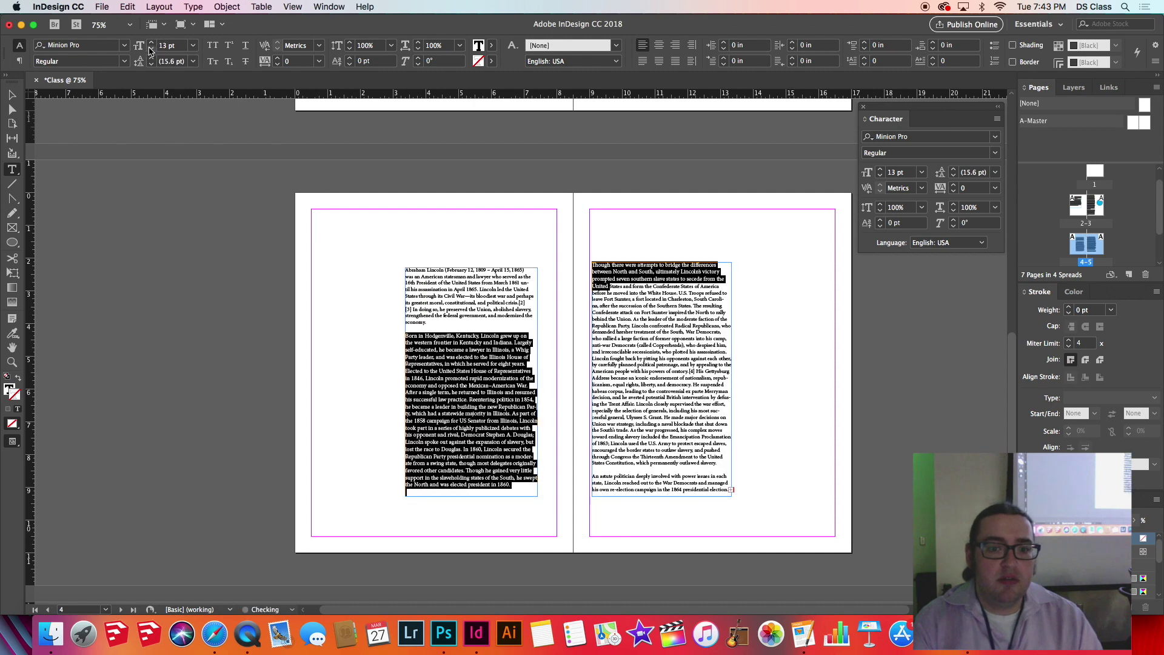
click(151, 42)
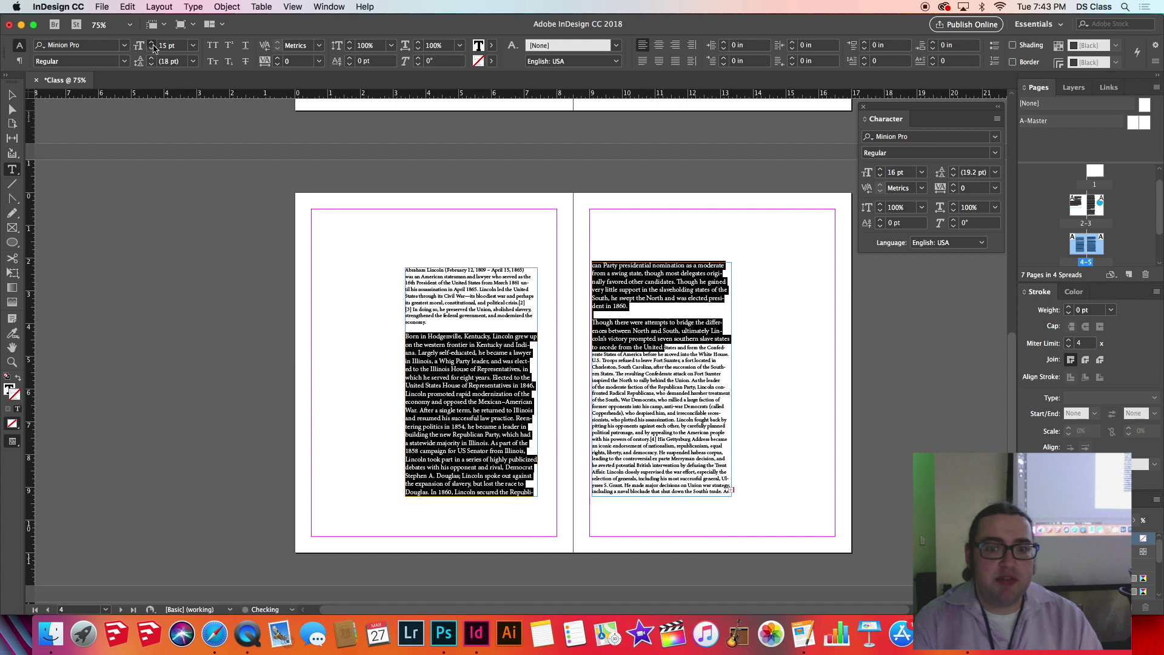
click(152, 42)
click(152, 43)
click(153, 44)
click(152, 44)
click(152, 44)
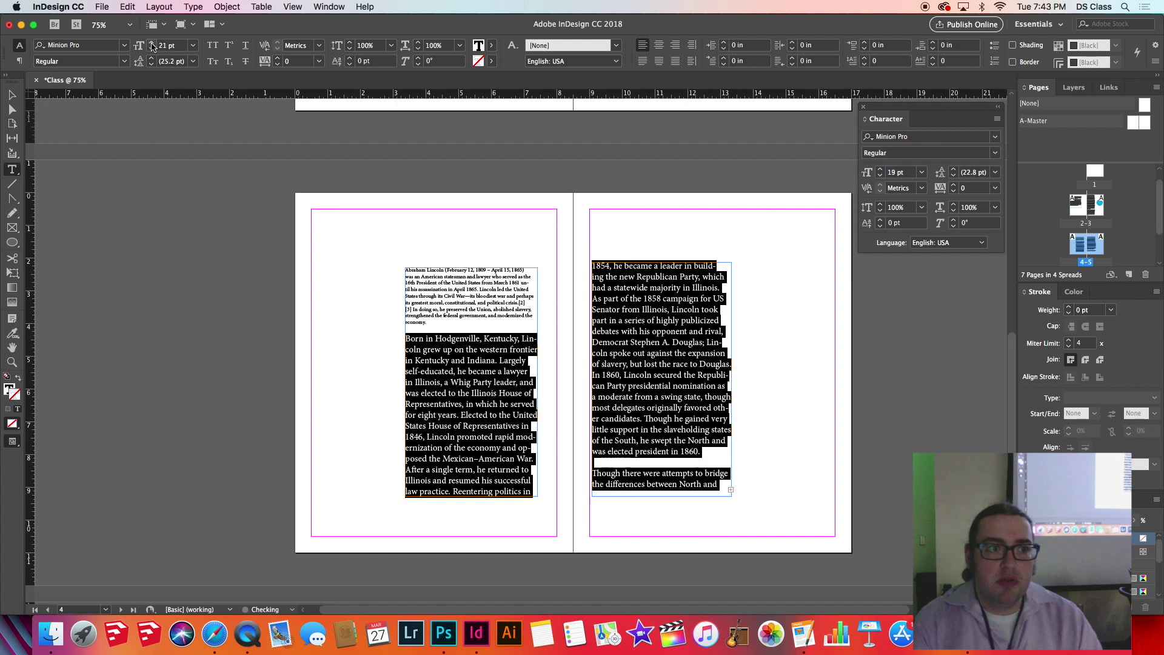
click(152, 43)
click(152, 43)
click(152, 44)
click(153, 44)
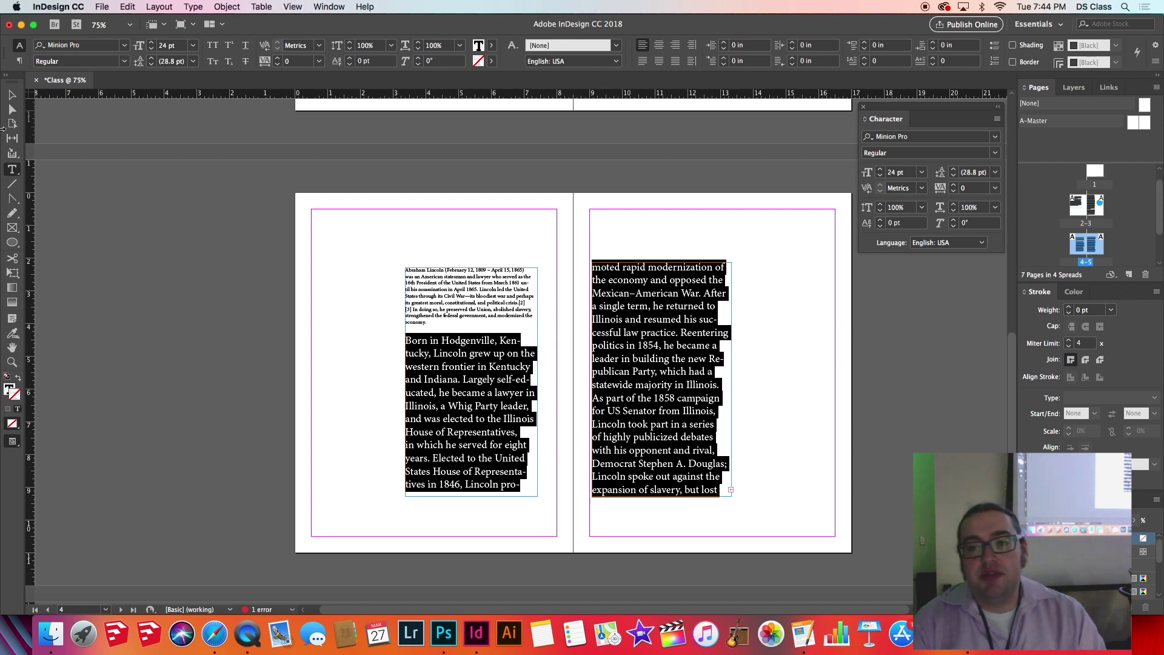
Leave text editing and look through the spreads from the cover to the blank pages 6-7, returning to pages 2-3
click(11, 96)
scroll(764, 387, down, 5)
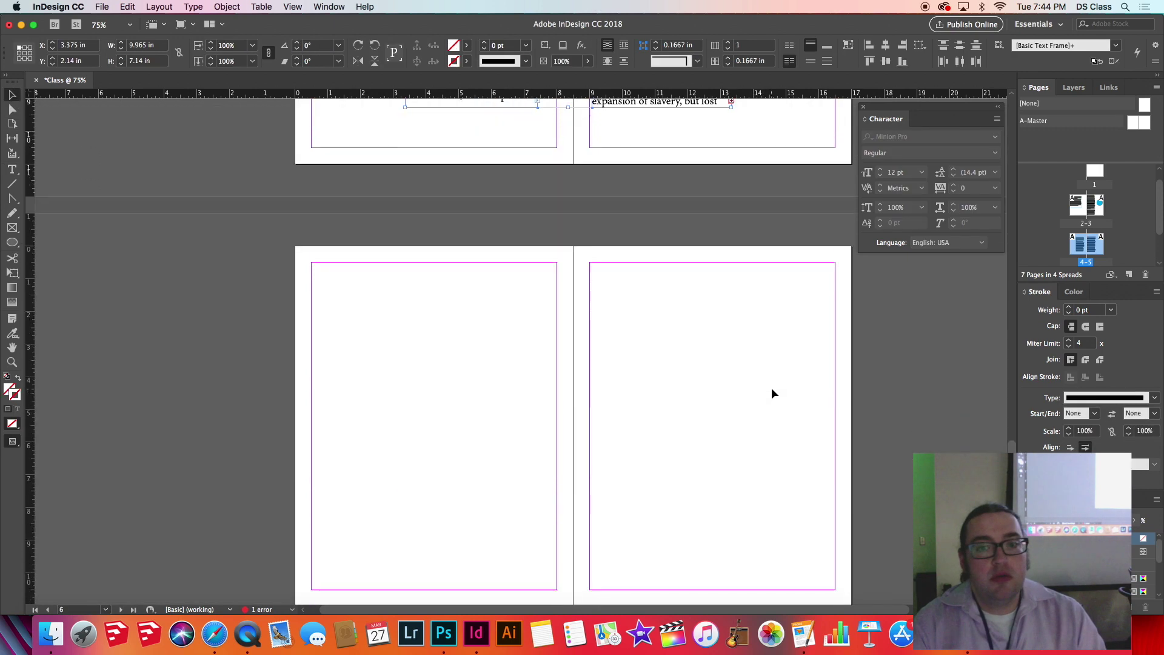
scroll(802, 382, up, 15)
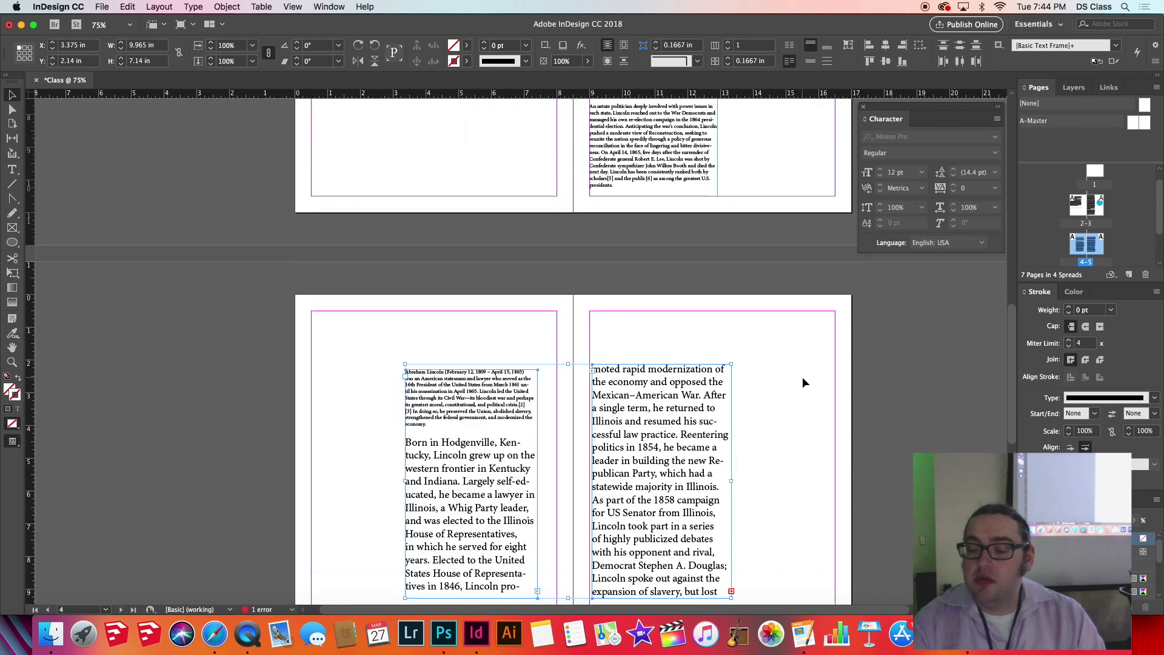
scroll(855, 385, down, 10)
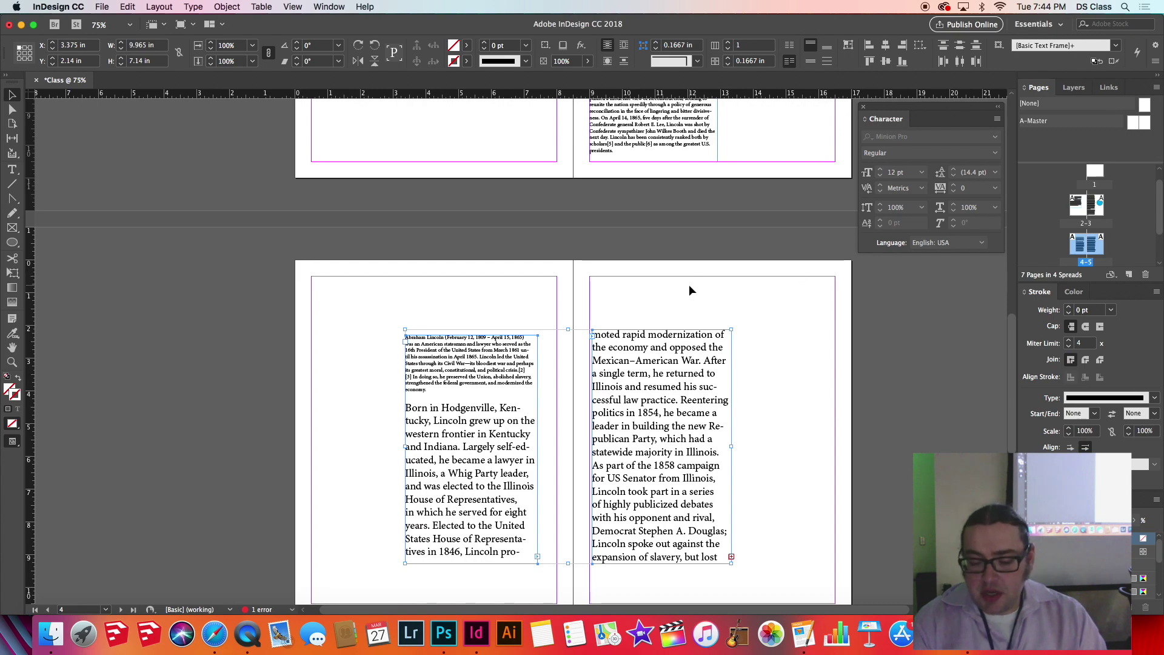
scroll(690, 285, up, 10)
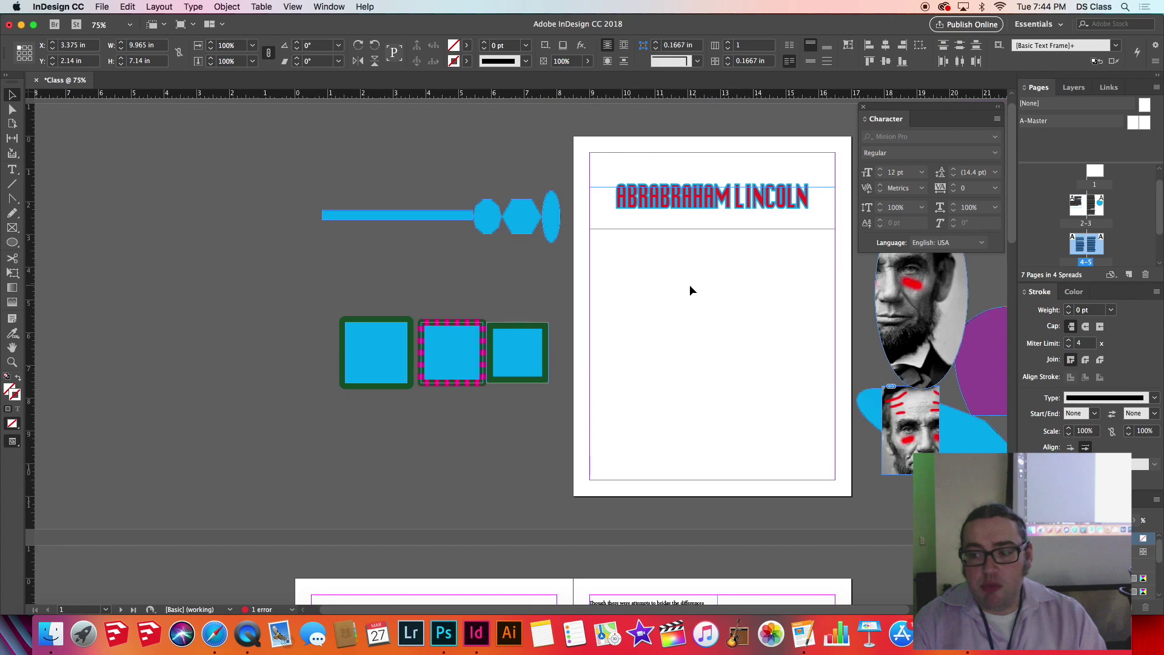
scroll(689, 285, down, 12)
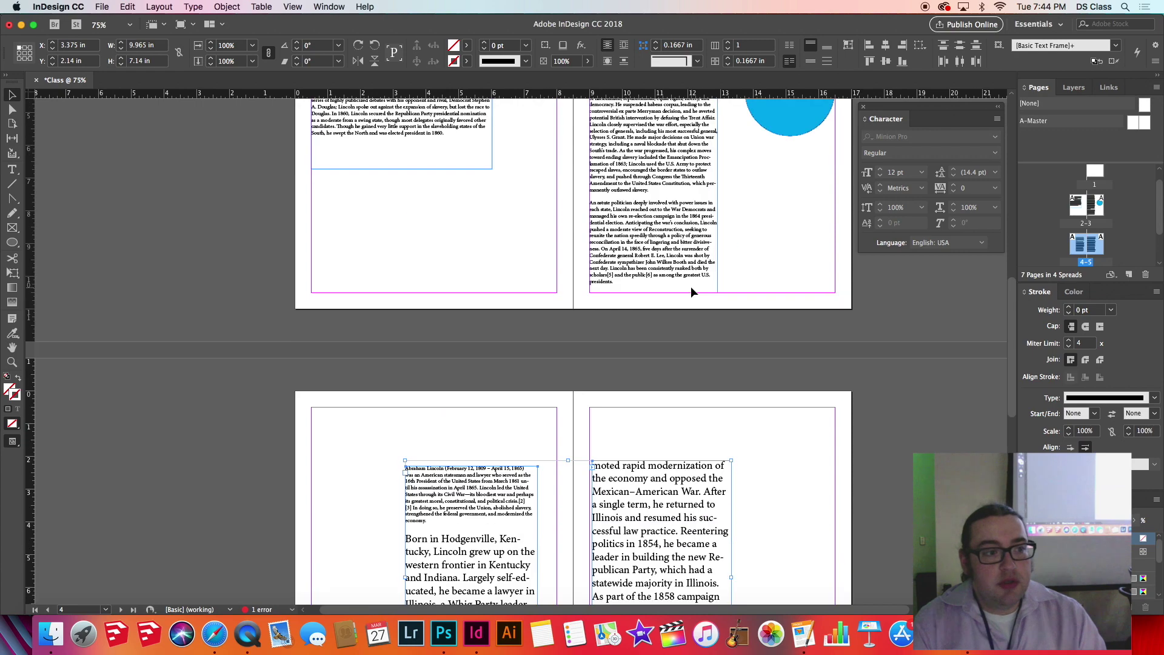
scroll(690, 286, down, 8)
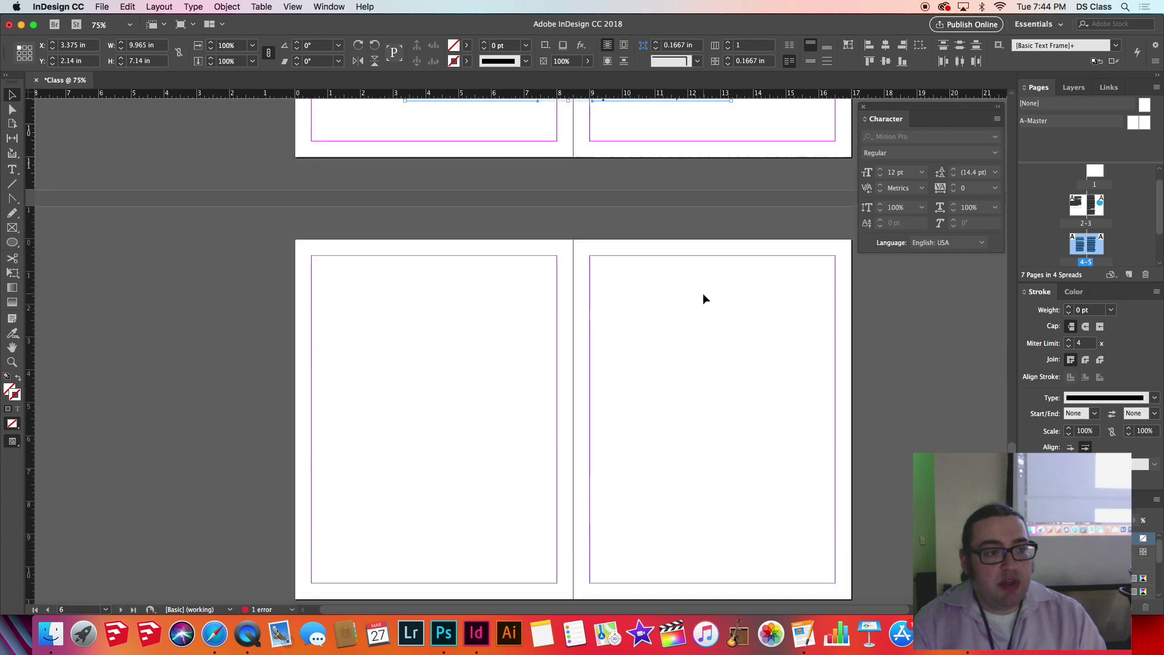
scroll(704, 298, up, 12)
scroll(701, 297, down, 4)
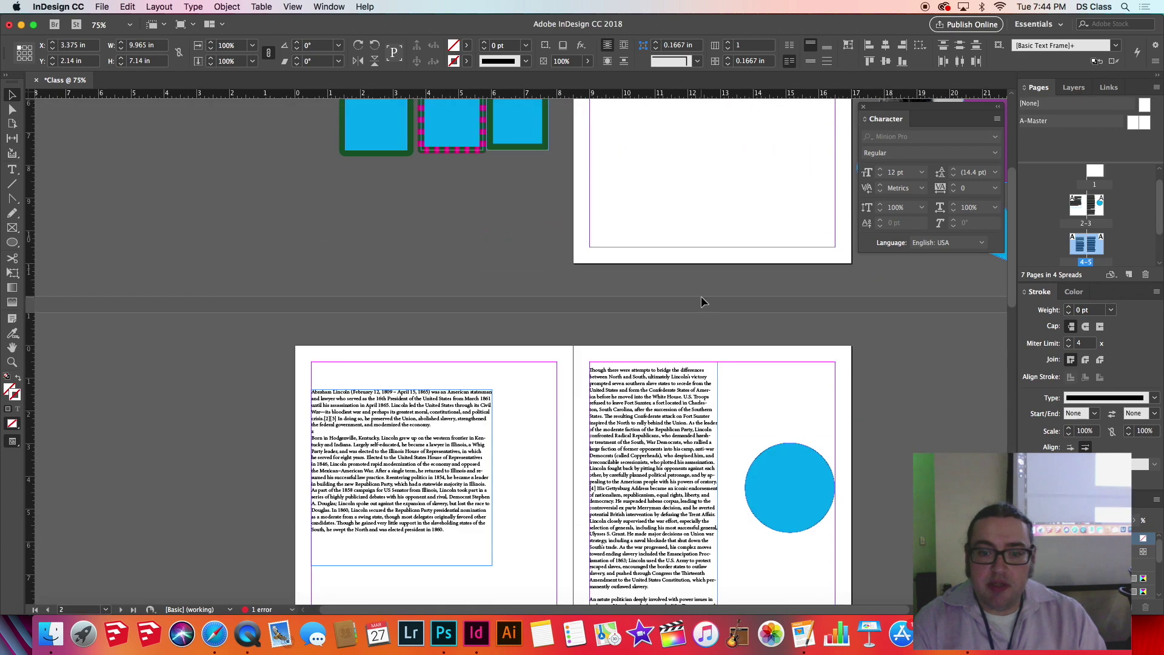
scroll(701, 301, down, 5)
scroll(710, 301, up, 2)
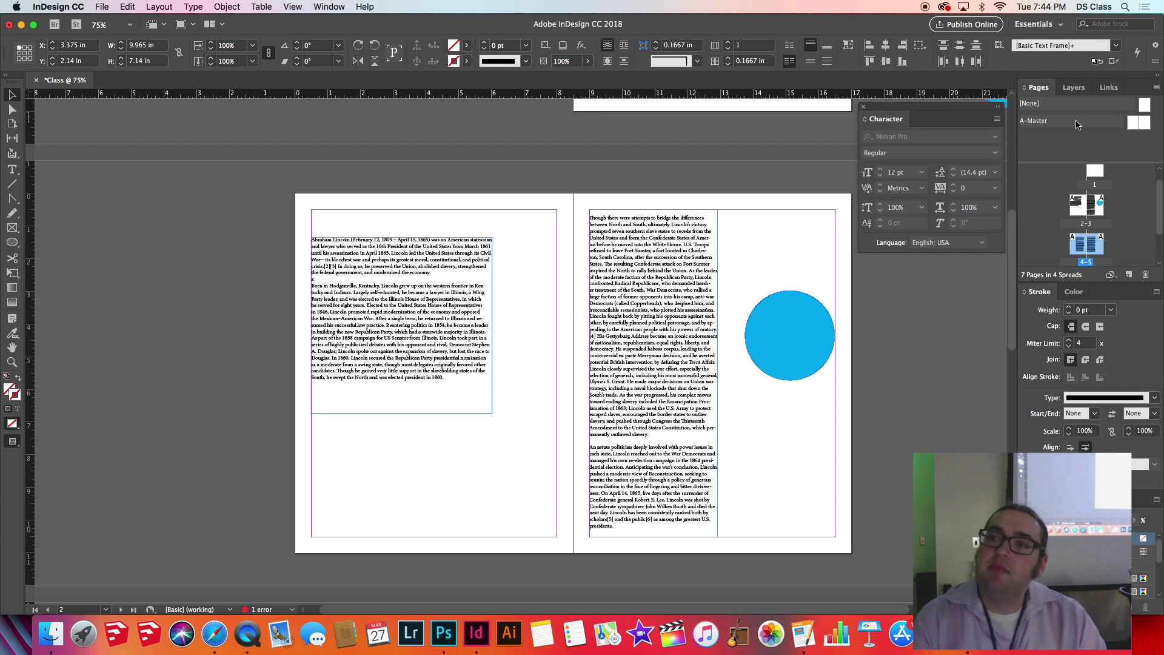
Move page 3's blue circle onto the right edge of the text column and wrap the text around the object shape
click(763, 370)
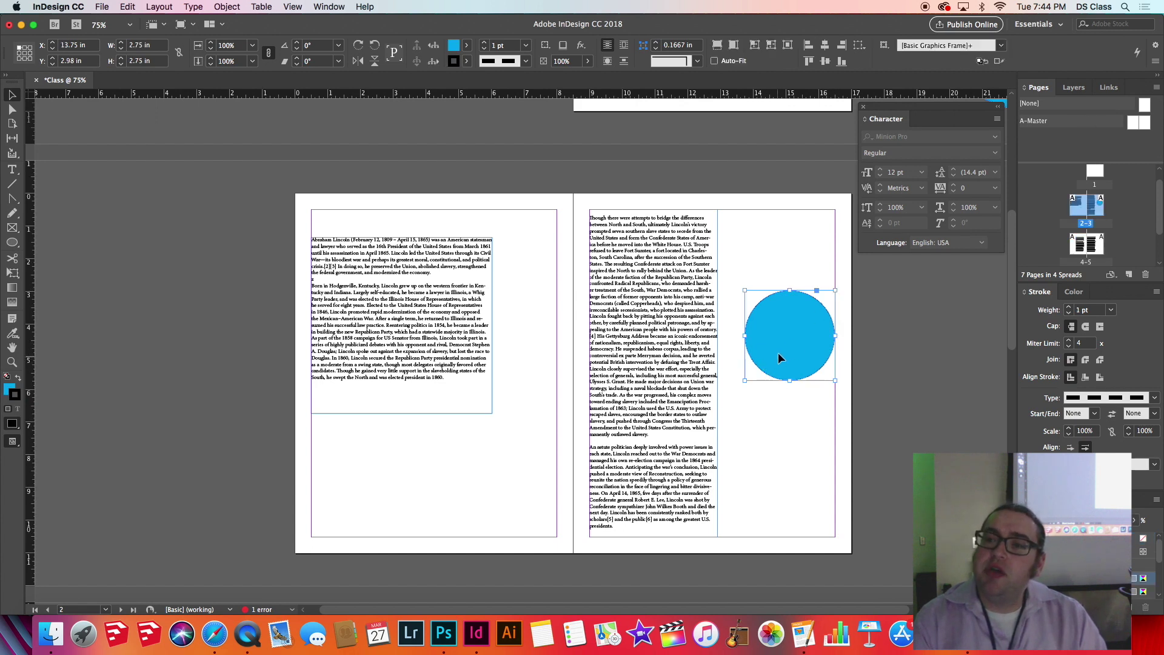
drag(798, 336, 711, 348)
shift+click(660, 270)
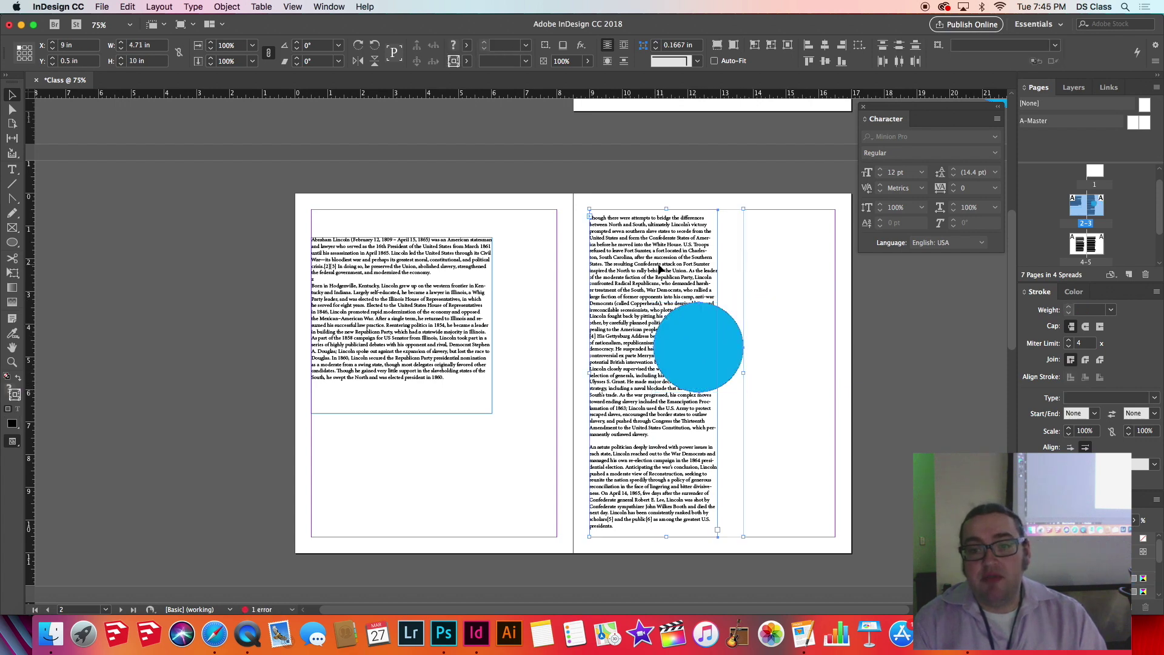
click(607, 61)
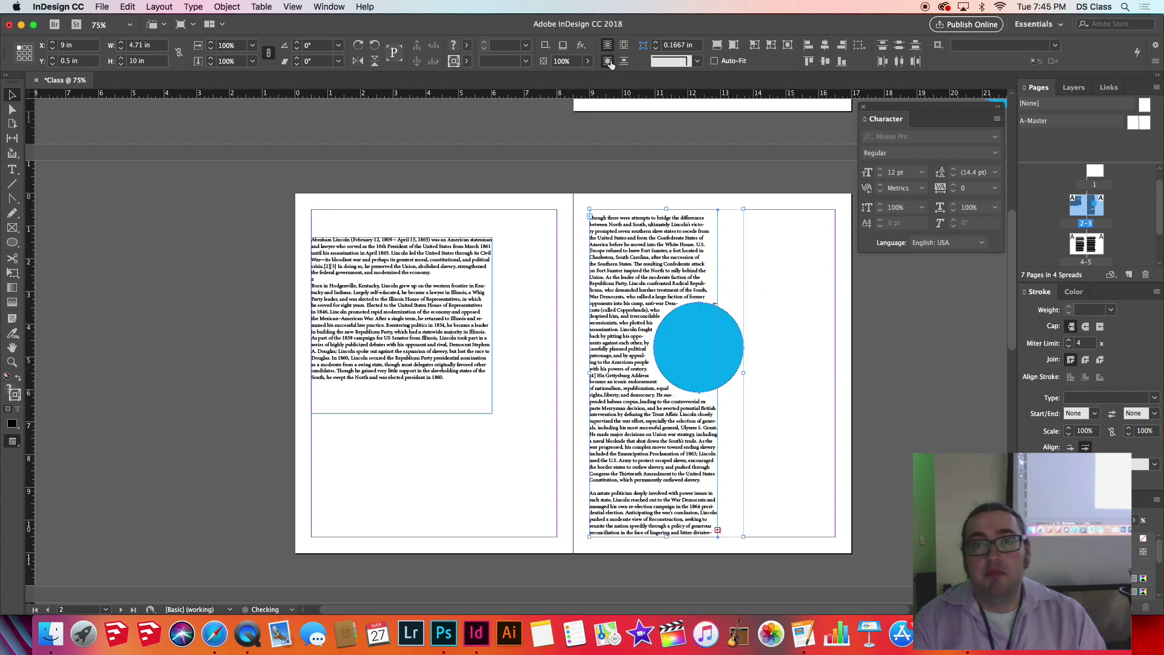
click(787, 314)
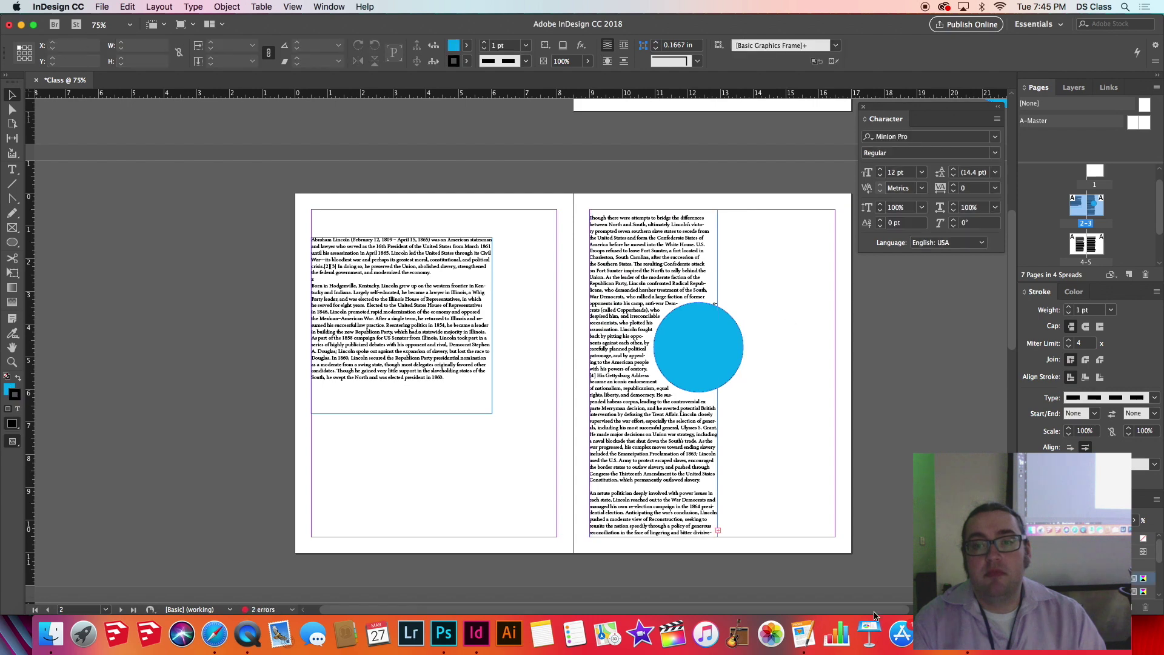
Enlarge page 3's blue circle to an ellipse about 3.09 in by 3.45 in and position it at X 9.22 in, Y 4.05 in
click(715, 353)
mouse_move(705, 351)
mouse_down()
mouse_move(632, 428)
mouse_move(644, 449)
mouse_move(665, 311)
mouse_move(699, 336)
mouse_up()
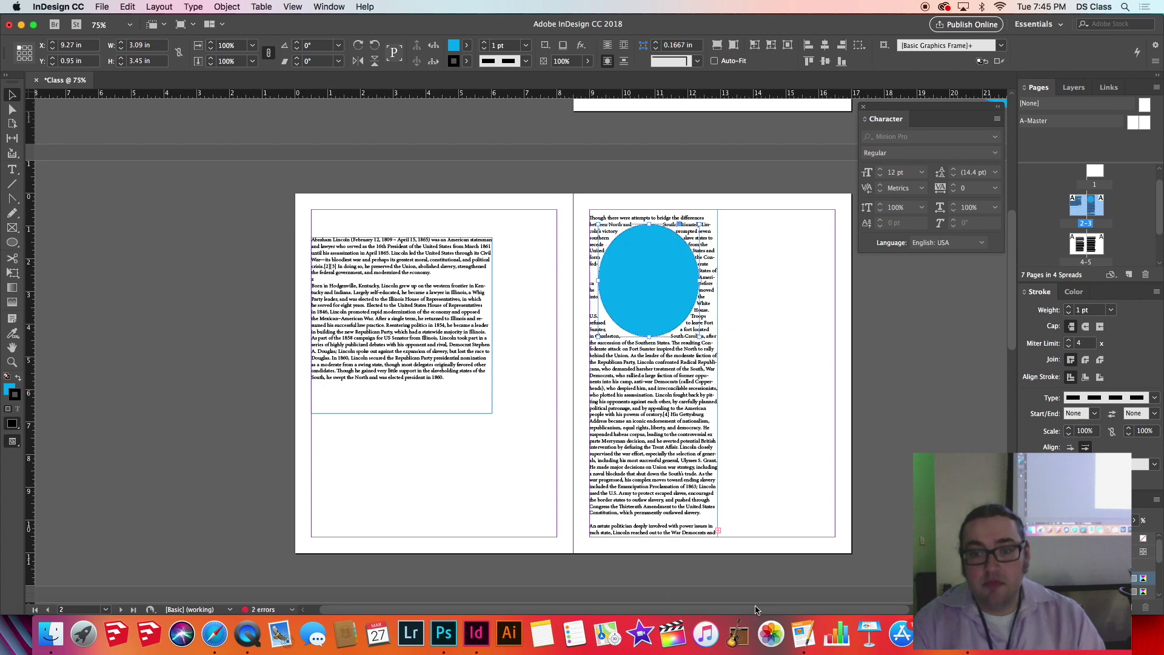
drag(657, 325, 656, 395)
drag(675, 336, 676, 369)
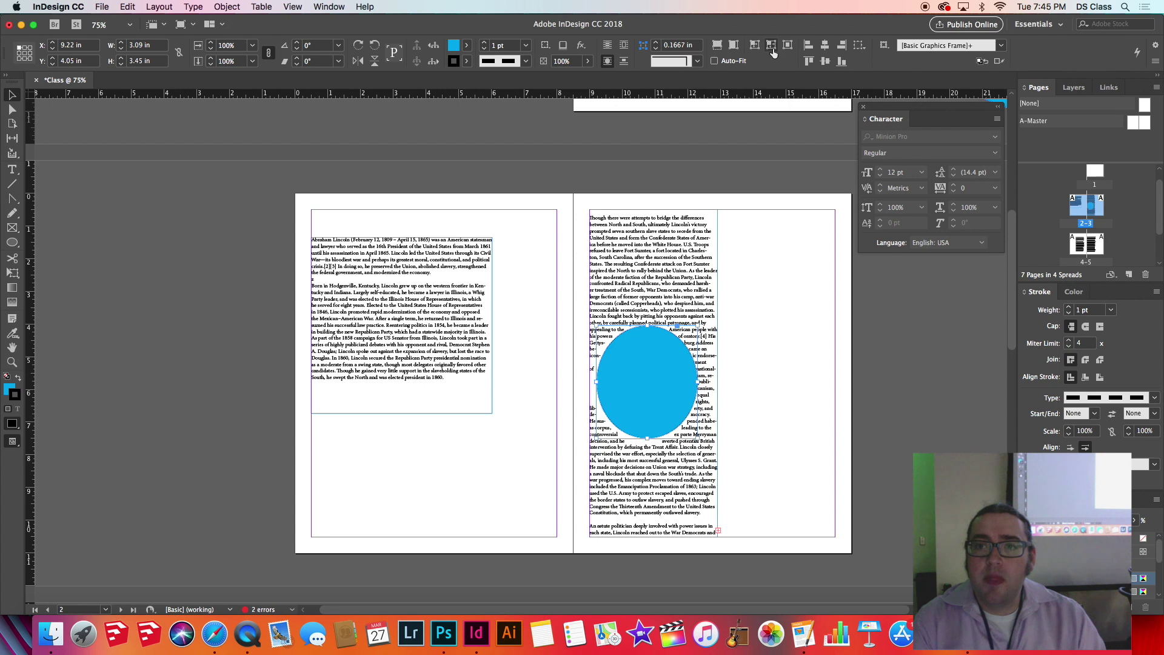
Show the Text Wrap options and place them beside the blue ellipse on page 3
click(699, 60)
click(699, 60)
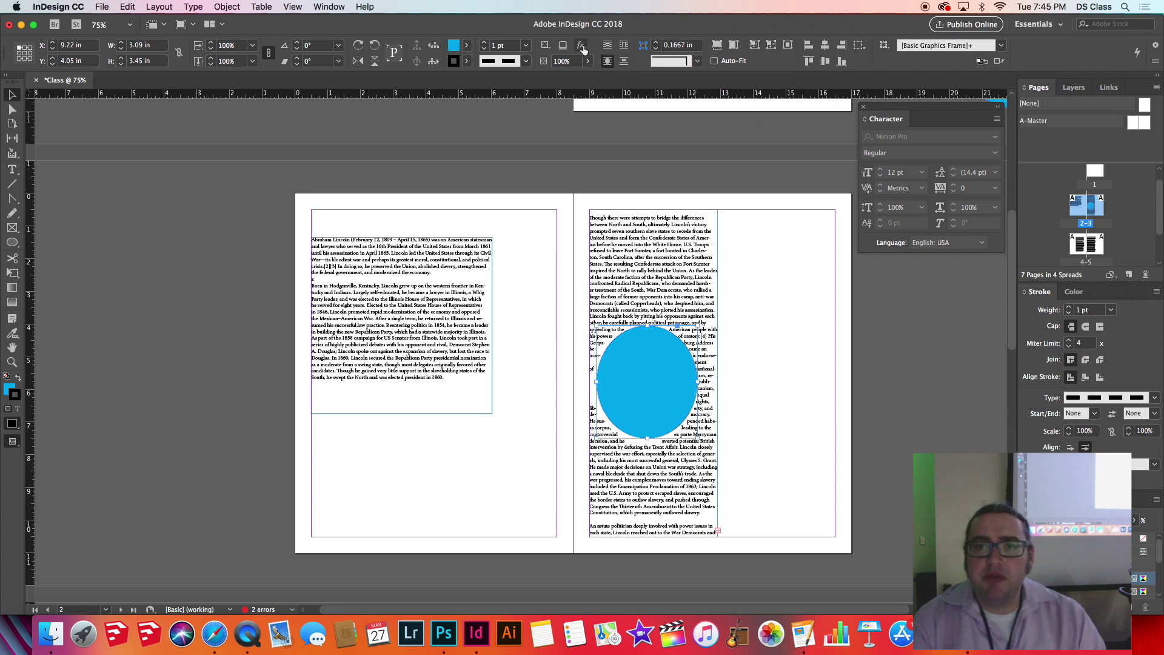
click(293, 6)
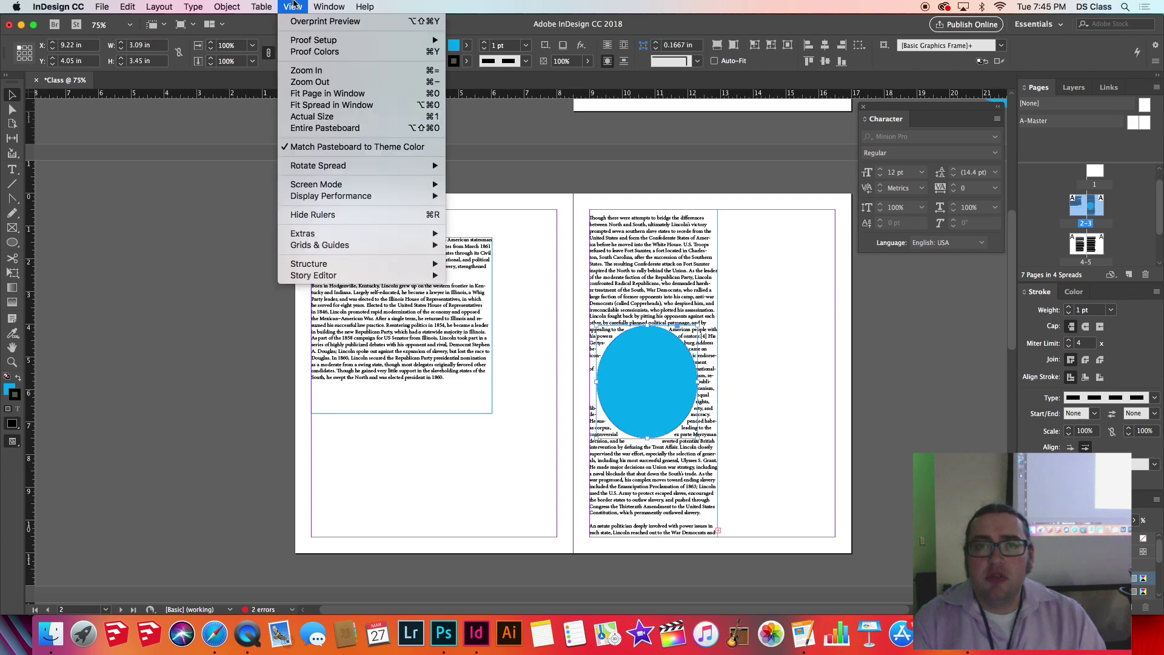
mouse_move(228, 6)
mouse_move(329, 6)
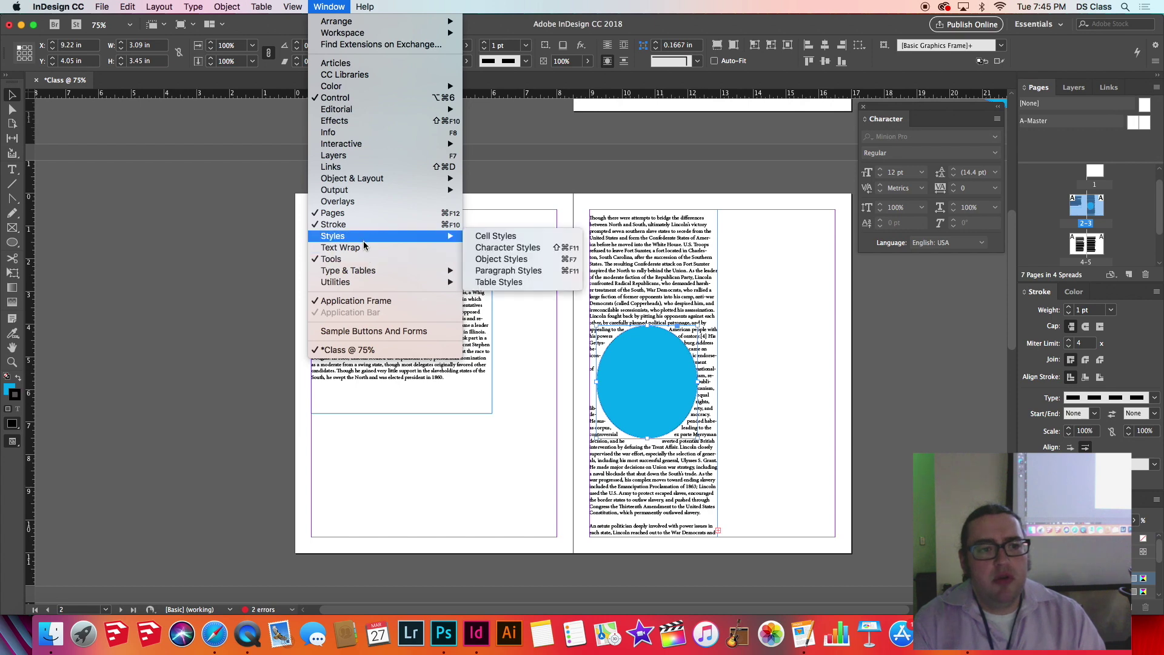
click(375, 247)
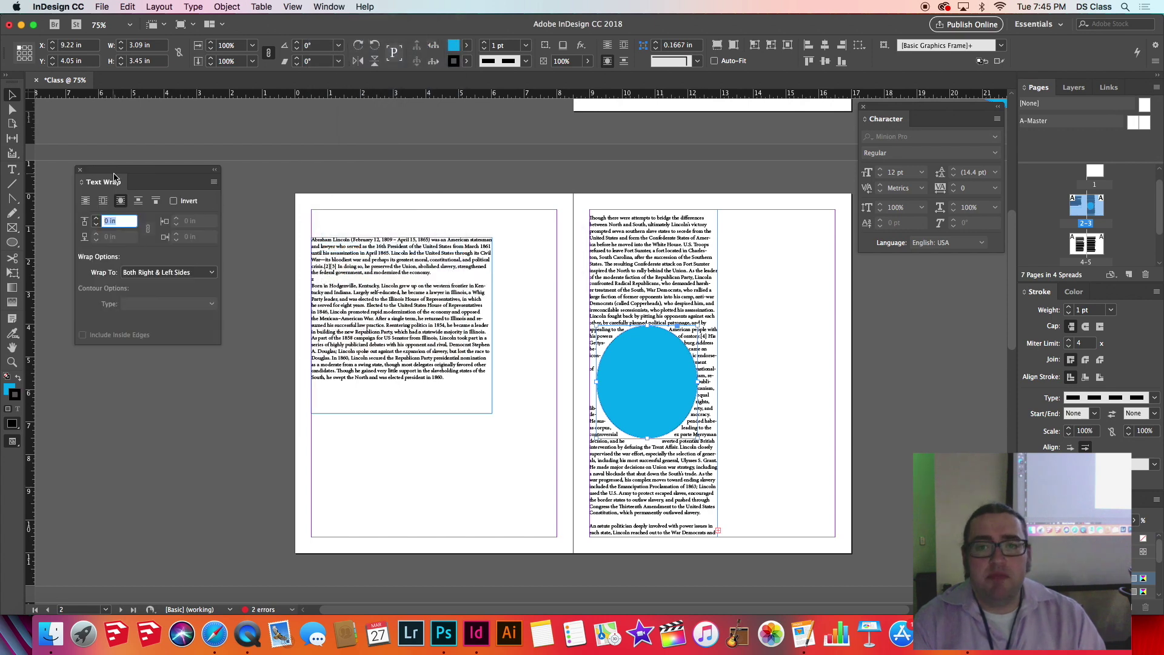
drag(145, 189, 860, 314)
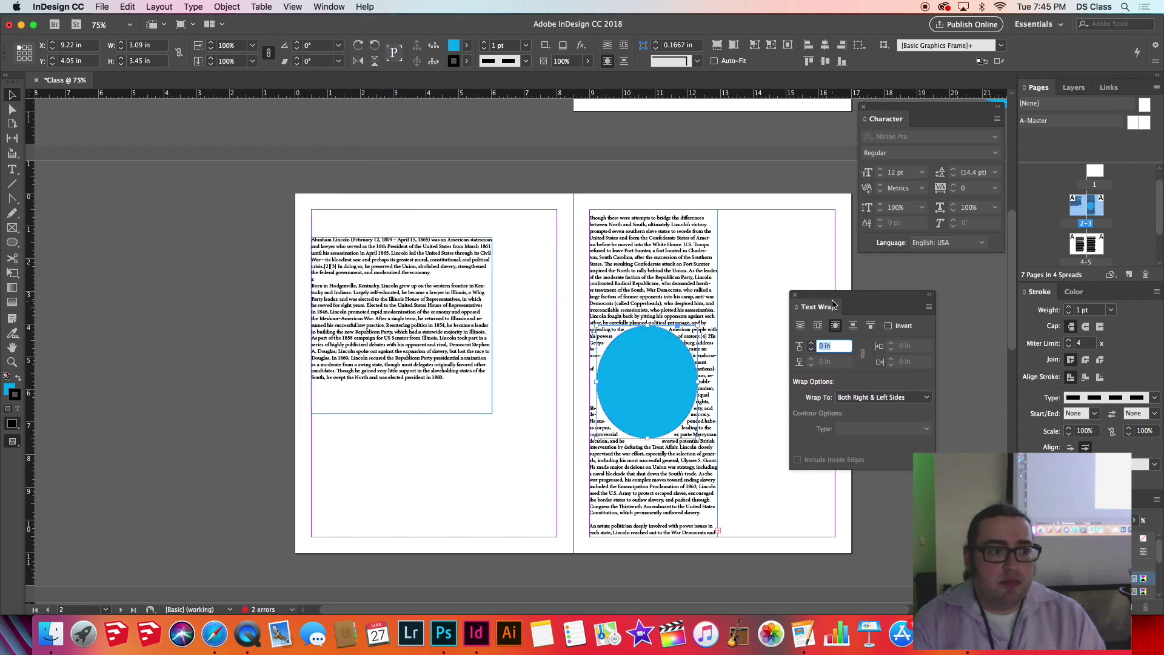
Try several wrap offsets around page 3's blue ellipse and set the offset to 0.25 in
click(814, 346)
click(813, 346)
click(813, 346)
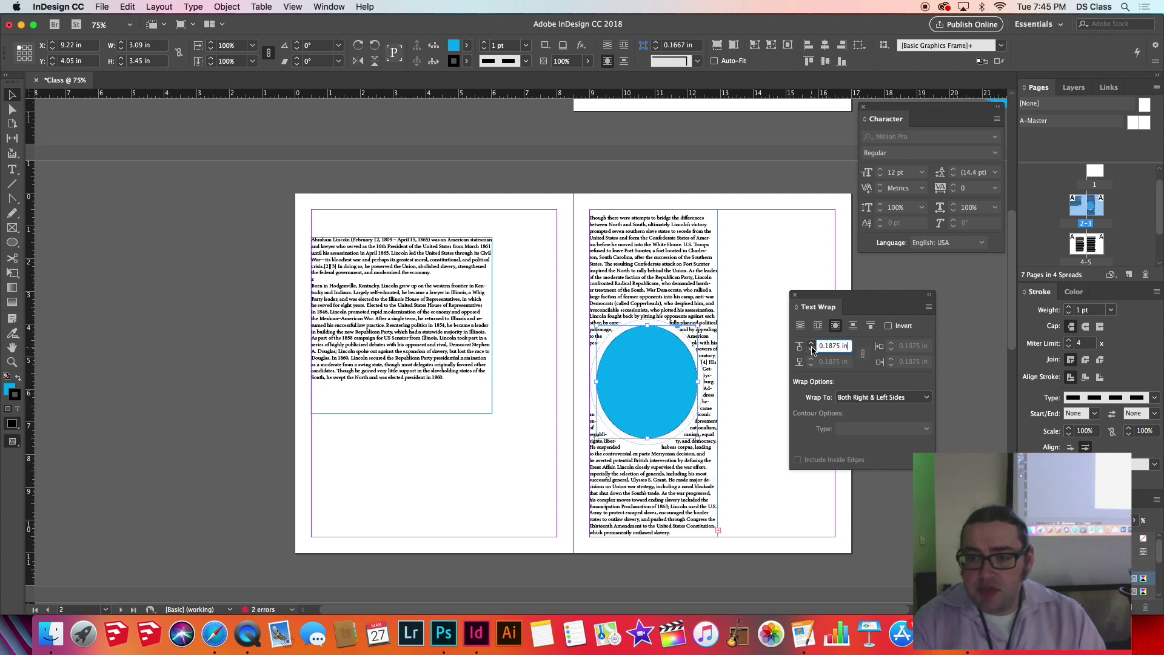
click(812, 343)
click(812, 343)
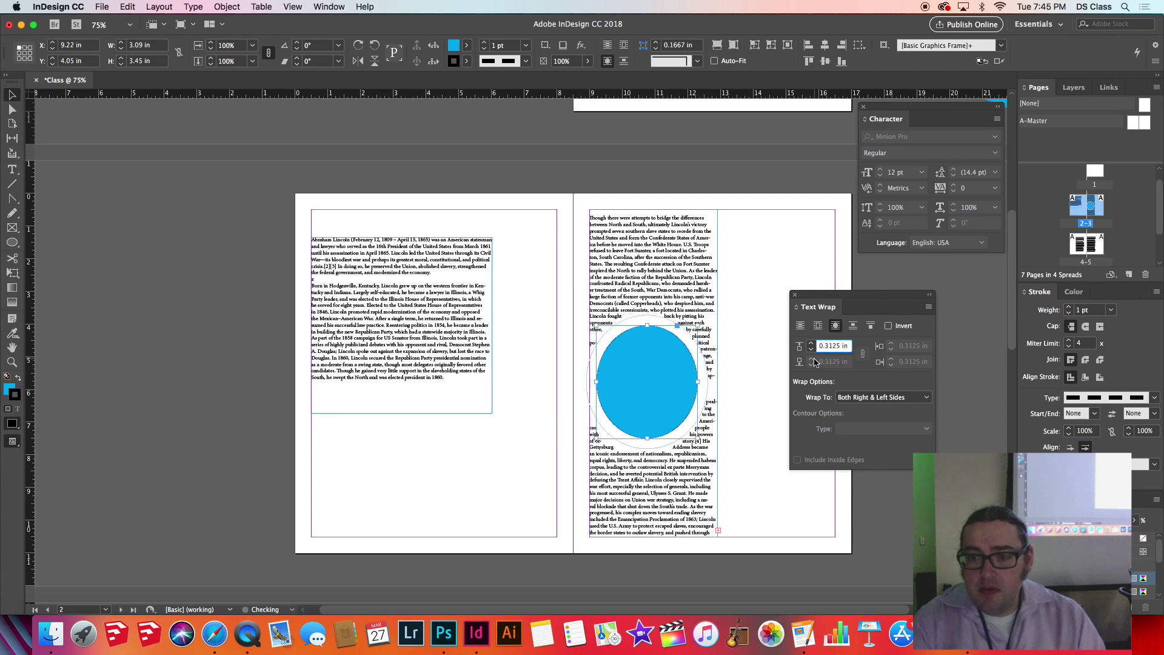
click(811, 349)
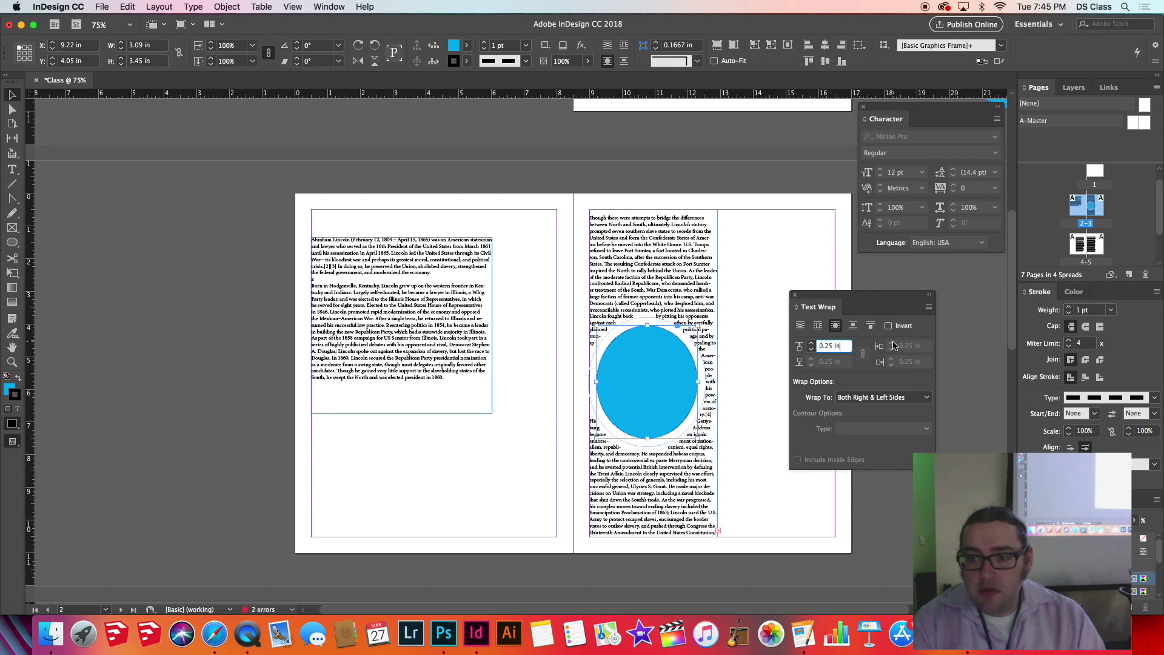
Try the Jump Object and Jump to Next Column wraps on the ellipse, and apply the bounding box wrap
click(854, 327)
click(871, 327)
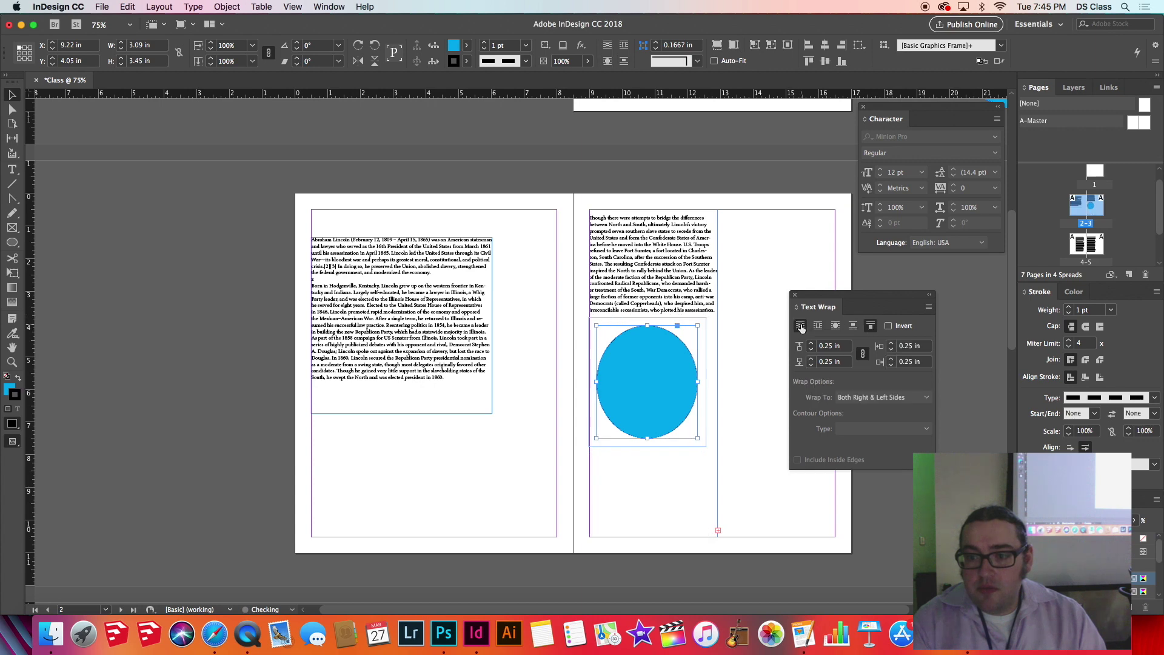
click(819, 326)
click(758, 414)
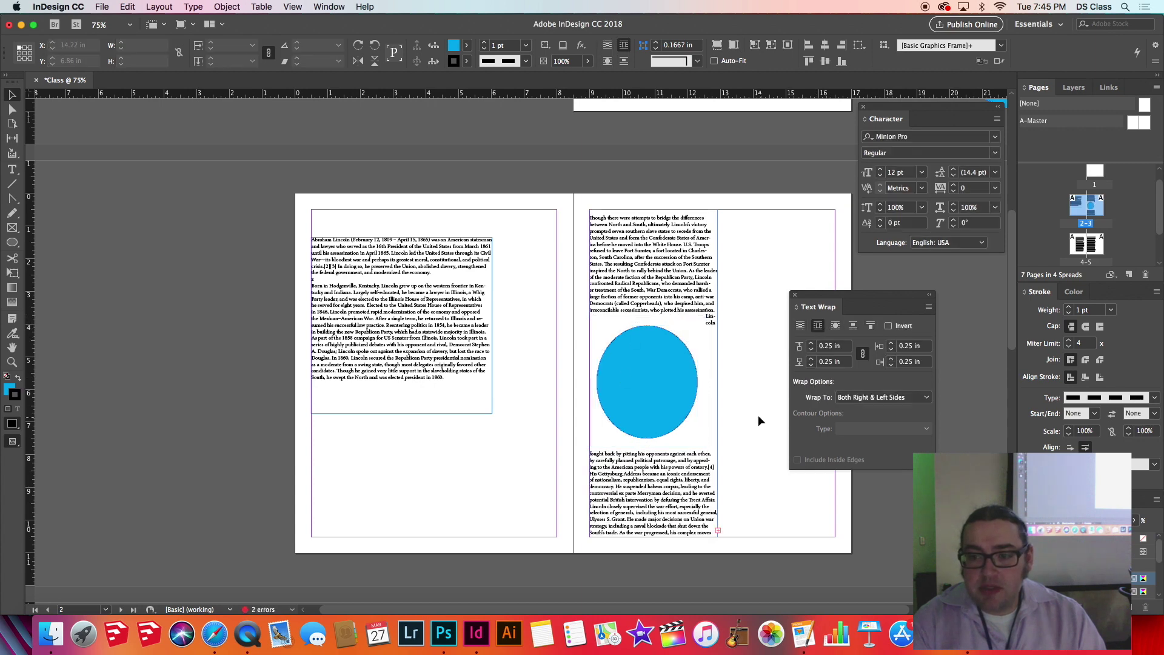
Paste the copied Lincoln text inside the blue ellipse on page 3
key(t)
click(637, 381)
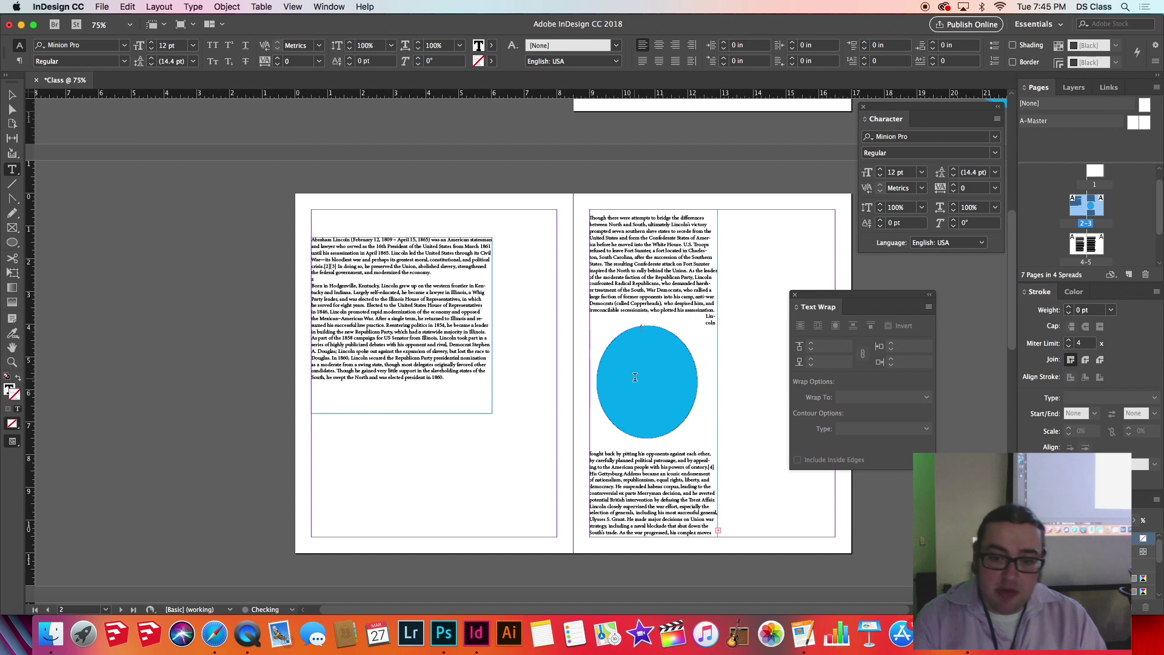
key(cmd+v)
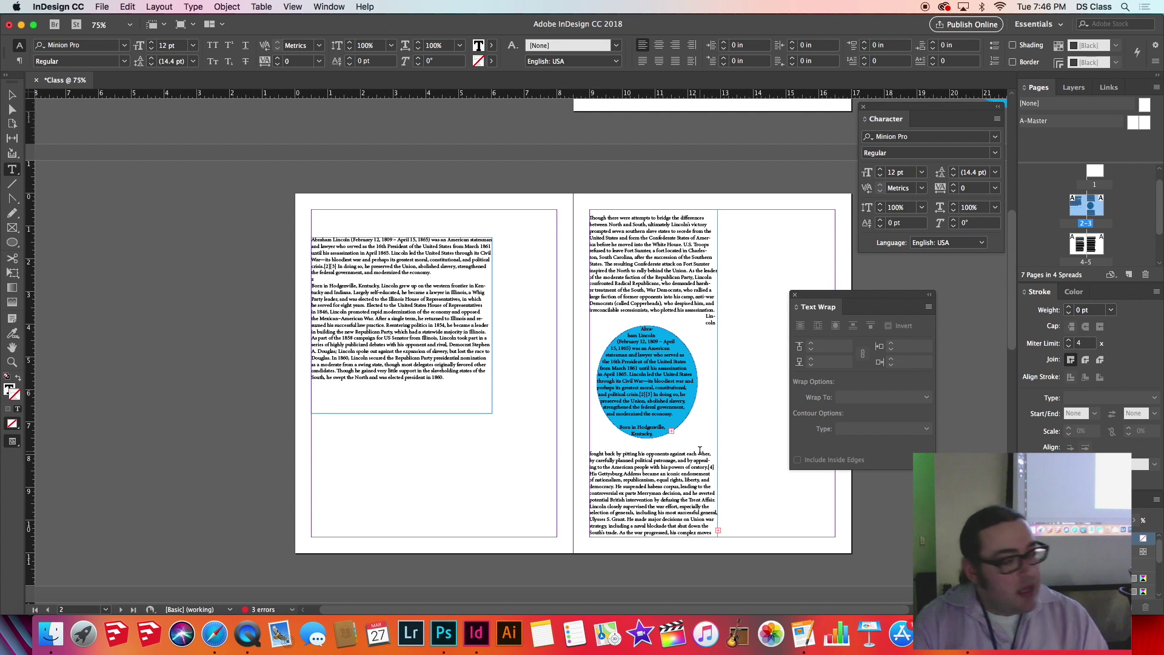
Delete all the pasted text inside page 3's blue ellipse
drag(640, 378, 643, 378)
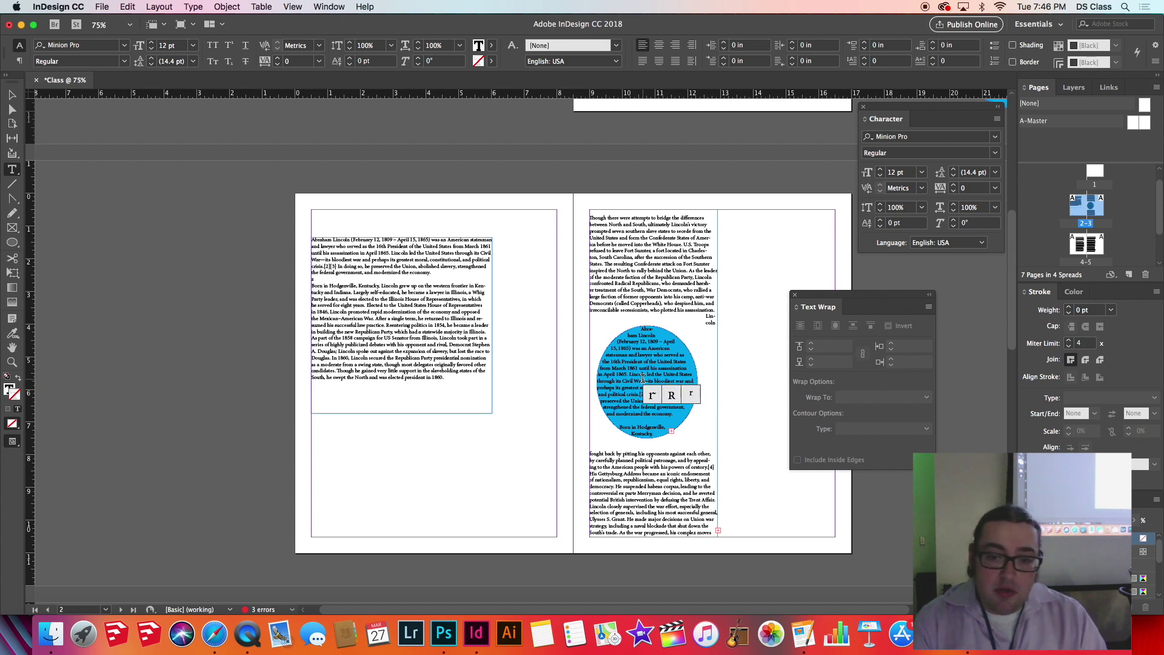
click(643, 378)
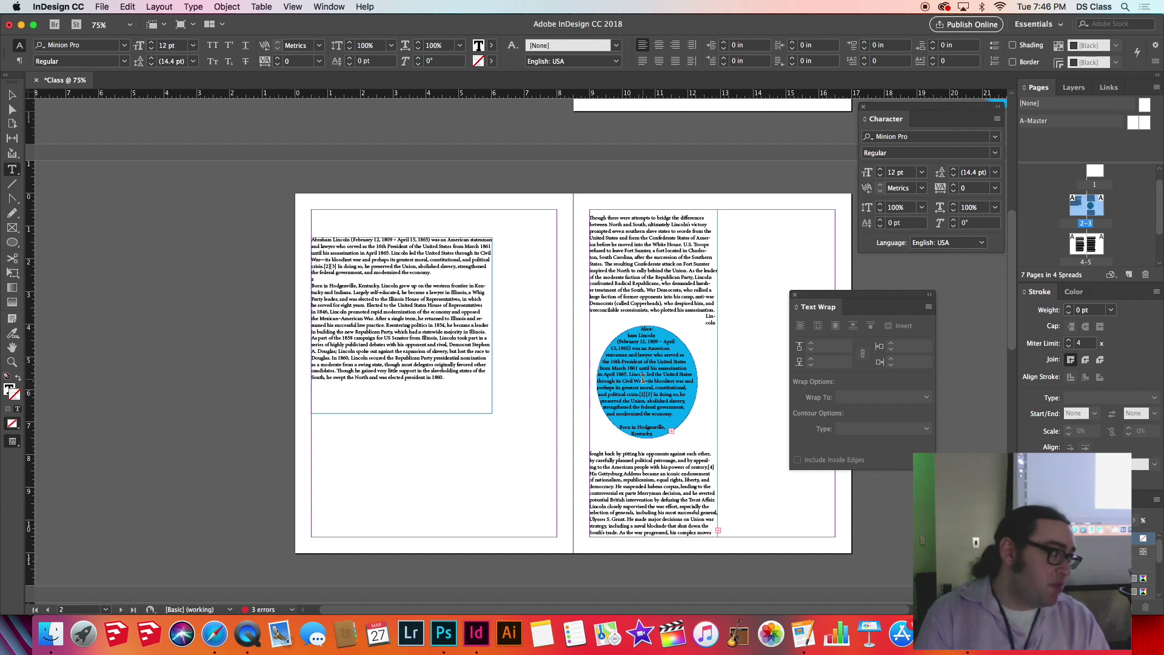
key(ctrl+a)
key(BackSpace)
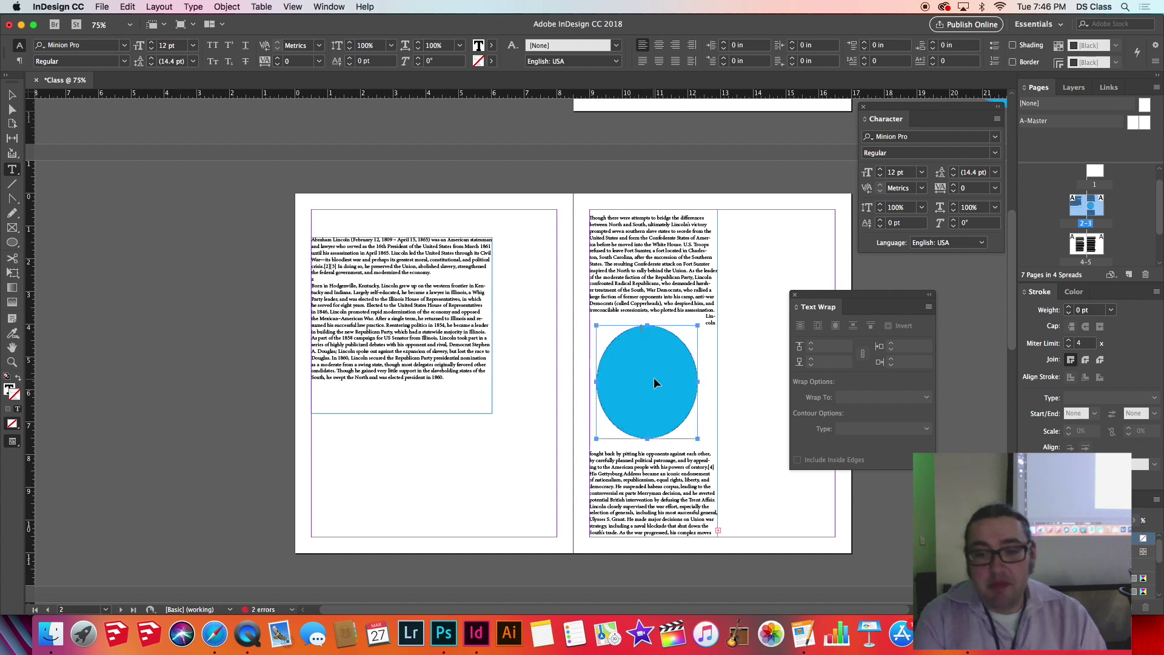
Undo the latest text and wrap changes on page 3's blue ellipse and deselect it
key(super+z)
key(super+z)
scroll(646, 359, down, 2)
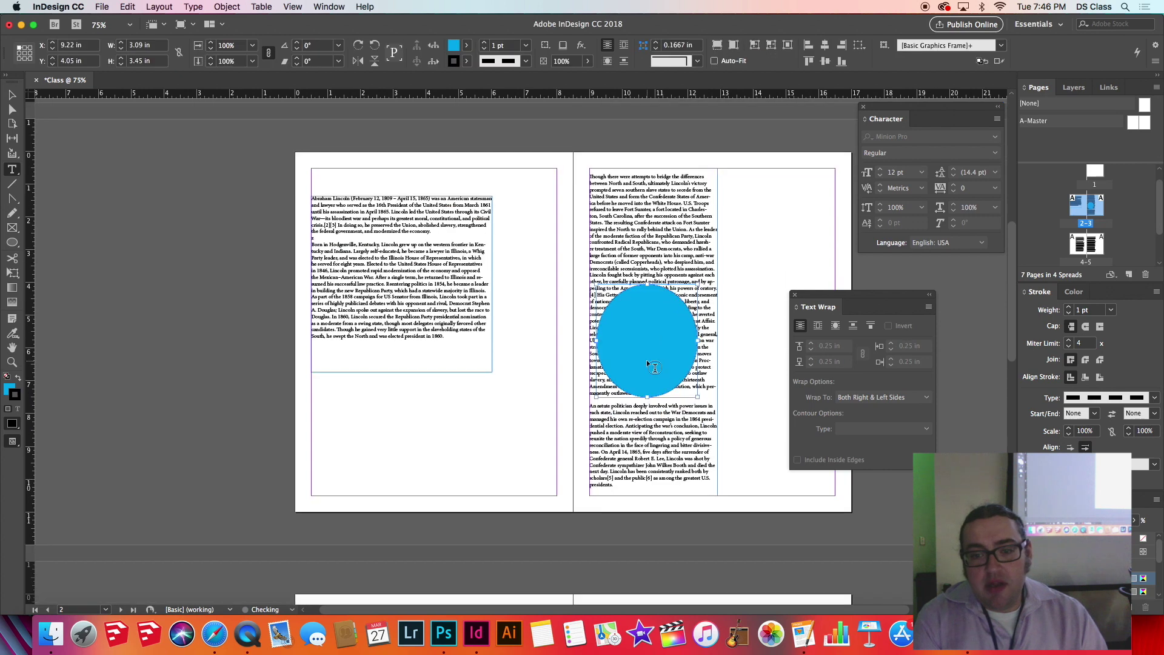
key(super+shift+a)
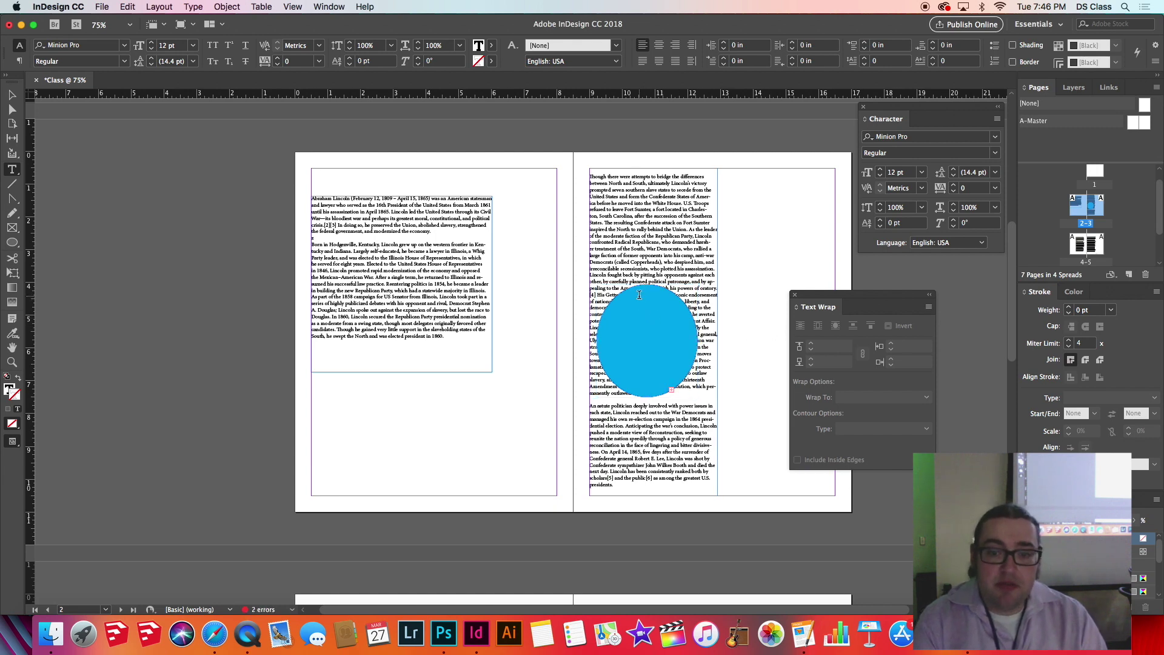
Paste the copied Lincoln text inside the rightmost green-bordered square on the pasteboard beside page 1
scroll(641, 333, down, 4)
scroll(642, 333, up, 12)
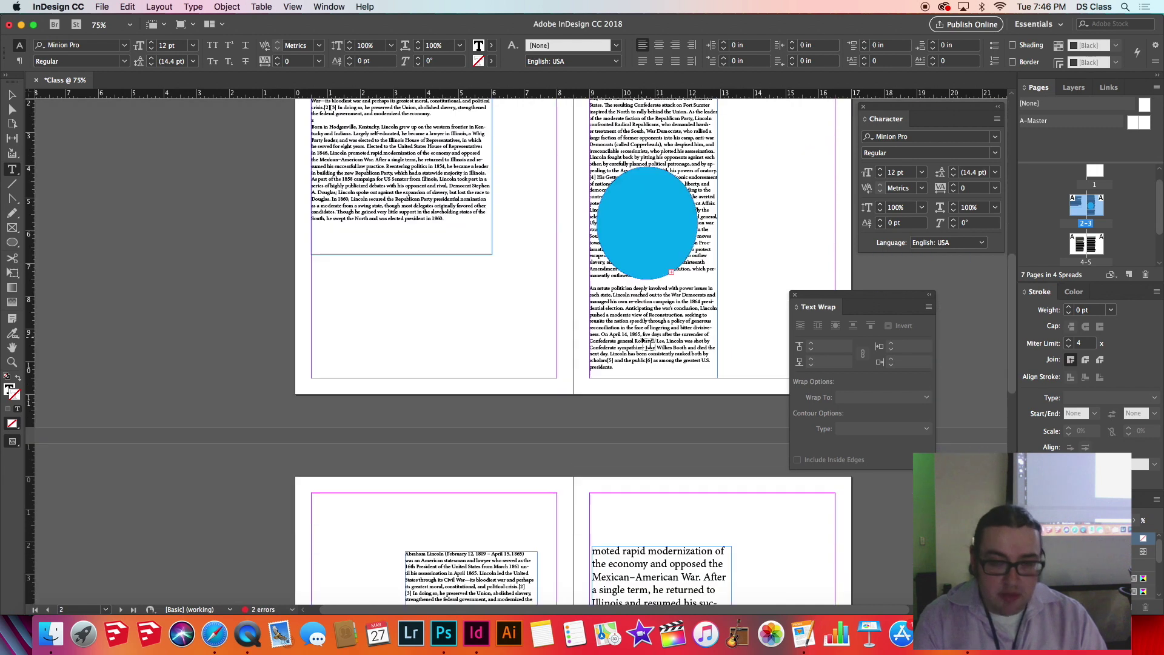
click(513, 362)
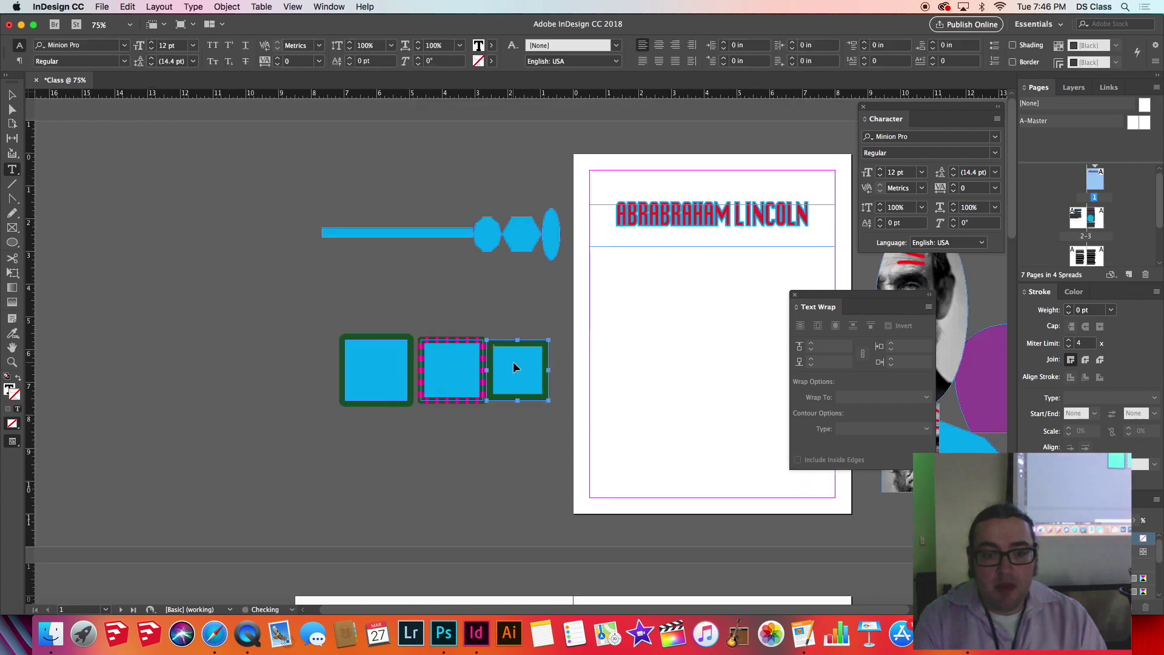
key(super+v)
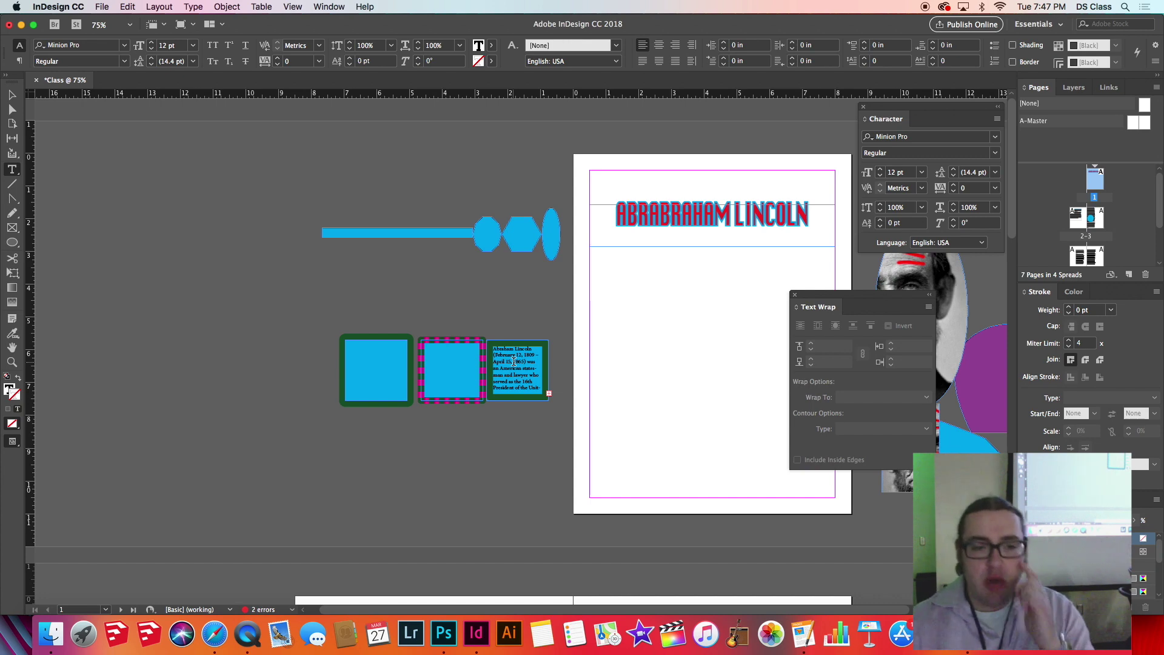
click(633, 275)
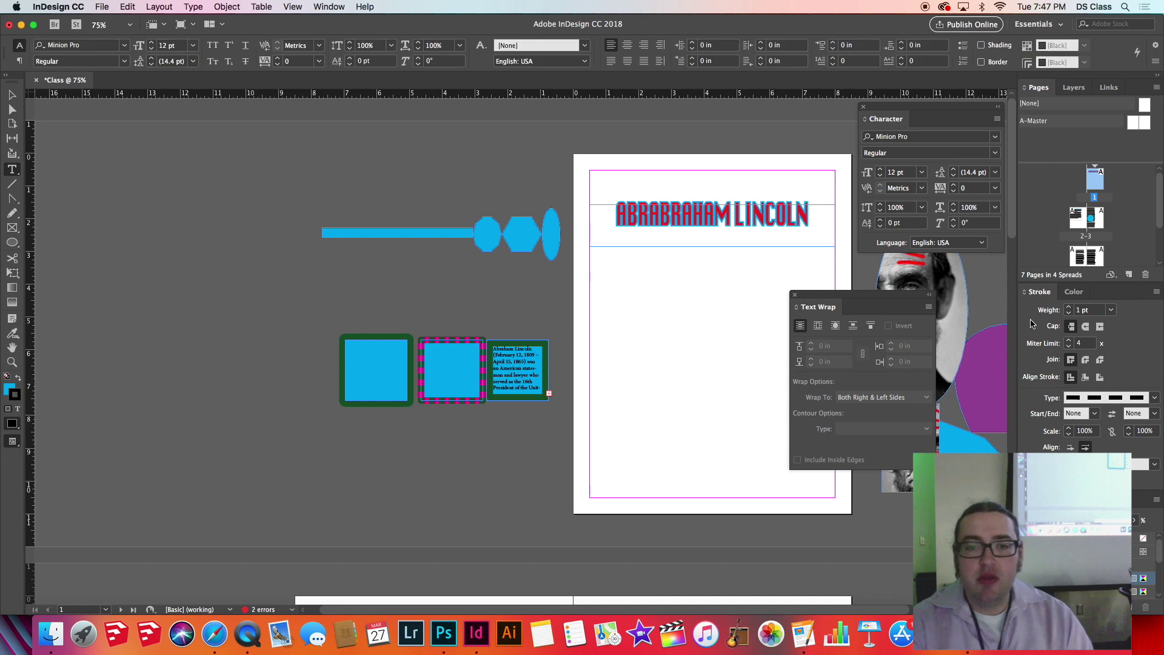
Move the dashed magenta square, the text-filled green square and page 3's blue ellipse onto the lower part of page 1
drag(871, 303, 961, 325)
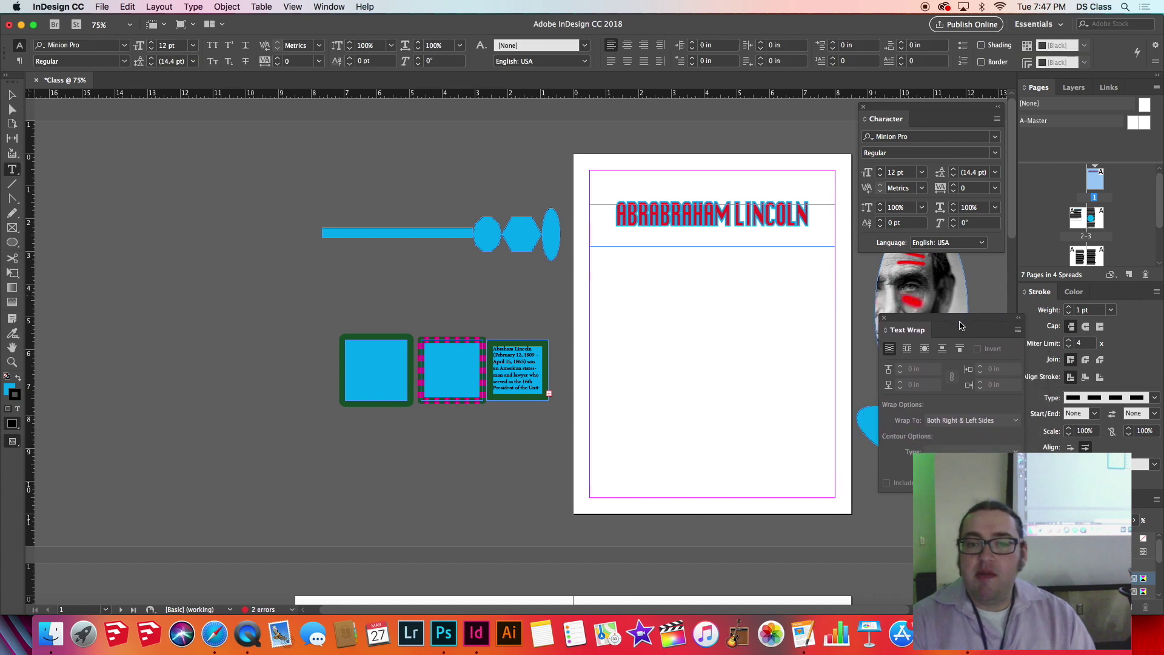
key(v)
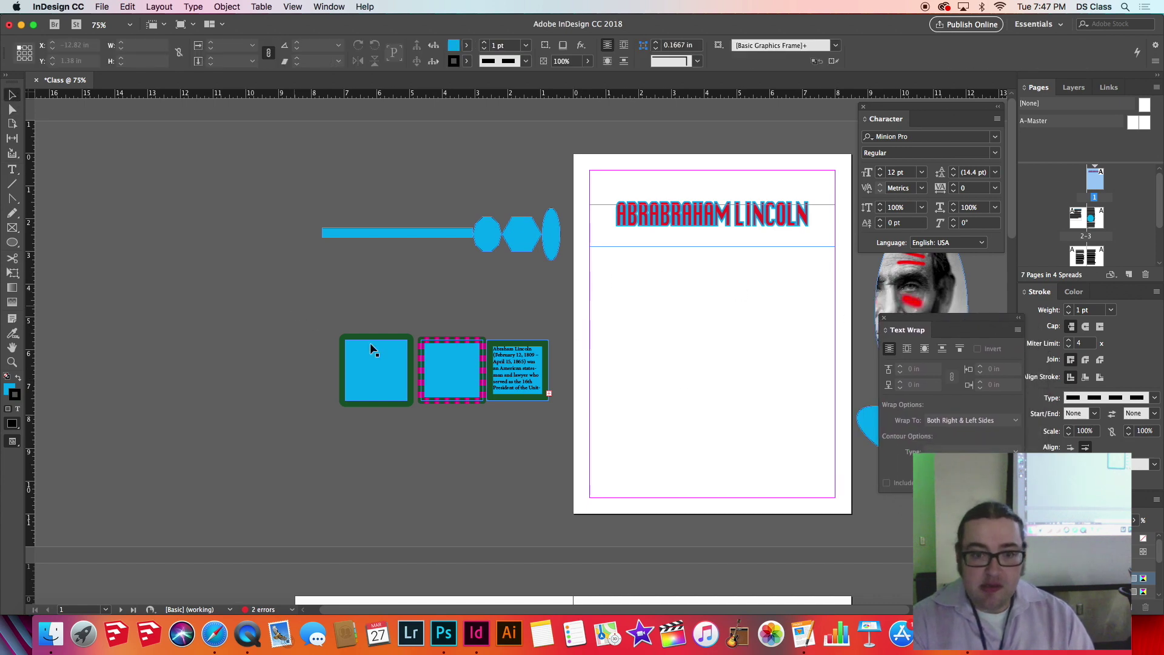
click(372, 350)
scroll(416, 350, right, 5)
scroll(416, 350, down, 3)
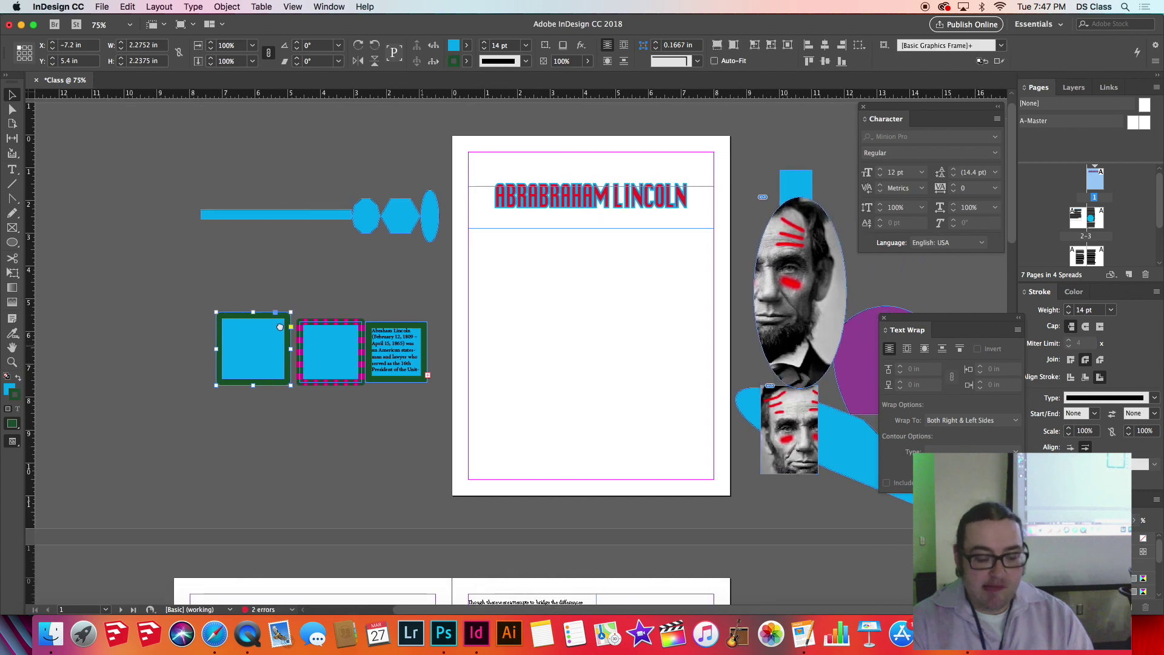
scroll(341, 430, down, 3)
scroll(375, 406, left, 1)
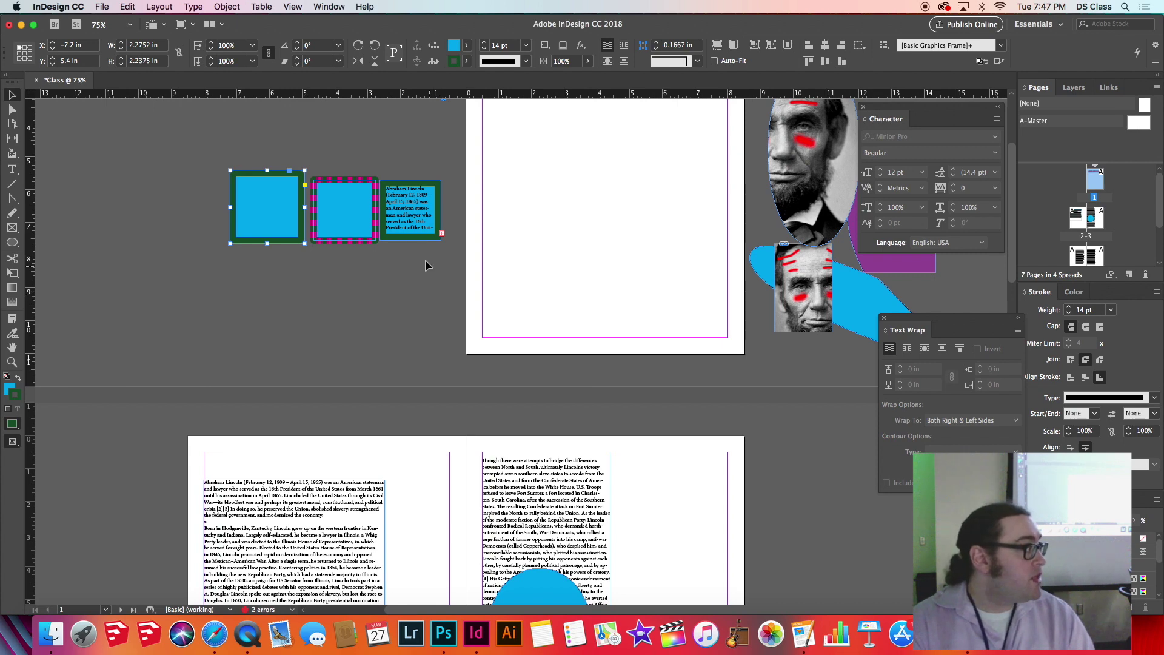
click(331, 219)
drag(330, 219, 647, 276)
drag(423, 217, 568, 184)
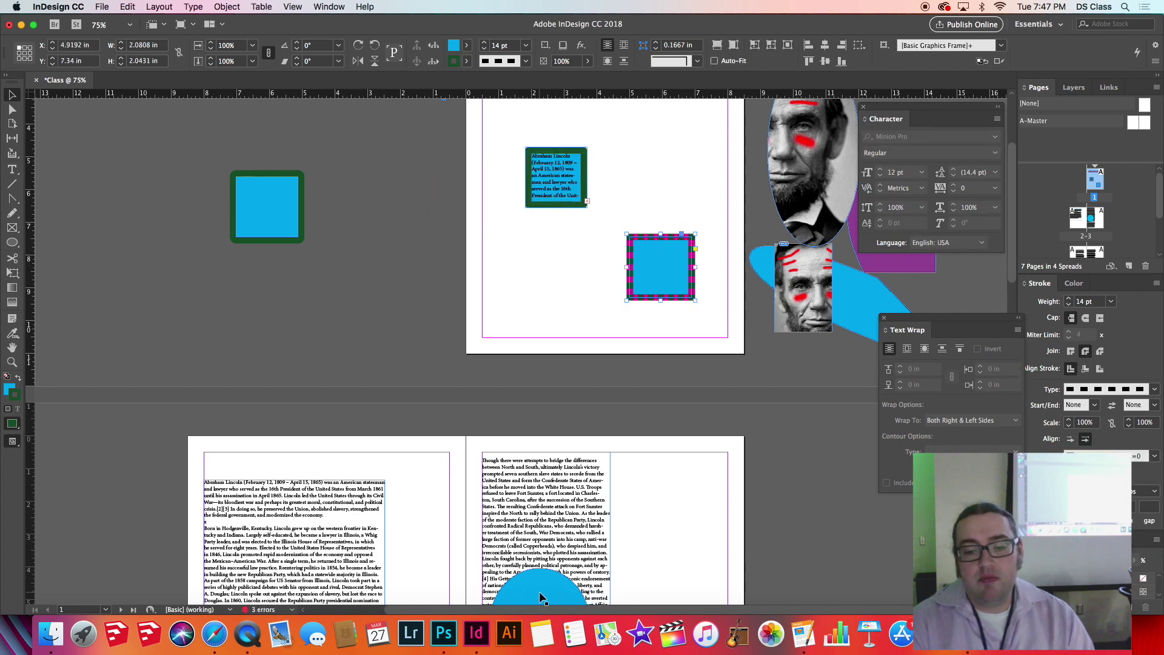
drag(530, 587, 567, 240)
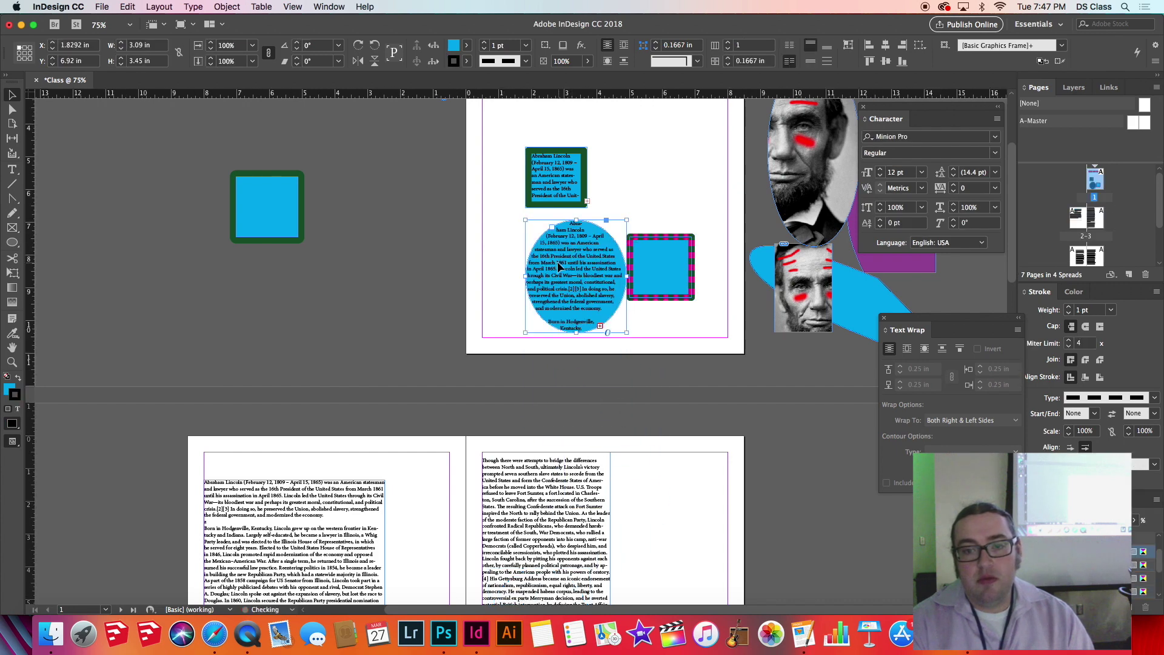
Delete all the text inside the blue ellipse on page 1
double_click(572, 294)
key(super+a)
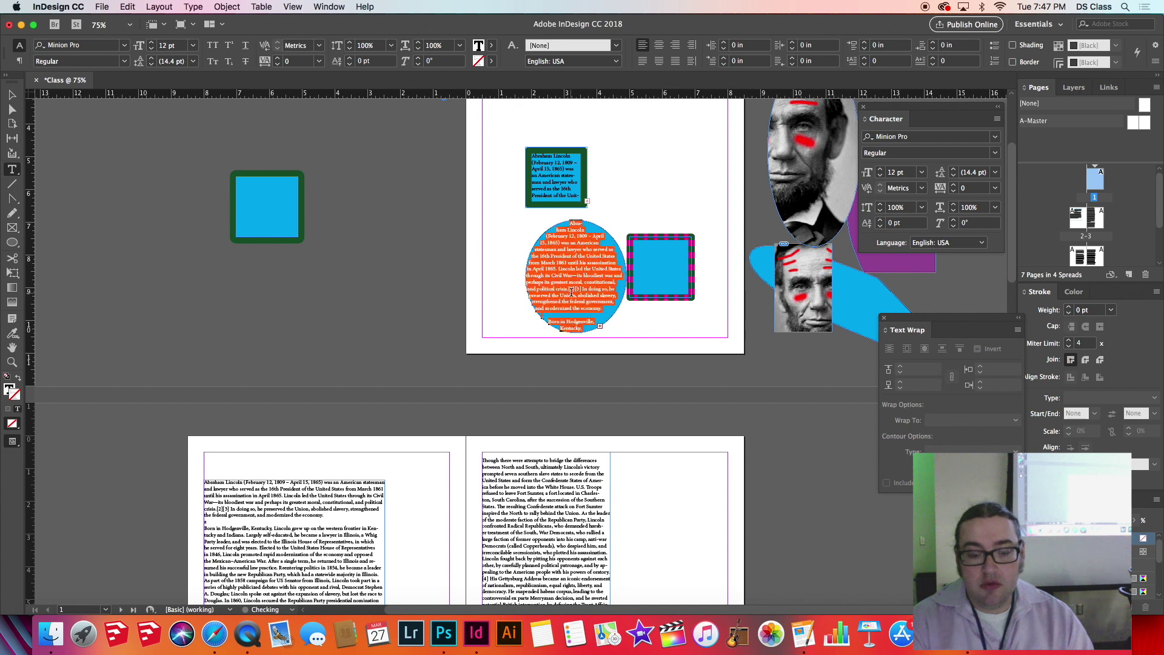
key(BackSpace)
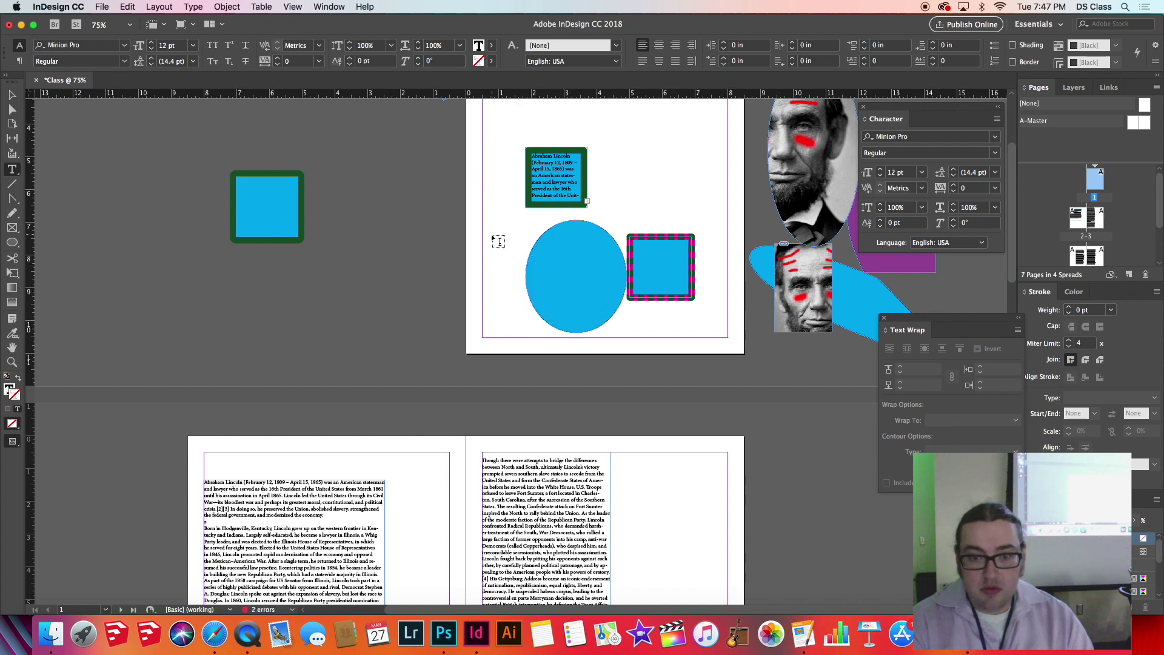
Thread the overset text from page 1's green-bordered square into the blue ellipse below it
click(12, 94)
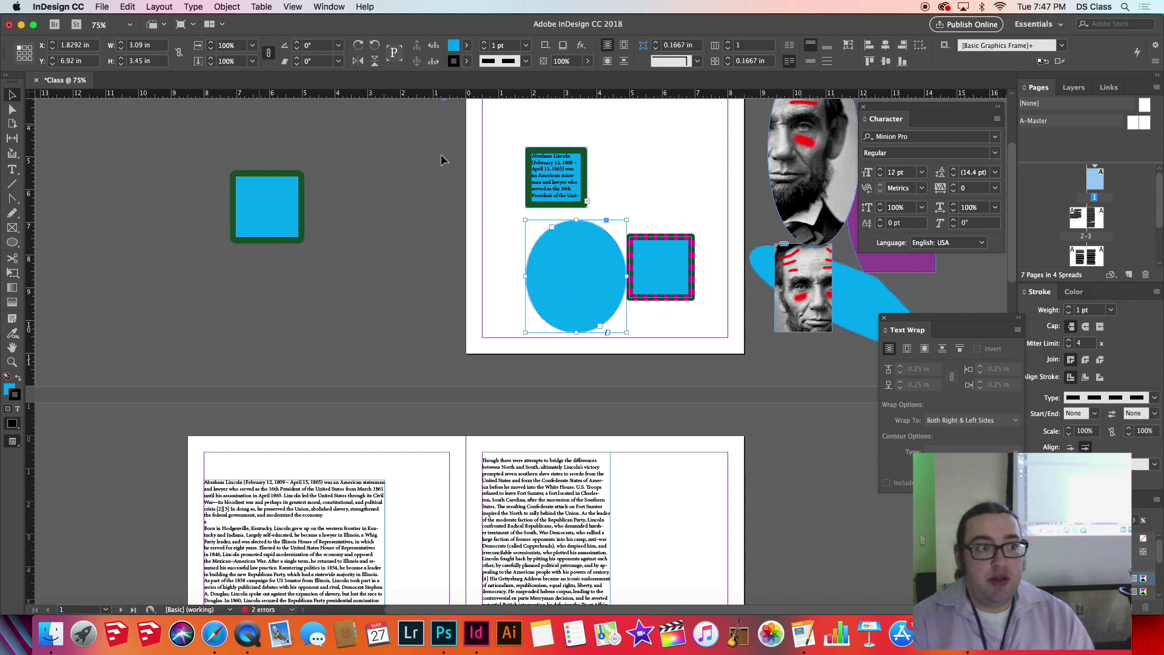
click(555, 169)
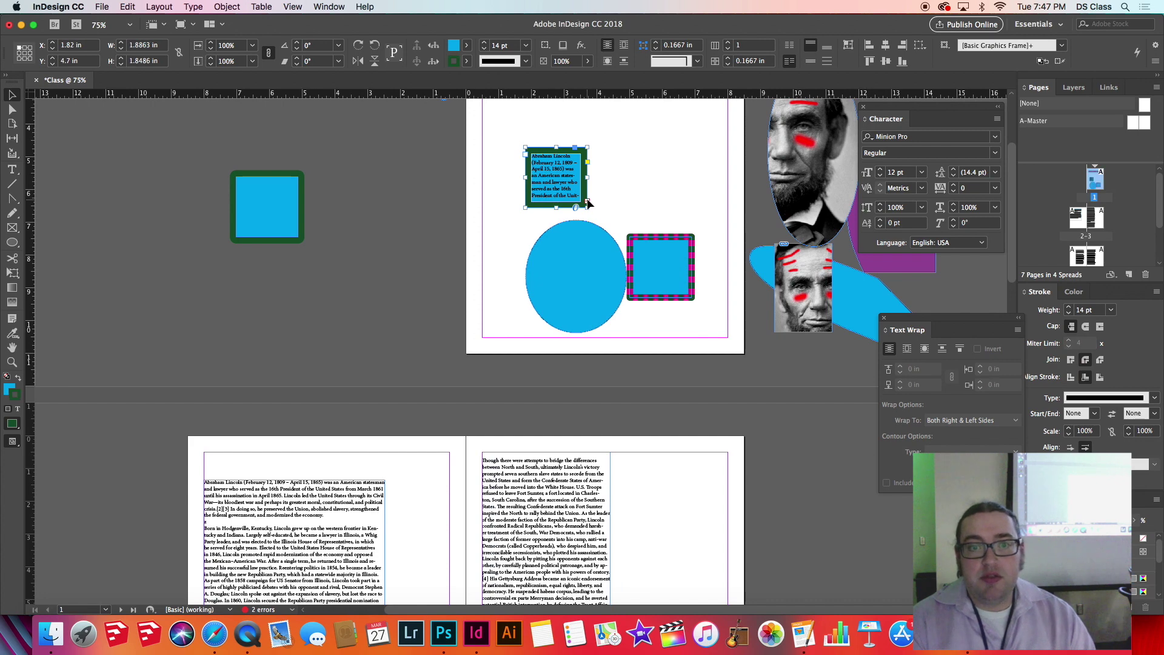
click(587, 202)
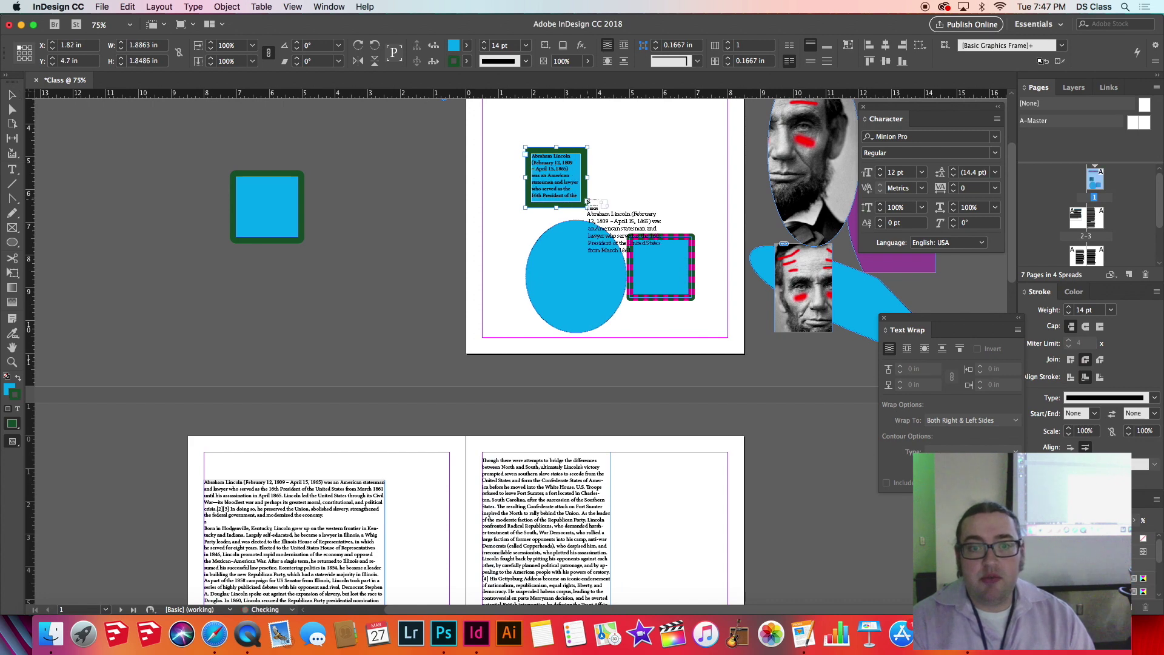
click(554, 252)
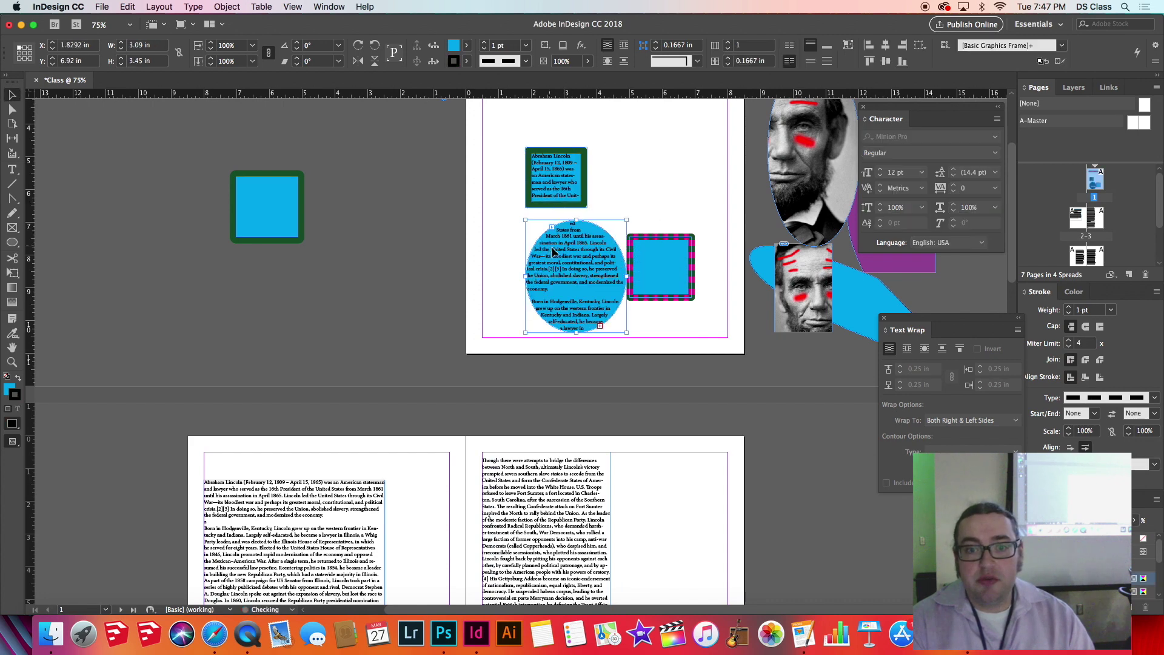
Continue the text thread from the ellipse into the dashed magenta square and on into the green-bordered square on the pasteboard
click(600, 325)
click(664, 261)
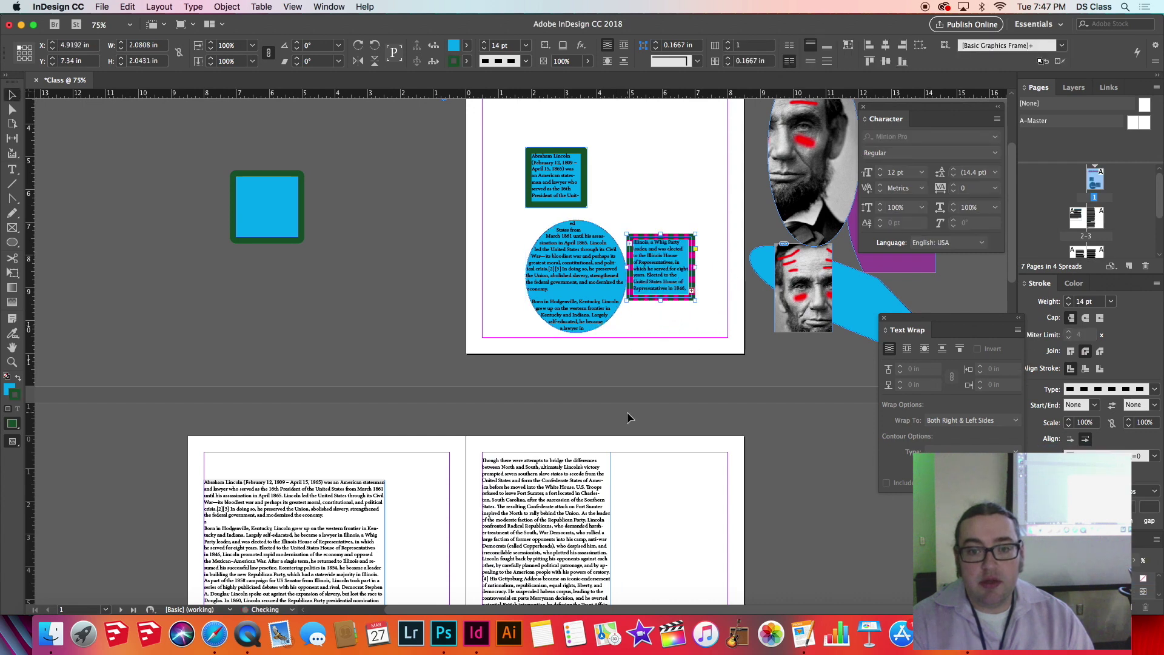
click(690, 291)
click(242, 188)
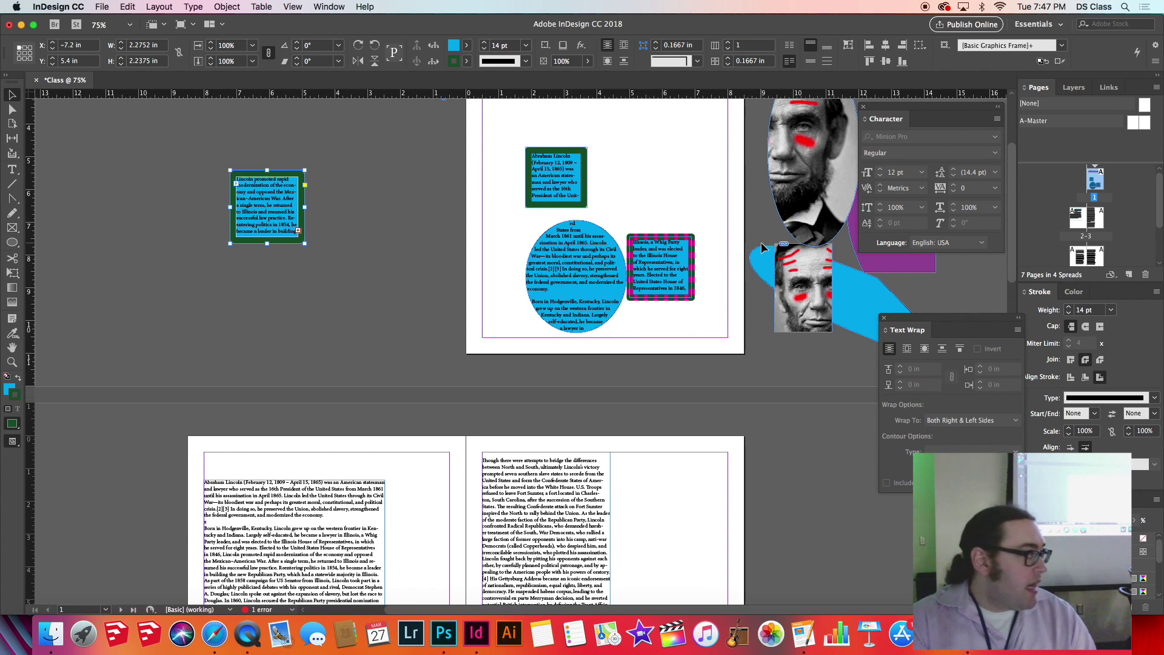
Try to load the overset text of the pasteboard's green-bordered square with the Type tool
click(12, 170)
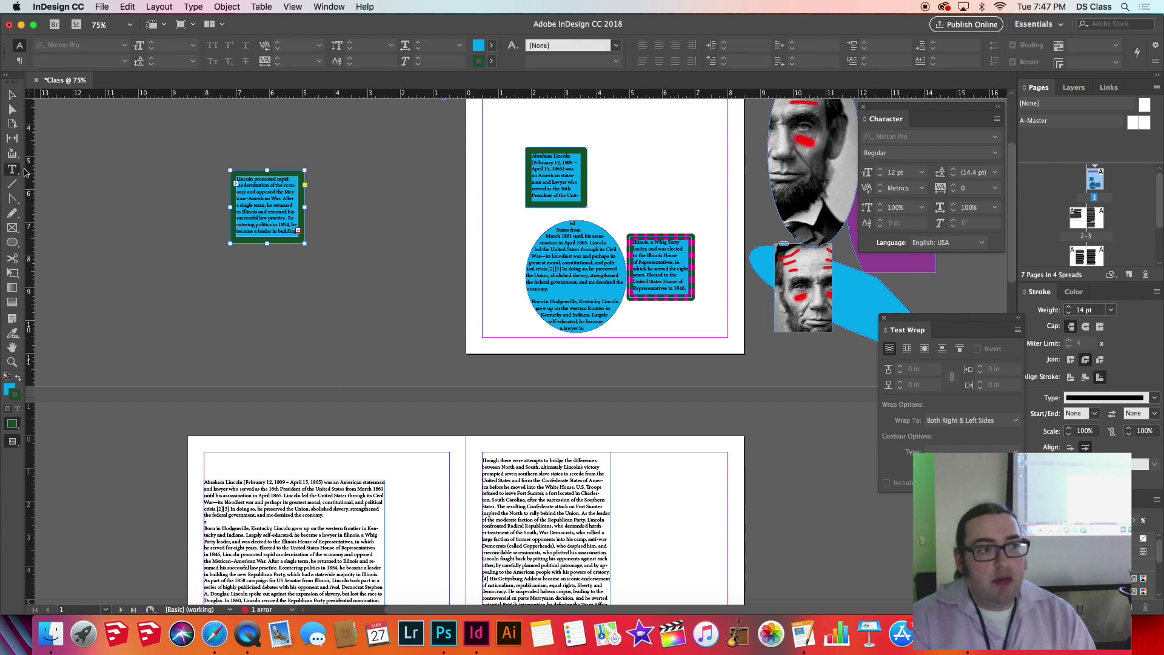
click(298, 231)
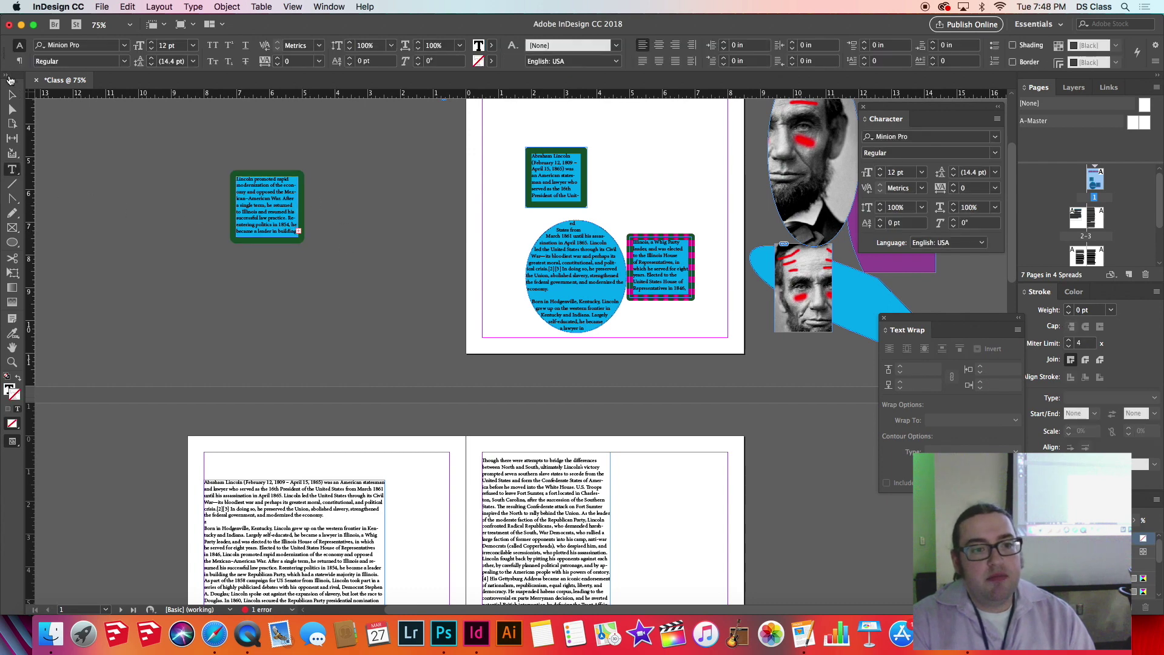
key(Escape)
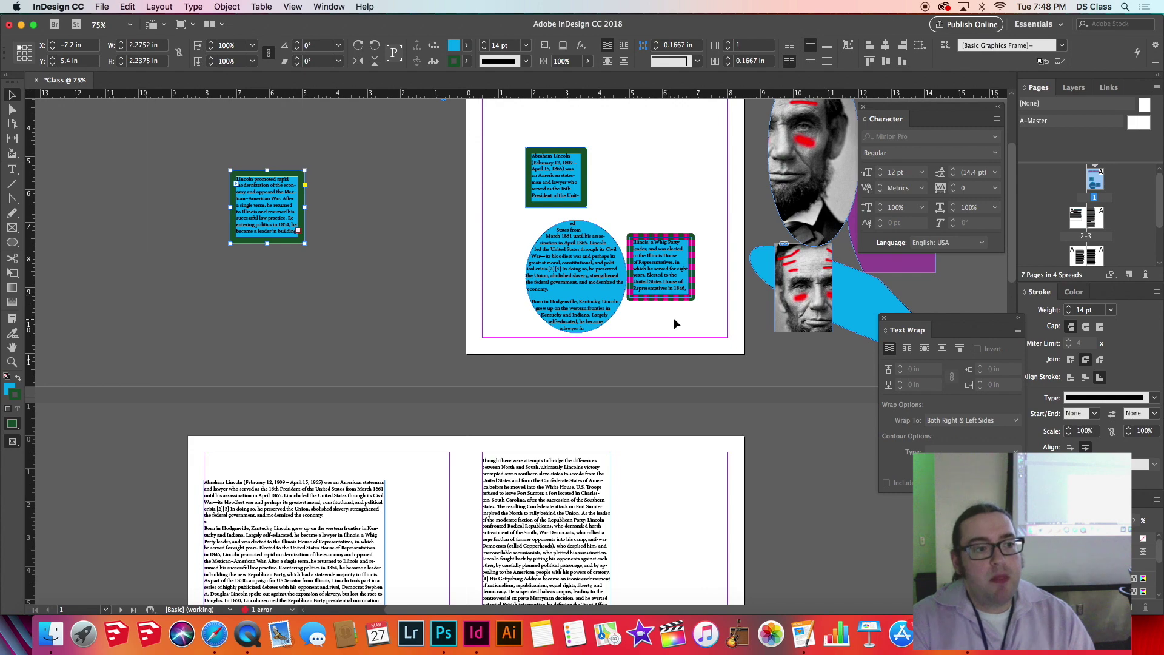
Close the floating Character and Text Wrap panels
scroll(483, 328, down, 5)
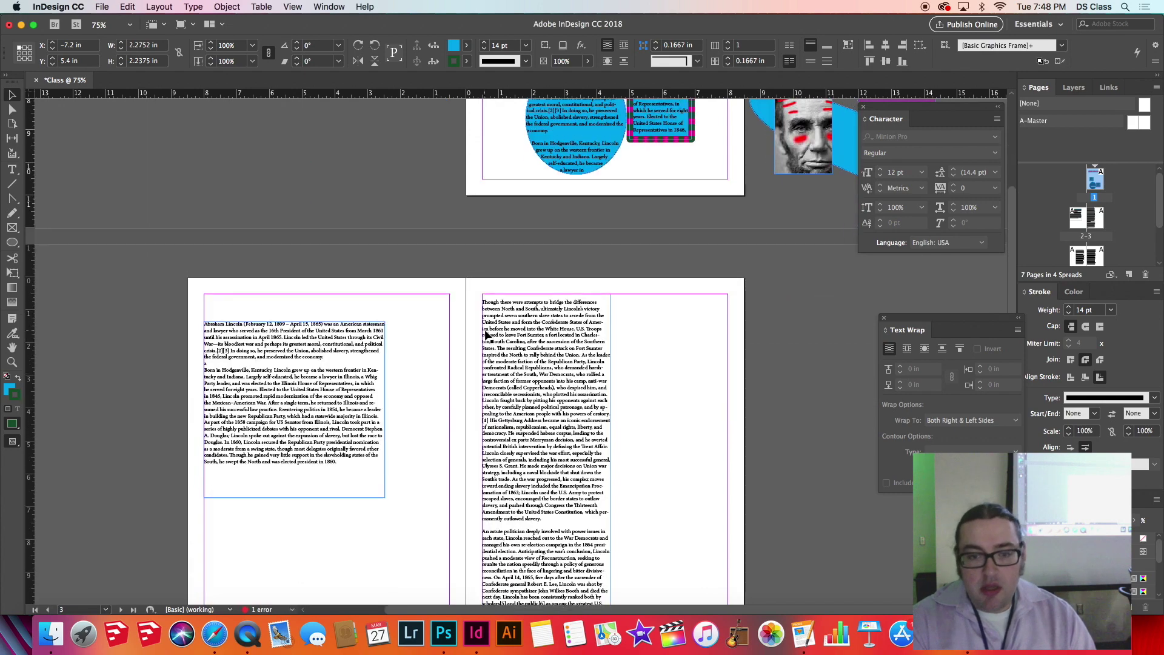
scroll(488, 331, up, 7)
scroll(493, 329, down, 5)
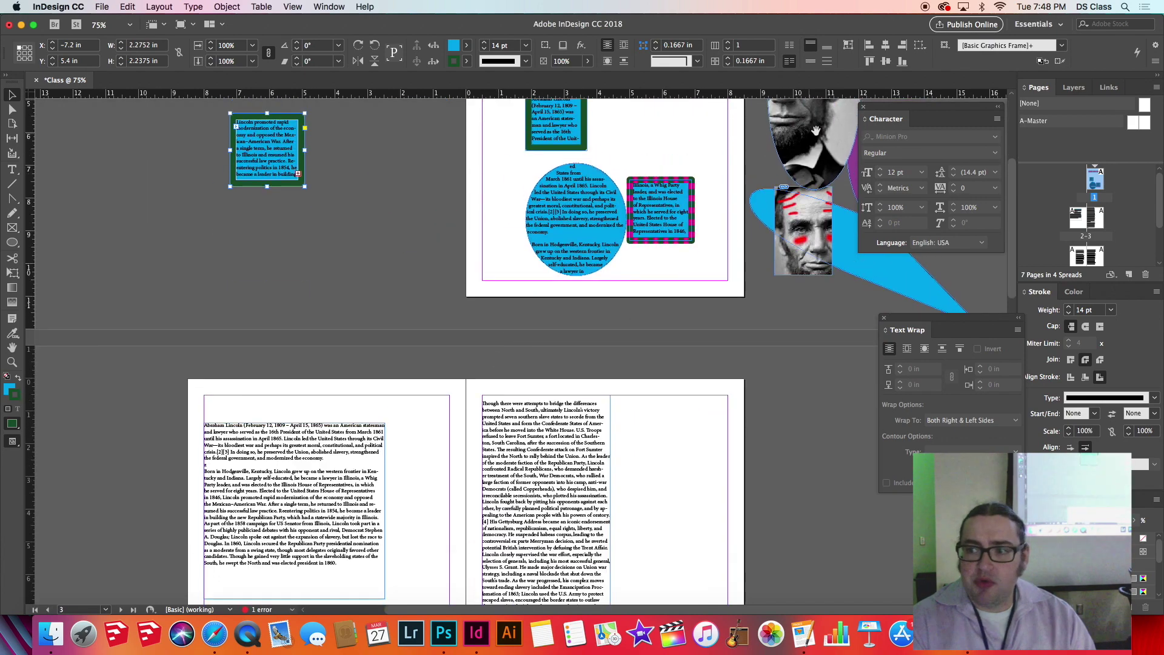
click(865, 108)
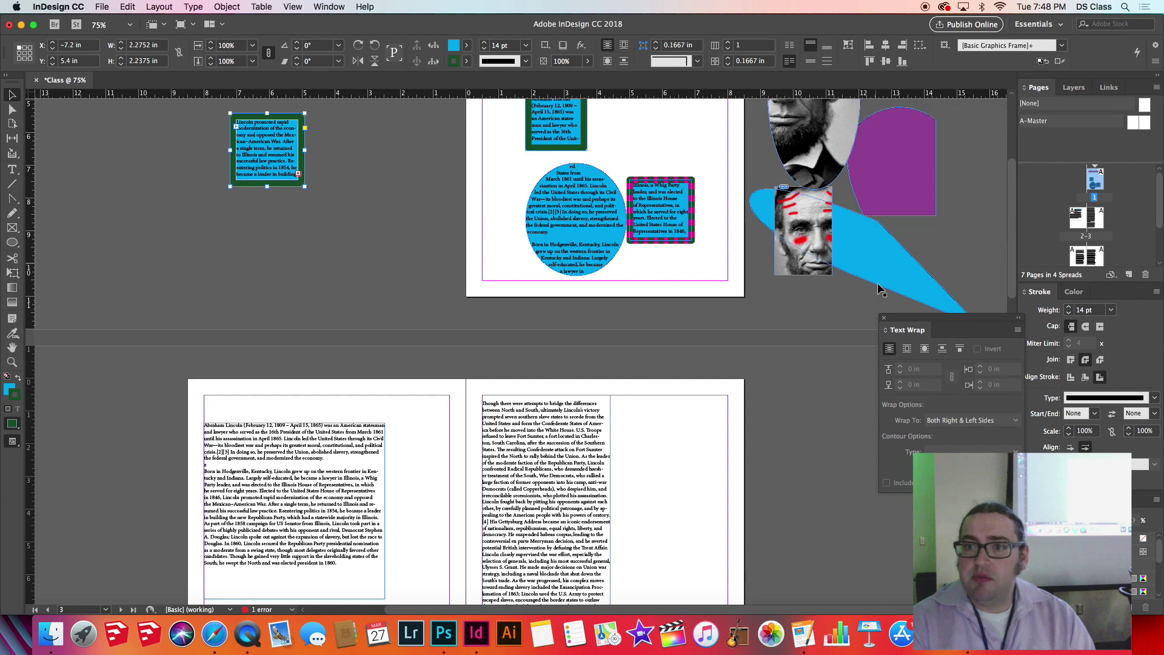
click(884, 317)
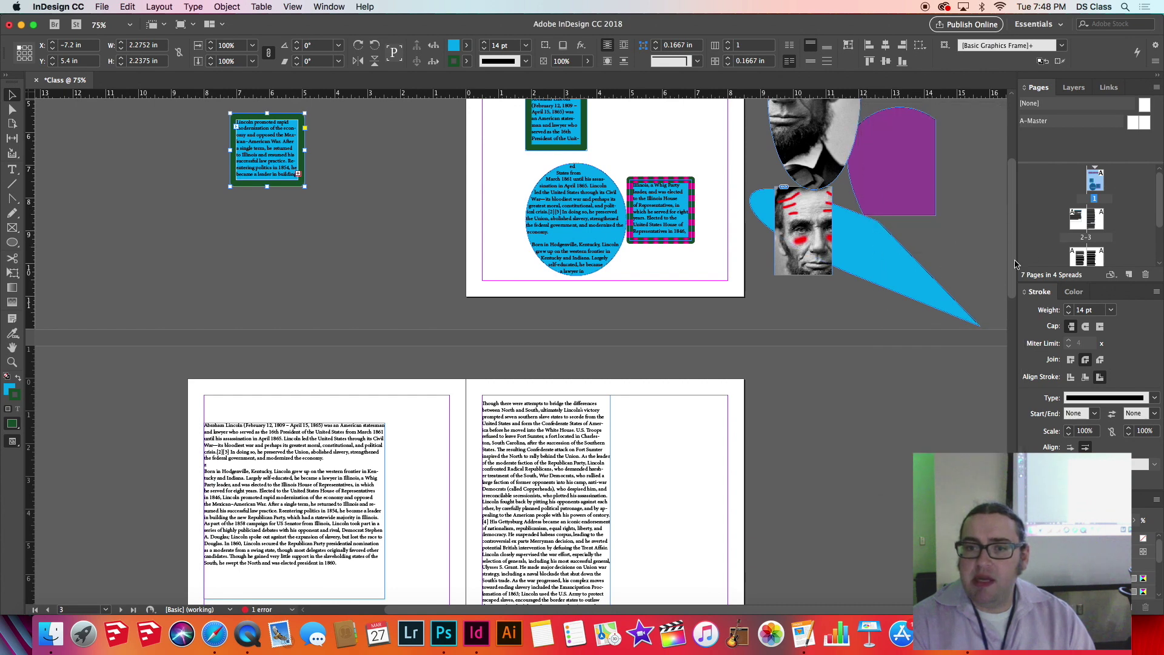
Delete the Lincoln photos with the purple and pointed blue shapes beside page 1, and move the dashed square up and away from the ellipse
drag(987, 377, 813, 346)
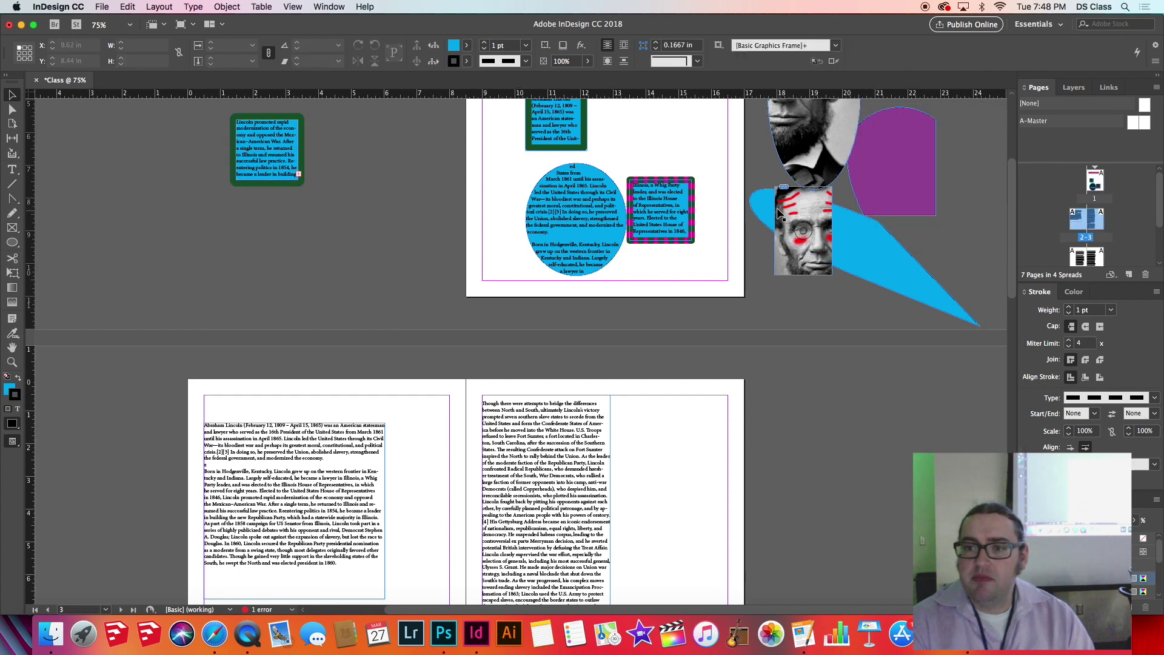
drag(766, 154, 984, 335)
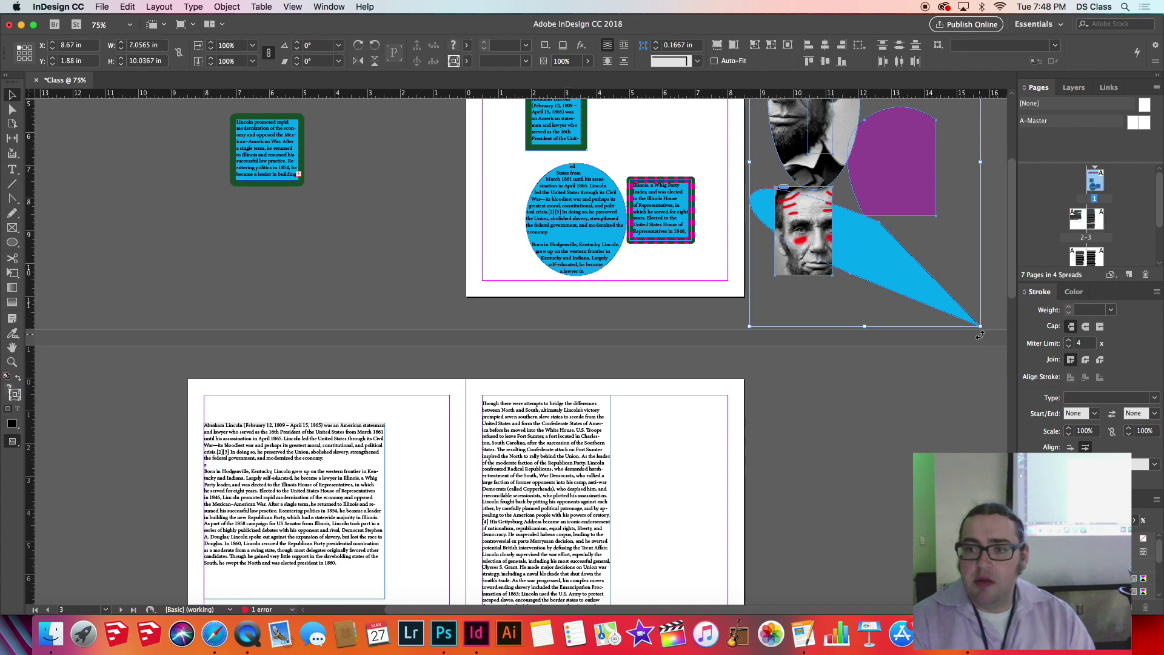
key(Delete)
drag(694, 325, 675, 178)
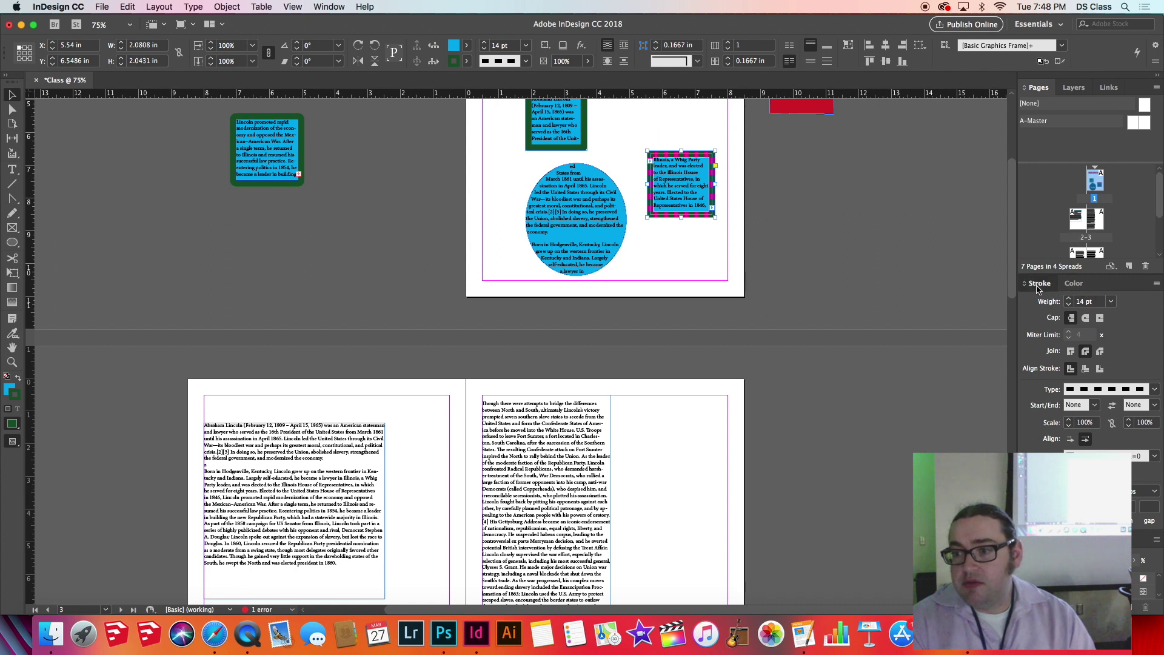
Show the Color settings instead of Stroke and enlarge the Pages panel to fit all four spreads
click(1073, 284)
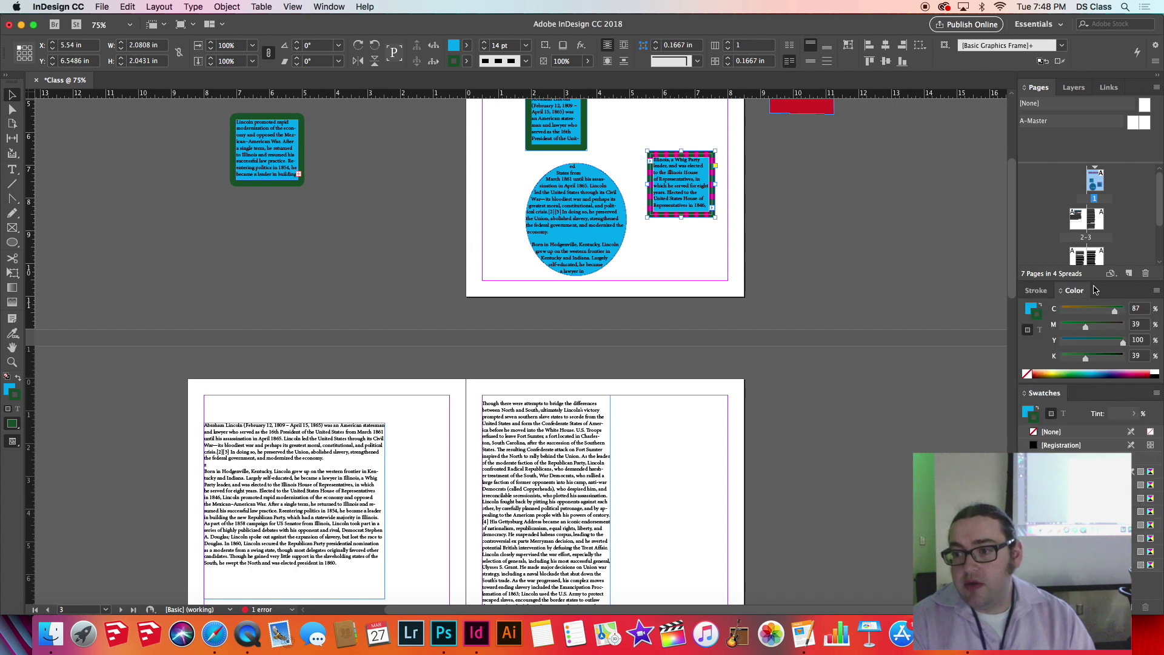
drag(1094, 281, 1116, 417)
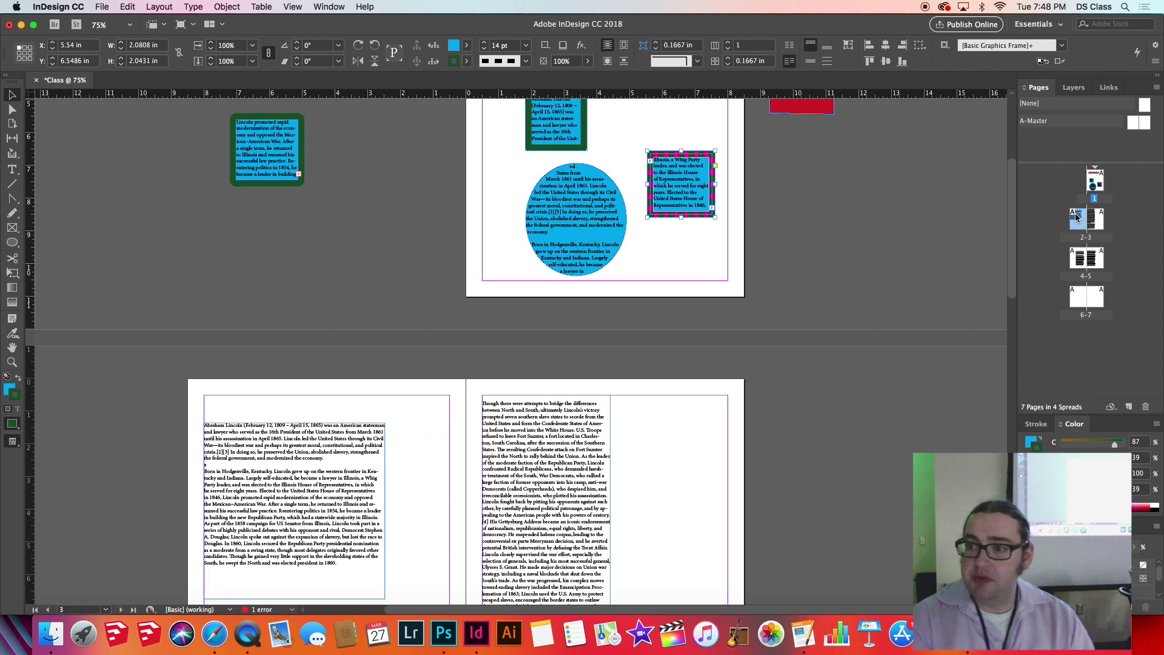
Try moving page 2 on its own to the end of the document and check how the pages reflow
drag(1075, 219, 1085, 298)
scroll(688, 330, down, 5)
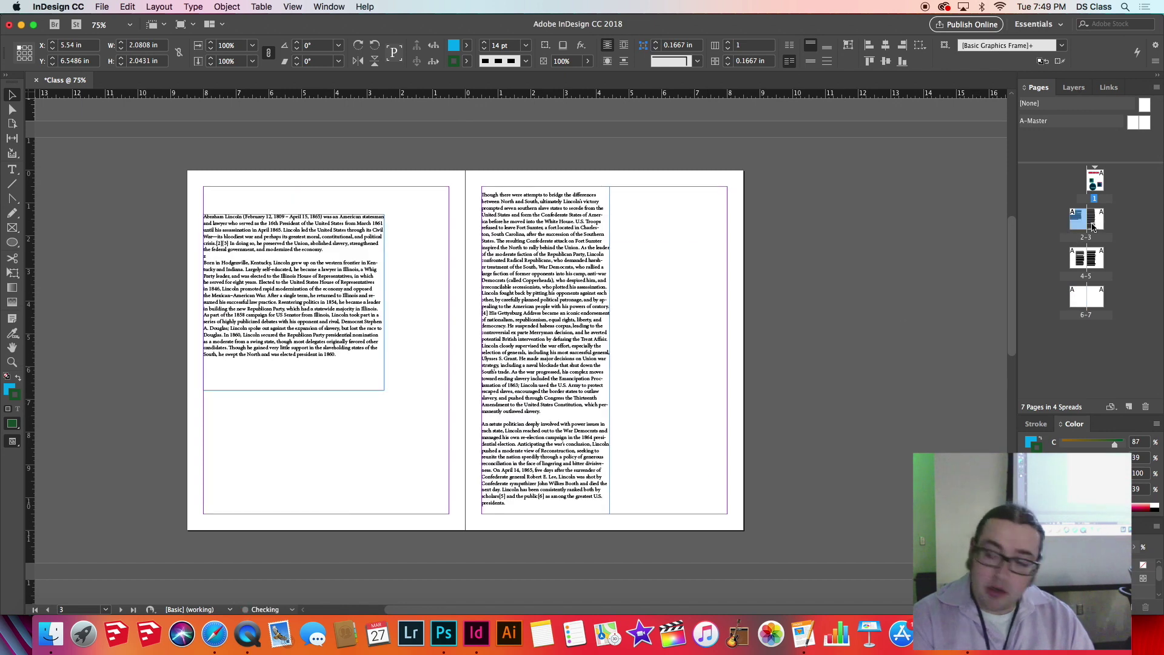
click(1077, 226)
drag(1076, 226, 1105, 308)
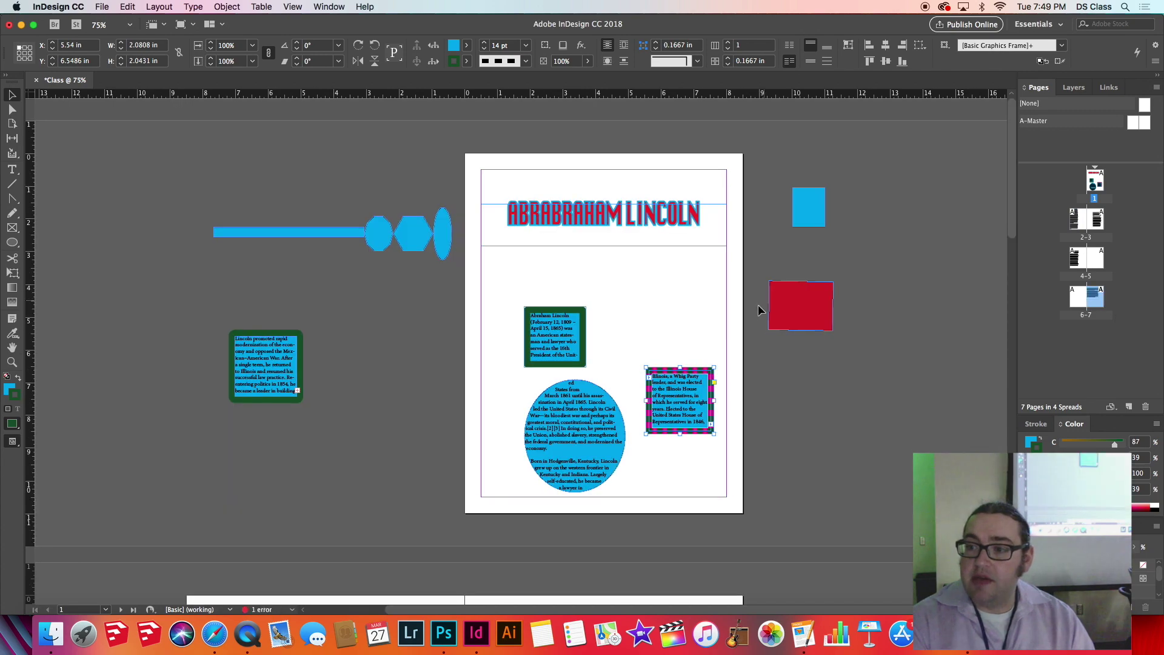
scroll(757, 306, down, 10)
scroll(758, 306, down, 15)
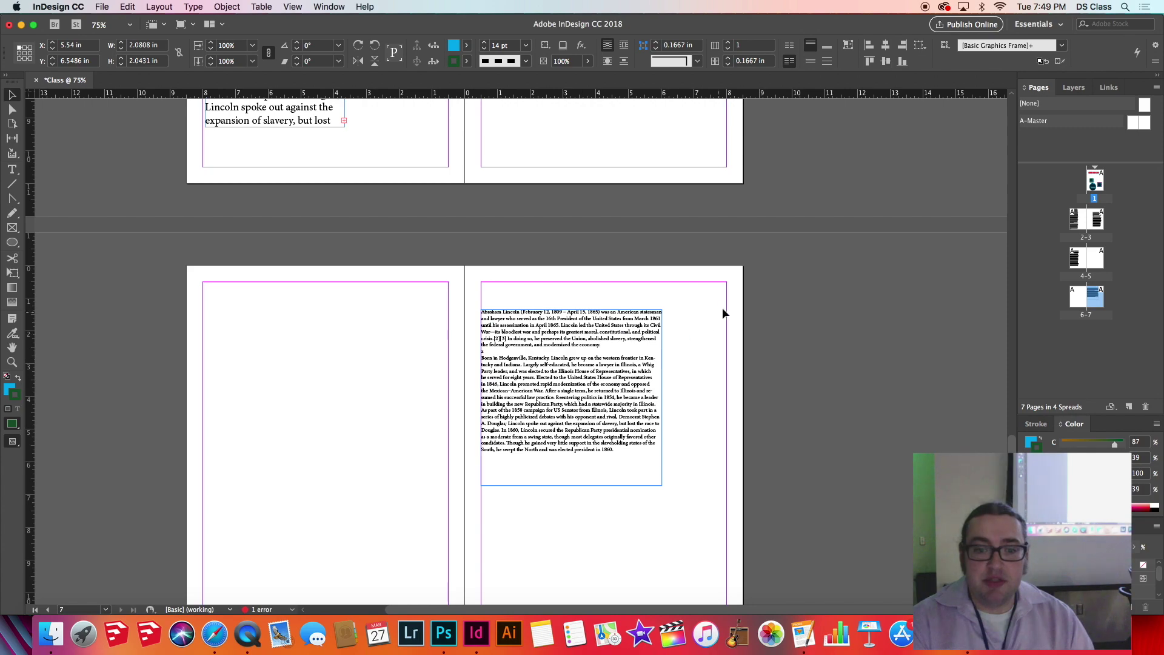
scroll(755, 290, up, 12)
scroll(808, 278, up, 5)
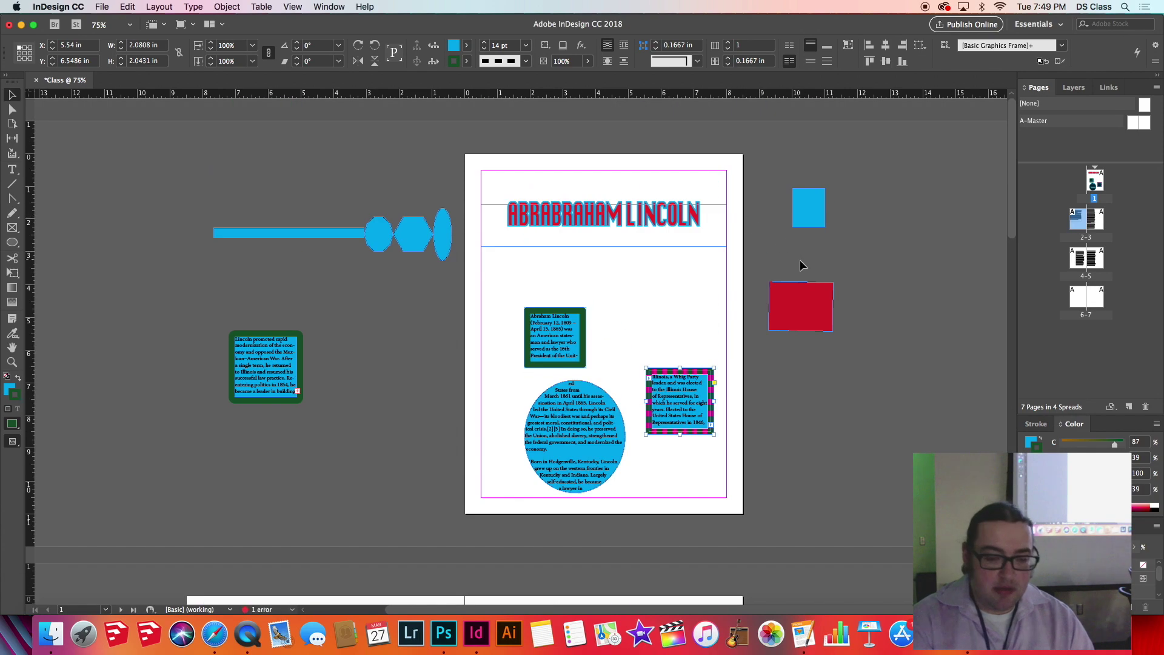
Move the red shape from the pasteboard beside page 1 onto page 2, between the text frame and the inner margin
click(798, 260)
drag(798, 260, 394, 570)
scroll(414, 547, down, 6)
drag(408, 173, 430, 309)
click(533, 513)
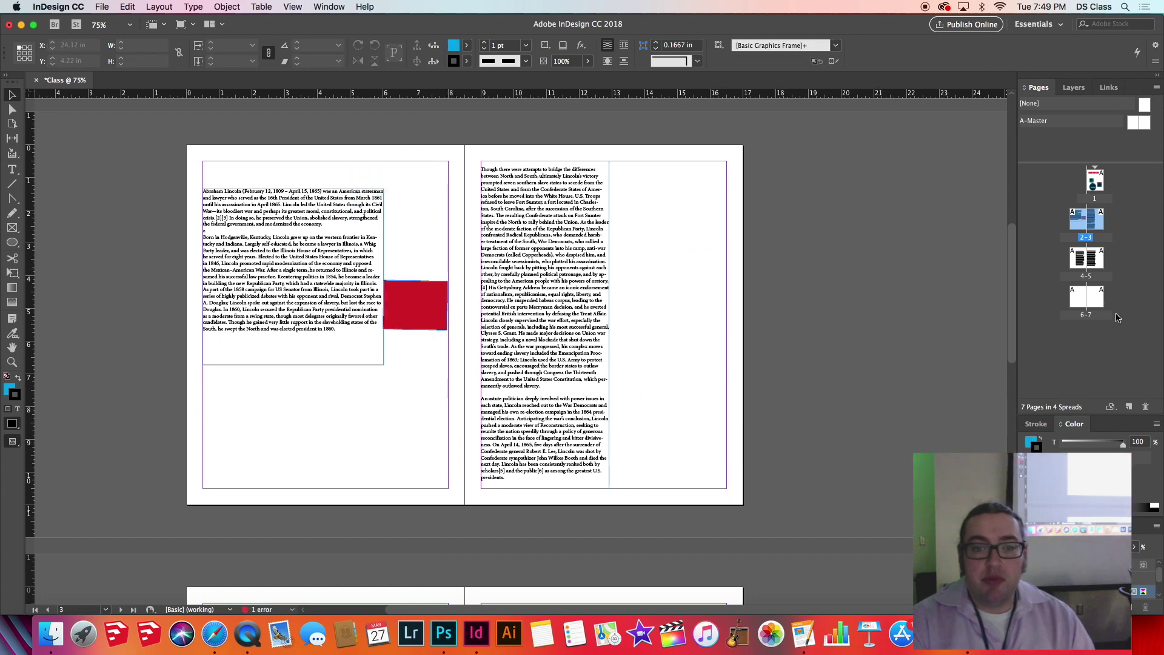
Move the whole 2-3 spread to the end of the document as pages 6-7
drag(1073, 225, 1096, 301)
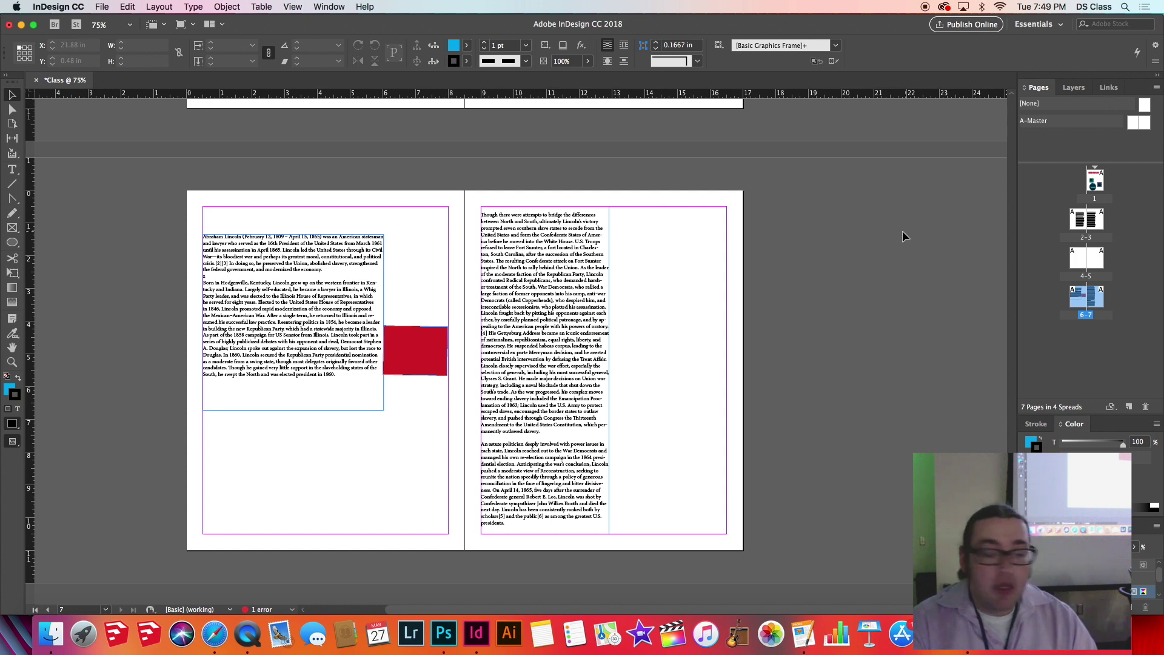
scroll(550, 238, up, 8)
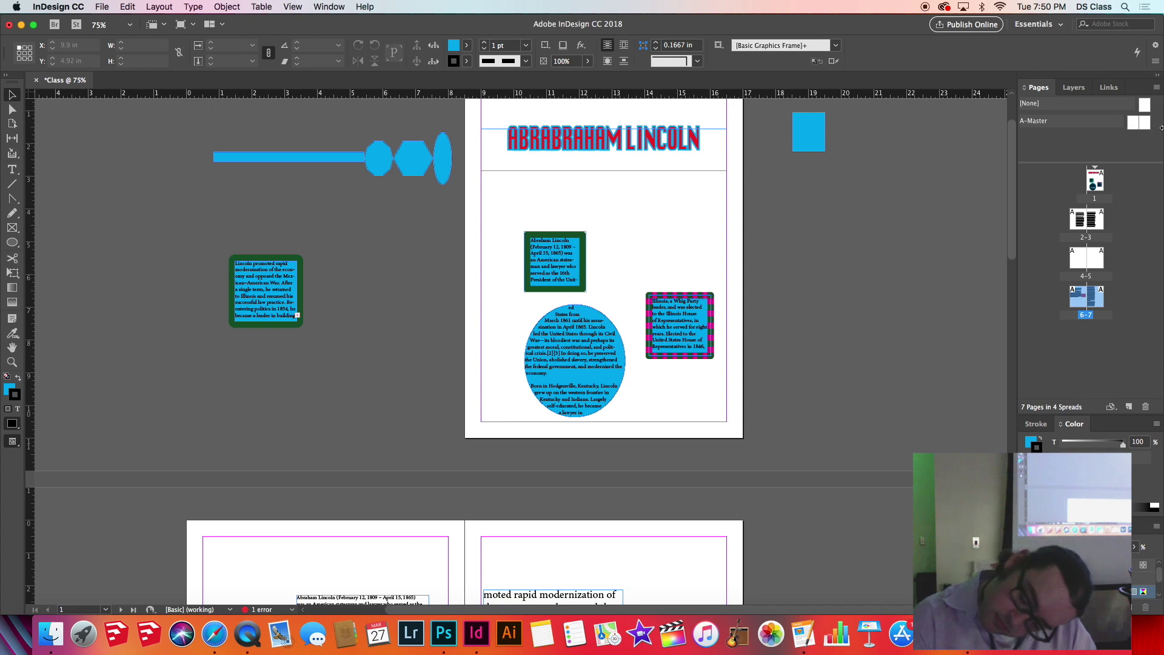
Open the A-Master spread for editing
click(1098, 177)
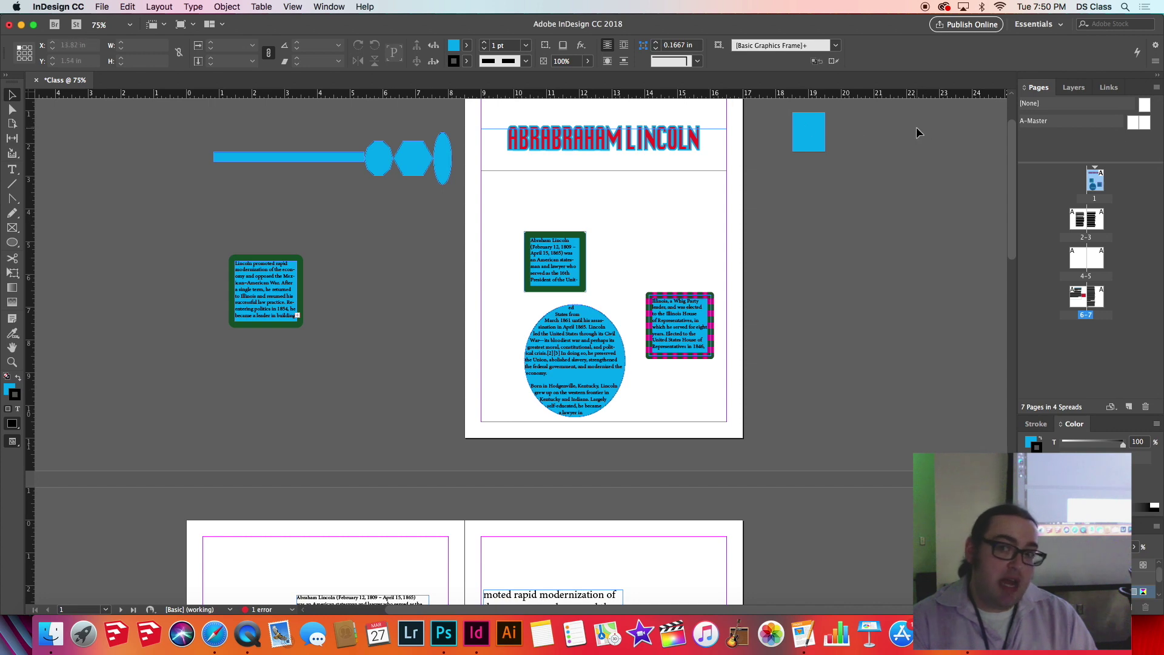
double_click(1136, 126)
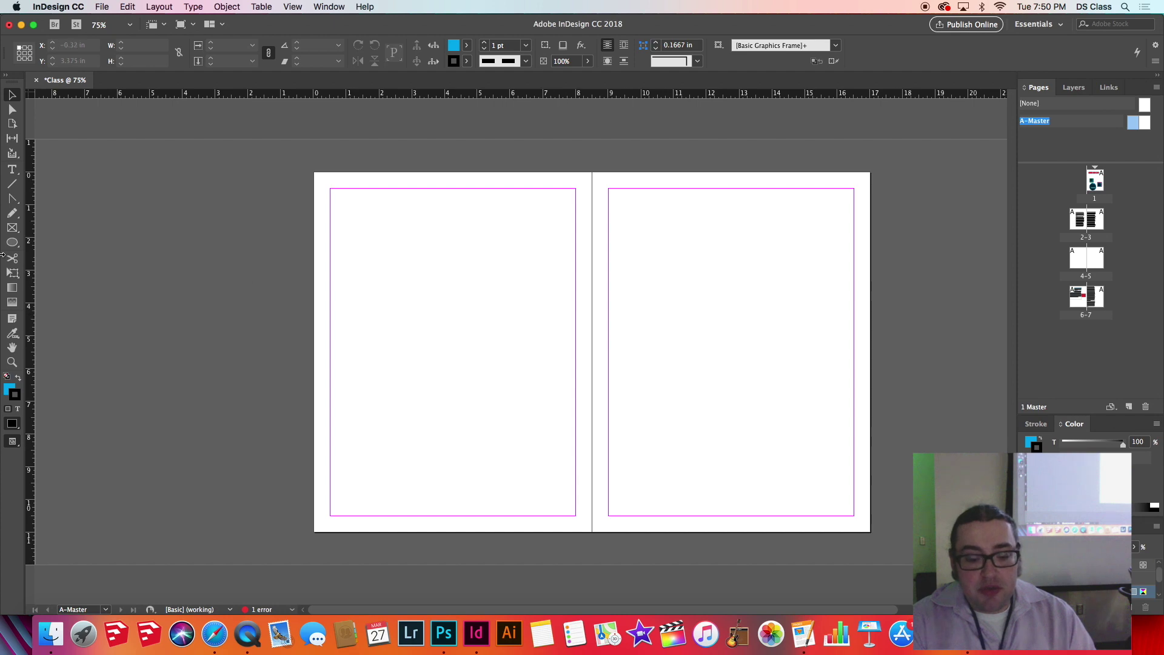
Draw a blue-filled circle about 3.32 in across near the upper outer margin of the A-Master's right-hand page
click(11, 387)
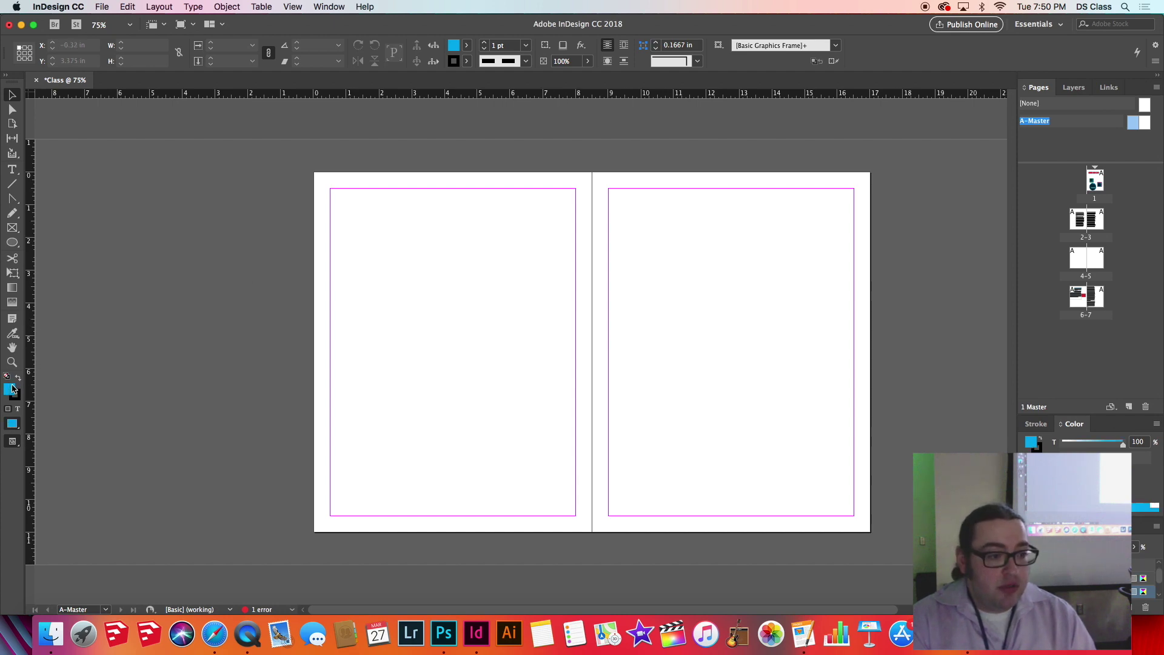
click(12, 242)
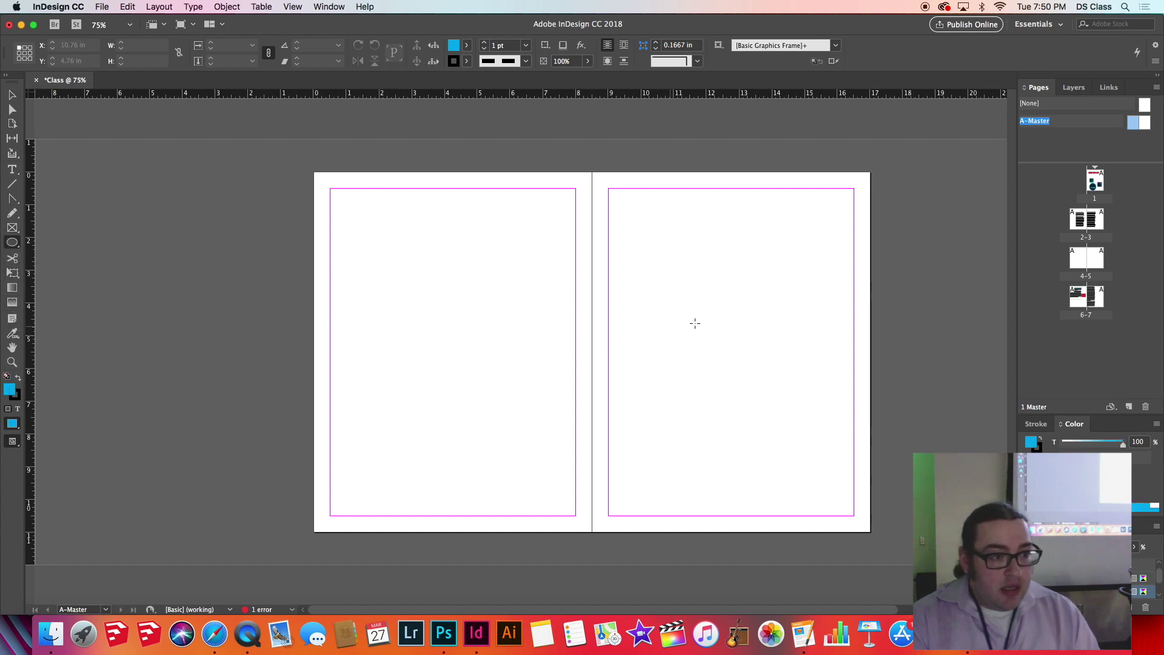
drag(822, 183, 713, 333)
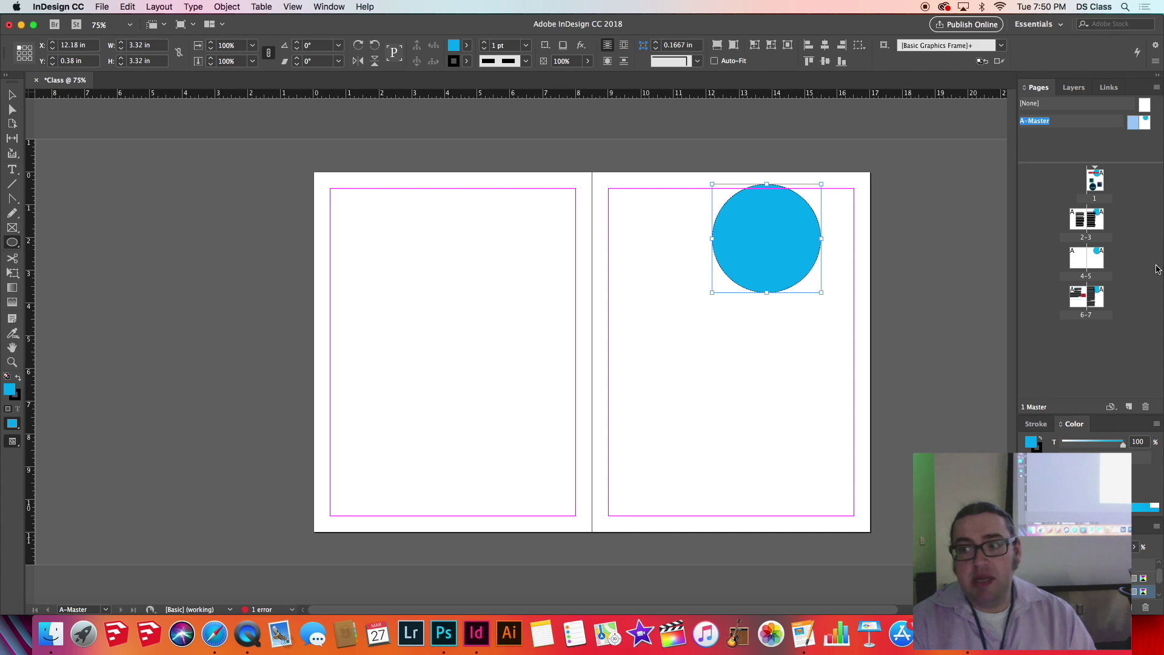
Return to page 1 and look through all document pages to check where the master page circle appears
double_click(1095, 182)
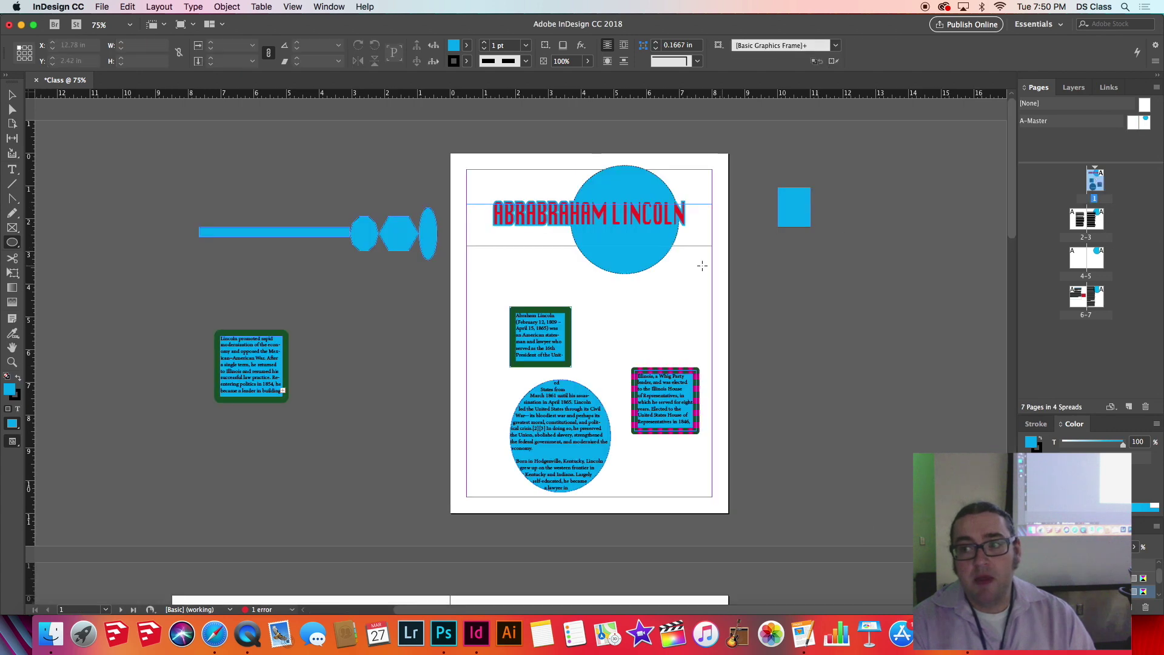
scroll(606, 242, down, 20)
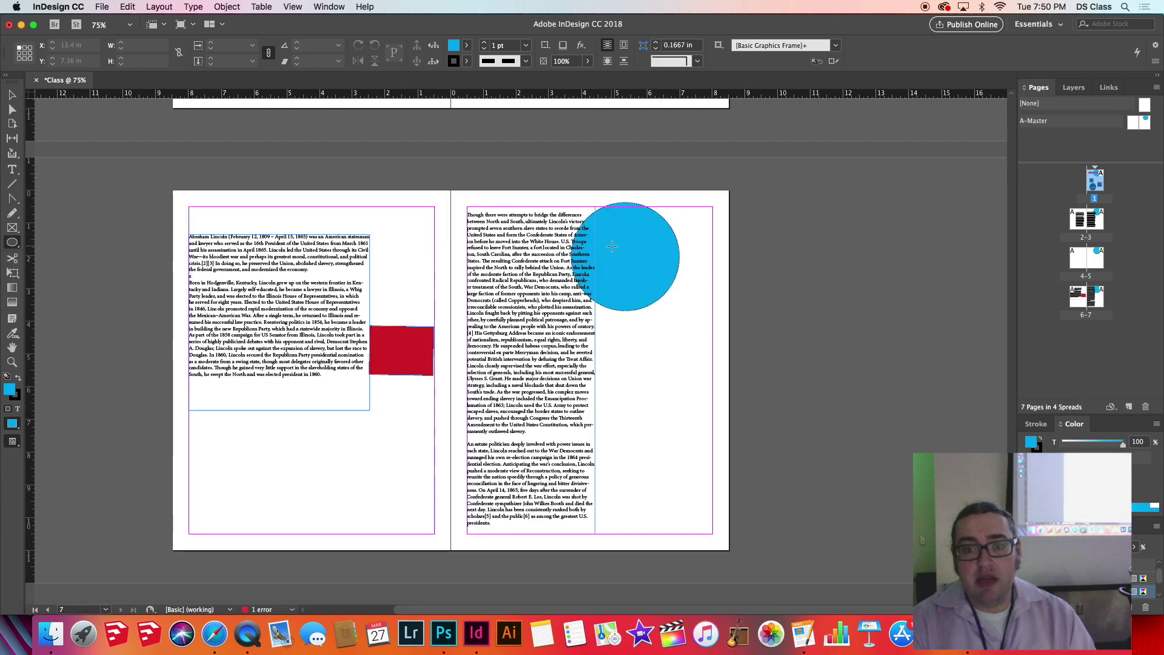
scroll(612, 245, up, 20)
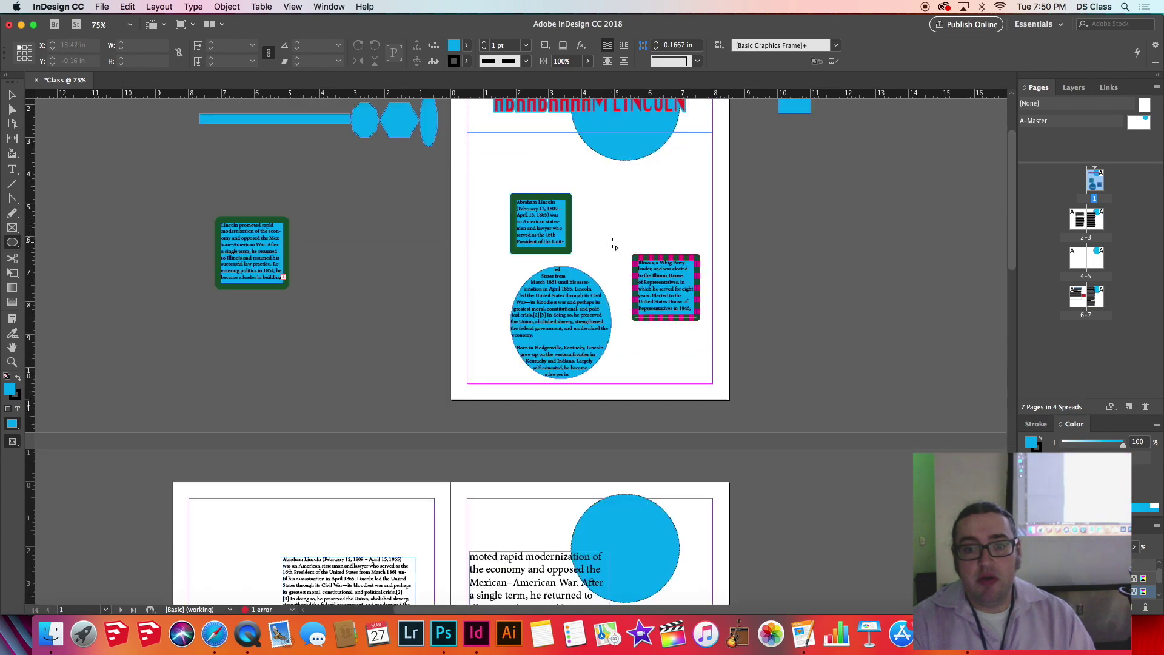
scroll(613, 244, up, 3)
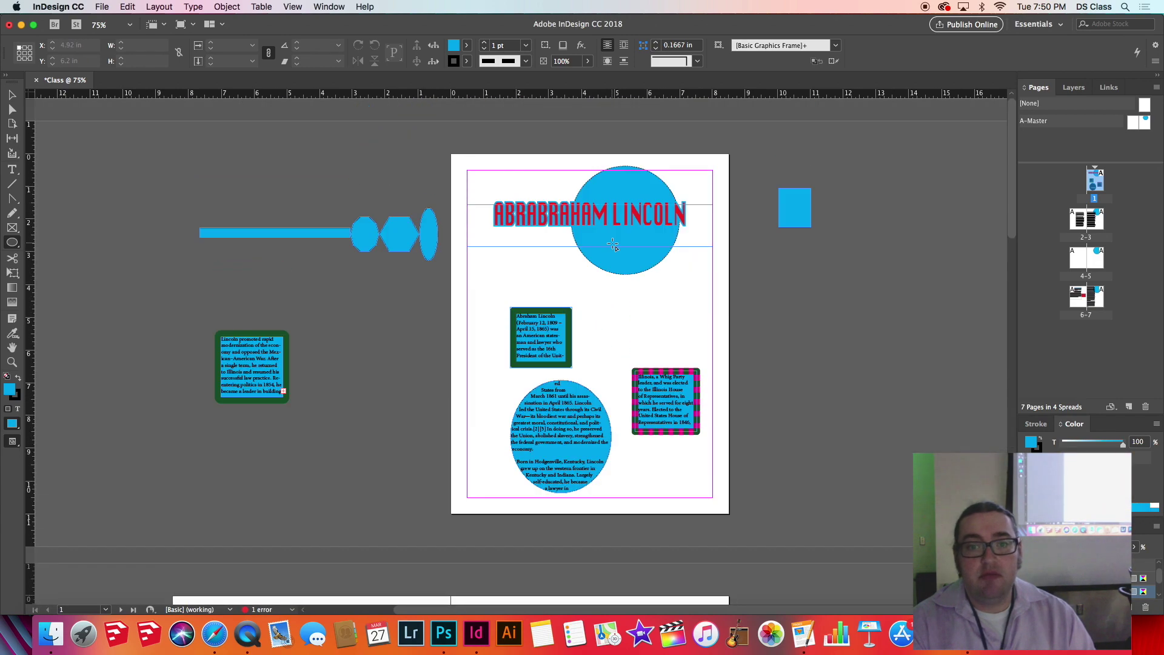
Review the options for creating a new master, closing them without adding one
click(1157, 88)
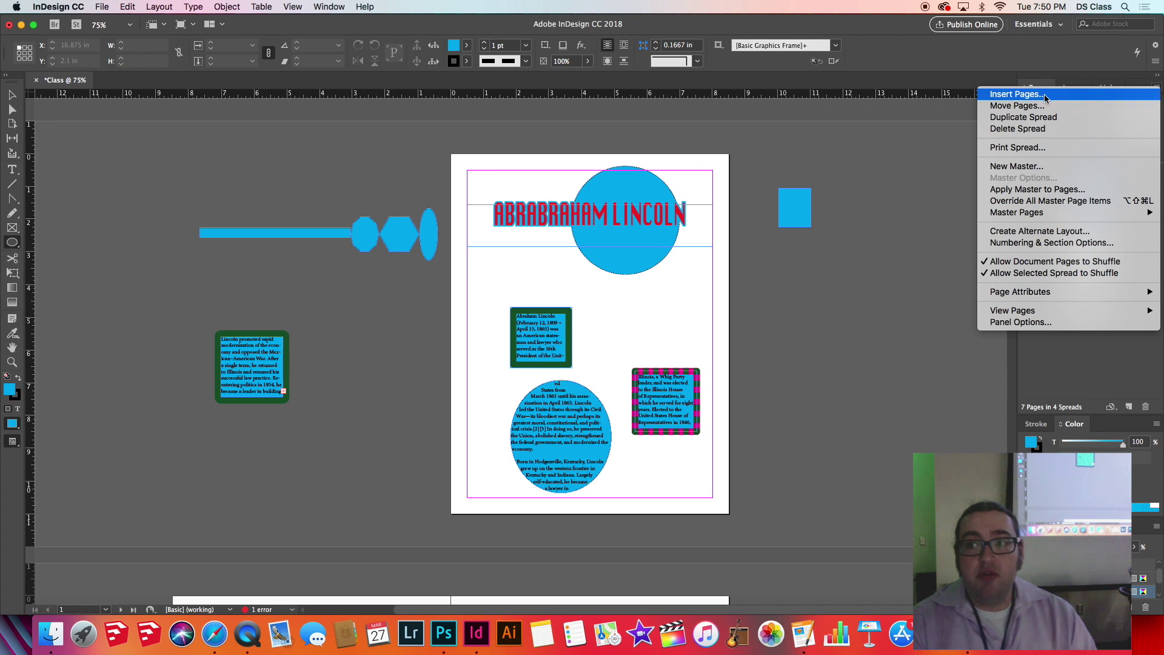
click(1048, 166)
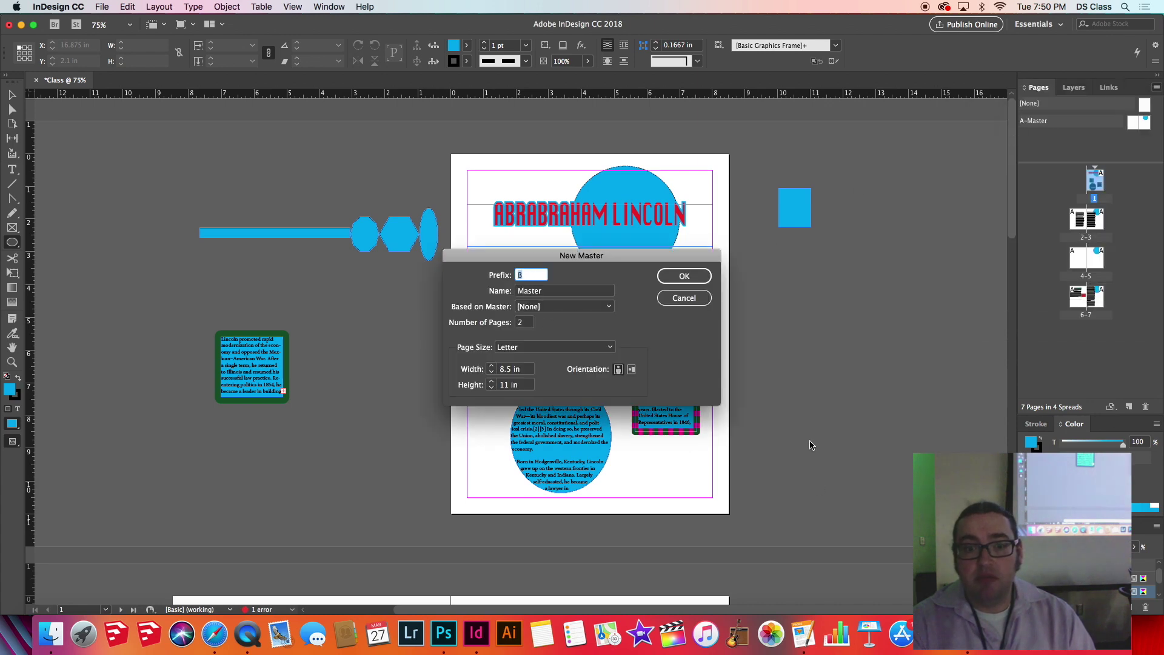
click(684, 297)
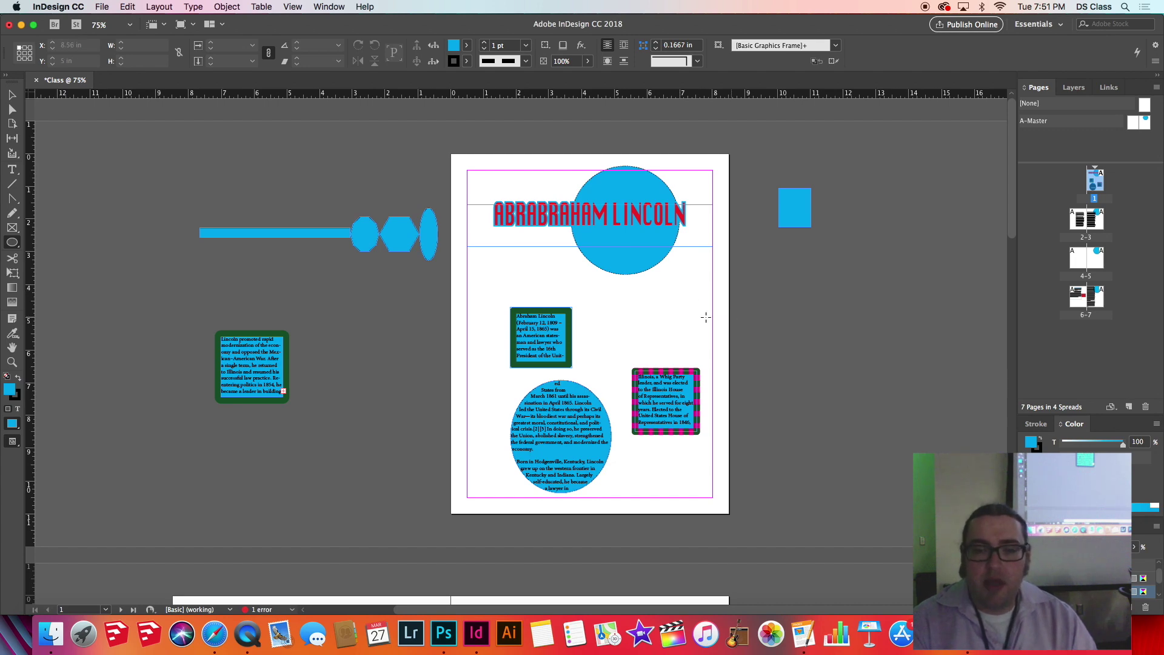
Rearrange page 1's text frames: green-bordered frame at the left margin, dashed-border frame beside it, and the circular frame slightly higher below them
click(12, 94)
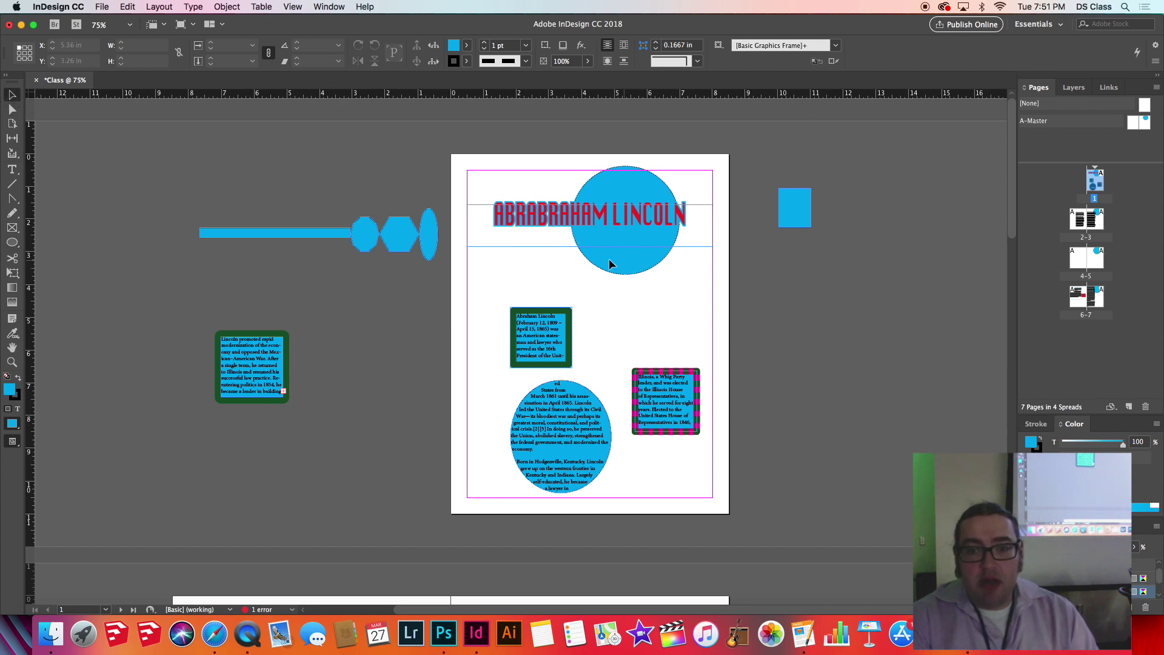
click(525, 329)
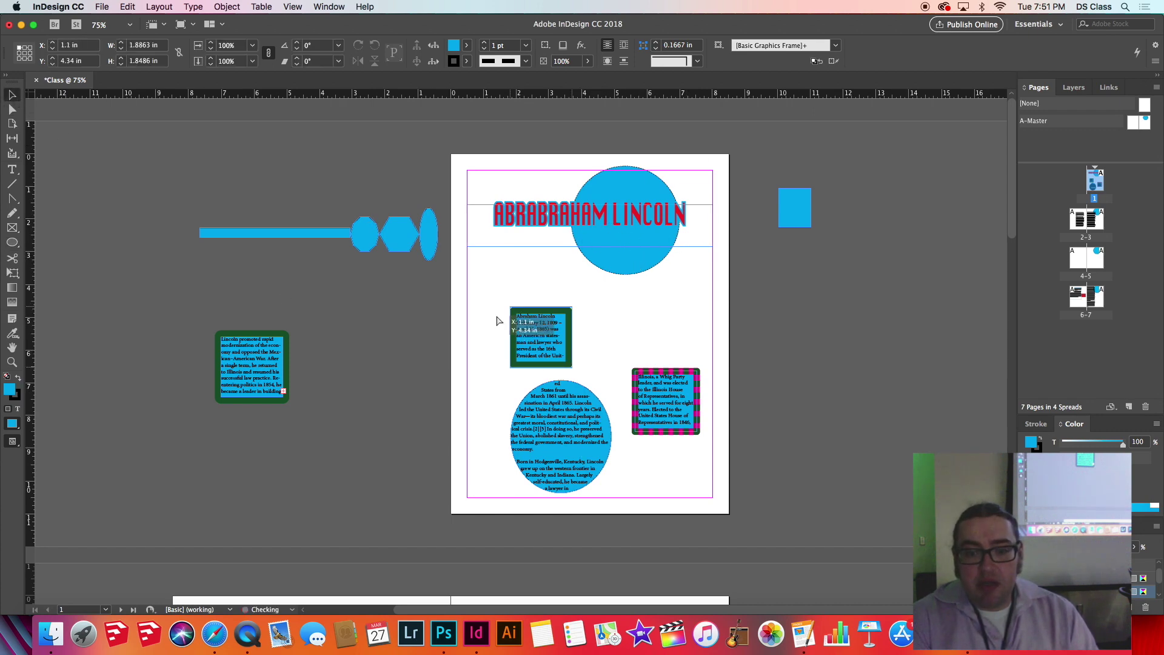
drag(496, 320, 577, 335)
click(570, 419)
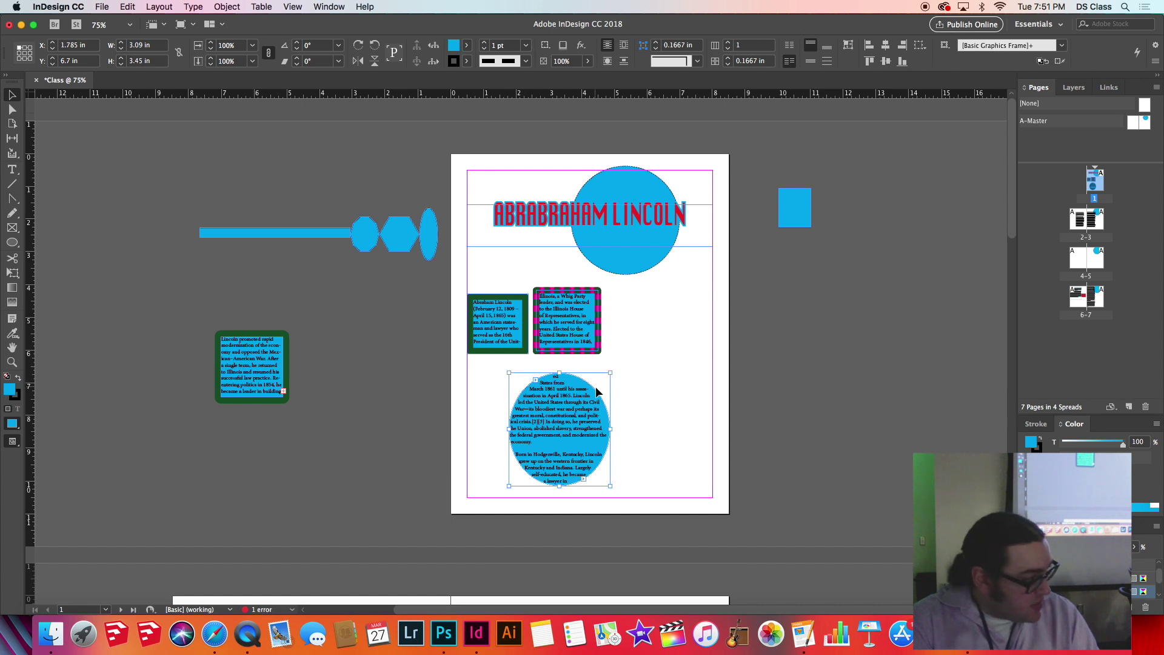
Delete the hidden Layer 2 from the document
click(1074, 87)
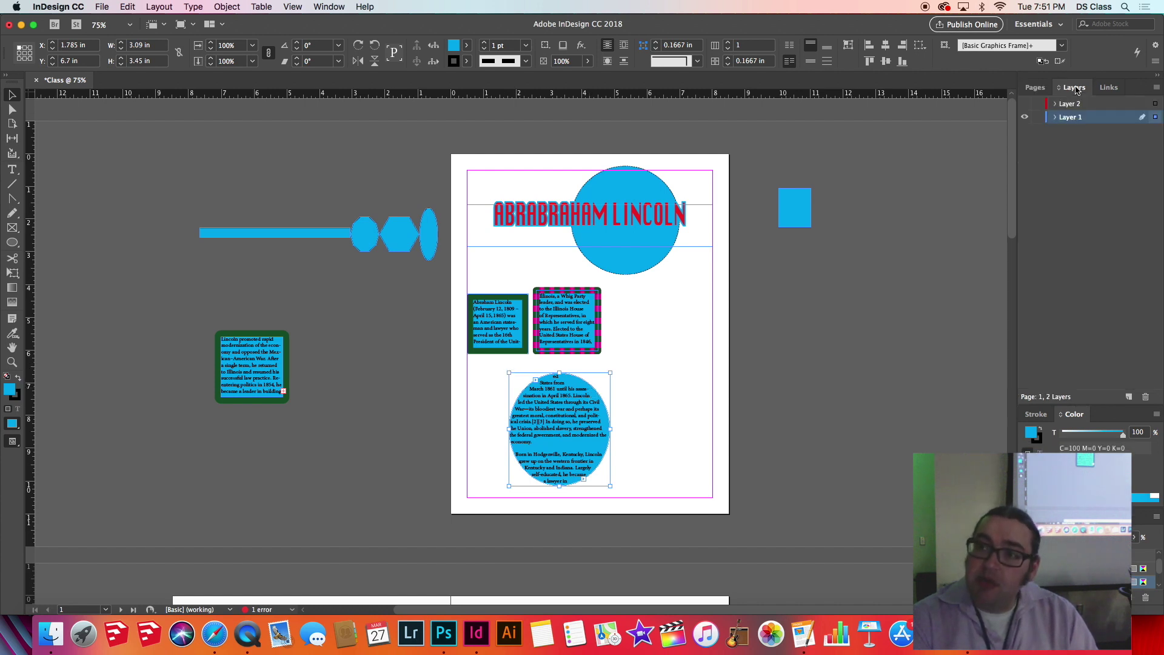
drag(1090, 112, 1152, 399)
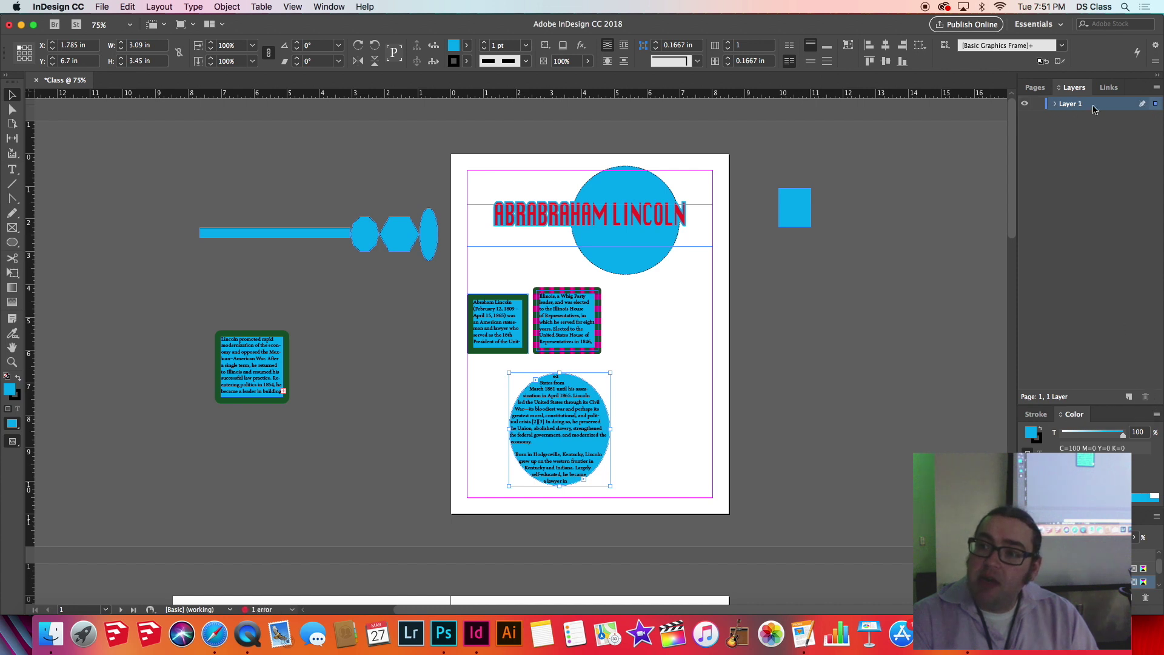
Examine the objects listed inside Layer 1, temporarily hiding the dashed-border text frame, and collapse the layer again
click(1054, 105)
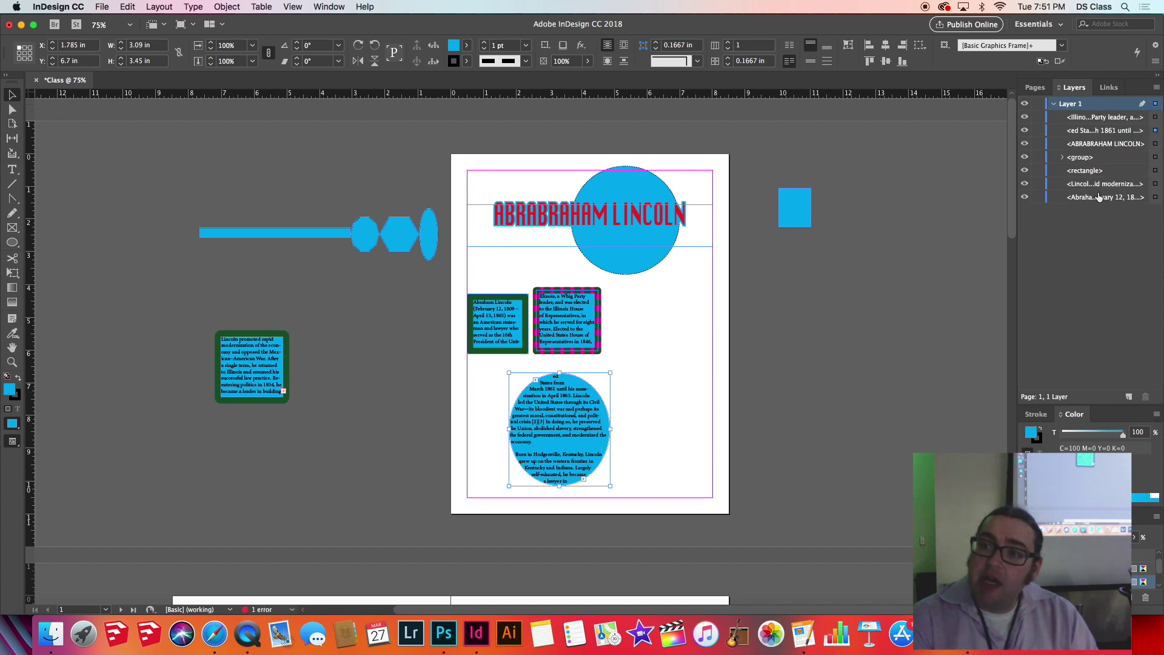
click(1025, 117)
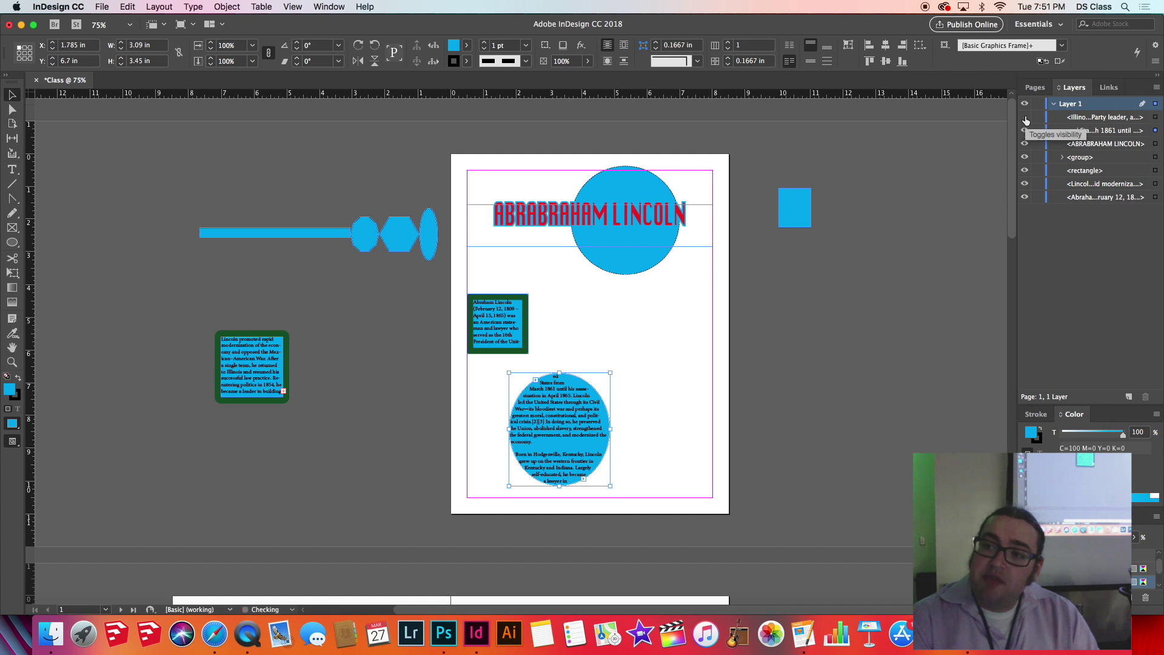
click(1025, 117)
click(1025, 156)
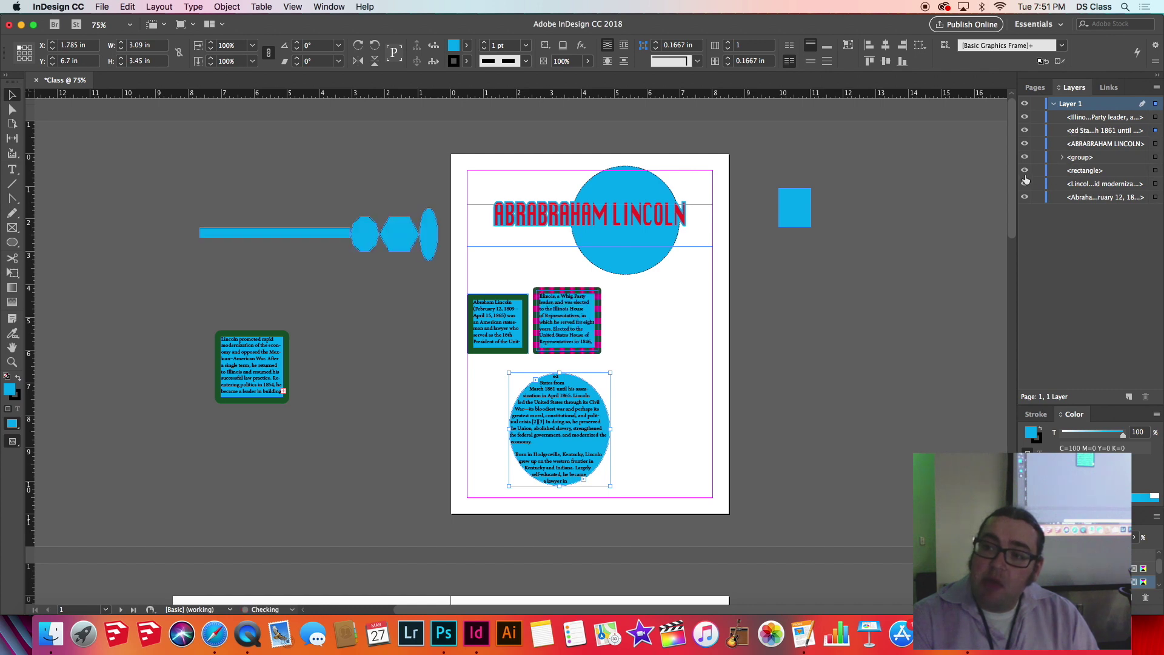
click(1056, 104)
click(1055, 106)
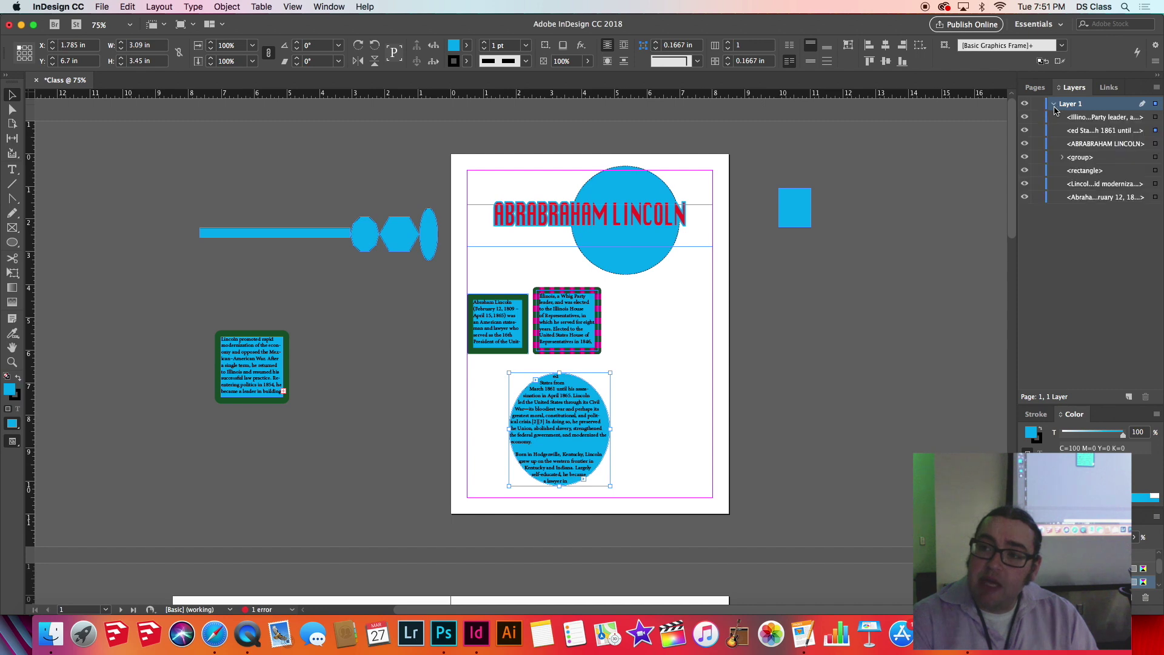
click(1054, 106)
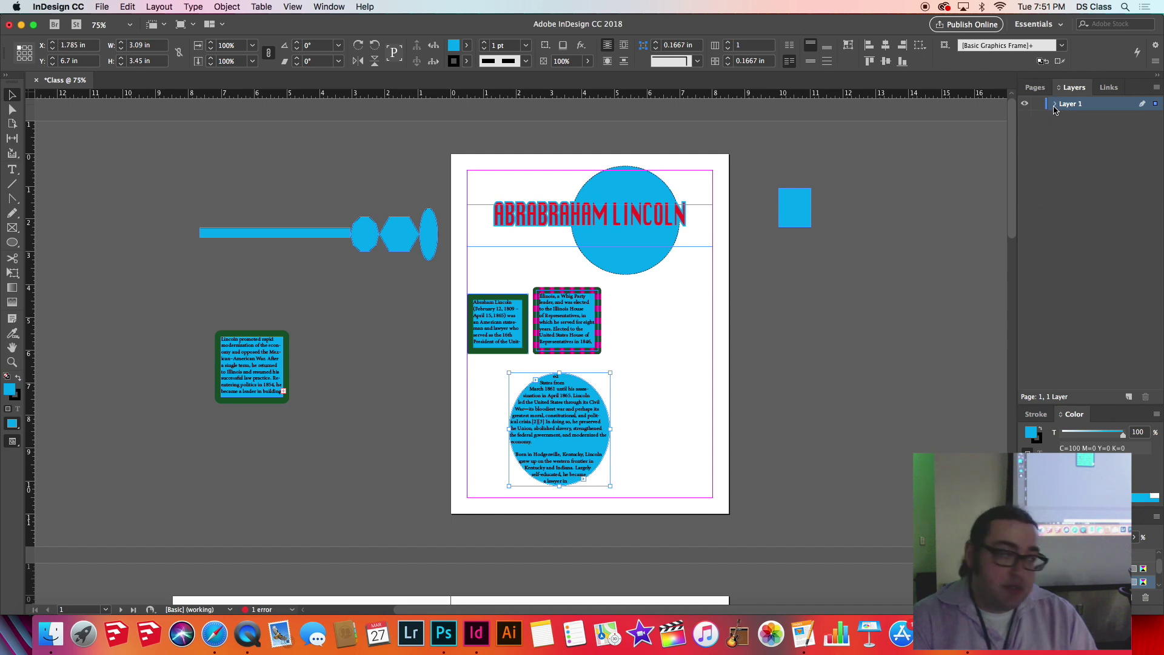
Create a new layer and place it beneath Layer 1 in the stacking order
click(1075, 134)
click(1129, 396)
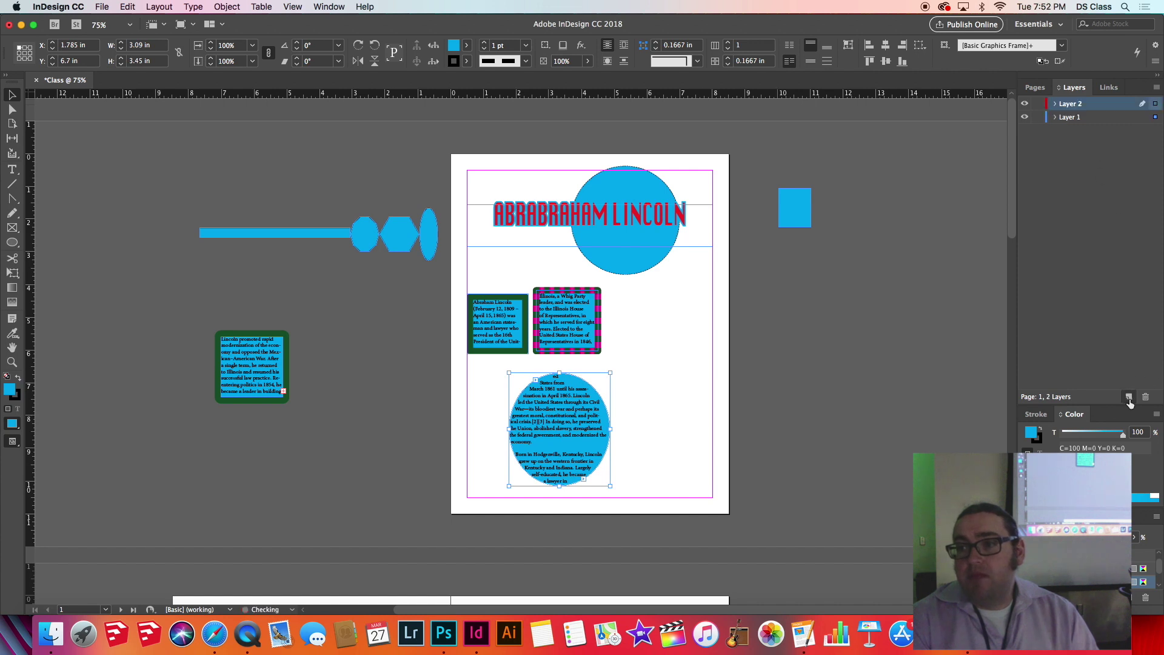
drag(1061, 111, 1048, 125)
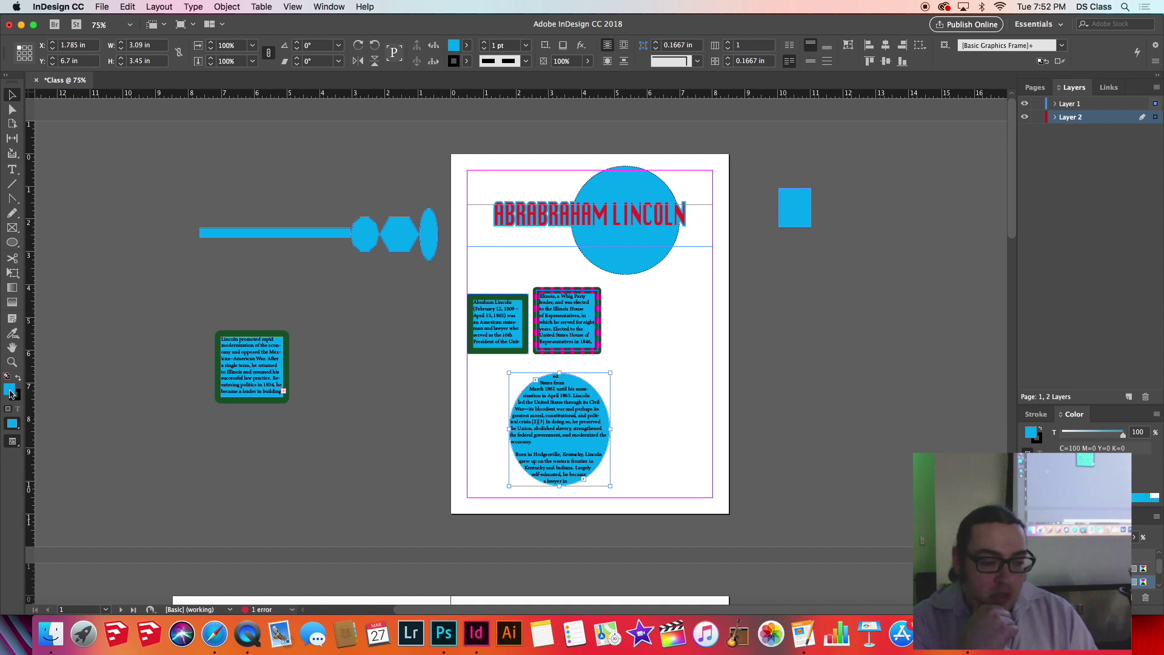
double_click(10, 392)
drag(385, 212, 309, 155)
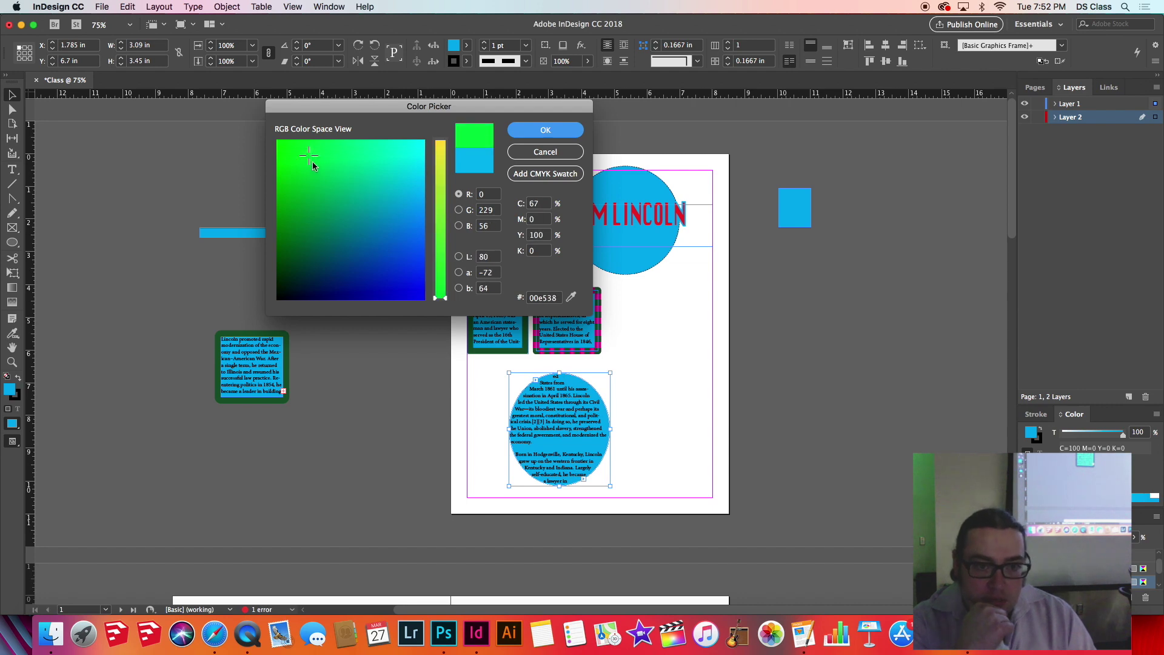
click(545, 130)
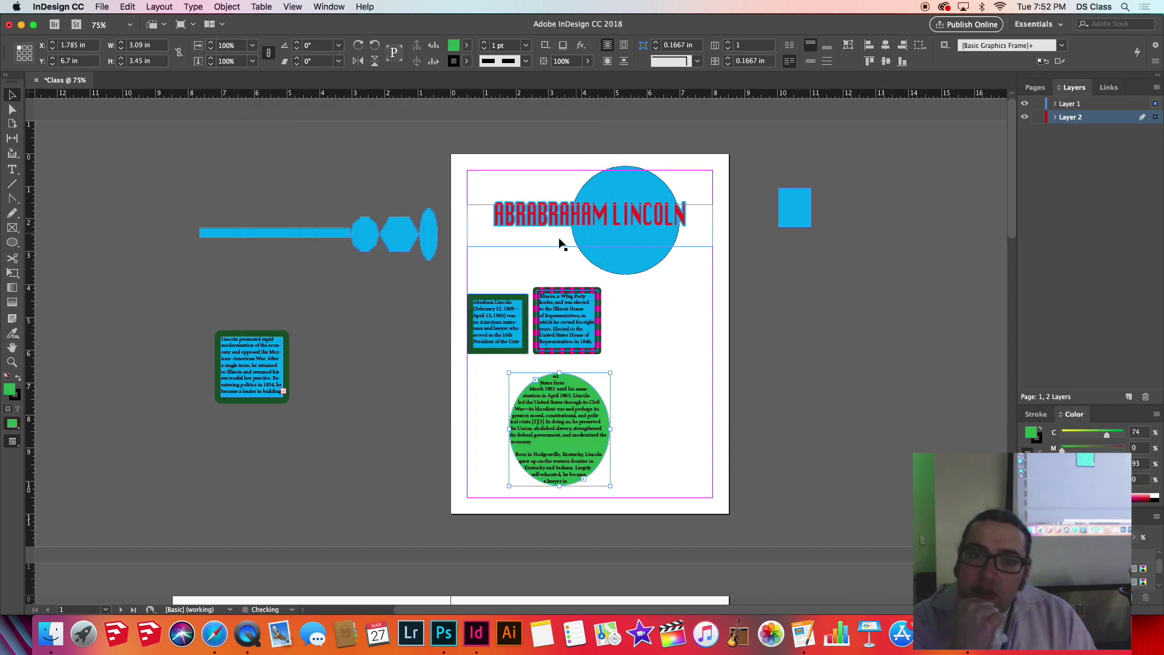
key(ctrl+z)
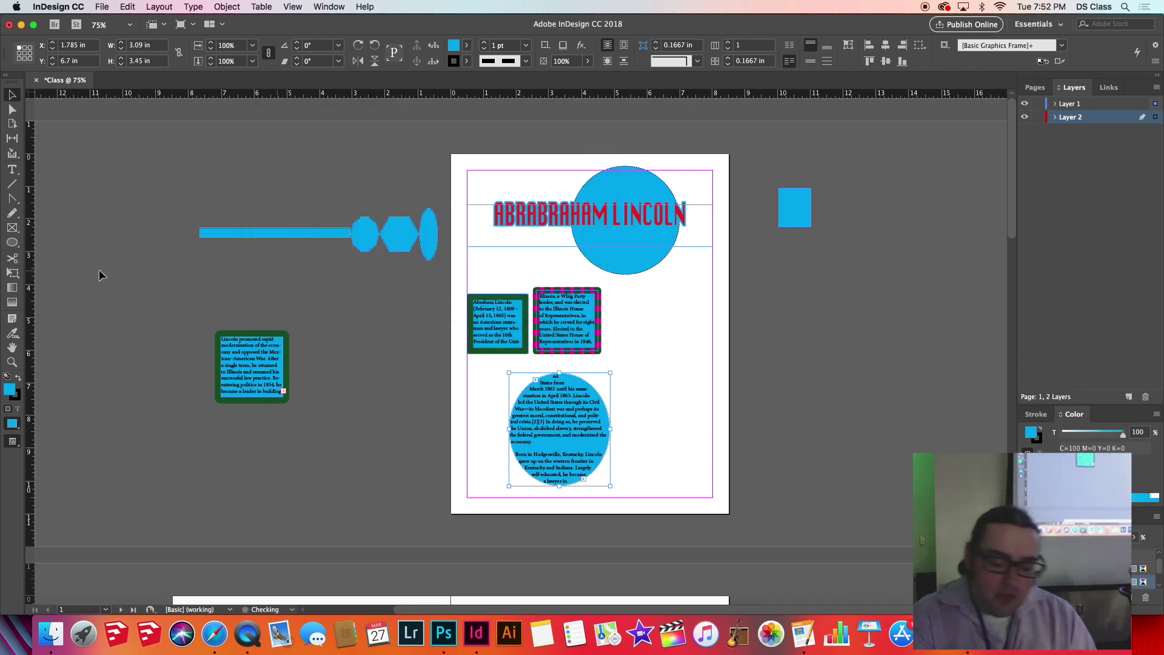
With nothing selected, set the fill to green 00ed6c and draw an 8.5 × 11 in rectangle covering page 1 on Layer 2
click(211, 316)
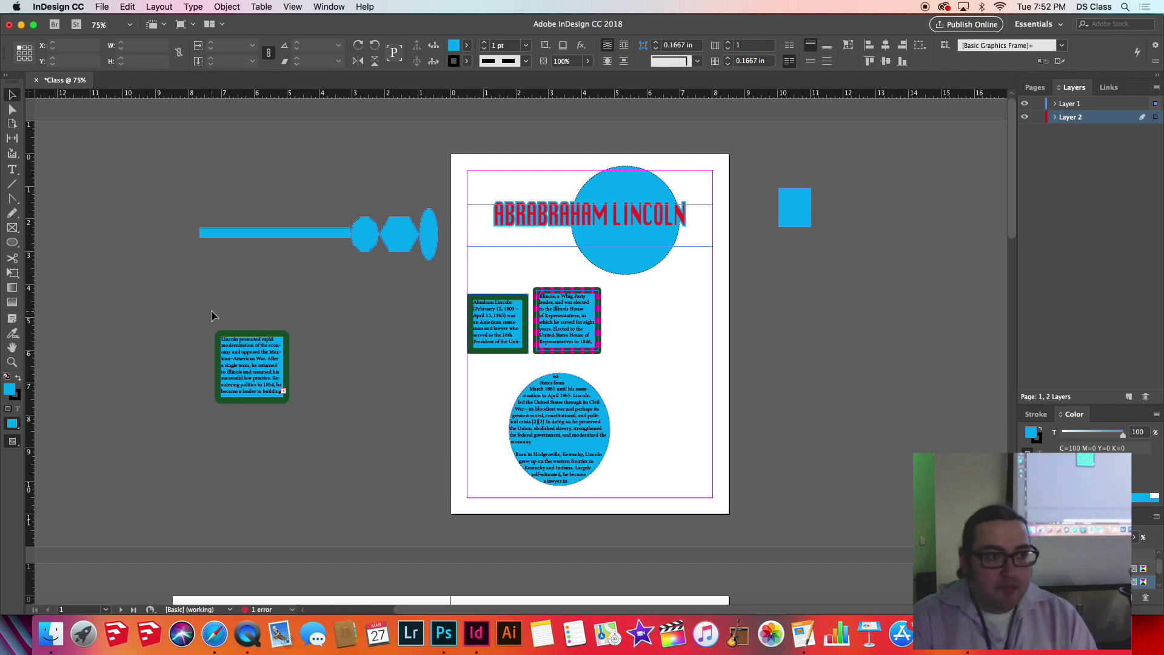
double_click(12, 390)
drag(319, 198, 339, 151)
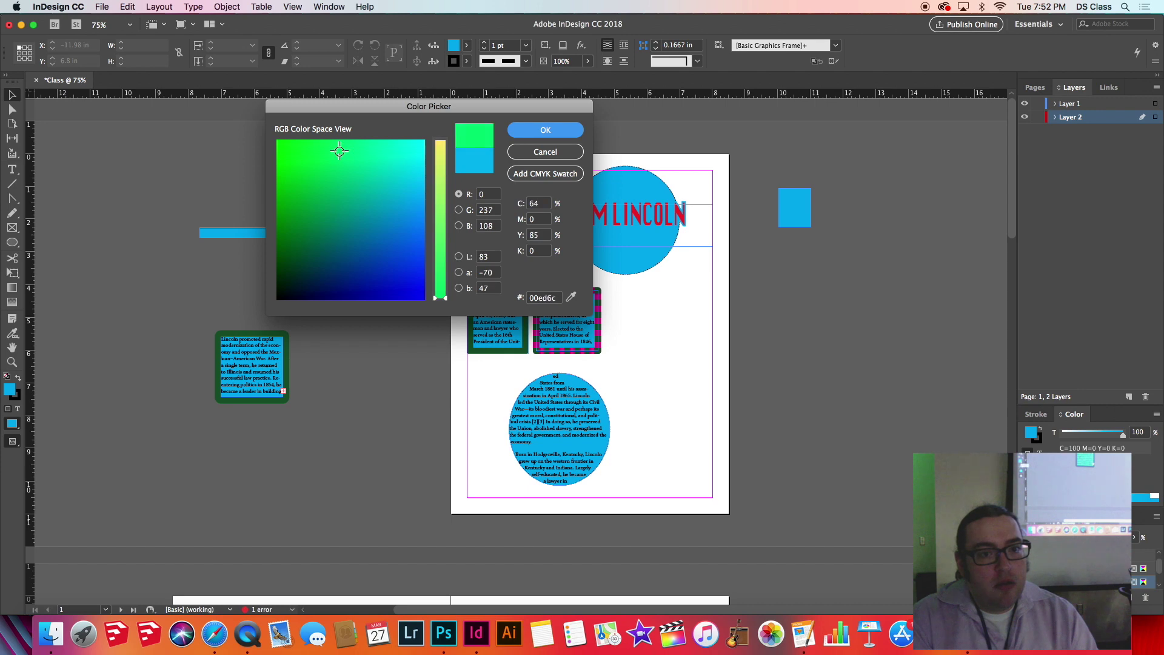
click(577, 135)
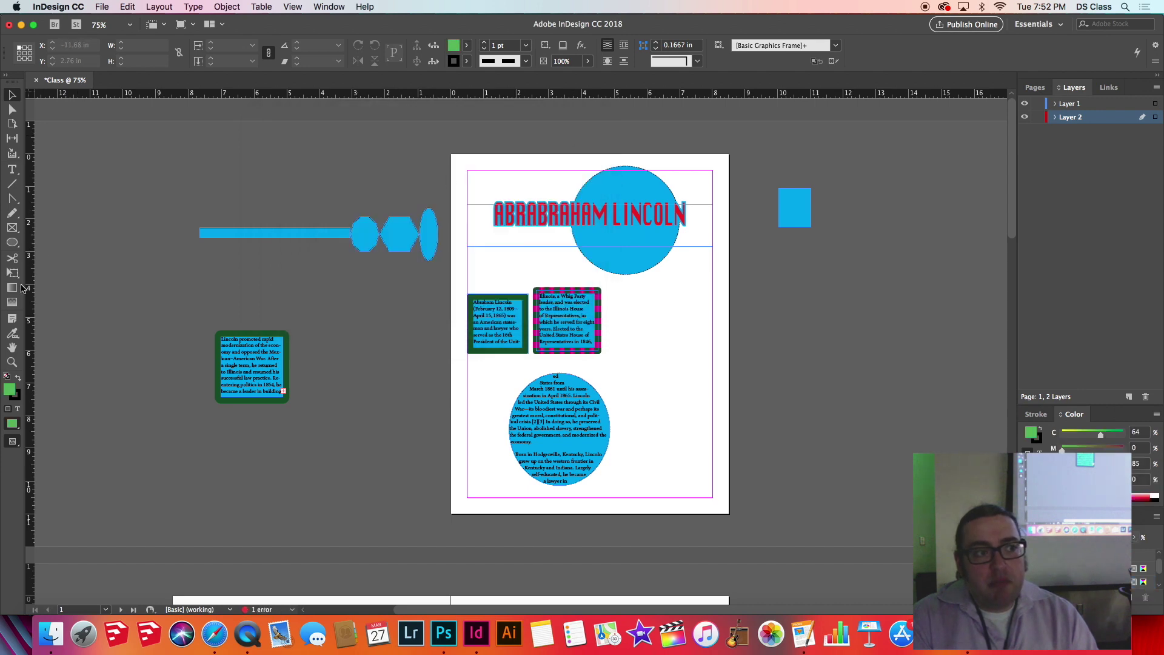
click(13, 243)
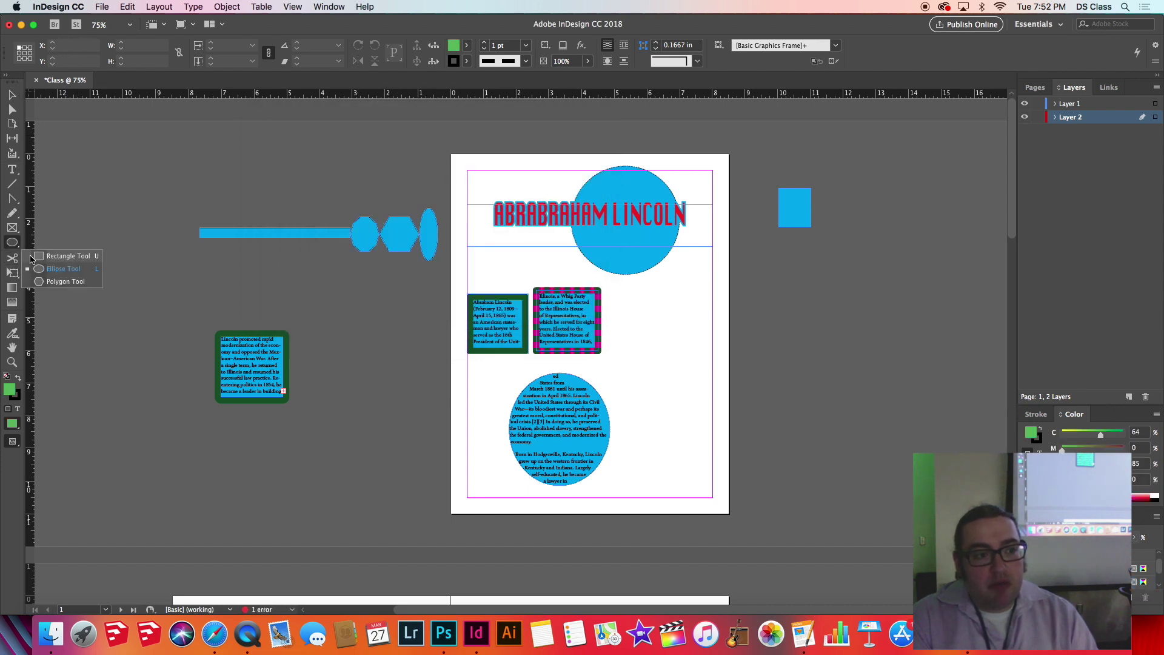
click(43, 254)
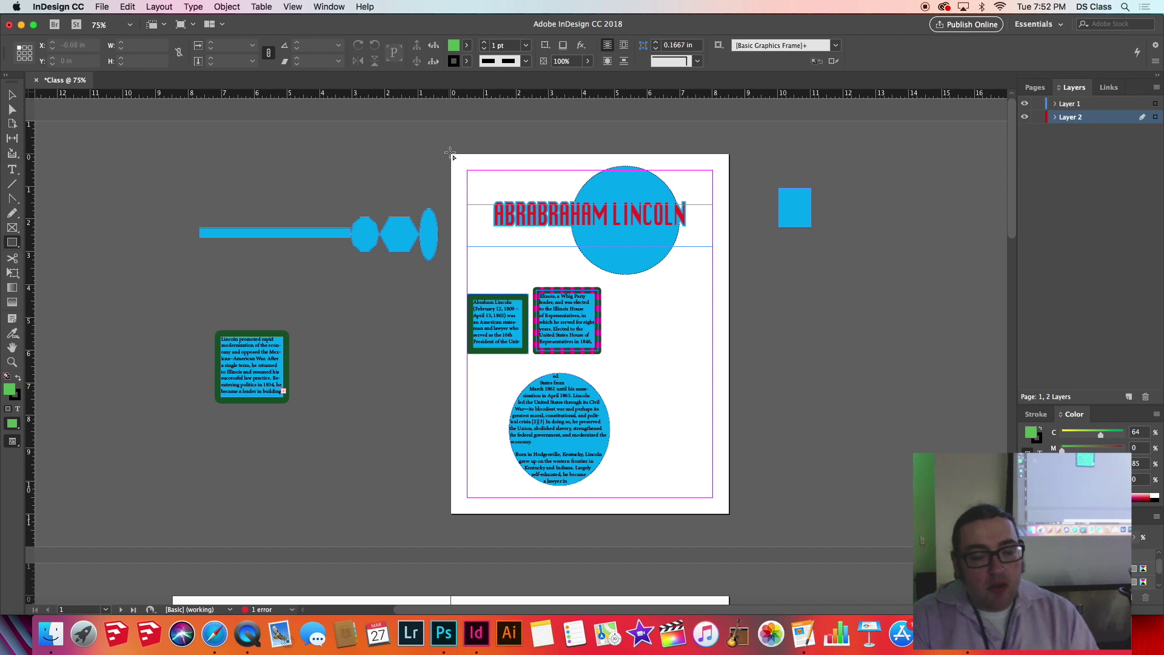
drag(451, 154, 729, 515)
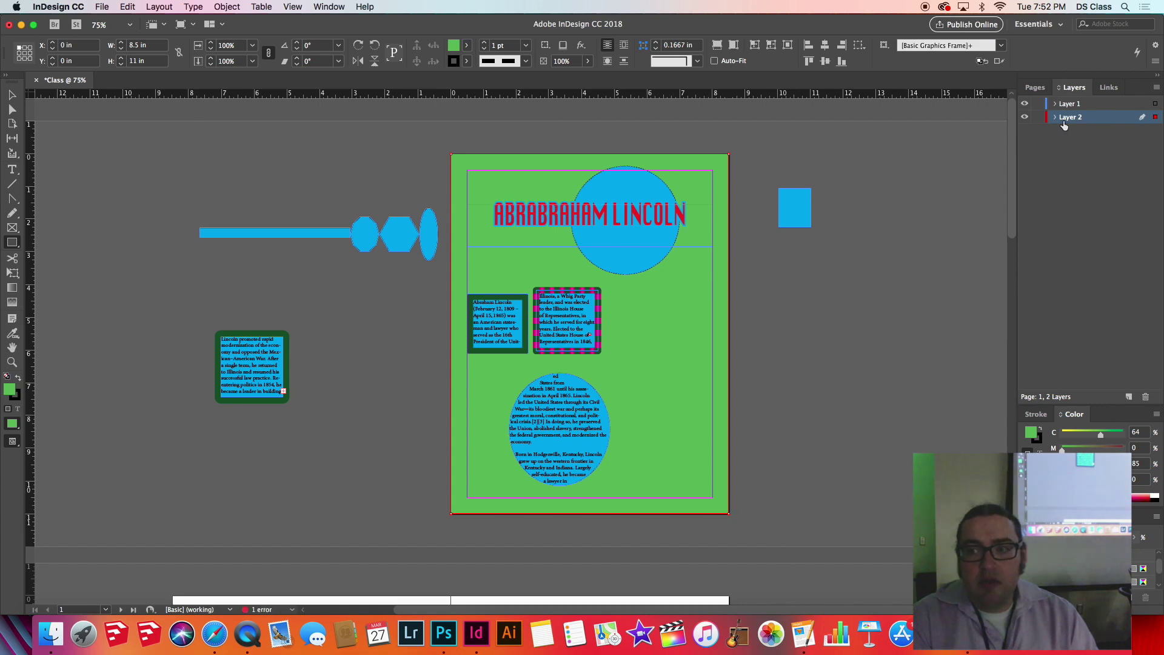
Toggle the visibility of Layer 1 and Layer 2 in turn to see what each contains, leaving both shown
click(1025, 104)
click(1025, 103)
click(1025, 117)
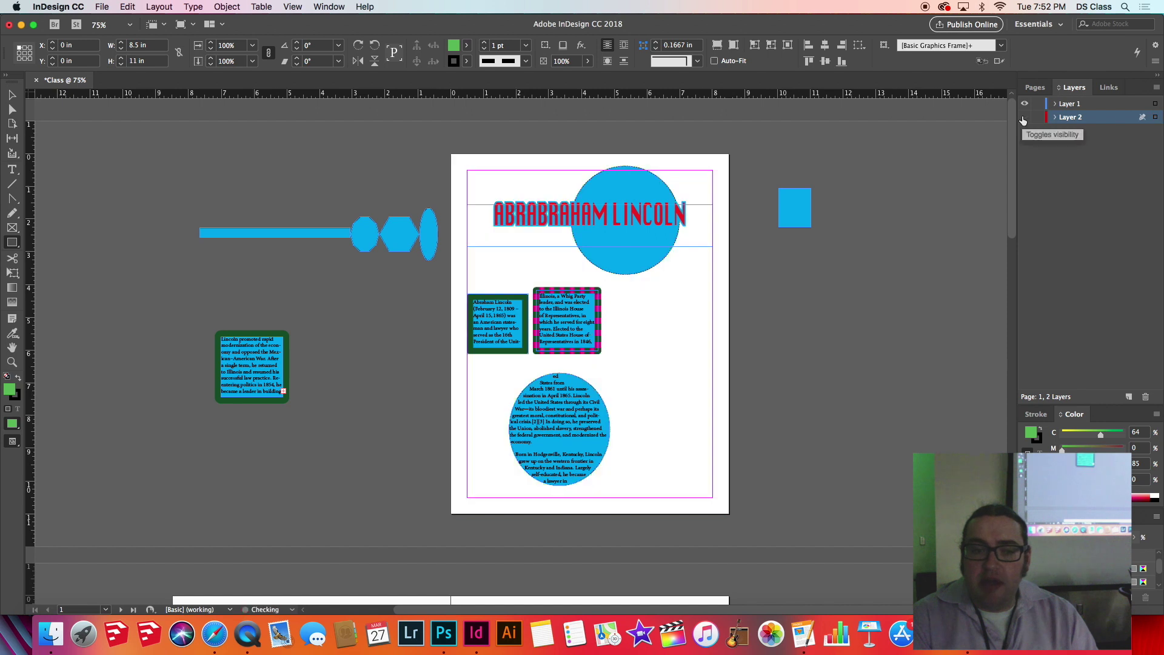
click(1024, 117)
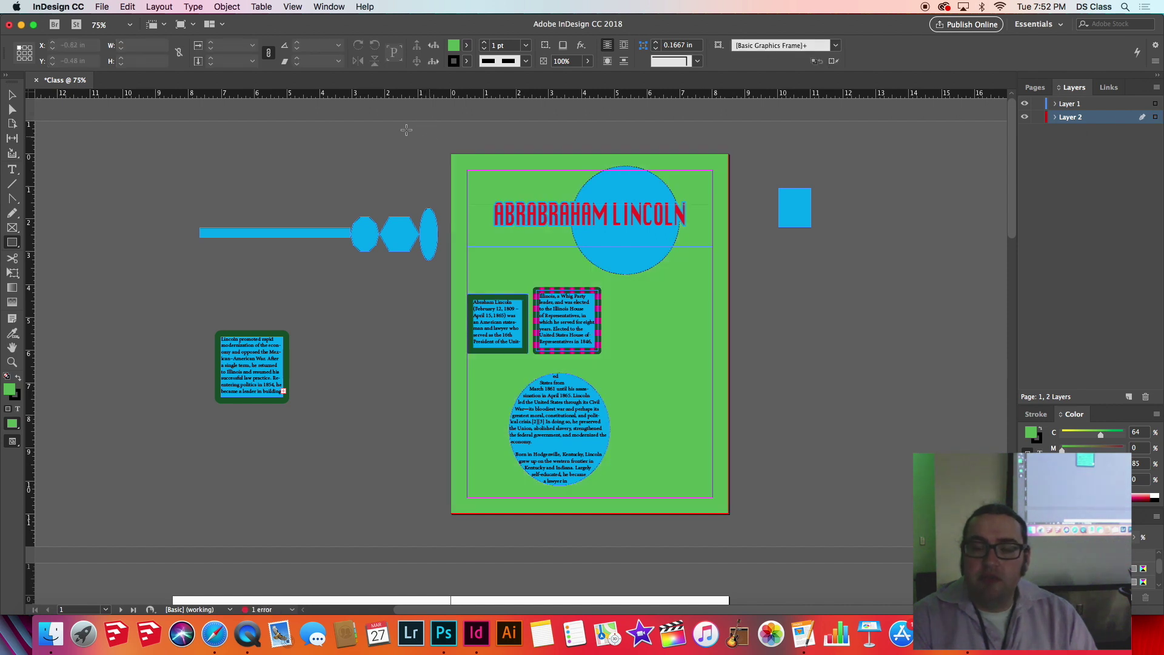
Move the green background rectangle down and to the right, to about X 1.2 in and Y 1.46 in
click(12, 96)
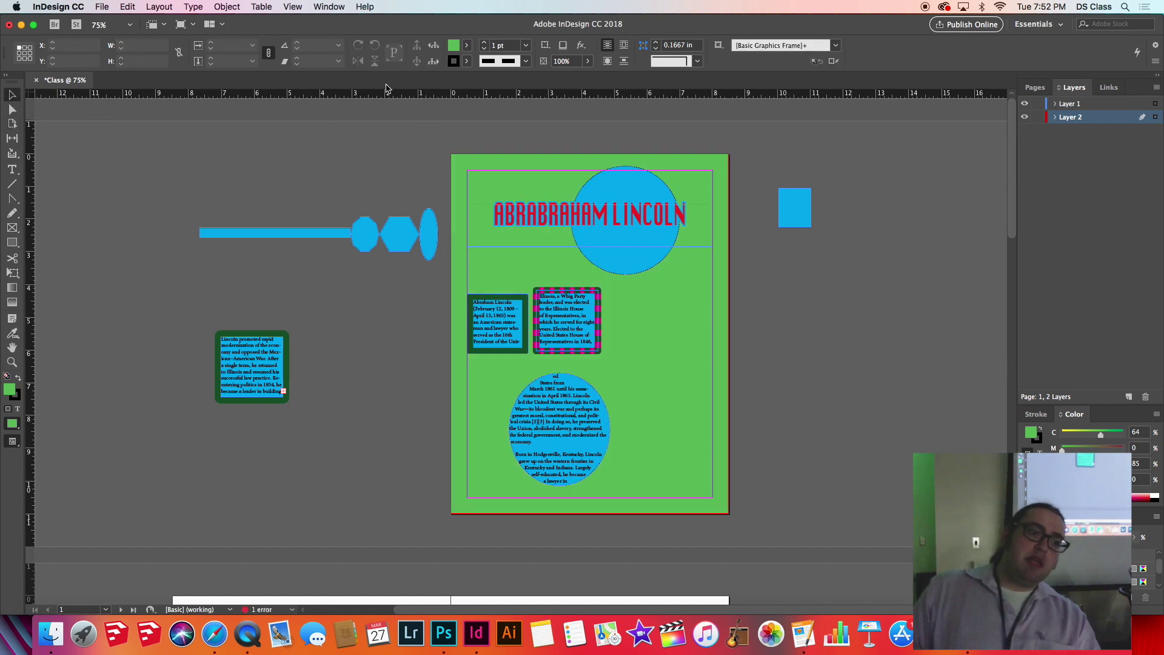
drag(634, 249, 673, 296)
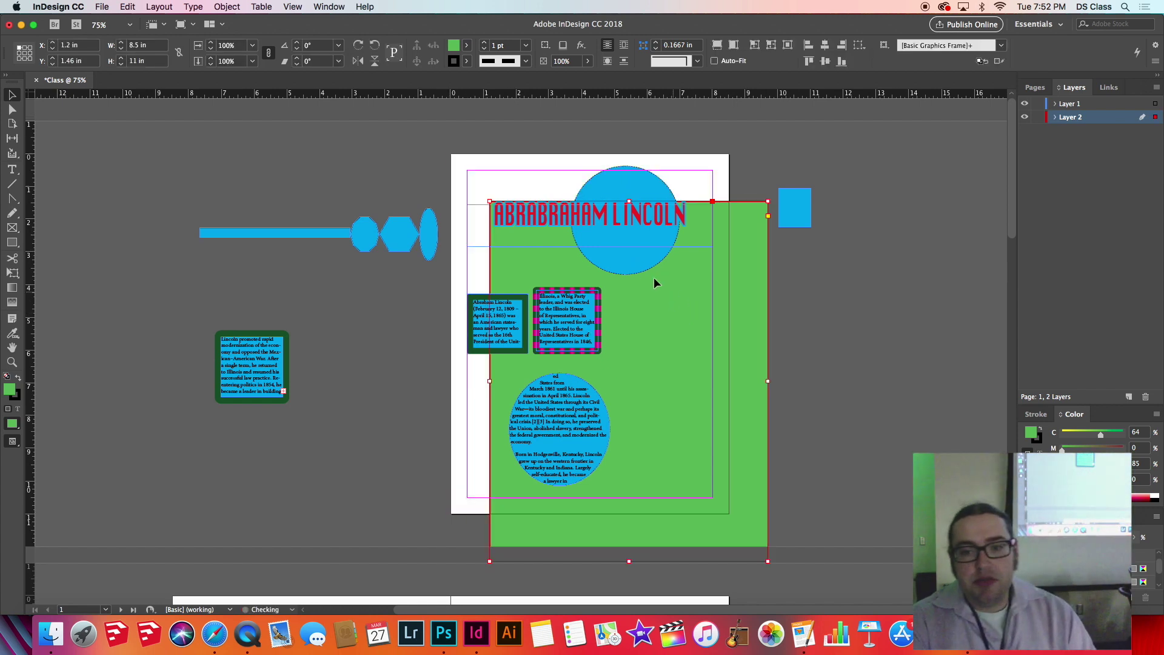
Move the green background rectangle back to X 0 in, Y 0 in, deselect it, and make Layer 1 active
drag(569, 226, 533, 177)
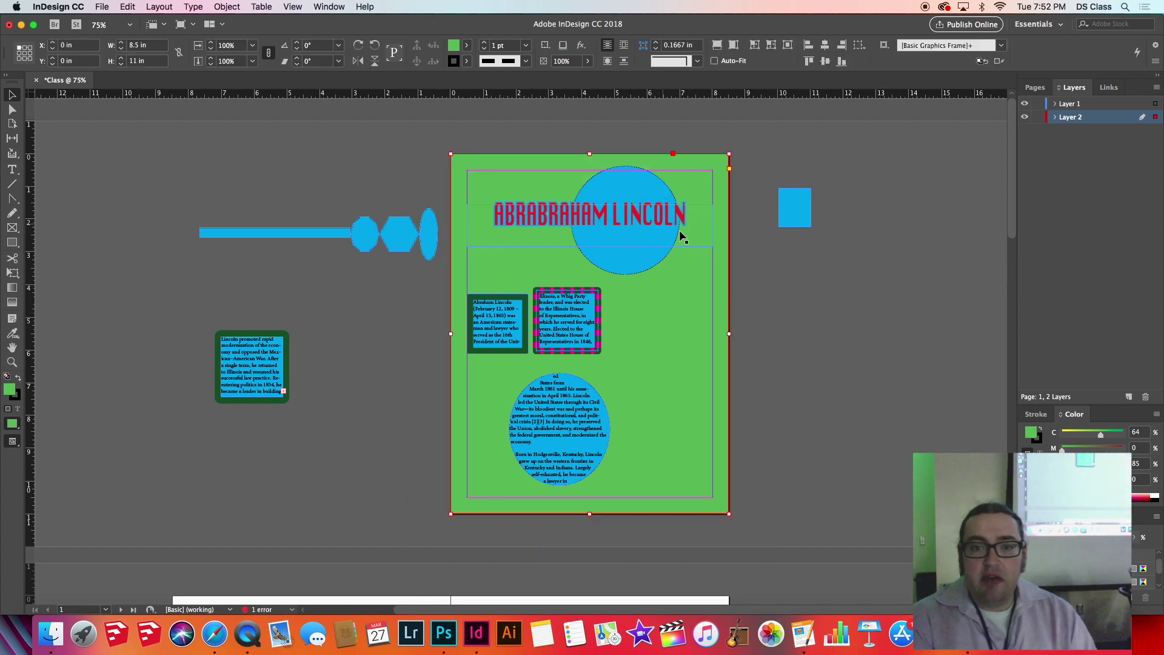
click(950, 202)
click(1110, 108)
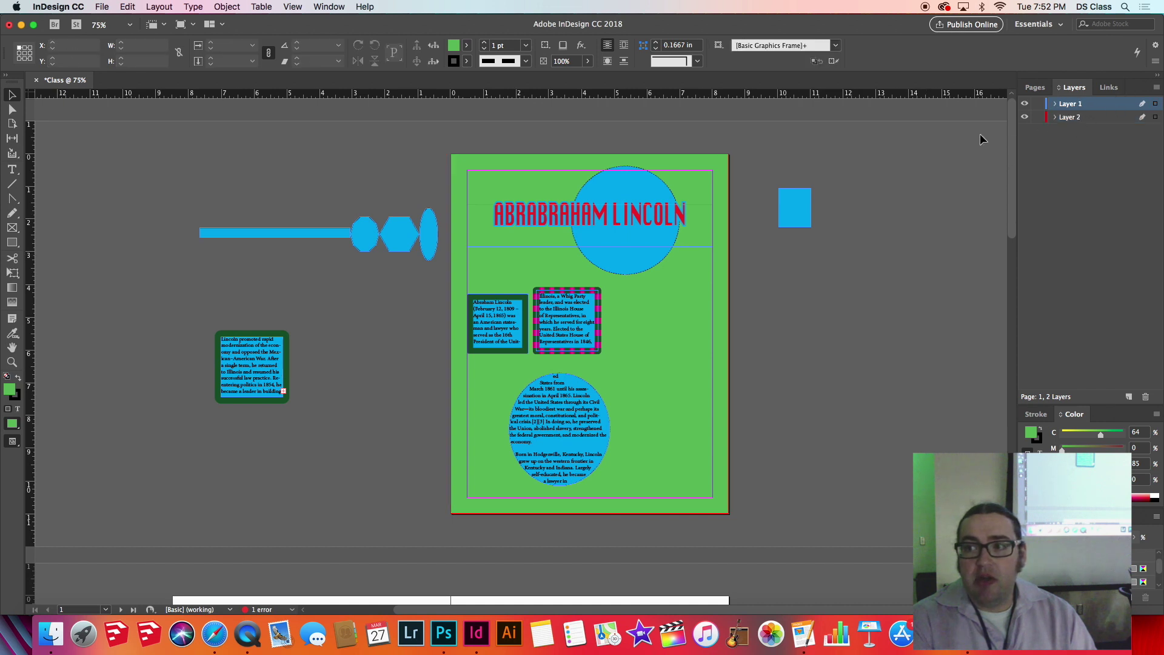
Try to move the green background rectangle off page 1 with Layer 1 active, and undo the move
drag(660, 296, 1077, 173)
drag(617, 257, 847, 325)
key(super+z)
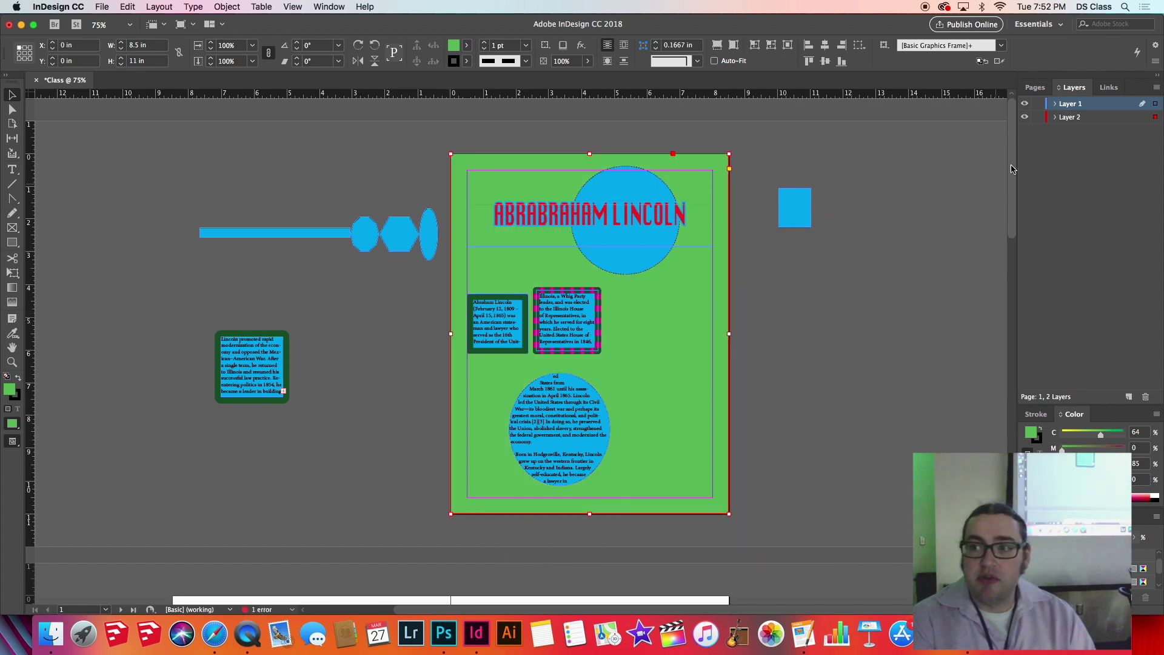
Shift the page 1 title slightly down and to the right, and lock Layer 2, which holds the green background
drag(579, 210, 584, 216)
click(676, 321)
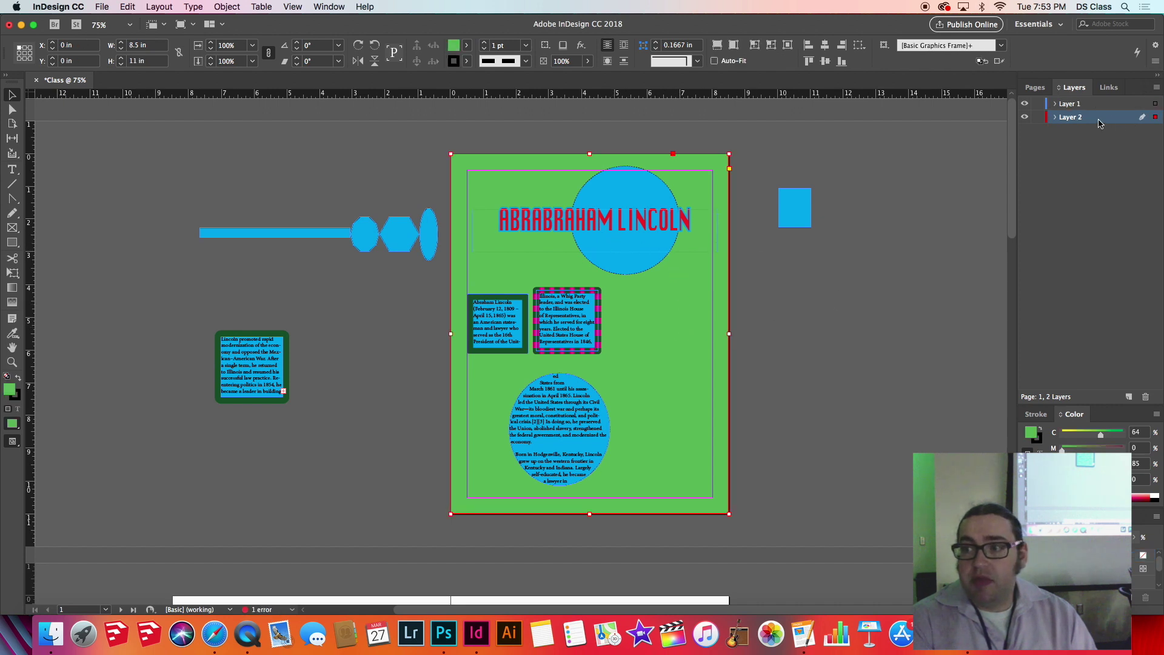
click(1037, 118)
mouse_move(199, 206)
mouse_down()
mouse_move(289, 240)
mouse_move(643, 480)
mouse_move(809, 491)
mouse_up()
click(811, 462)
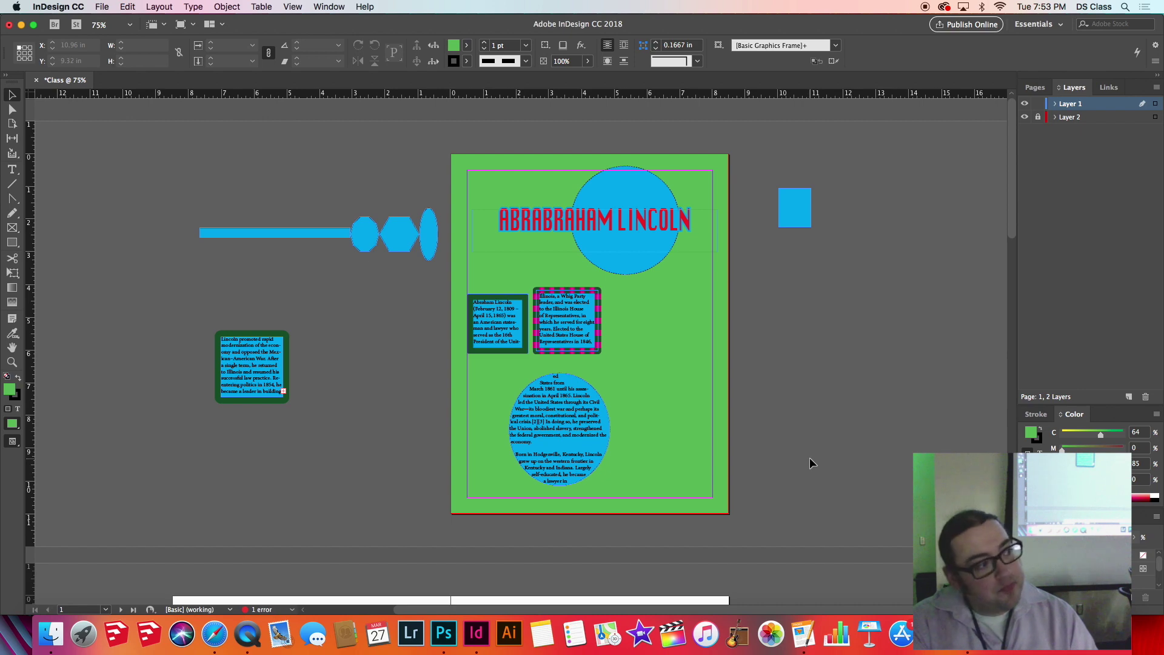
click(1128, 397)
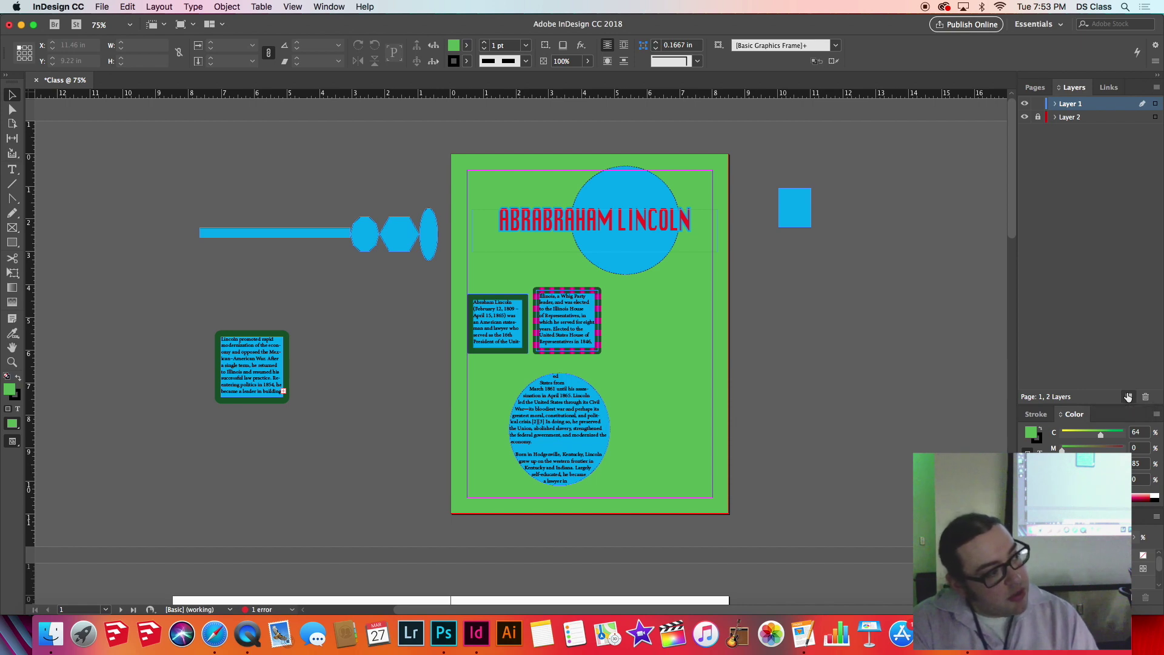
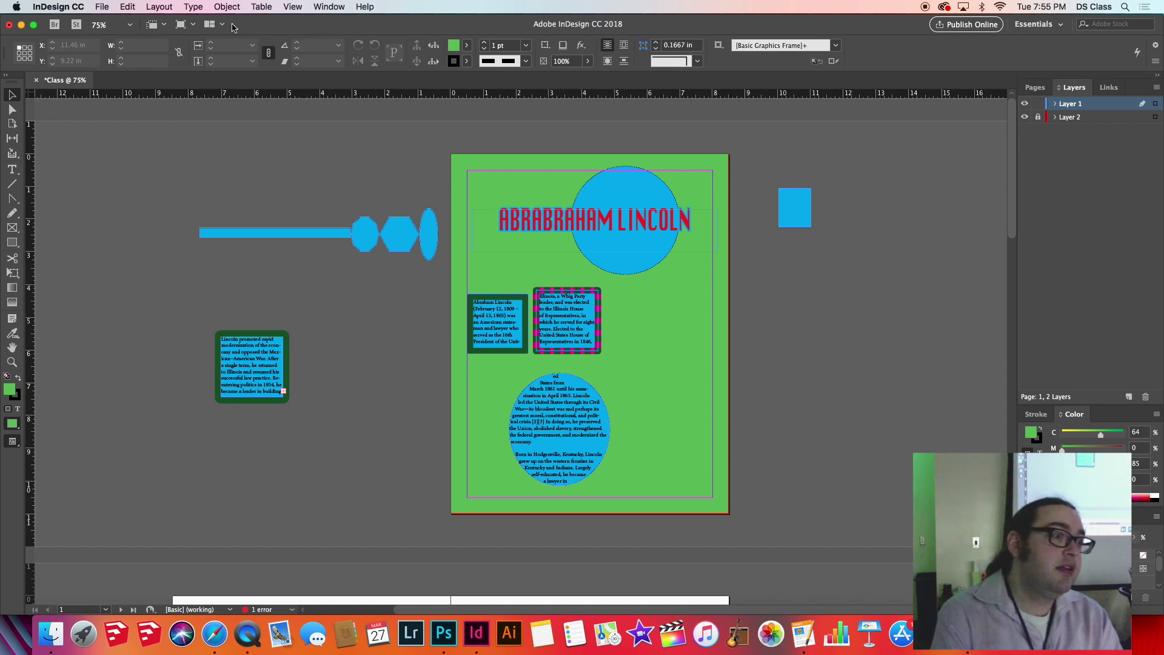
Save a copy of the document as Class.idml in Documents, using the InDesign CS4 or later (IDML) format
click(102, 7)
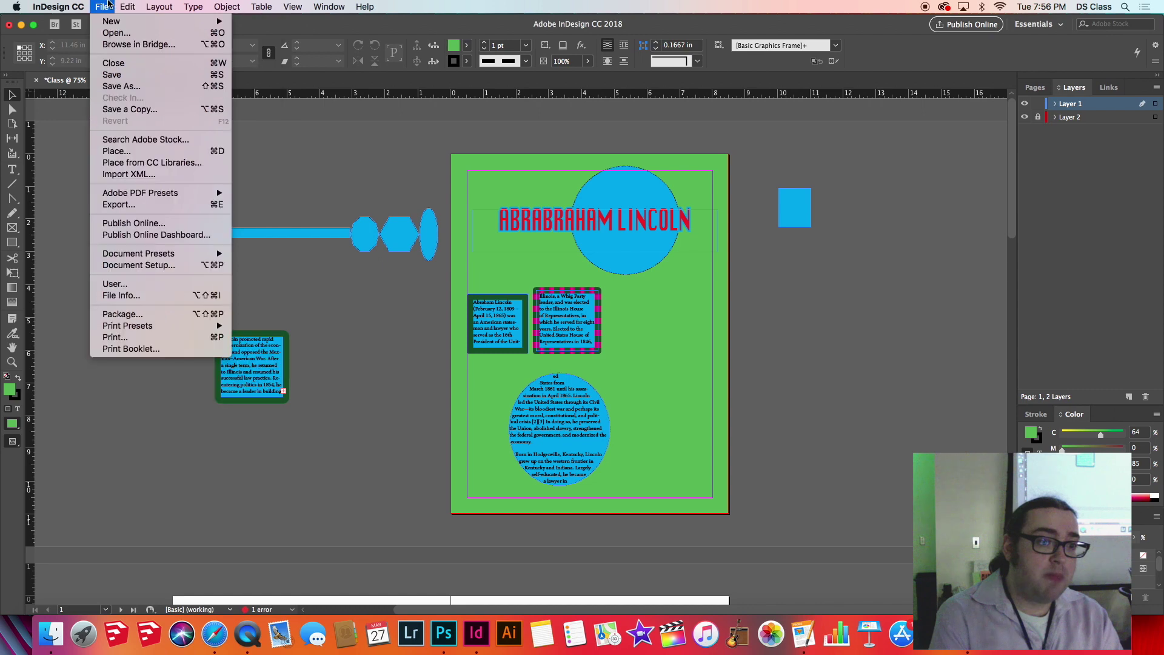
click(121, 86)
click(617, 207)
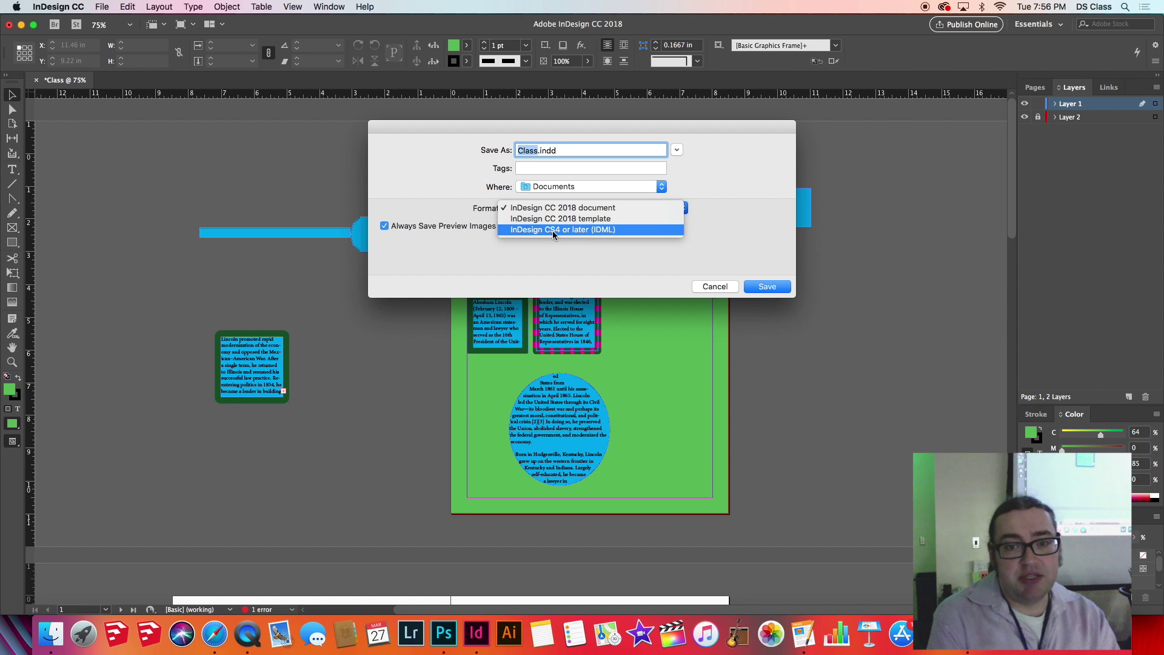
click(573, 231)
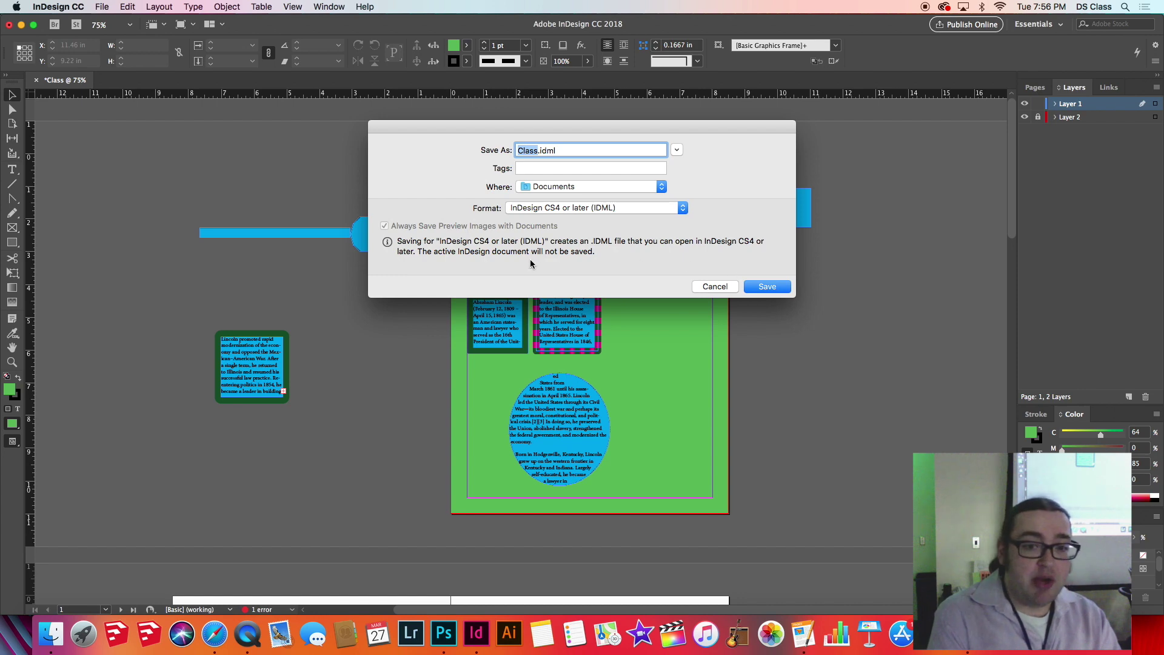
click(749, 288)
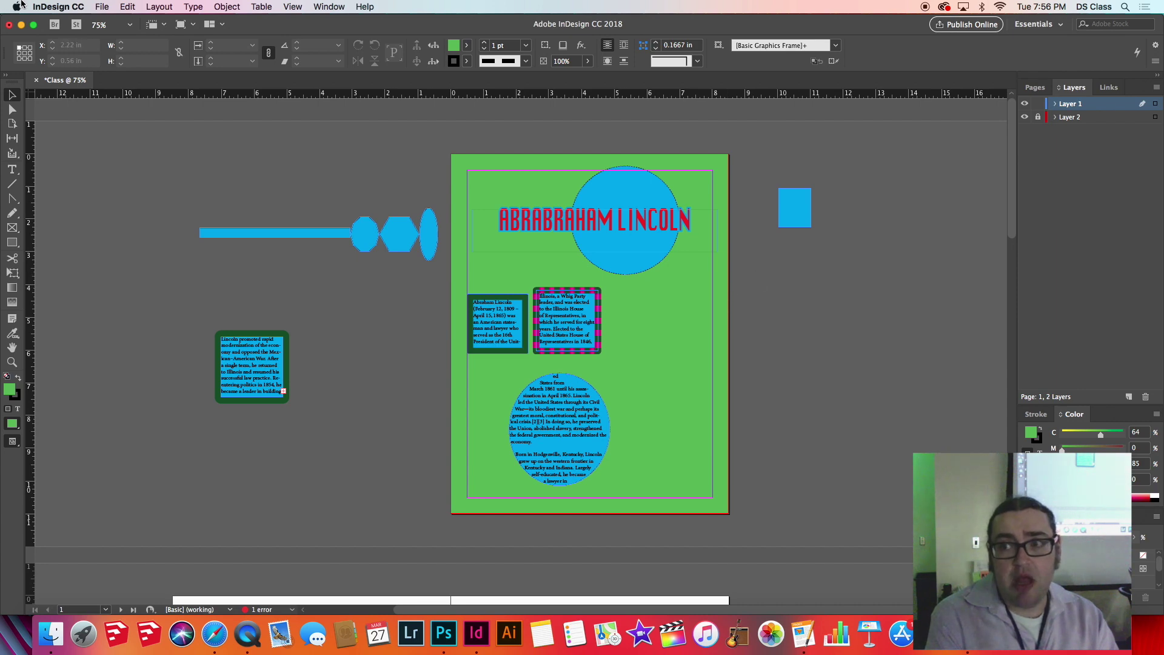
Review the file formats offered for saving the document, and close the Save As dialog without saving
click(102, 6)
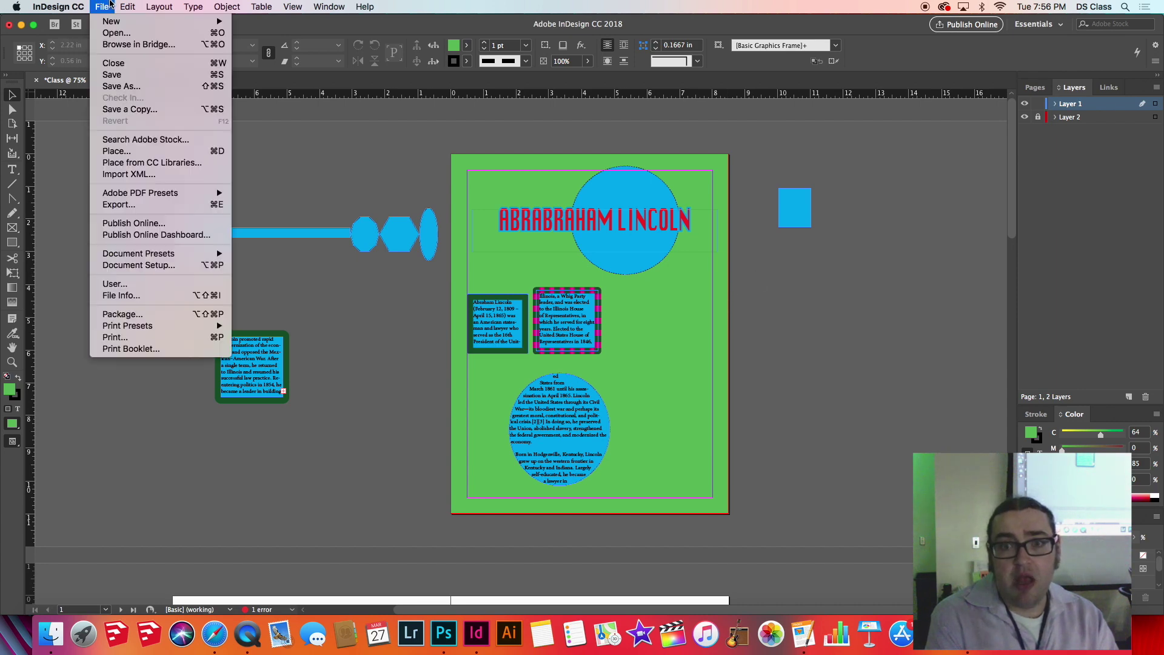
click(114, 88)
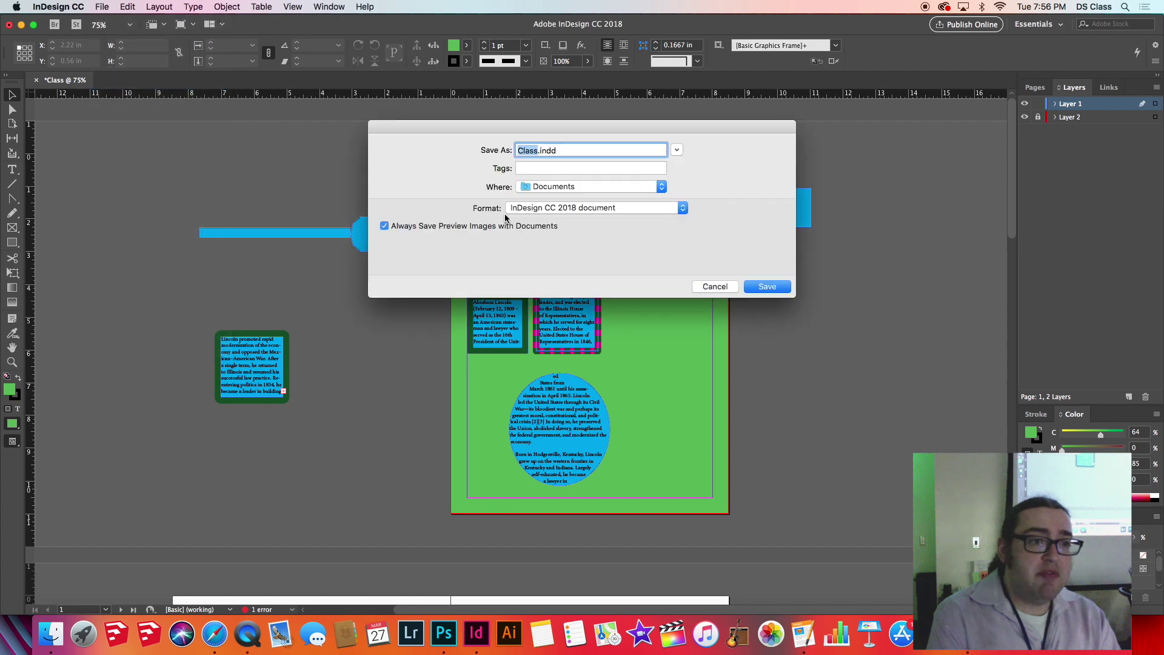
click(574, 206)
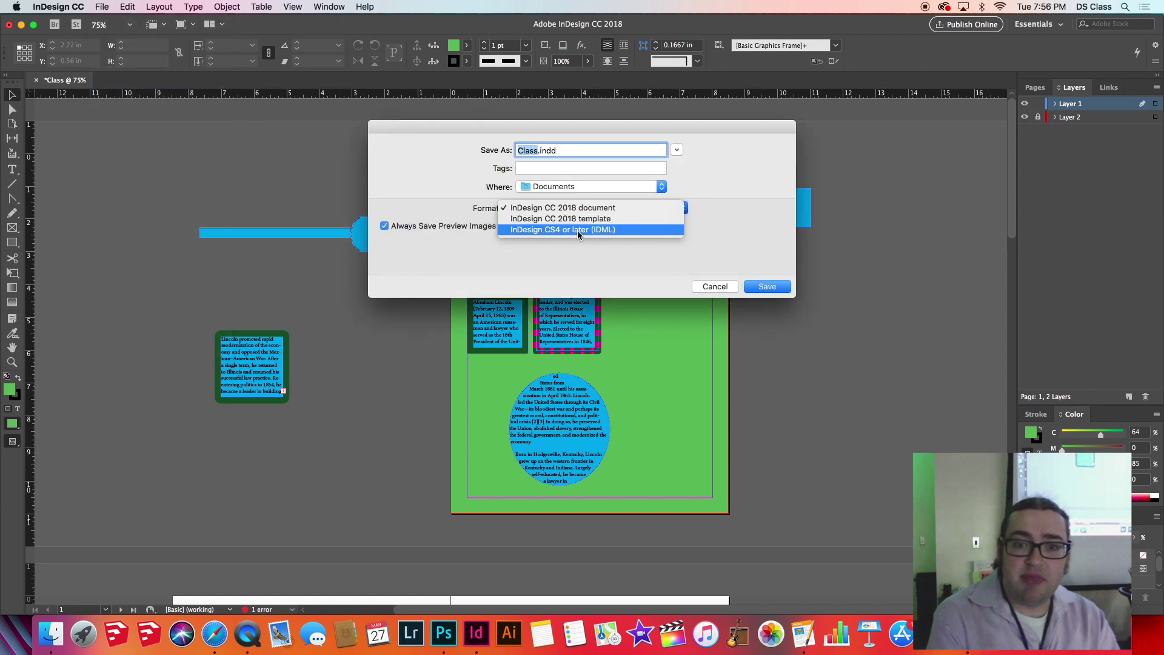
click(716, 286)
click(699, 288)
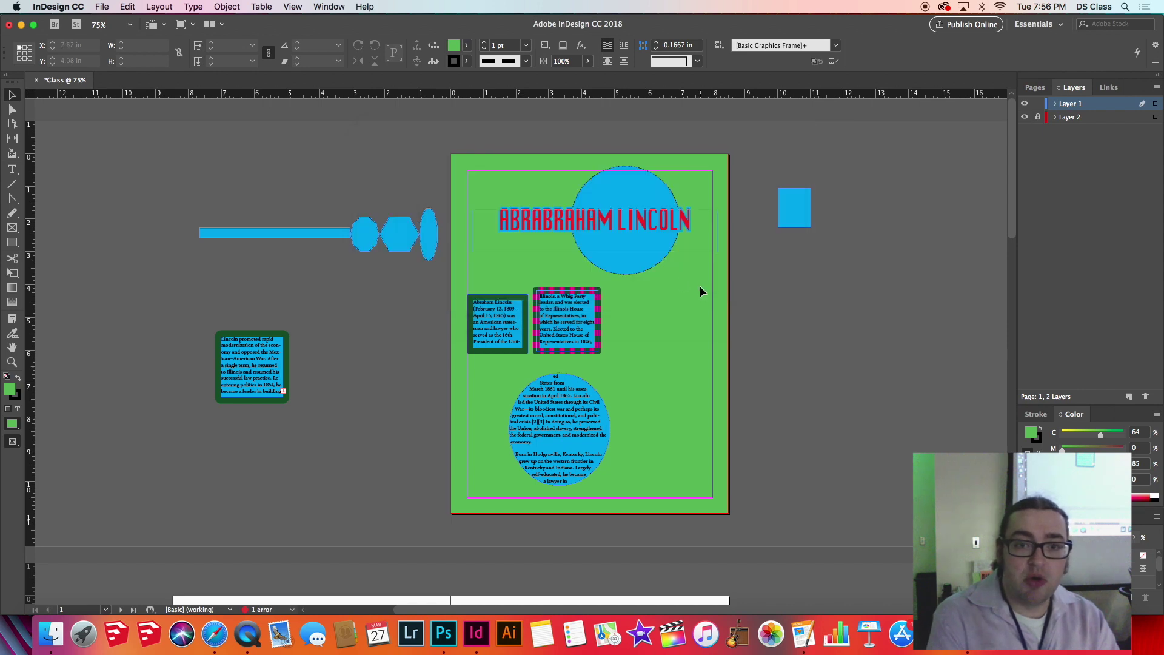
Start exporting the document to Documents as Class.pdf in Adobe PDF (Print) format
click(101, 6)
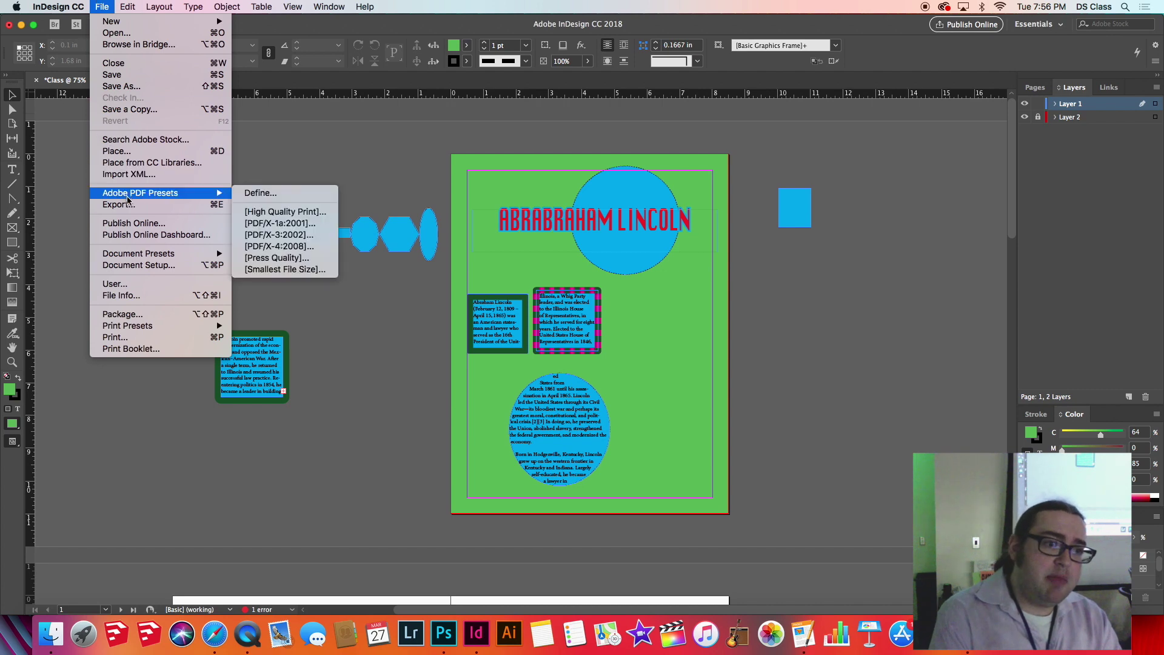
click(433, 459)
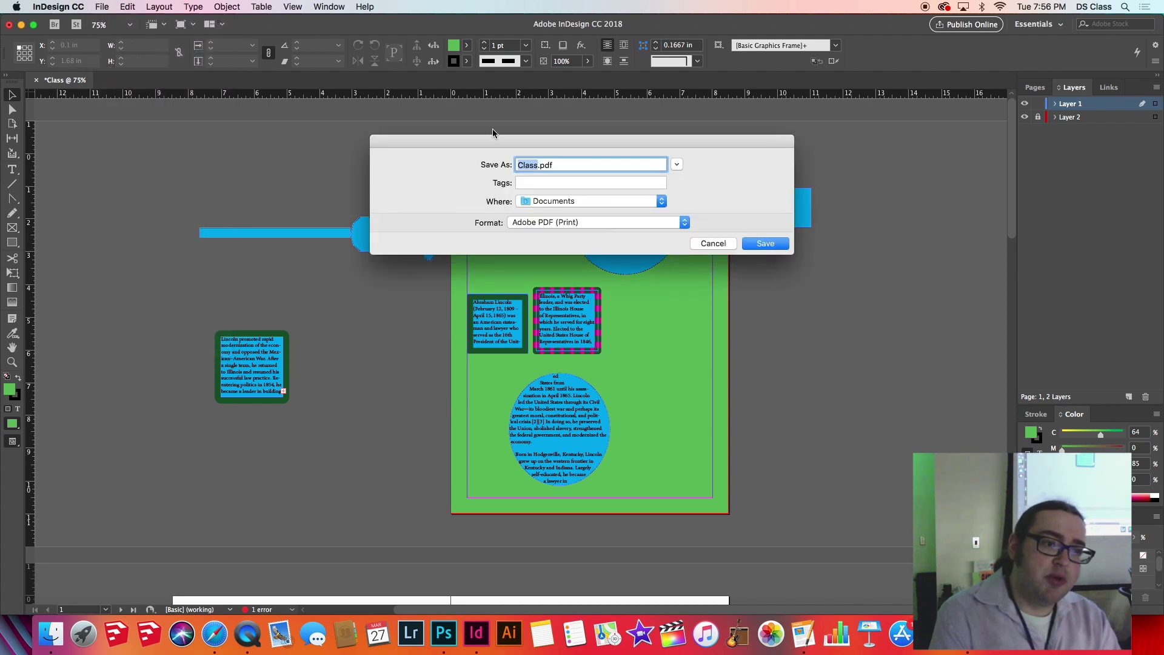
click(778, 244)
drag(214, 99, 180, 137)
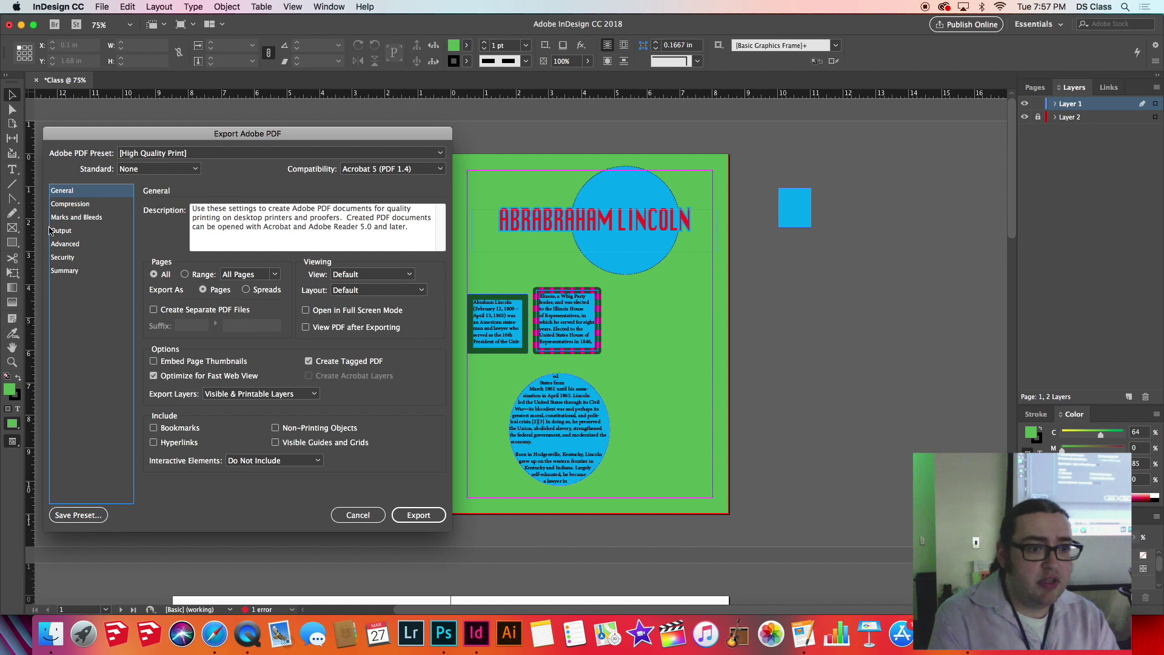
Examine the PDF export's General, Compression, Output, Advanced and Security settings and the available presets, and cancel the export
click(76, 206)
click(79, 230)
click(80, 244)
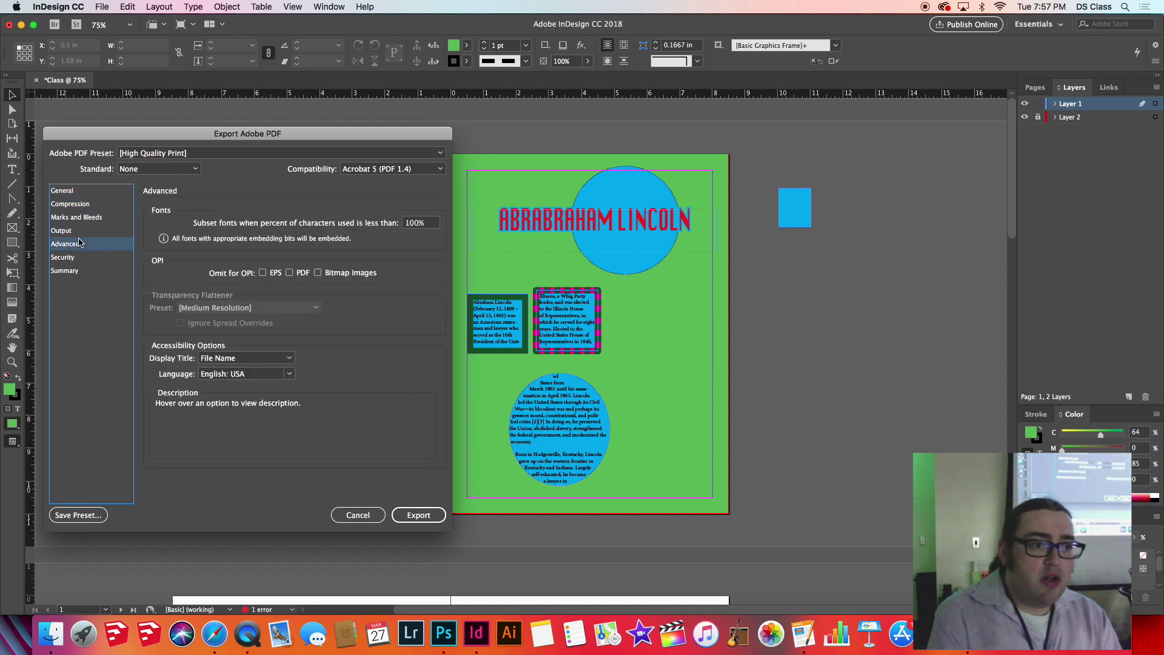
click(80, 257)
click(82, 284)
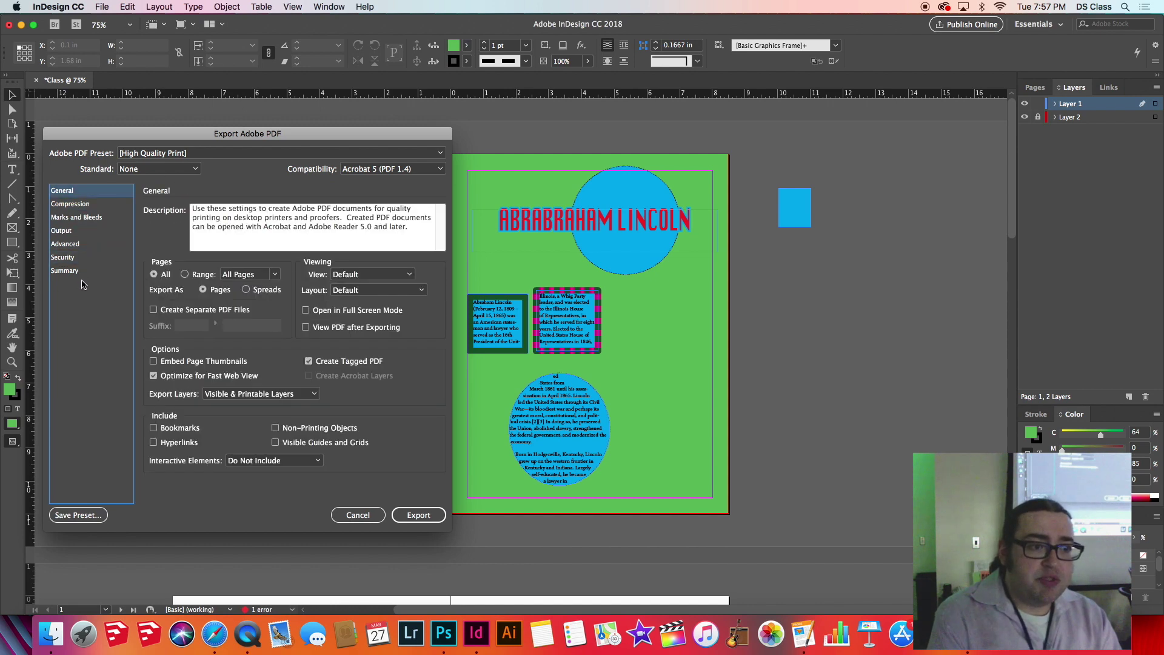
click(92, 207)
click(89, 229)
click(85, 258)
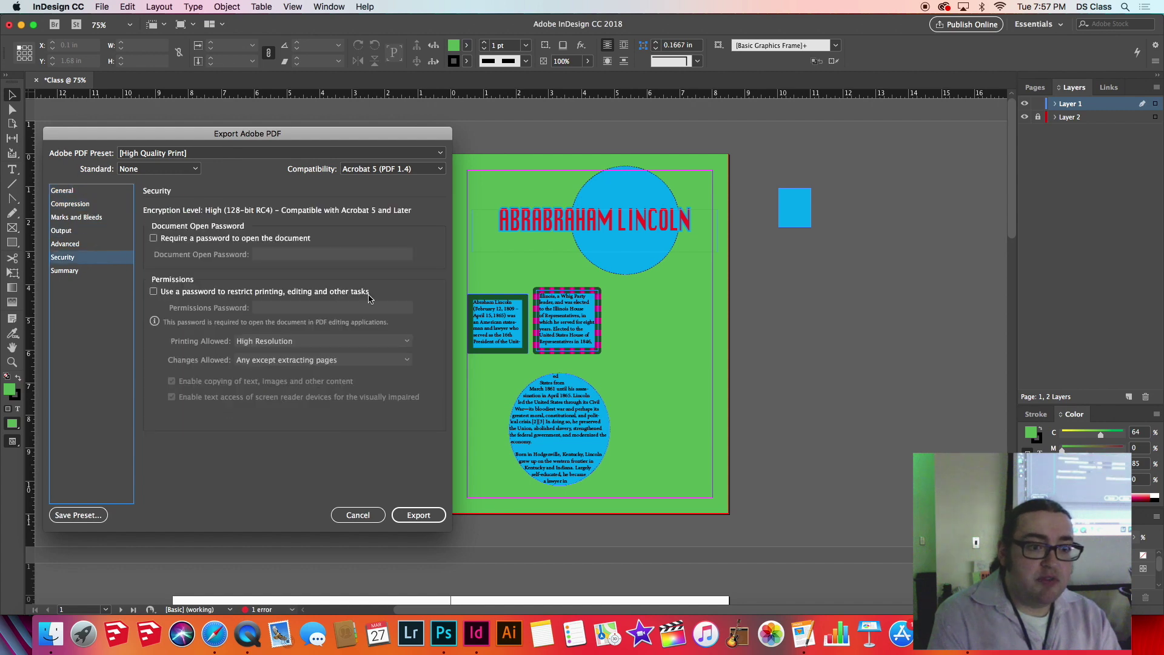
click(74, 204)
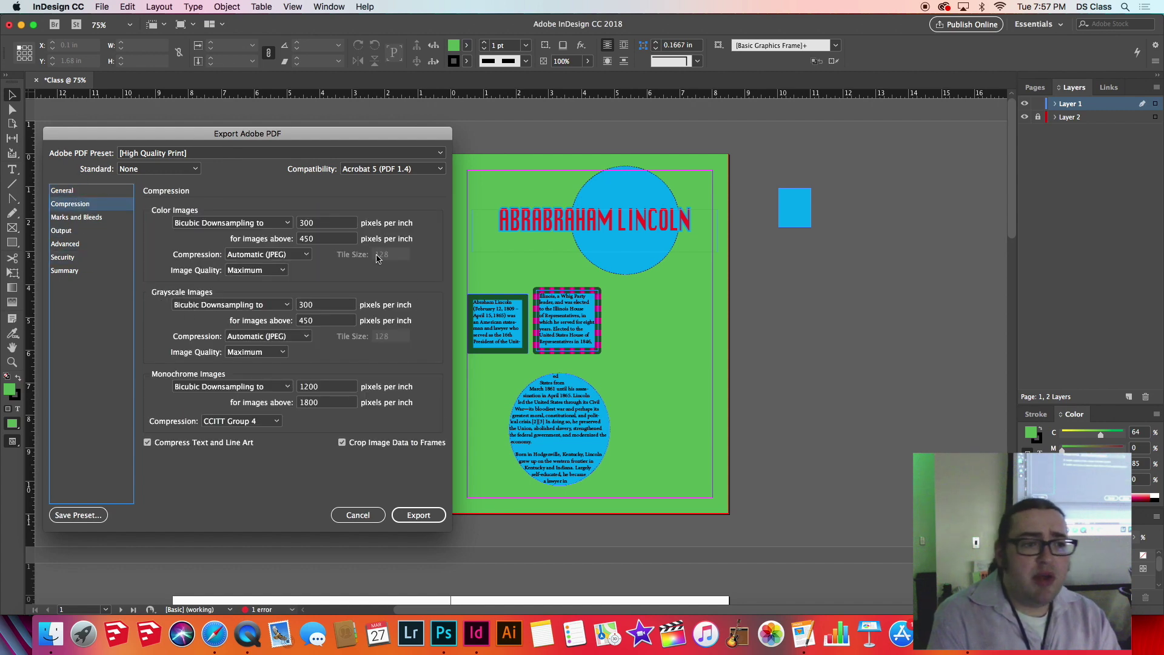
click(82, 191)
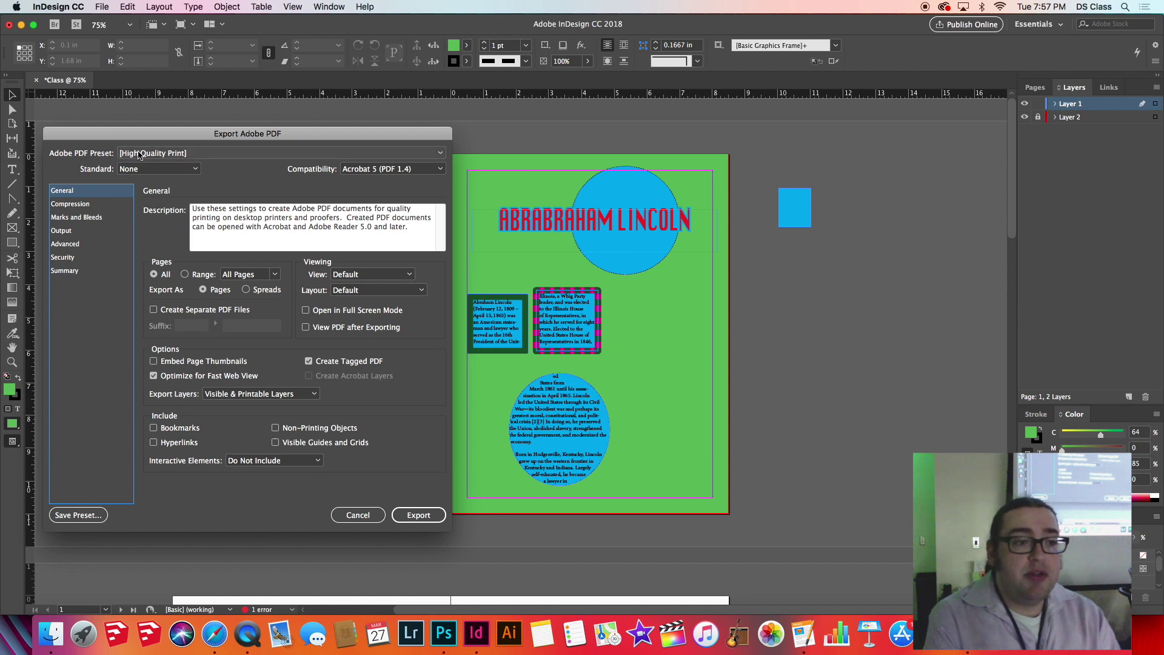
click(159, 155)
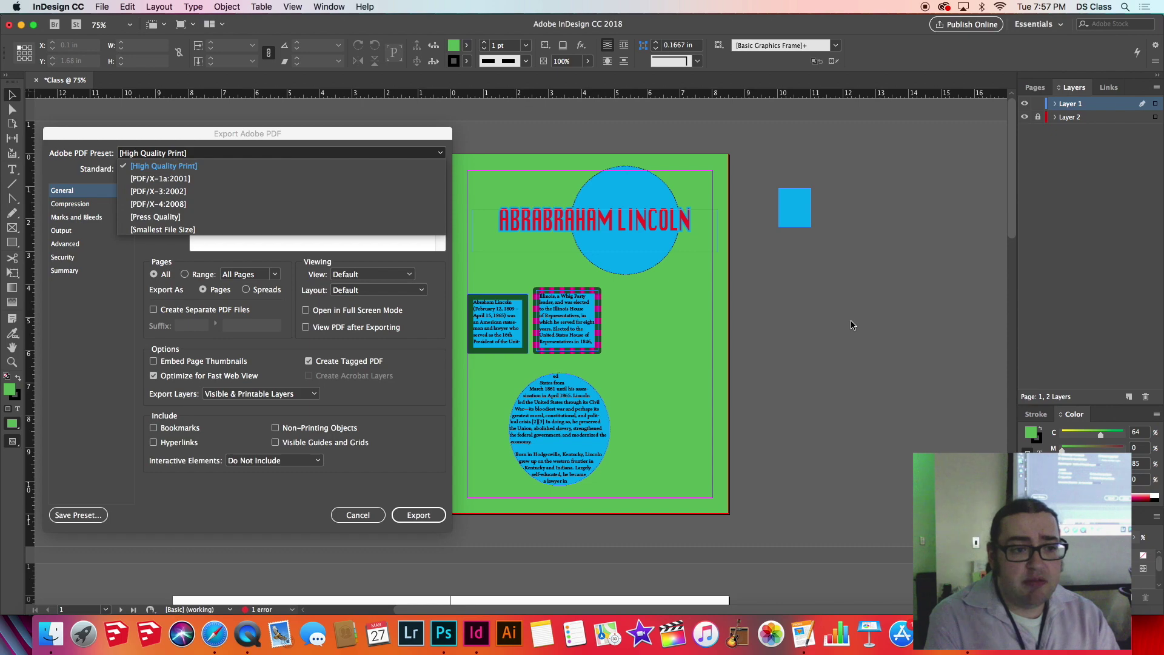
click(356, 515)
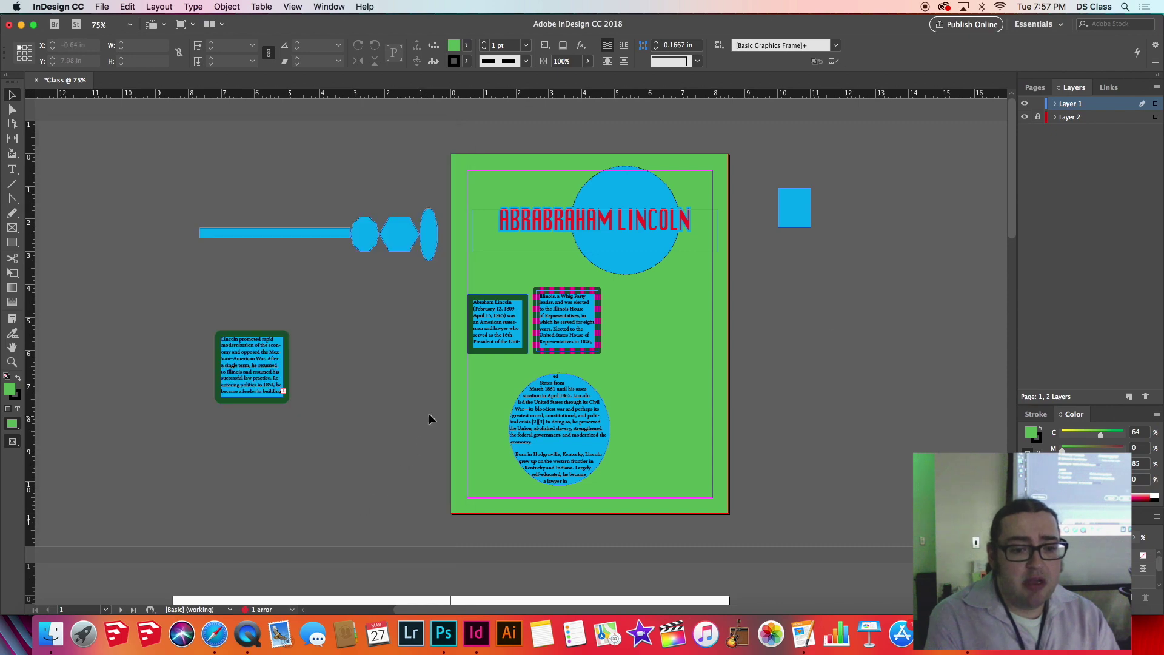
Place the Abraham Lincoln portrait from the Desktop on page 1 at about X 4.86 in, Y 4.09 in, about 3.14 × 3.95 in, and deselect it
scroll(428, 413, down, 15)
scroll(442, 425, up, 15)
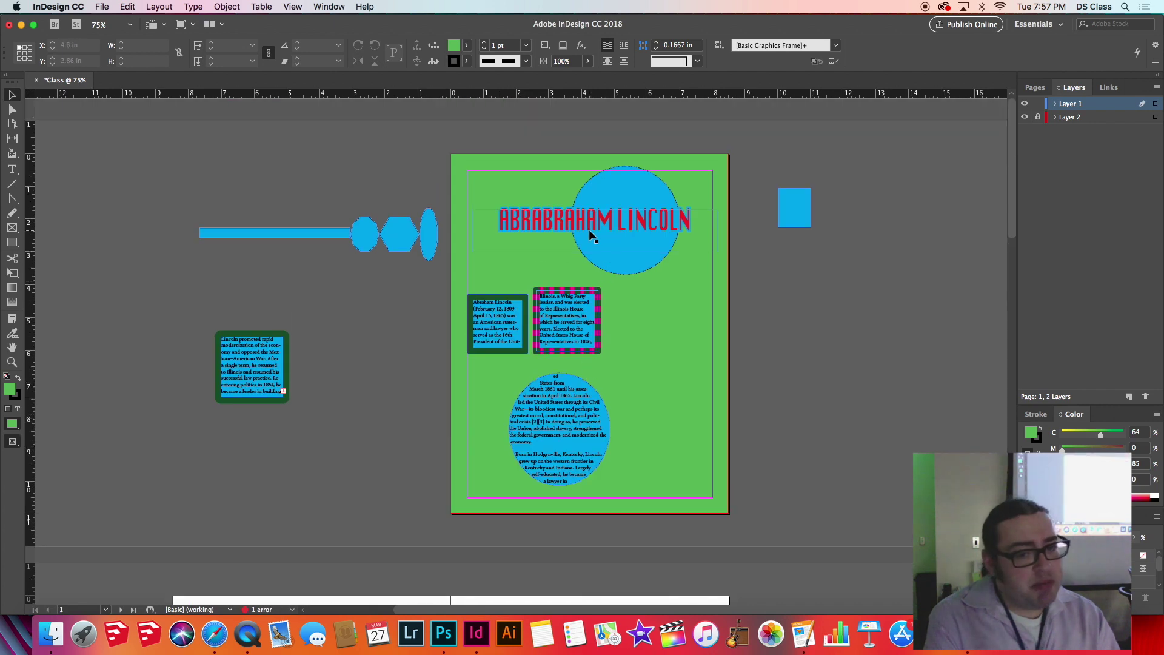
click(8, 244)
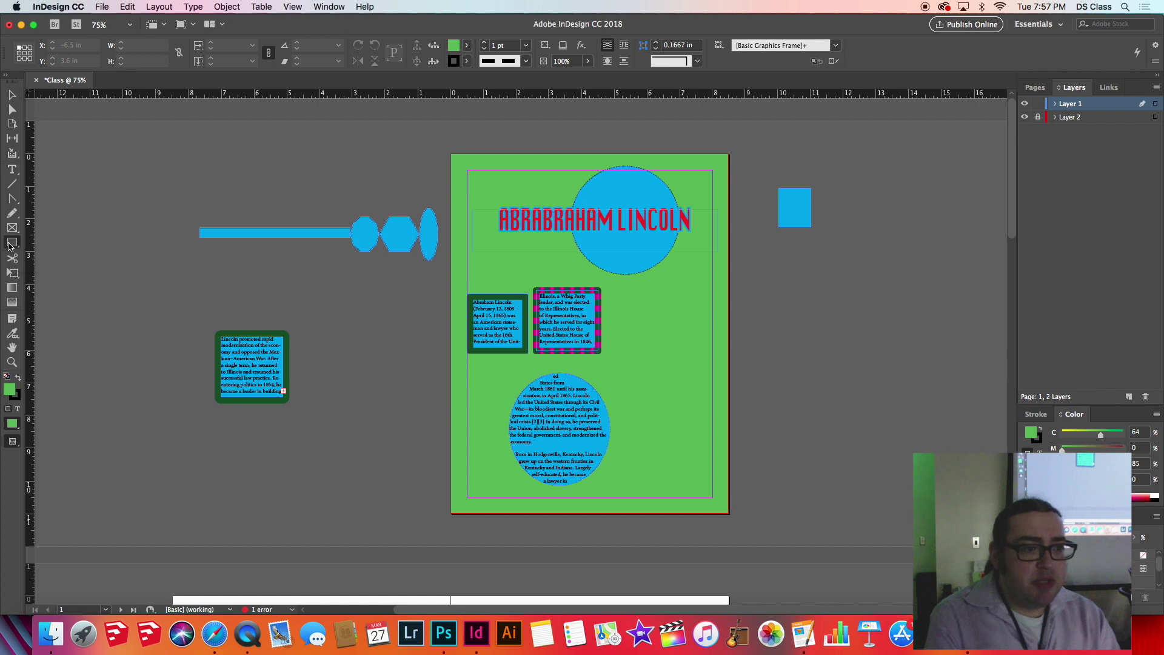
click(100, 7)
click(117, 151)
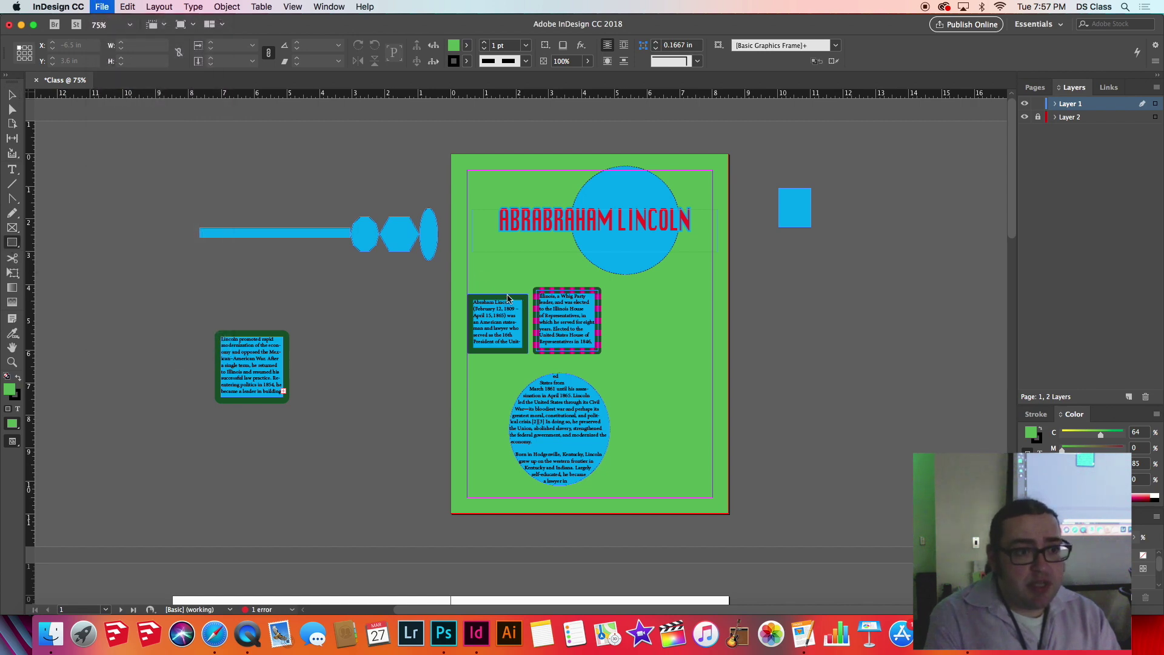
double_click(475, 151)
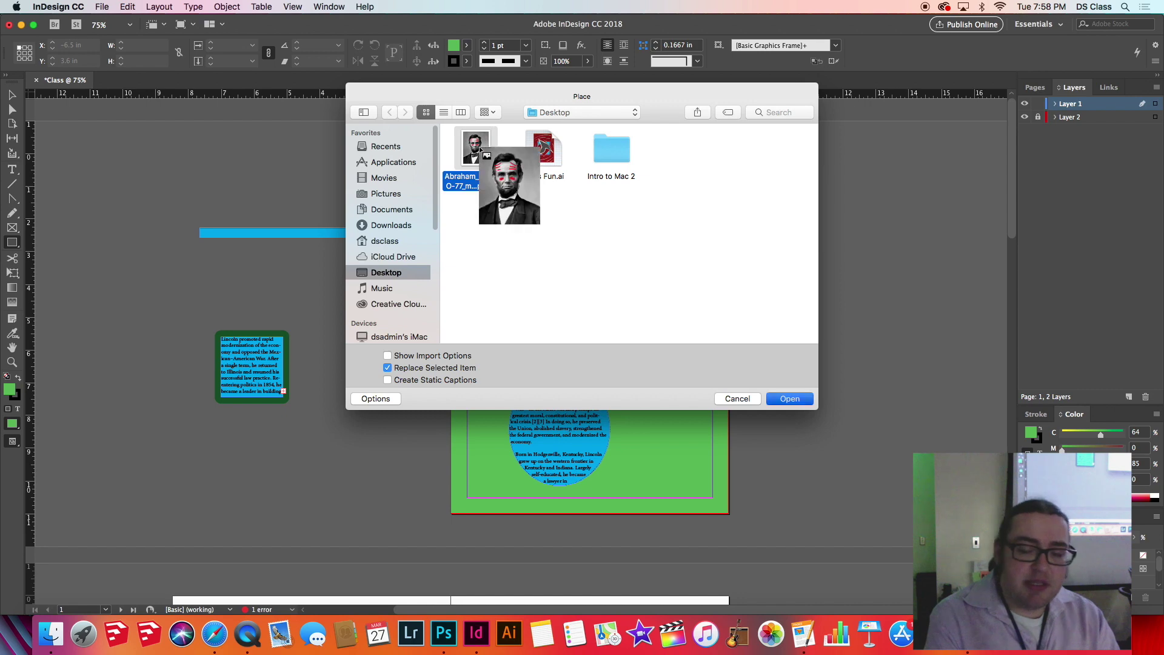
drag(609, 288, 713, 416)
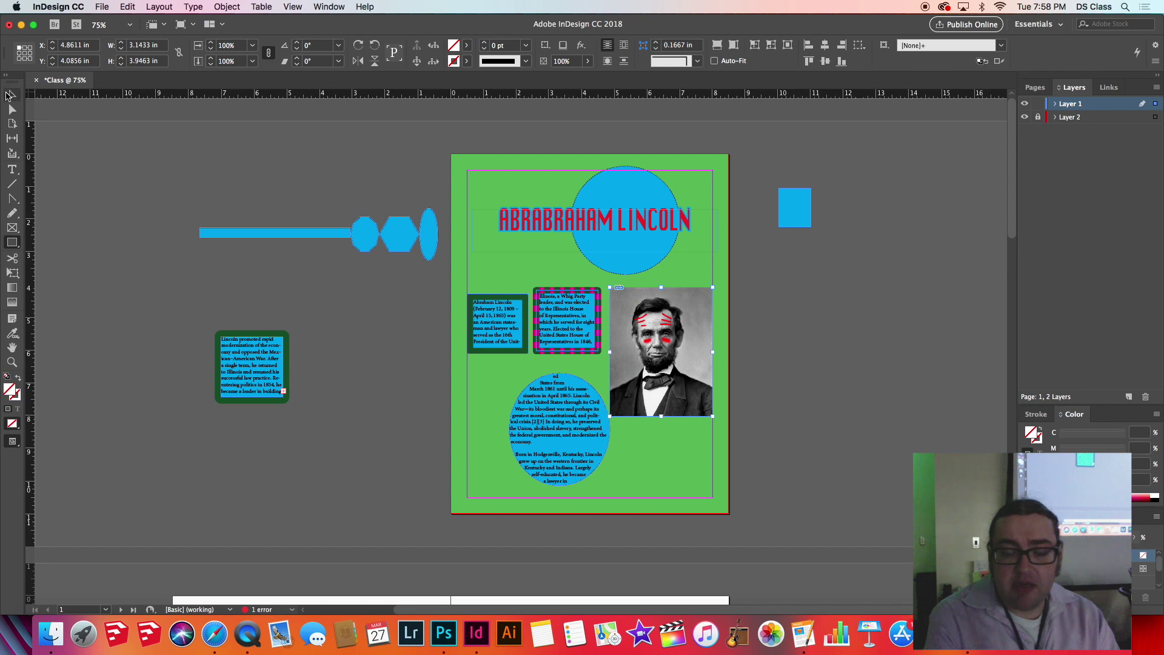
key(v)
click(805, 348)
Examine the placed portrait's pixel detail at up to 3200% magnification, and return to the 75% page view
key(z)
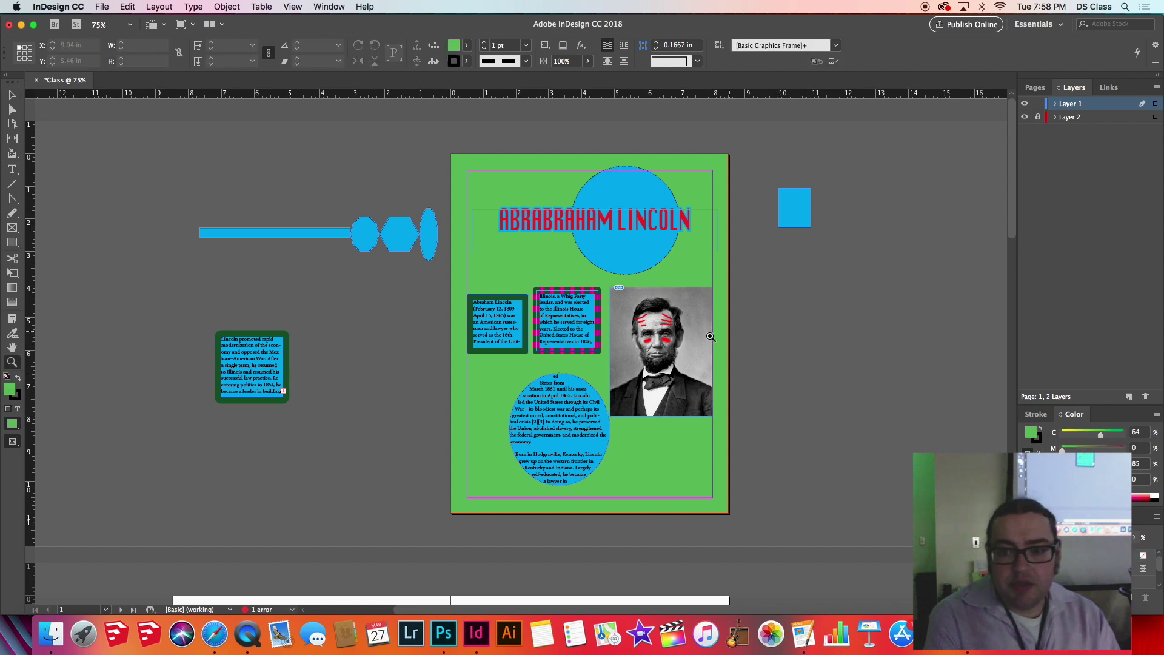
drag(651, 353, 654, 348)
alt+click(587, 358)
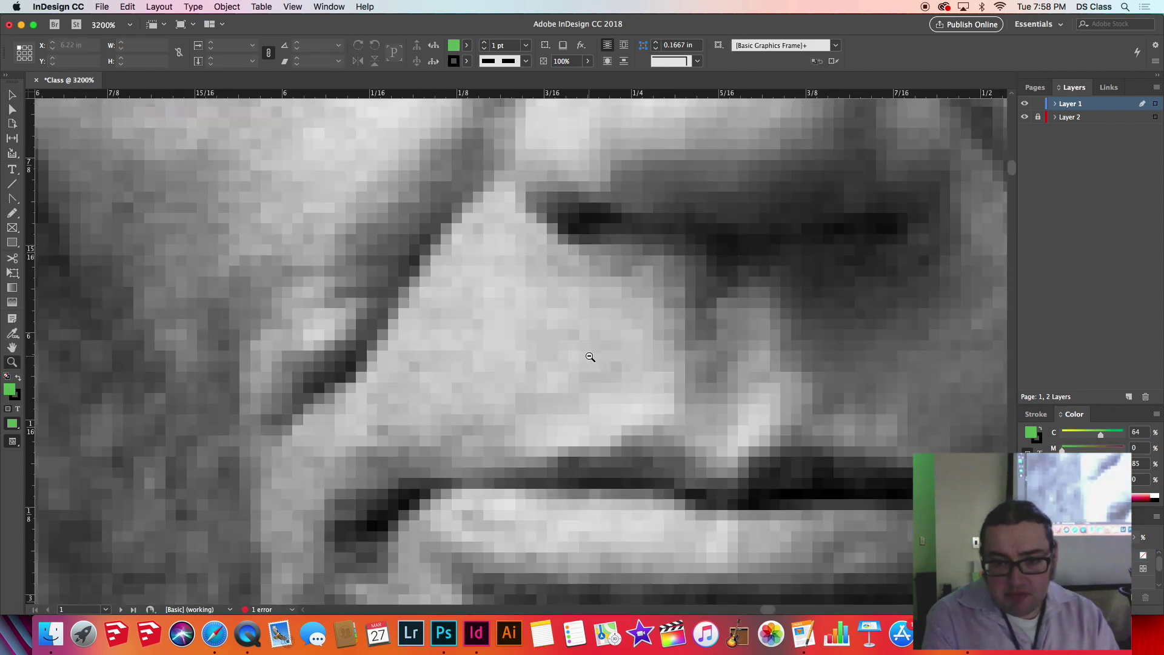
alt+click(567, 340)
alt+click(564, 331)
alt+click(557, 322)
alt+click(491, 304)
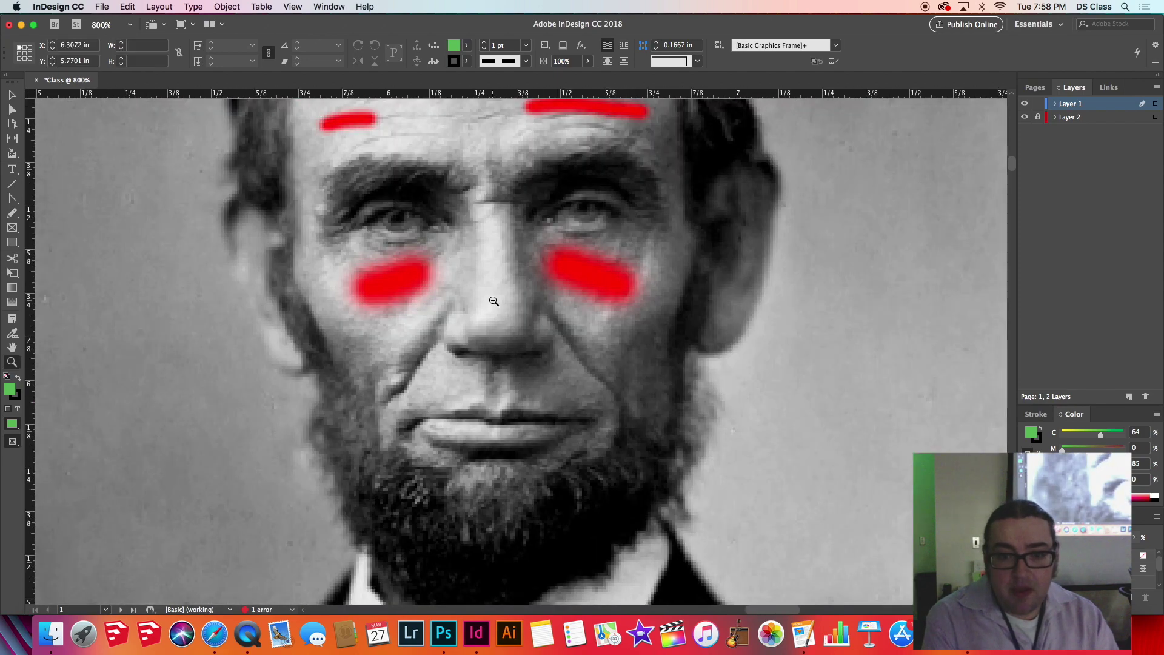
alt+click(510, 317)
alt+click(507, 351)
alt+click(507, 351)
alt+click(509, 354)
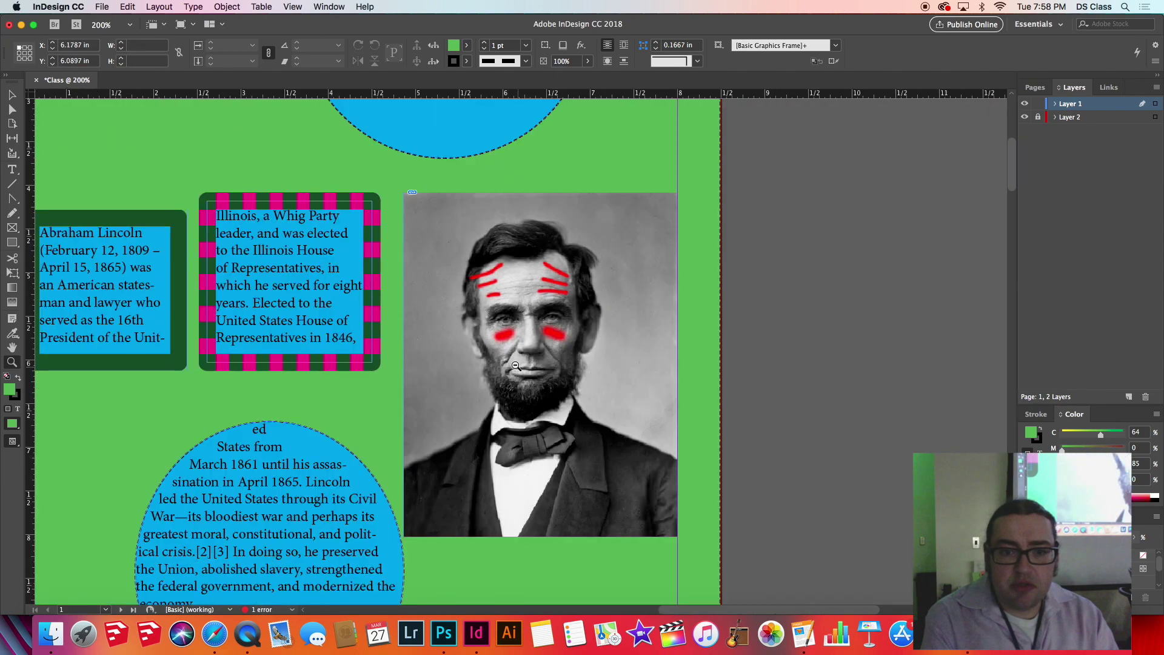
alt+click(510, 358)
alt+click(513, 364)
alt+click(513, 364)
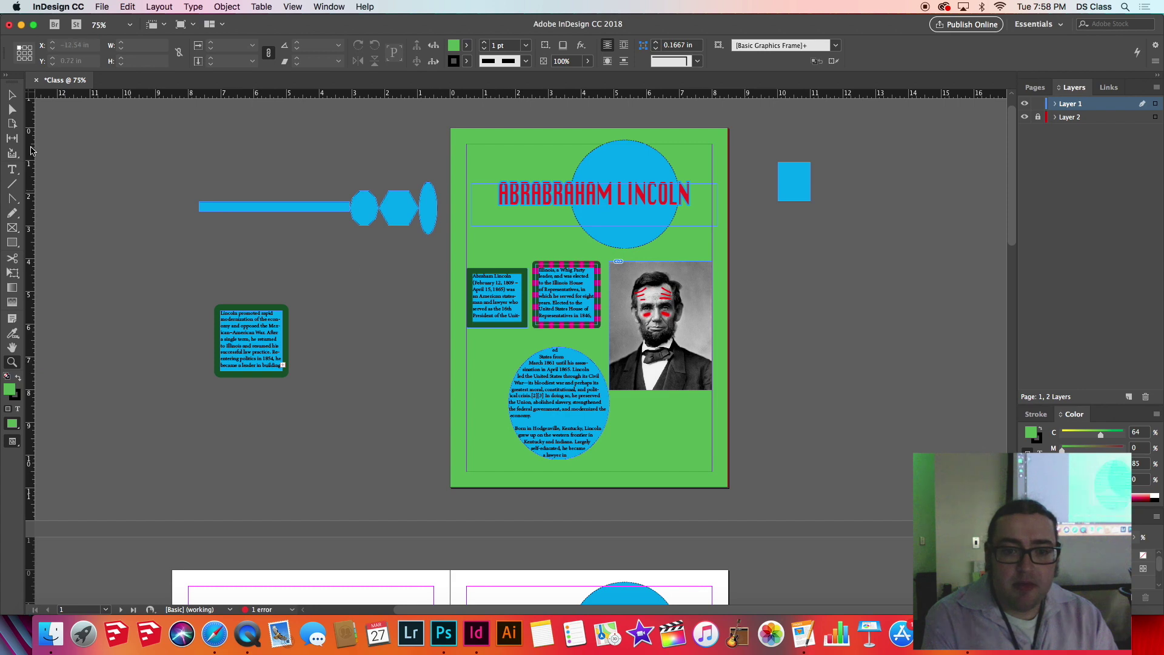
Set the Abraham Lincoln portrait's display performance to Fast Display and deselect it
key(v)
click(694, 377)
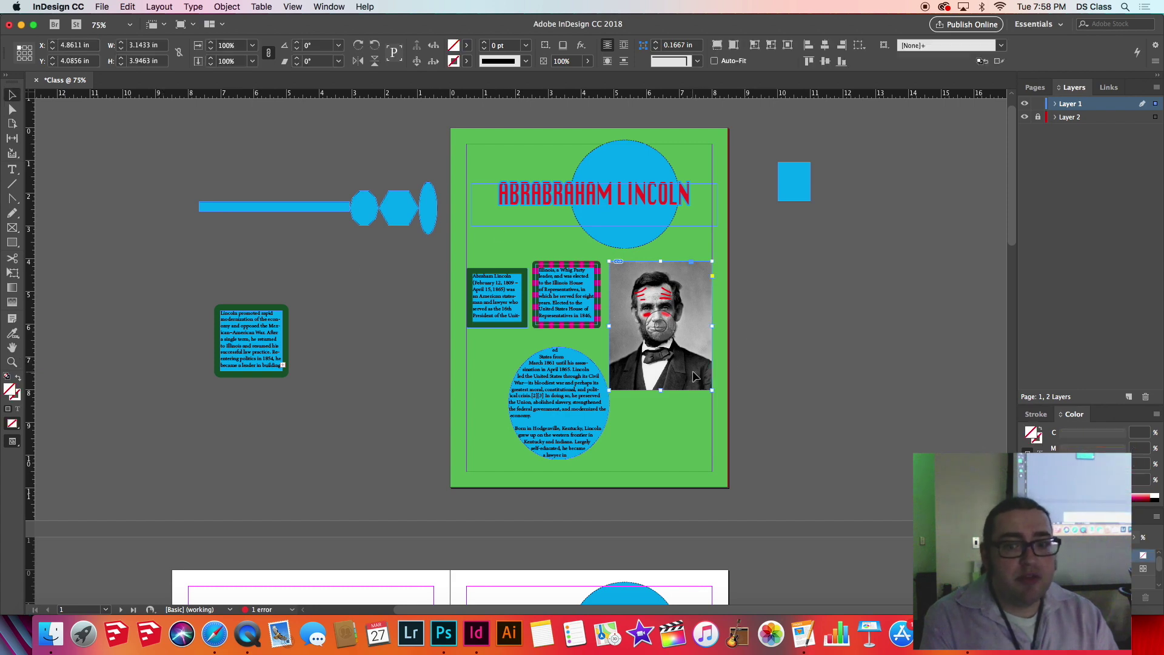
right_click(694, 377)
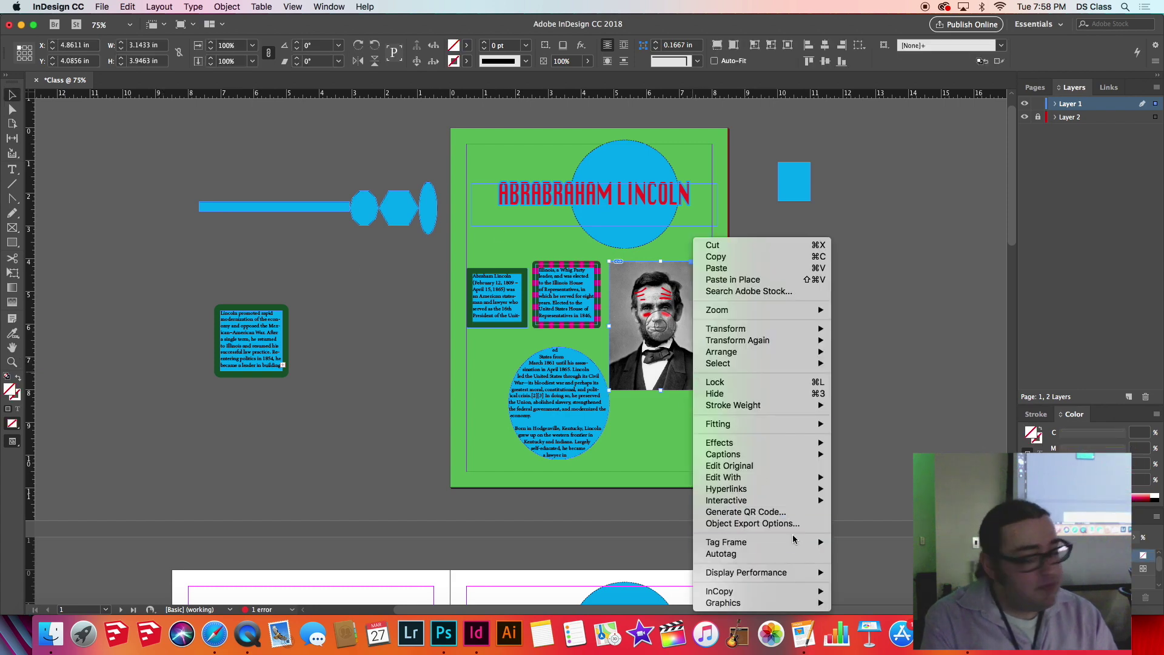
right_click(656, 328)
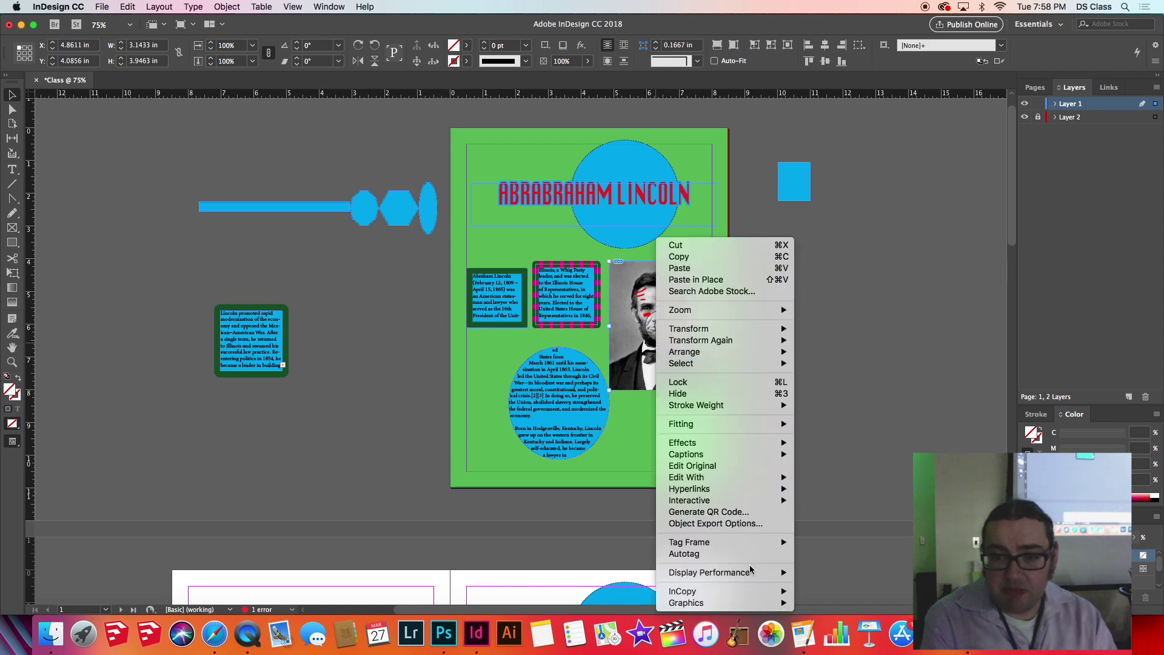
mouse_move(760, 580)
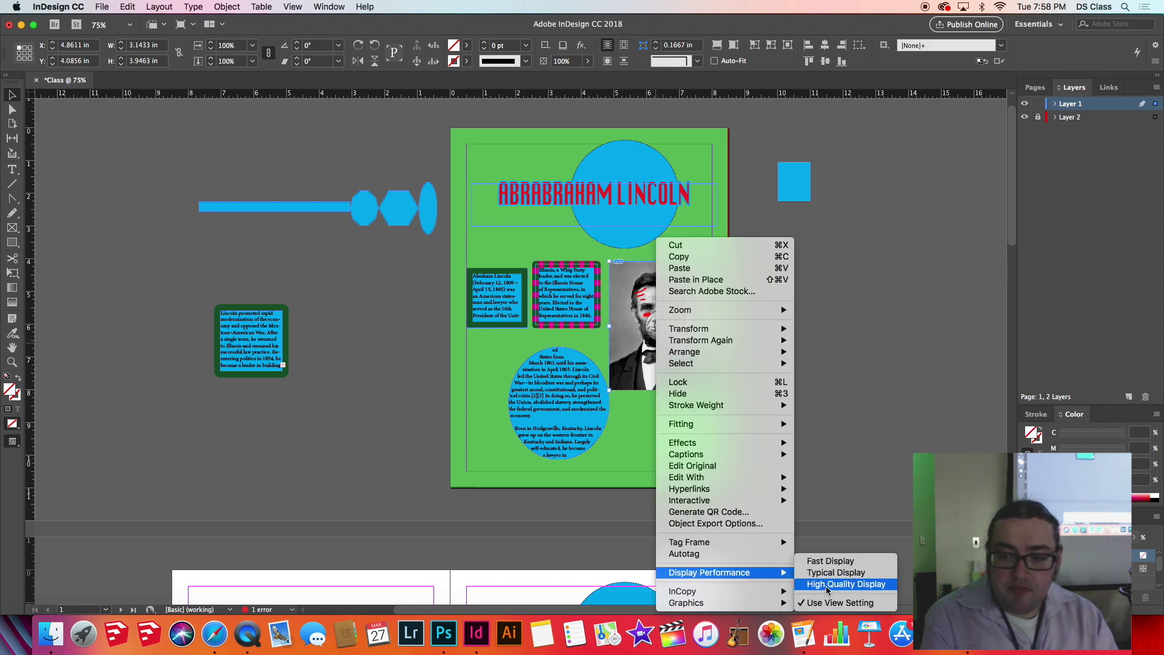
click(823, 562)
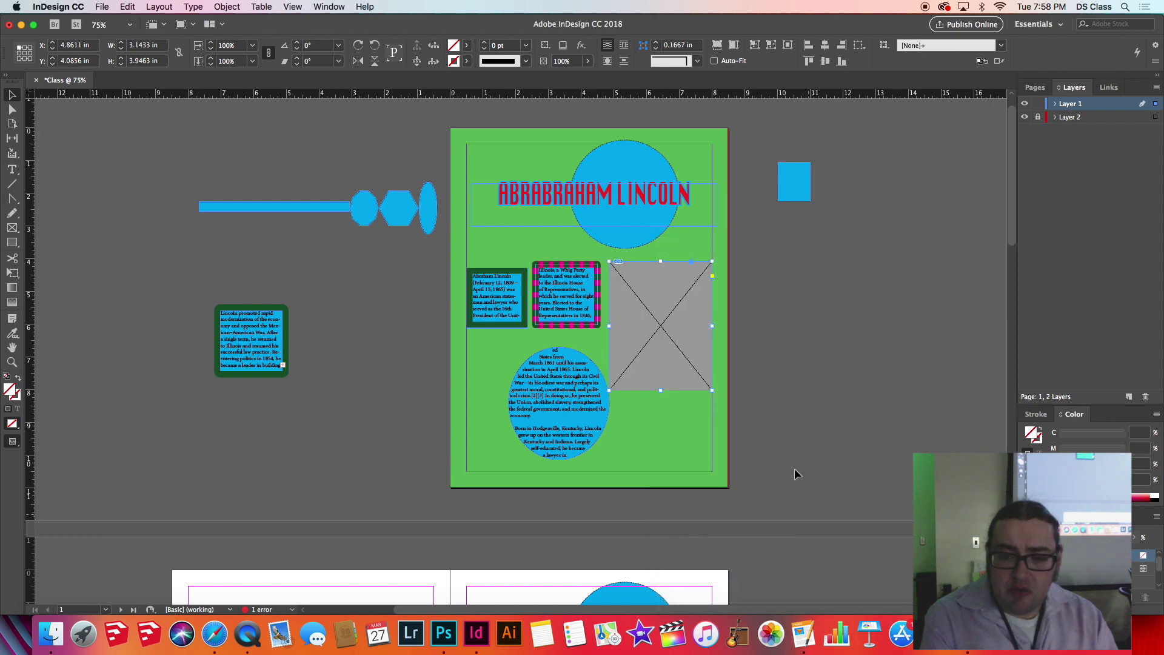
click(772, 415)
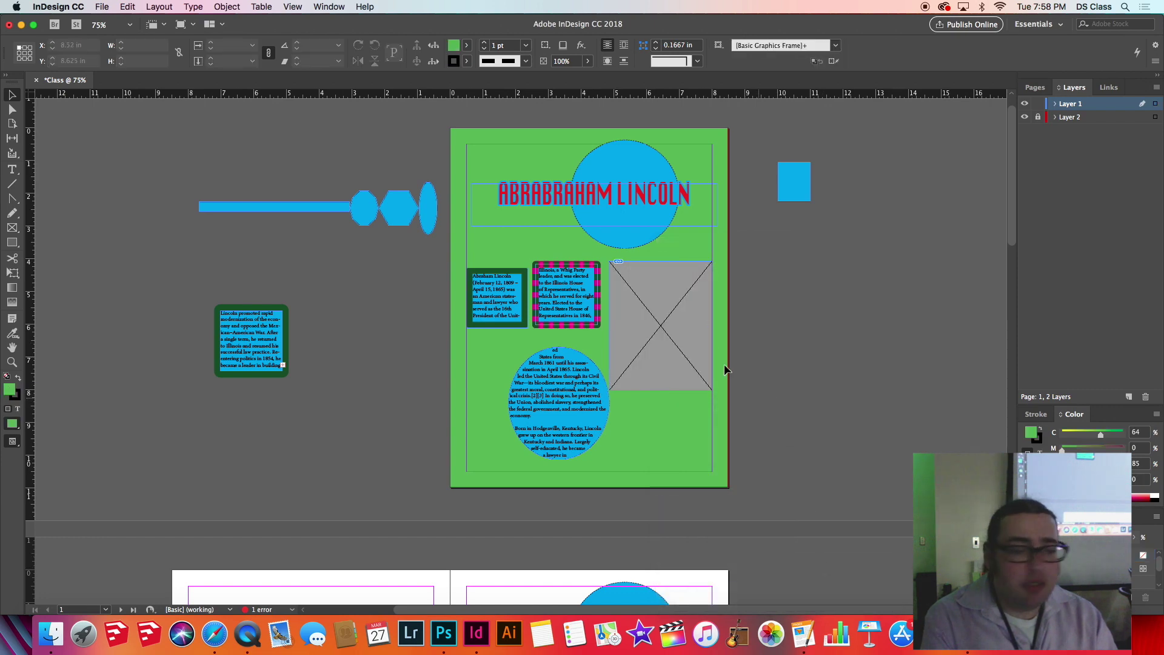
Move the Lincoln portrait to about X 4.86 in, Y 4.47 in, and set its display performance to High Quality Display
click(698, 315)
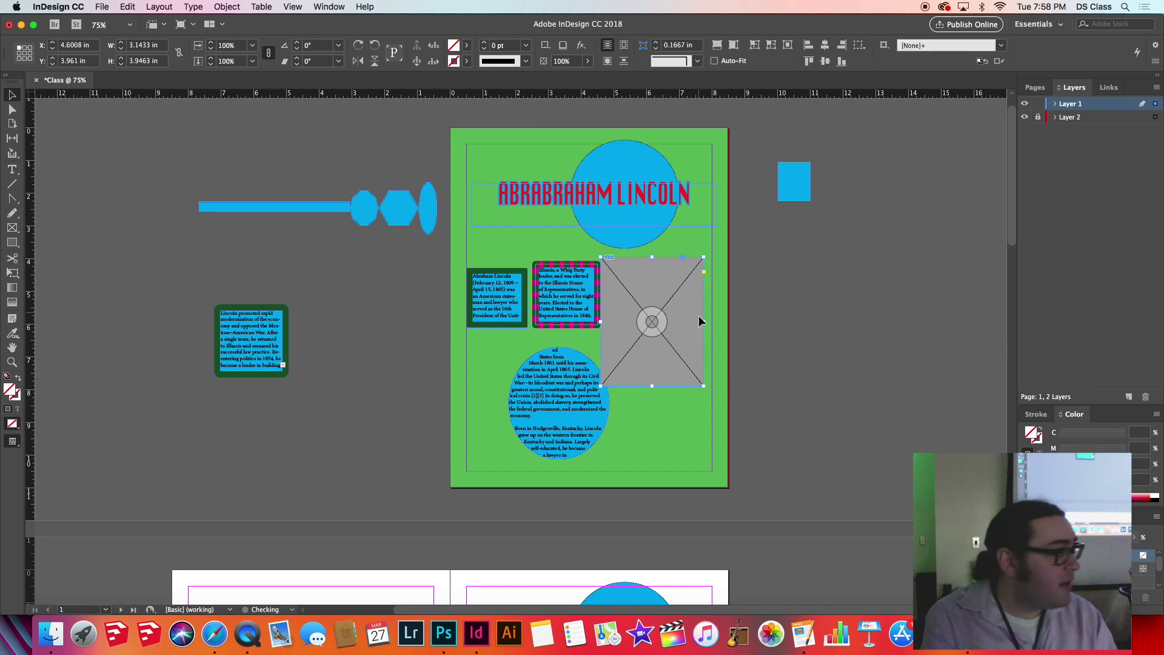
drag(698, 316, 718, 342)
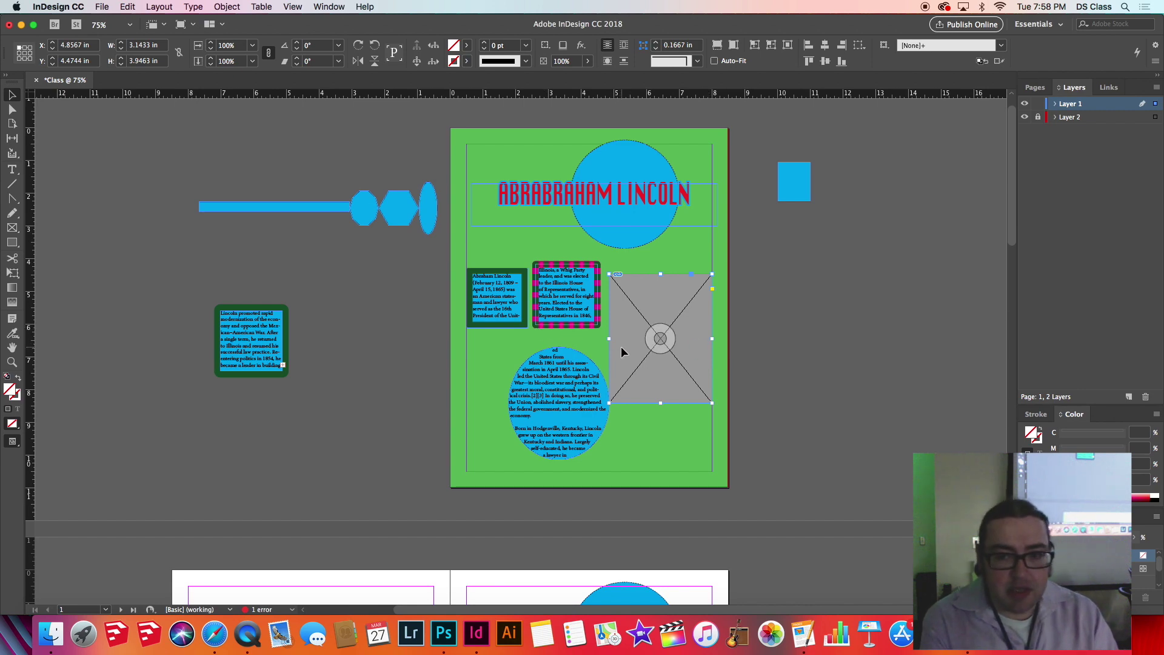
right_click(668, 365)
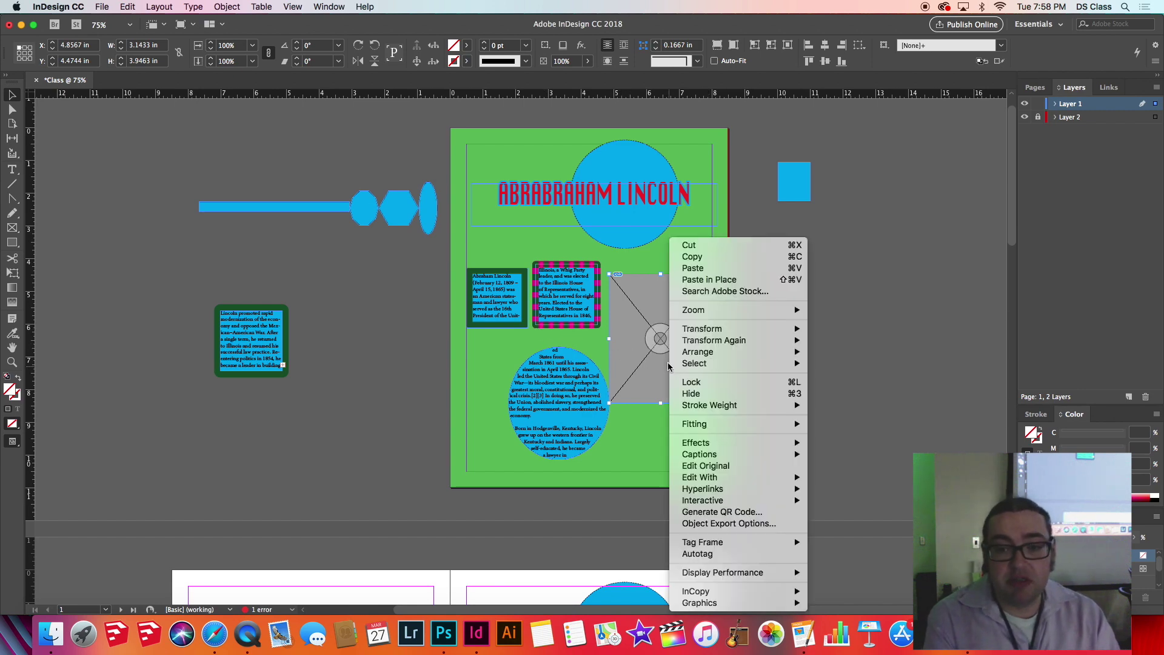
mouse_move(735, 576)
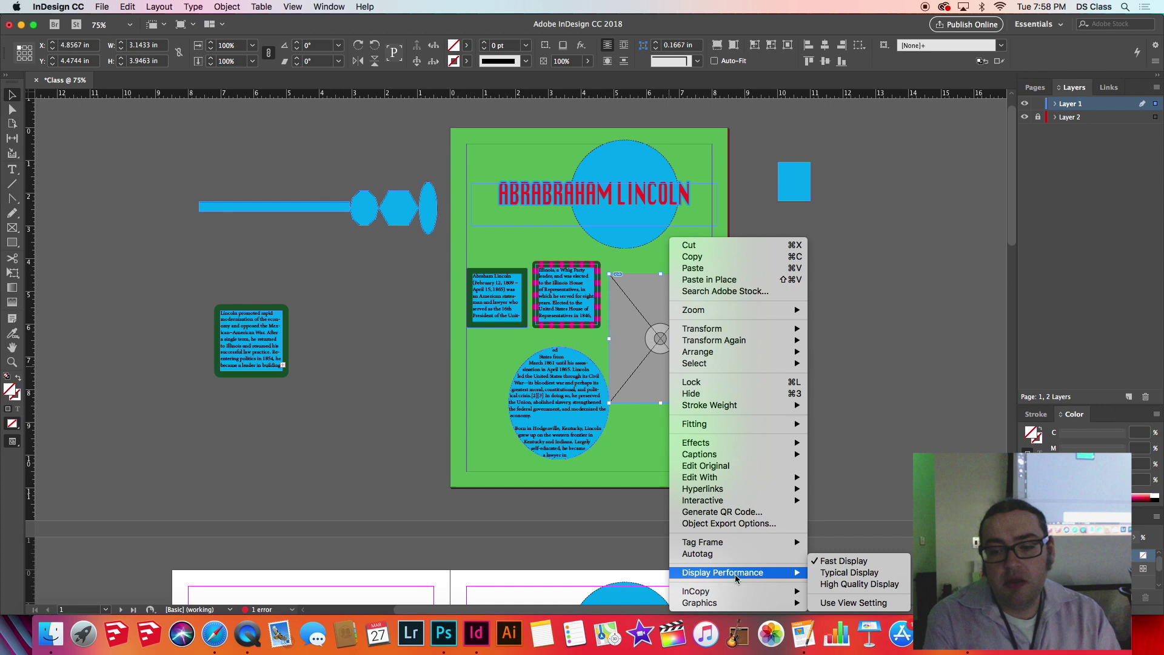
click(847, 586)
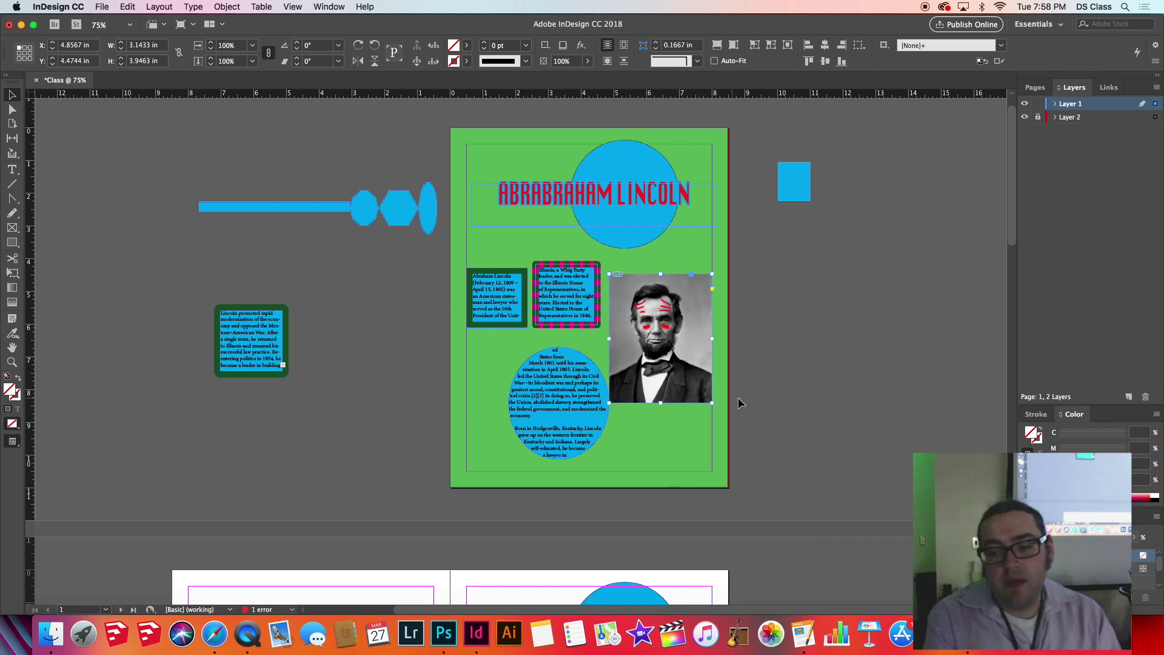
Export the document to Documents as Class.pdf in Adobe PDF (Print) format with the [Smallest File Size] preset, accepting the overset text
click(101, 7)
click(101, 7)
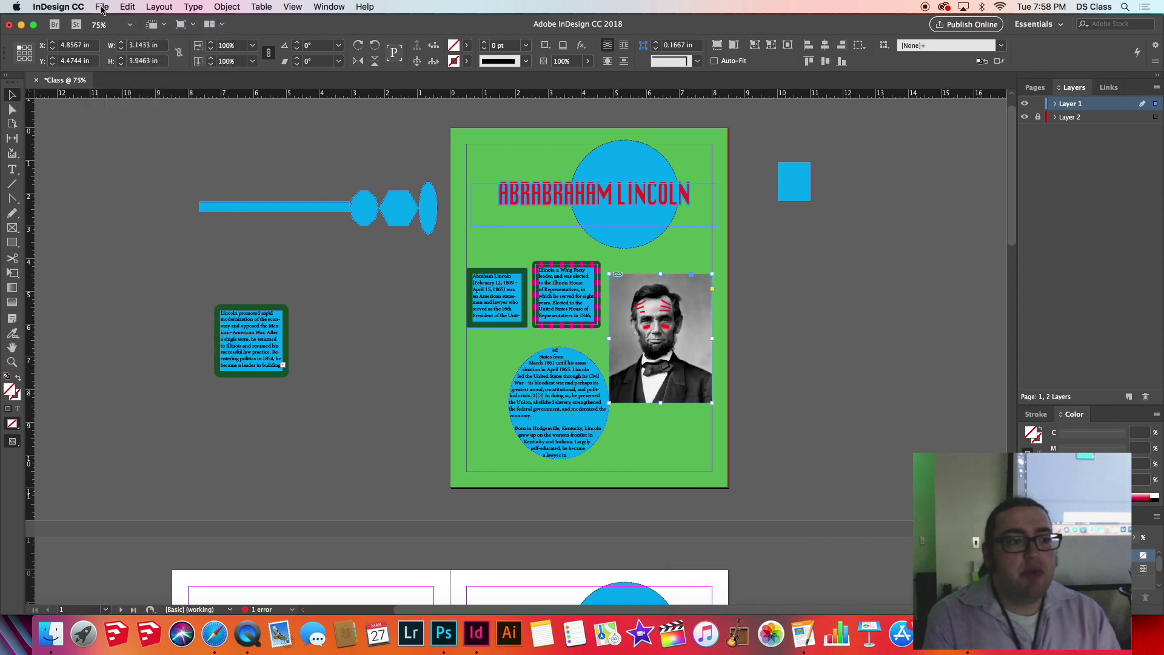
click(101, 7)
click(133, 205)
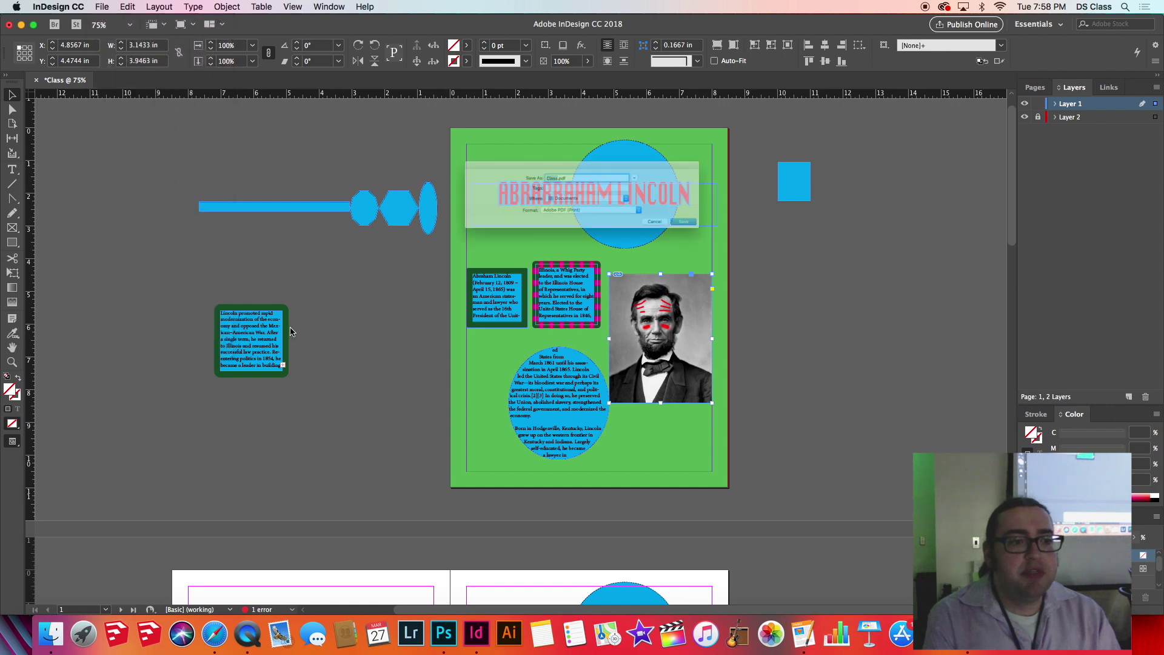
click(763, 243)
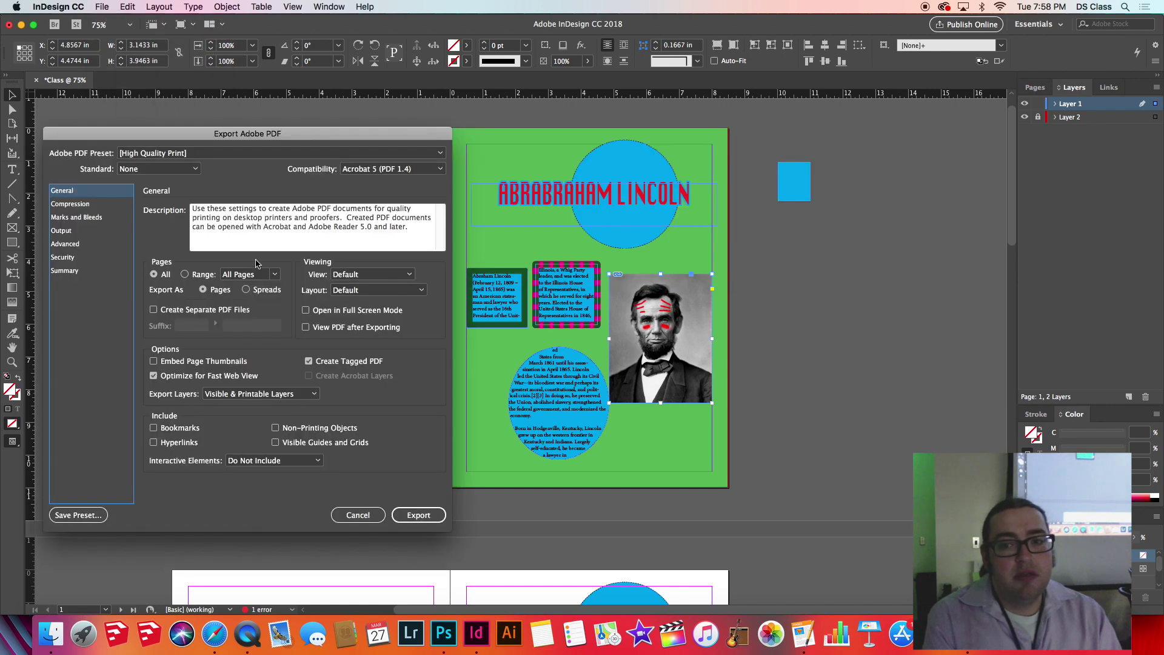
click(128, 154)
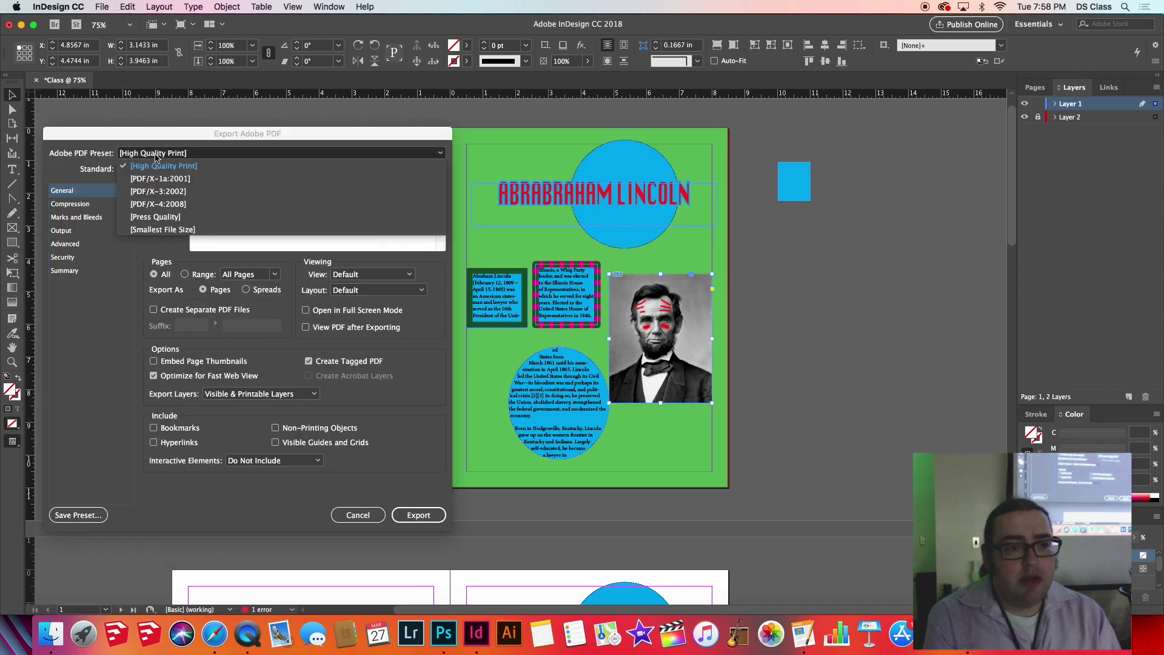
click(153, 228)
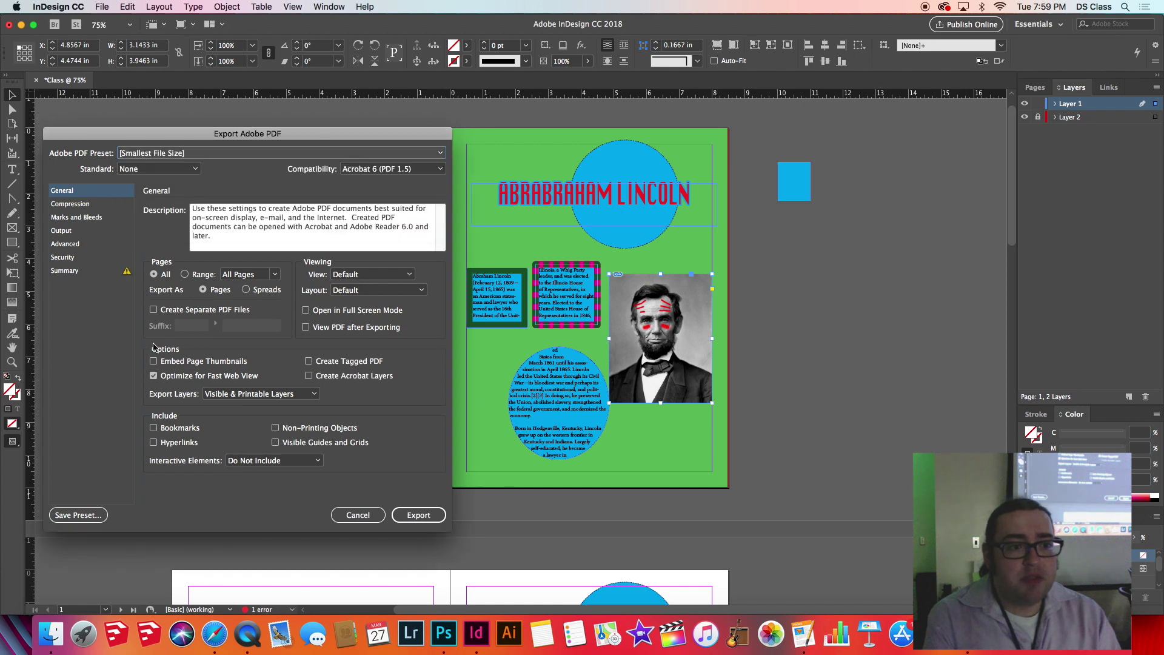
click(418, 514)
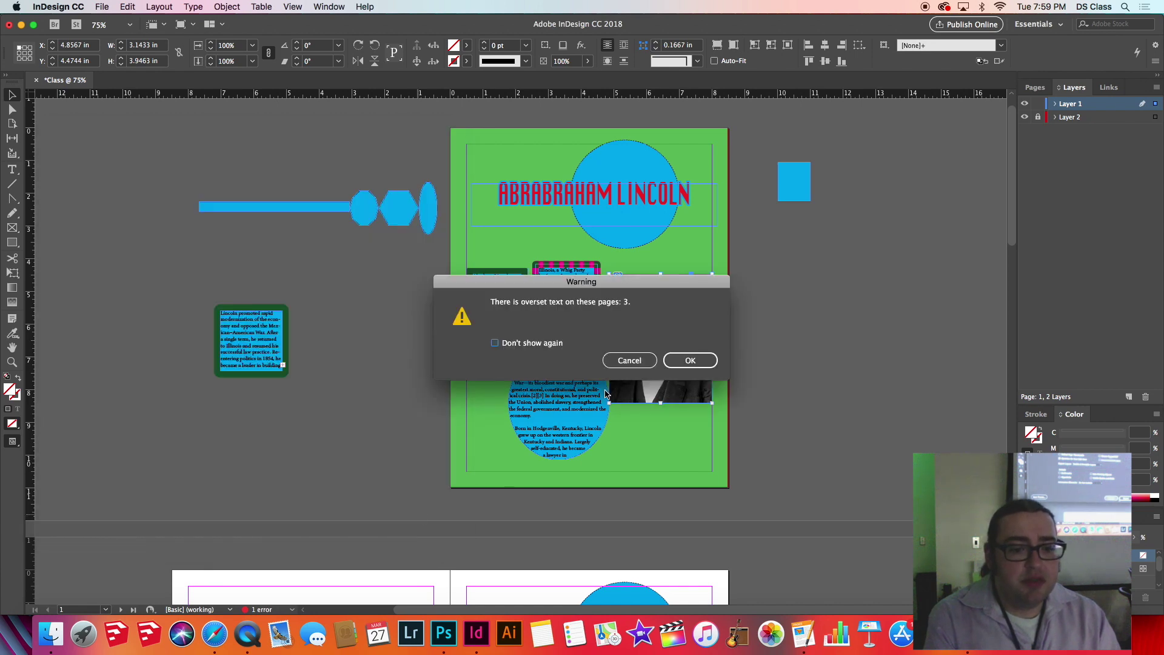
click(689, 360)
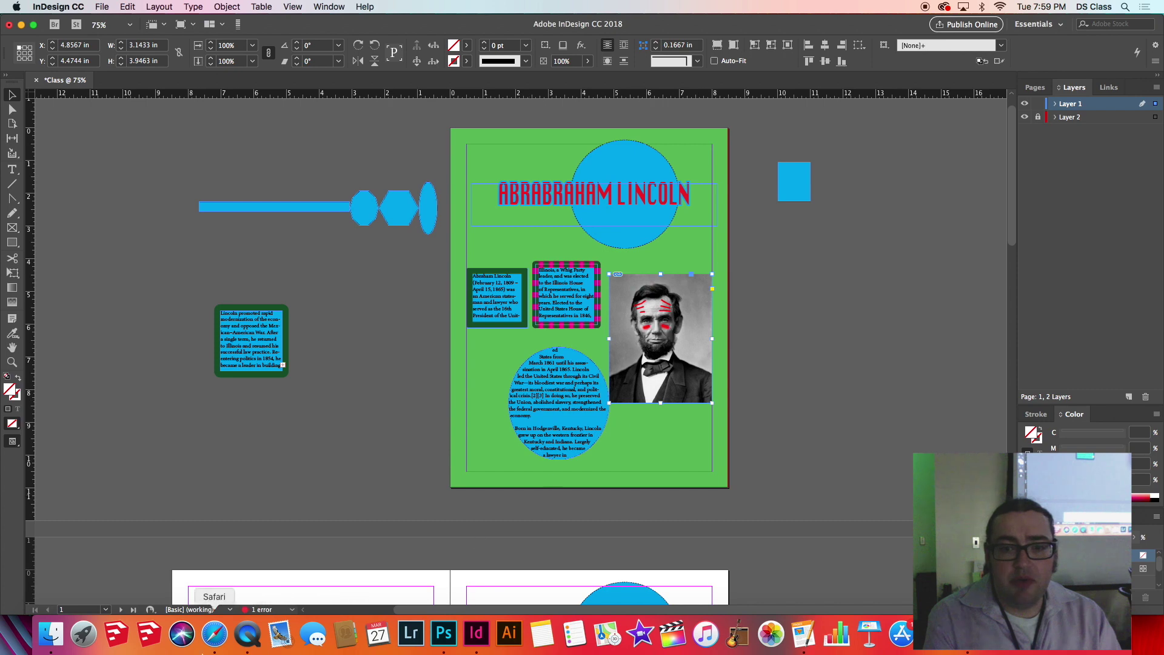
Switch to Finder and open the exported Class.pdf from the Documents folder in Preview
click(51, 633)
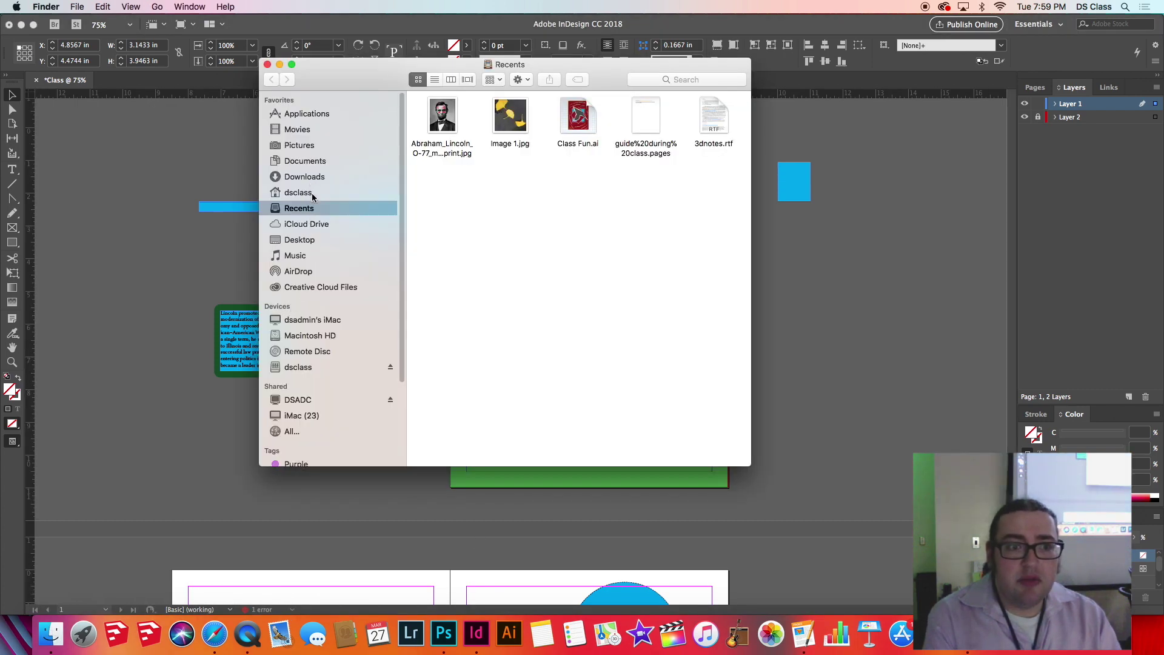
click(306, 161)
click(451, 126)
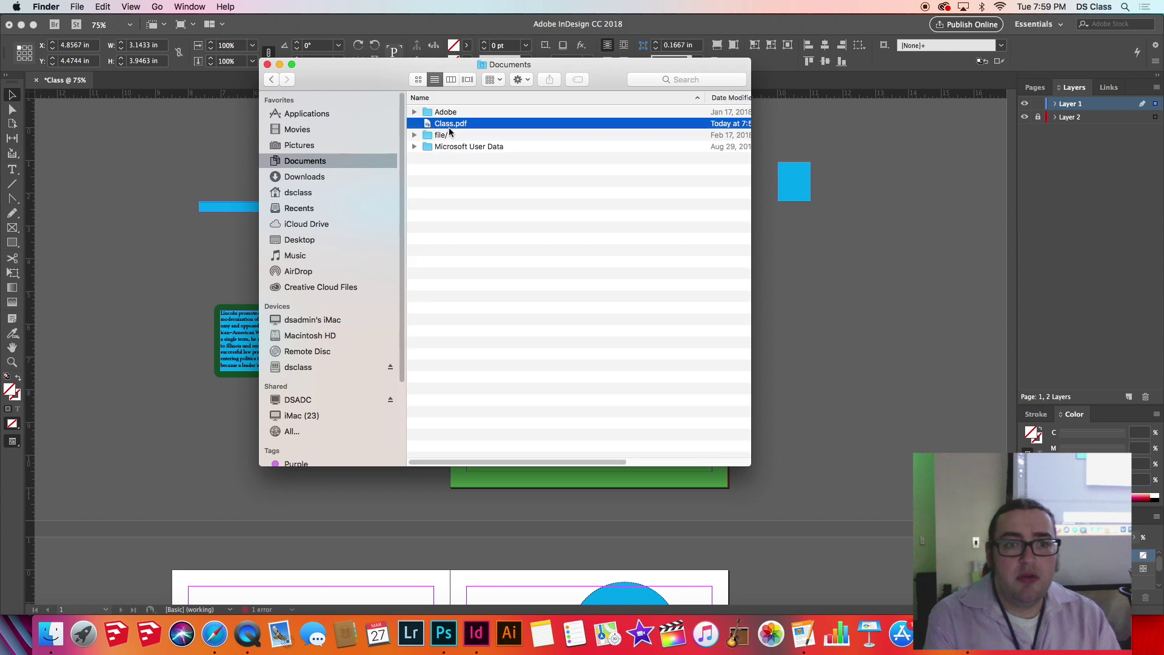
double_click(450, 125)
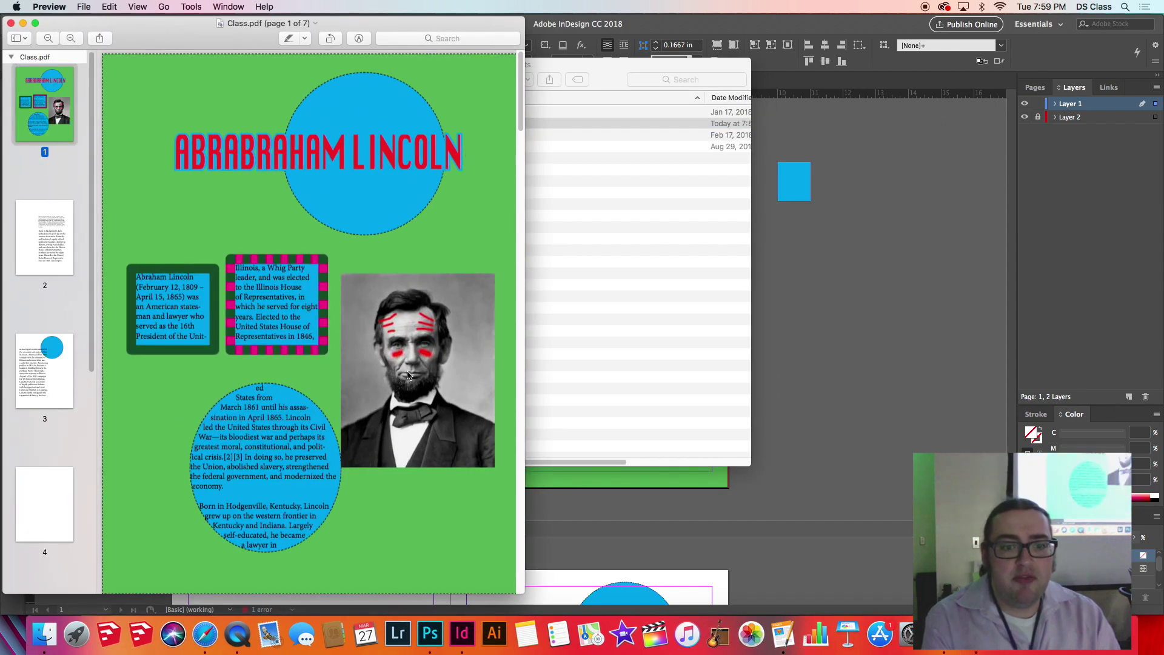
Examine the image quality of Lincoln's face up close on page 1 of the exported PDF
click(71, 38)
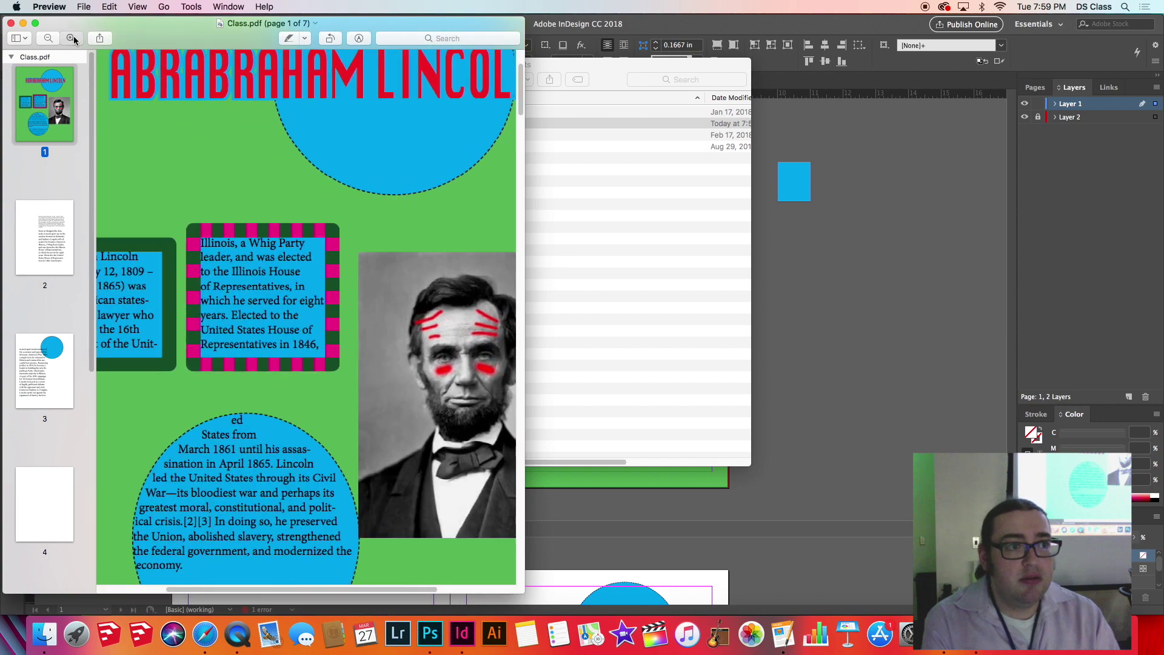
scroll(455, 201, down, 5)
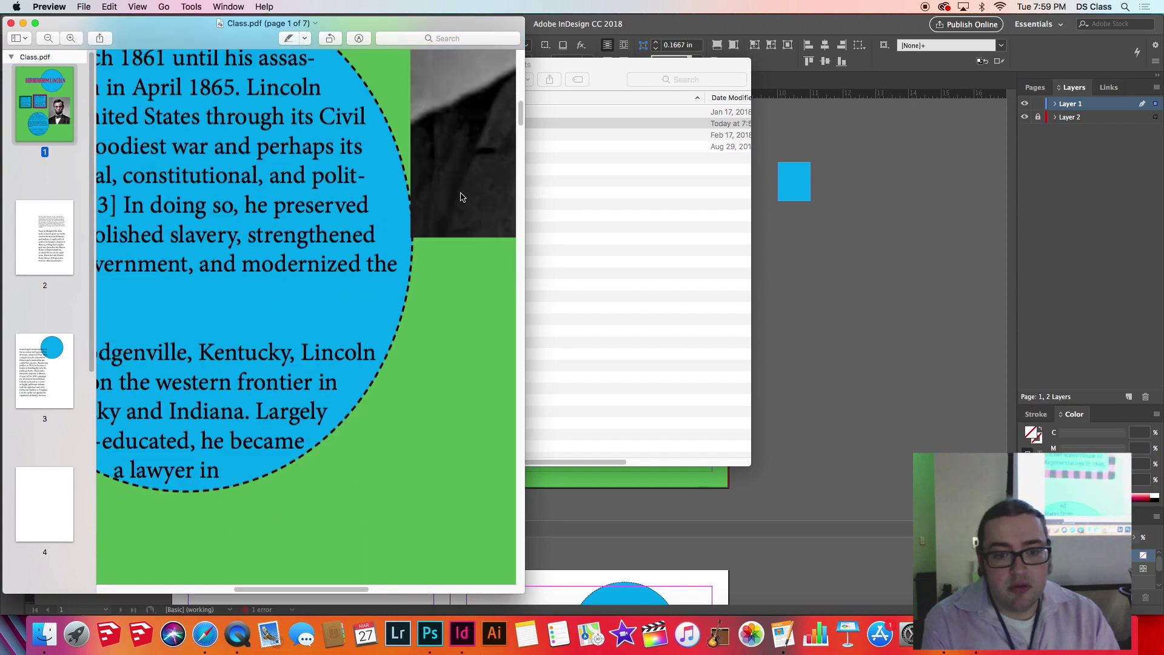
scroll(452, 214, up, 2)
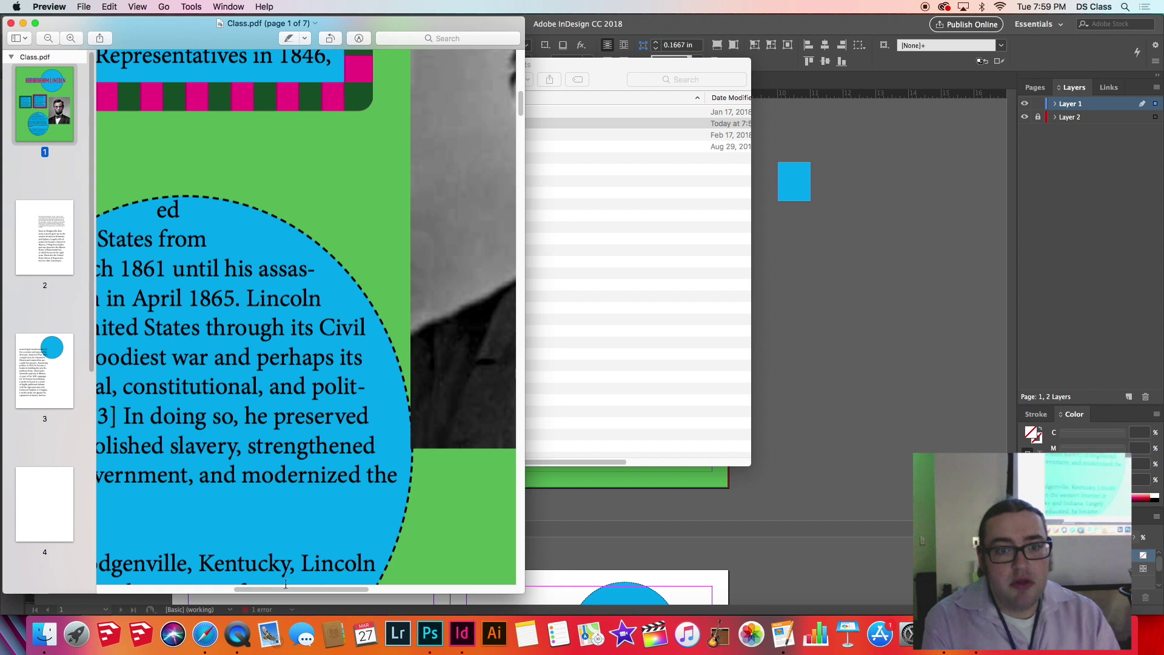
drag(290, 594, 390, 594)
scroll(307, 298, up, 2)
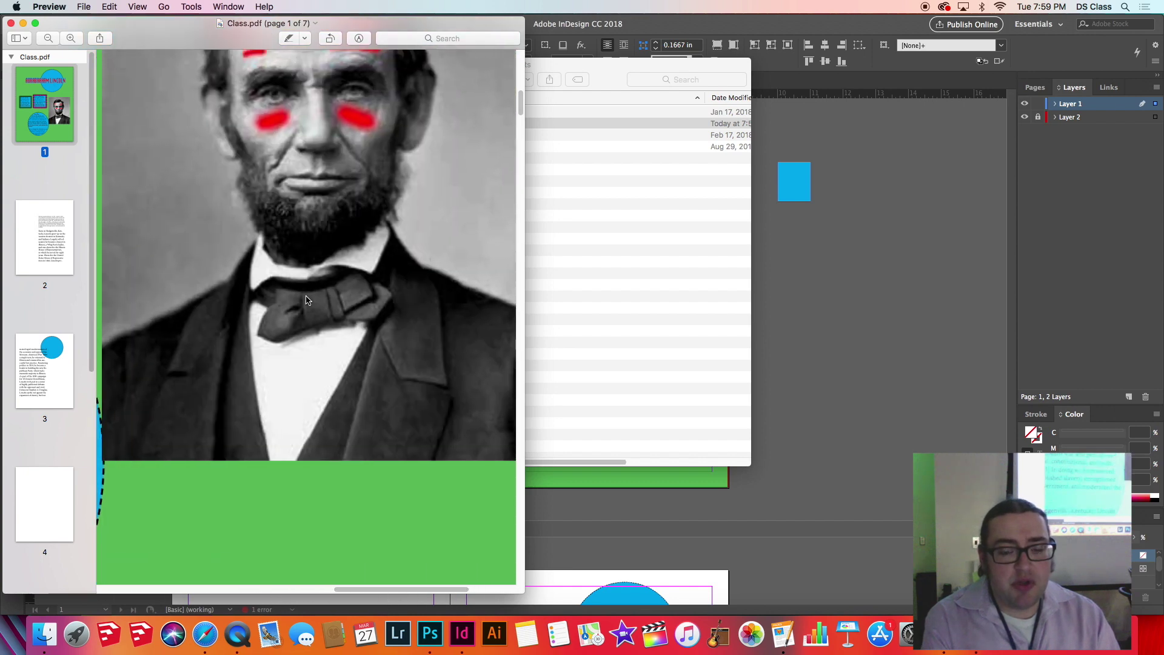
click(70, 38)
click(70, 38)
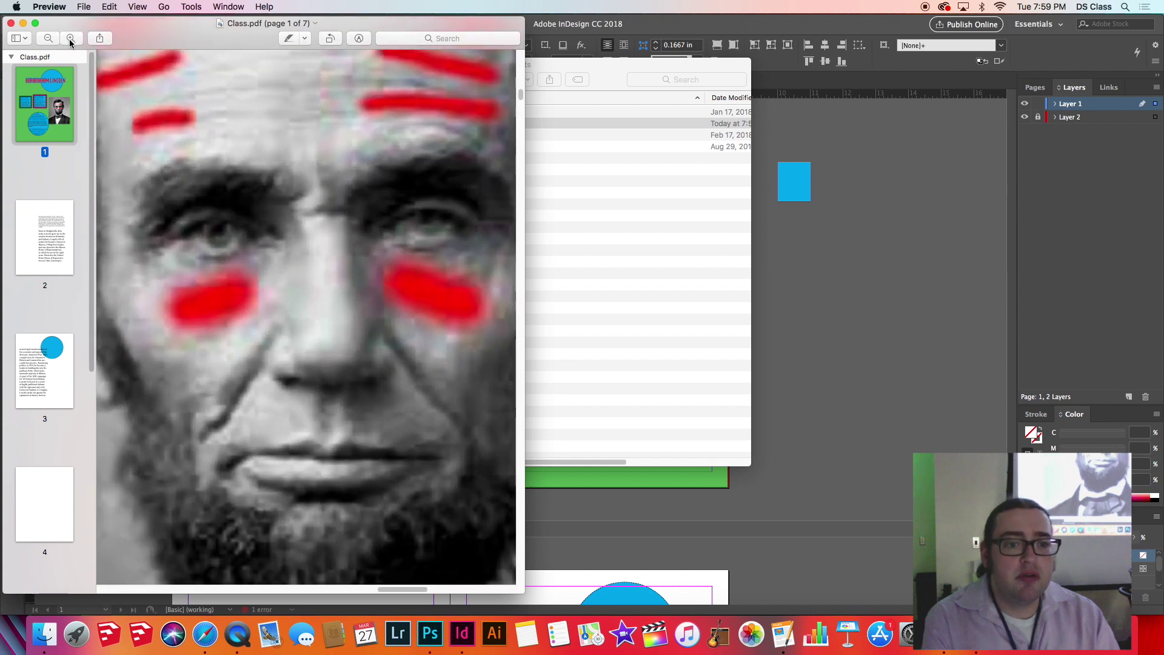
click(69, 39)
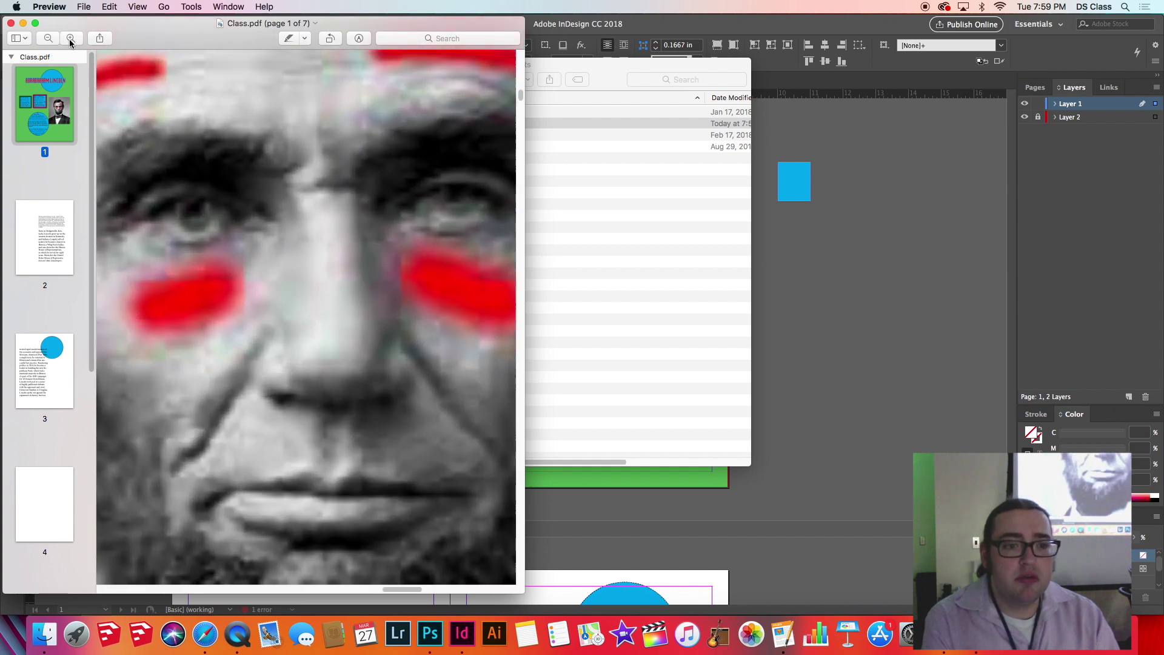
Switch to InDesign, fit its window beside the PDF, compare the portrait's detail at up to 1200% magnification, and return to 300%
click(471, 642)
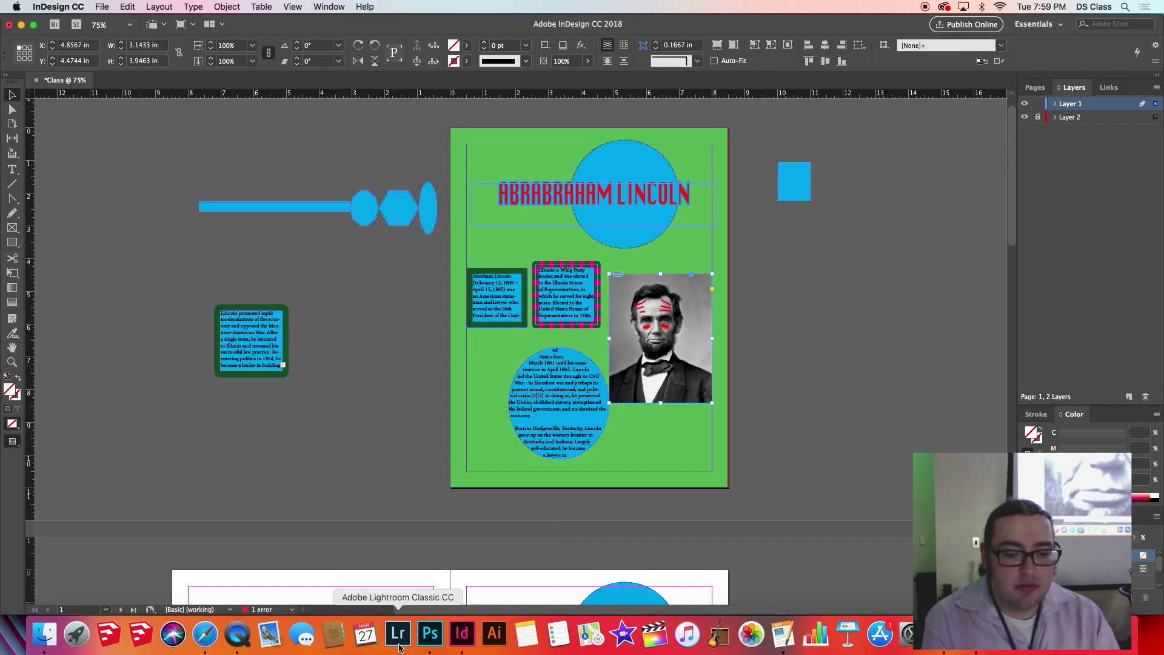
drag(3, 606, 522, 587)
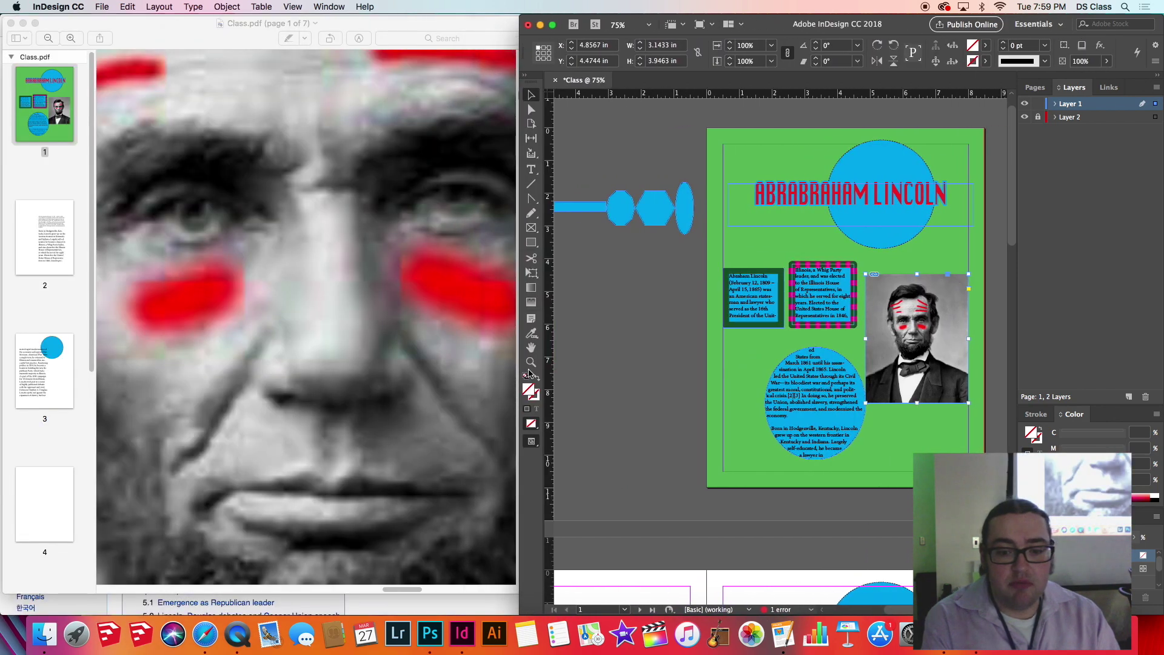
key(z)
click(910, 343)
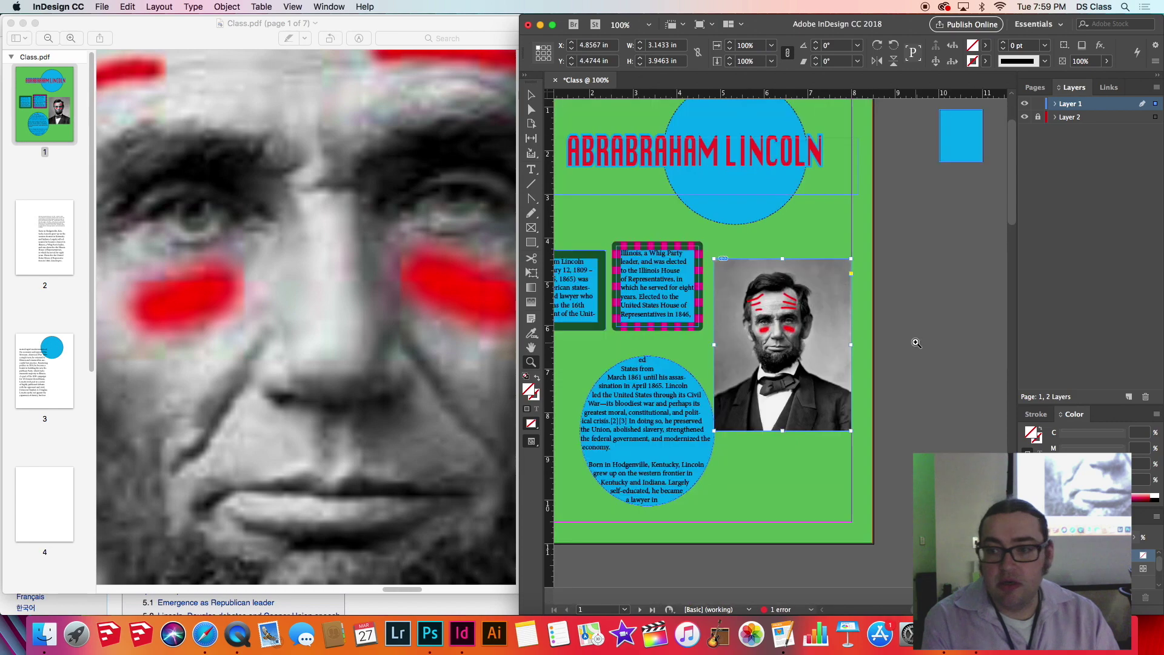
click(798, 349)
click(799, 351)
click(800, 352)
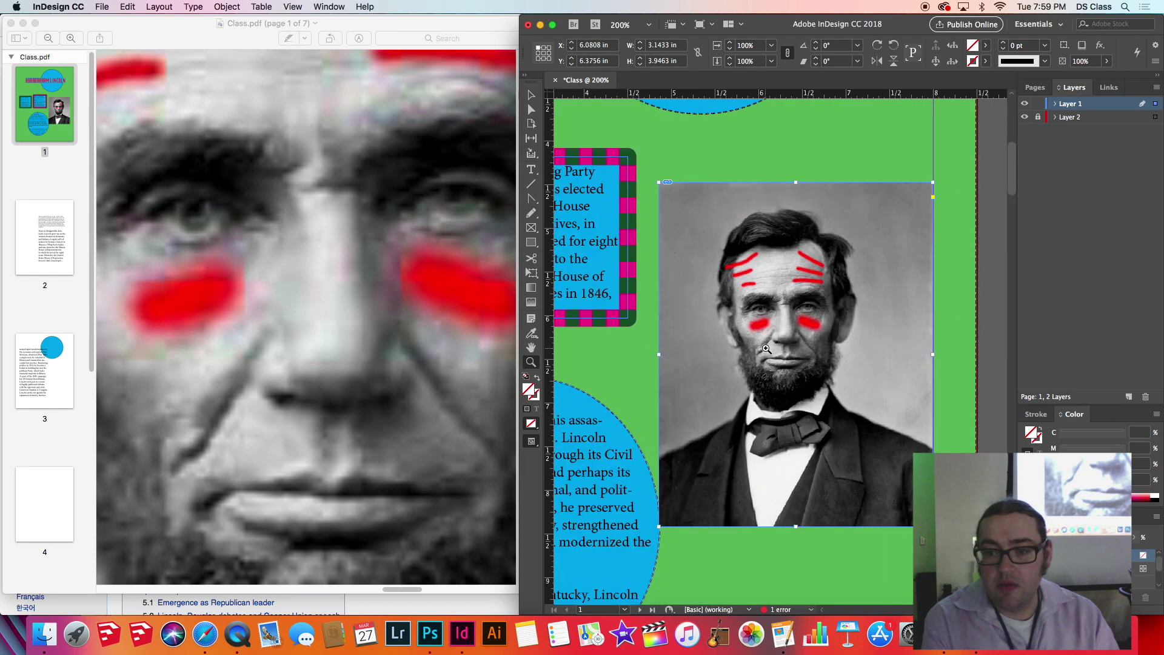
click(802, 354)
click(808, 358)
click(806, 359)
click(758, 321)
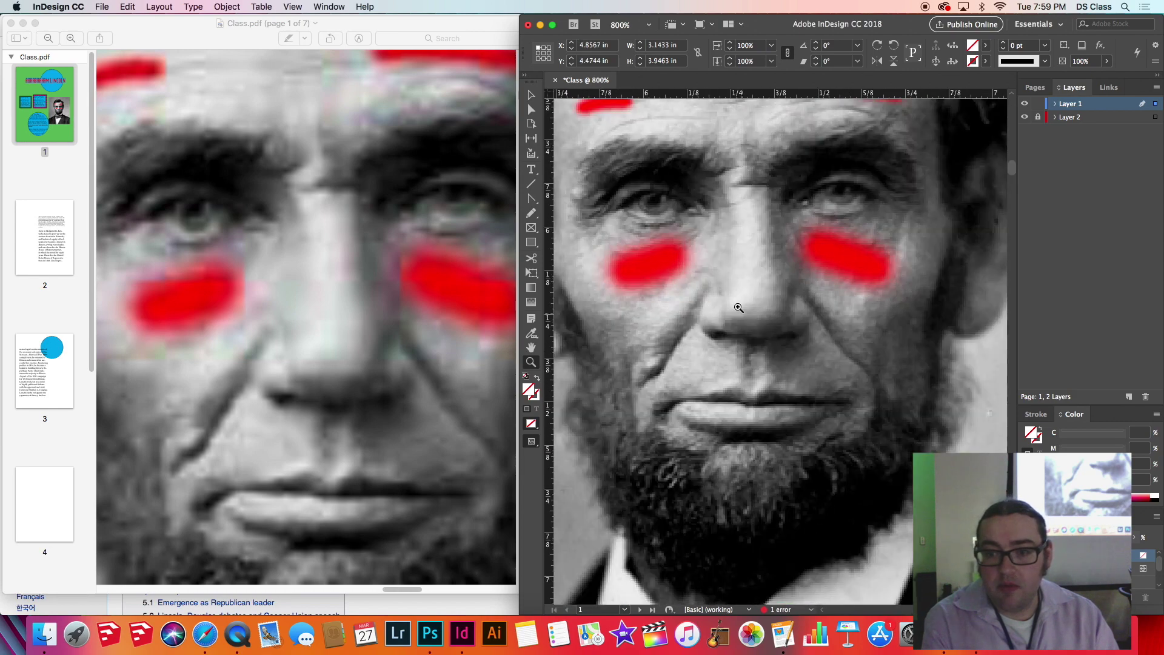
click(751, 322)
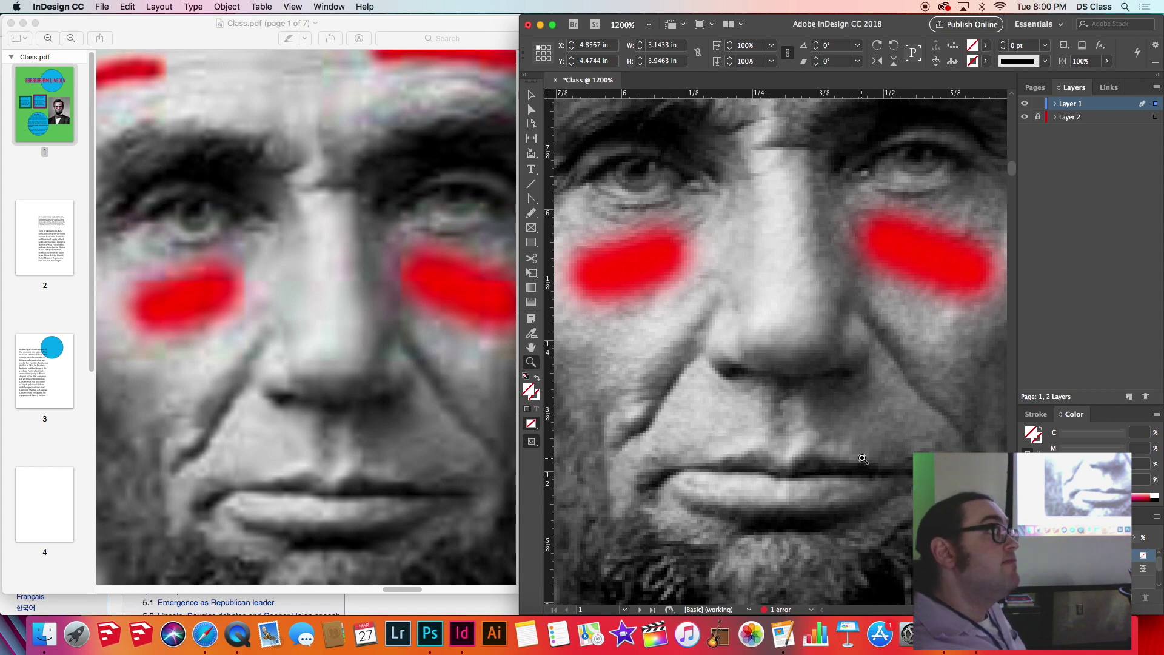
alt+click(774, 324)
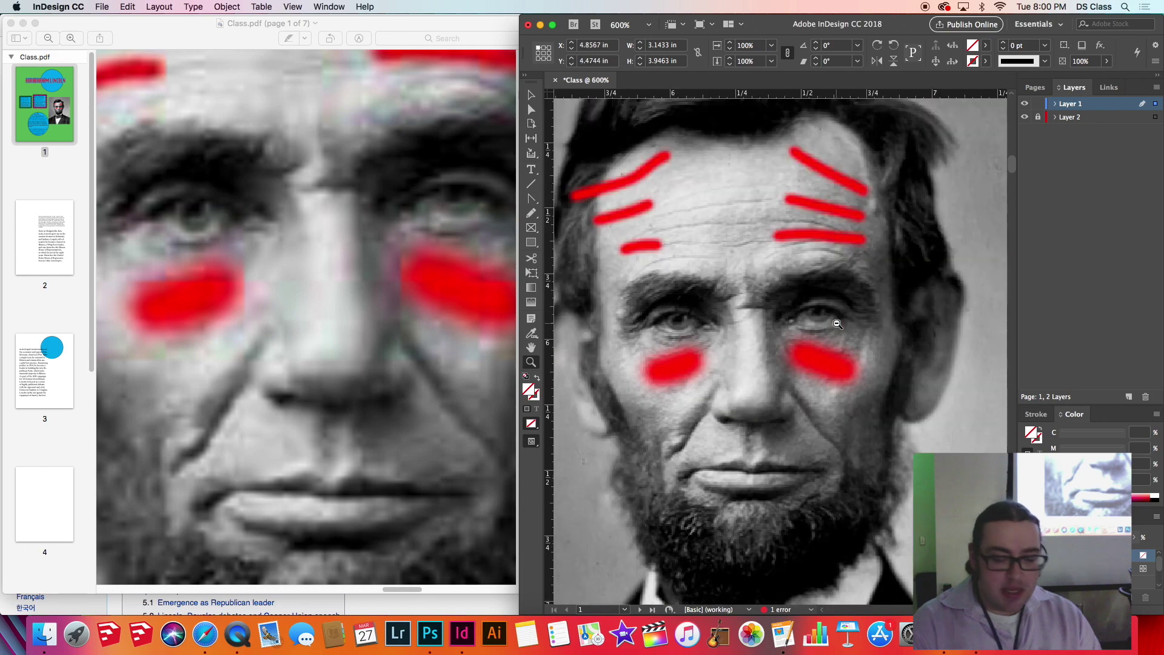
alt+click(837, 323)
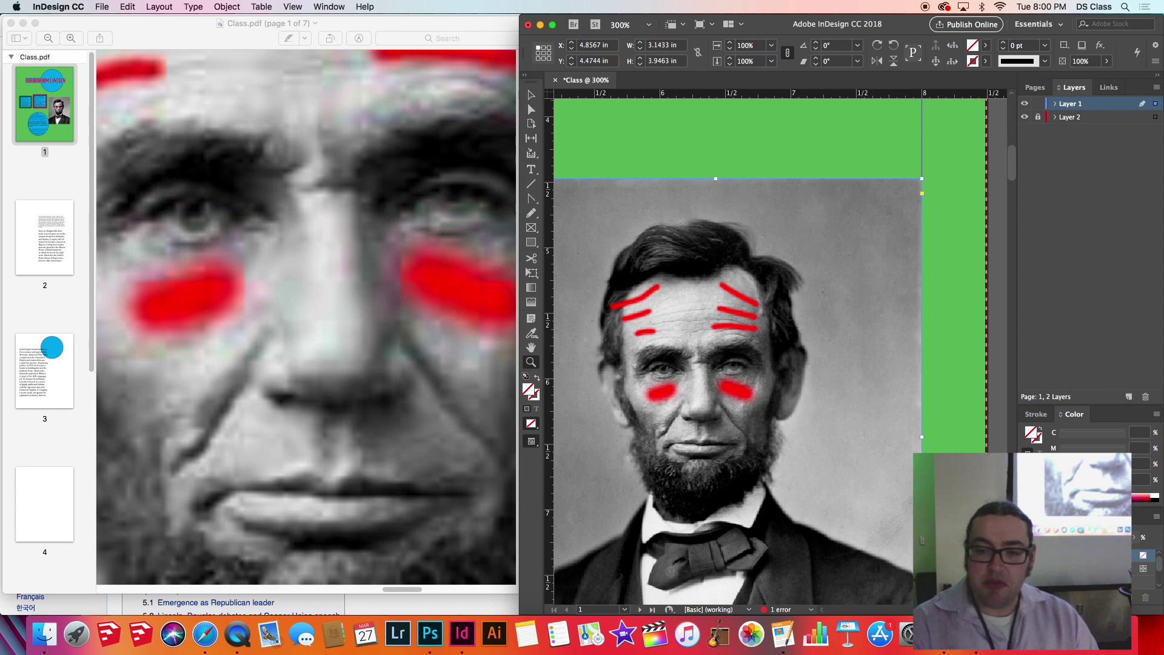
Switch to the Digital Studio Class Survey in Safari and start filling in its Password field
click(1031, 634)
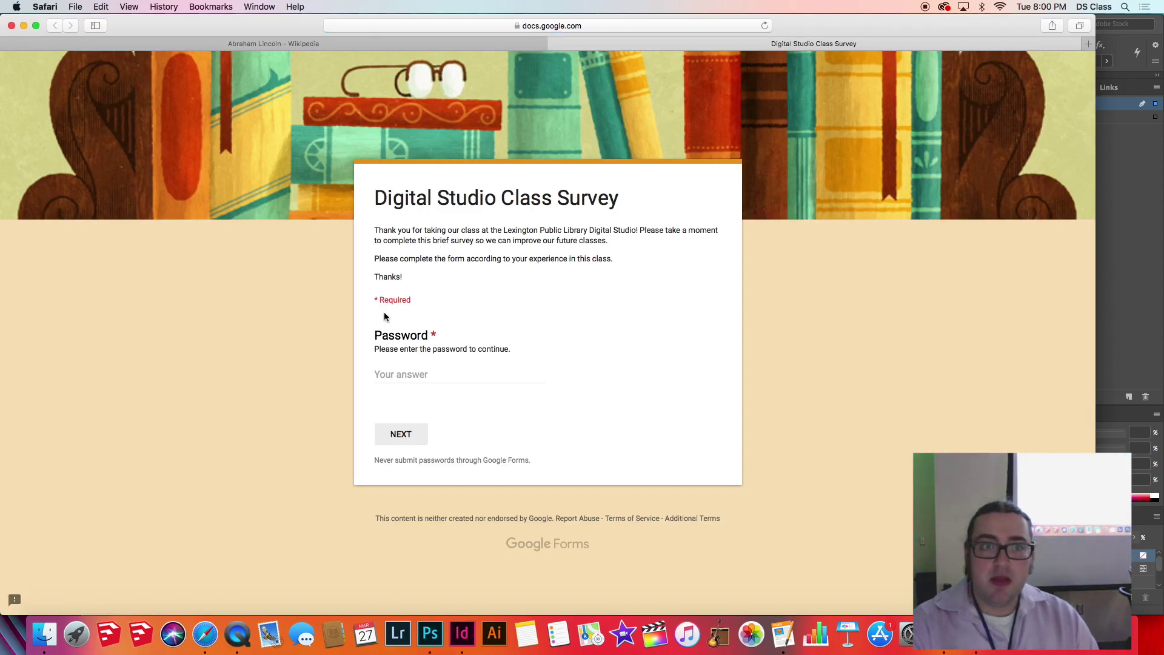
click(426, 375)
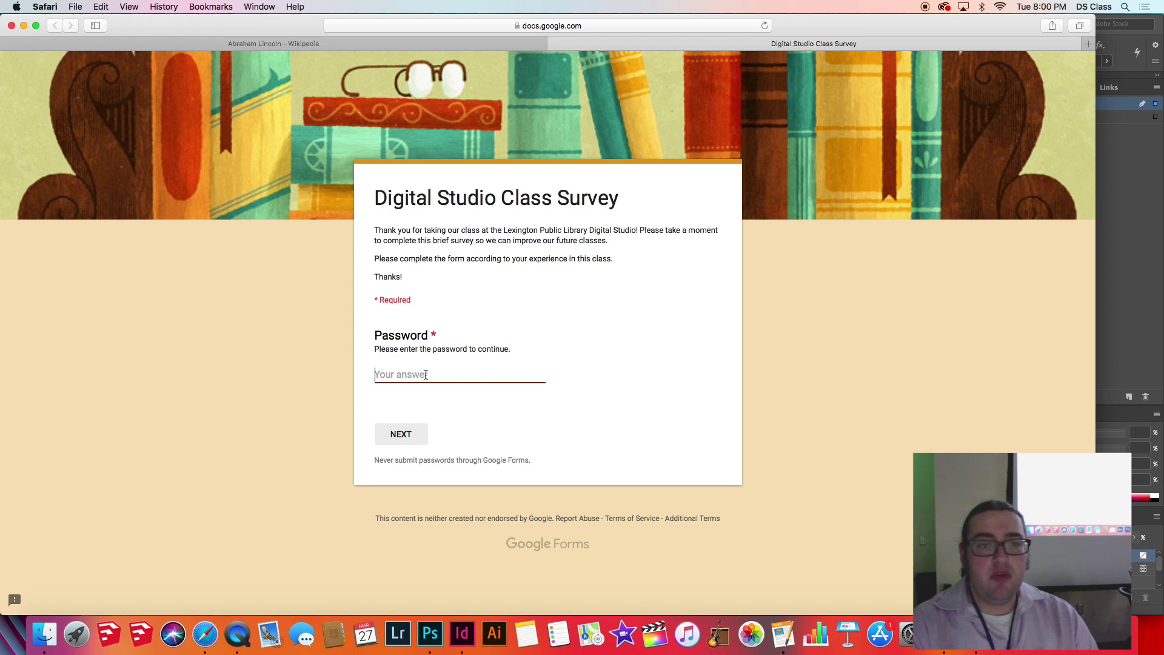